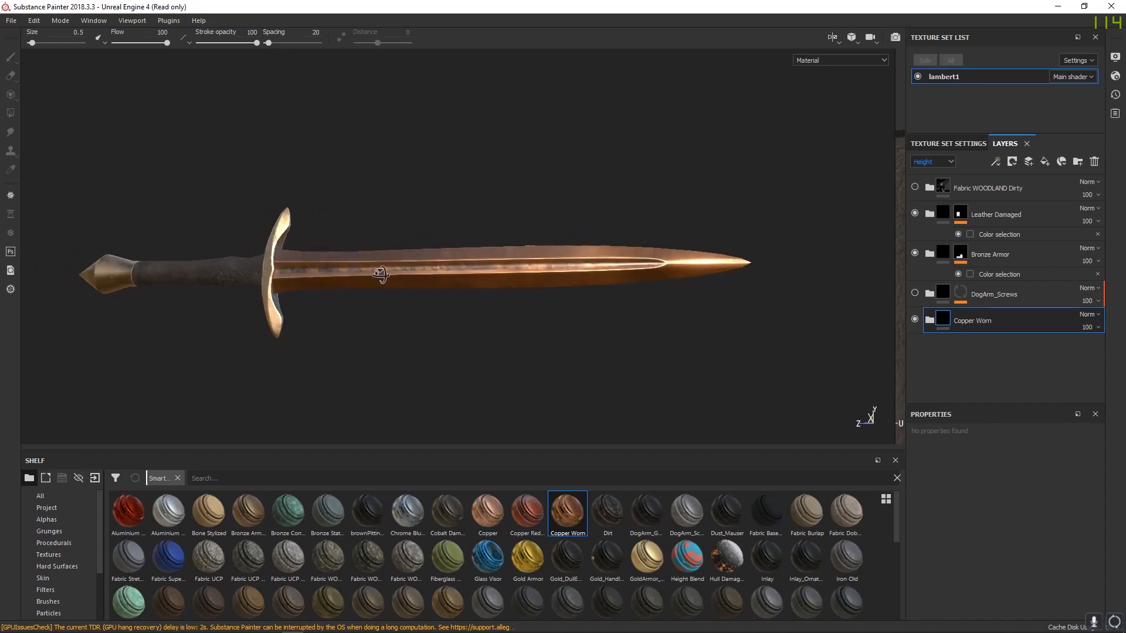
- Switch to the browser and skim through the Substance Painter 2018 Course Introduction video on YouTube
{"action": "left_click_drag", "start_coordinate": [282, 286], "coordinate": [369, 273], "text": "alt"}
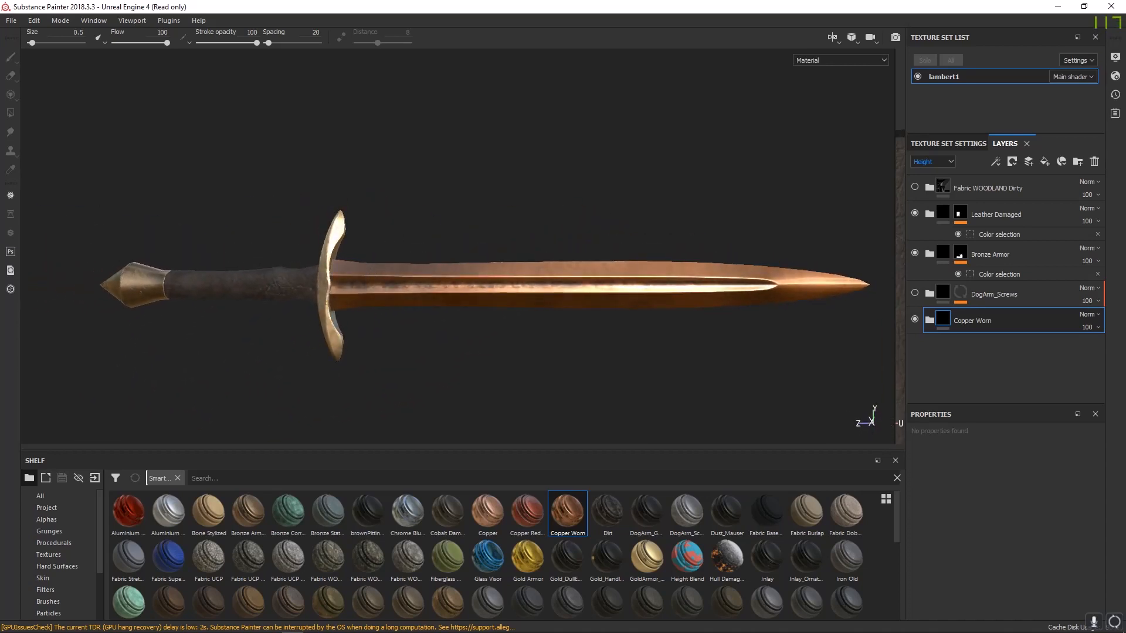
{"action": "key", "text": "alt+Tab"}
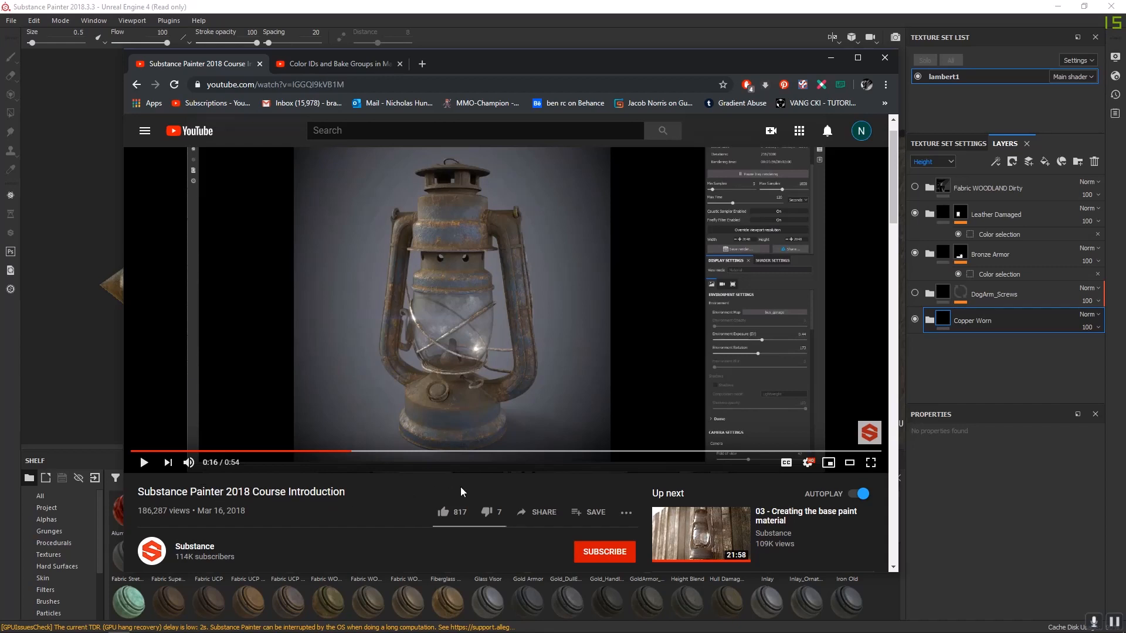
{"action": "scroll", "coordinate": [706, 492], "scroll_direction": "down", "scroll_amount": 1}
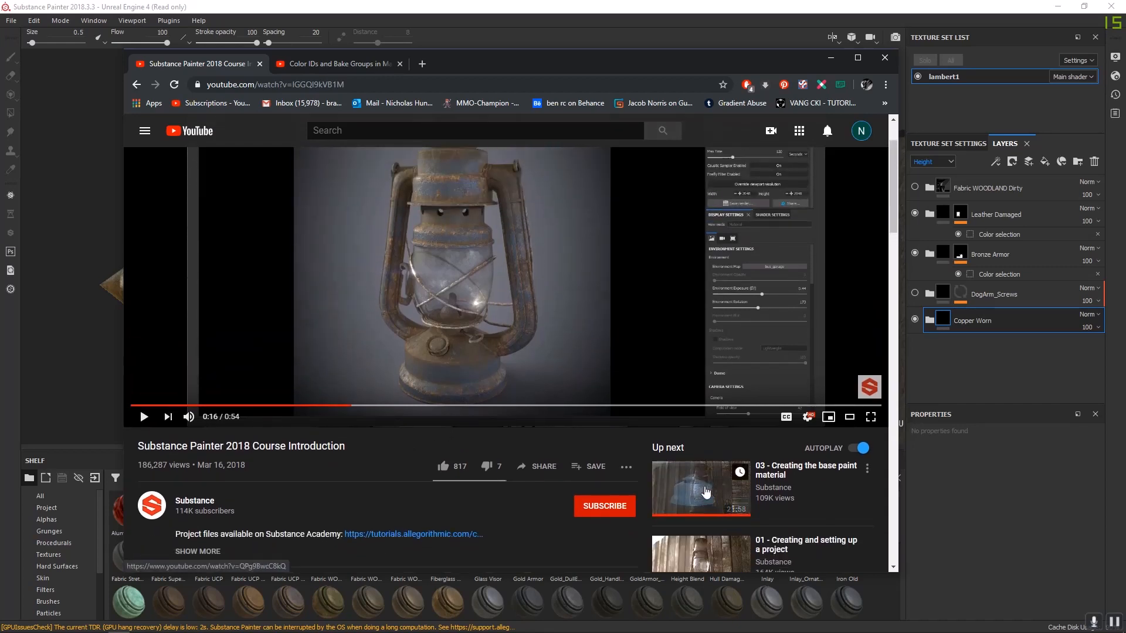
{"action": "scroll", "coordinate": [674, 492], "scroll_direction": "up", "scroll_amount": 1}
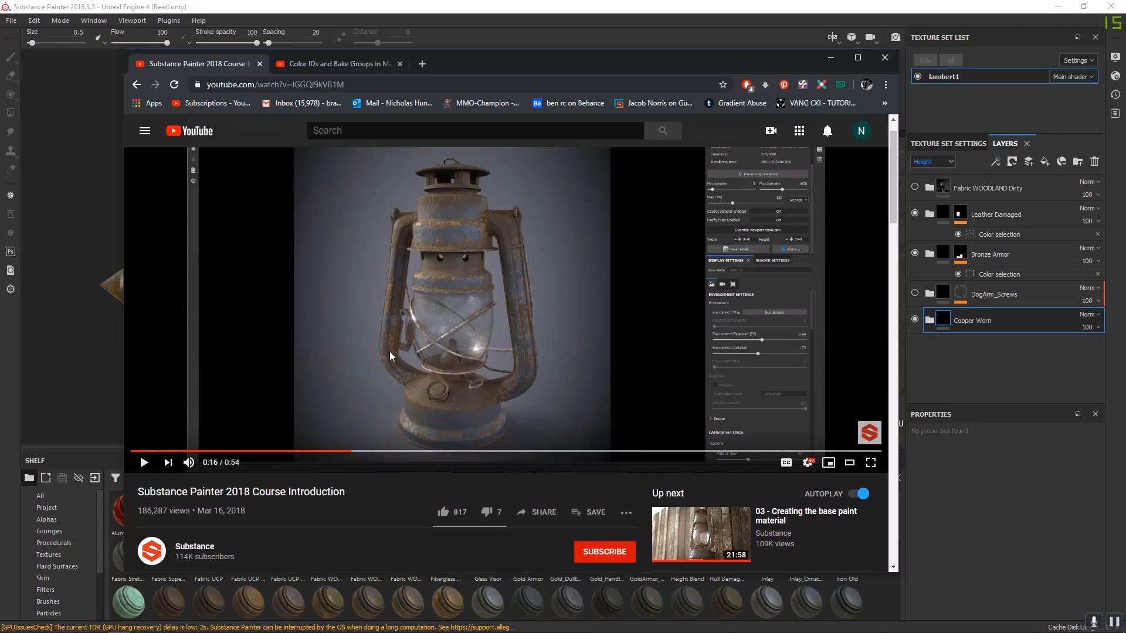
{"action": "left_click", "coordinate": [384, 329]}
{"action": "left_click", "coordinate": [384, 451]}
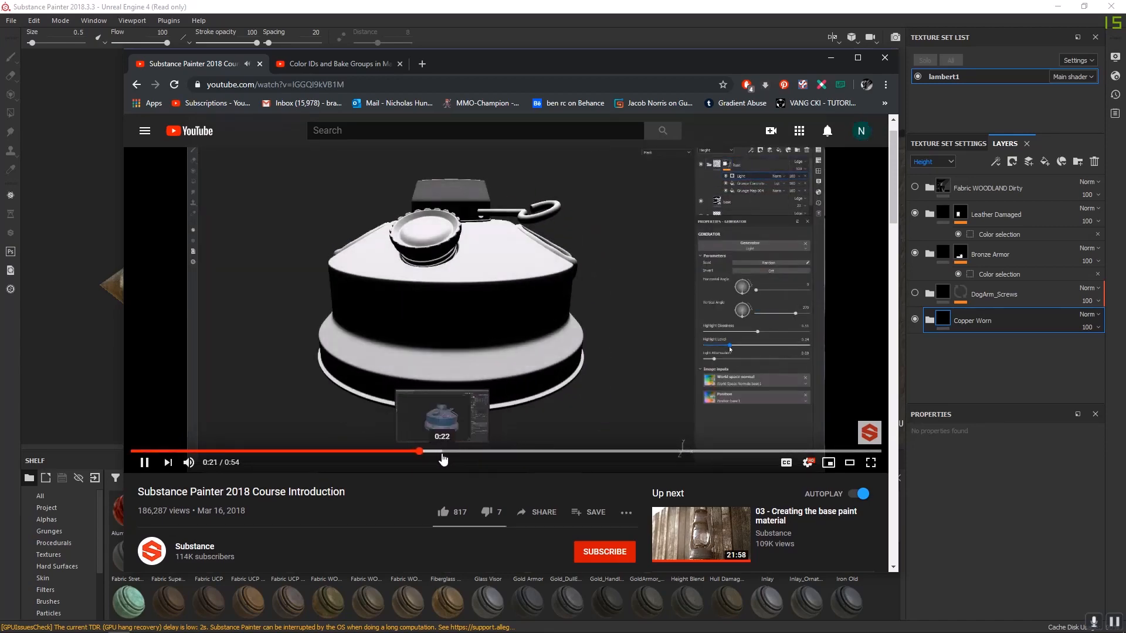
{"action": "left_click", "coordinate": [495, 453]}
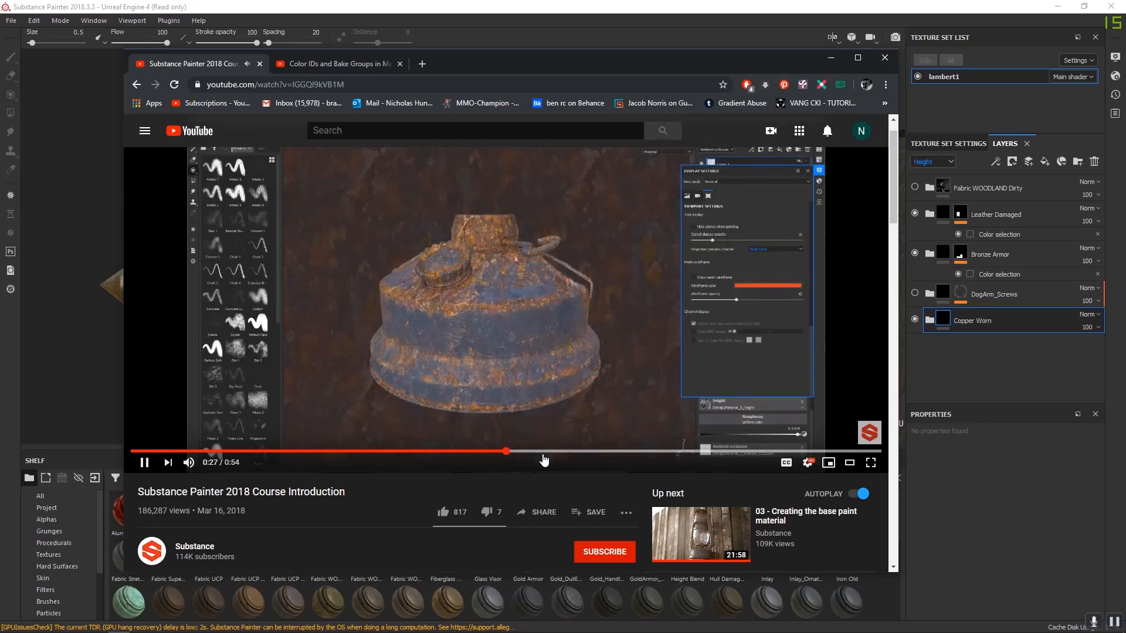
{"action": "left_click", "coordinate": [558, 452]}
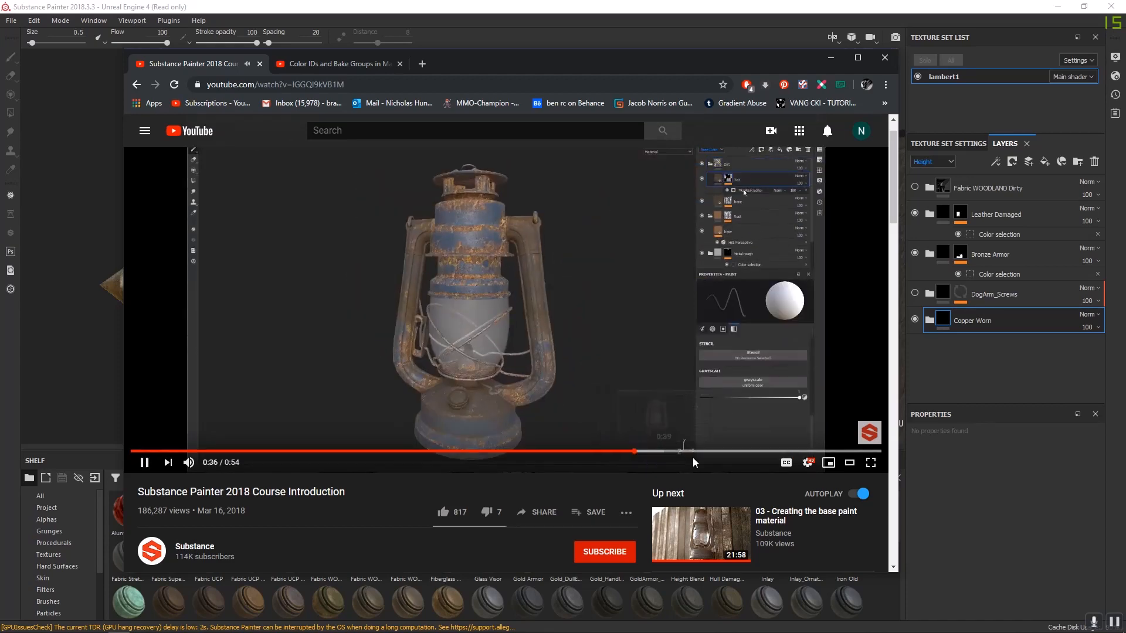
{"action": "left_click", "coordinate": [728, 453]}
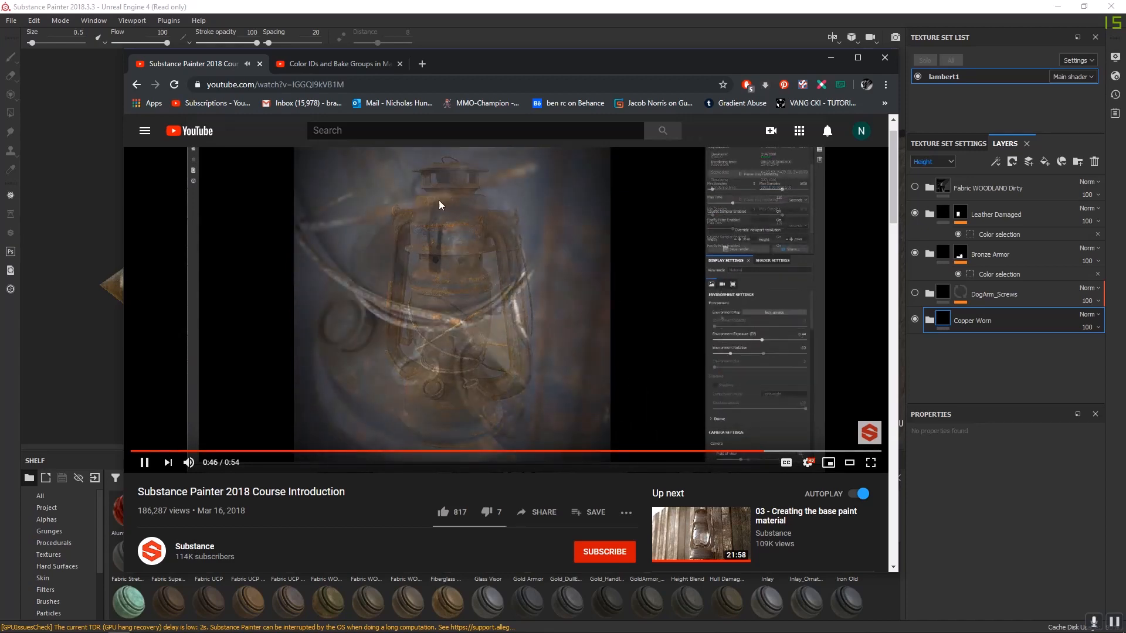
{"action": "scroll", "coordinate": [407, 410], "scroll_direction": "down", "scroll_amount": 1}
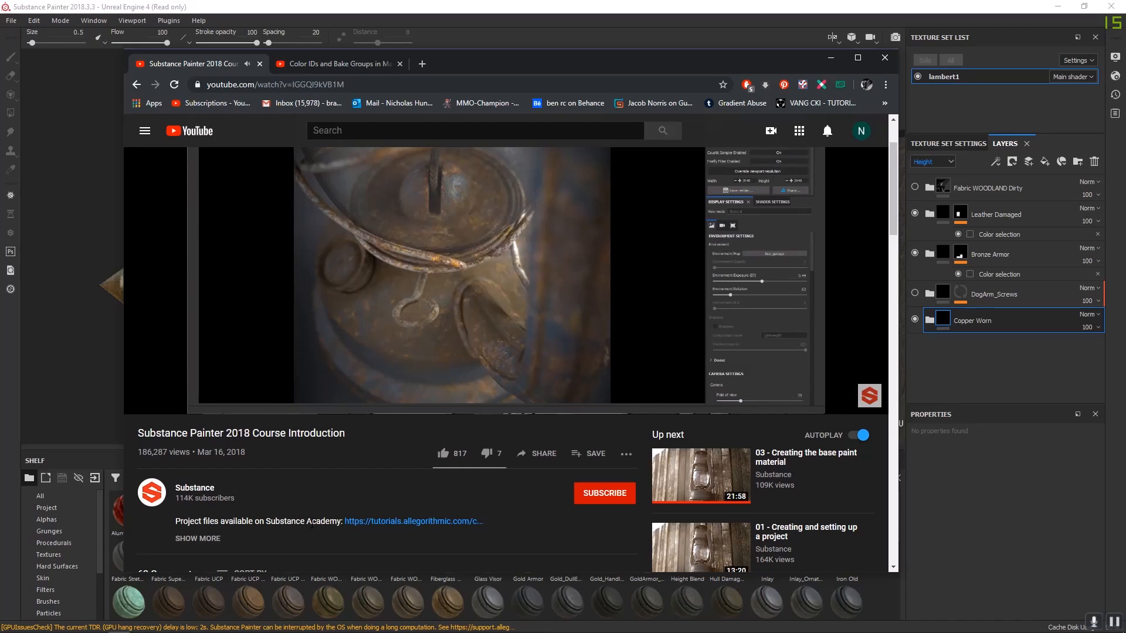
{"action": "scroll", "coordinate": [463, 293], "scroll_direction": "up", "scroll_amount": 2}
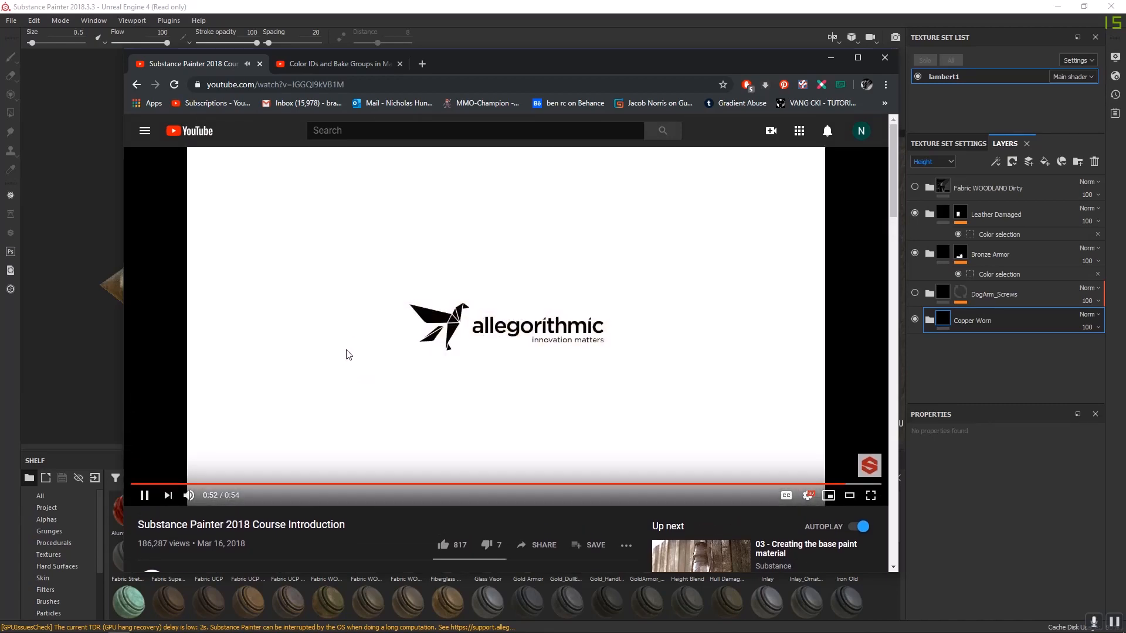
{"action": "left_click", "coordinate": [452, 346]}
- Show the Color IDs and Bake Groups in Maya to Substance Painter video, and return to the textured sword in Substance Painter
{"action": "left_click", "coordinate": [299, 66]}
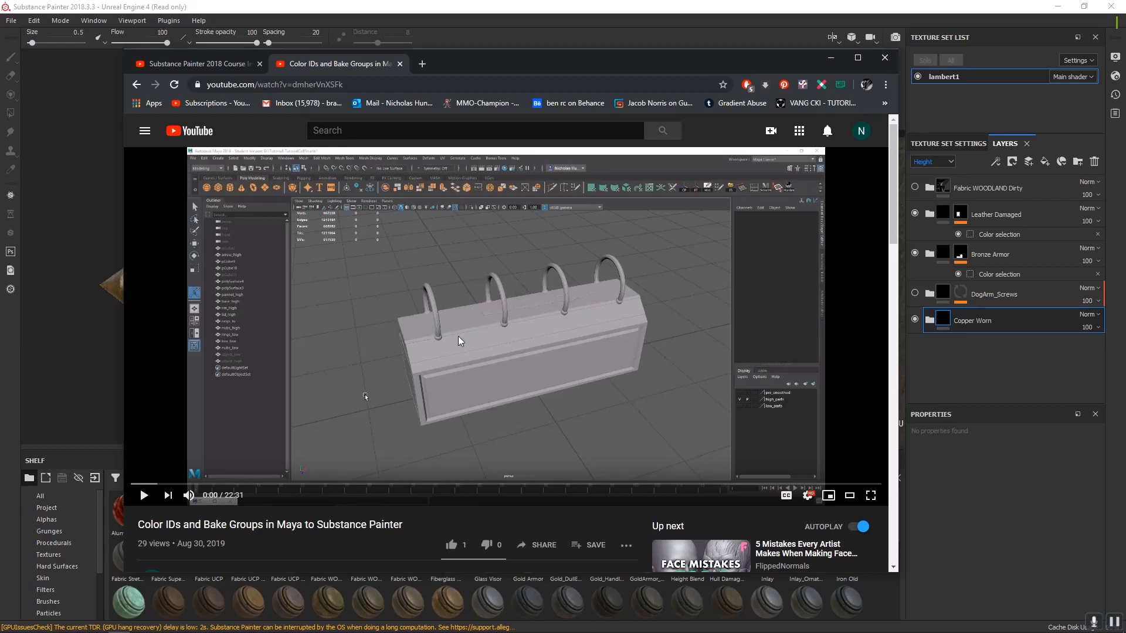
{"action": "left_click", "coordinate": [424, 4]}
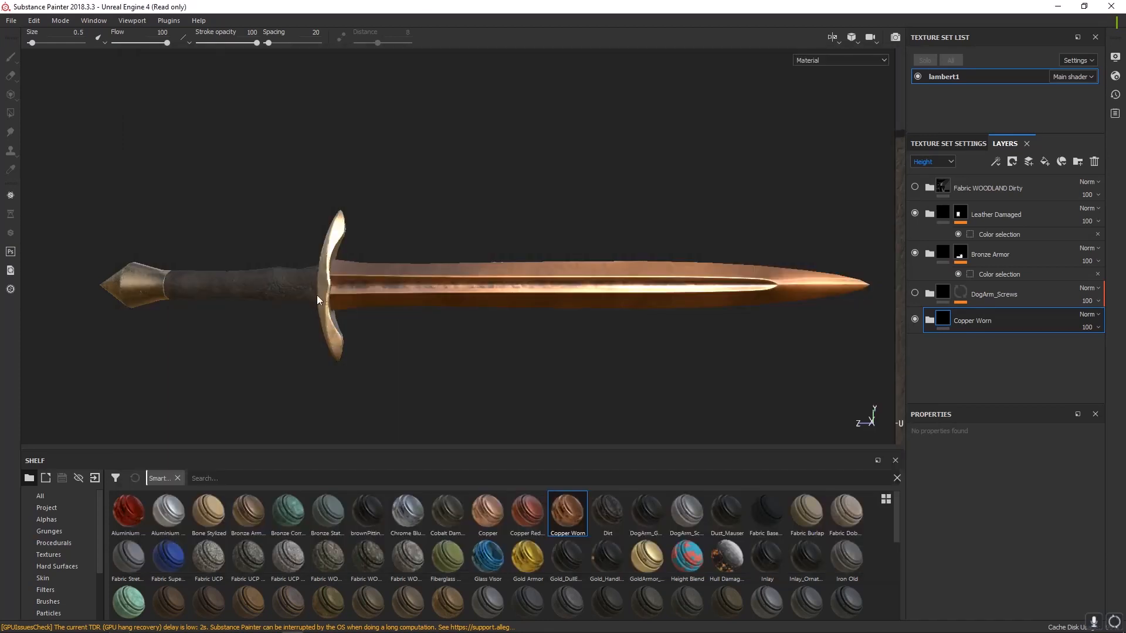
{"action": "left_click_drag", "start_coordinate": [319, 308], "coordinate": [393, 320], "text": "alt"}
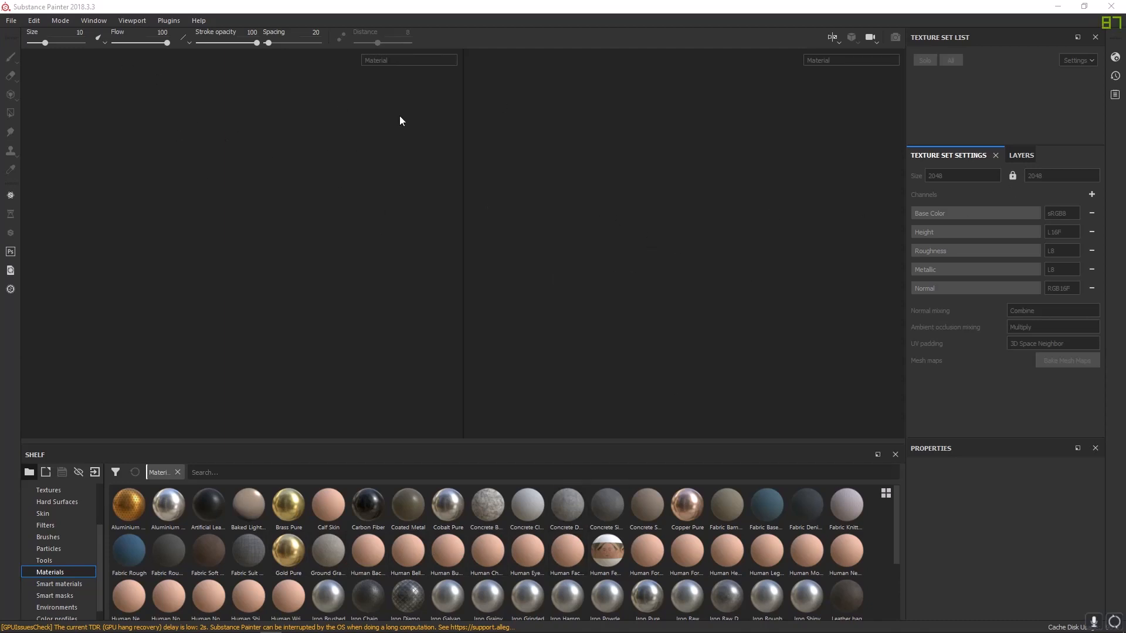
- Create a new project from the sword_low mesh with the Unreal Engine 4 template, 2048 document resolution and DirectX normal map format
{"action": "left_click", "coordinate": [16, 22]}
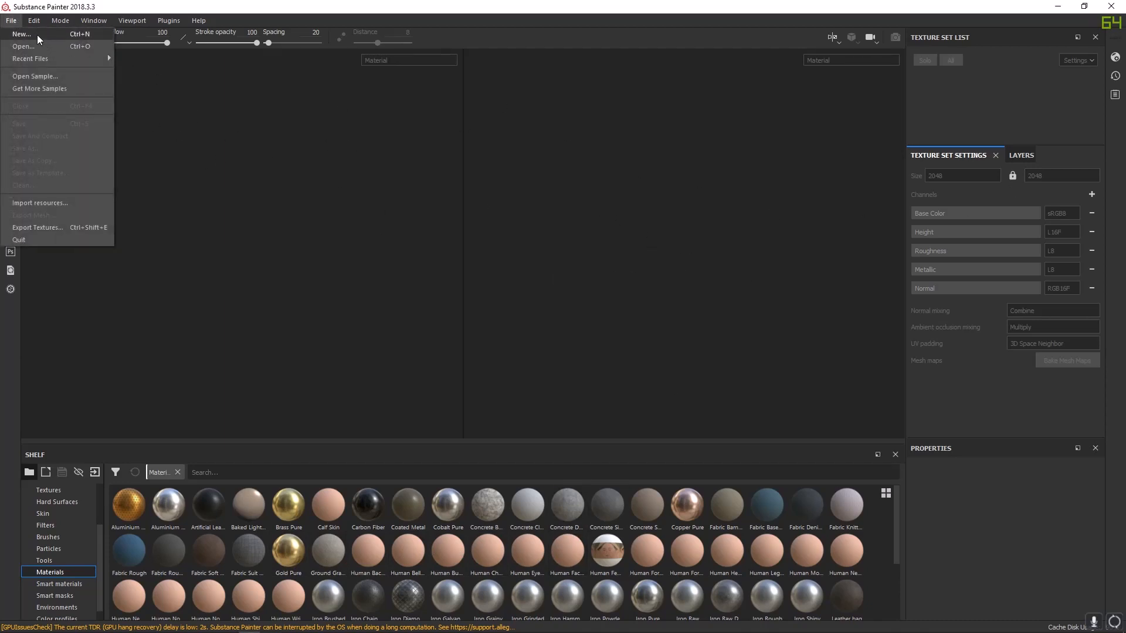
{"action": "left_click", "coordinate": [37, 34]}
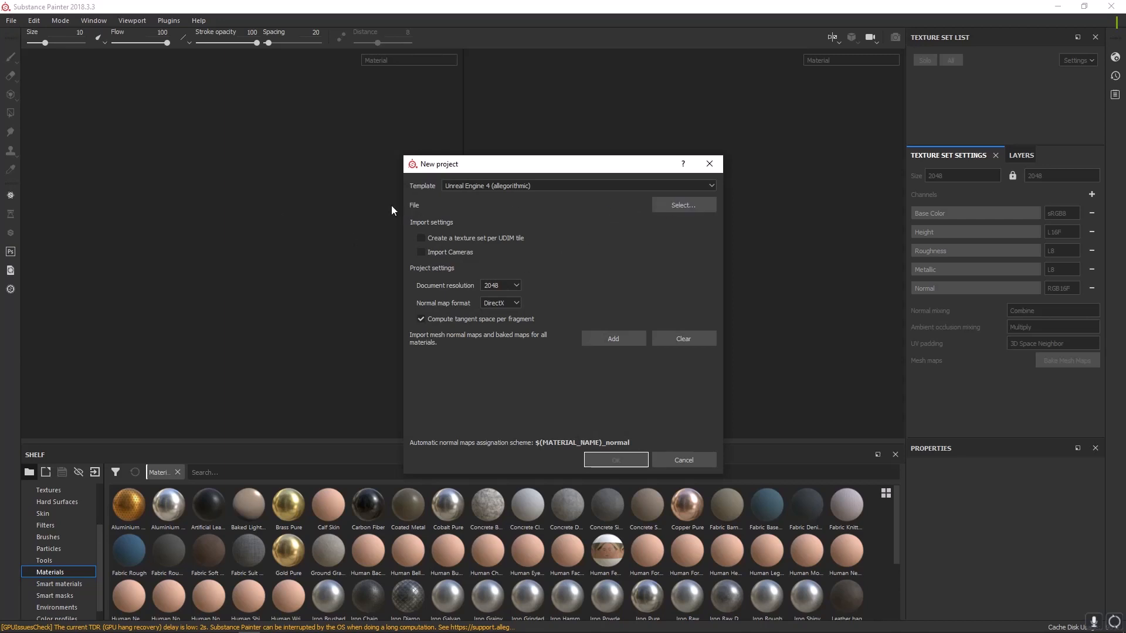
{"action": "left_click", "coordinate": [687, 205]}
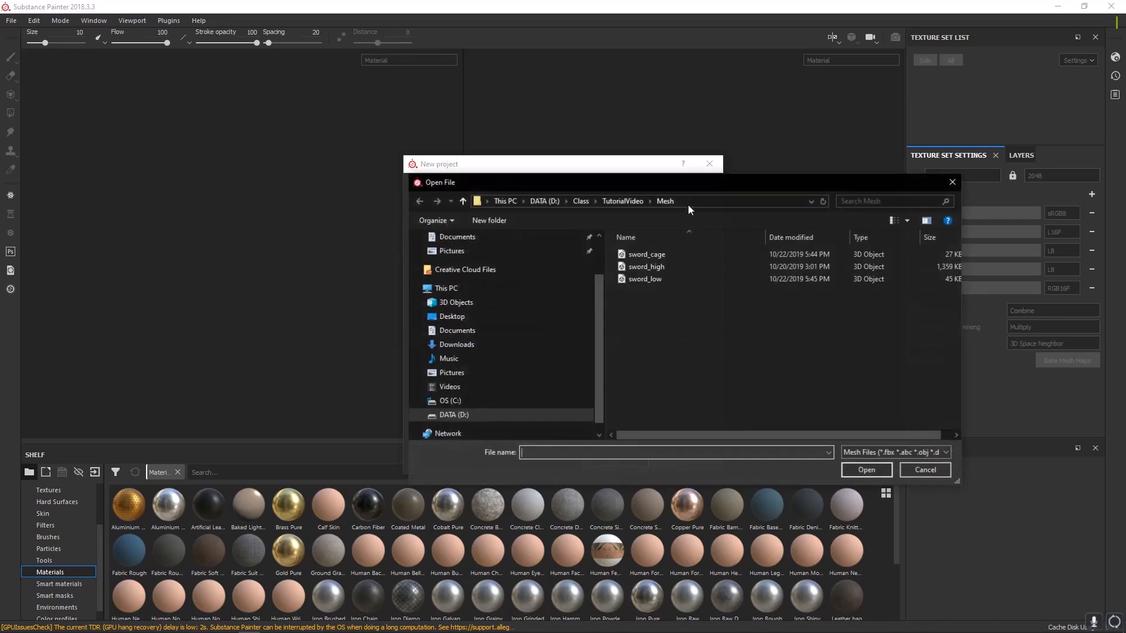
{"action": "left_click", "coordinate": [652, 279]}
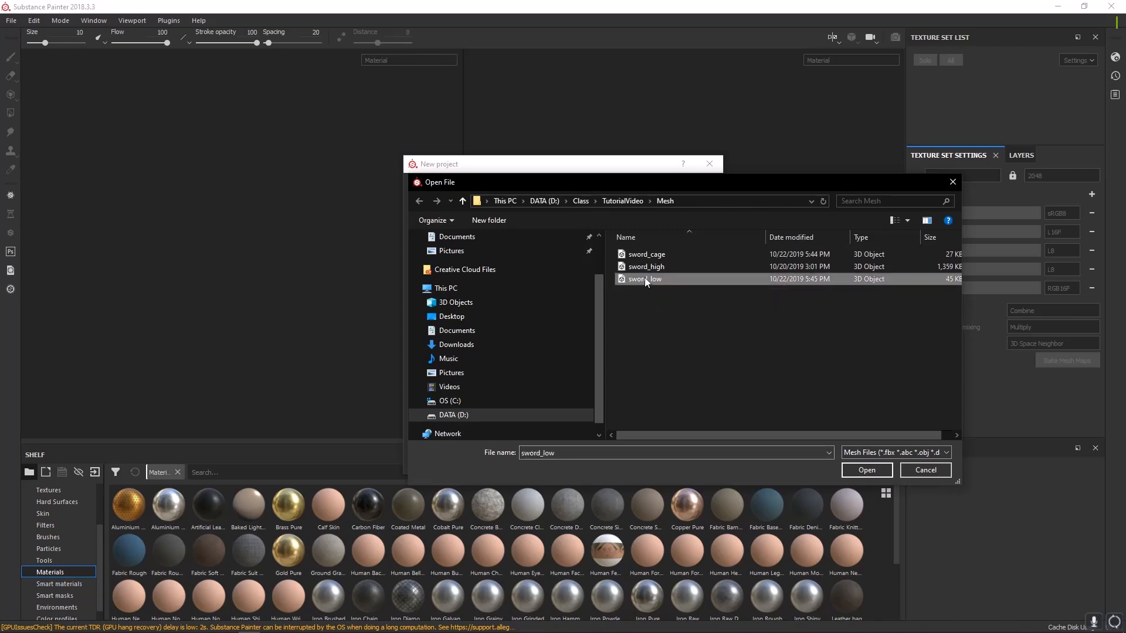
{"action": "left_click", "coordinate": [851, 469]}
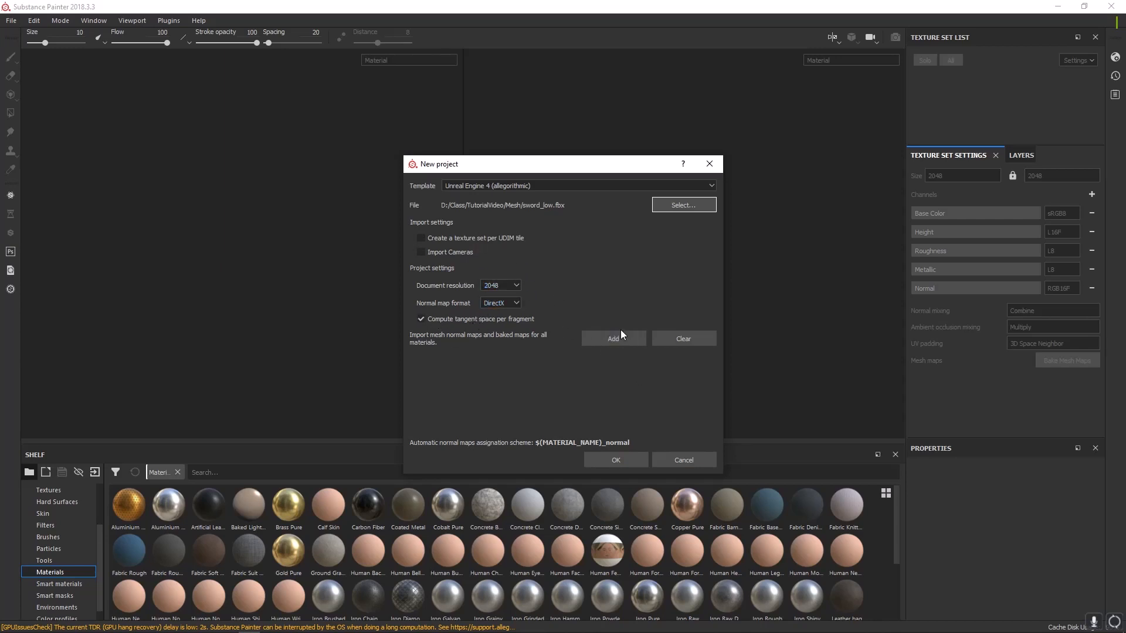
{"action": "left_click", "coordinate": [615, 463]}
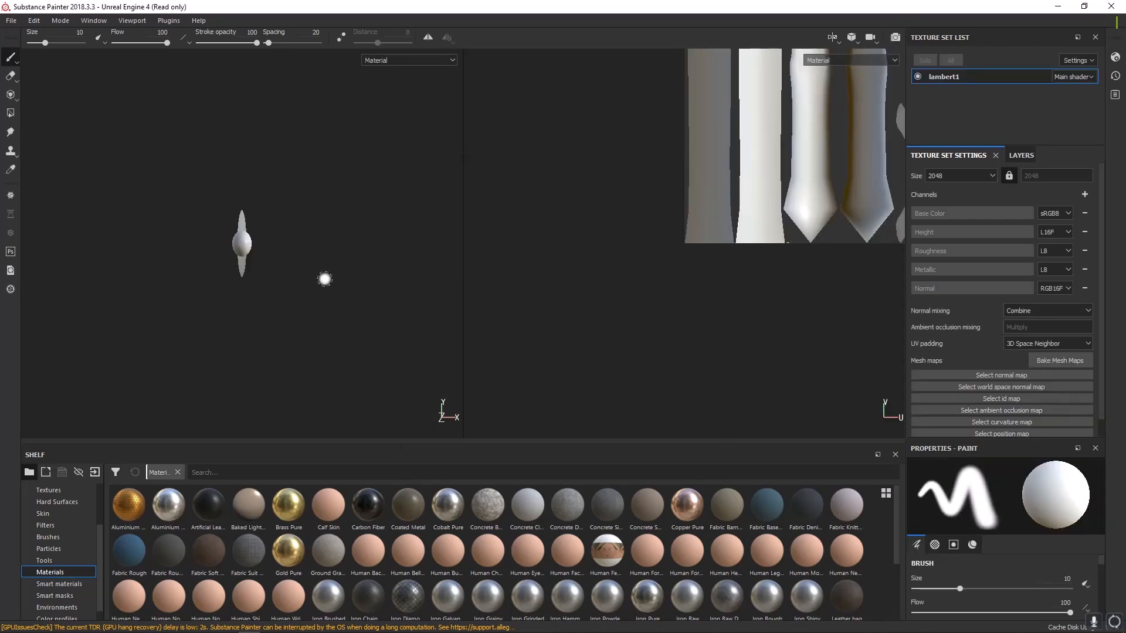
- Examine the untextured sword mesh in the 3D view from several angles and distances
{"action": "left_click_drag", "start_coordinate": [355, 254], "coordinate": [191, 254], "text": "alt"}
{"action": "right_click_drag", "start_coordinate": [210, 192], "coordinate": [261, 288], "text": "alt"}
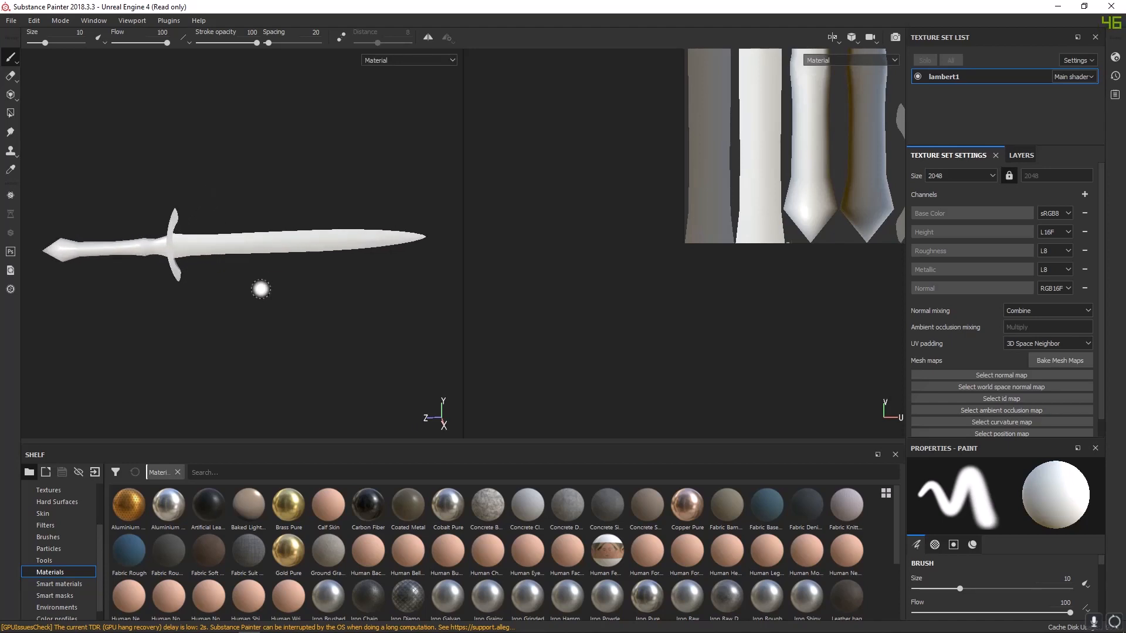
{"action": "mouse_move", "coordinate": [276, 304]}
{"action": "left_mouse_down", "text": "alt"}
{"action": "mouse_move", "coordinate": [221, 244]}
{"action": "mouse_move", "coordinate": [298, 347]}
{"action": "mouse_move", "coordinate": [304, 211]}
{"action": "mouse_move", "coordinate": [211, 312]}
{"action": "mouse_move", "coordinate": [225, 309]}
{"action": "left_mouse_up", "text": "alt"}
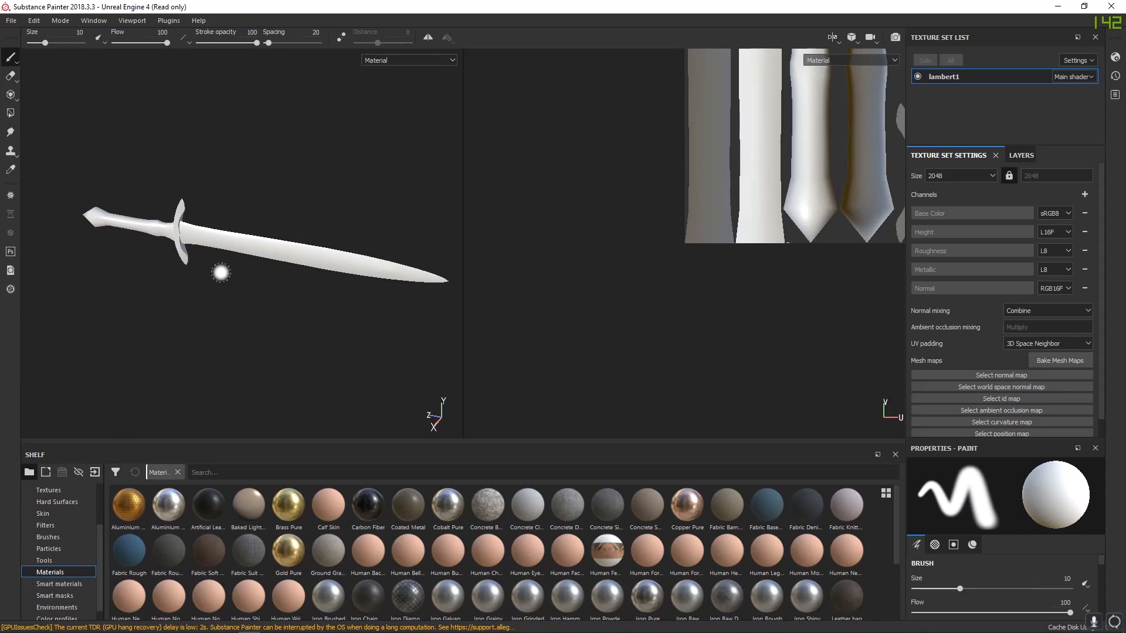
{"action": "mouse_move", "coordinate": [221, 273]}
{"action": "right_mouse_down", "text": "alt"}
{"action": "mouse_move", "coordinate": [421, 412]}
{"action": "mouse_move", "coordinate": [172, 141]}
{"action": "mouse_move", "coordinate": [377, 357]}
{"action": "mouse_move", "coordinate": [221, 222]}
{"action": "mouse_move", "coordinate": [226, 259]}
{"action": "right_mouse_up", "text": "alt"}
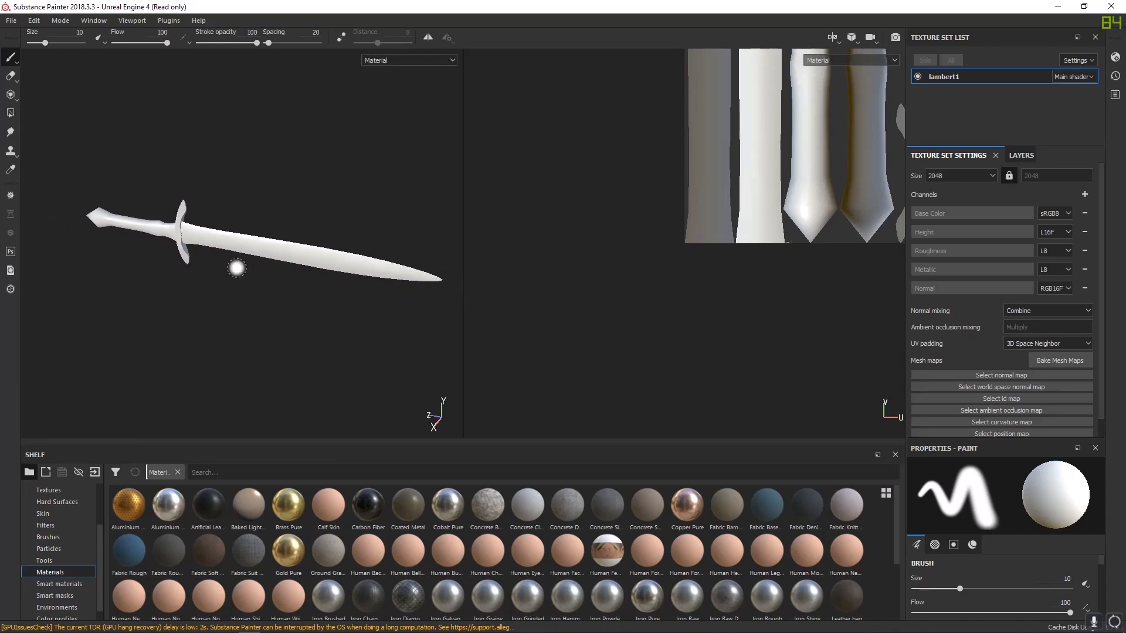
{"action": "scroll", "coordinate": [235, 258], "scroll_direction": "up", "scroll_amount": 5}
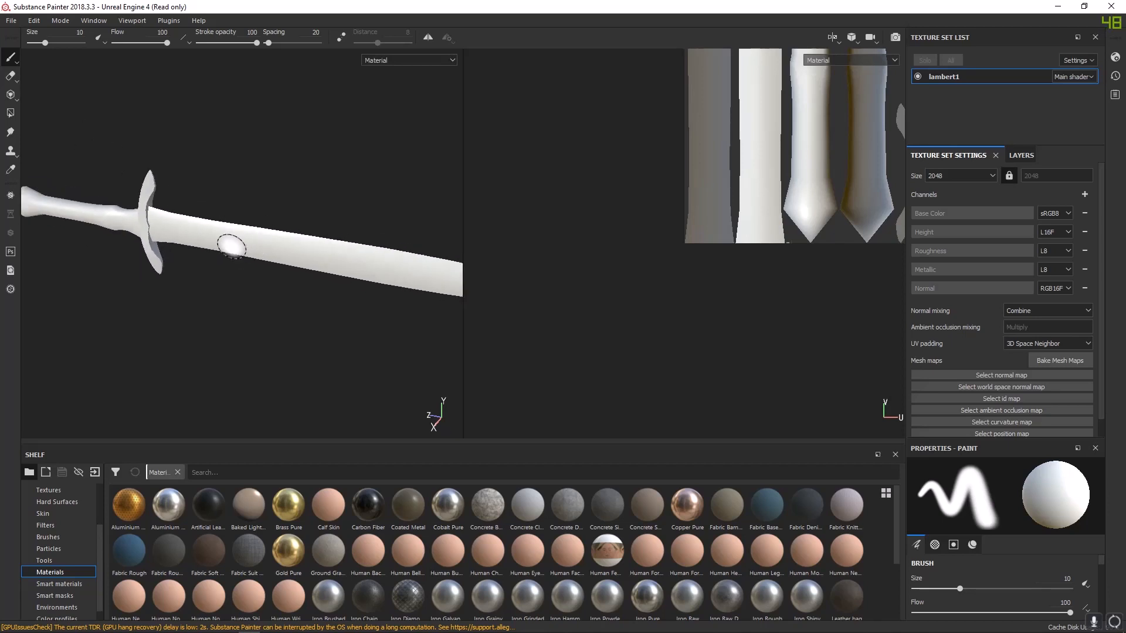
{"action": "scroll", "coordinate": [232, 247], "scroll_direction": "down", "scroll_amount": 1}
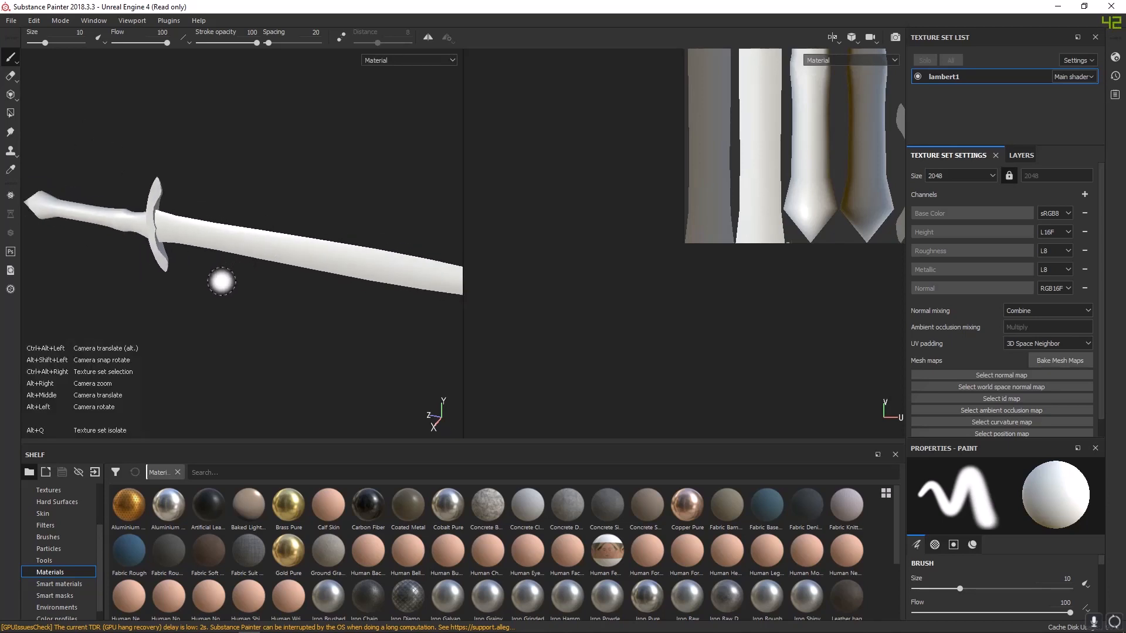
{"action": "mouse_move", "coordinate": [222, 282]}
{"action": "middle_mouse_down", "text": "alt"}
{"action": "mouse_move", "coordinate": [214, 274]}
{"action": "mouse_move", "coordinate": [364, 307]}
{"action": "mouse_move", "coordinate": [118, 279]}
{"action": "mouse_move", "coordinate": [161, 251]}
{"action": "mouse_move", "coordinate": [213, 281]}
{"action": "middle_mouse_up", "text": "alt"}
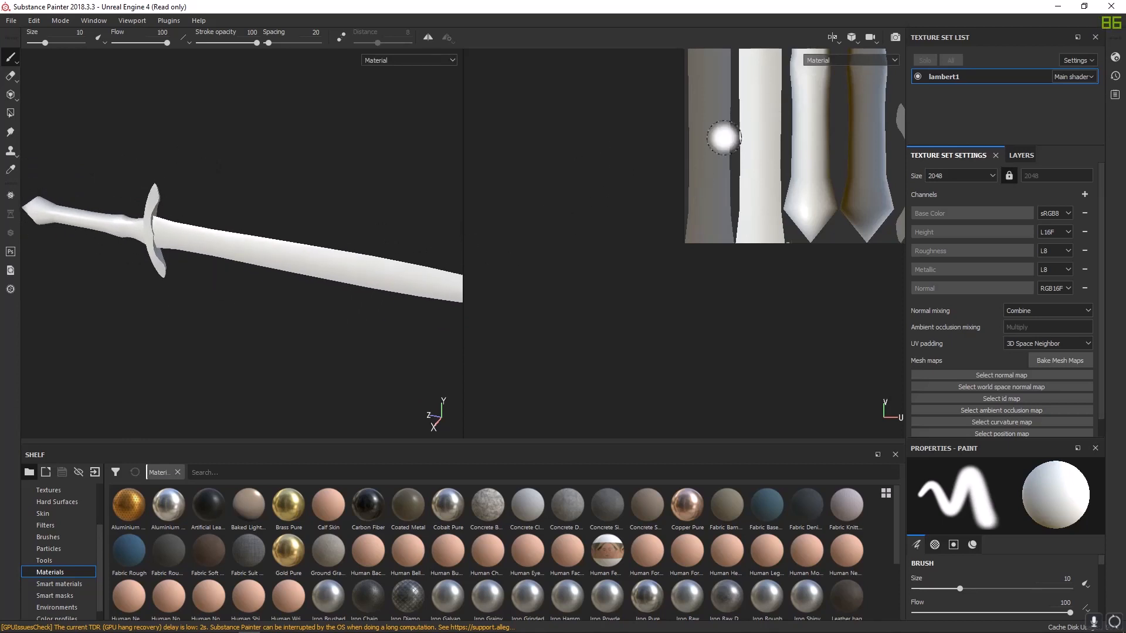
- Examine the sword's full UV layout in the 2D view, rotating and zooming out to fit all the shells
{"action": "middle_click_drag", "start_coordinate": [619, 134], "coordinate": [521, 290], "text": "alt"}
{"action": "middle_click_drag", "start_coordinate": [516, 186], "coordinate": [507, 200], "text": "alt"}
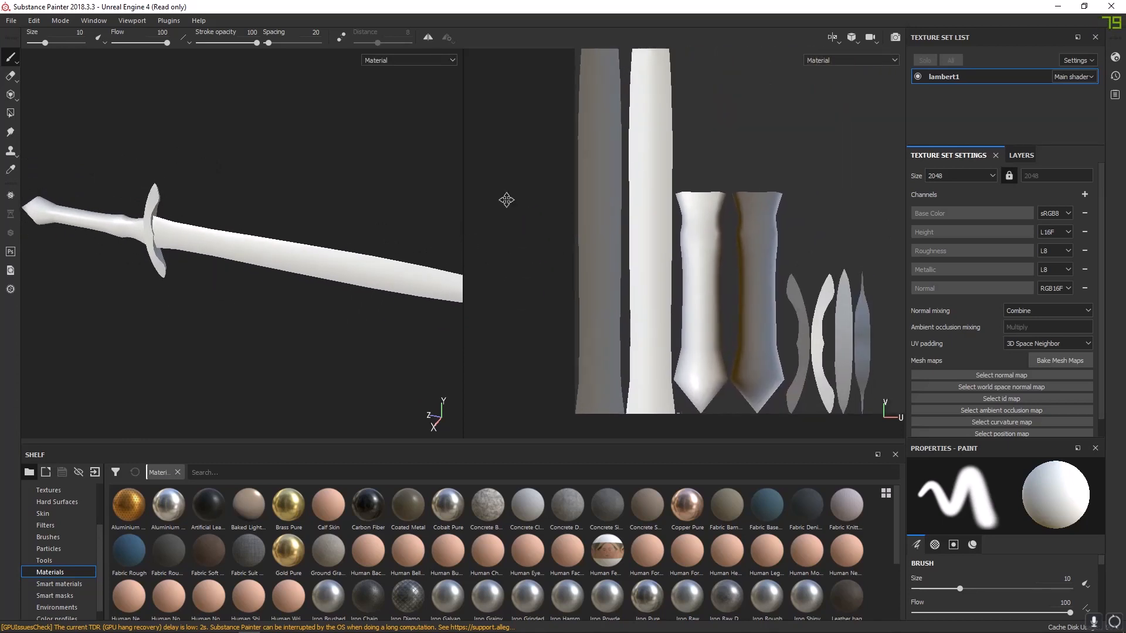
{"action": "left_click_drag", "start_coordinate": [507, 200], "coordinate": [511, 229], "text": "alt"}
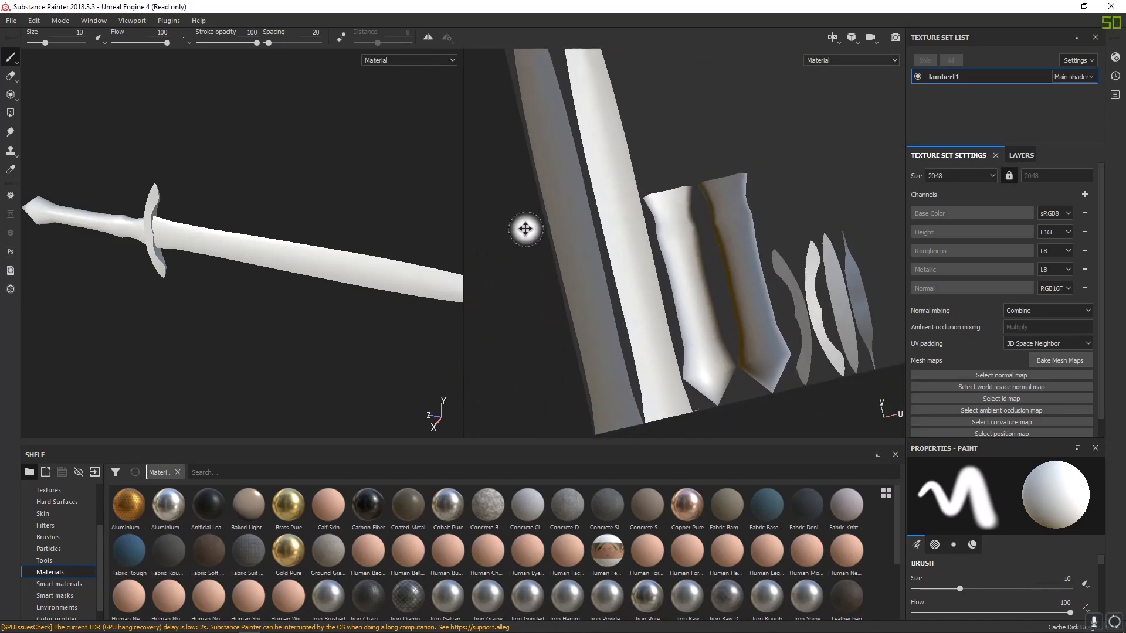
{"action": "middle_click_drag", "start_coordinate": [526, 229], "coordinate": [479, 203], "text": "alt"}
{"action": "right_click_drag", "start_coordinate": [612, 205], "coordinate": [661, 202], "text": "alt"}
{"action": "middle_click_drag", "start_coordinate": [660, 202], "coordinate": [636, 245], "text": "alt"}
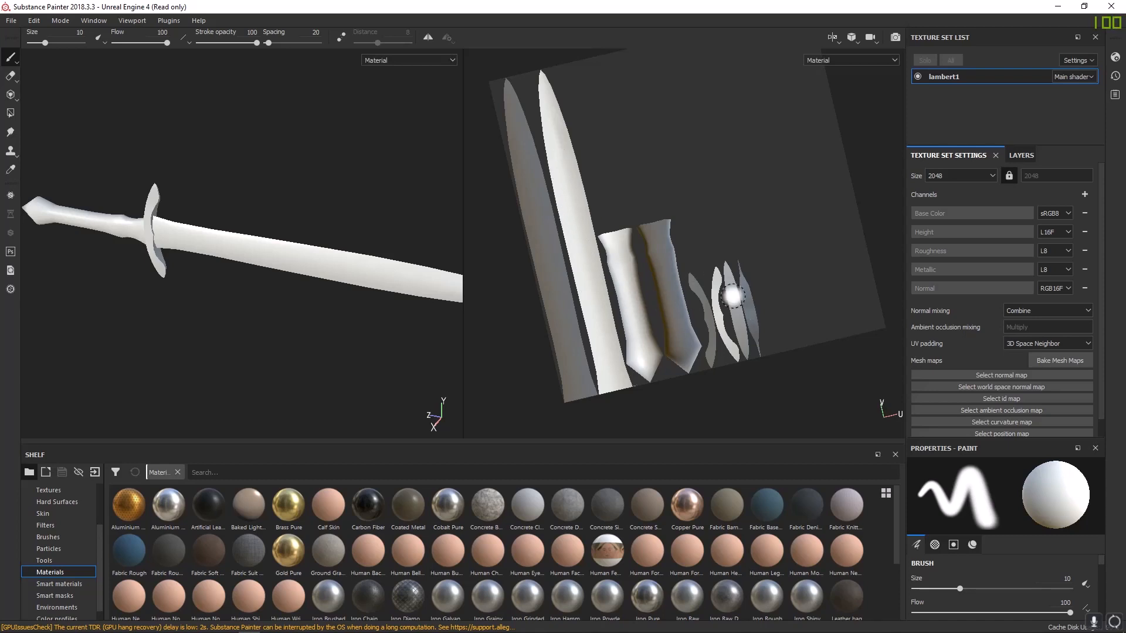
- Try an enlarged 3D viewport and the 2D-only layout, and return to the combined 3D/2D view
{"action": "left_click_drag", "start_coordinate": [462, 140], "coordinate": [922, 230]}
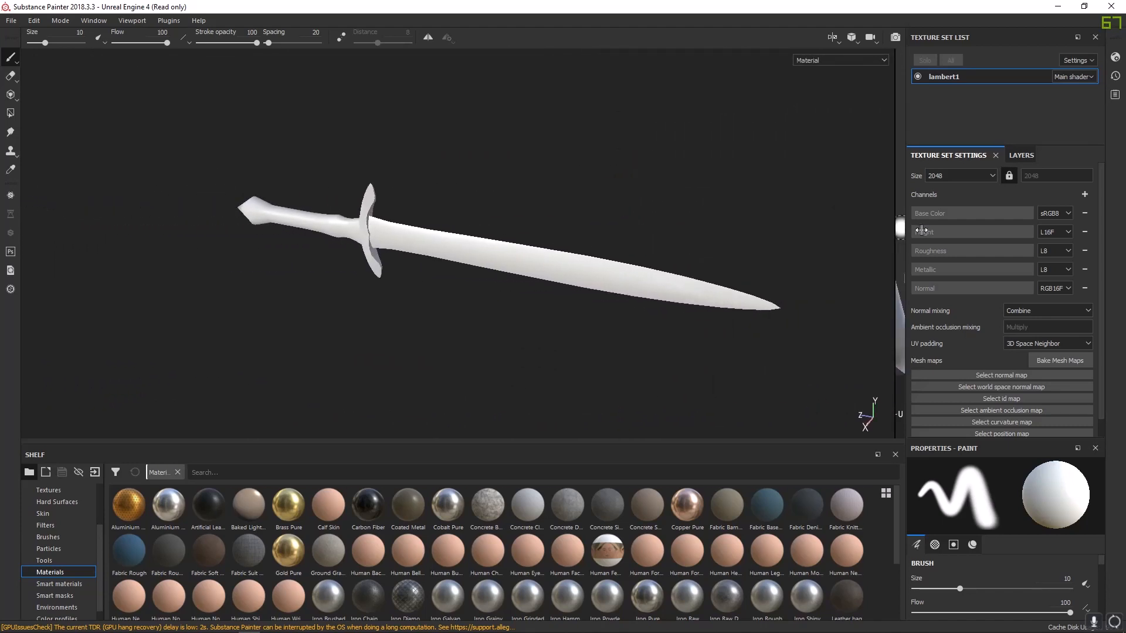
{"action": "left_click", "coordinate": [834, 38]}
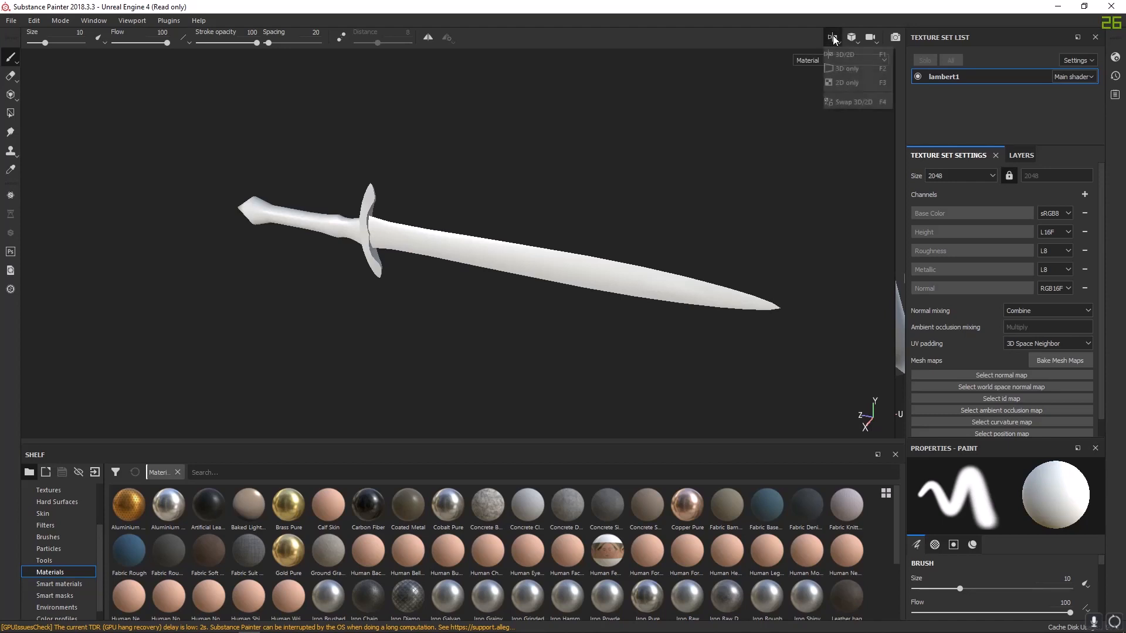
{"action": "left_click", "coordinate": [852, 83]}
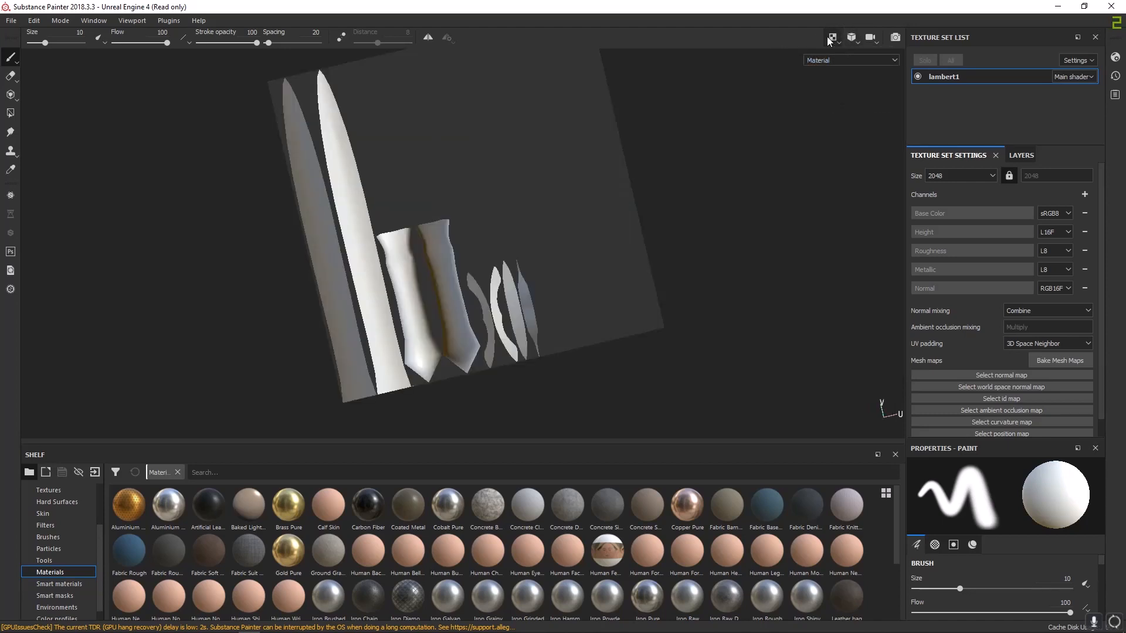
{"action": "left_click", "coordinate": [827, 36]}
{"action": "left_click", "coordinate": [842, 55]}
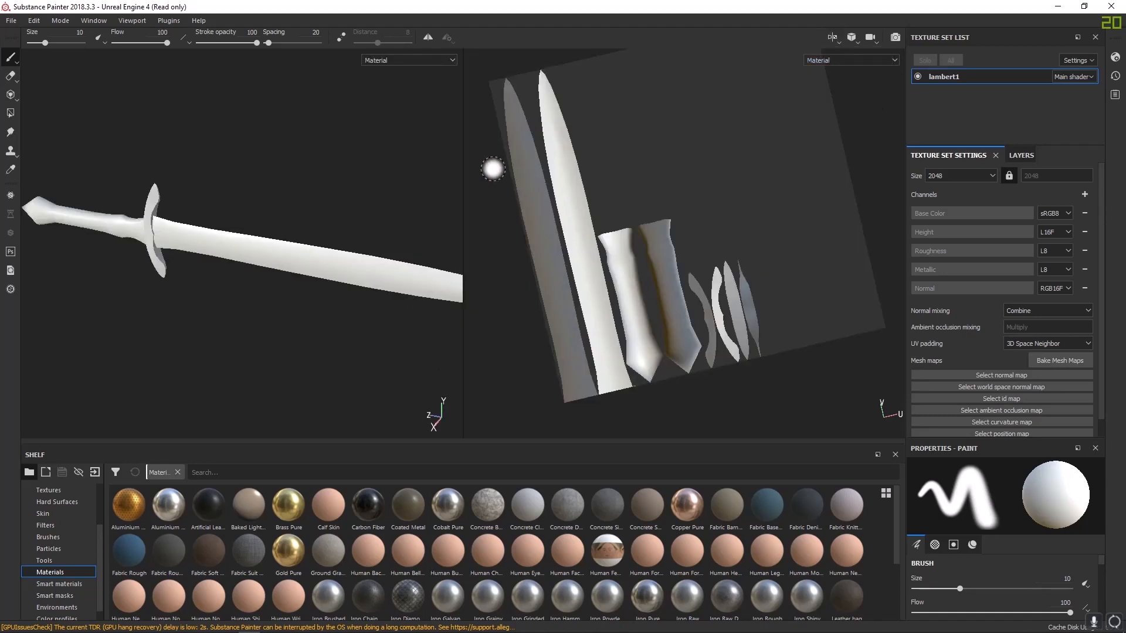
- Widen the 3D viewport until it covers nearly all of the 2D view, and display the layer stack in place of the texture set settings
{"action": "left_click_drag", "start_coordinate": [463, 169], "coordinate": [894, 249]}
{"action": "middle_click_drag", "start_coordinate": [594, 179], "coordinate": [688, 195], "text": "alt"}
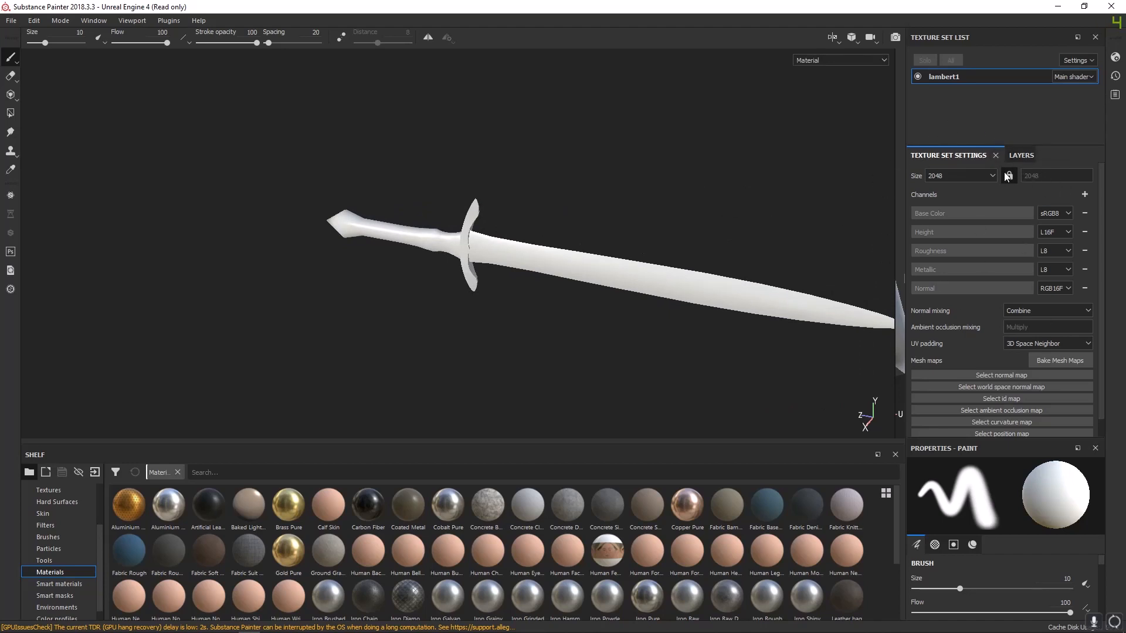
{"action": "left_click", "coordinate": [1023, 153]}
{"action": "left_click", "coordinate": [945, 152]}
{"action": "left_click", "coordinate": [1026, 158]}
{"action": "left_click", "coordinate": [931, 153]}
{"action": "left_click", "coordinate": [1023, 157]}
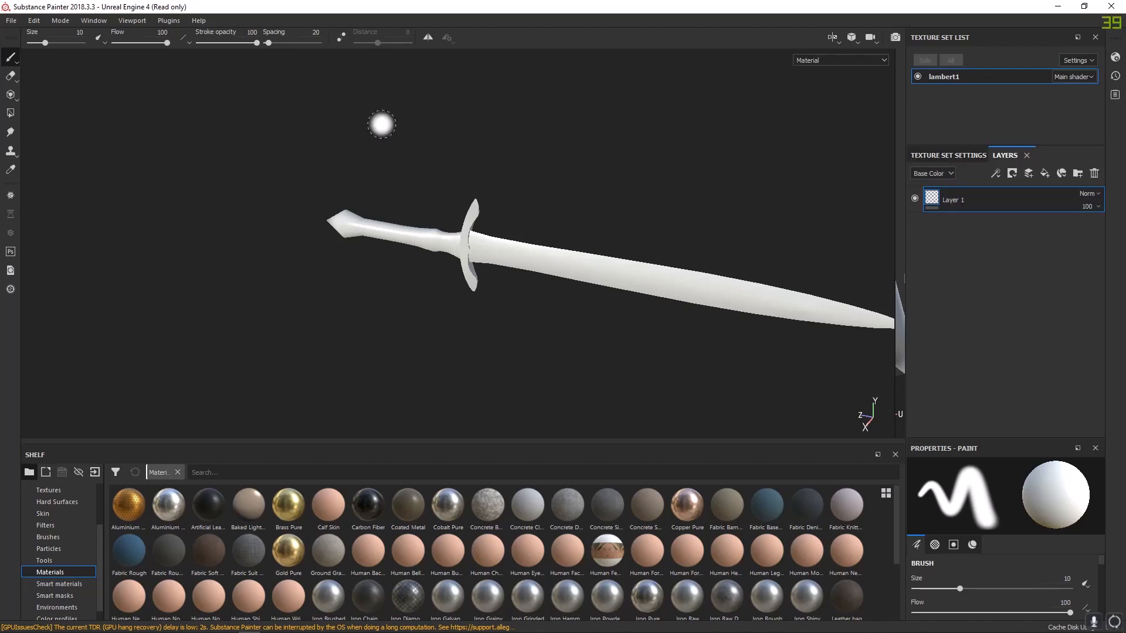
- Review which interface views are available and display the texture set settings in place of the layer stack
{"action": "left_click", "coordinate": [92, 21]}
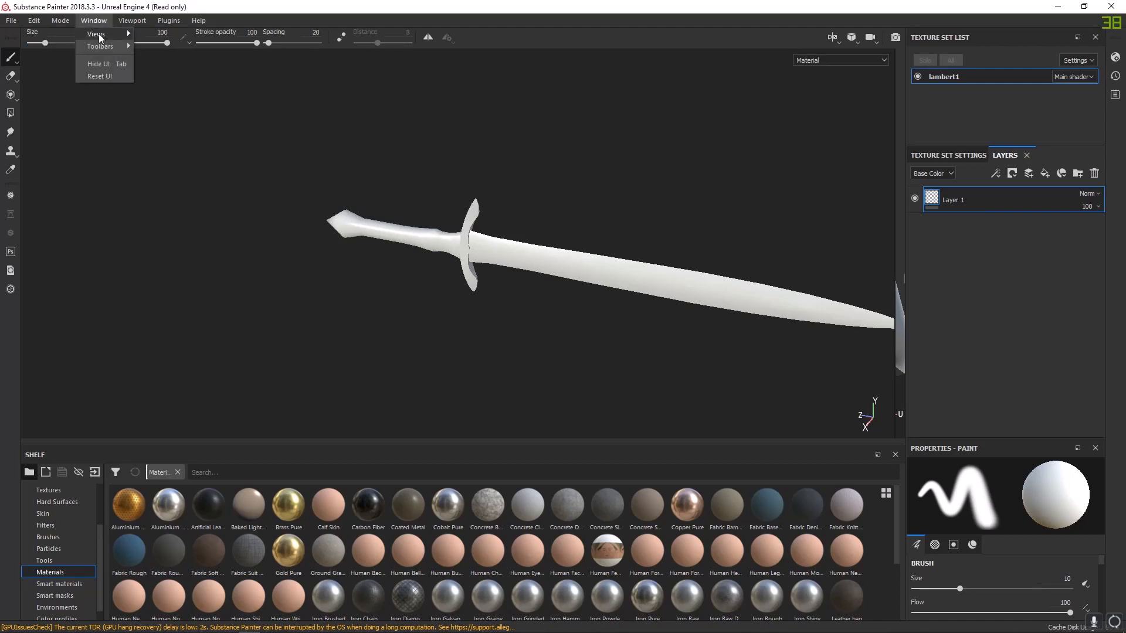
{"action": "mouse_move", "coordinate": [99, 33]}
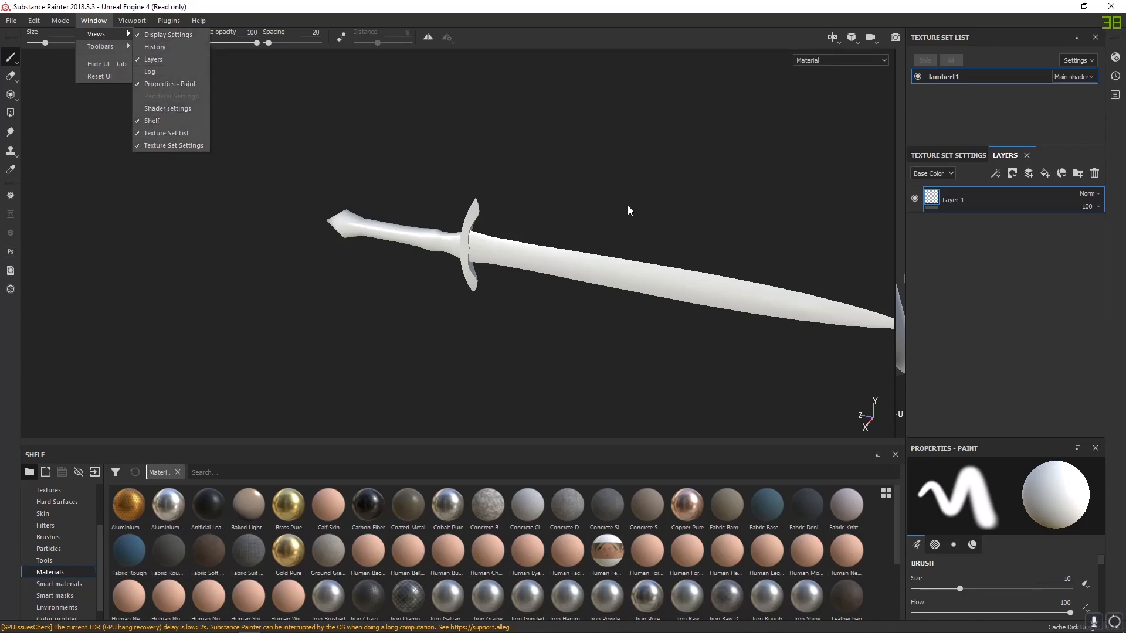
{"action": "left_click", "coordinate": [950, 155]}
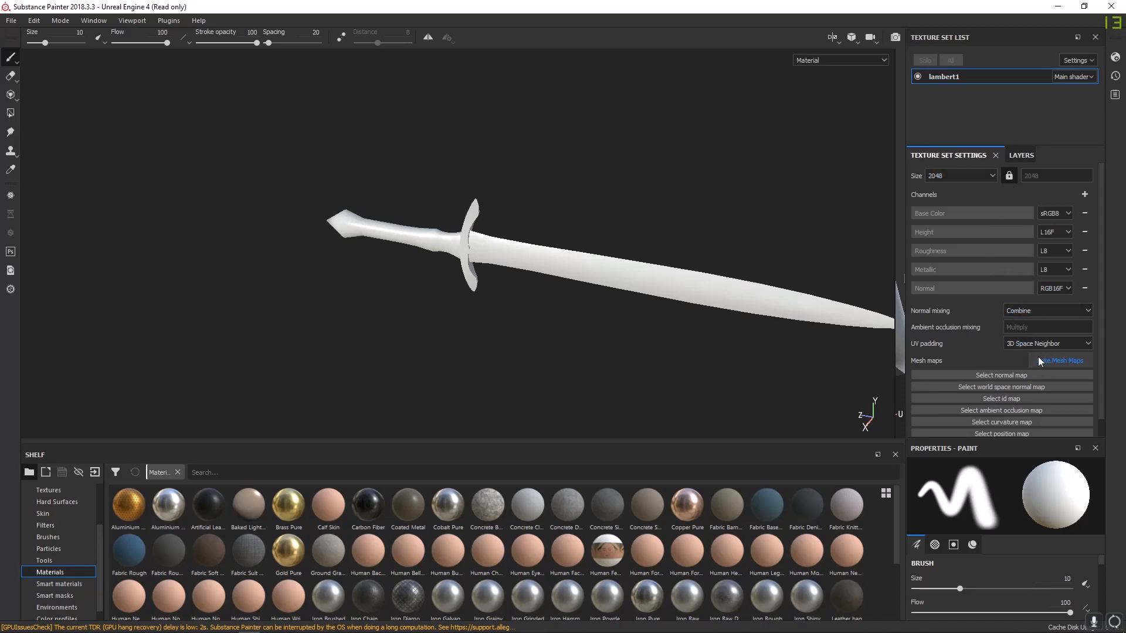
- Look over the mesh map baking options and close them without baking
{"action": "left_click", "coordinate": [1054, 358]}
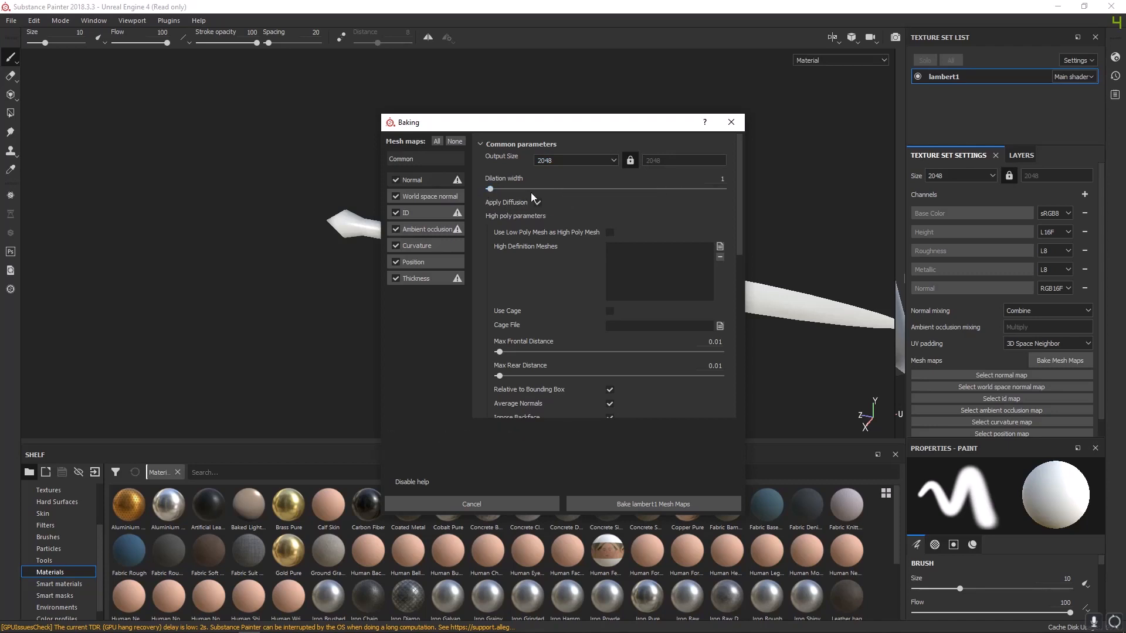
{"action": "left_click", "coordinate": [731, 122]}
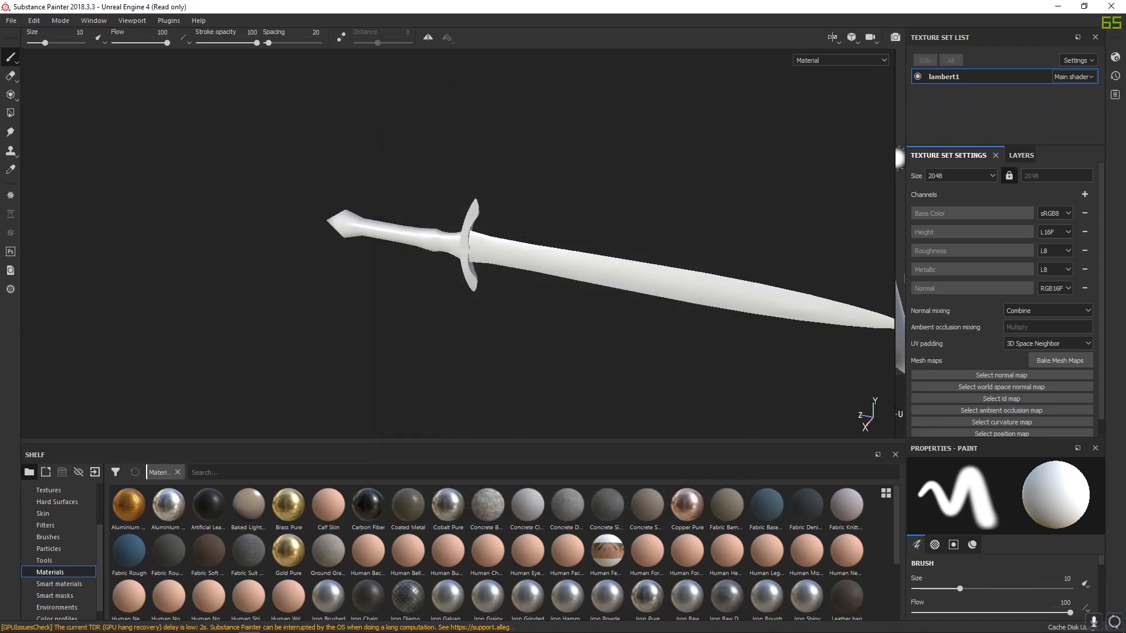
- Return to the combined 3D/2D layout and examine the sword's UV shells, both close up at the grip and as a whole
{"action": "key", "text": "F1"}
{"action": "scroll", "coordinate": [467, 130], "scroll_direction": "up", "scroll_amount": 3}
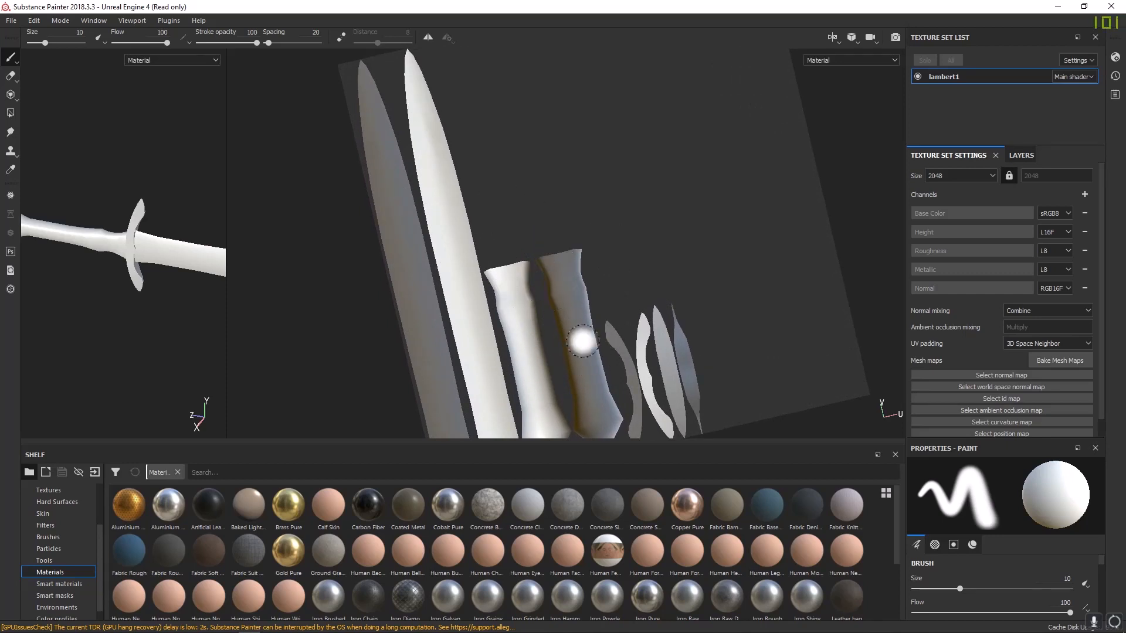
{"action": "middle_click_drag", "start_coordinate": [723, 236], "coordinate": [715, 198], "text": "alt"}
{"action": "mouse_move", "coordinate": [714, 198]}
{"action": "right_mouse_down", "text": "alt"}
{"action": "mouse_move", "coordinate": [661, 180]}
{"action": "mouse_move", "coordinate": [644, 194]}
{"action": "right_mouse_up", "text": "alt"}
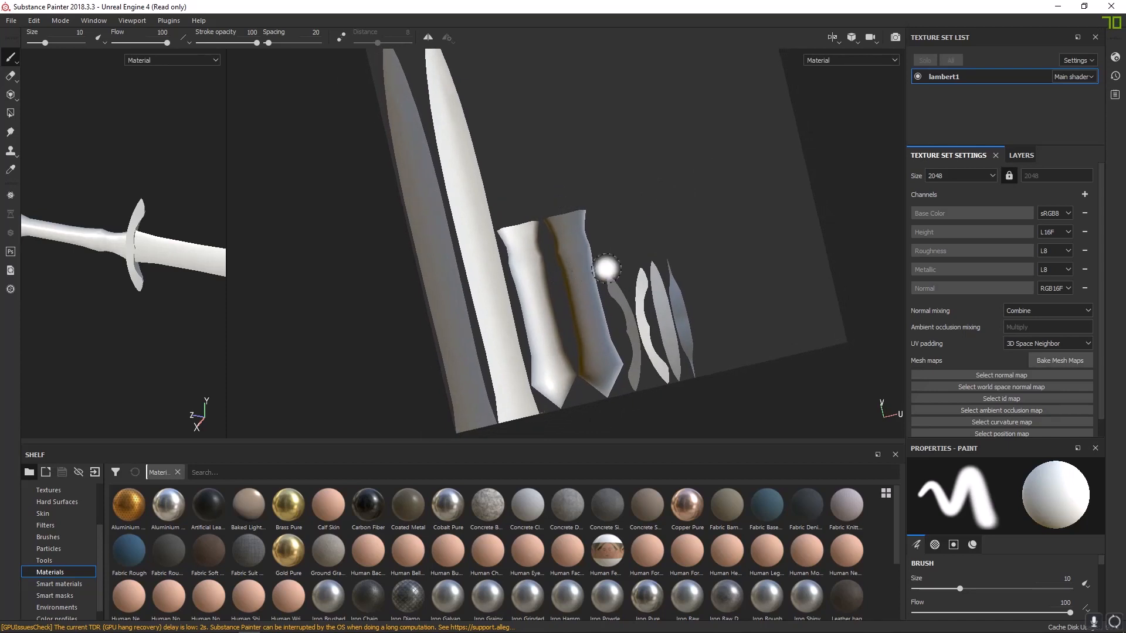
{"action": "middle_click_drag", "start_coordinate": [663, 183], "coordinate": [669, 205], "text": "alt"}
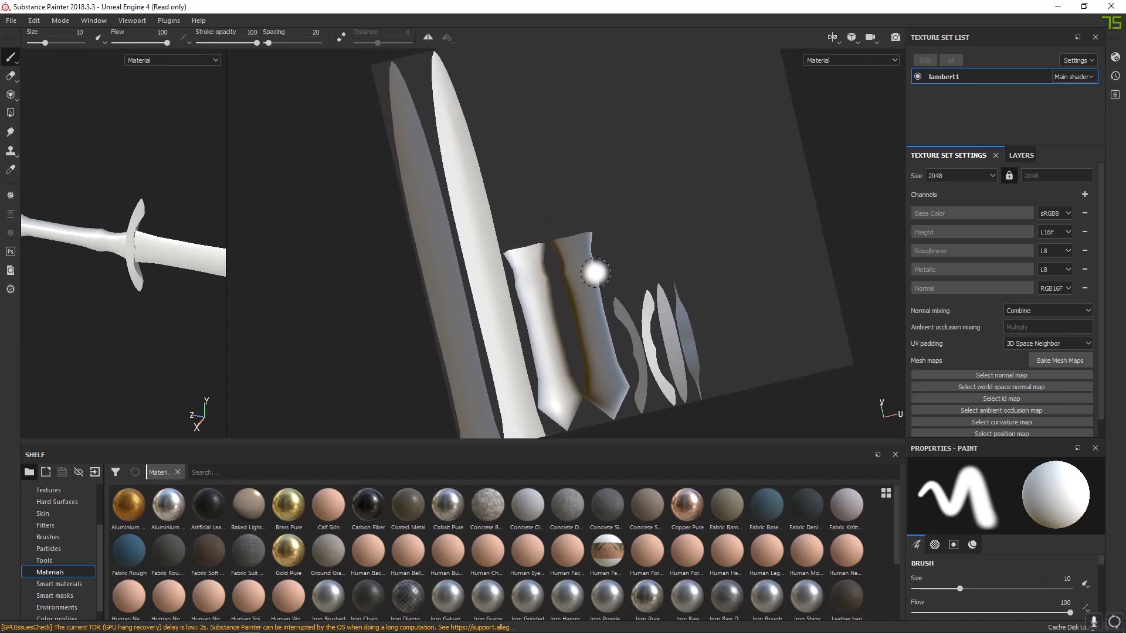
{"action": "right_click_drag", "start_coordinate": [579, 240], "coordinate": [616, 256], "text": "alt"}
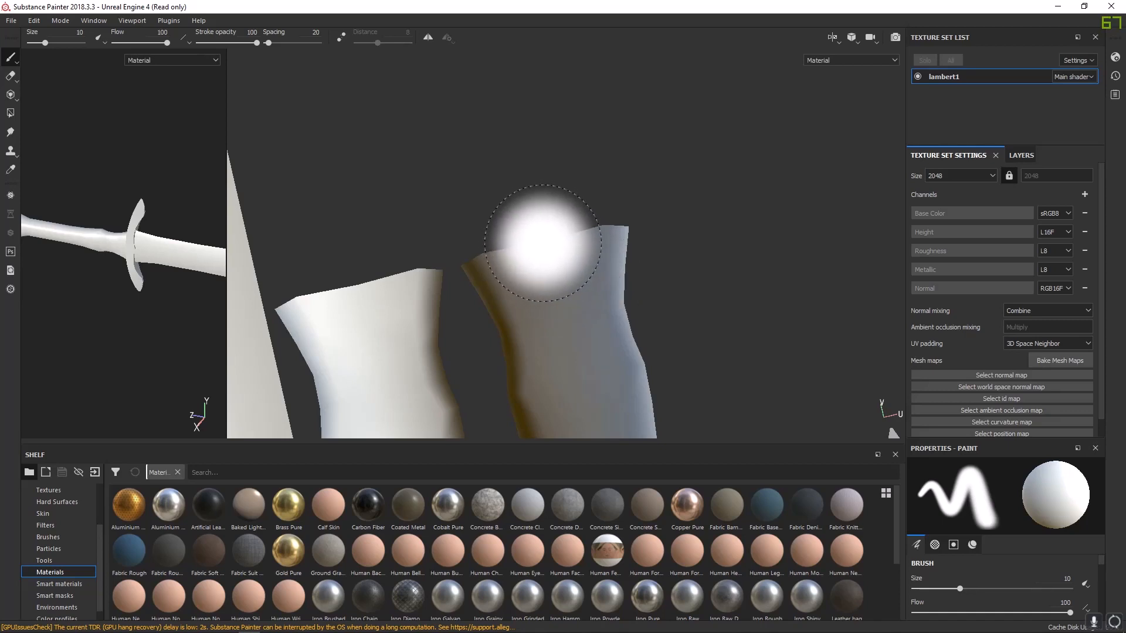
{"action": "right_click_drag", "start_coordinate": [627, 221], "coordinate": [410, 76], "text": "alt"}
{"action": "right_click_drag", "start_coordinate": [724, 282], "coordinate": [641, 196], "text": "alt"}
{"action": "middle_click_drag", "start_coordinate": [639, 196], "coordinate": [583, 298], "text": "alt"}
{"action": "right_click_drag", "start_coordinate": [582, 298], "coordinate": [456, 200], "text": "alt"}
{"action": "middle_click_drag", "start_coordinate": [572, 238], "coordinate": [493, 163], "text": "alt"}
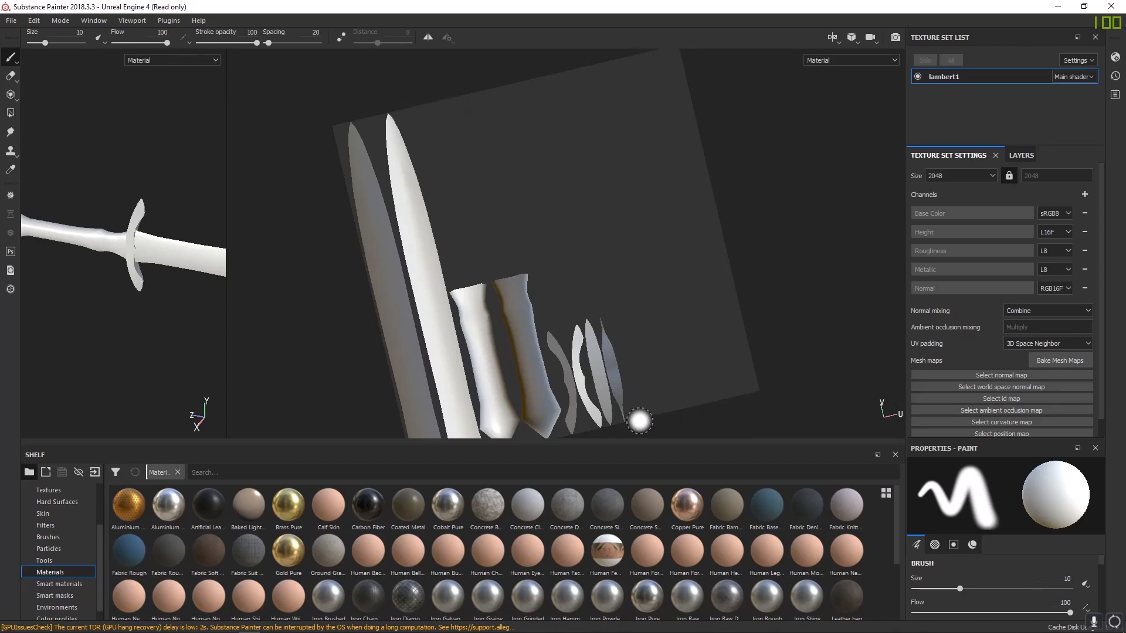
- Bring the edge of the grip's UV shell close up in the 2D view and reduce the brush size to 0.38
{"action": "right_click_drag", "start_coordinate": [602, 224], "coordinate": [526, 220], "text": "alt"}
{"action": "middle_click_drag", "start_coordinate": [526, 220], "coordinate": [538, 197], "text": "alt"}
{"action": "right_click_drag", "start_coordinate": [565, 160], "coordinate": [809, 351], "text": "alt"}
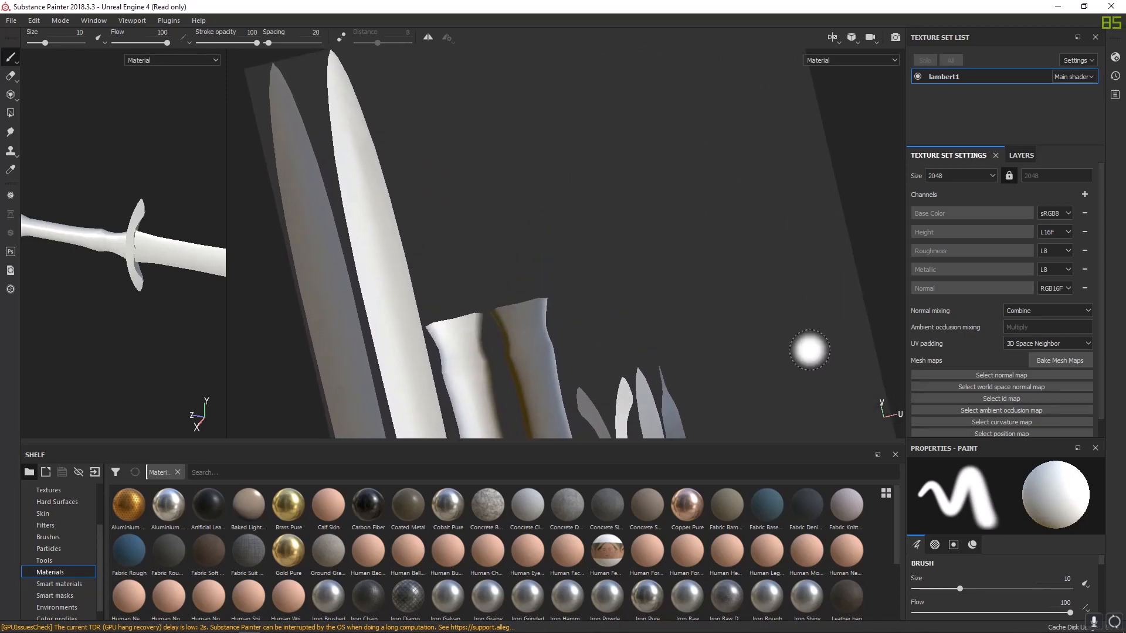
{"action": "middle_click_drag", "start_coordinate": [604, 326], "coordinate": [603, 161], "text": "alt"}
{"action": "right_click_drag", "start_coordinate": [508, 206], "coordinate": [734, 322], "text": "alt"}
{"action": "middle_click_drag", "start_coordinate": [601, 217], "coordinate": [610, 248], "text": "alt"}
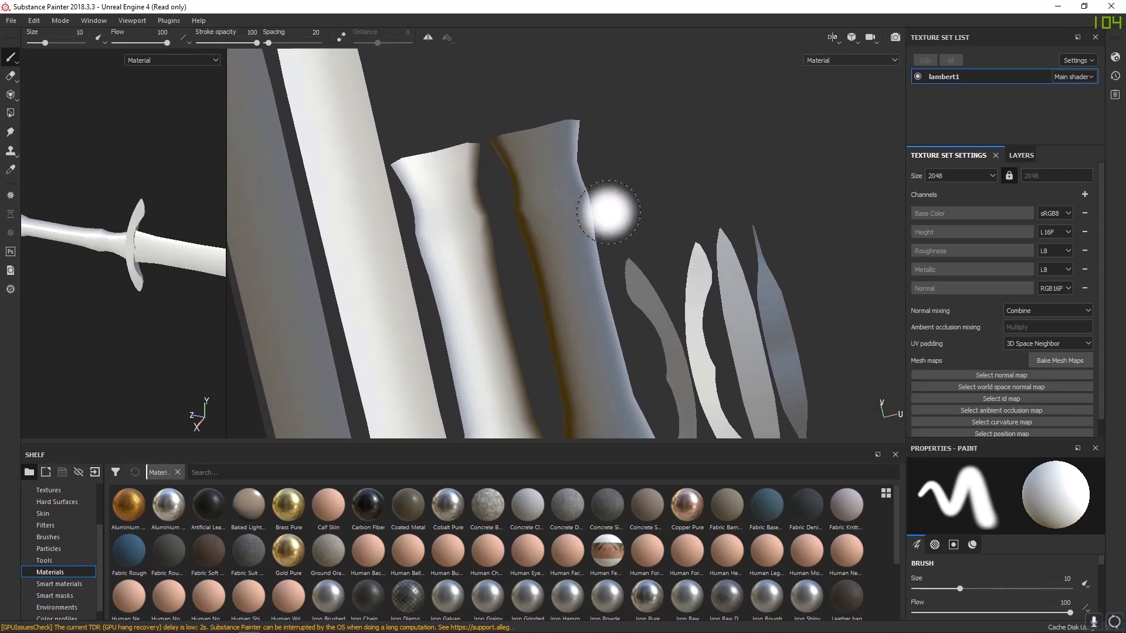
{"action": "right_click_drag", "start_coordinate": [676, 250], "coordinate": [617, 208], "text": "alt"}
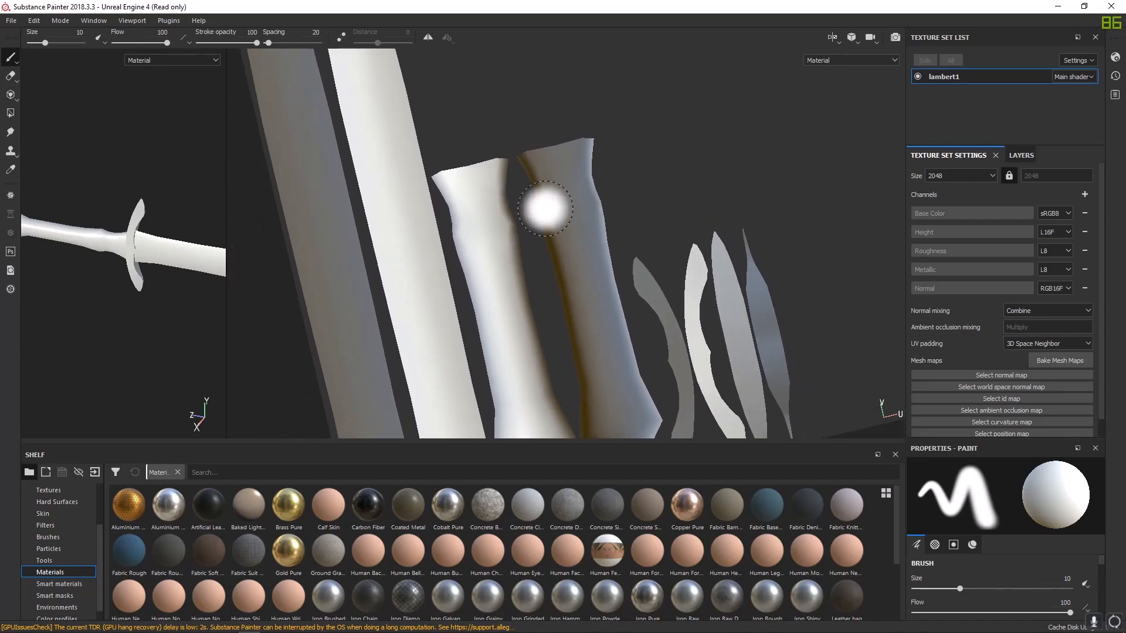
{"action": "mouse_move", "coordinate": [523, 156]}
{"action": "right_mouse_down", "text": "alt"}
{"action": "mouse_move", "coordinate": [575, 227]}
{"action": "mouse_move", "coordinate": [789, 352]}
{"action": "mouse_move", "coordinate": [1089, 460]}
{"action": "mouse_move", "coordinate": [1120, 486]}
{"action": "right_mouse_up", "text": "alt"}
{"action": "right_click_drag", "start_coordinate": [612, 244], "coordinate": [528, 244], "text": "ctrl"}
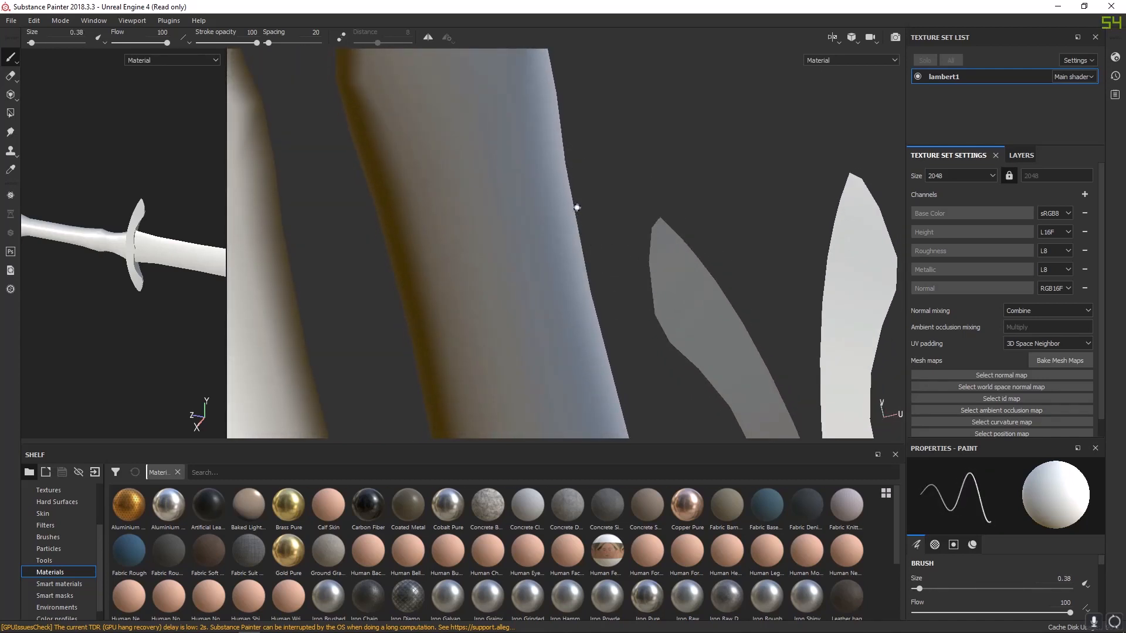
- Fit the whole UV layout in the 2D view again, rotated almost upright
{"action": "scroll", "coordinate": [579, 207], "scroll_direction": "down", "scroll_amount": 2}
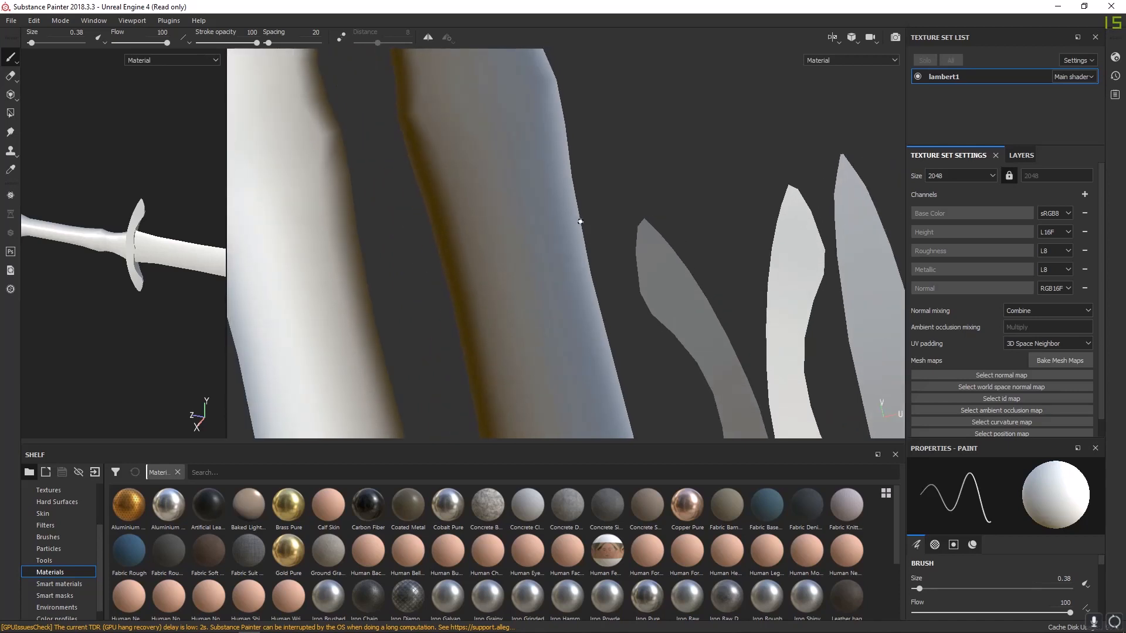
{"action": "scroll", "coordinate": [578, 195], "scroll_direction": "down", "scroll_amount": 8}
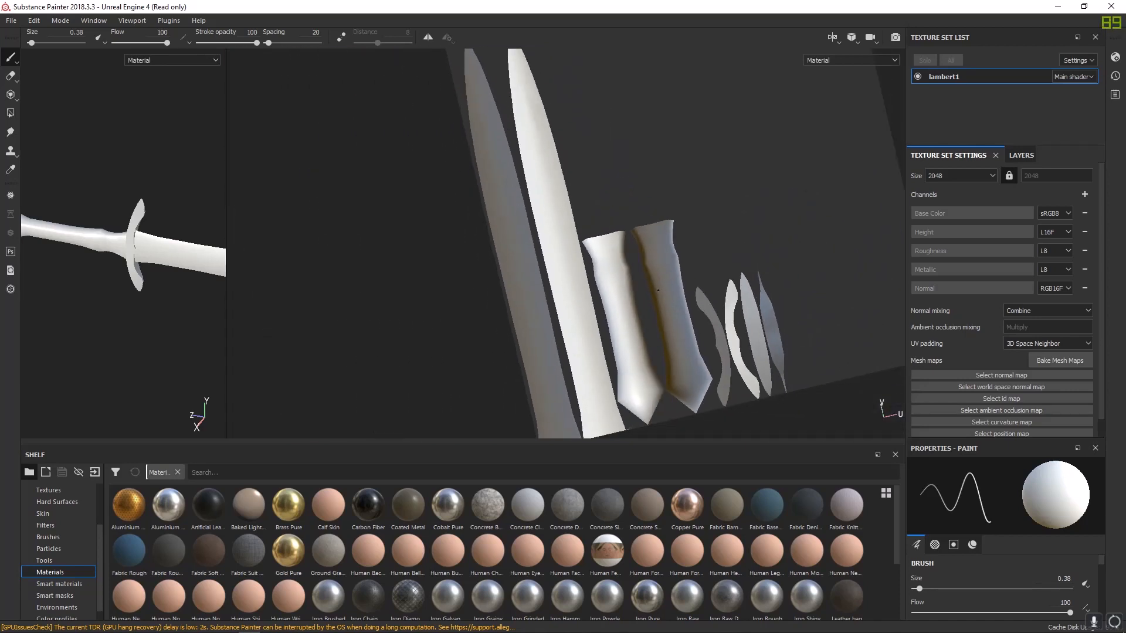
{"action": "mouse_move", "coordinate": [767, 215]}
{"action": "left_mouse_down", "text": "alt"}
{"action": "mouse_move", "coordinate": [797, 214]}
{"action": "mouse_move", "coordinate": [769, 216]}
{"action": "left_mouse_up", "text": "alt"}
{"action": "middle_click_drag", "start_coordinate": [770, 216], "coordinate": [759, 265], "text": "alt"}
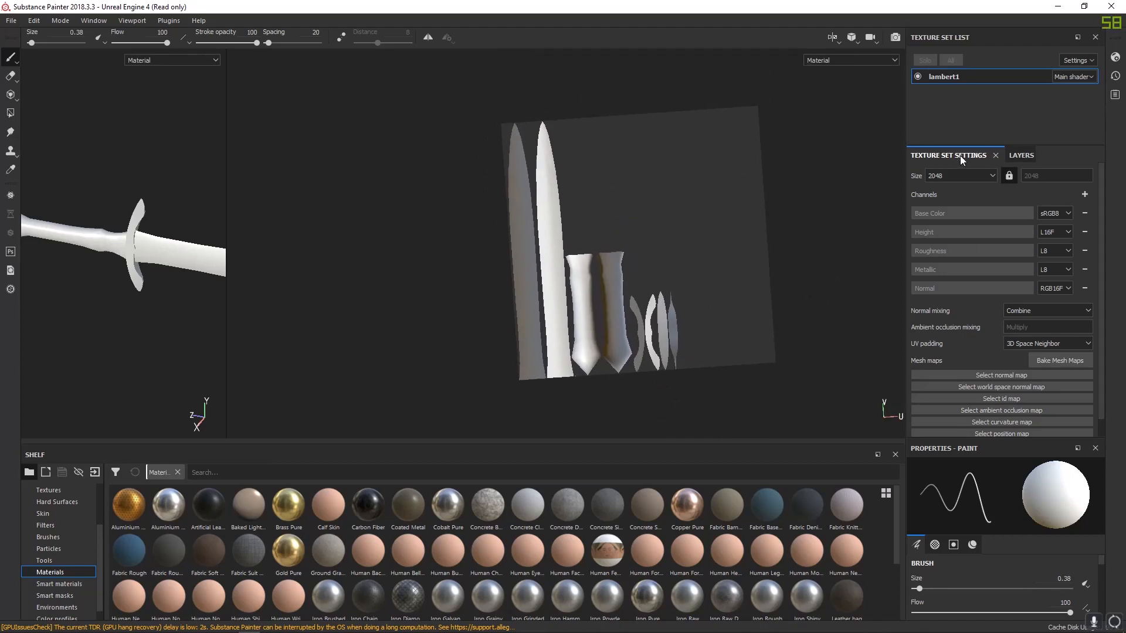
- Open the mesh map baking settings and load sword_high as the high definition mesh
{"action": "left_click", "coordinate": [1054, 360]}
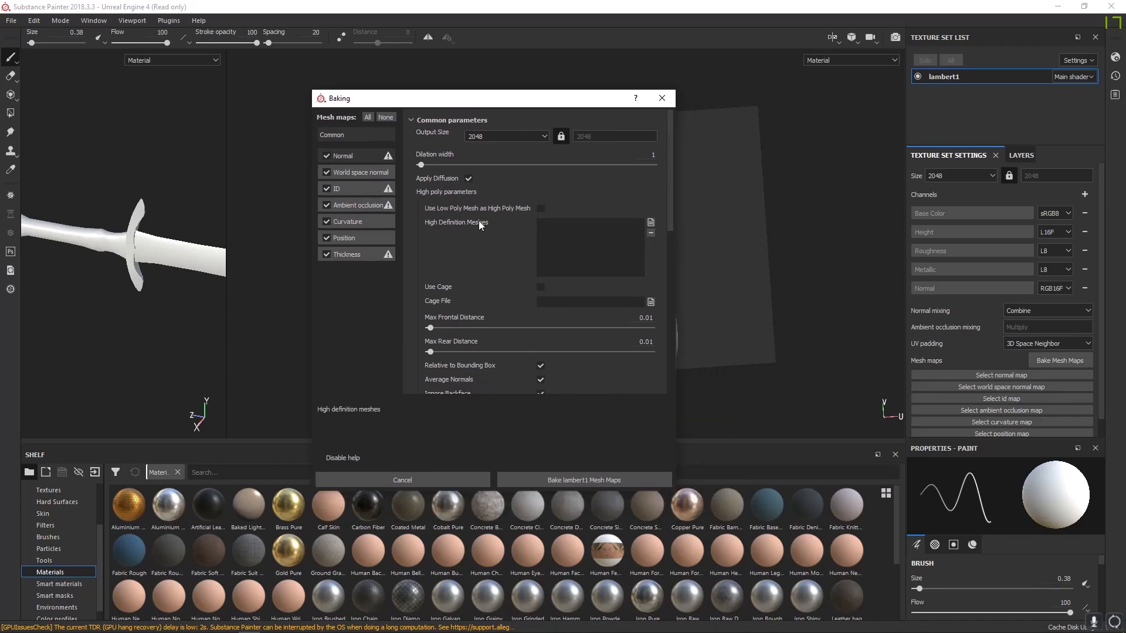
{"action": "left_click", "coordinate": [650, 223]}
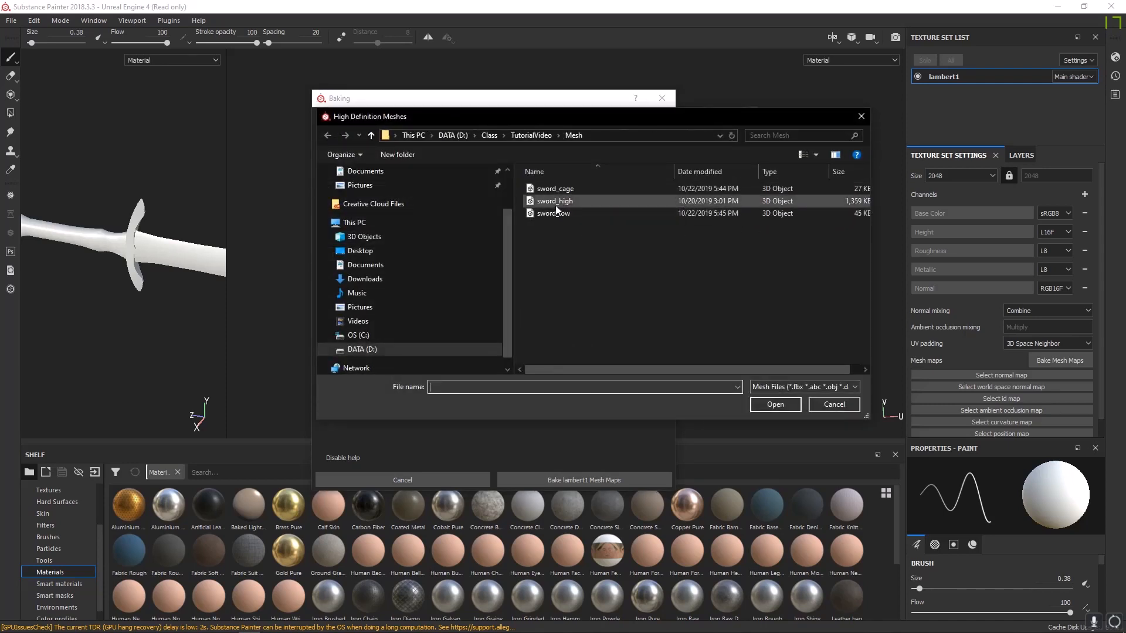
{"action": "left_click", "coordinate": [563, 202]}
{"action": "left_click", "coordinate": [775, 404]}
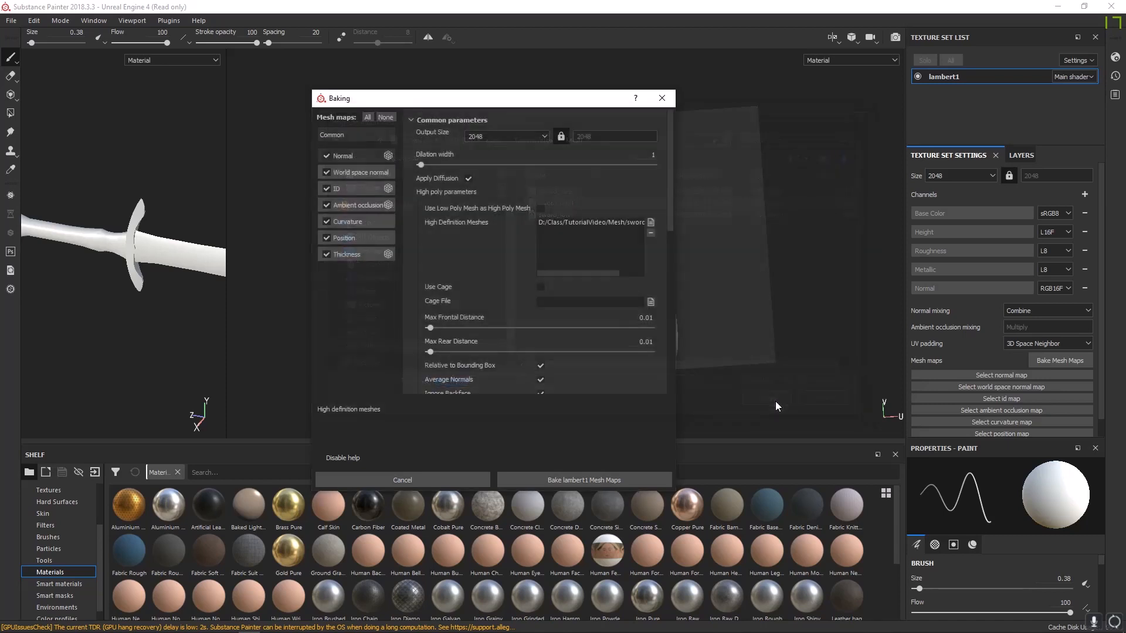
- Enable the use of a cage for baking and assign sword_cage as the cage file
{"action": "left_click", "coordinate": [540, 287]}
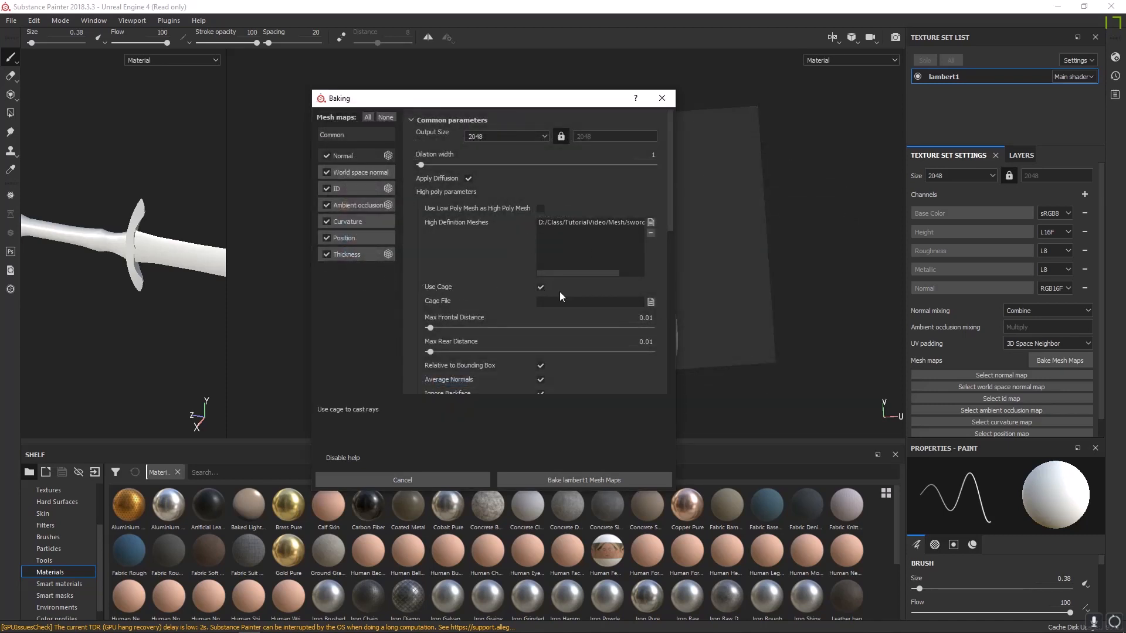
{"action": "left_click", "coordinate": [651, 303]}
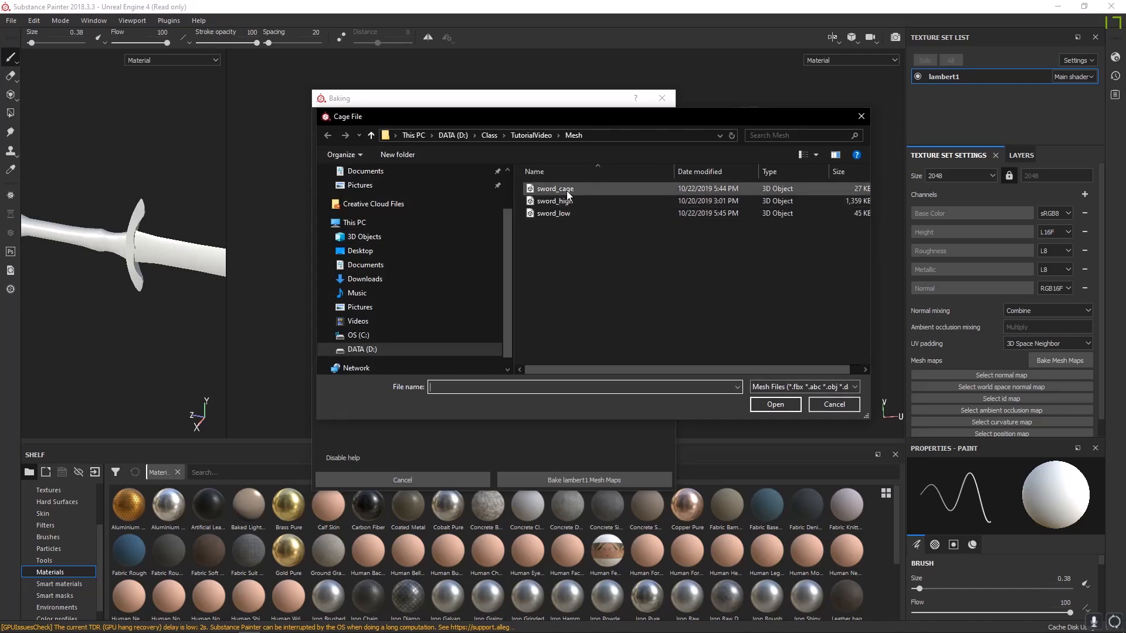
{"action": "left_click", "coordinate": [556, 189]}
{"action": "left_click", "coordinate": [774, 405]}
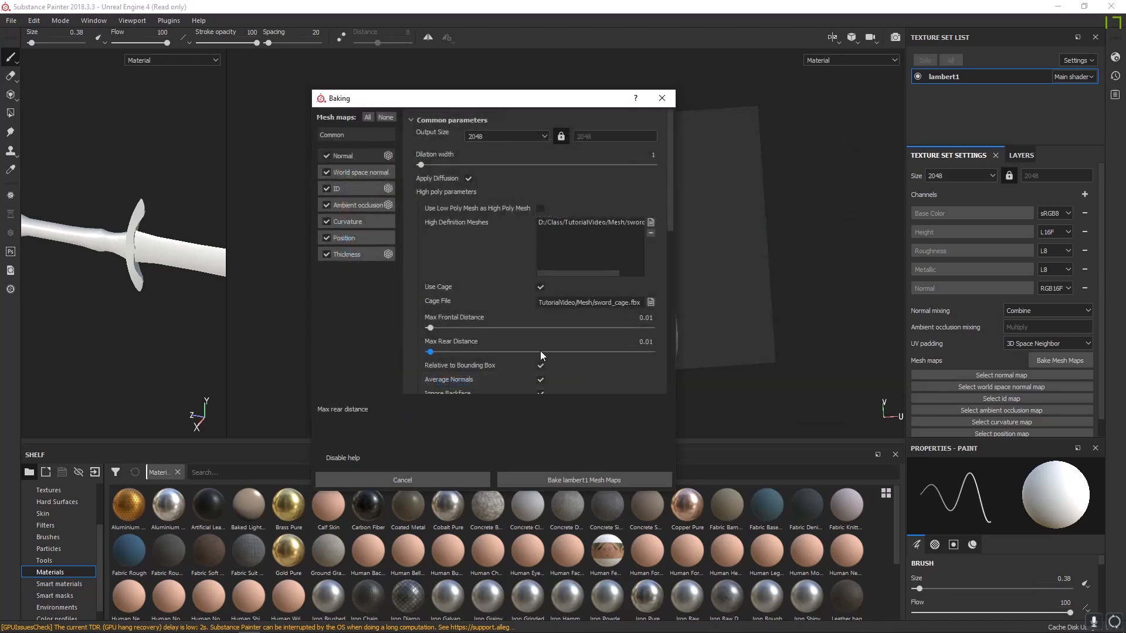
- Set the baking match method to By Mesh Name and the antialiasing to Subsampling 4x4
{"action": "scroll", "coordinate": [485, 331], "scroll_direction": "down", "scroll_amount": 3}
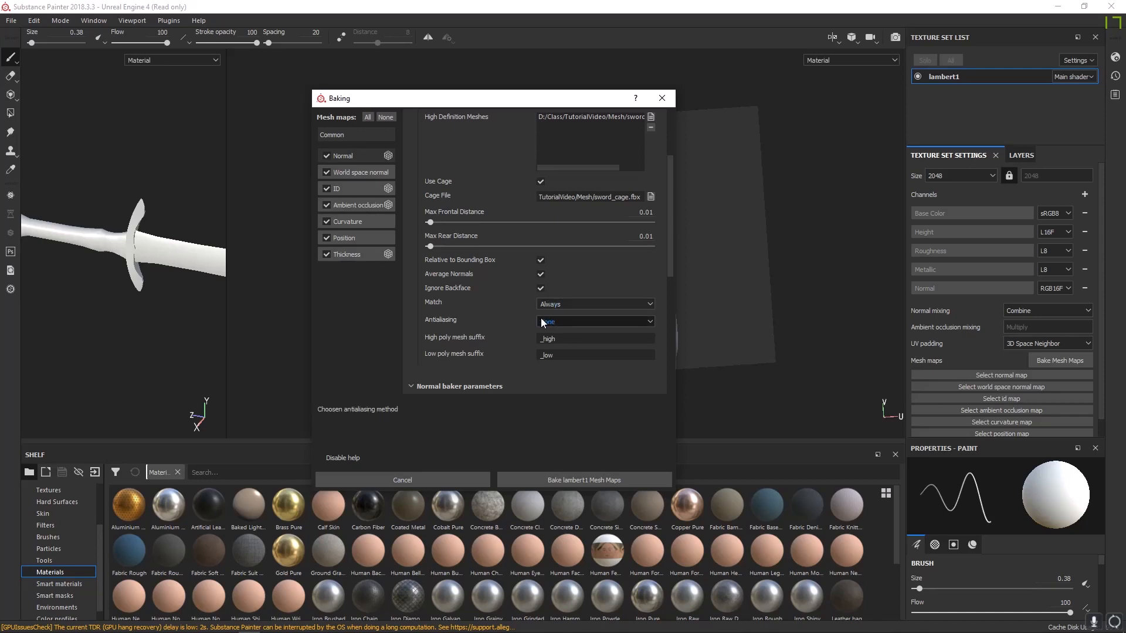
{"action": "scroll", "coordinate": [531, 305], "scroll_direction": "down", "scroll_amount": 2}
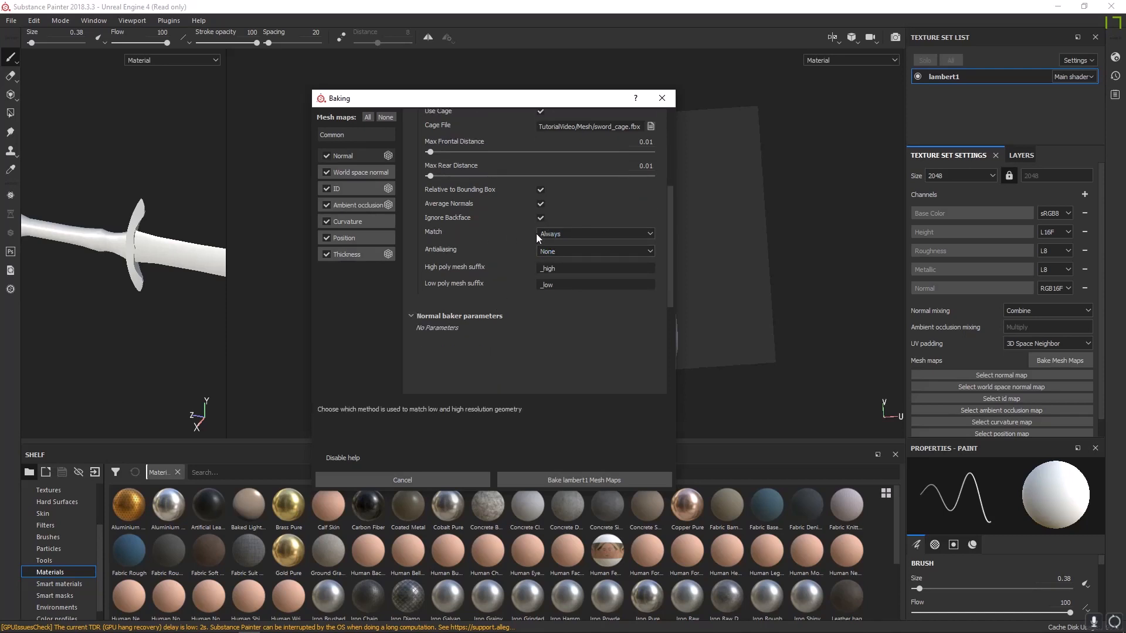
{"action": "left_click", "coordinate": [555, 233]}
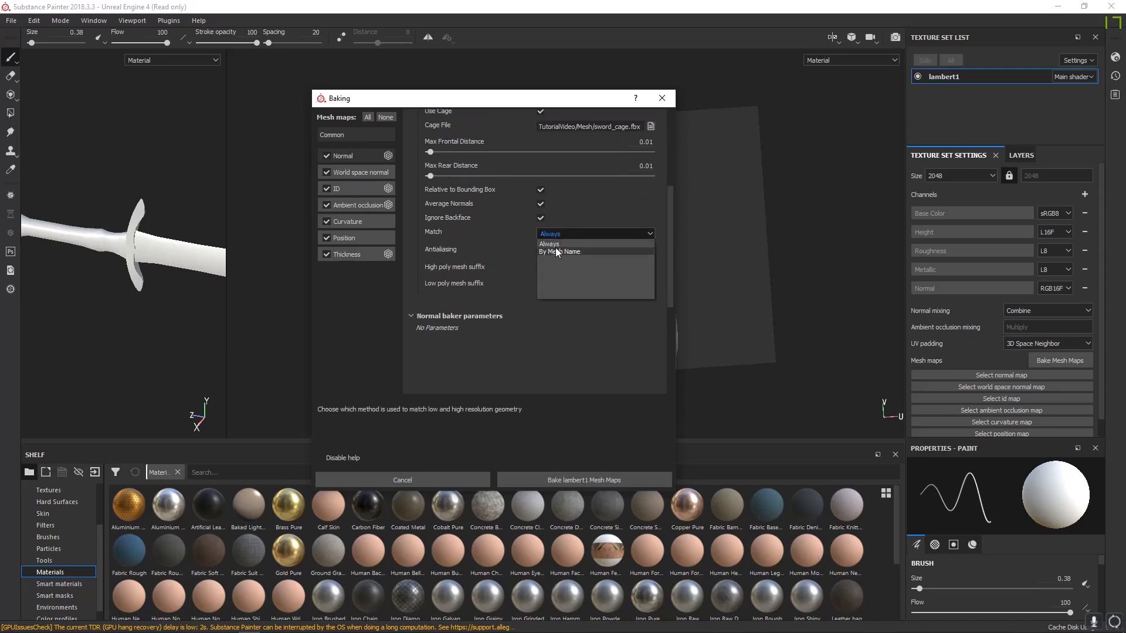
{"action": "left_click", "coordinate": [553, 251]}
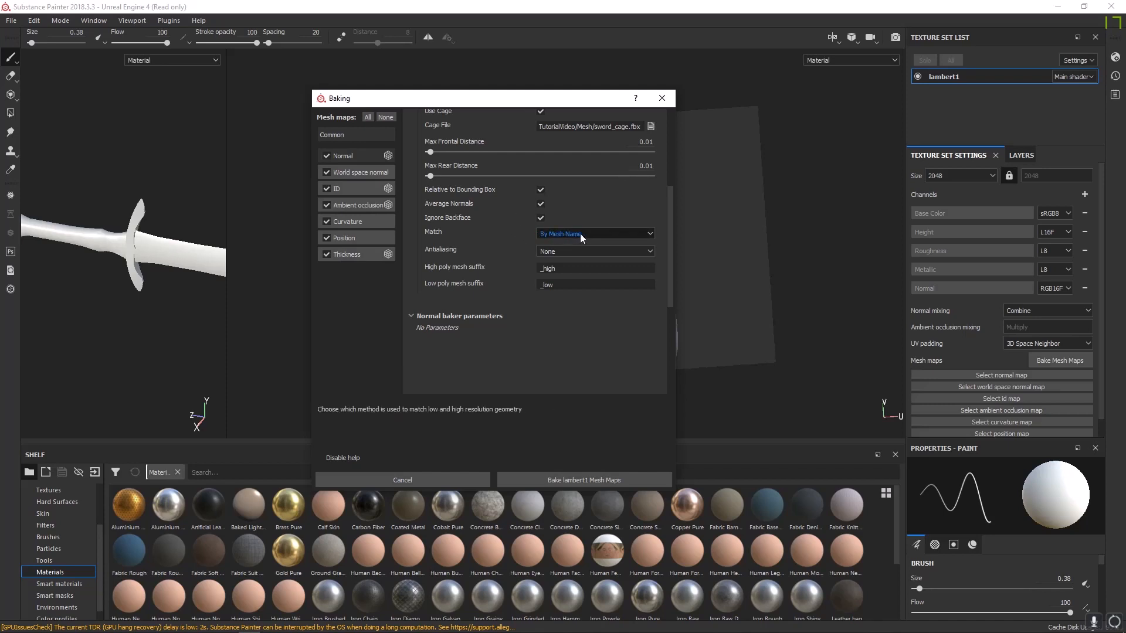
{"action": "left_click", "coordinate": [555, 252]}
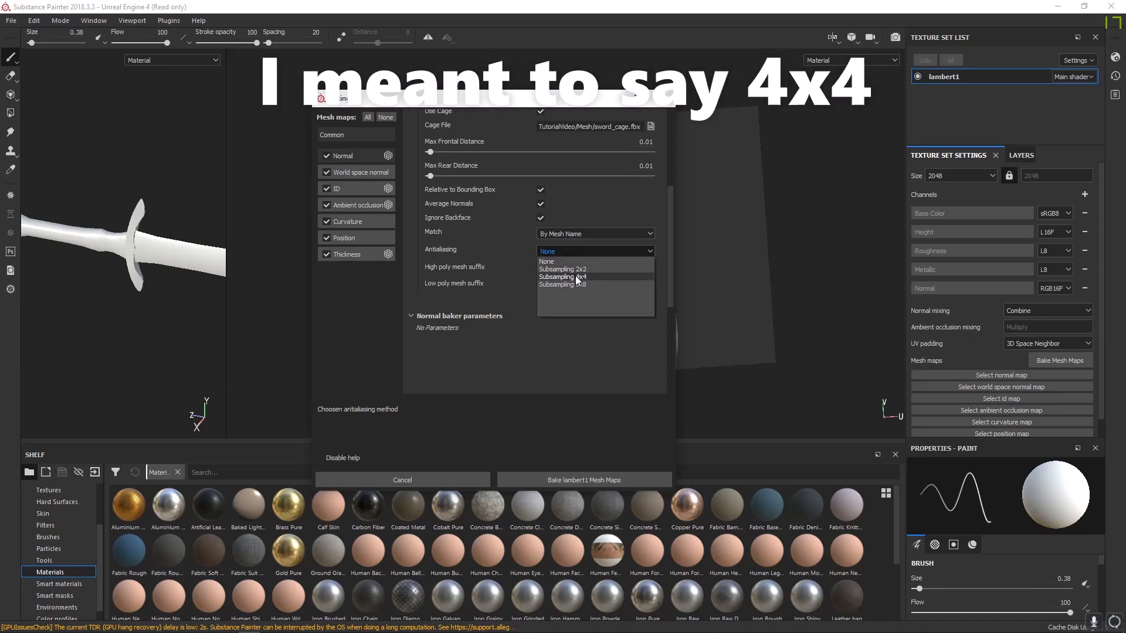
{"action": "left_click", "coordinate": [550, 277]}
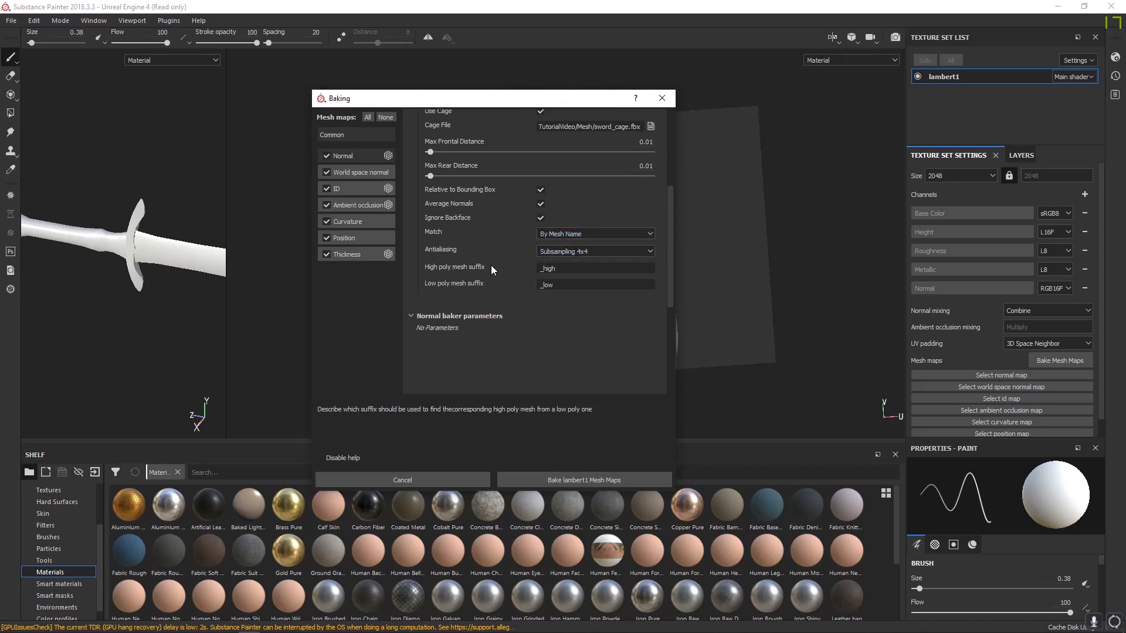
- Check the high and low poly mesh suffixes, and view the world space normal and ID baker parameters
{"action": "left_click", "coordinate": [562, 269]}
{"action": "left_click", "coordinate": [540, 286]}
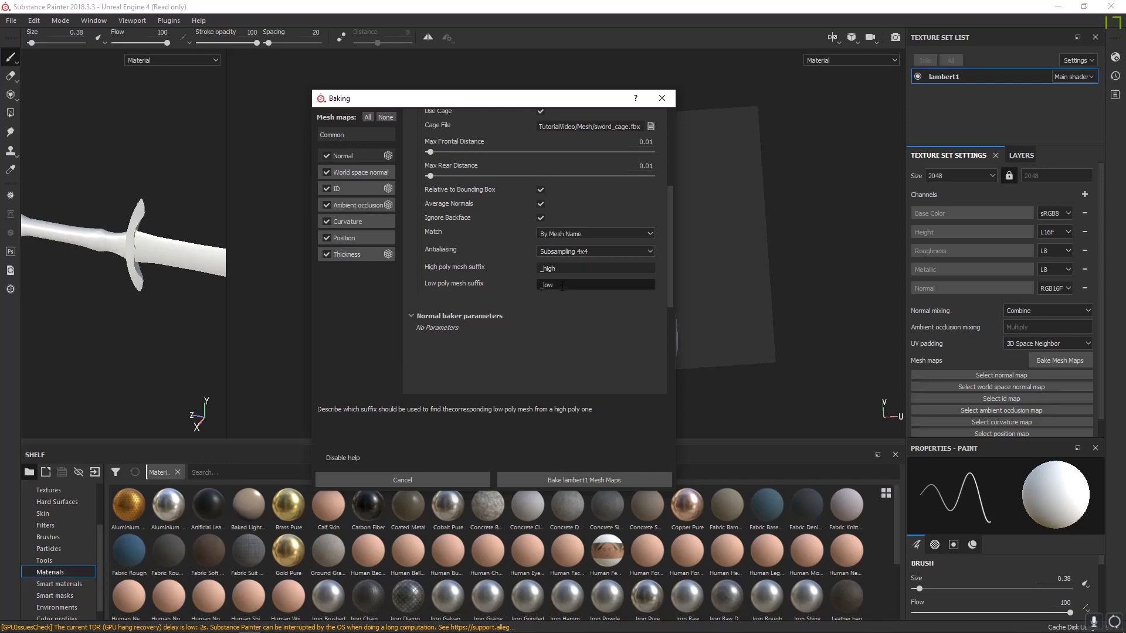
{"action": "left_click", "coordinate": [344, 173]}
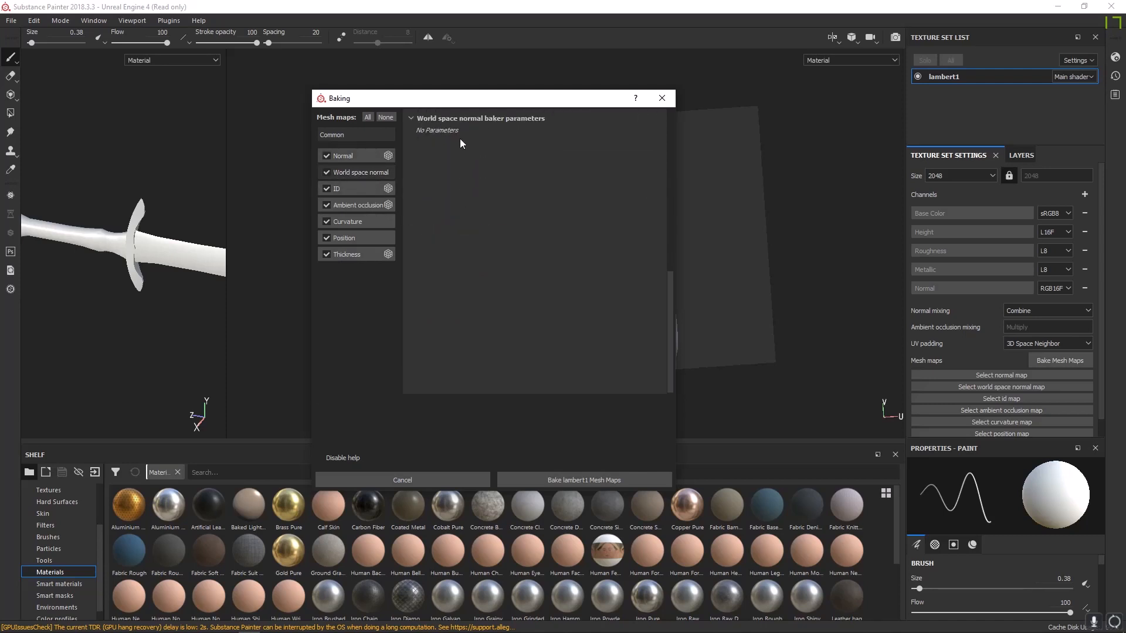
{"action": "left_click", "coordinate": [342, 187]}
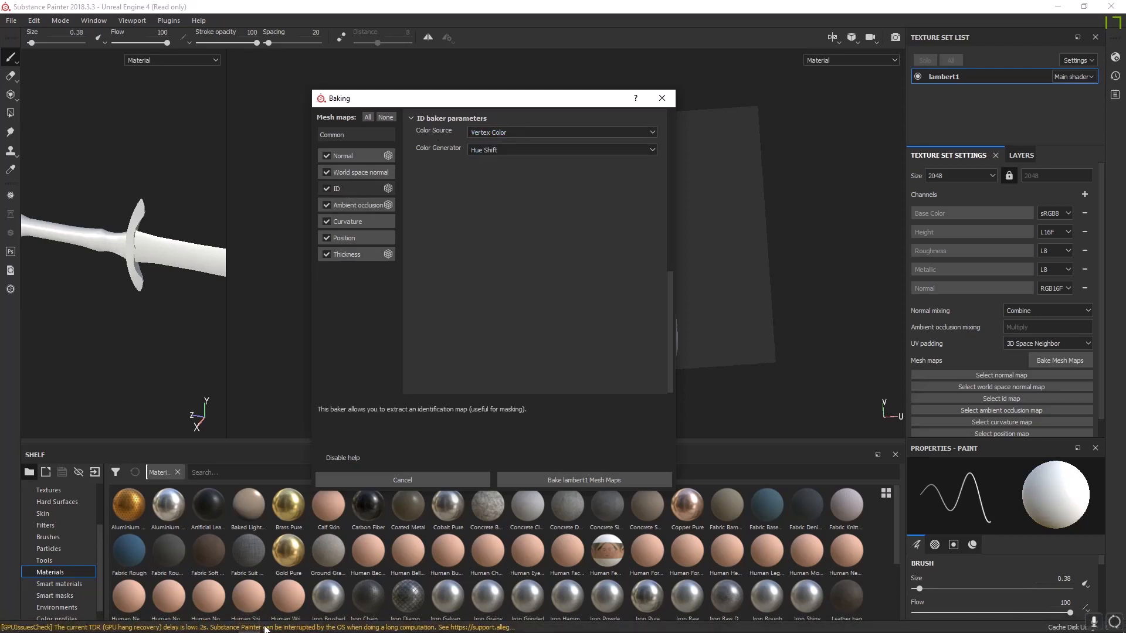
- Switch to Maya, hide the sword_low group and show the coloured sword_high group with nothing selected
{"action": "mouse_move", "coordinate": [230, 625]}
{"action": "left_click", "coordinate": [275, 553]}
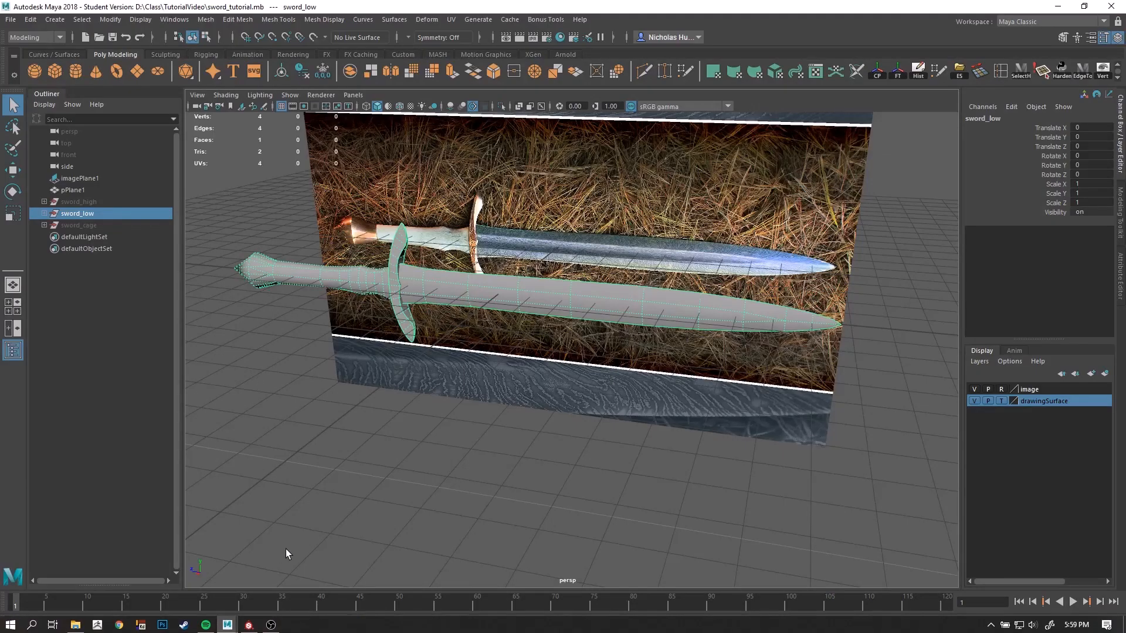
{"action": "left_click", "coordinate": [251, 219]}
{"action": "left_click", "coordinate": [92, 214]}
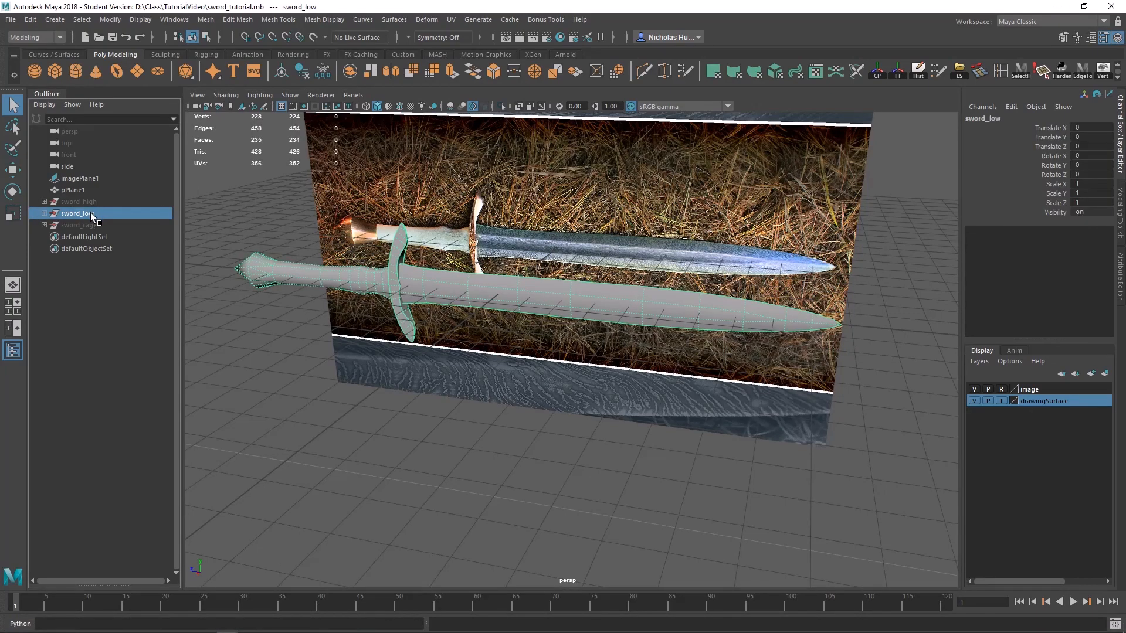
{"action": "key", "text": "ctrl+h"}
{"action": "left_click", "coordinate": [82, 203]}
{"action": "key", "text": "shift+h"}
{"action": "left_click", "coordinate": [305, 309]}
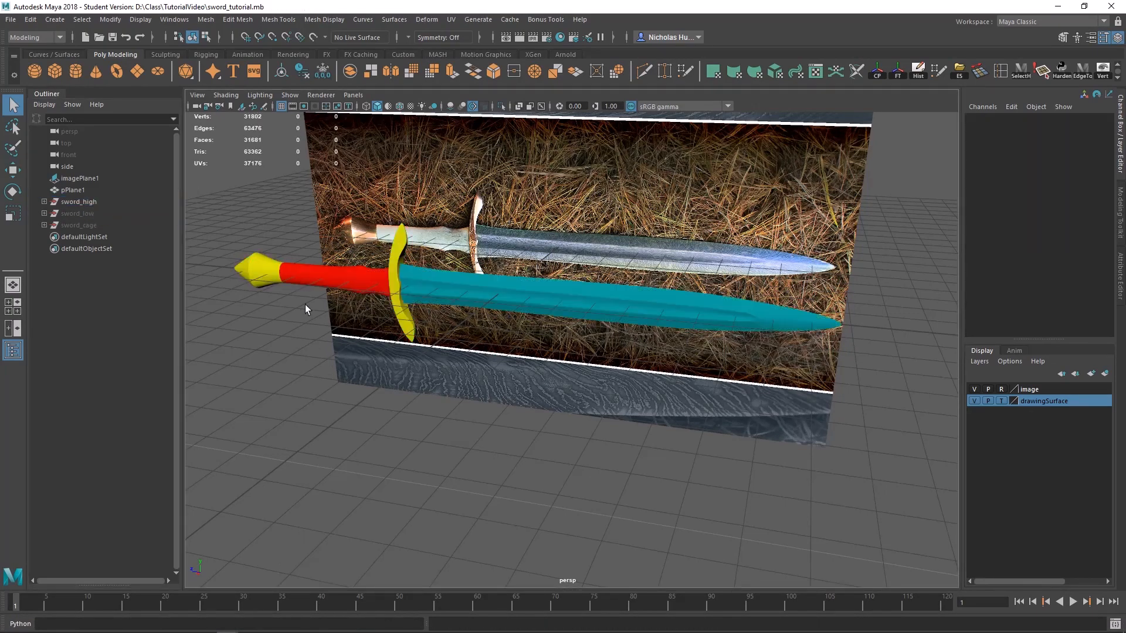
- Examine the coloured parts of the high-poly sword around the handle and crossguard, and return to Substance Painter
{"action": "right_click_drag", "start_coordinate": [305, 304], "coordinate": [411, 329], "text": "alt"}
{"action": "middle_click_drag", "start_coordinate": [411, 329], "coordinate": [520, 344], "text": "alt"}
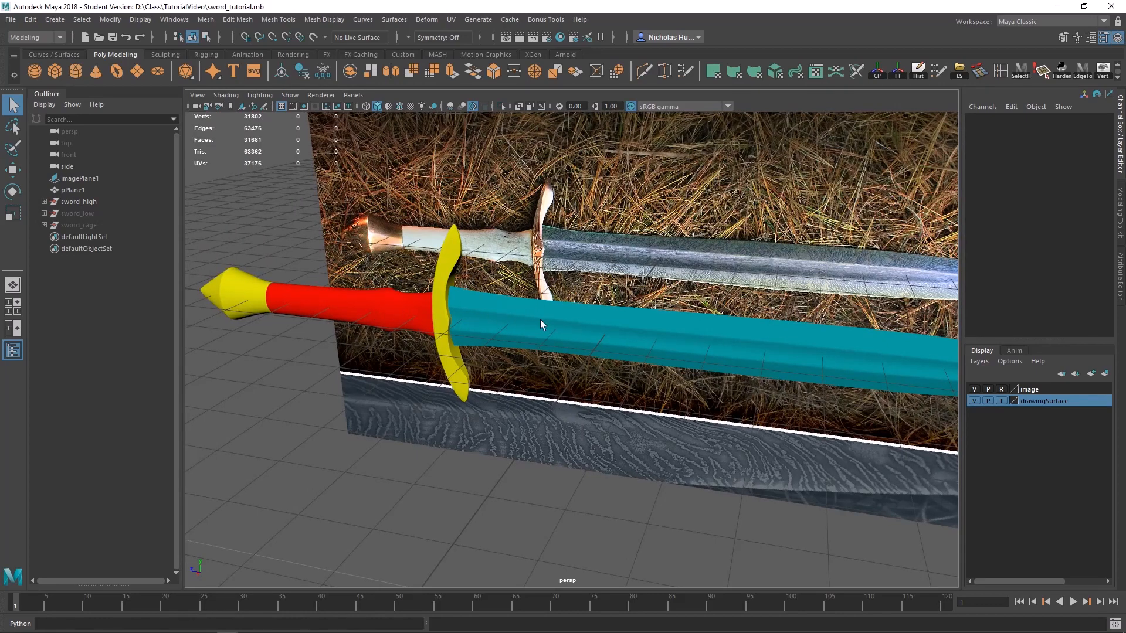
{"action": "left_click_drag", "start_coordinate": [962, 11], "coordinate": [943, 39]}
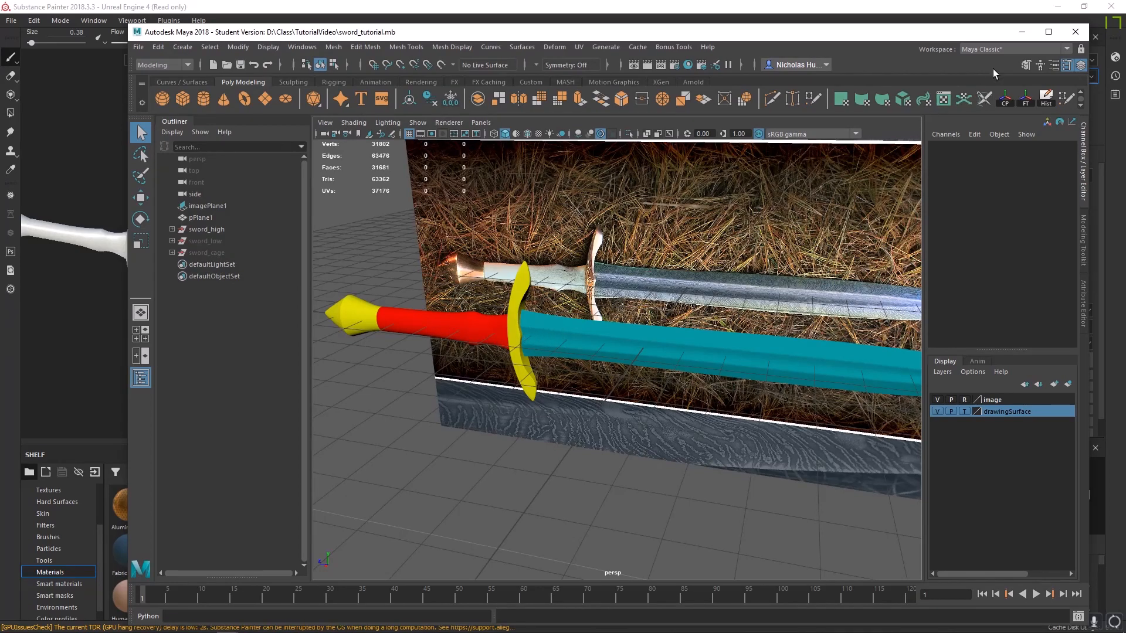
{"action": "left_click", "coordinate": [1021, 32]}
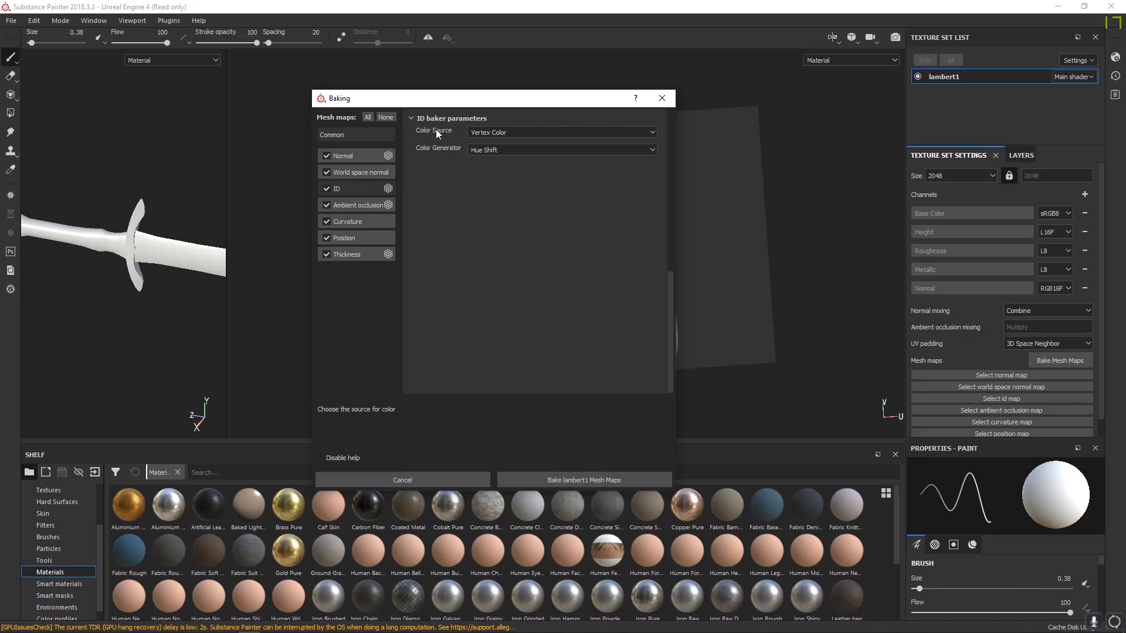
- Set the ID baker's color source to Material Color and turn off Ignore Backface for ambient occlusion
{"action": "left_click", "coordinate": [496, 133]}
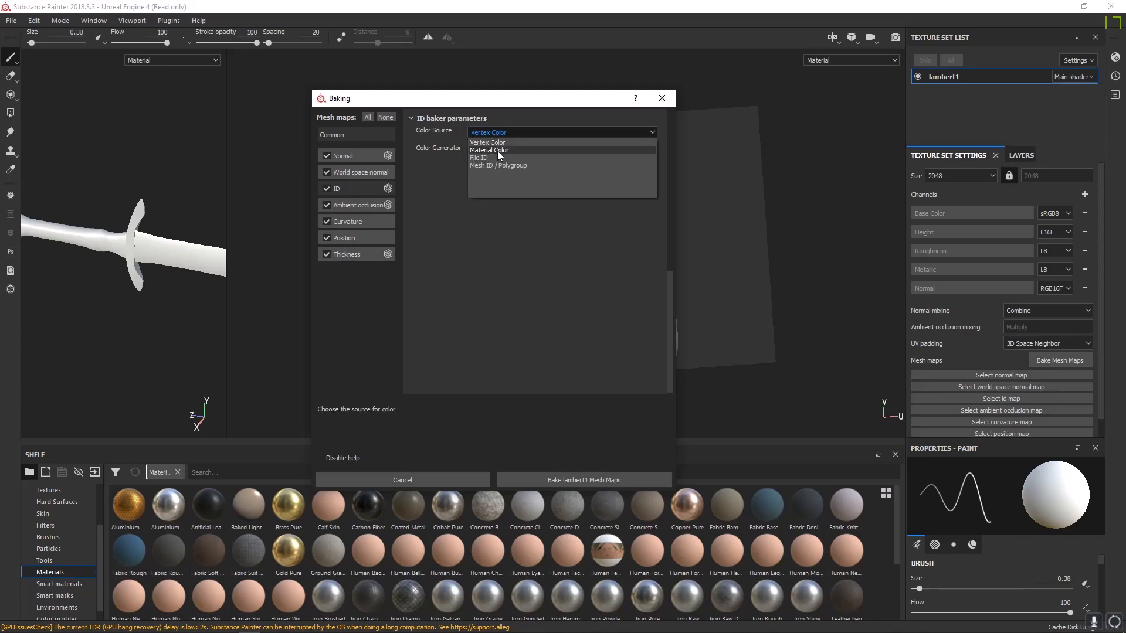
{"action": "left_click", "coordinate": [497, 151]}
{"action": "left_click", "coordinate": [354, 206]}
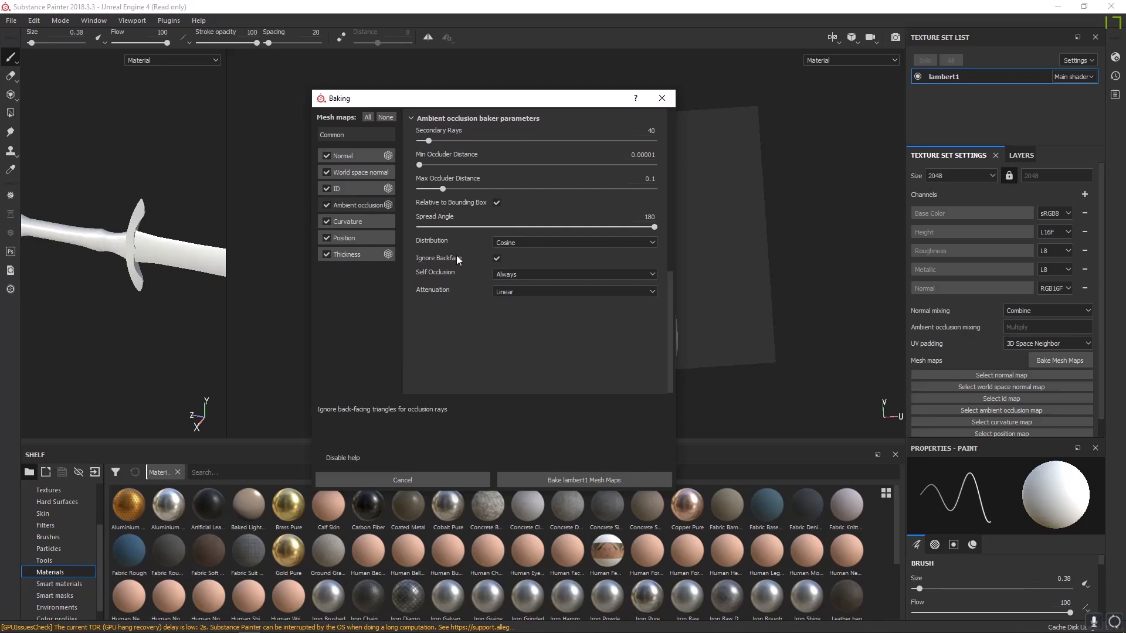
{"action": "left_click", "coordinate": [496, 259]}
- Review the curvature and position baker parameters, exclude the Thickness map, and bake the lambert1 mesh maps
{"action": "left_click", "coordinate": [353, 223]}
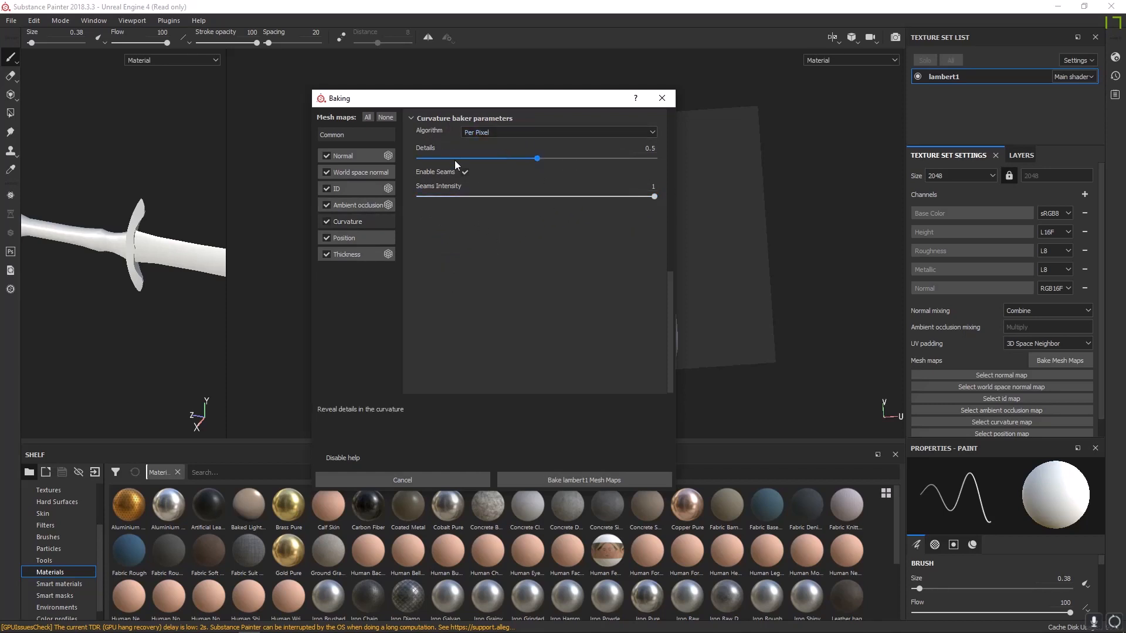
{"action": "left_click", "coordinate": [339, 239]}
{"action": "left_click", "coordinate": [352, 255]}
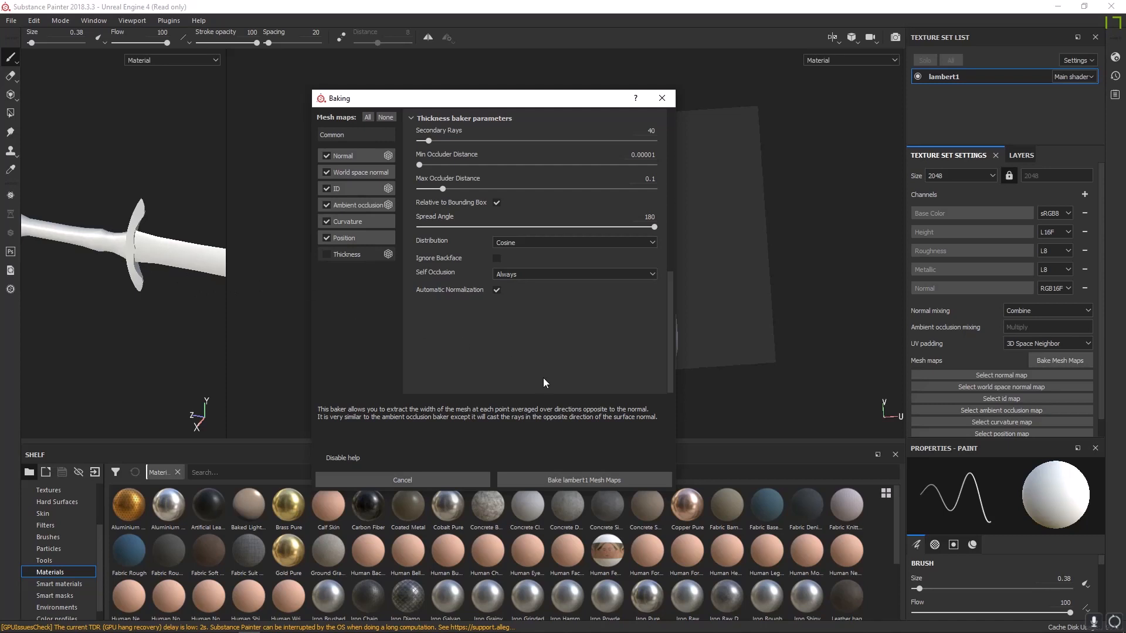
{"action": "left_click", "coordinate": [569, 479]}
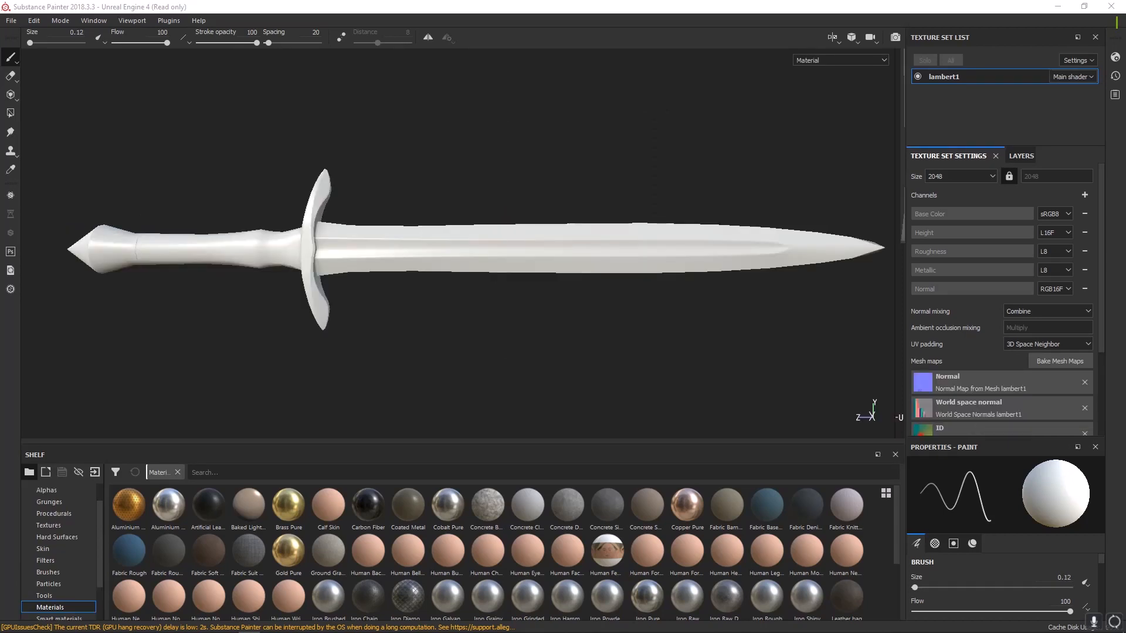
- Inspect the baked sword model from several angles, moving from the whole sword to the handle and pommel
{"action": "right_click_drag", "start_coordinate": [525, 215], "coordinate": [498, 264], "text": "alt"}
{"action": "middle_click_drag", "start_coordinate": [499, 264], "coordinate": [529, 262], "text": "alt"}
{"action": "left_click_drag", "start_coordinate": [530, 261], "coordinate": [493, 274], "text": "alt"}
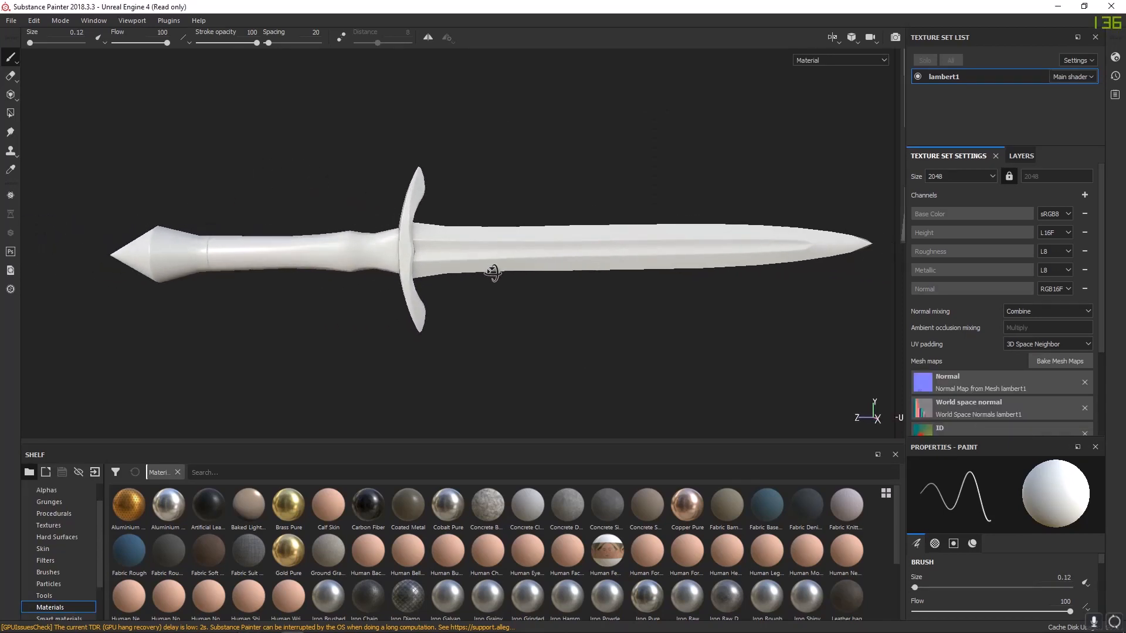
{"action": "middle_click_drag", "start_coordinate": [493, 273], "coordinate": [571, 272], "text": "alt"}
{"action": "right_click_drag", "start_coordinate": [570, 271], "coordinate": [331, 196], "text": "alt"}
{"action": "middle_click_drag", "start_coordinate": [332, 196], "coordinate": [583, 256], "text": "alt"}
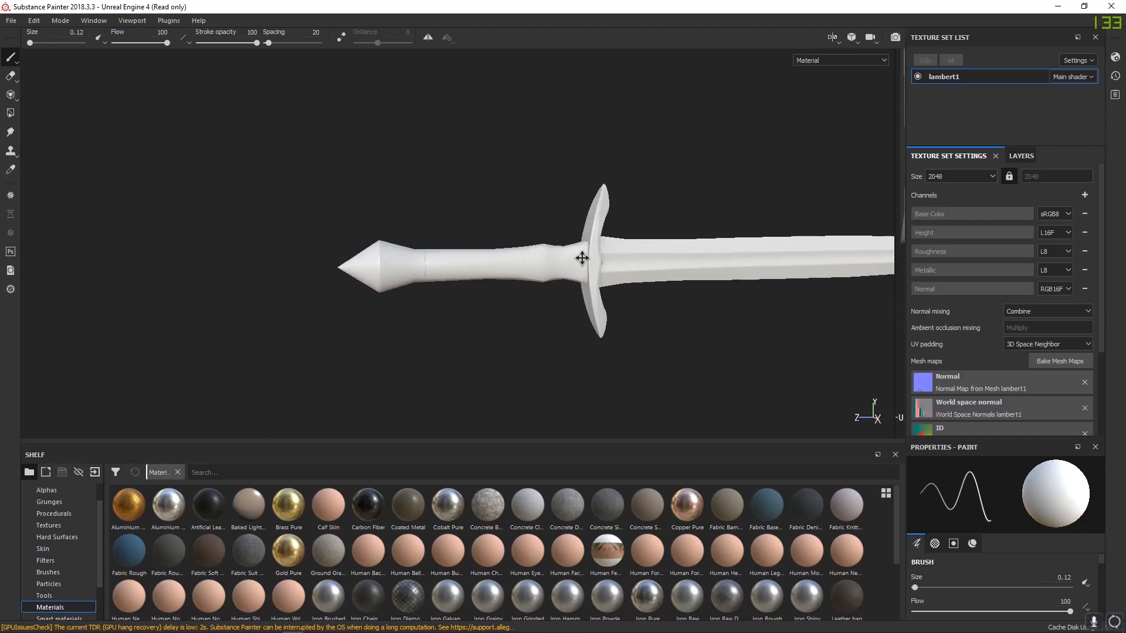
{"action": "right_click_drag", "start_coordinate": [423, 254], "coordinate": [585, 307], "text": "alt"}
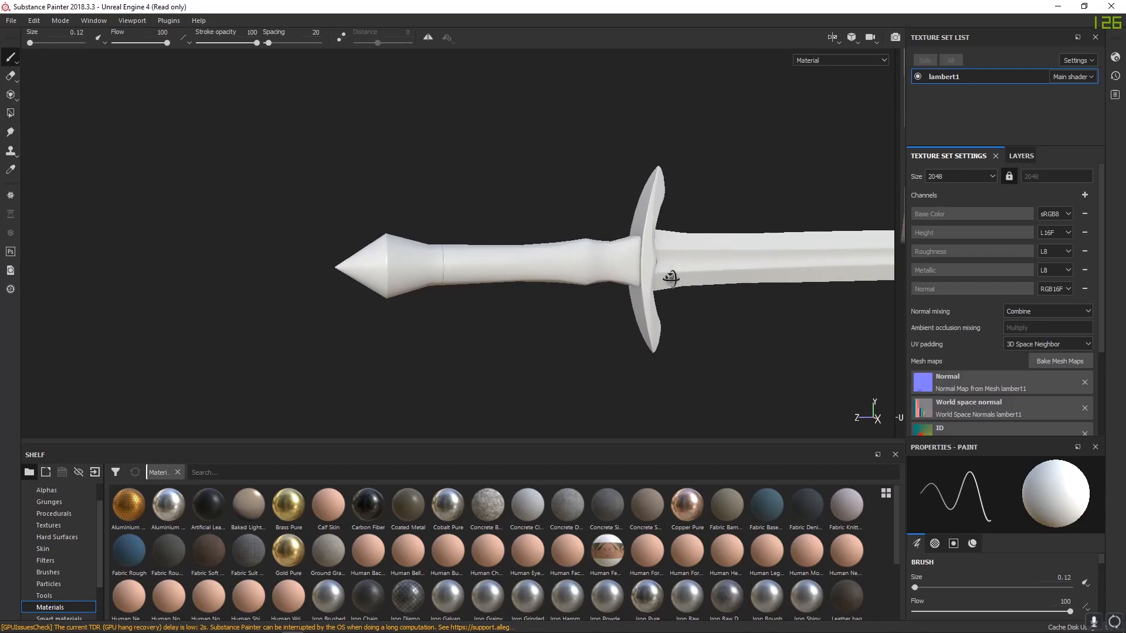
{"action": "left_click_drag", "start_coordinate": [563, 254], "coordinate": [715, 284], "text": "alt"}
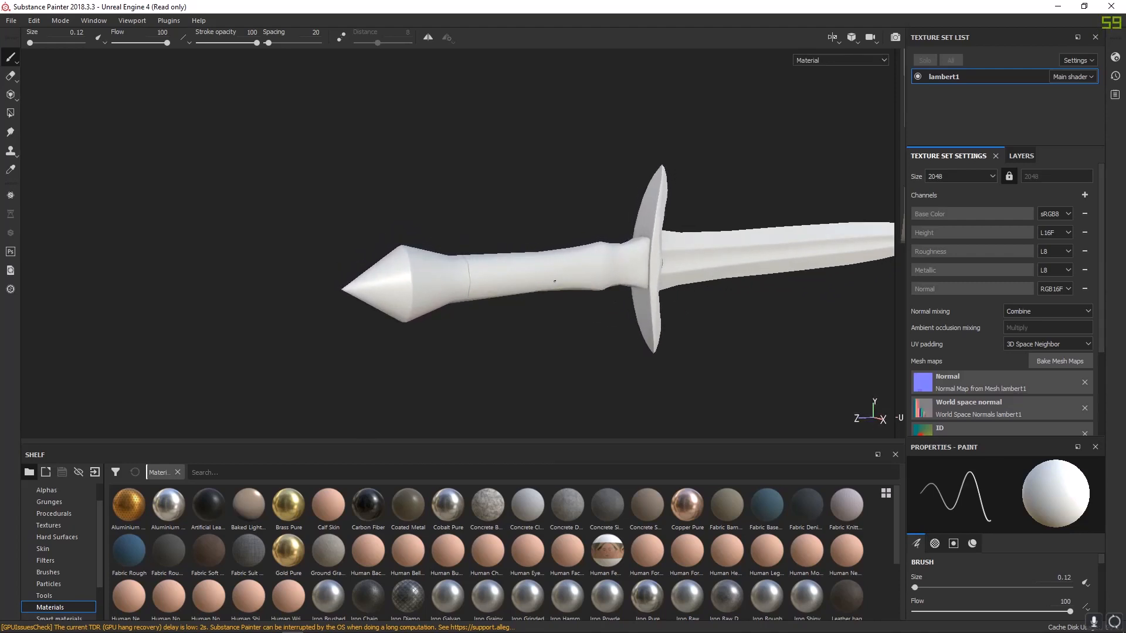
{"action": "middle_click_drag", "start_coordinate": [525, 270], "coordinate": [593, 242], "text": "alt"}
{"action": "scroll", "coordinate": [686, 304], "scroll_direction": "up", "scroll_amount": 3}
{"action": "left_click_drag", "start_coordinate": [687, 305], "coordinate": [404, 254], "text": "alt+shift"}
{"action": "left_click_drag", "start_coordinate": [362, 302], "coordinate": [461, 266], "text": "alt"}
- Switch to Maya to check the shape of the low-poly pommel, and return to Substance Painter
{"action": "mouse_move", "coordinate": [239, 628]}
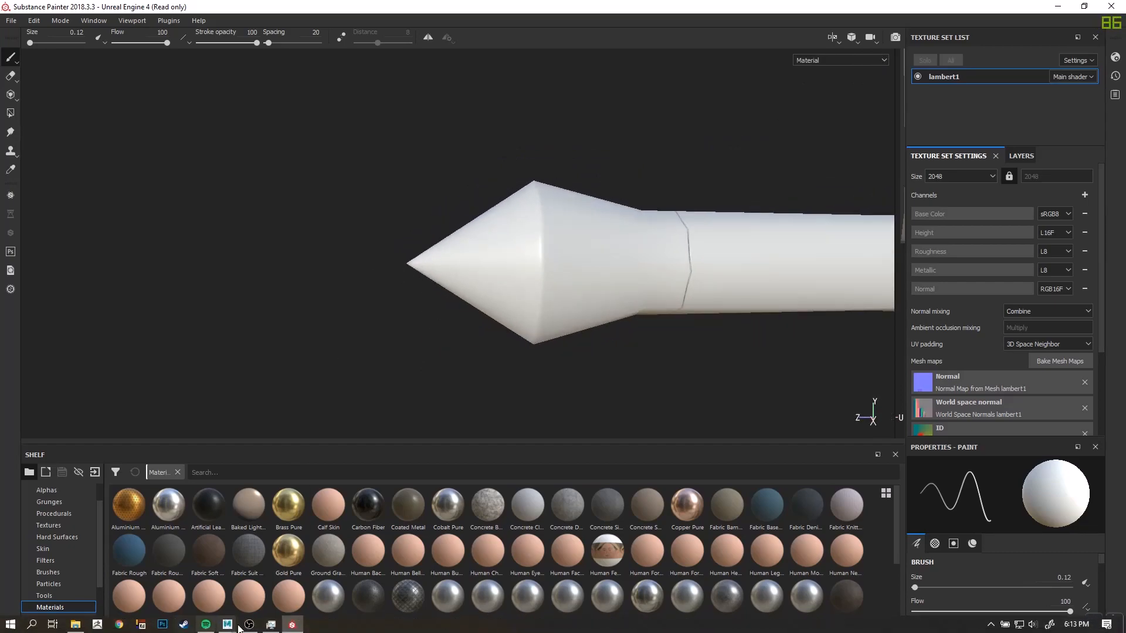
{"action": "left_click", "coordinate": [288, 572]}
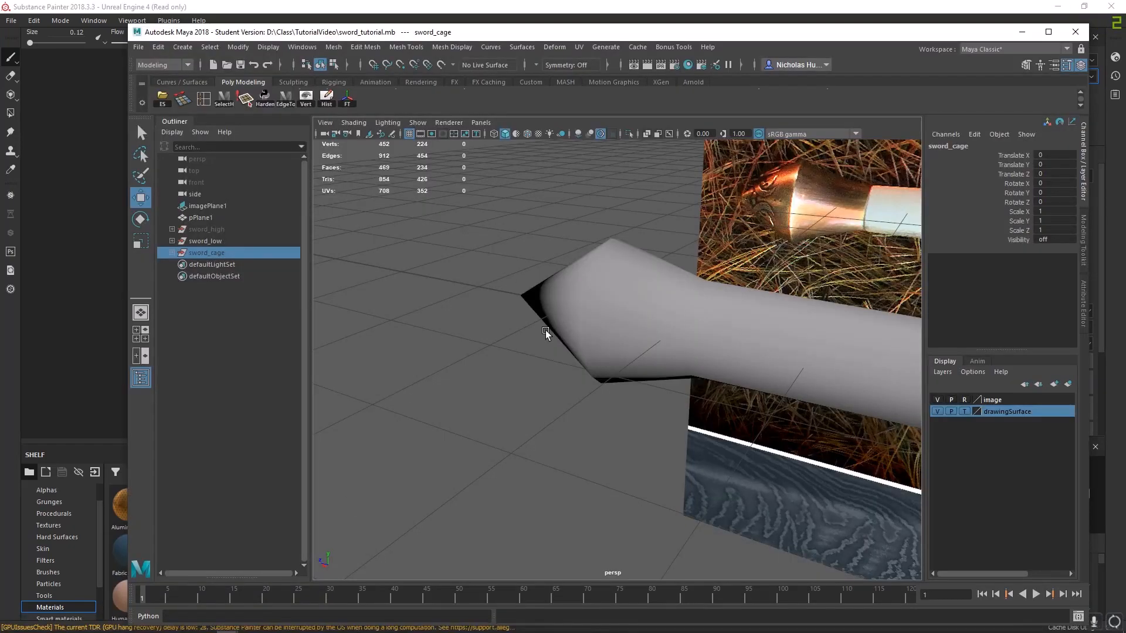
{"action": "mouse_move", "coordinate": [565, 317]}
{"action": "left_mouse_down", "text": "alt"}
{"action": "mouse_move", "coordinate": [515, 316]}
{"action": "mouse_move", "coordinate": [543, 317]}
{"action": "mouse_move", "coordinate": [558, 334]}
{"action": "left_mouse_up", "text": "alt"}
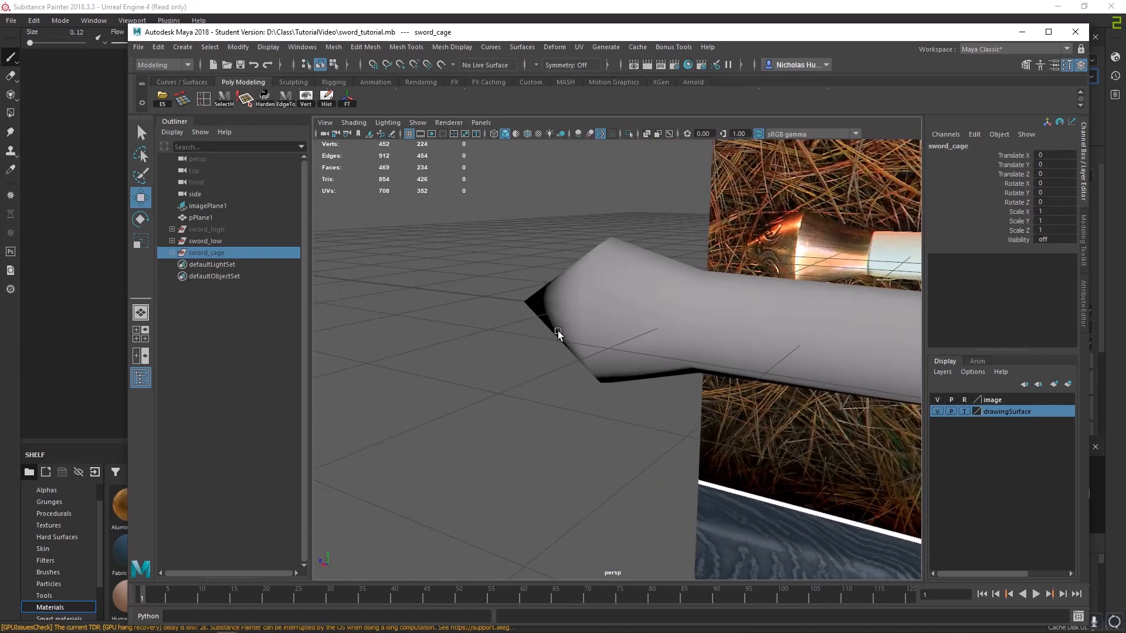
{"action": "left_click", "coordinate": [458, 6]}
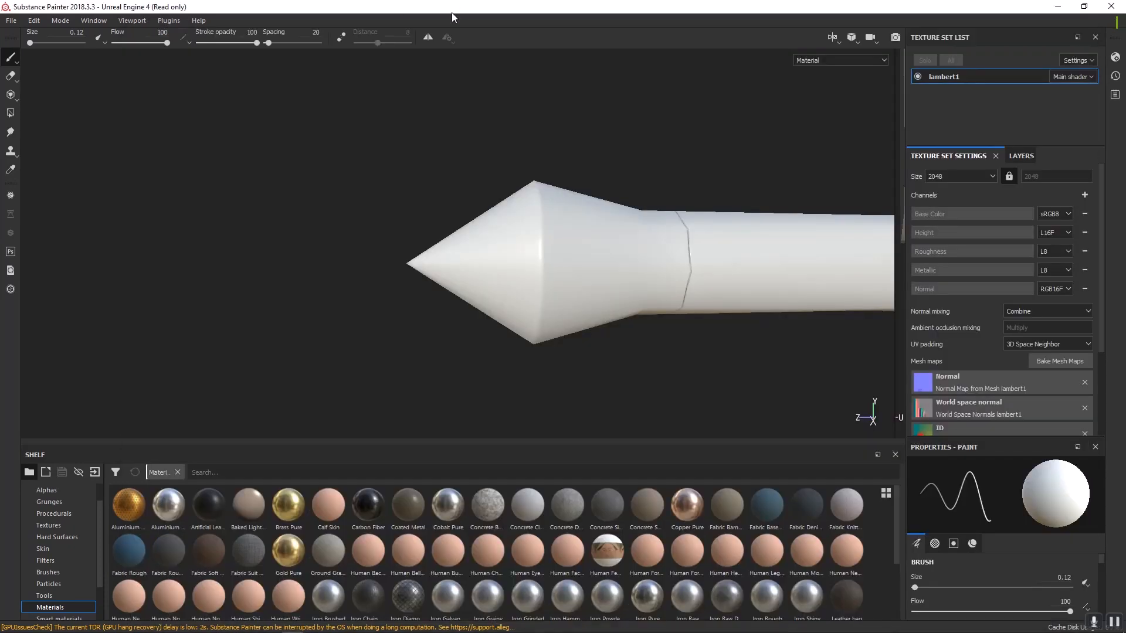
- Examine the shading and the seam between the pommel and the grip on the baked sword
{"action": "mouse_move", "coordinate": [524, 305]}
{"action": "left_mouse_down", "text": "alt"}
{"action": "mouse_move", "coordinate": [360, 294]}
{"action": "mouse_move", "coordinate": [327, 309]}
{"action": "mouse_move", "coordinate": [347, 360]}
{"action": "mouse_move", "coordinate": [361, 295]}
{"action": "left_mouse_up", "text": "alt"}
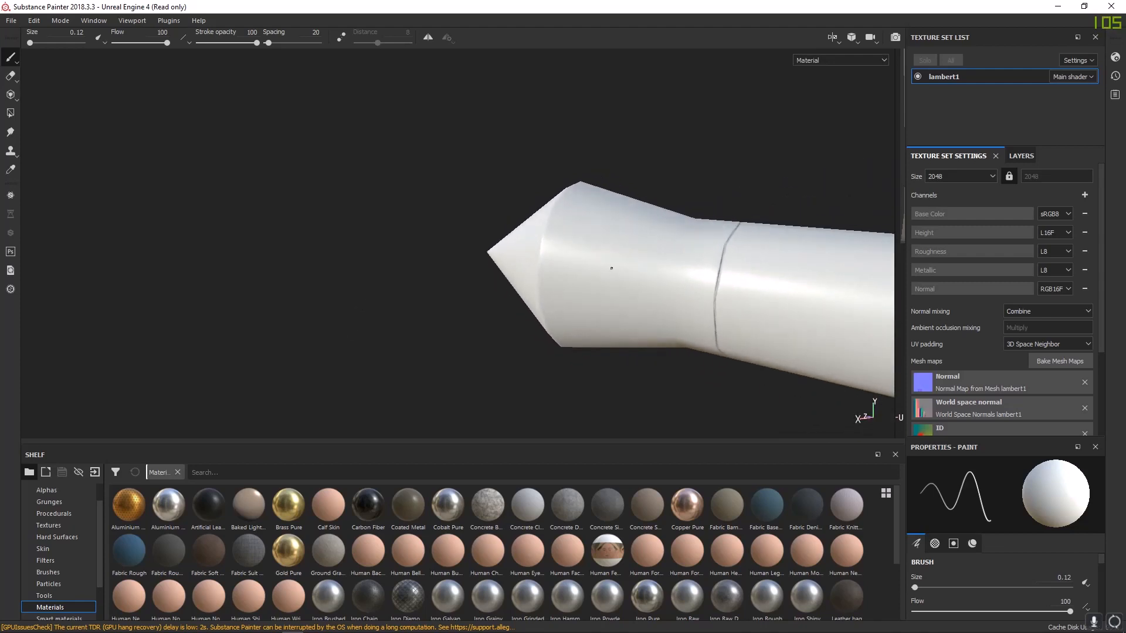
{"action": "mouse_move", "coordinate": [612, 268]}
{"action": "left_mouse_down", "text": "alt"}
{"action": "mouse_move", "coordinate": [427, 248]}
{"action": "mouse_move", "coordinate": [578, 272]}
{"action": "mouse_move", "coordinate": [615, 319]}
{"action": "mouse_move", "coordinate": [544, 271]}
{"action": "mouse_move", "coordinate": [430, 246]}
{"action": "mouse_move", "coordinate": [498, 244]}
{"action": "mouse_move", "coordinate": [468, 241]}
{"action": "mouse_move", "coordinate": [496, 234]}
{"action": "mouse_move", "coordinate": [493, 247]}
{"action": "left_mouse_up", "text": "alt"}
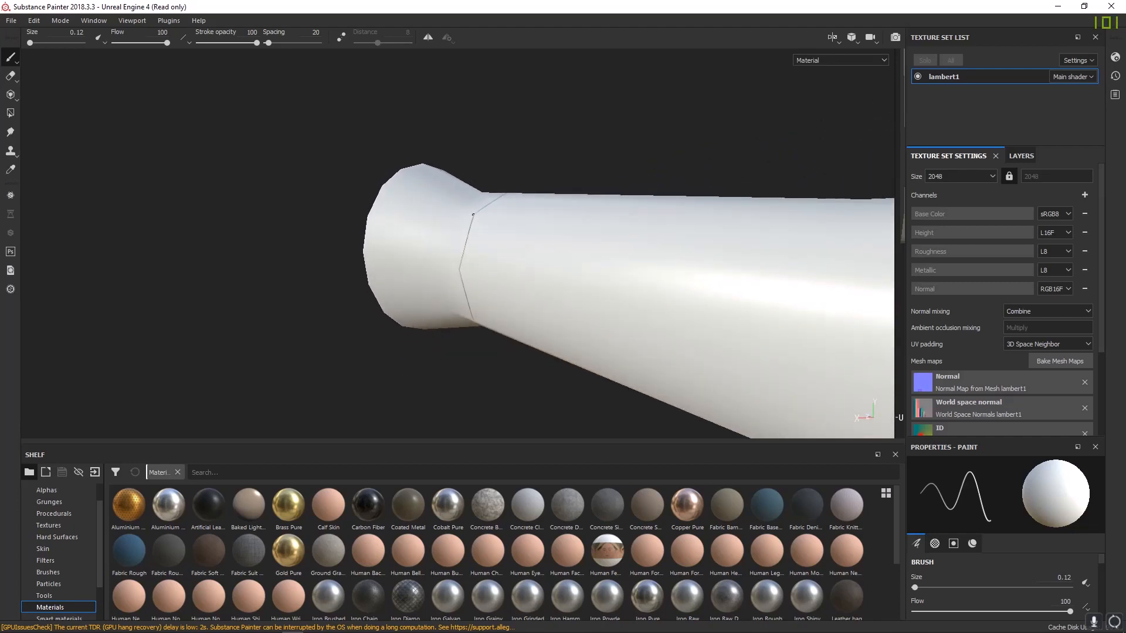
{"action": "right_click_drag", "start_coordinate": [460, 272], "coordinate": [276, 206], "text": "alt"}
{"action": "left_click_drag", "start_coordinate": [410, 252], "coordinate": [591, 277], "text": "alt"}
{"action": "right_click_drag", "start_coordinate": [387, 220], "coordinate": [327, 211], "text": "alt"}
{"action": "left_click_drag", "start_coordinate": [326, 211], "coordinate": [583, 272], "text": "alt"}
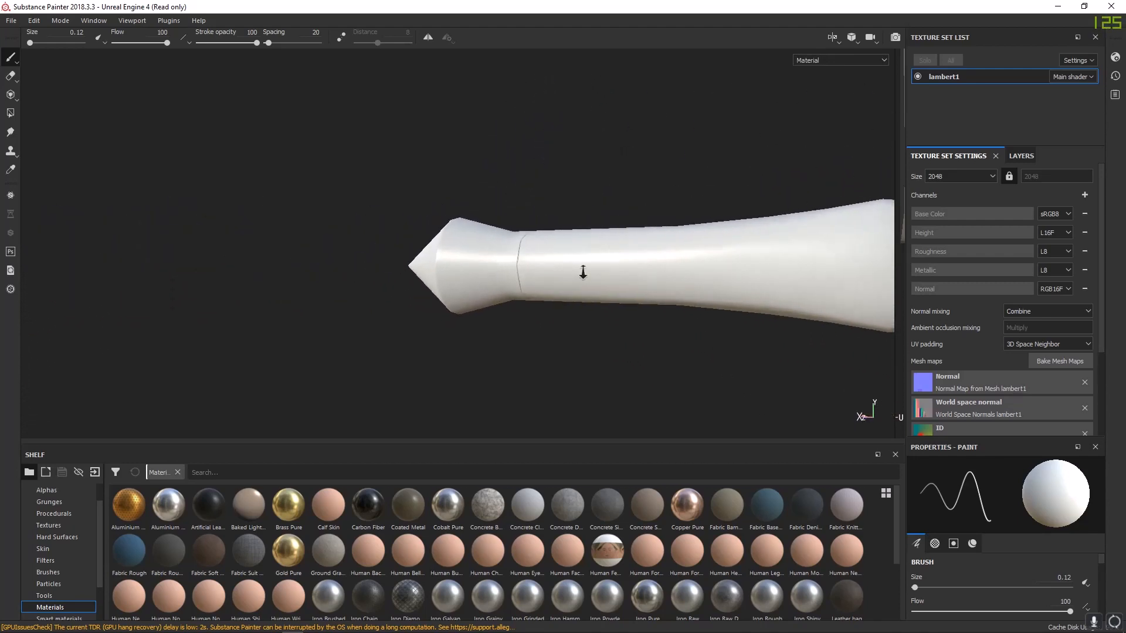
{"action": "right_click_drag", "start_coordinate": [583, 272], "coordinate": [1118, 431], "text": "alt"}
{"action": "left_click_drag", "start_coordinate": [498, 276], "coordinate": [502, 243], "text": "alt"}
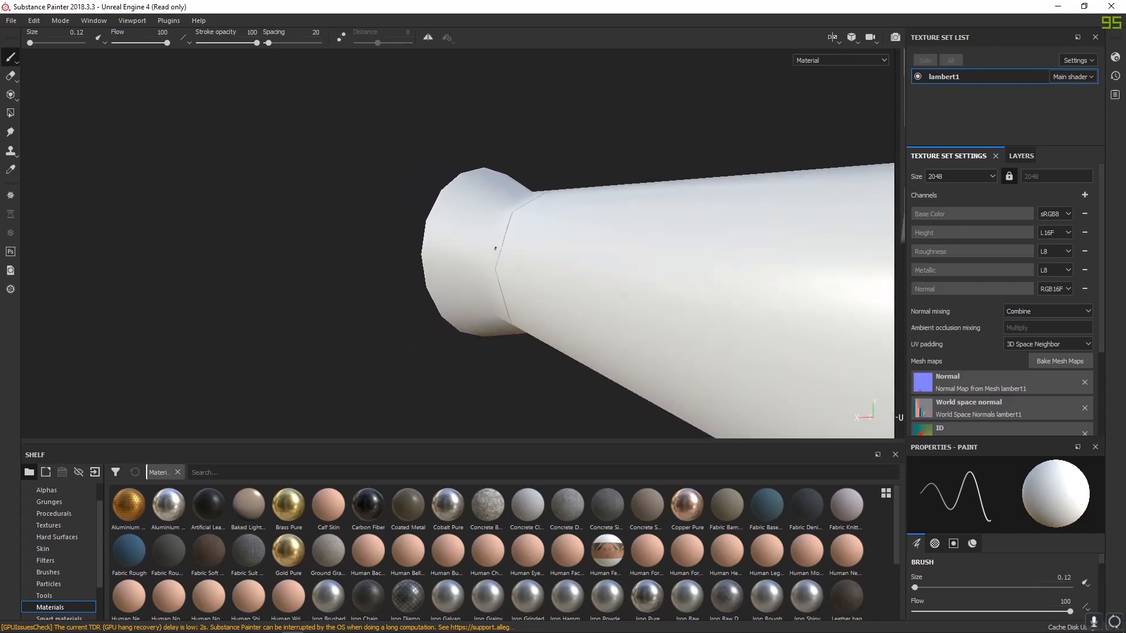
{"action": "left_click_drag", "start_coordinate": [509, 285], "coordinate": [500, 242], "text": "alt"}
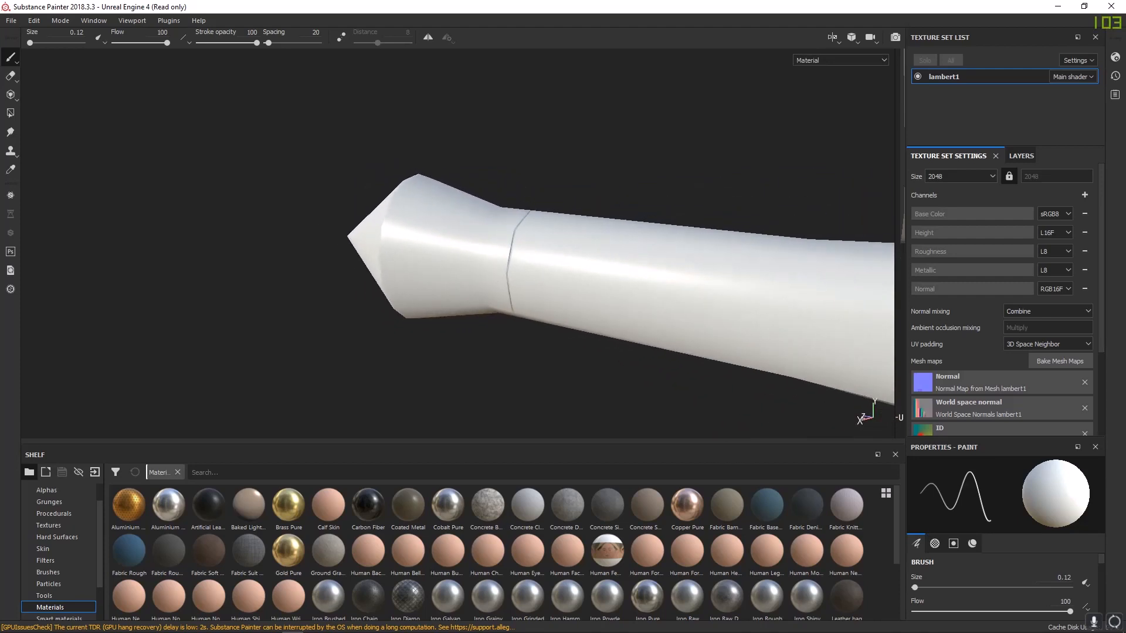
- Bring up the display settings beside the model and try the mesh wireframe display
{"action": "left_click_drag", "start_coordinate": [0, 176], "coordinate": [247, 98]}
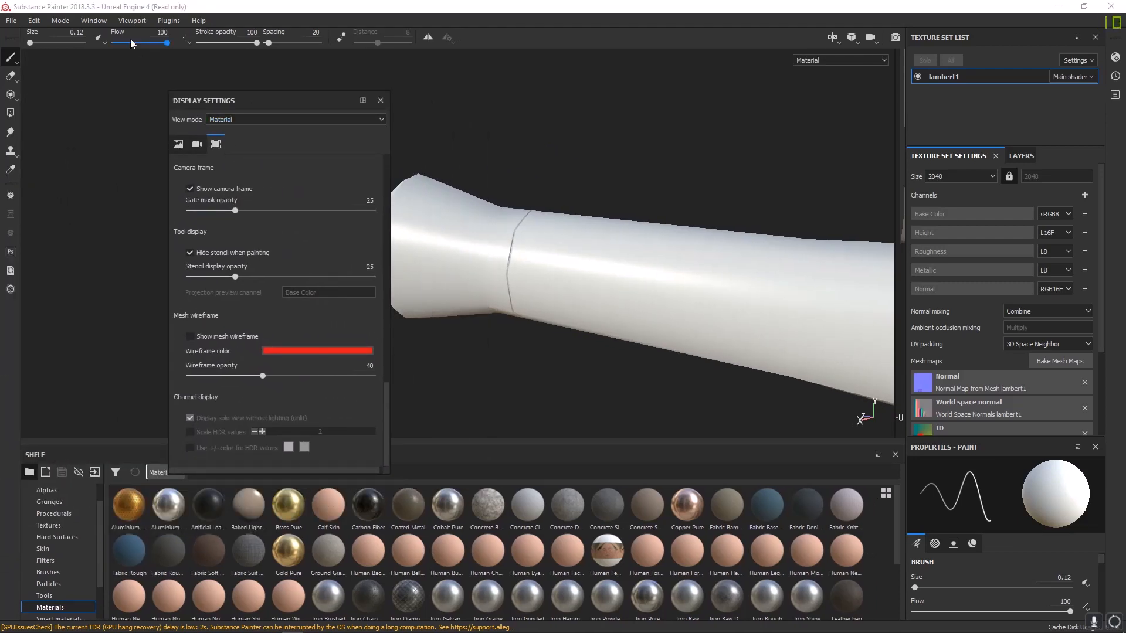
{"action": "mouse_move", "coordinate": [98, 35]}
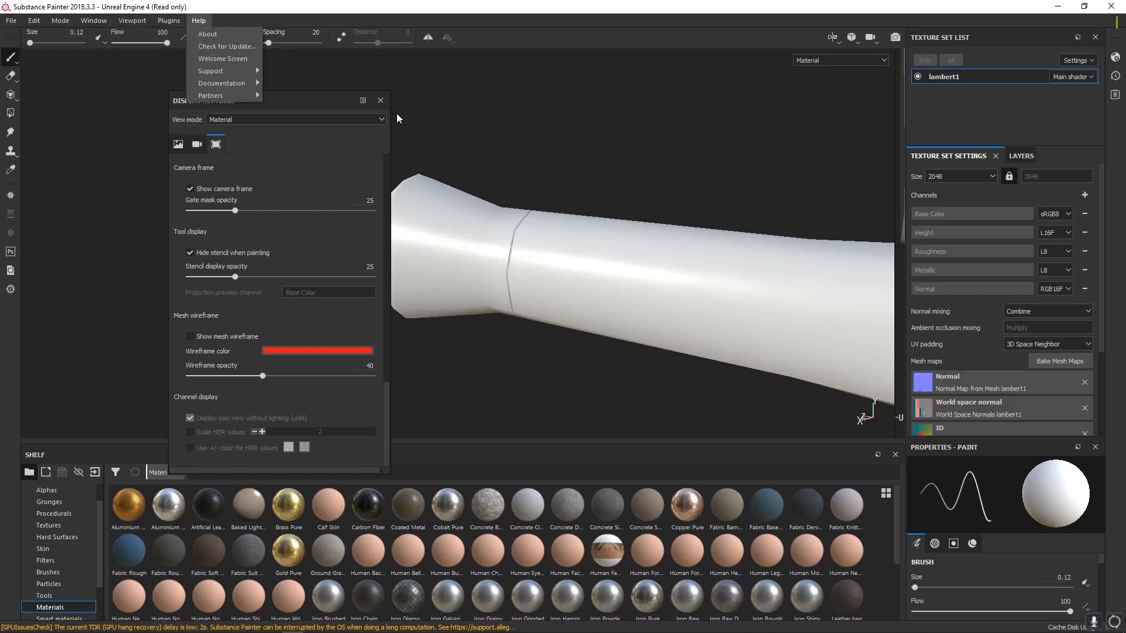
{"action": "left_click", "coordinate": [292, 102]}
{"action": "left_click_drag", "start_coordinate": [292, 102], "coordinate": [285, 80]}
{"action": "scroll", "coordinate": [335, 316], "scroll_direction": "up", "scroll_amount": 10}
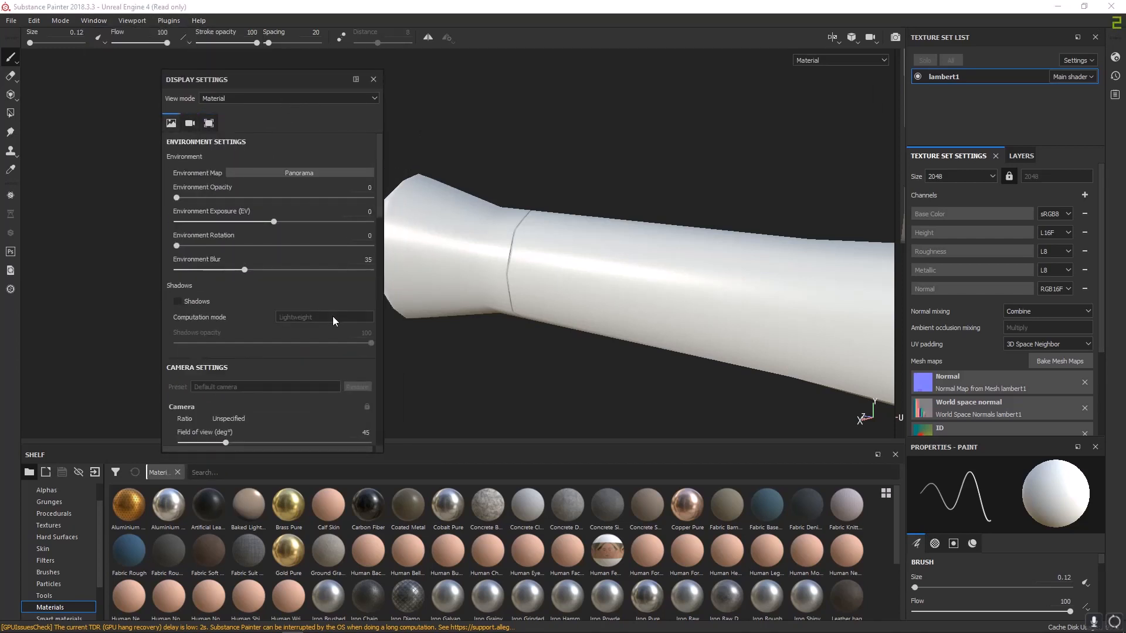
{"action": "scroll", "coordinate": [271, 181], "scroll_direction": "down", "scroll_amount": 10}
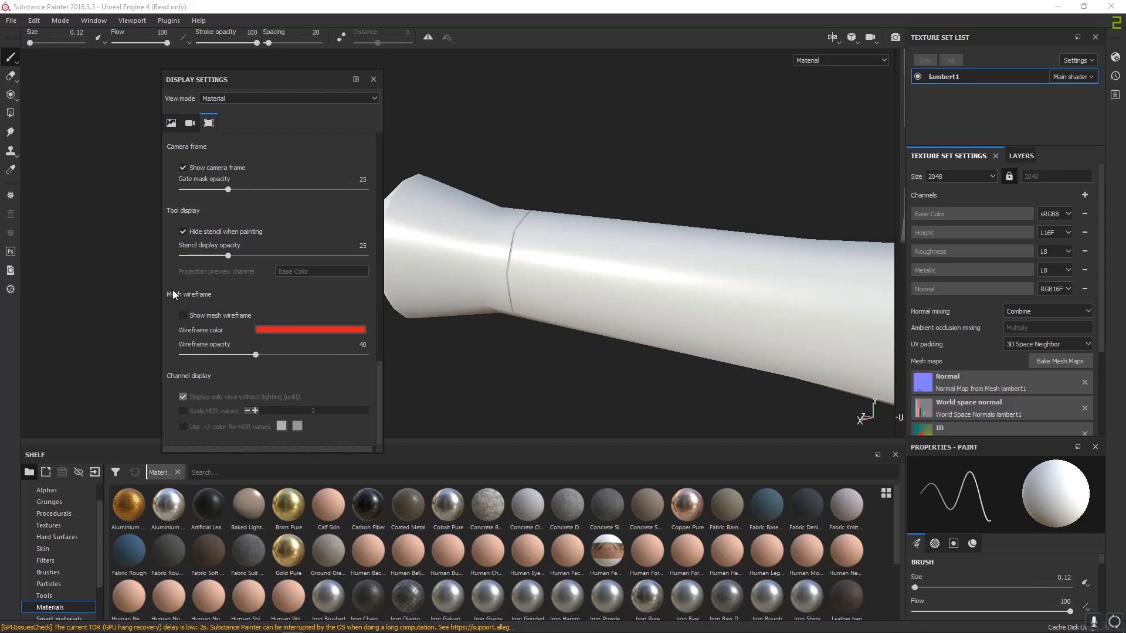
{"action": "left_click", "coordinate": [184, 316]}
{"action": "scroll", "coordinate": [559, 317], "scroll_direction": "down", "scroll_amount": 2}
{"action": "left_click_drag", "start_coordinate": [276, 78], "coordinate": [181, 74]}
- Examine the baked edges where the crossguard meets the grip and the blade
{"action": "left_click_drag", "start_coordinate": [734, 295], "coordinate": [734, 276], "text": "alt"}
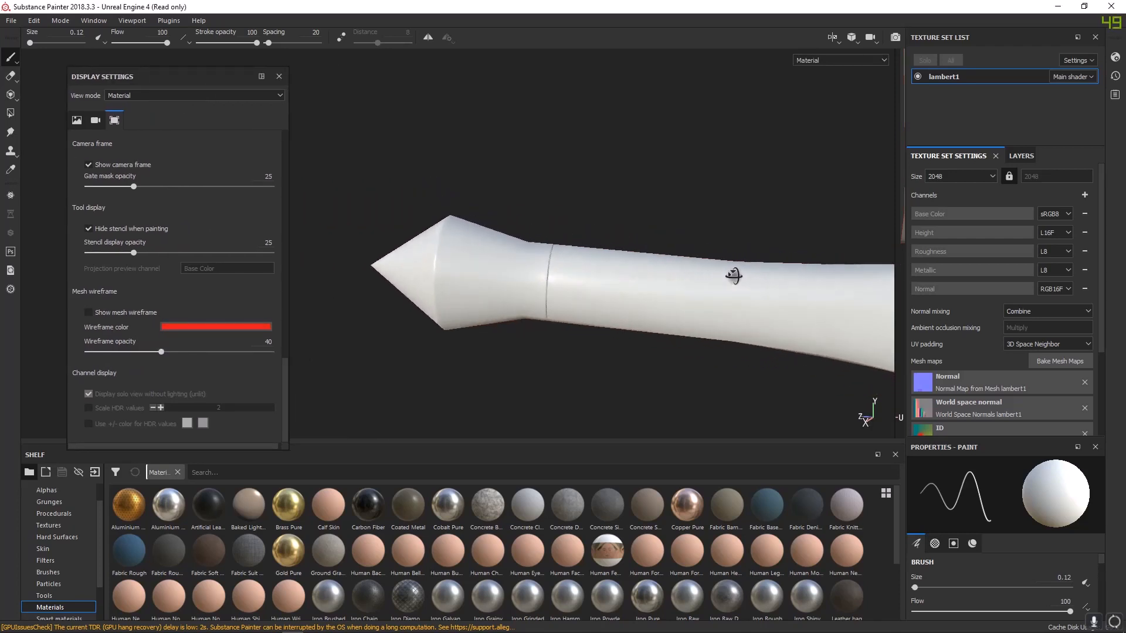
{"action": "middle_click_drag", "start_coordinate": [734, 276], "coordinate": [398, 268], "text": "alt"}
{"action": "middle_click_drag", "start_coordinate": [671, 261], "coordinate": [579, 274], "text": "alt"}
{"action": "left_click_drag", "start_coordinate": [578, 274], "coordinate": [674, 287], "text": "alt"}
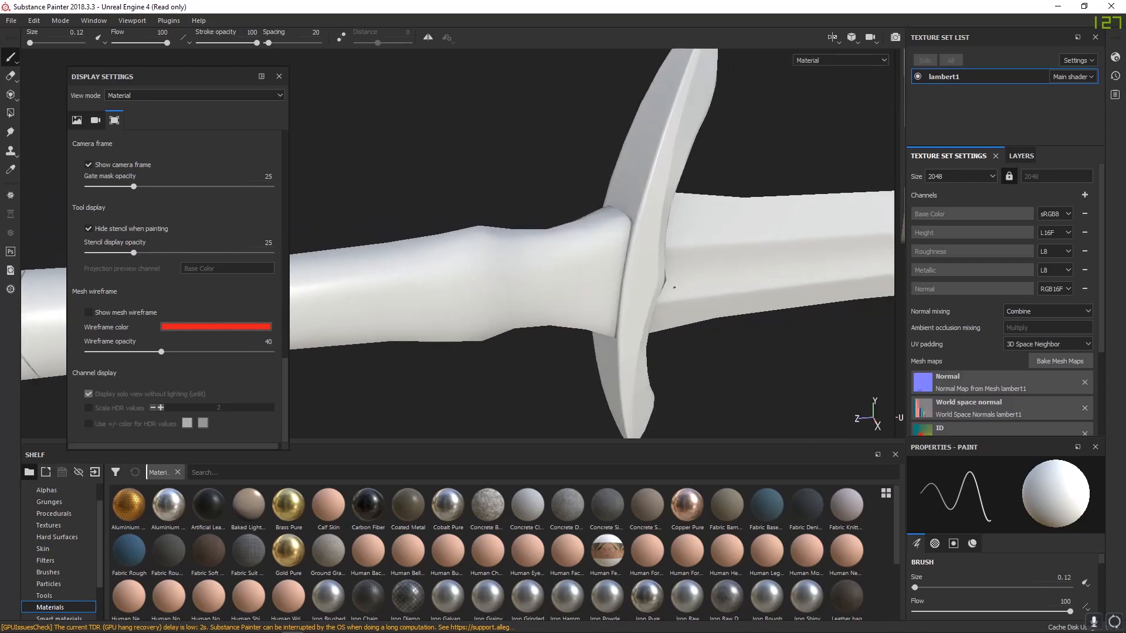
{"action": "right_click_drag", "start_coordinate": [674, 287], "coordinate": [880, 419], "text": "alt"}
{"action": "left_click_drag", "start_coordinate": [600, 261], "coordinate": [591, 214], "text": "alt"}
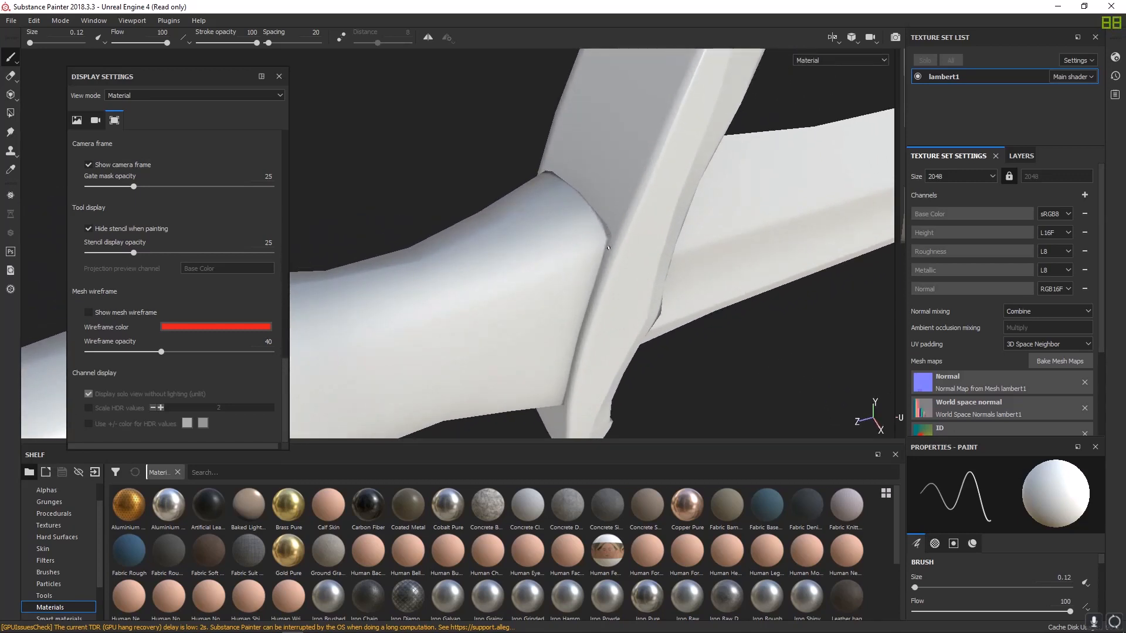
{"action": "left_click_drag", "start_coordinate": [607, 229], "coordinate": [589, 186], "text": "alt"}
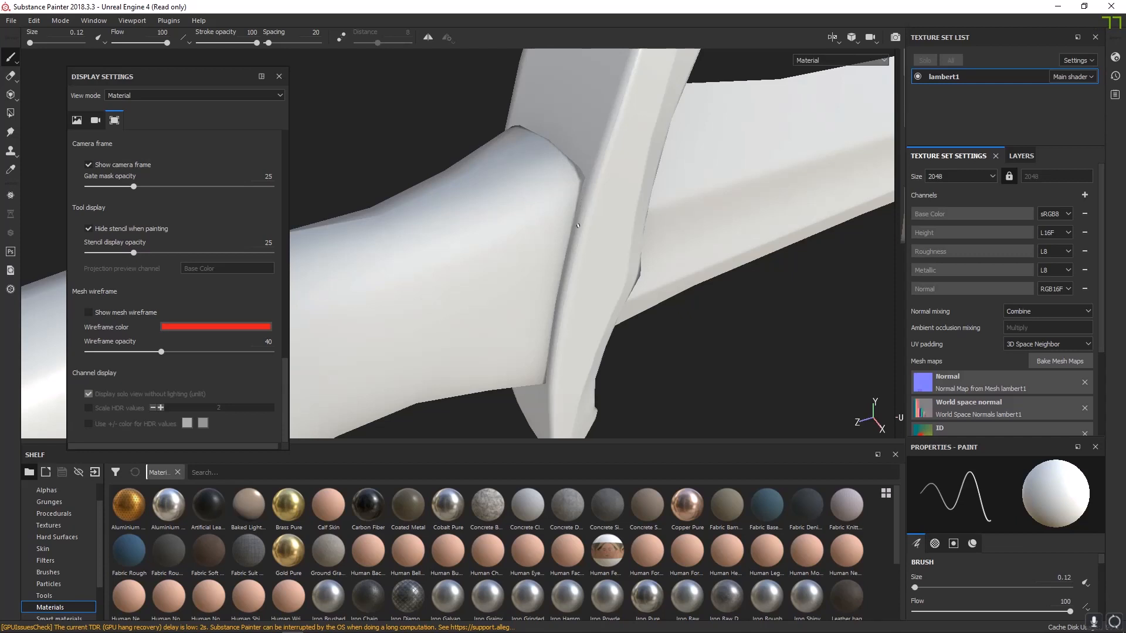
{"action": "left_click_drag", "start_coordinate": [577, 225], "coordinate": [582, 180], "text": "alt"}
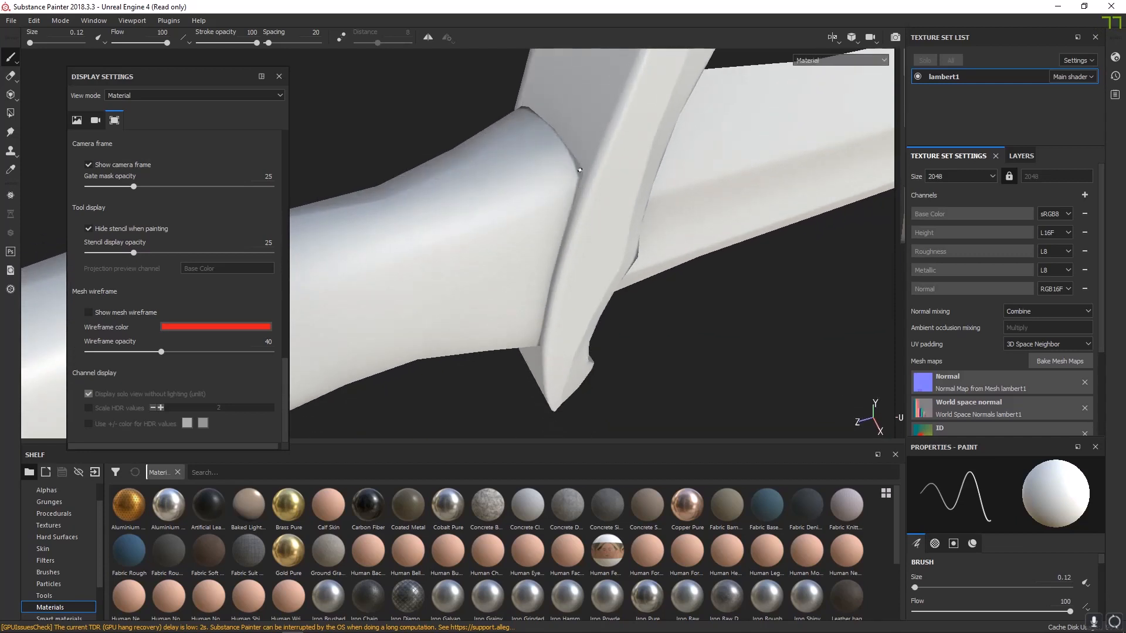
{"action": "left_click_drag", "start_coordinate": [574, 177], "coordinate": [695, 246], "text": "alt"}
{"action": "mouse_move", "coordinate": [695, 245]}
{"action": "right_mouse_down", "text": "alt"}
{"action": "mouse_move", "coordinate": [634, 301]}
{"action": "mouse_move", "coordinate": [714, 372]}
{"action": "mouse_move", "coordinate": [617, 292]}
{"action": "mouse_move", "coordinate": [573, 297]}
{"action": "mouse_move", "coordinate": [585, 308]}
{"action": "right_mouse_up", "text": "alt"}
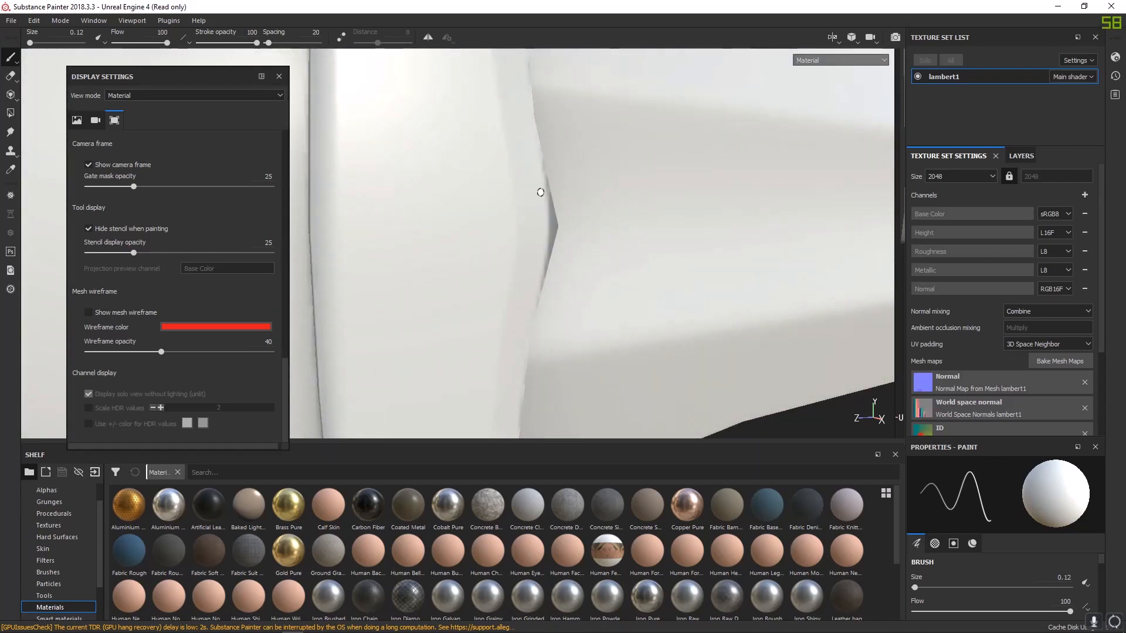
{"action": "left_click_drag", "start_coordinate": [554, 218], "coordinate": [535, 225], "text": "alt"}
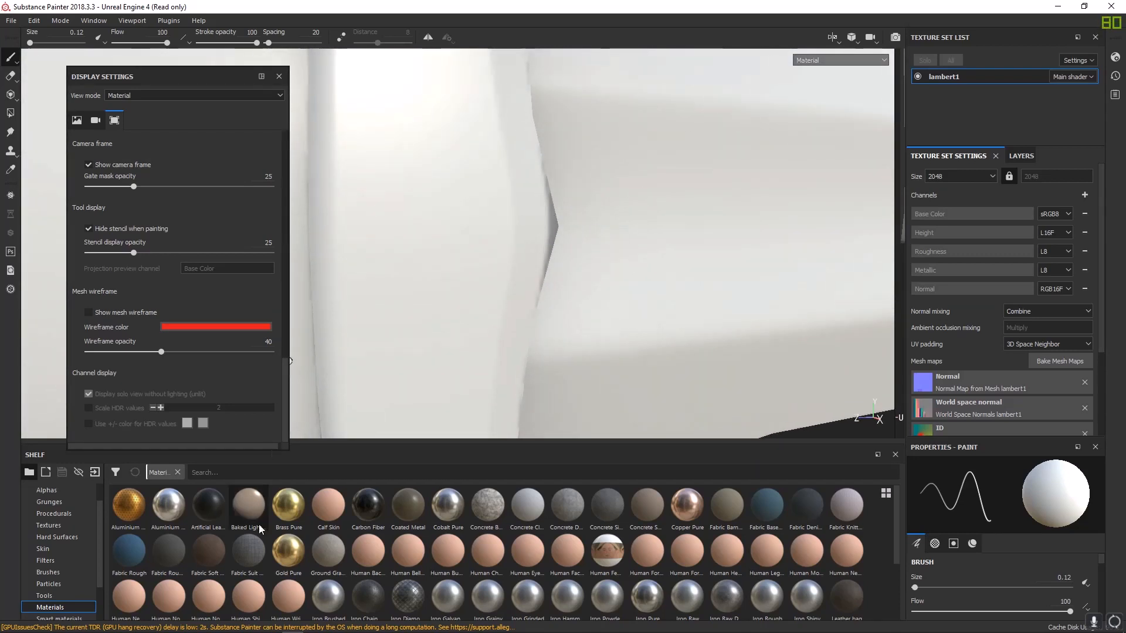
- Switch to Maya and select the low-poly crossguard where it meets the blade
{"action": "mouse_move", "coordinate": [154, 615]}
{"action": "mouse_move", "coordinate": [239, 625]}
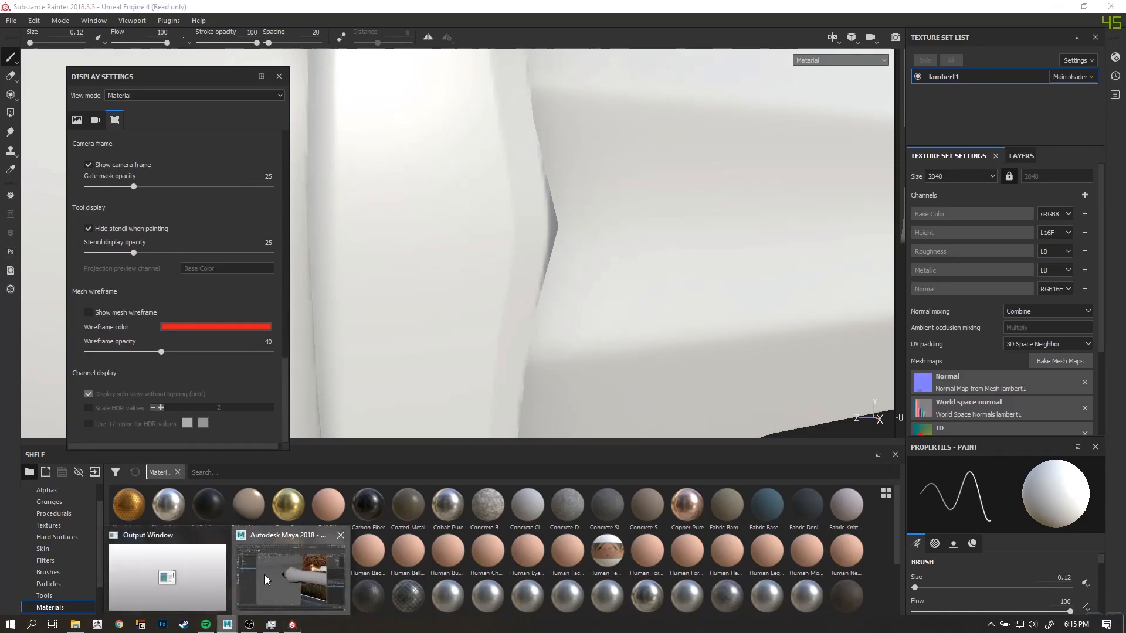
{"action": "left_click", "coordinate": [339, 575]}
{"action": "left_click_drag", "start_coordinate": [649, 330], "coordinate": [612, 403], "text": "alt"}
{"action": "left_click", "coordinate": [572, 312]}
{"action": "scroll", "coordinate": [704, 437], "scroll_direction": "up", "scroll_amount": 5}
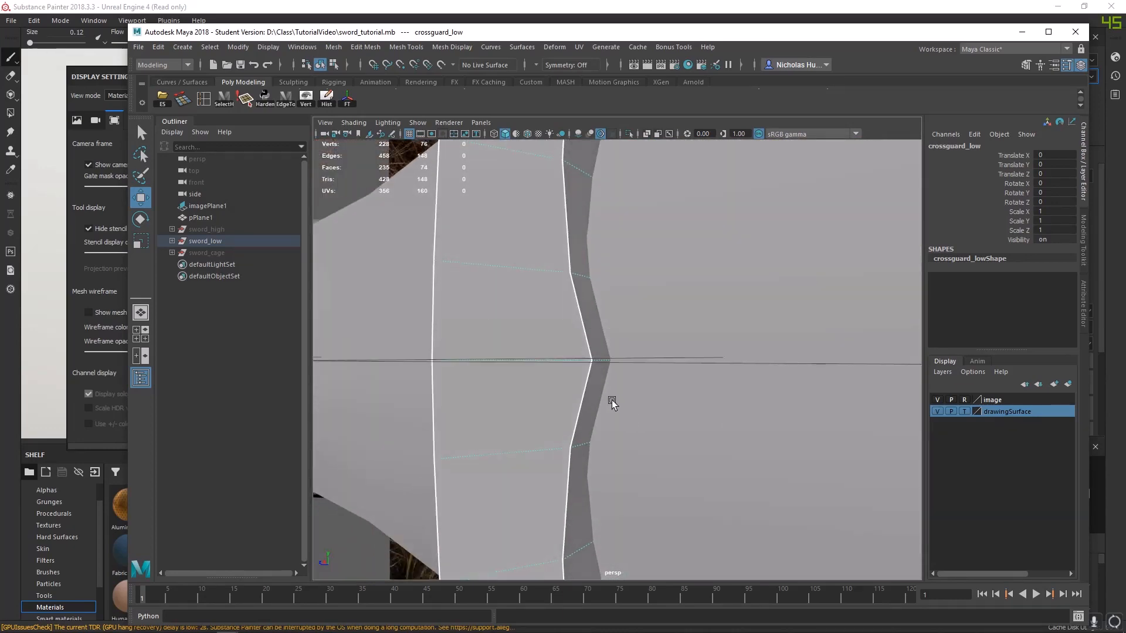
- Show the sword_high group and compare its crossguard edge with the low-poly mesh at the blade
{"action": "left_click", "coordinate": [214, 229]}
{"action": "key", "text": "shift+h"}
{"action": "left_click_drag", "start_coordinate": [599, 384], "coordinate": [598, 348], "text": "alt"}
{"action": "scroll", "coordinate": [622, 378], "scroll_direction": "up", "scroll_amount": 3}
{"action": "scroll", "coordinate": [636, 393], "scroll_direction": "up", "scroll_amount": 1}
{"action": "middle_click_drag", "start_coordinate": [598, 347], "coordinate": [516, 326], "text": "alt"}
{"action": "scroll", "coordinate": [611, 392], "scroll_direction": "up", "scroll_amount": 5}
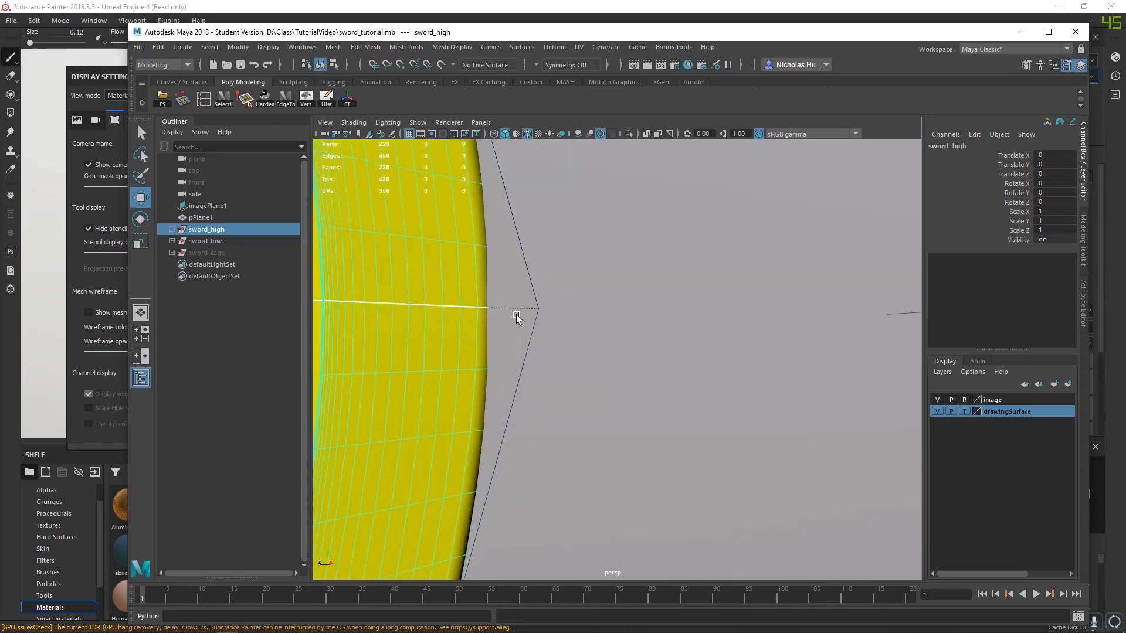
- Try moving the low-poly crossguard's protruding tip edge beside the blade inward to match the high-poly crossguard
{"action": "scroll", "coordinate": [513, 308], "scroll_direction": "down", "scroll_amount": 2}
{"action": "left_click_drag", "start_coordinate": [516, 317], "coordinate": [505, 286], "text": "alt"}
{"action": "scroll", "coordinate": [505, 286], "scroll_direction": "up", "scroll_amount": 5}
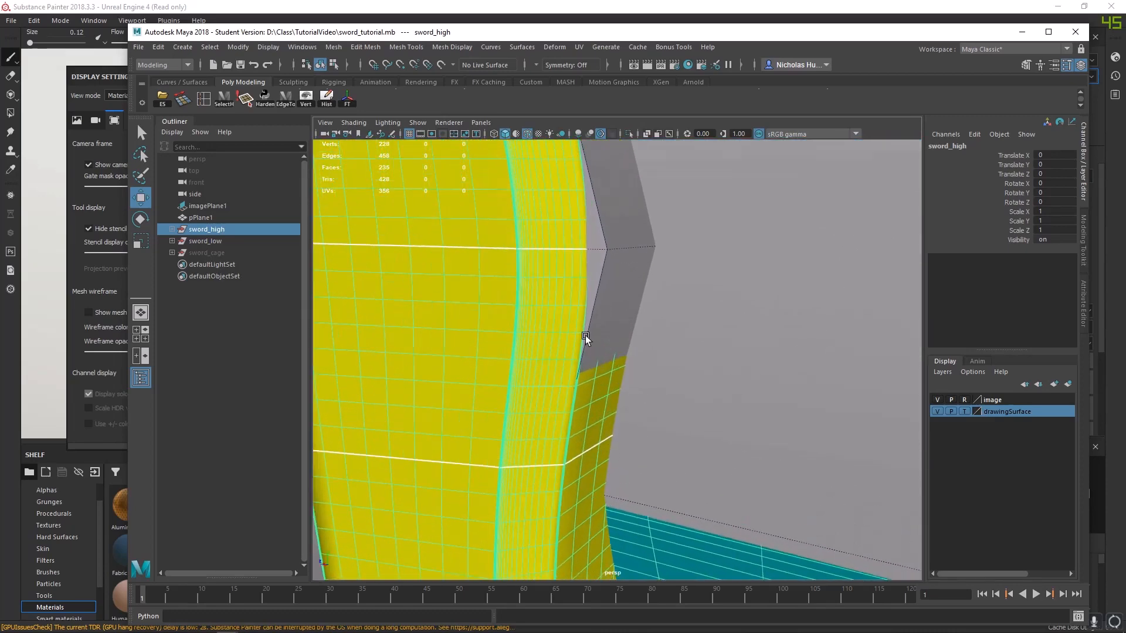
{"action": "key", "text": "q"}
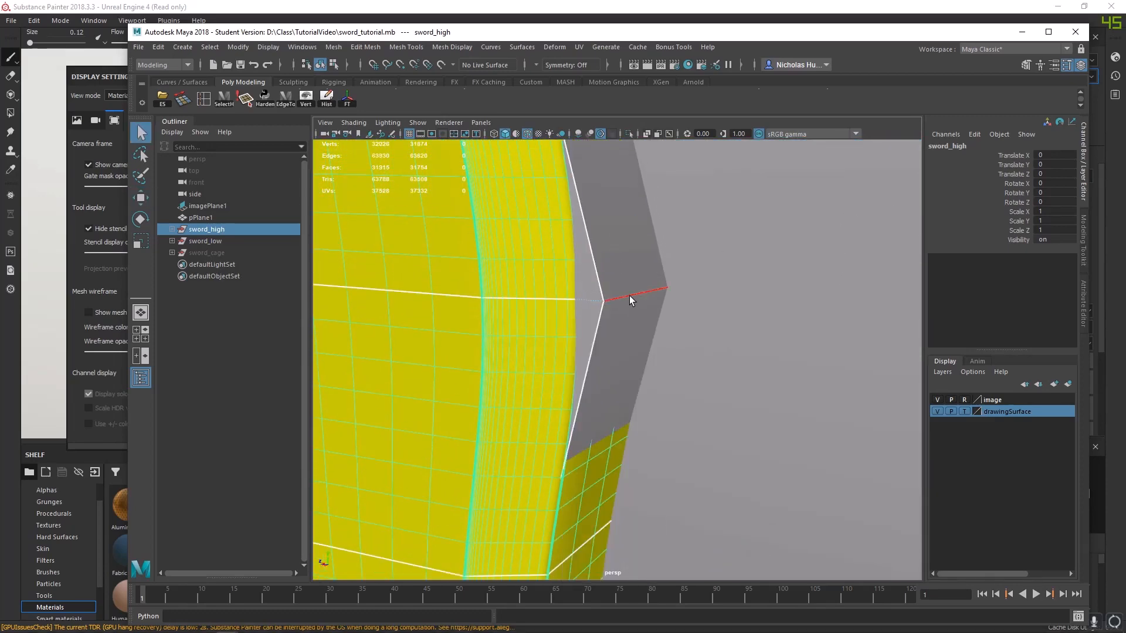
{"action": "left_click", "coordinate": [630, 300]}
{"action": "key", "text": "w"}
{"action": "left_click_drag", "start_coordinate": [686, 272], "coordinate": [676, 270]}
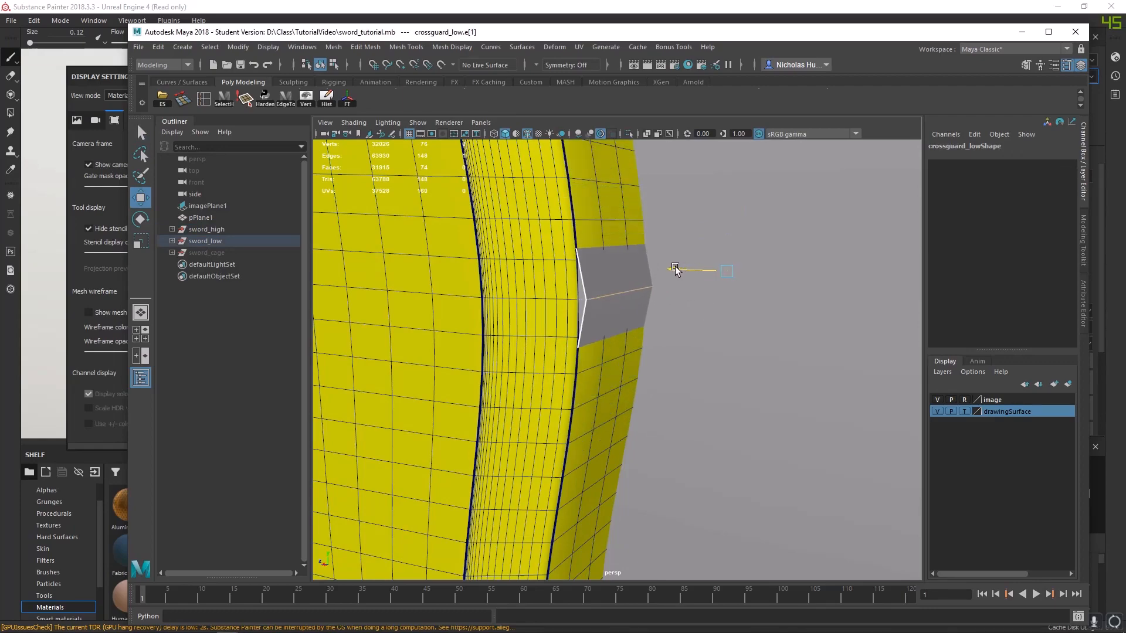
{"action": "scroll", "coordinate": [672, 269], "scroll_direction": "down", "scroll_amount": 8}
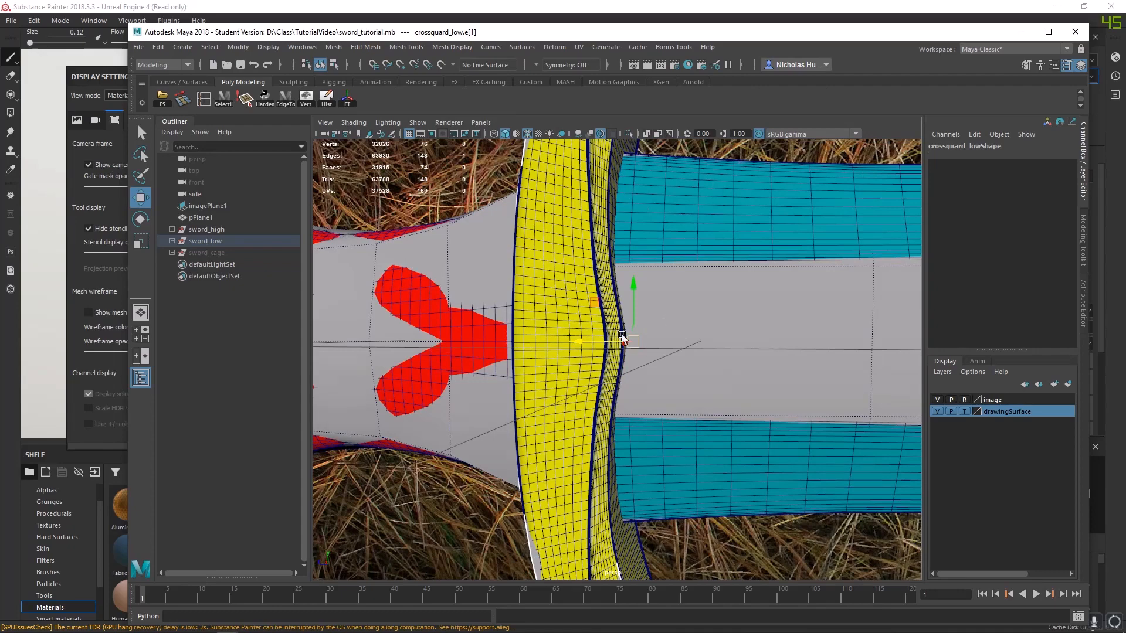
{"action": "left_click_drag", "start_coordinate": [680, 347], "coordinate": [652, 362], "text": "alt"}
{"action": "right_click_drag", "start_coordinate": [606, 326], "coordinate": [704, 404], "text": "alt"}
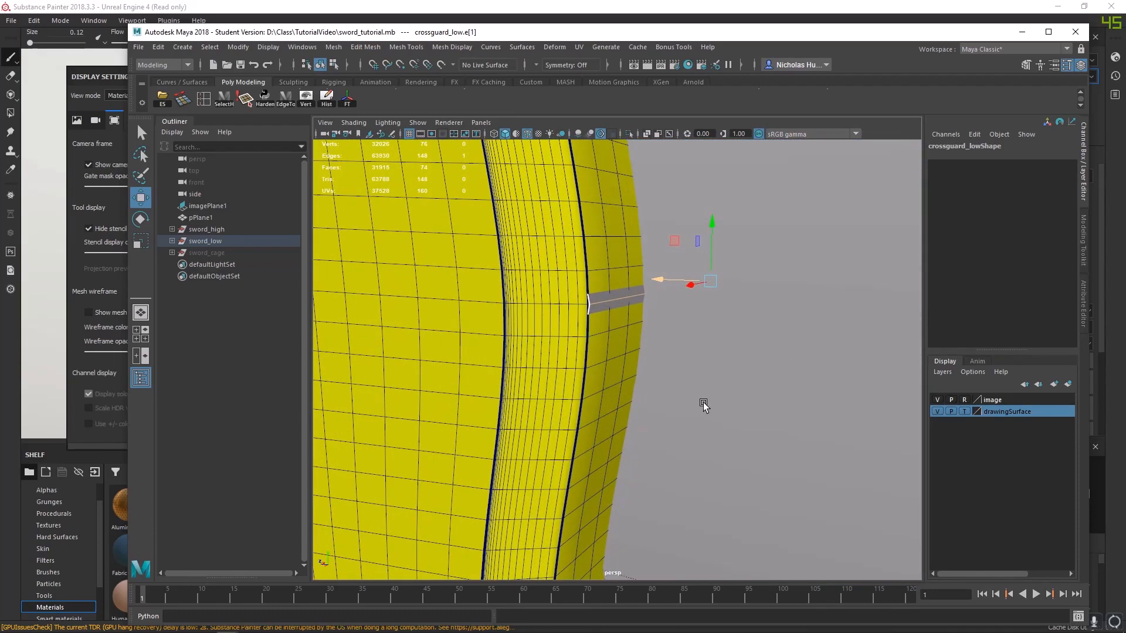
- Undo the crossguard edge move
{"action": "key", "text": "ctrl+z"}
{"action": "scroll", "coordinate": [660, 341], "scroll_direction": "down", "scroll_amount": 6}
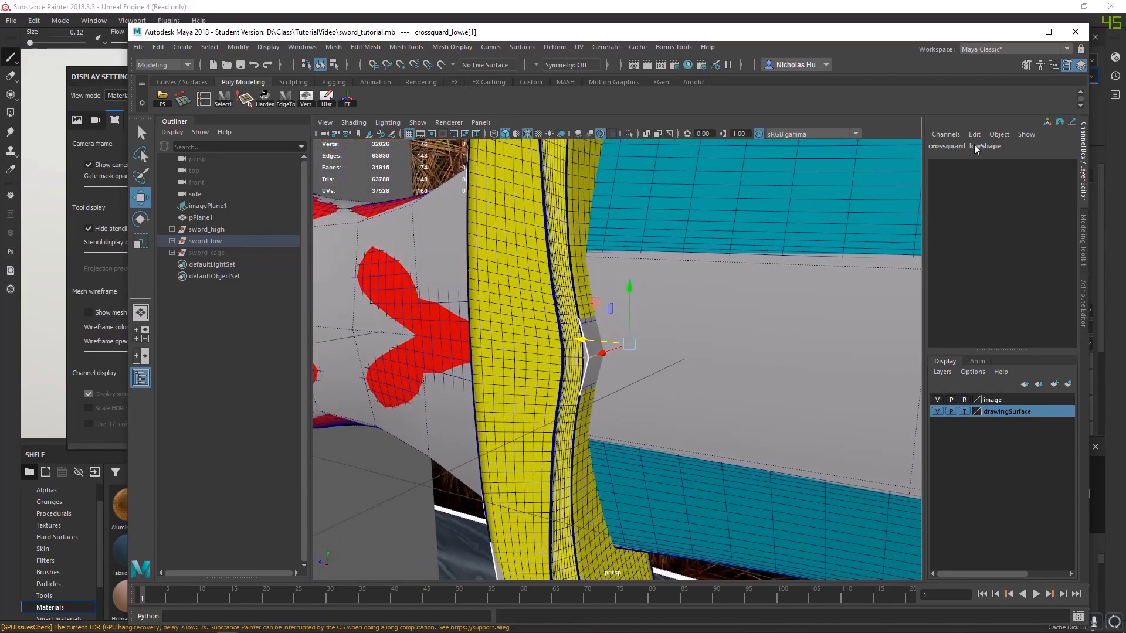
{"action": "scroll", "coordinate": [751, 417], "scroll_direction": "down", "scroll_amount": 5}
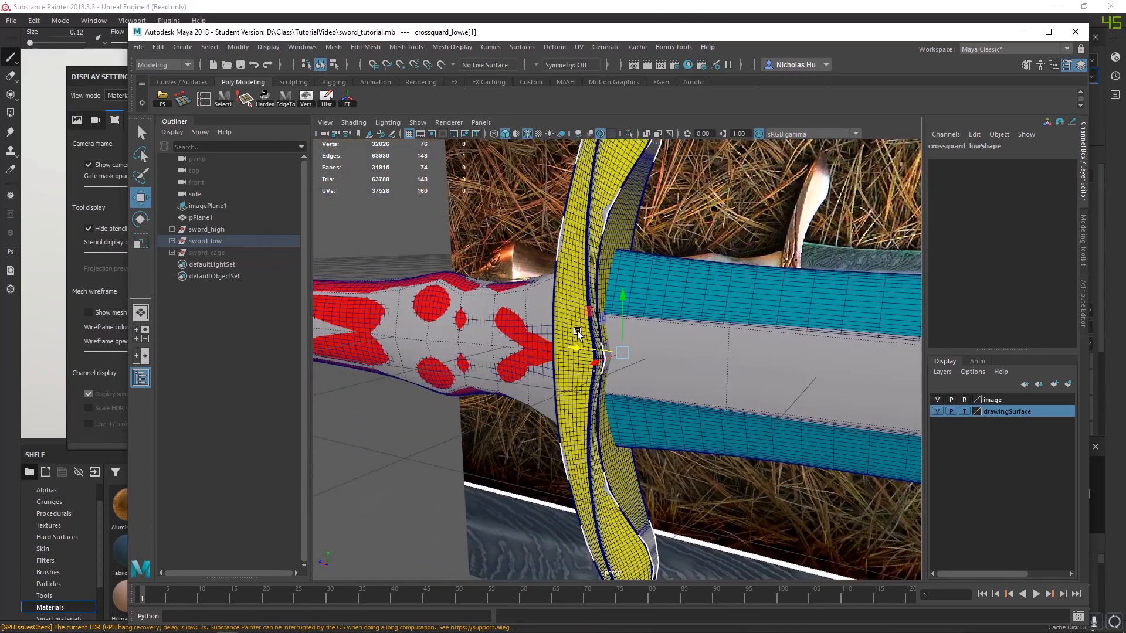
- Switch to Substance Painter and examine the baked crossguard edge at the blade under rotated environment lighting
{"action": "left_click", "coordinate": [661, 5]}
{"action": "right_click_drag", "start_coordinate": [663, 310], "coordinate": [485, 214], "text": "alt"}
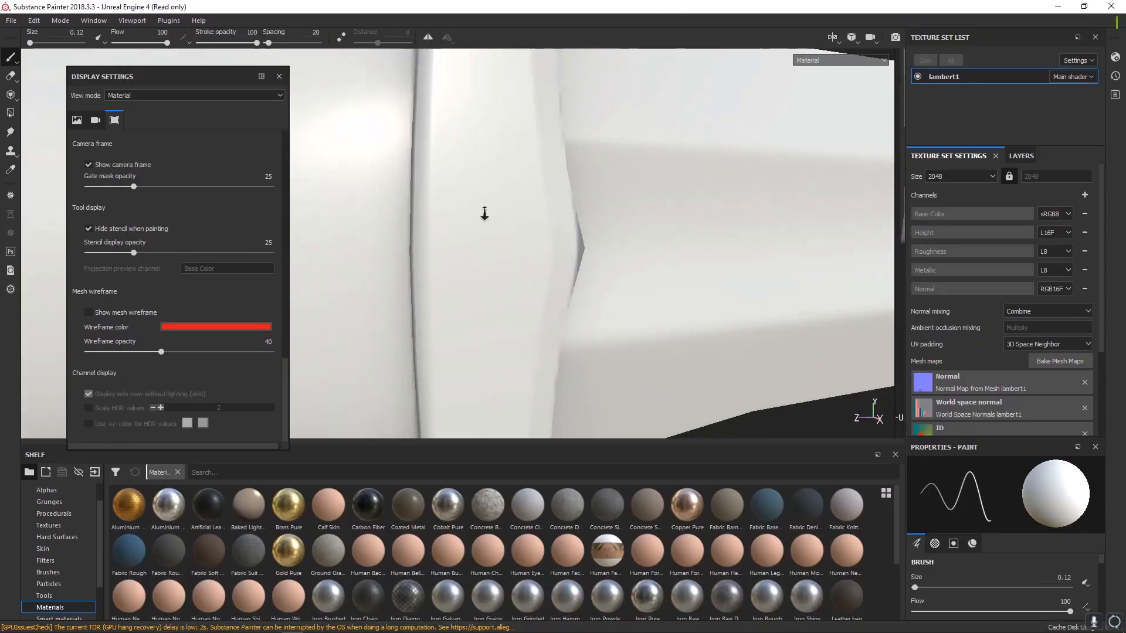
{"action": "left_click_drag", "start_coordinate": [593, 229], "coordinate": [445, 281], "text": "alt"}
{"action": "right_click_drag", "start_coordinate": [527, 235], "coordinate": [455, 177], "text": "alt"}
{"action": "mouse_move", "coordinate": [455, 178]}
{"action": "left_mouse_down", "text": "alt"}
{"action": "mouse_move", "coordinate": [628, 351]}
{"action": "mouse_move", "coordinate": [611, 272]}
{"action": "mouse_move", "coordinate": [533, 216]}
{"action": "left_mouse_up", "text": "alt"}
{"action": "right_click_drag", "start_coordinate": [533, 217], "coordinate": [897, 384], "text": "alt"}
{"action": "mouse_move", "coordinate": [581, 284]}
{"action": "right_mouse_down", "text": "shift"}
{"action": "mouse_move", "coordinate": [614, 291]}
{"action": "mouse_move", "coordinate": [603, 292]}
{"action": "right_mouse_up", "text": "shift"}
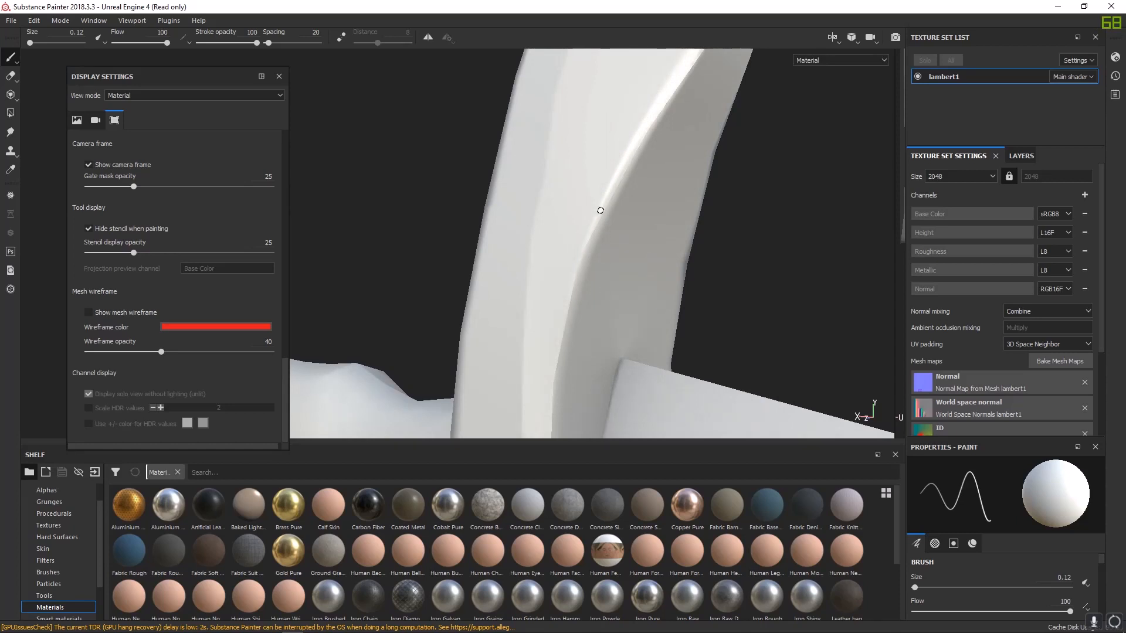
- Examine the shading along the crossguard's curved bevel up close and from several angles
{"action": "right_click_drag", "start_coordinate": [600, 210], "coordinate": [790, 384], "text": "alt"}
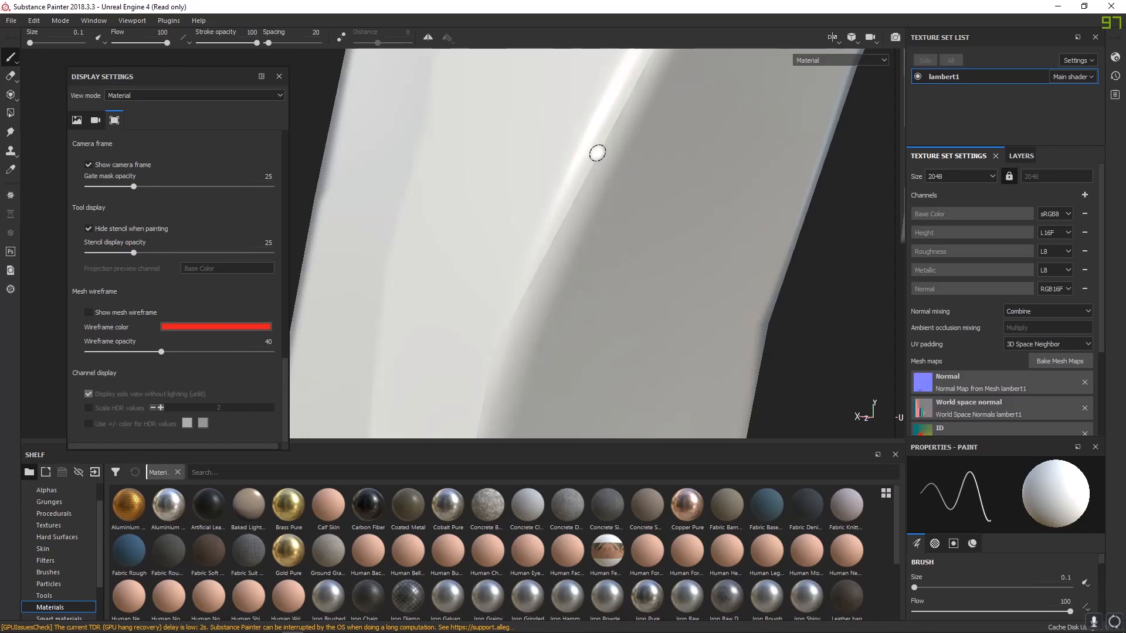
{"action": "right_click_drag", "start_coordinate": [612, 217], "coordinate": [606, 141], "text": "alt"}
{"action": "middle_click_drag", "start_coordinate": [606, 140], "coordinate": [510, 352], "text": "alt"}
{"action": "middle_click_drag", "start_coordinate": [607, 143], "coordinate": [563, 247], "text": "alt"}
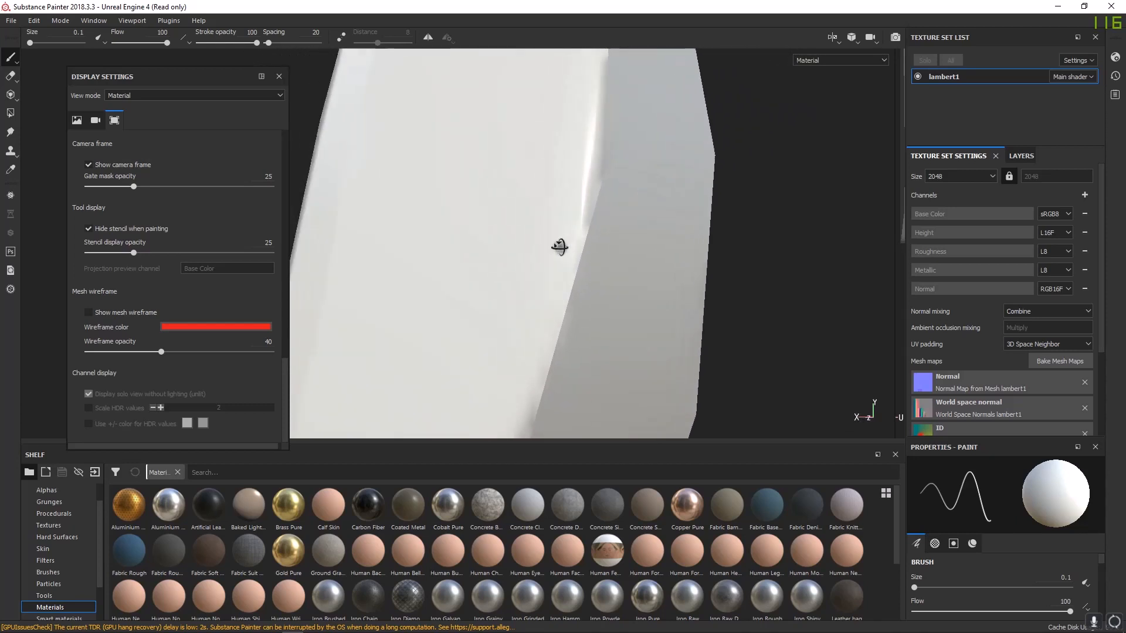
{"action": "right_click_drag", "start_coordinate": [563, 246], "coordinate": [586, 275], "text": "alt"}
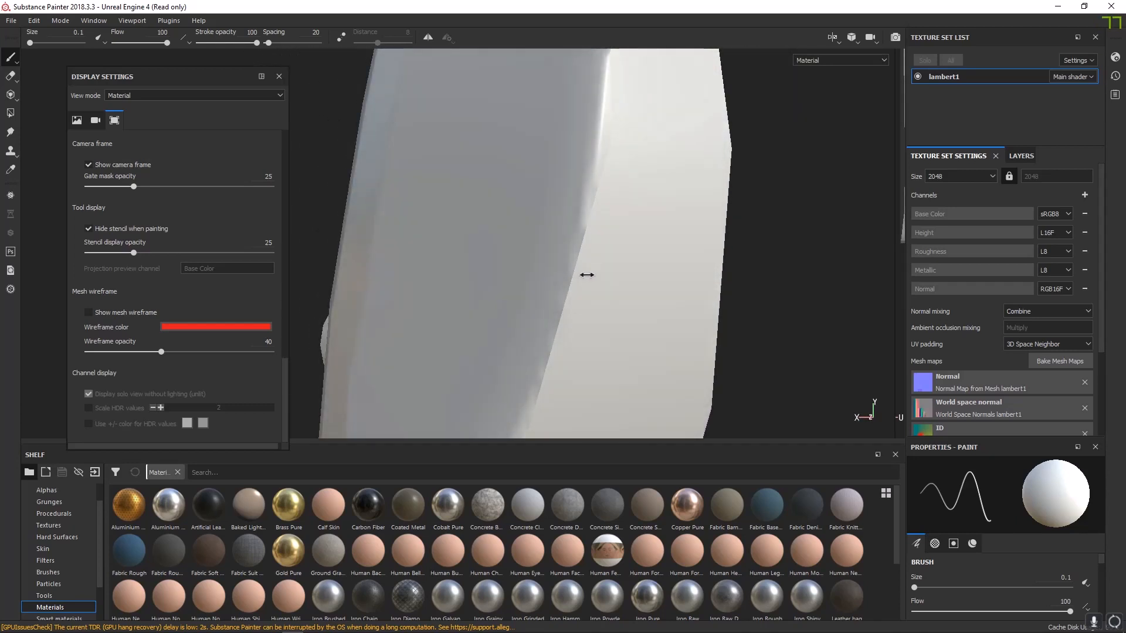
{"action": "left_click_drag", "start_coordinate": [593, 299], "coordinate": [534, 218], "text": "alt"}
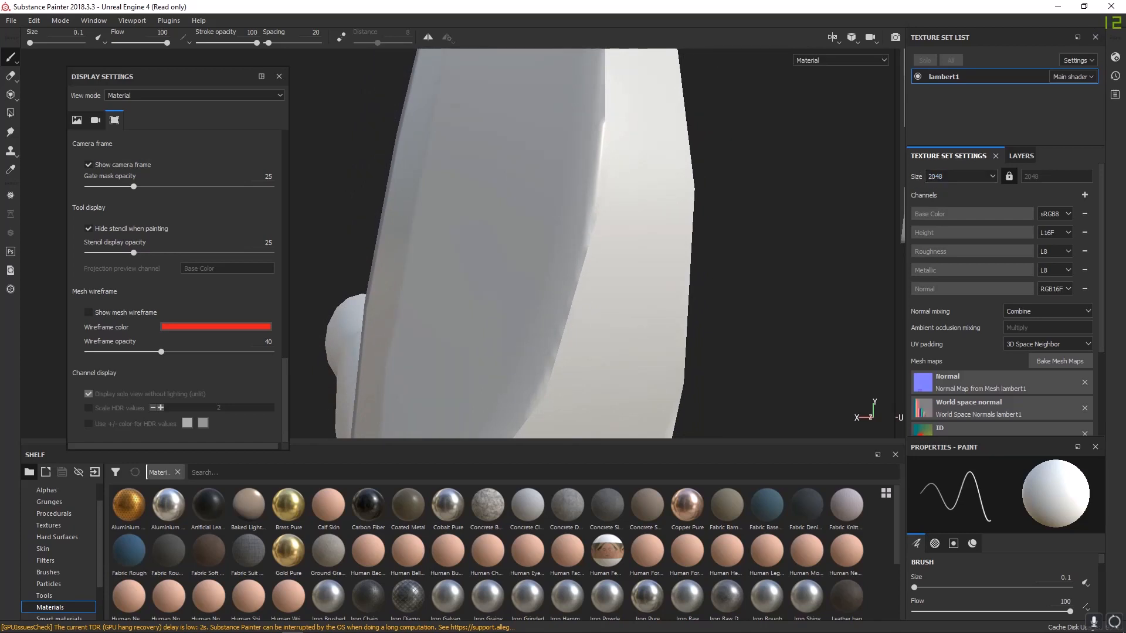
{"action": "left_click_drag", "start_coordinate": [616, 151], "coordinate": [628, 322], "text": "alt"}
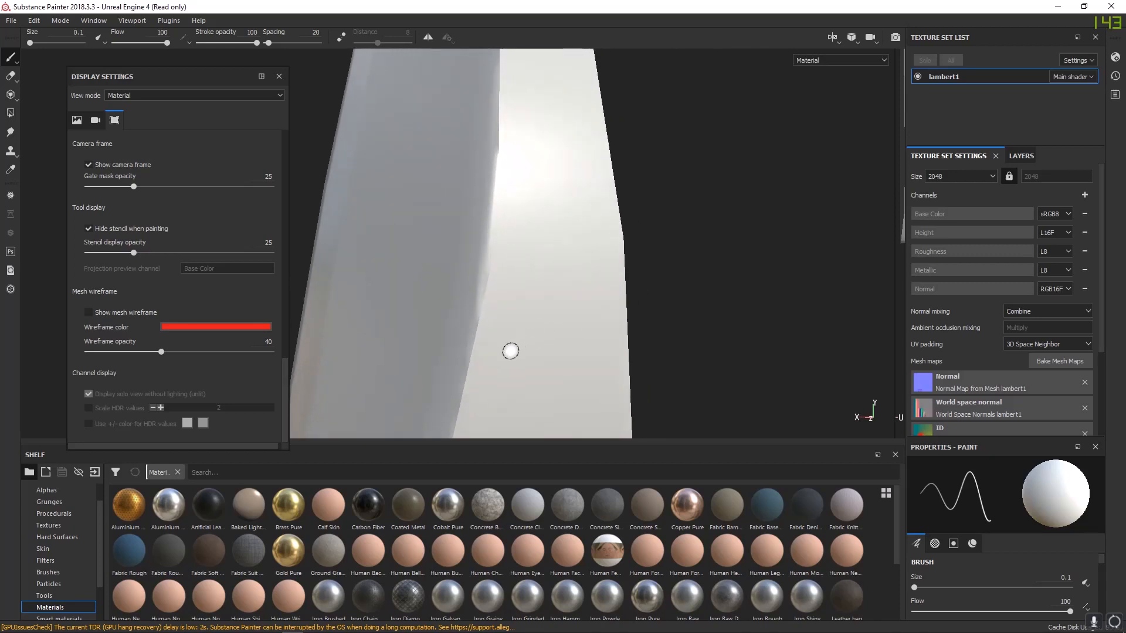
{"action": "mouse_move", "coordinate": [511, 351]}
{"action": "left_mouse_down", "text": "alt"}
{"action": "mouse_move", "coordinate": [551, 360]}
{"action": "mouse_move", "coordinate": [513, 360]}
{"action": "mouse_move", "coordinate": [544, 219]}
{"action": "mouse_move", "coordinate": [561, 272]}
{"action": "left_mouse_up", "text": "alt"}
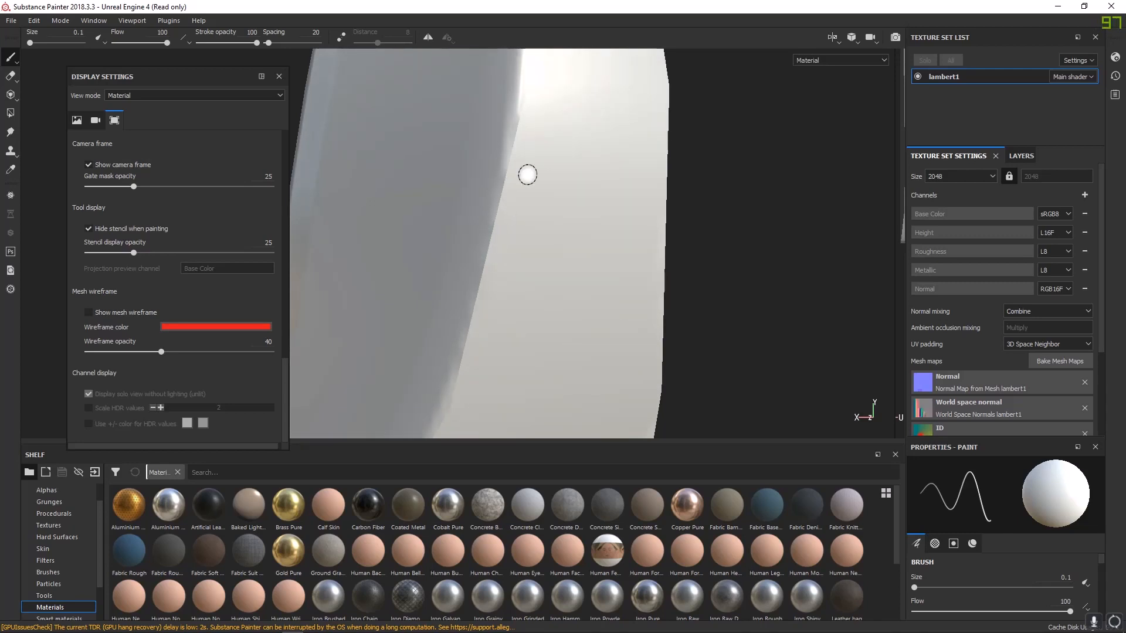
{"action": "right_click_drag", "start_coordinate": [528, 175], "coordinate": [614, 349], "text": "alt"}
{"action": "left_click_drag", "start_coordinate": [614, 349], "coordinate": [600, 143], "text": "alt"}
{"action": "middle_click_drag", "start_coordinate": [598, 381], "coordinate": [519, 178], "text": "alt"}
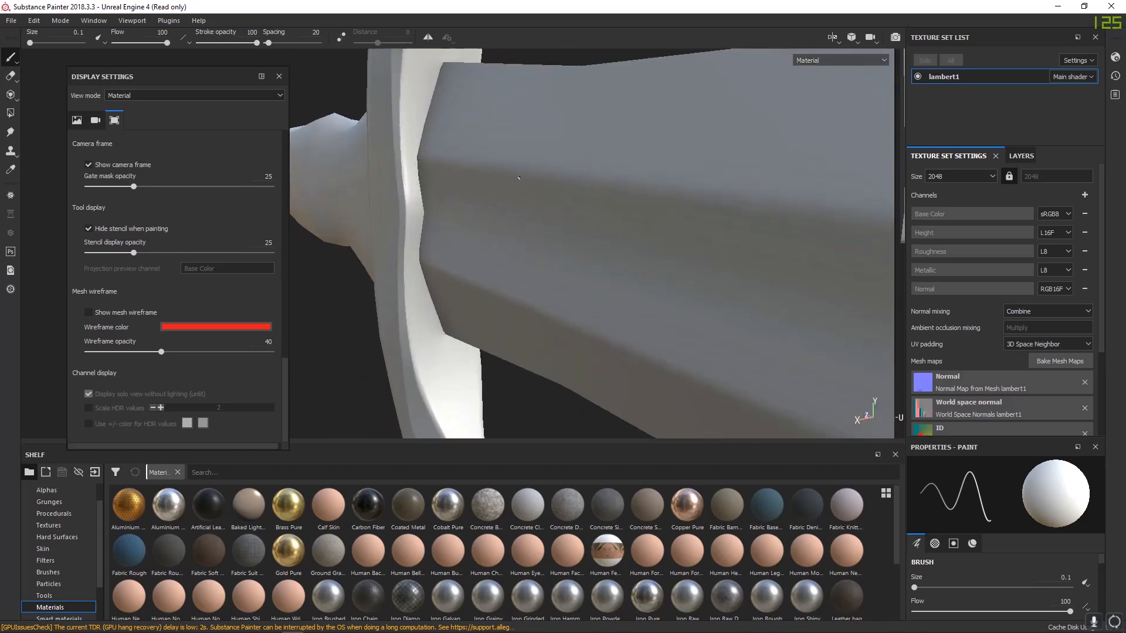
- Examine the baked ridges at the blade's base beside the crossguard under rotated environment lighting
{"action": "right_click_drag", "start_coordinate": [519, 178], "coordinate": [339, 75], "text": "alt"}
{"action": "left_click_drag", "start_coordinate": [411, 247], "coordinate": [529, 220], "text": "alt"}
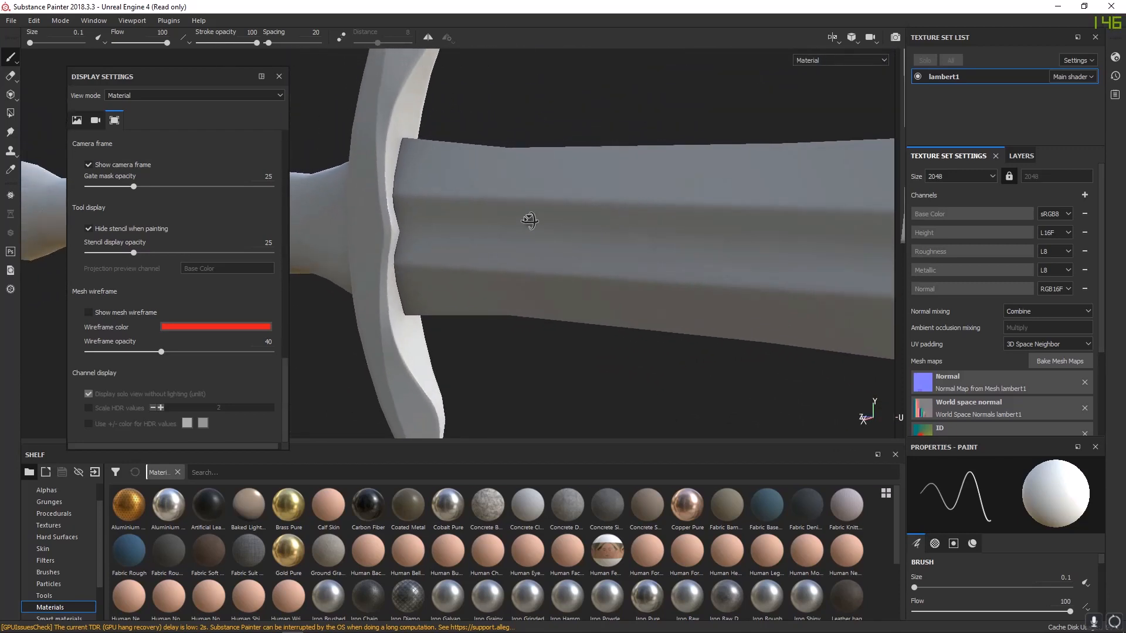
{"action": "right_click_drag", "start_coordinate": [530, 221], "coordinate": [627, 268], "text": "shift"}
{"action": "left_click_drag", "start_coordinate": [593, 261], "coordinate": [498, 251], "text": "alt"}
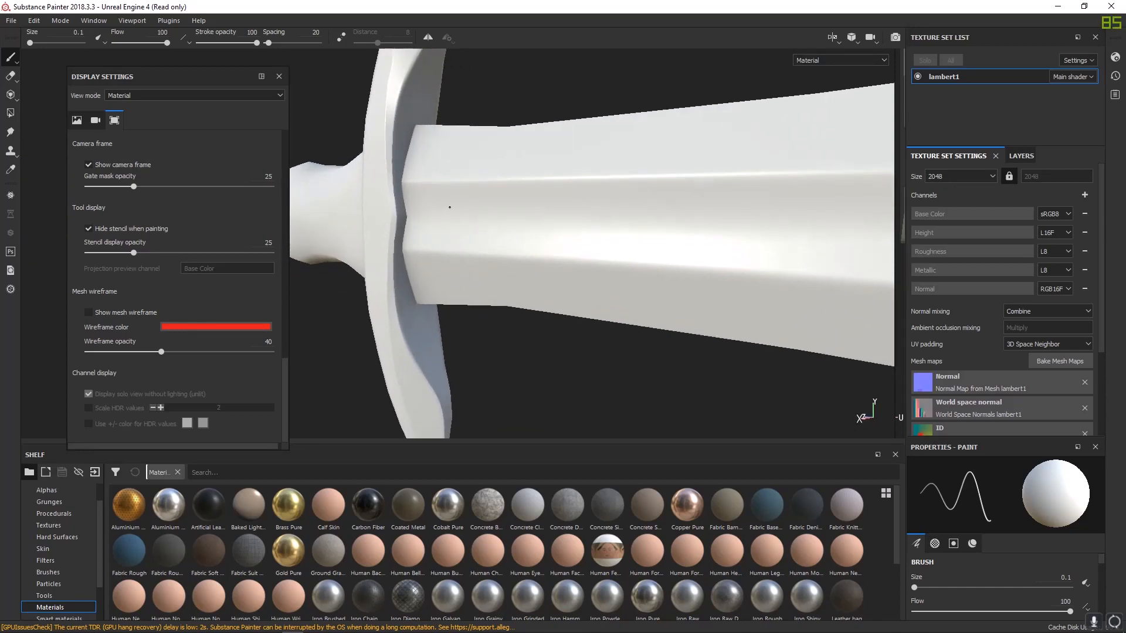
{"action": "middle_click_drag", "start_coordinate": [450, 207], "coordinate": [661, 284], "text": "alt"}
{"action": "left_click_drag", "start_coordinate": [661, 284], "coordinate": [610, 271], "text": "alt"}
{"action": "middle_click_drag", "start_coordinate": [610, 270], "coordinate": [551, 252], "text": "alt"}
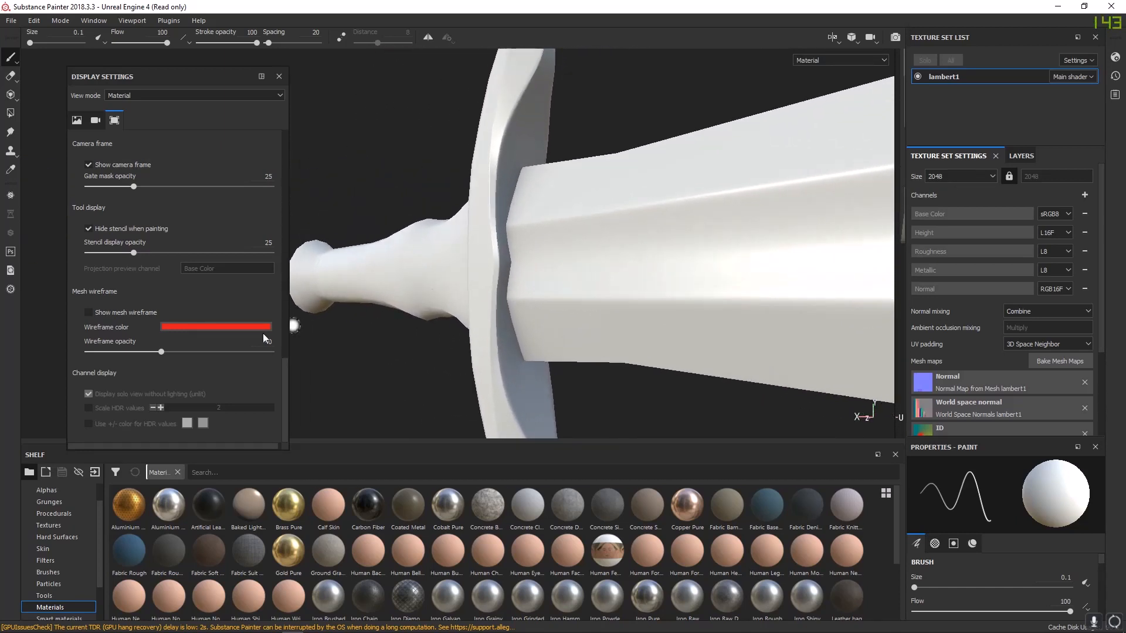
- Compare the blade's baked ridges with the low-poly mesh wireframe
{"action": "left_click_drag", "start_coordinate": [681, 264], "coordinate": [505, 176], "text": "alt"}
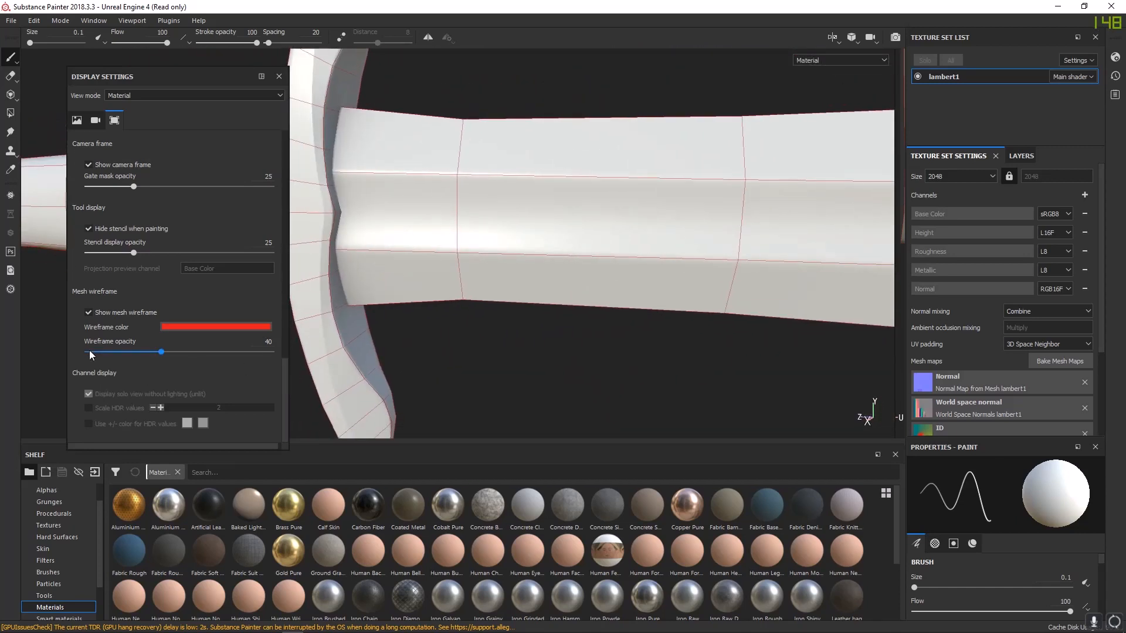
{"action": "left_click_drag", "start_coordinate": [343, 303], "coordinate": [459, 267], "text": "alt"}
{"action": "left_click_drag", "start_coordinate": [710, 303], "coordinate": [697, 328], "text": "alt"}
{"action": "scroll", "coordinate": [702, 309], "scroll_direction": "down", "scroll_amount": 1}
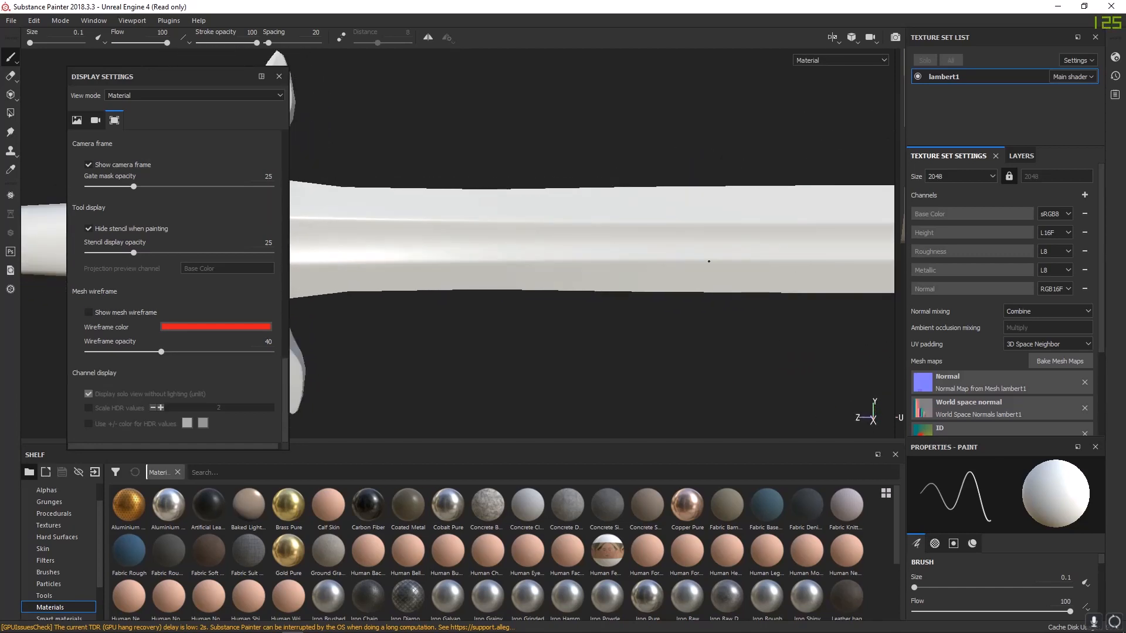
- Follow the blade to its tip and examine the baked edges there from the side and end-on
{"action": "middle_click_drag", "start_coordinate": [806, 262], "coordinate": [859, 253], "text": "alt"}
{"action": "middle_click_drag", "start_coordinate": [706, 243], "coordinate": [428, 253], "text": "alt"}
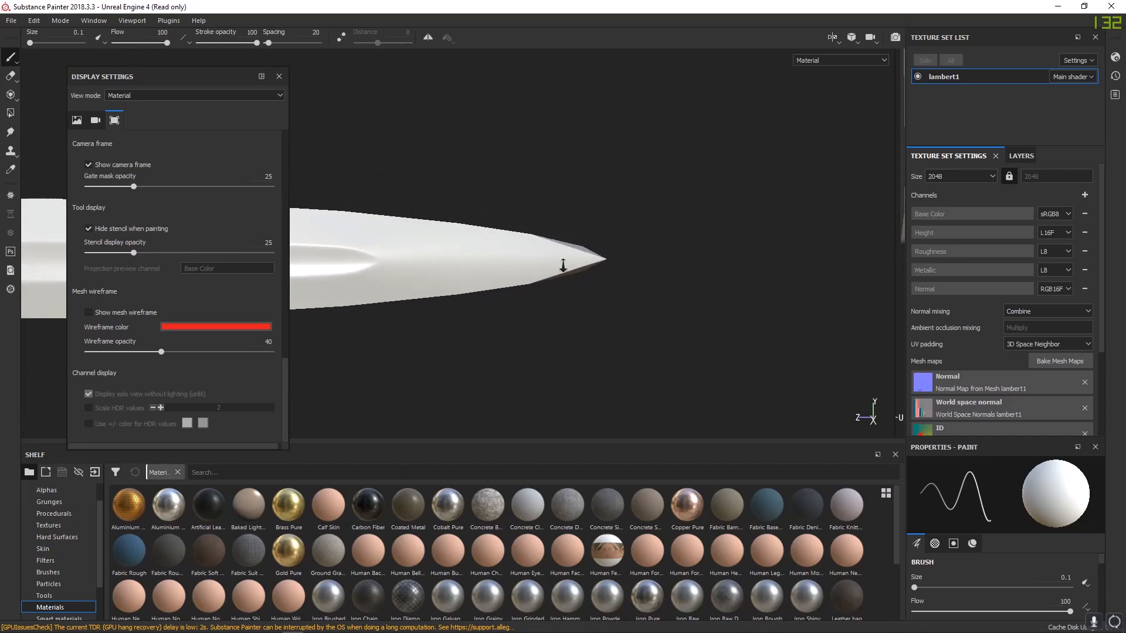
{"action": "scroll", "coordinate": [562, 261], "scroll_direction": "up", "scroll_amount": 5}
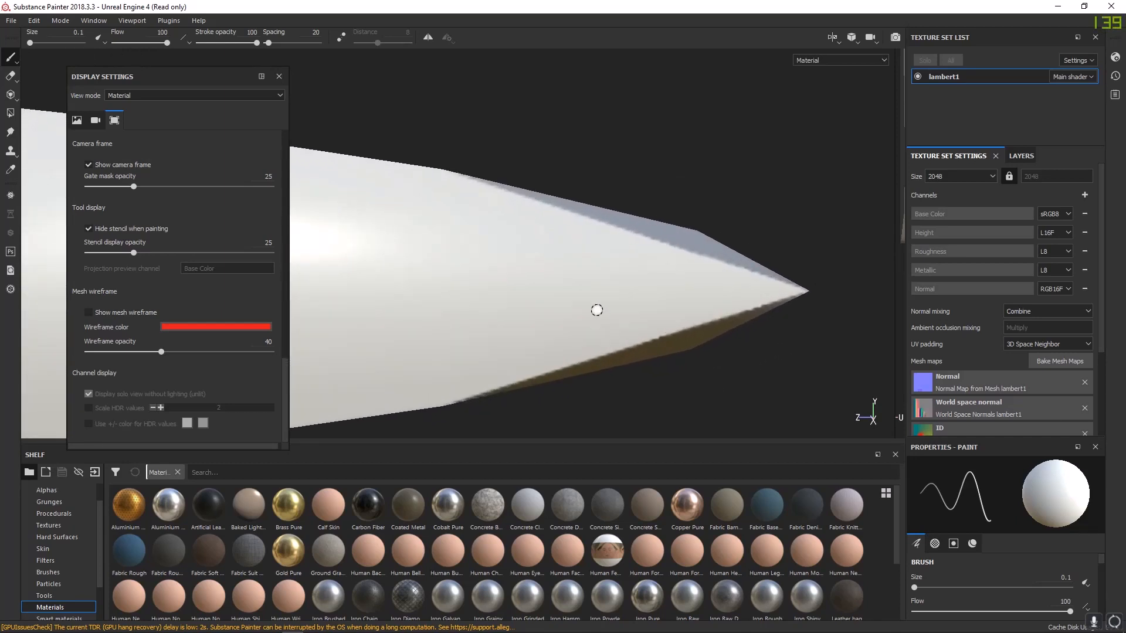
{"action": "left_click_drag", "start_coordinate": [596, 309], "coordinate": [530, 232], "text": "alt"}
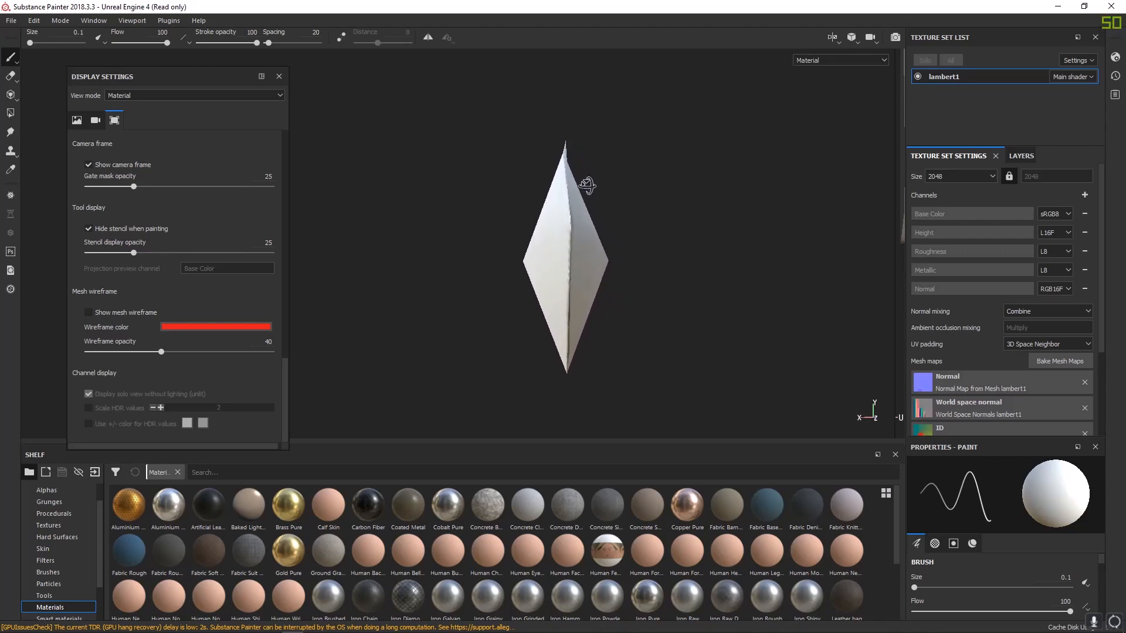
{"action": "mouse_move", "coordinate": [587, 186]}
{"action": "left_mouse_down", "text": "alt"}
{"action": "mouse_move", "coordinate": [648, 193]}
{"action": "mouse_move", "coordinate": [575, 176]}
{"action": "mouse_move", "coordinate": [607, 188]}
{"action": "mouse_move", "coordinate": [595, 199]}
{"action": "left_mouse_up", "text": "alt"}
- Switch to Maya, hide the sword_high group, and select and frame the sword_low group
{"action": "mouse_move", "coordinate": [287, 631]}
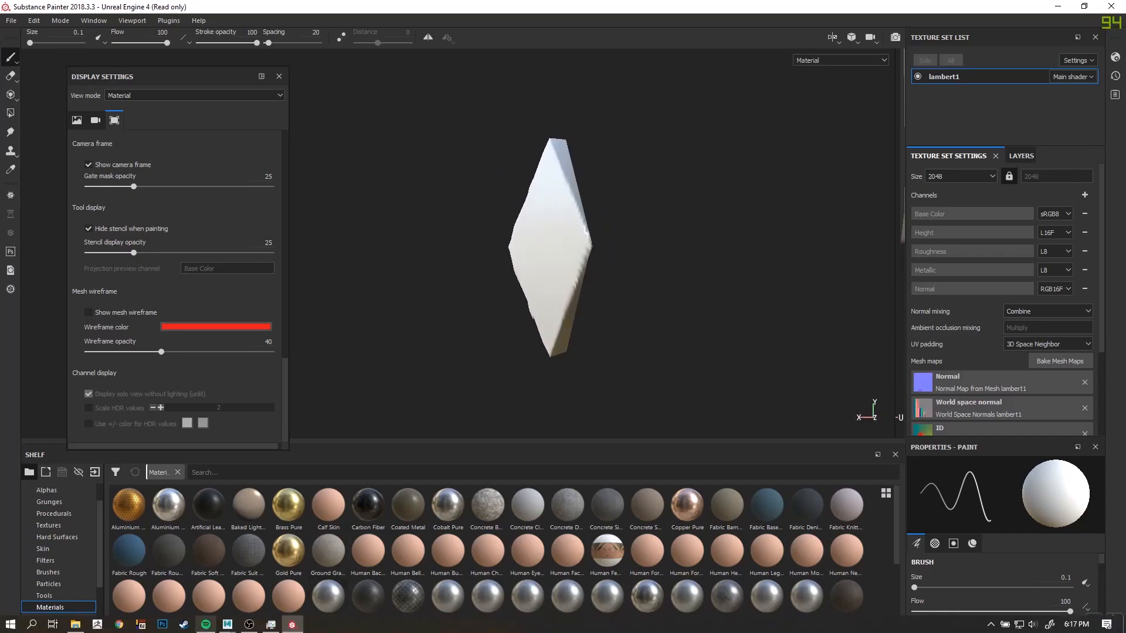
{"action": "mouse_move", "coordinate": [229, 625]}
{"action": "left_click", "coordinate": [293, 566]}
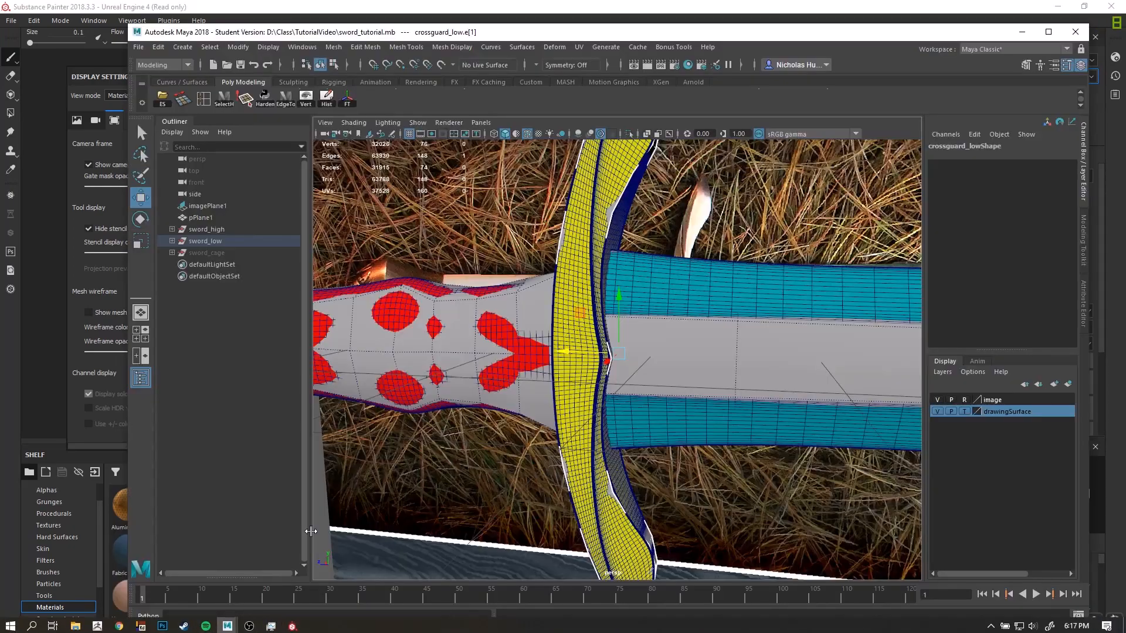
{"action": "left_click", "coordinate": [206, 230]}
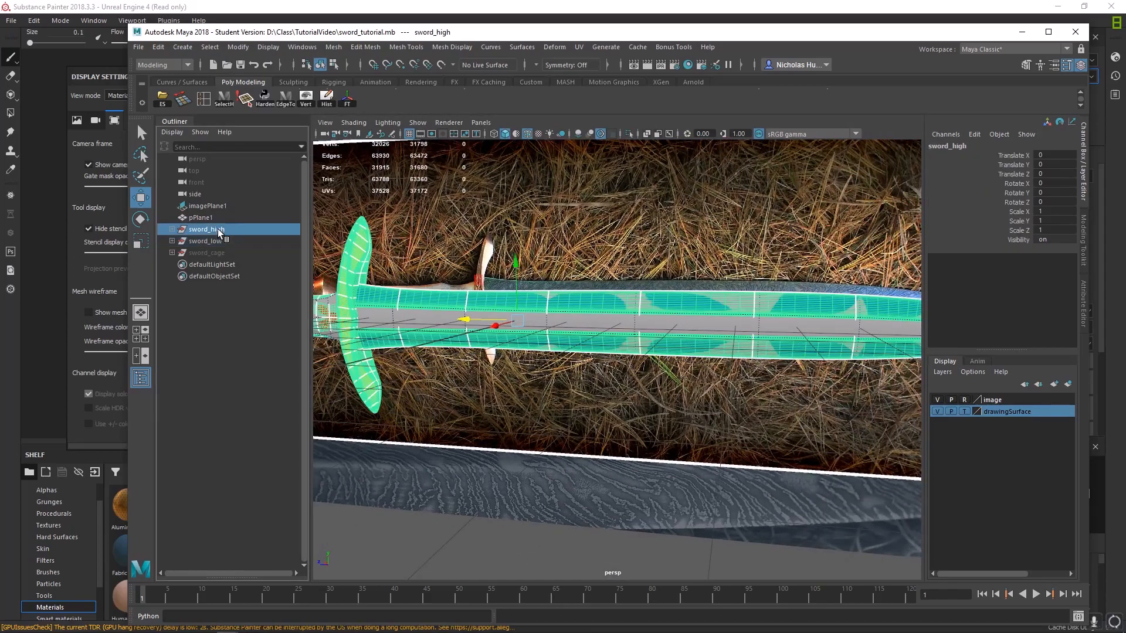
{"action": "key", "text": "h"}
{"action": "left_click", "coordinate": [211, 241]}
{"action": "key", "text": "f"}
- Examine the low-poly blade tip's geometry and compare it with the baked tip in Substance Painter
{"action": "left_click_drag", "start_coordinate": [699, 360], "coordinate": [711, 324], "text": "alt"}
{"action": "left_click_drag", "start_coordinate": [745, 284], "coordinate": [767, 349], "text": "alt"}
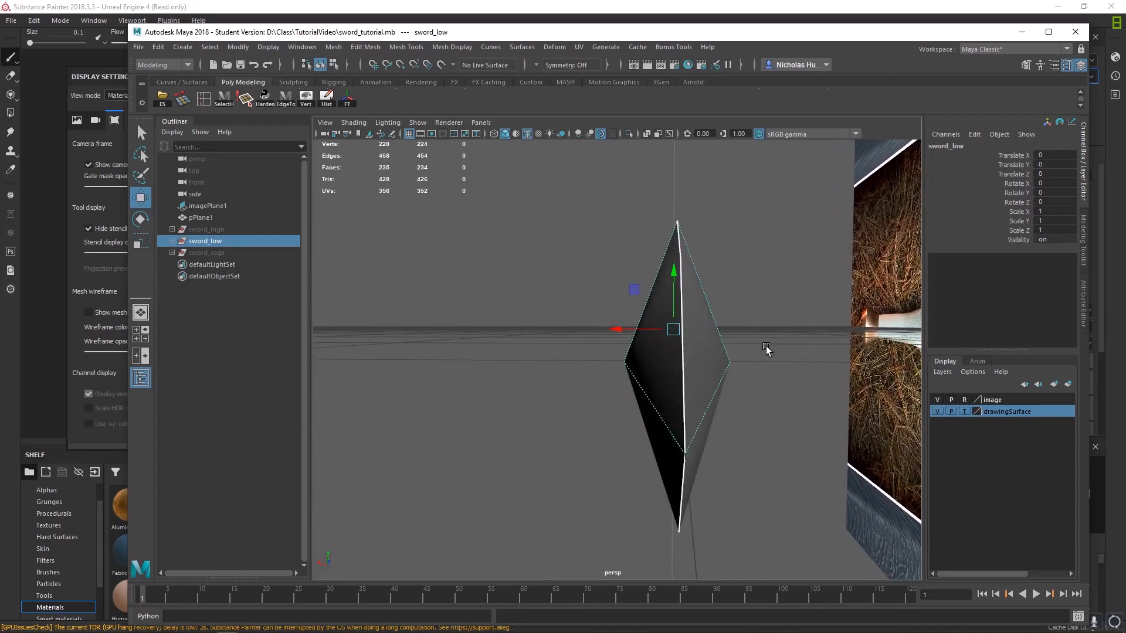
{"action": "left_click_drag", "start_coordinate": [610, 349], "coordinate": [756, 391], "text": "alt"}
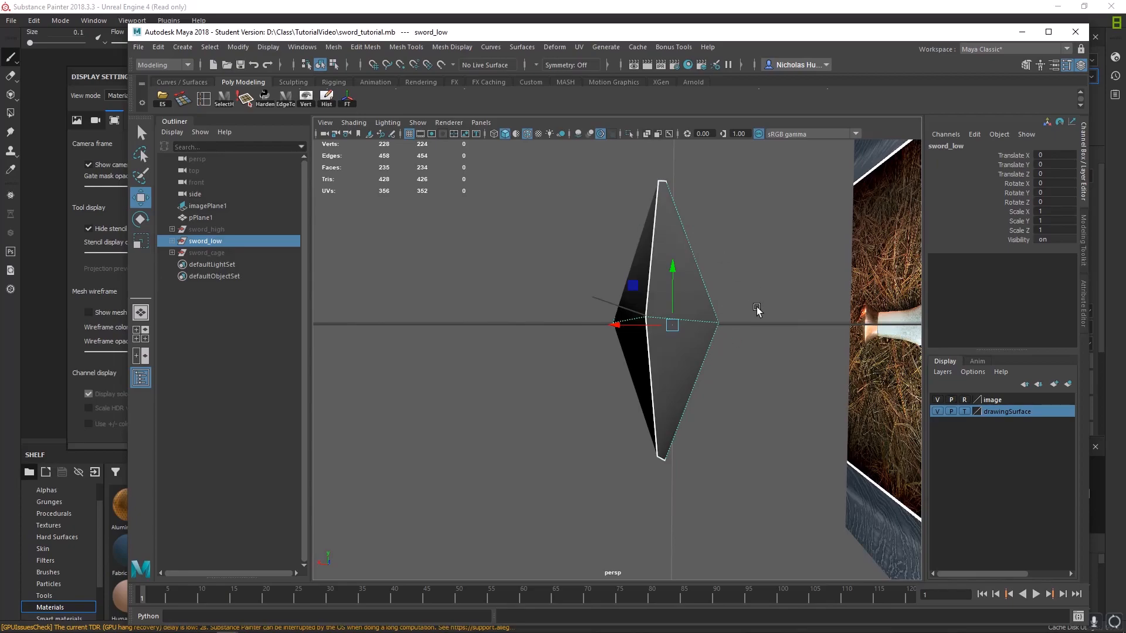
{"action": "left_click_drag", "start_coordinate": [757, 310], "coordinate": [530, 344], "text": "alt"}
{"action": "right_click_drag", "start_coordinate": [530, 344], "coordinate": [615, 352], "text": "alt"}
{"action": "left_click_drag", "start_coordinate": [616, 352], "coordinate": [617, 357], "text": "alt"}
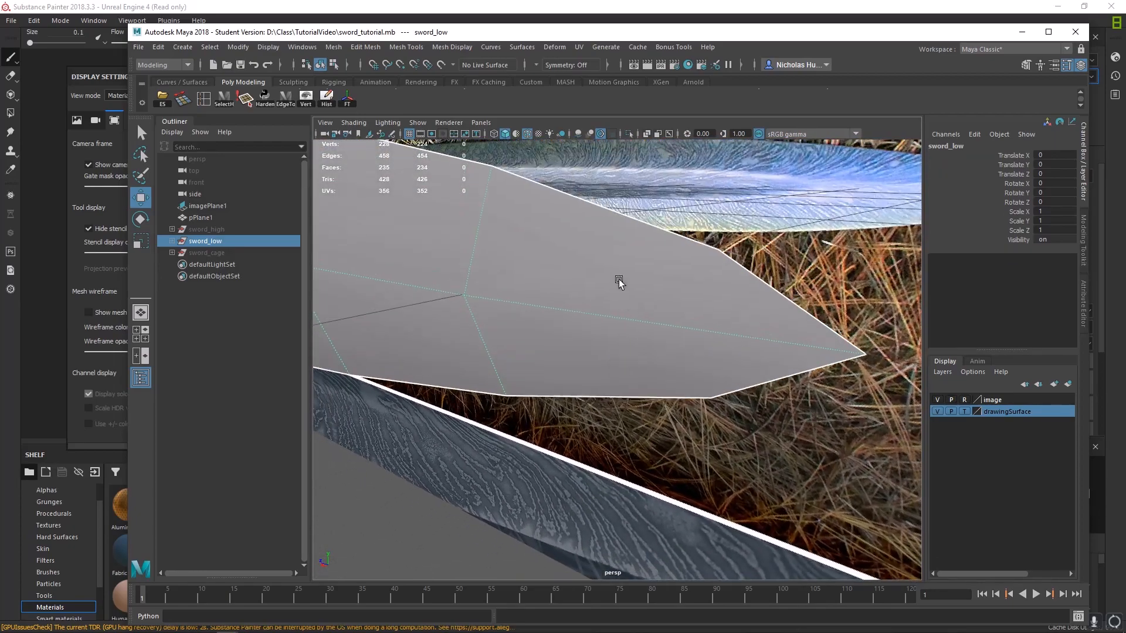
{"action": "left_click", "coordinate": [176, 4]}
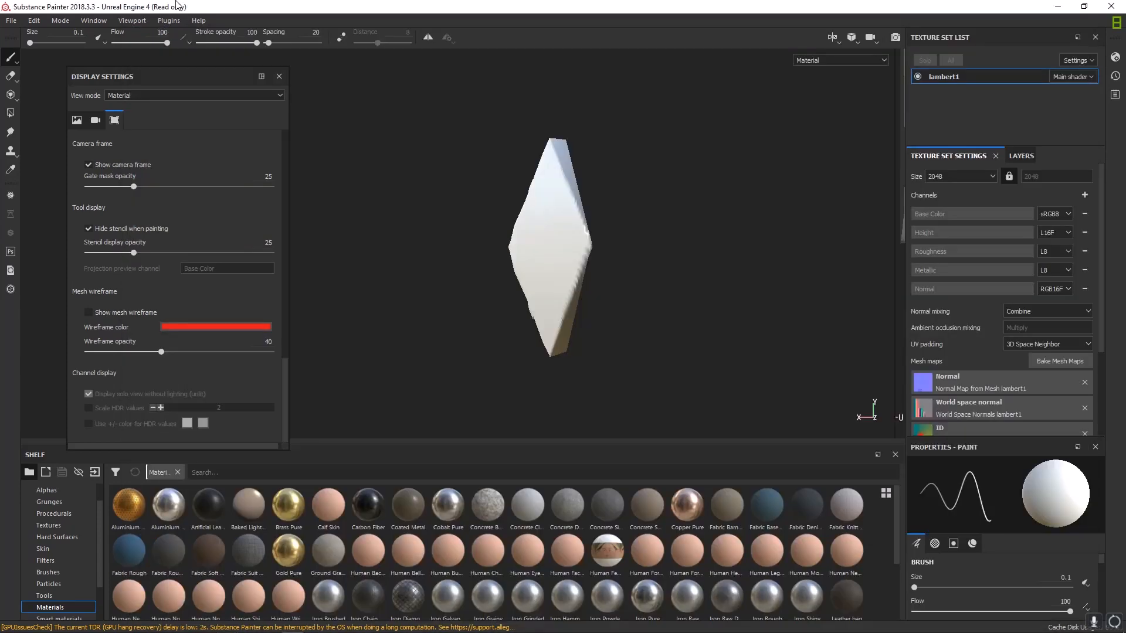
{"action": "mouse_move", "coordinate": [571, 231]}
{"action": "left_mouse_down", "text": "alt"}
{"action": "mouse_move", "coordinate": [603, 236]}
{"action": "mouse_move", "coordinate": [598, 221]}
{"action": "mouse_move", "coordinate": [578, 231]}
{"action": "mouse_move", "coordinate": [633, 231]}
{"action": "mouse_move", "coordinate": [599, 219]}
{"action": "mouse_move", "coordinate": [645, 219]}
{"action": "left_mouse_up", "text": "alt"}
- Switch to Maya and select the upper face at the low-poly blade's tip
{"action": "mouse_move", "coordinate": [249, 632]}
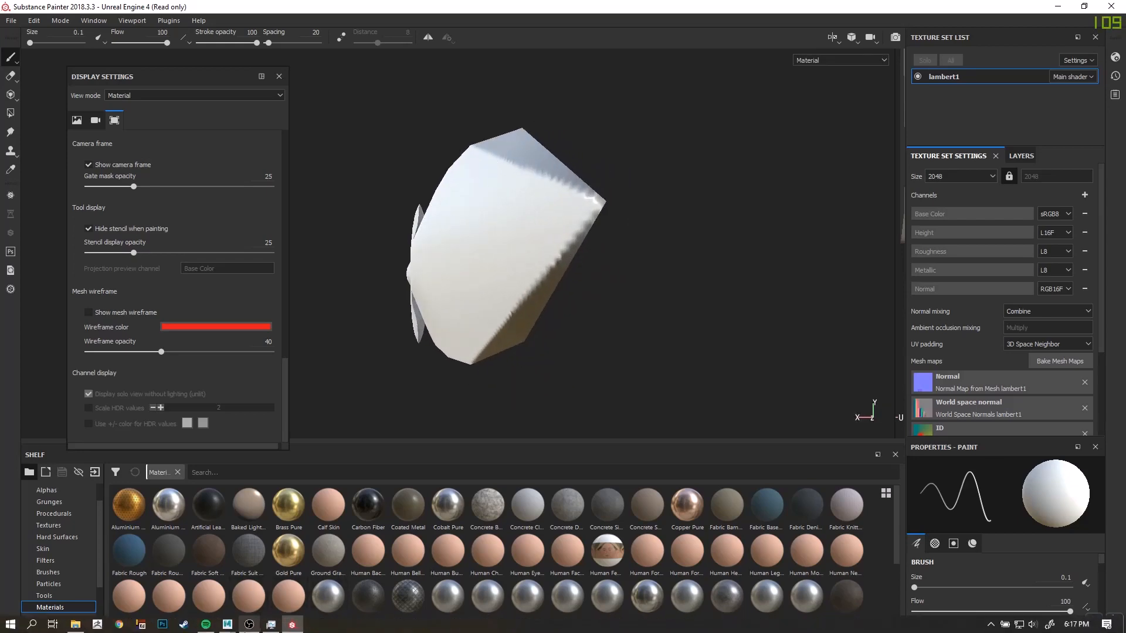
{"action": "left_click", "coordinate": [302, 566]}
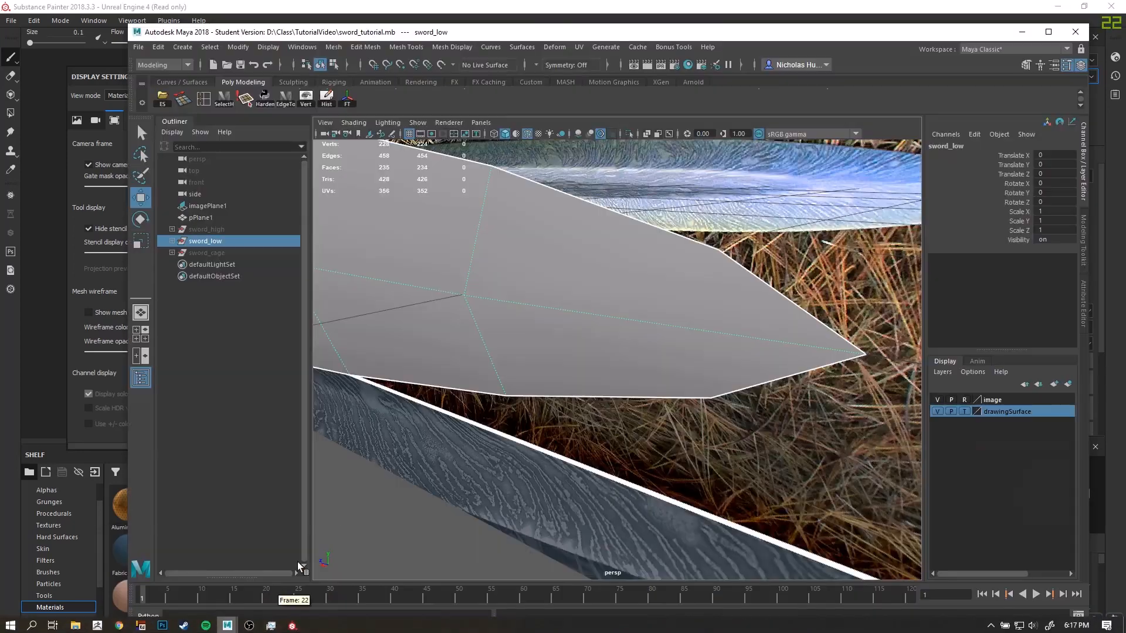
{"action": "left_click_drag", "start_coordinate": [558, 346], "coordinate": [575, 355], "text": "alt"}
{"action": "scroll", "coordinate": [575, 354], "scroll_direction": "down", "scroll_amount": 3}
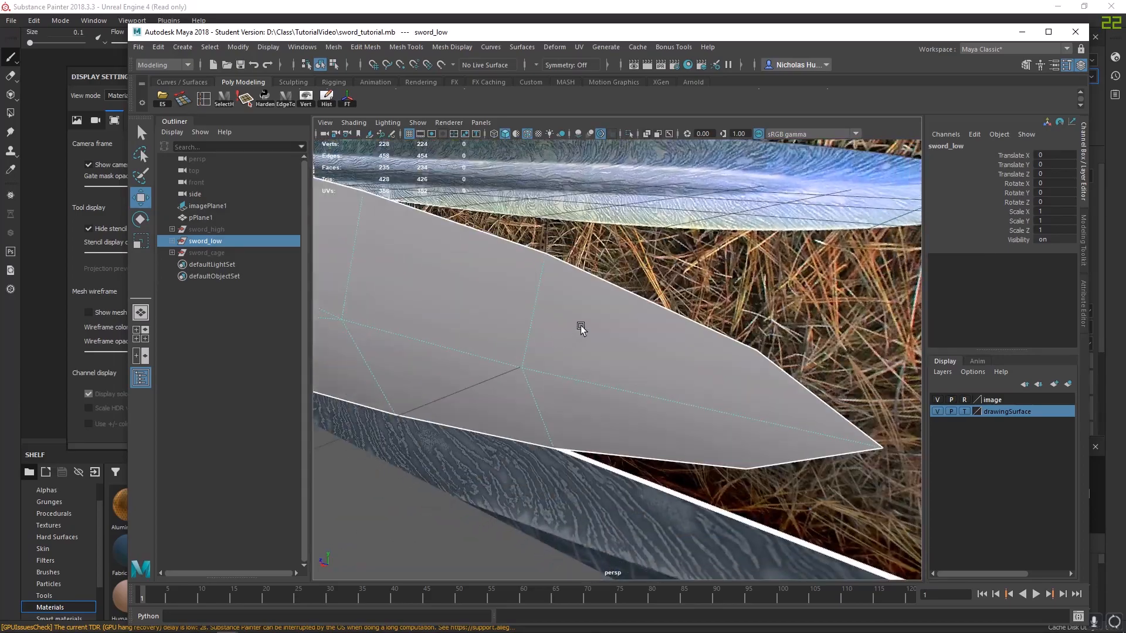
{"action": "right_click_drag", "start_coordinate": [581, 300], "coordinate": [584, 338]}
{"action": "left_click", "coordinate": [596, 346]}
{"action": "left_click_drag", "start_coordinate": [596, 346], "coordinate": [517, 348], "text": "alt"}
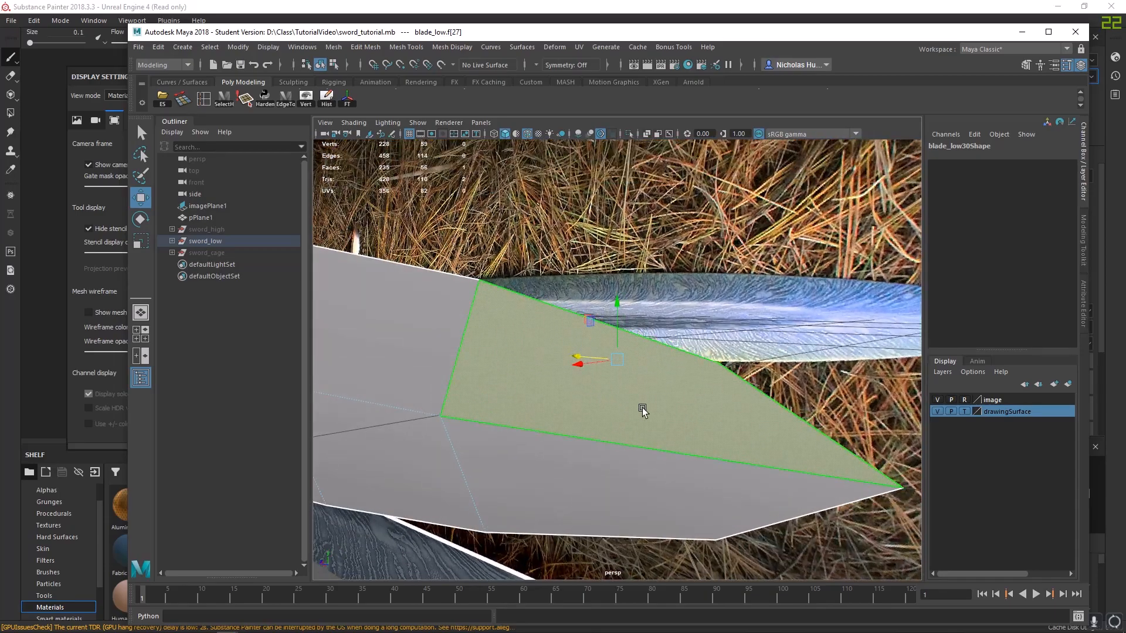
- Connect the ridge vertex to the upper outline vertex at the low-poly blade's tip, splitting the upper tip face diagonally
{"action": "left_click_drag", "start_coordinate": [643, 410], "coordinate": [650, 377], "text": "alt"}
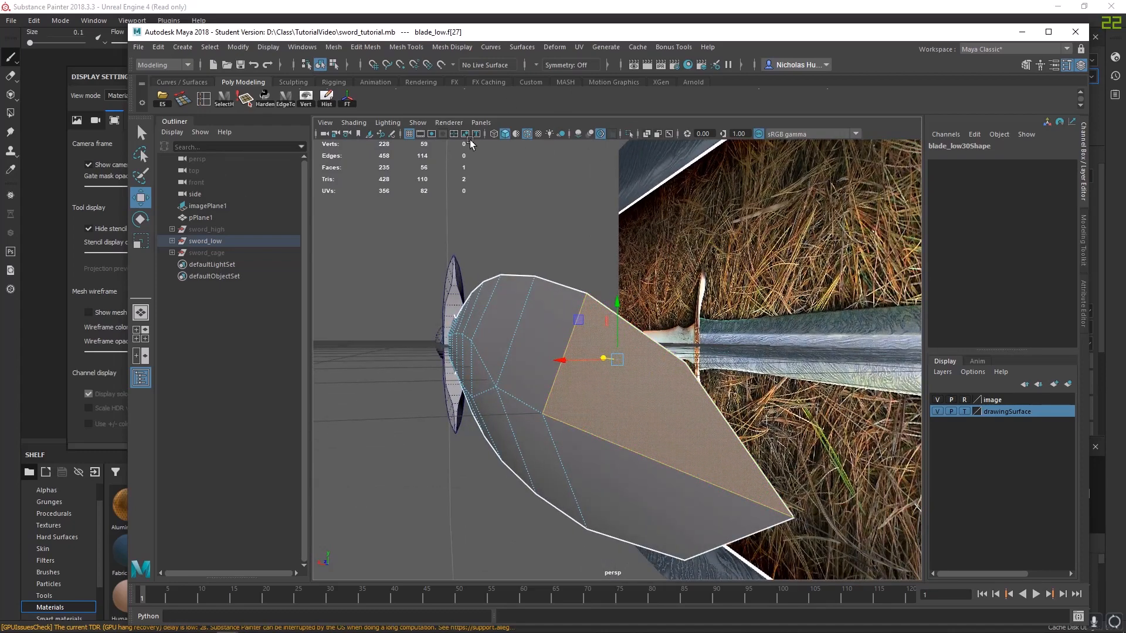
{"action": "right_click_drag", "start_coordinate": [522, 298], "coordinate": [522, 347]}
{"action": "right_click_drag", "start_coordinate": [461, 301], "coordinate": [460, 301]}
{"action": "left_click", "coordinate": [672, 371]}
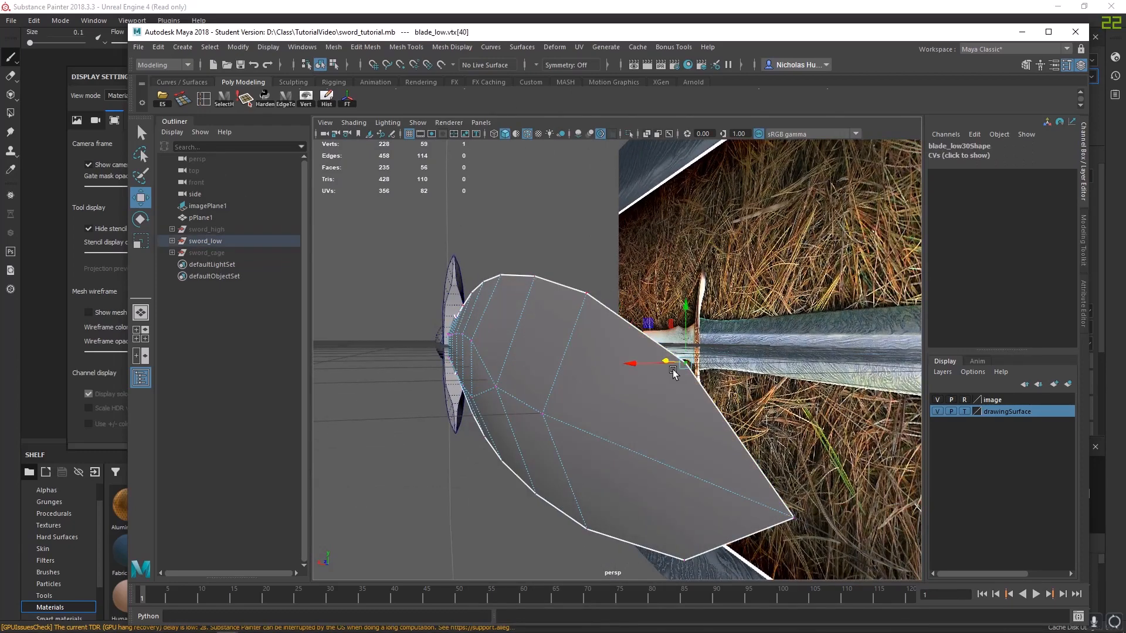
{"action": "right_click", "coordinate": [639, 396], "text": "shift"}
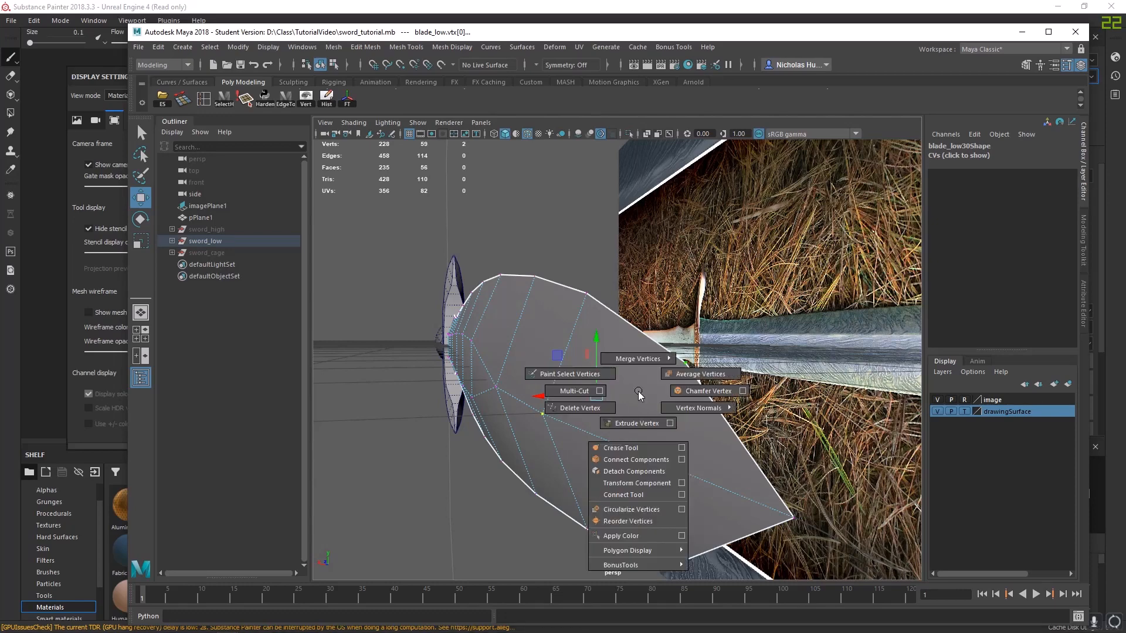
{"action": "right_click_drag", "start_coordinate": [634, 437], "coordinate": [638, 463], "text": "shift"}
{"action": "scroll", "coordinate": [651, 410], "scroll_direction": "up", "scroll_amount": 5}
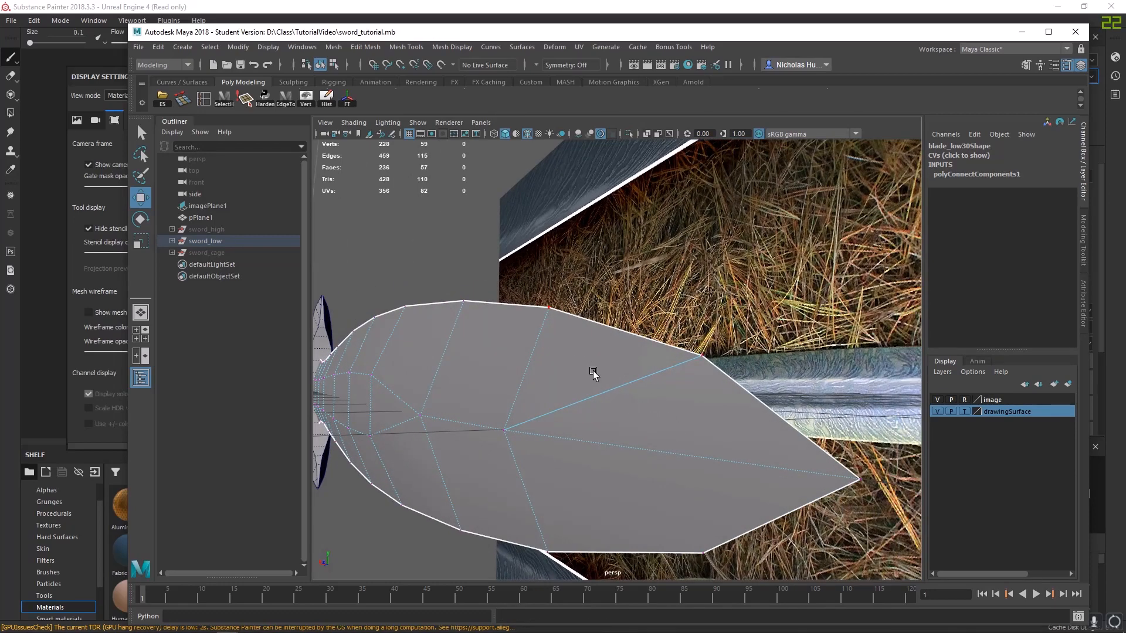
- Try to add a matching lower diagonal at the blade tip by connecting the selected lower outline vertices
{"action": "left_click_drag", "start_coordinate": [593, 374], "coordinate": [654, 437], "text": "alt"}
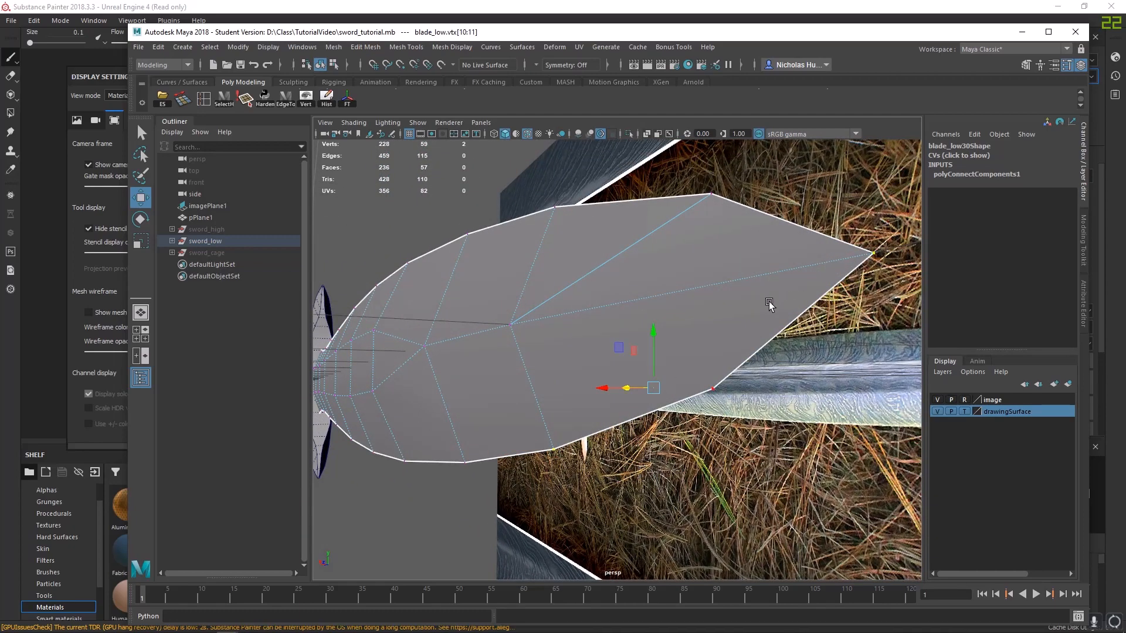
{"action": "right_click_drag", "start_coordinate": [769, 304], "coordinate": [684, 319], "text": "shift"}
{"action": "right_click_drag", "start_coordinate": [684, 358], "coordinate": [678, 388], "text": "shift"}
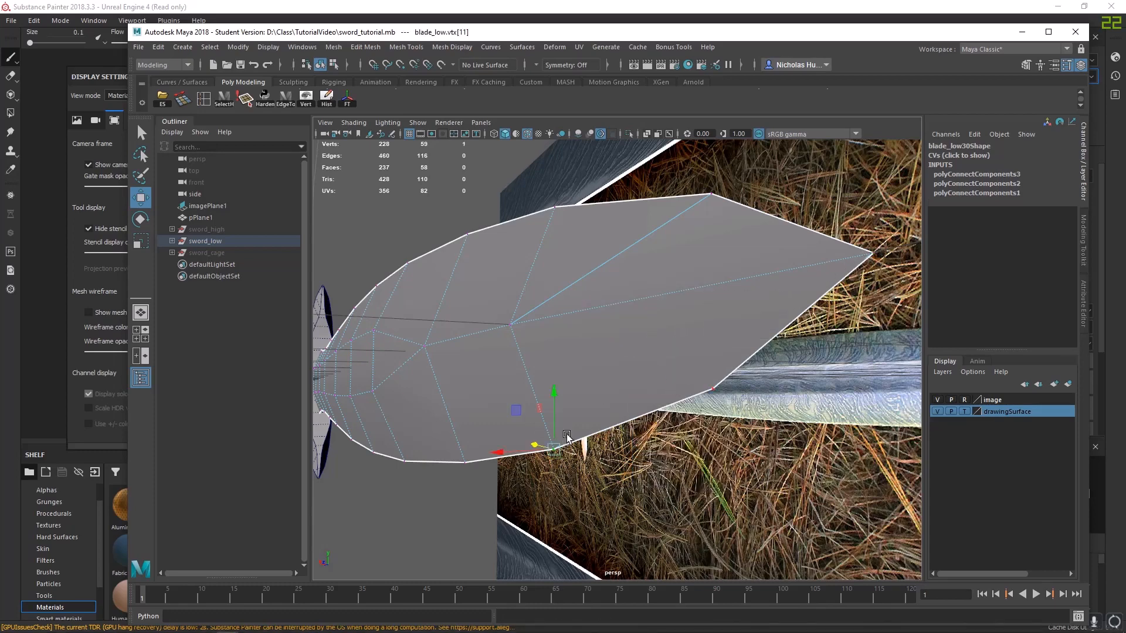
{"action": "right_click_drag", "start_coordinate": [769, 305], "coordinate": [750, 357], "text": "shift"}
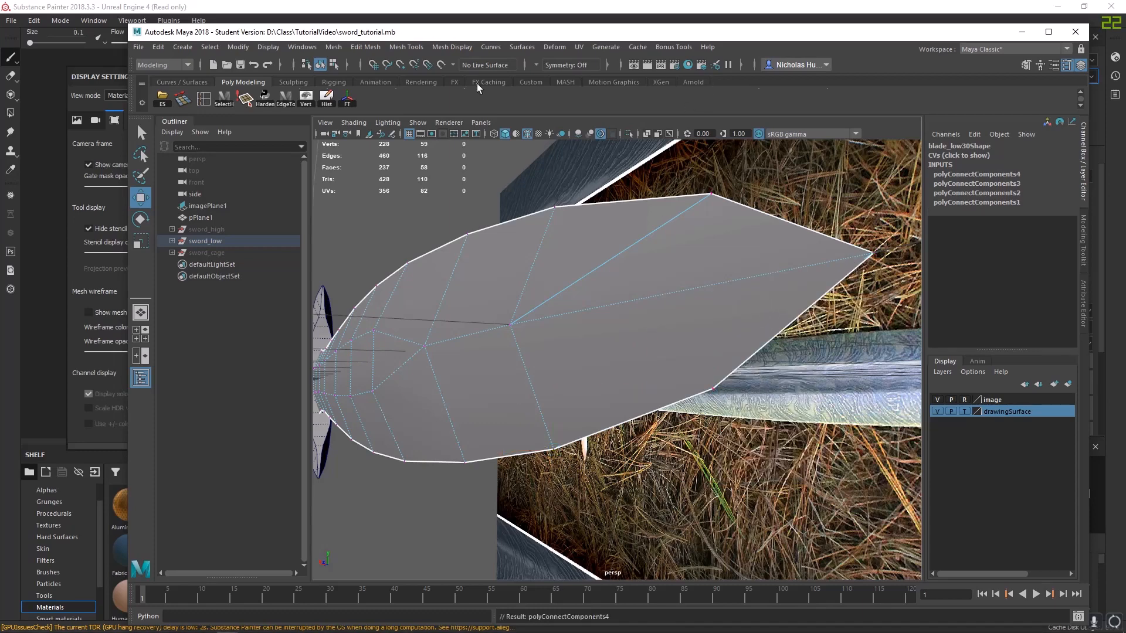
- Try a Multi-Cut from the blade's tip vertex to the lower outline vertex
{"action": "scroll", "coordinate": [431, 95], "scroll_direction": "up", "scroll_amount": 1}
{"action": "left_click", "coordinate": [771, 103]}
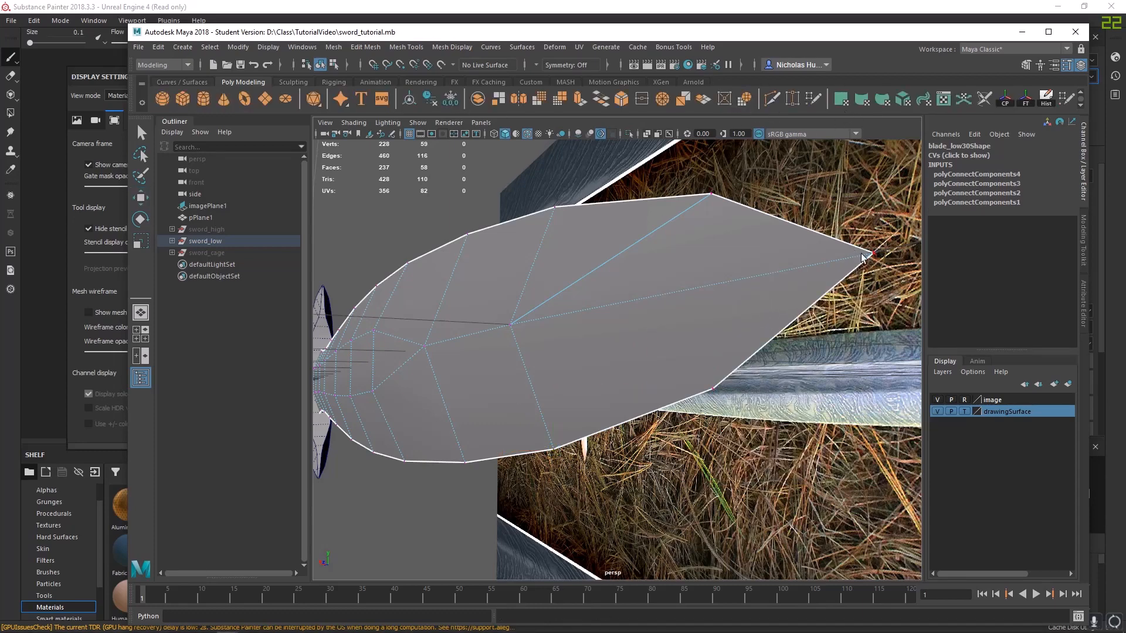
{"action": "left_click", "coordinate": [553, 450]}
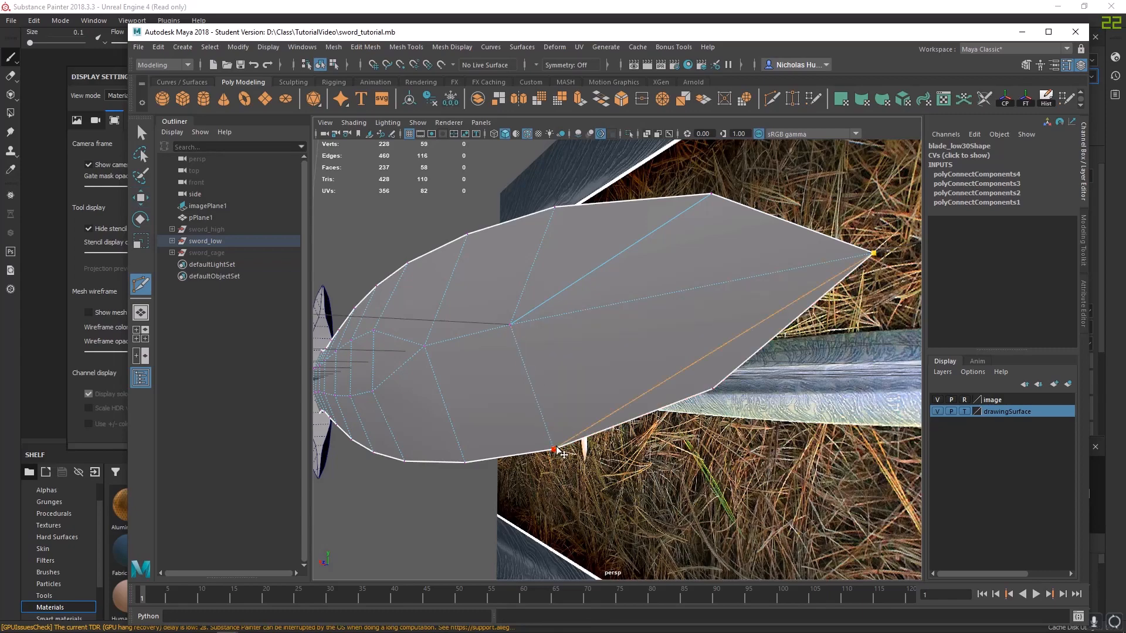
{"action": "right_click", "coordinate": [566, 453]}
- Try spinning the upper diagonal edge at the blade tip, inspect the shape, and undo the spin
{"action": "left_click_drag", "start_coordinate": [617, 325], "coordinate": [648, 347], "text": "alt"}
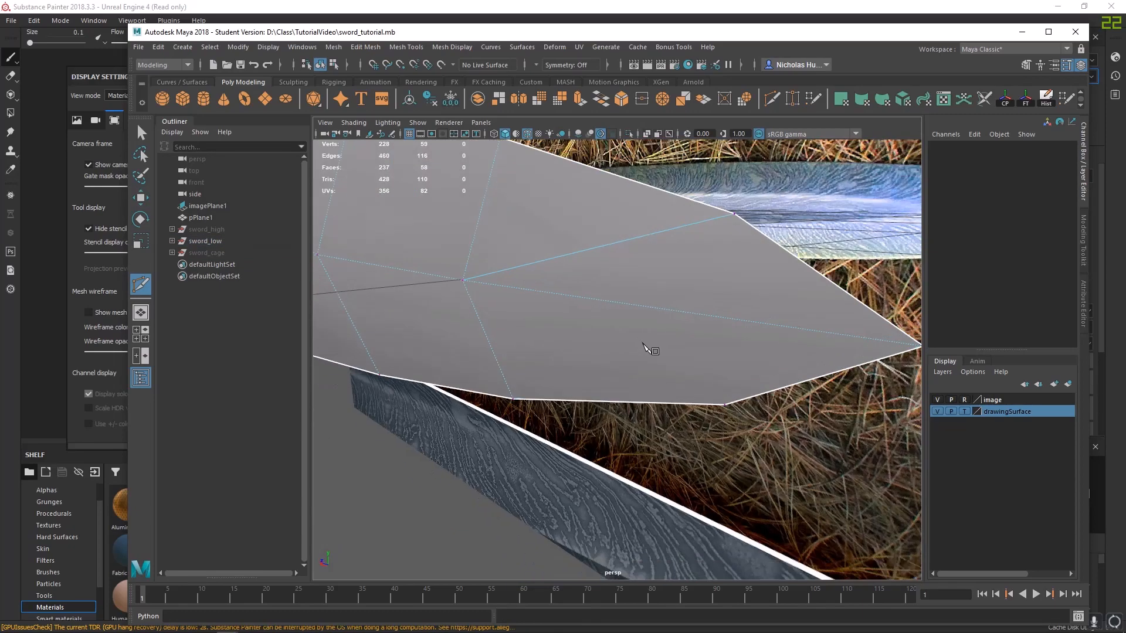
{"action": "key", "text": "q"}
{"action": "right_click", "coordinate": [567, 254]}
{"action": "right_click_drag", "start_coordinate": [567, 254], "coordinate": [695, 258]}
{"action": "left_click", "coordinate": [609, 288]}
{"action": "right_click", "coordinate": [609, 270], "text": "shift"}
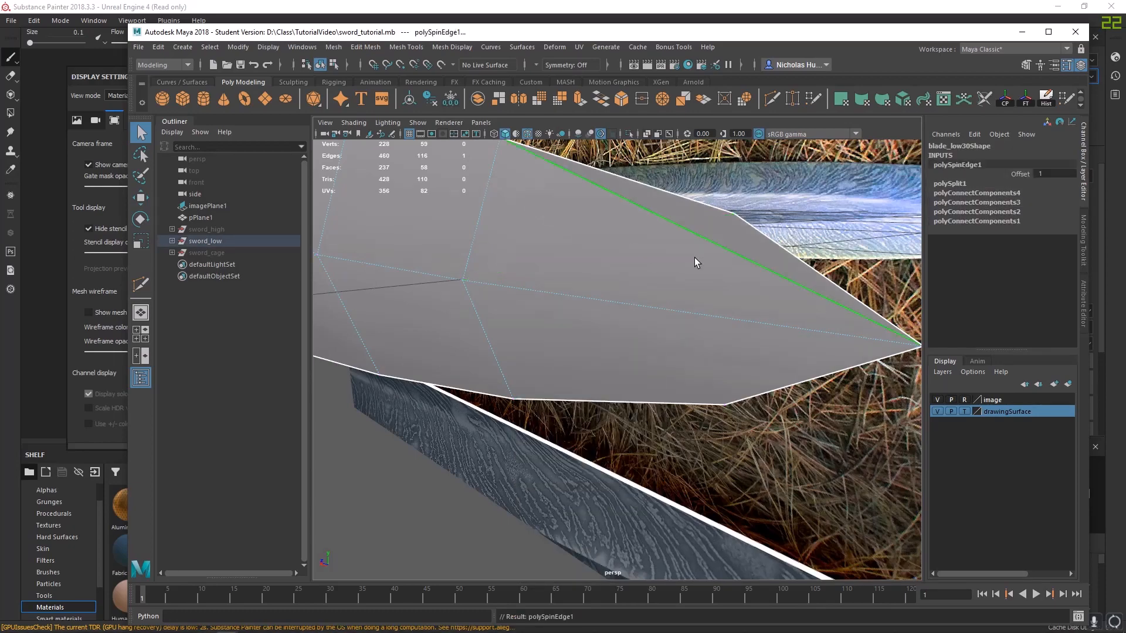
{"action": "left_click_drag", "start_coordinate": [695, 258], "coordinate": [602, 304], "text": "alt"}
{"action": "middle_click_drag", "start_coordinate": [639, 284], "coordinate": [640, 292], "text": "alt"}
{"action": "scroll", "coordinate": [638, 291], "scroll_direction": "down", "scroll_amount": 5}
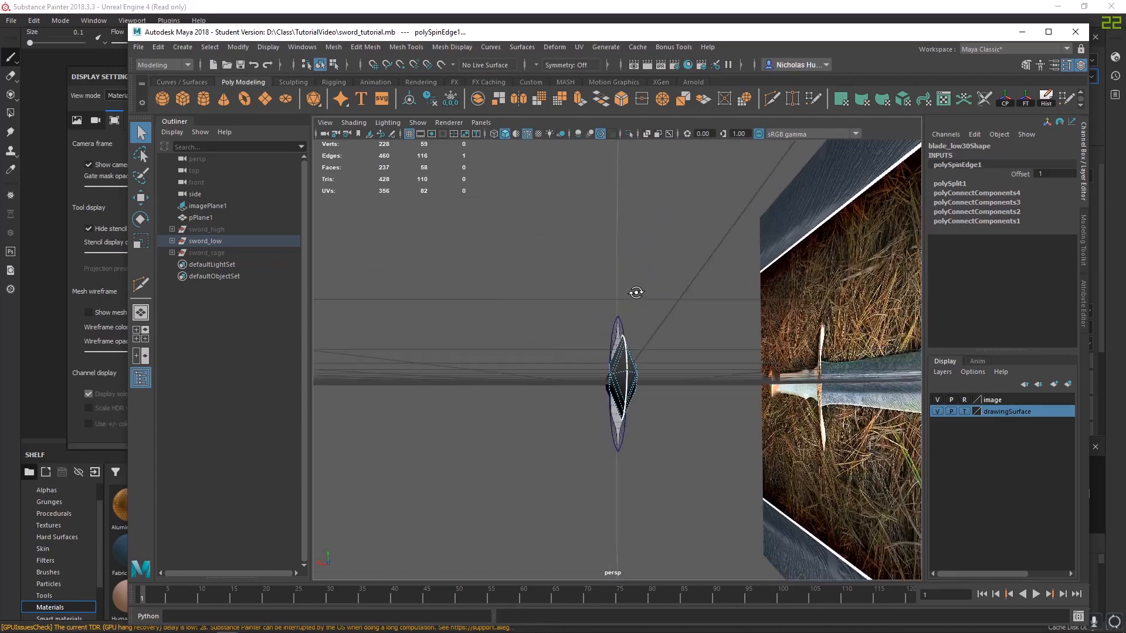
{"action": "left_click_drag", "start_coordinate": [636, 292], "coordinate": [644, 304], "text": "alt"}
{"action": "right_click_drag", "start_coordinate": [643, 304], "coordinate": [945, 491], "text": "alt"}
{"action": "scroll", "coordinate": [684, 407], "scroll_direction": "up", "scroll_amount": 3}
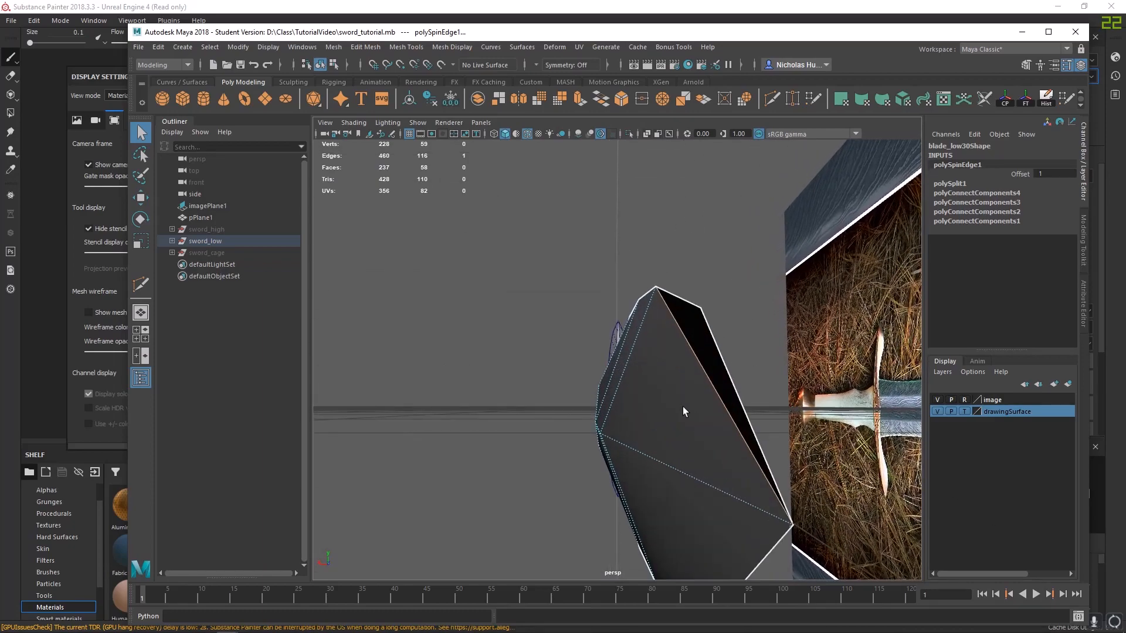
{"action": "left_click_drag", "start_coordinate": [683, 407], "coordinate": [700, 313], "text": "alt"}
{"action": "scroll", "coordinate": [643, 316], "scroll_direction": "down", "scroll_amount": 5}
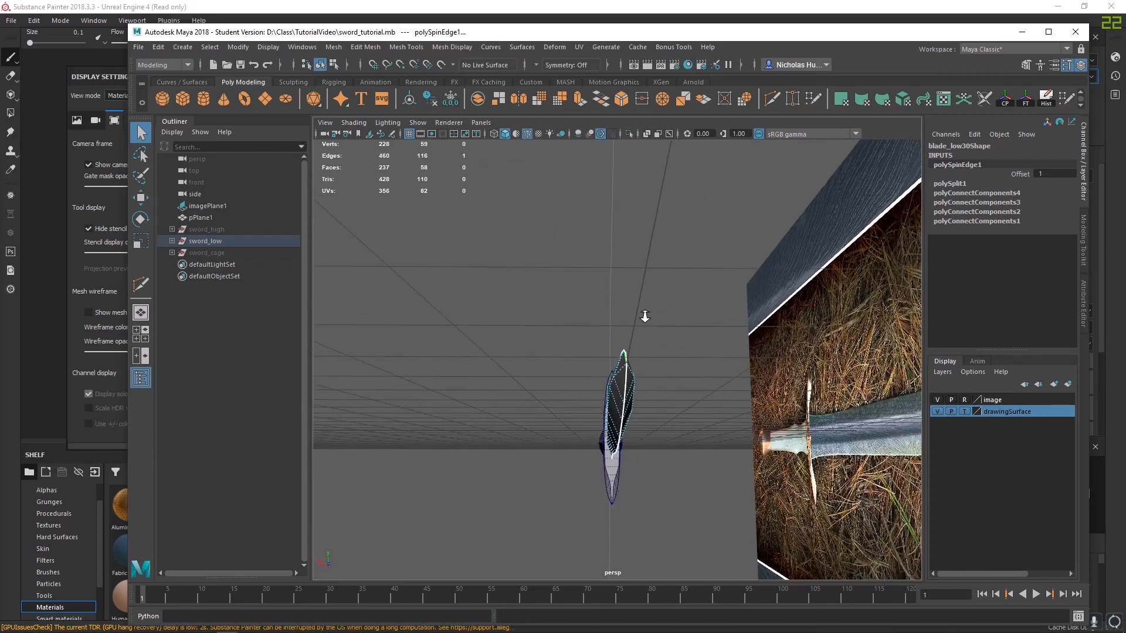
{"action": "scroll", "coordinate": [688, 357], "scroll_direction": "up", "scroll_amount": 4}
{"action": "left_click_drag", "start_coordinate": [688, 356], "coordinate": [727, 377], "text": "alt"}
{"action": "key", "text": "ctrl+z"}
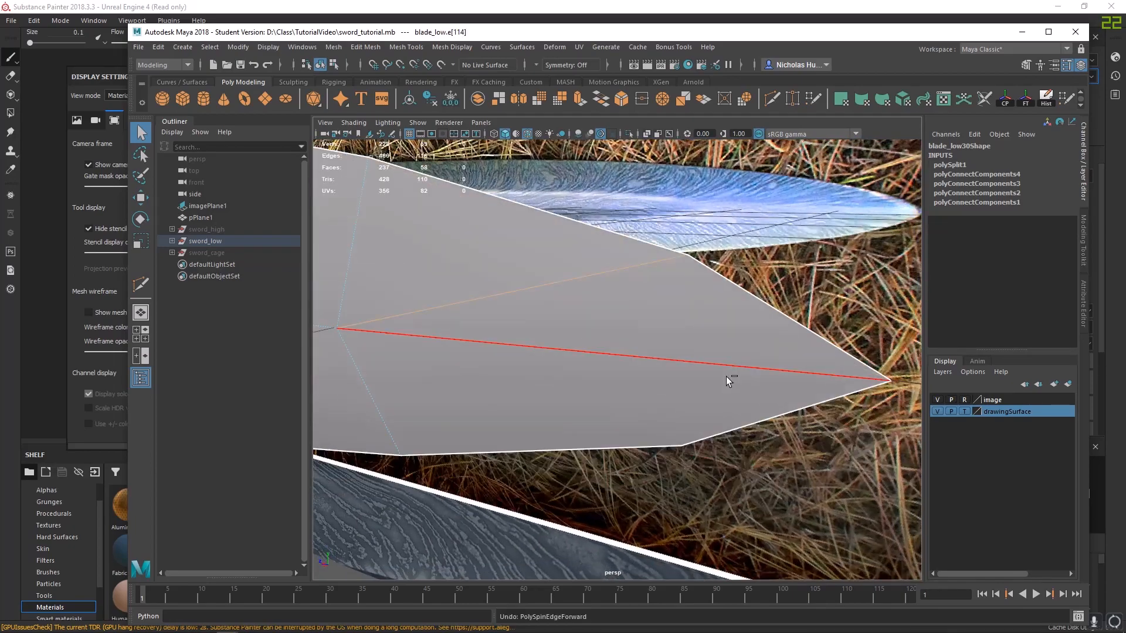
- Delete the stray edge on the opposite side of the low-poly blade's tip
{"action": "right_click_drag", "start_coordinate": [727, 379], "coordinate": [658, 359], "text": "alt"}
{"action": "left_click_drag", "start_coordinate": [659, 359], "coordinate": [511, 344], "text": "alt"}
{"action": "right_click_drag", "start_coordinate": [510, 344], "coordinate": [596, 396], "text": "alt"}
{"action": "left_click_drag", "start_coordinate": [595, 396], "coordinate": [636, 396], "text": "alt"}
{"action": "right_click_drag", "start_coordinate": [668, 371], "coordinate": [610, 385], "text": "shift"}
{"action": "left_click_drag", "start_coordinate": [653, 375], "coordinate": [676, 345], "text": "alt"}
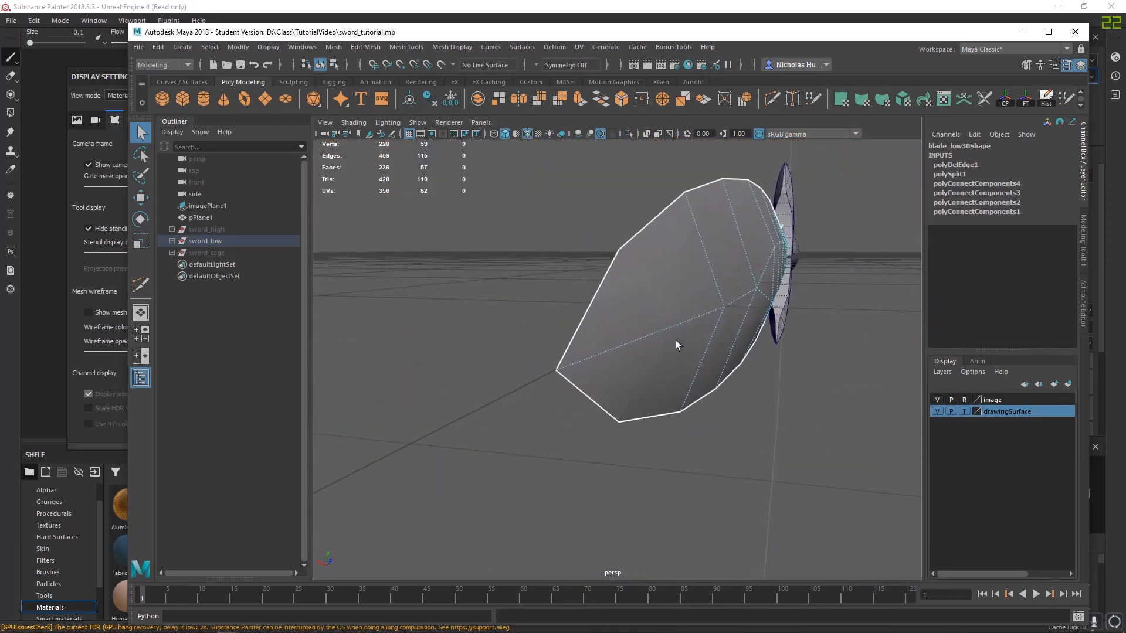
- Switch to Substance Painter and examine the jagged baked edges around the blade tip
{"action": "left_click", "coordinate": [572, 5]}
{"action": "mouse_move", "coordinate": [568, 246]}
{"action": "left_mouse_down", "text": "alt"}
{"action": "mouse_move", "coordinate": [531, 253]}
{"action": "mouse_move", "coordinate": [540, 215]}
{"action": "mouse_move", "coordinate": [596, 273]}
{"action": "mouse_move", "coordinate": [412, 225]}
{"action": "left_mouse_up", "text": "alt"}
{"action": "left_click_drag", "start_coordinate": [601, 212], "coordinate": [680, 227], "text": "alt"}
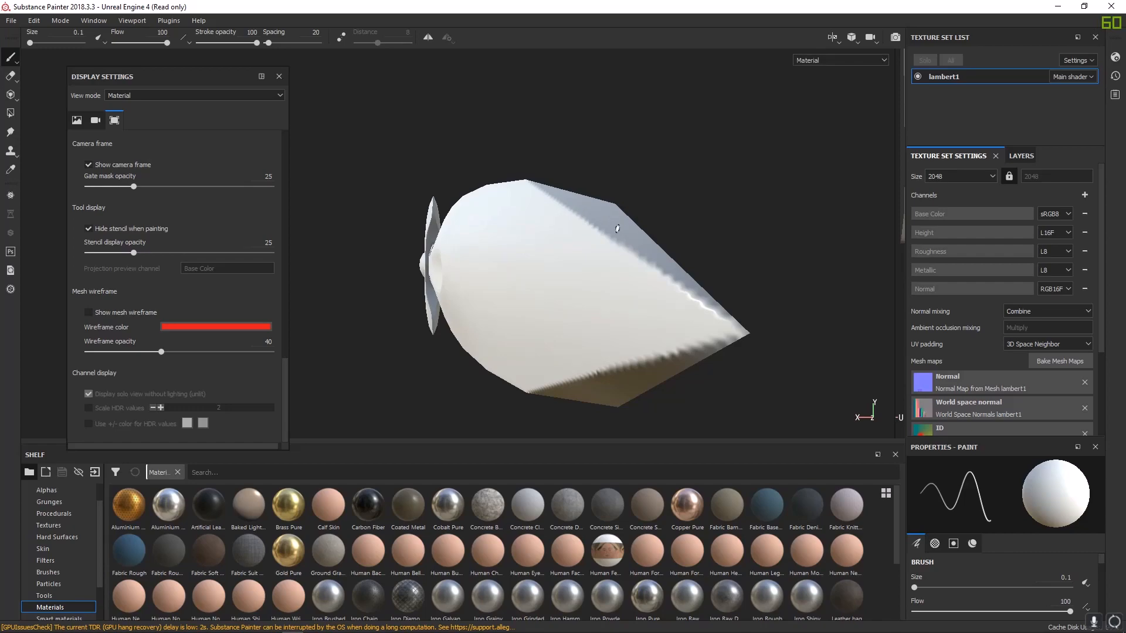
{"action": "left_click_drag", "start_coordinate": [603, 216], "coordinate": [673, 226], "text": "alt"}
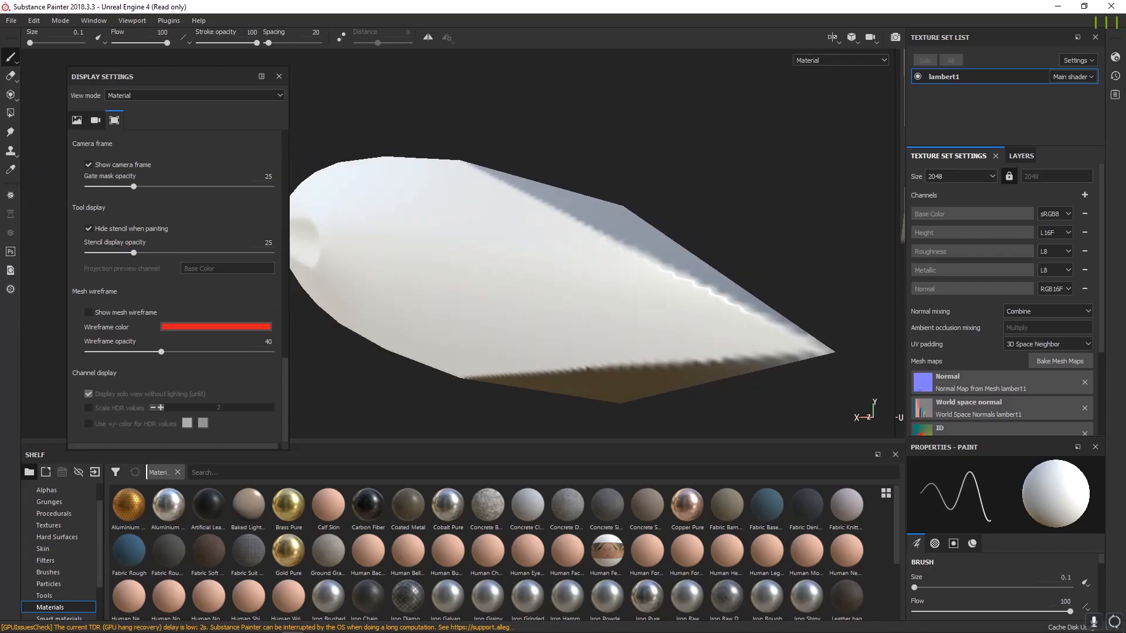
{"action": "mouse_move", "coordinate": [235, 628]}
- Switch to Maya and use Multi-Cut to add an edge from the ridge vertex to the lower outline vertex at the blade tip
{"action": "left_click", "coordinate": [299, 566]}
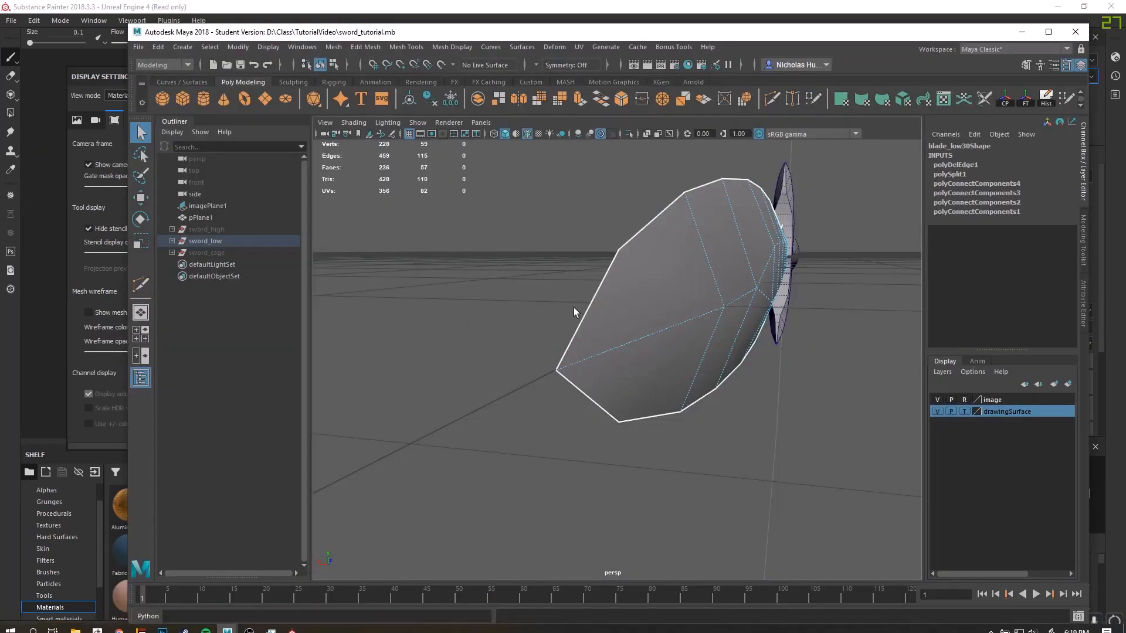
{"action": "left_click_drag", "start_coordinate": [573, 307], "coordinate": [759, 294], "text": "alt"}
{"action": "middle_click_drag", "start_coordinate": [548, 379], "coordinate": [610, 278], "text": "alt"}
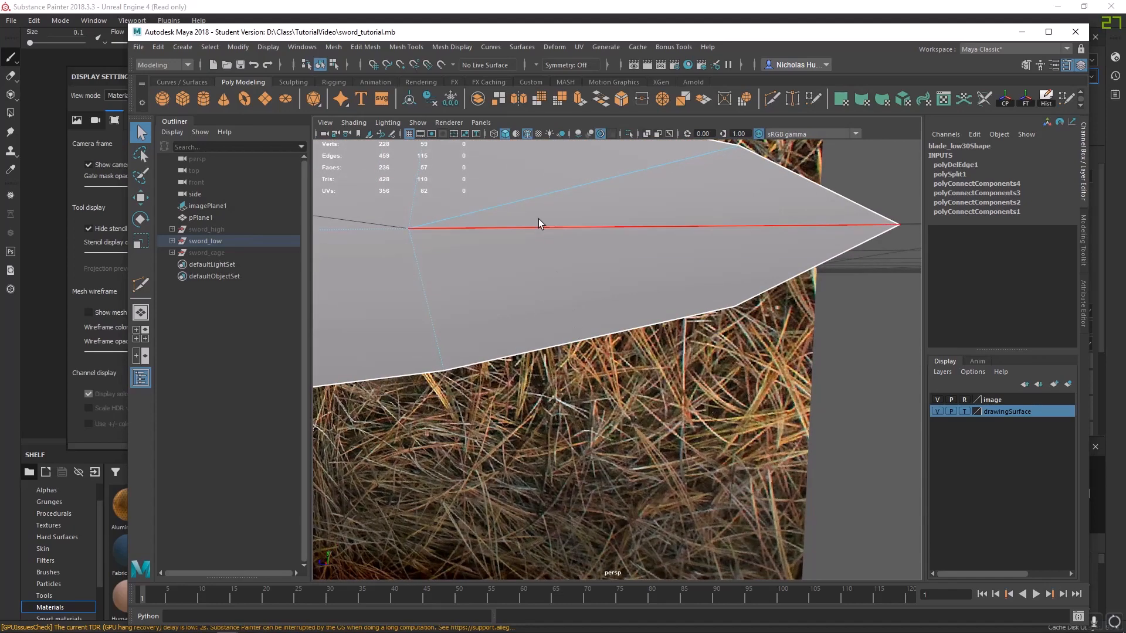
{"action": "right_click_drag", "start_coordinate": [488, 271], "coordinate": [518, 263]}
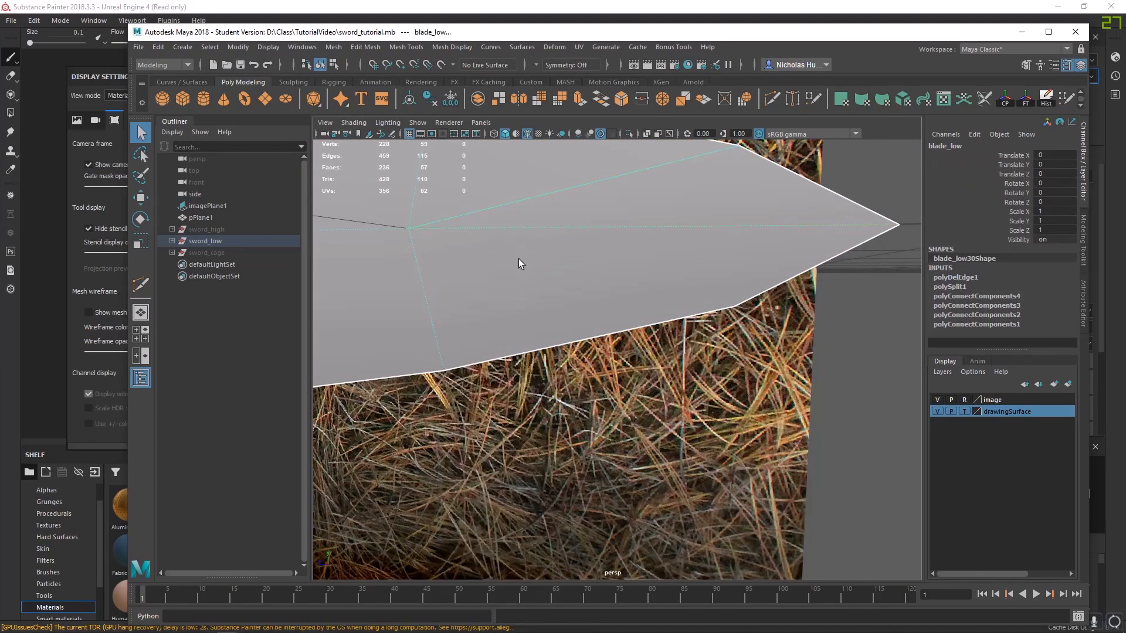
{"action": "left_click", "coordinate": [773, 98]}
{"action": "left_click", "coordinate": [409, 228]}
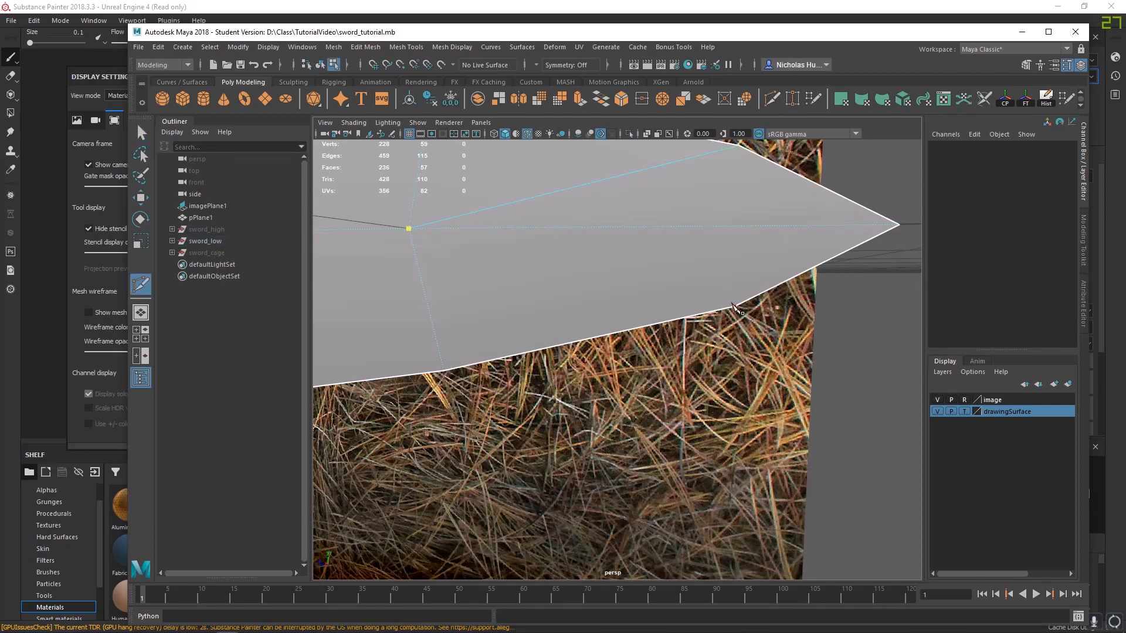
{"action": "left_click", "coordinate": [734, 306]}
{"action": "right_click", "coordinate": [680, 257]}
- On the blade's opposite side, cut matching diagonal edges from the ridge vertex to both outline vertices near the tip
{"action": "left_click_drag", "start_coordinate": [696, 271], "coordinate": [522, 249], "text": "alt"}
{"action": "scroll", "coordinate": [599, 263], "scroll_direction": "down", "scroll_amount": 6}
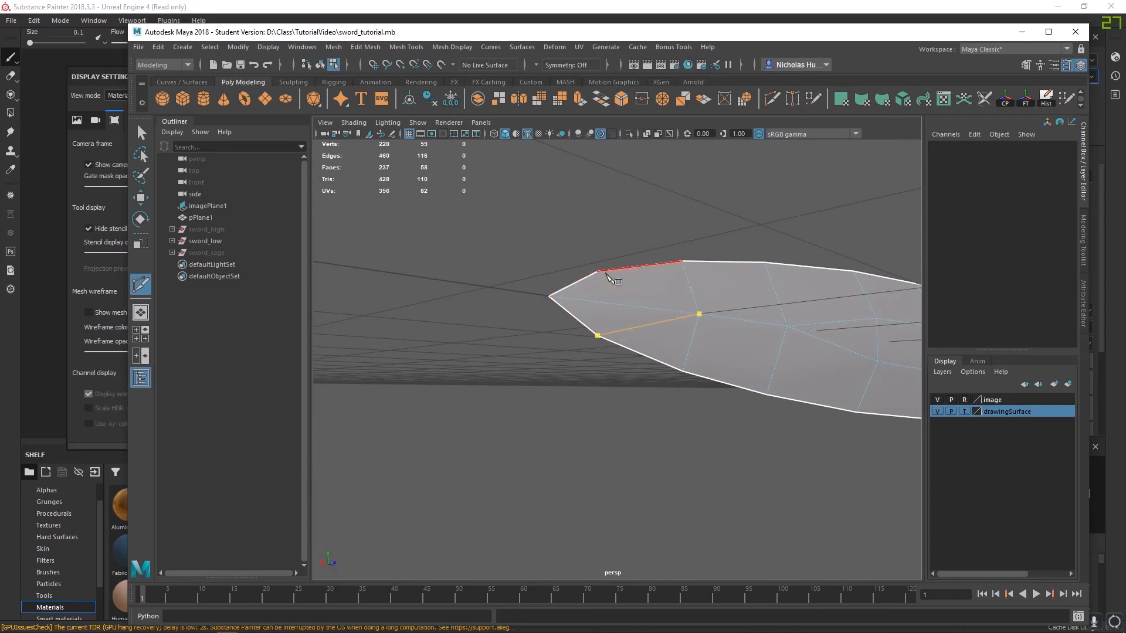
{"action": "right_click_drag", "start_coordinate": [645, 302], "coordinate": [774, 389], "text": "alt"}
{"action": "middle_click_drag", "start_coordinate": [733, 253], "coordinate": [723, 371], "text": "alt"}
{"action": "key", "text": "q"}
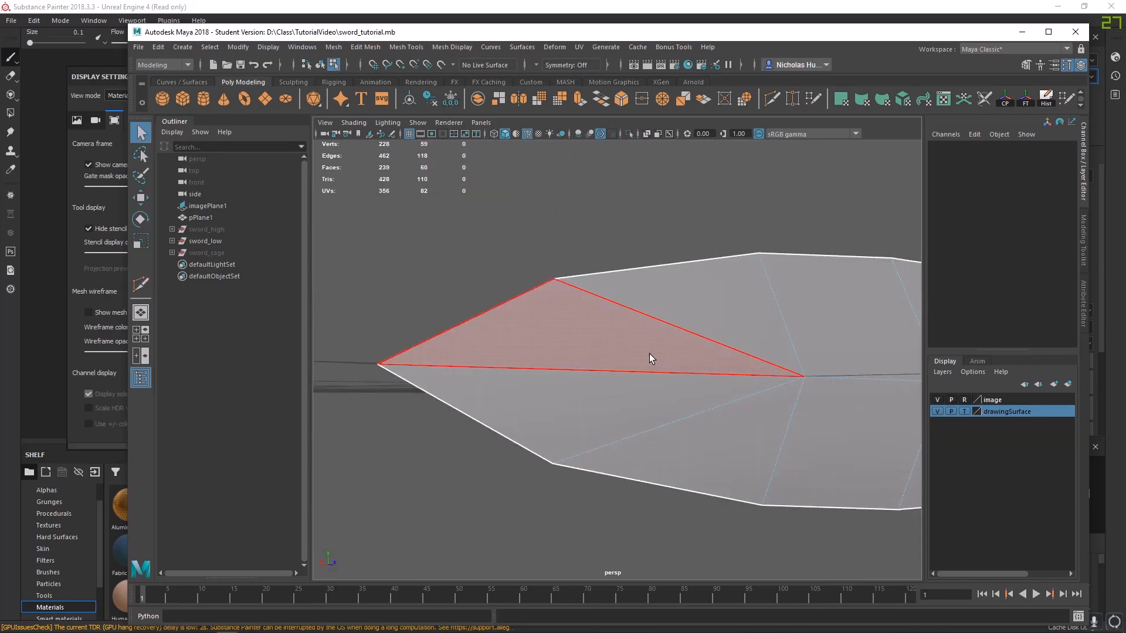
- Soften the upper diagonal edge at the blade tip and return the blade to object mode
{"action": "right_click_drag", "start_coordinate": [661, 319], "coordinate": [666, 390], "text": "alt"}
{"action": "left_click_drag", "start_coordinate": [666, 390], "coordinate": [847, 394], "text": "alt"}
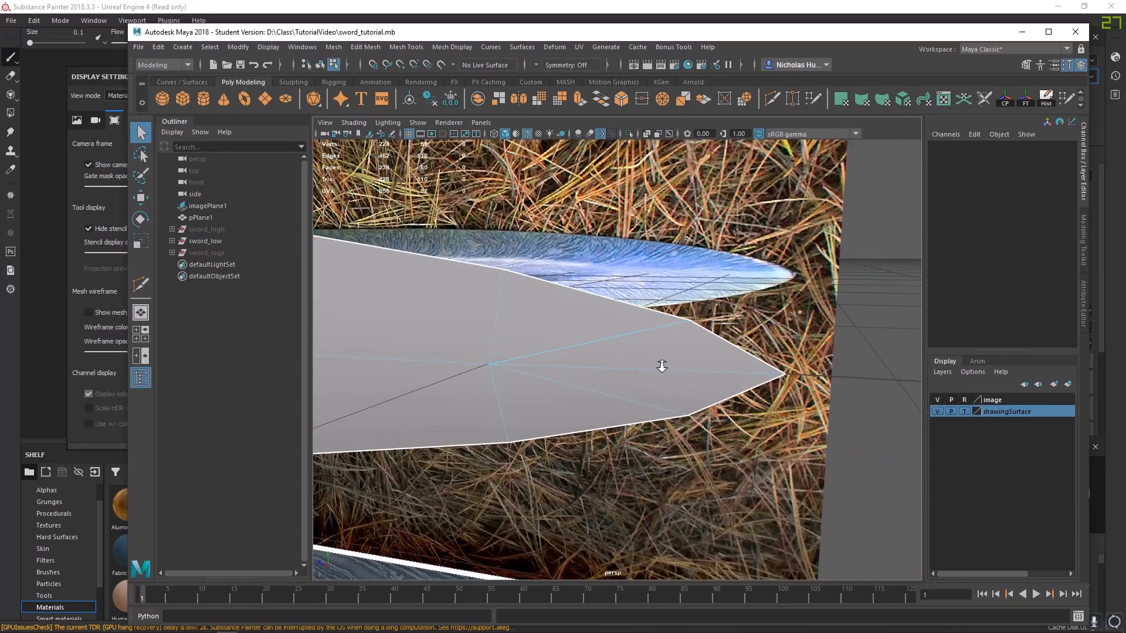
{"action": "right_click_drag", "start_coordinate": [661, 366], "coordinate": [728, 422], "text": "alt"}
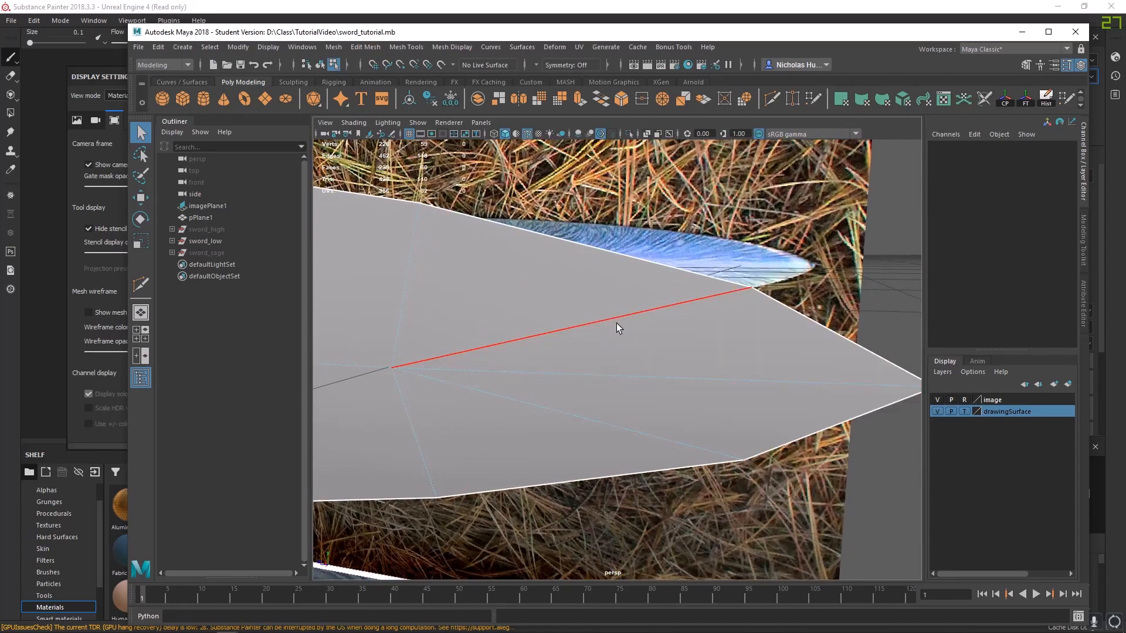
{"action": "right_click_drag", "start_coordinate": [617, 322], "coordinate": [612, 264]}
{"action": "left_click", "coordinate": [599, 315]}
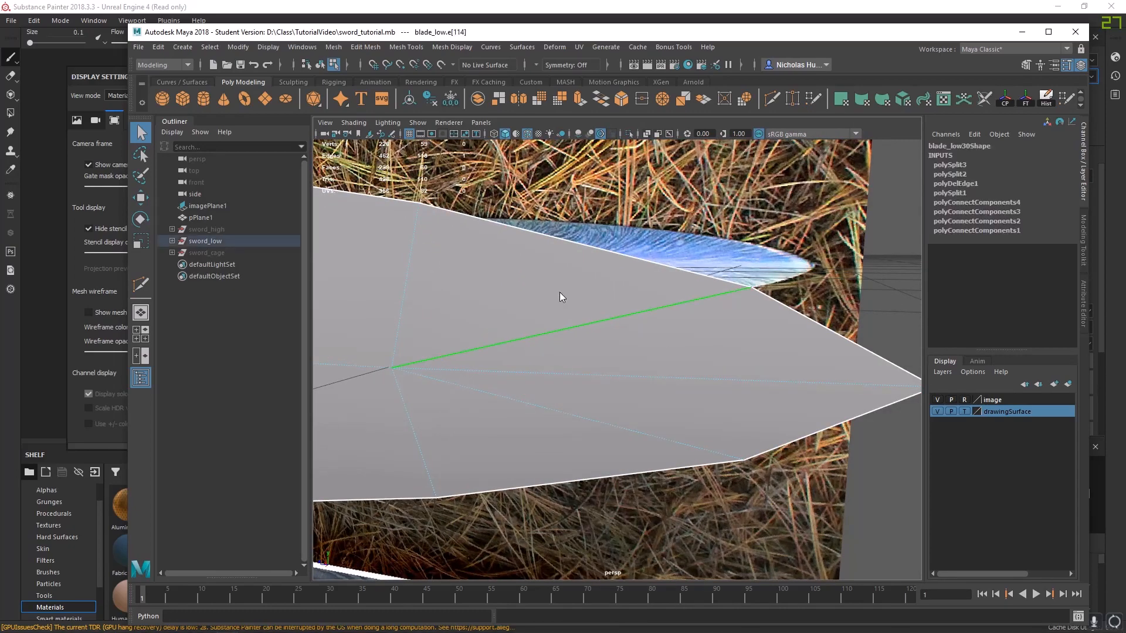
{"action": "right_click_drag", "start_coordinate": [559, 292], "coordinate": [657, 329], "text": "shift"}
{"action": "right_click_drag", "start_coordinate": [718, 370], "coordinate": [719, 281], "text": "alt"}
{"action": "left_click_drag", "start_coordinate": [658, 379], "coordinate": [631, 391], "text": "alt"}
{"action": "right_click_drag", "start_coordinate": [630, 391], "coordinate": [633, 391], "text": "alt"}
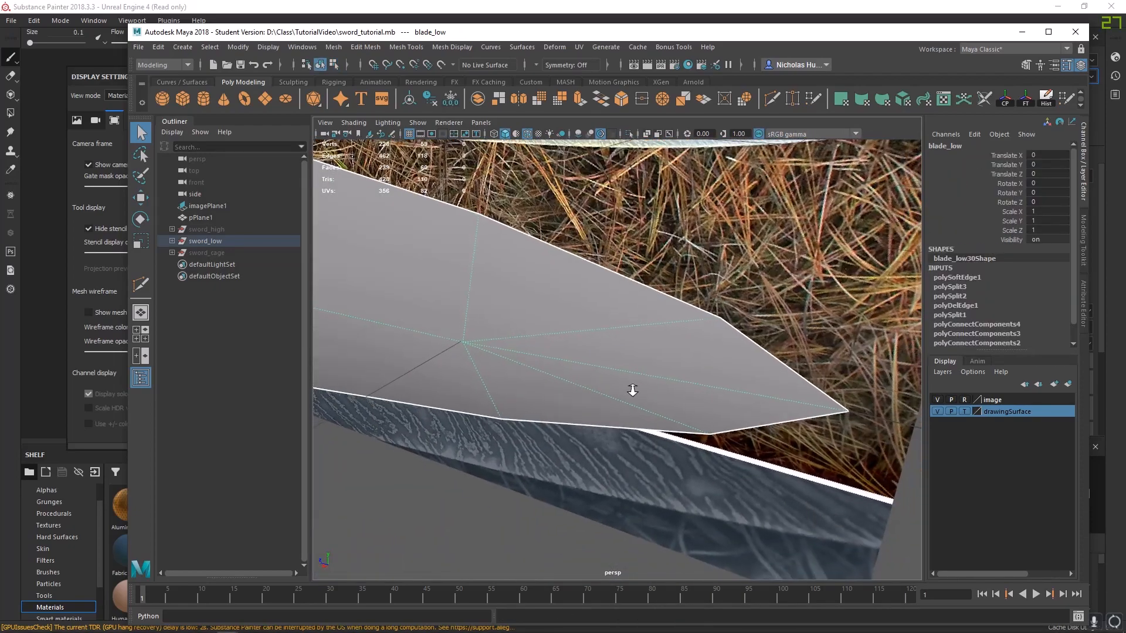
- Examine the blade tip's new edges from several angles and view the whole low-poly sword
{"action": "left_click_drag", "start_coordinate": [633, 391], "coordinate": [604, 363], "text": "alt"}
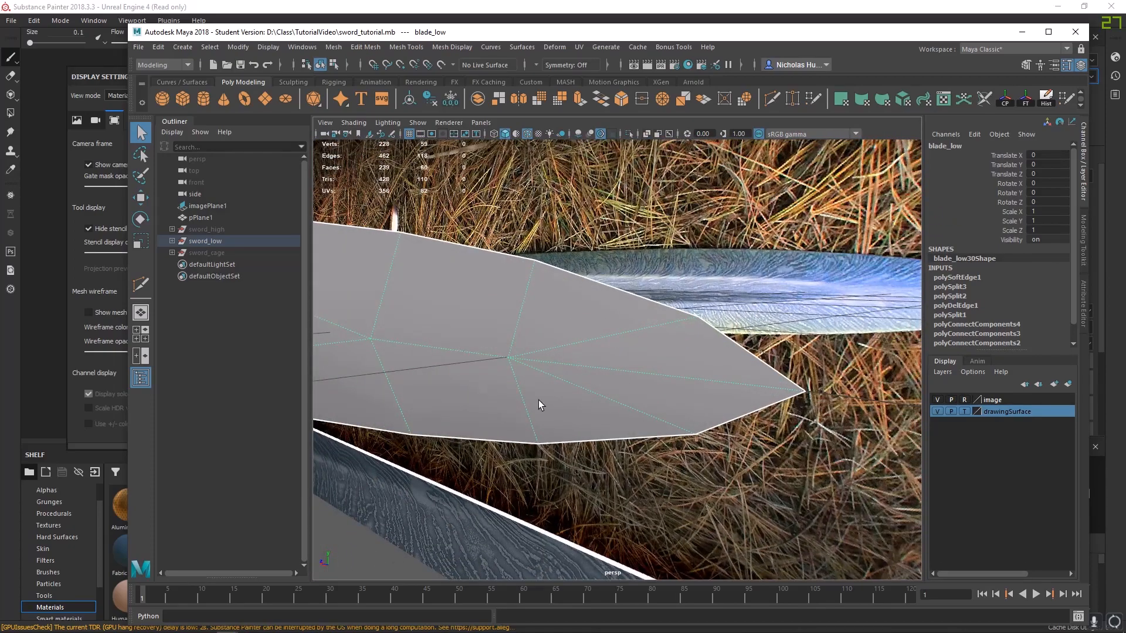
{"action": "mouse_move", "coordinate": [484, 358]}
{"action": "left_mouse_down", "text": "alt"}
{"action": "mouse_move", "coordinate": [525, 356]}
{"action": "mouse_move", "coordinate": [479, 358]}
{"action": "left_mouse_up", "text": "alt"}
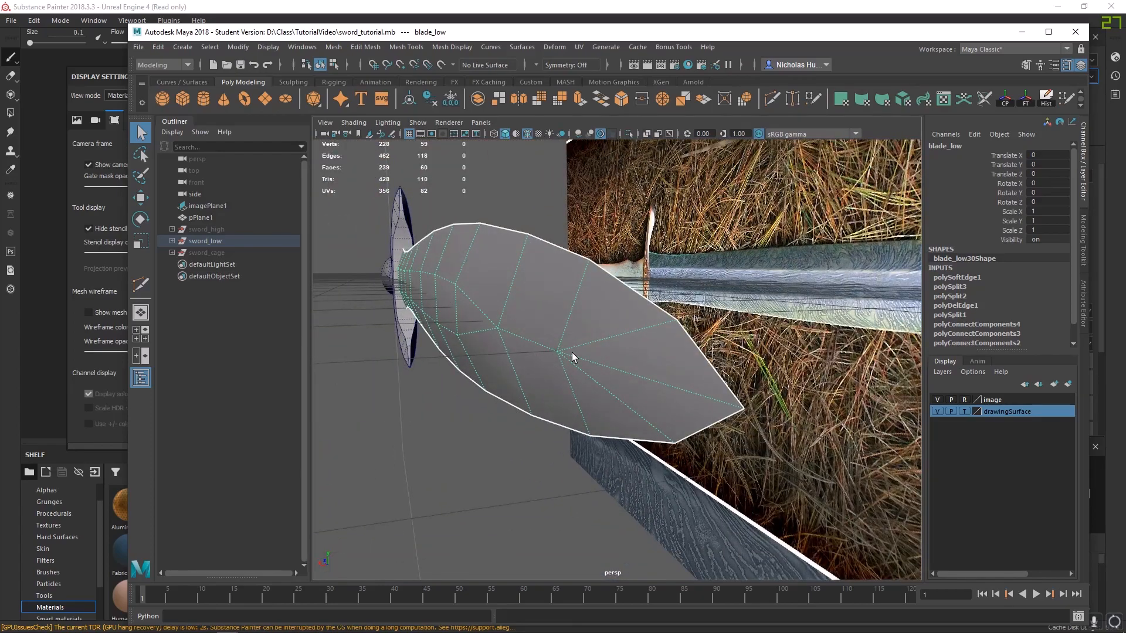
{"action": "left_click_drag", "start_coordinate": [572, 353], "coordinate": [559, 324], "text": "alt"}
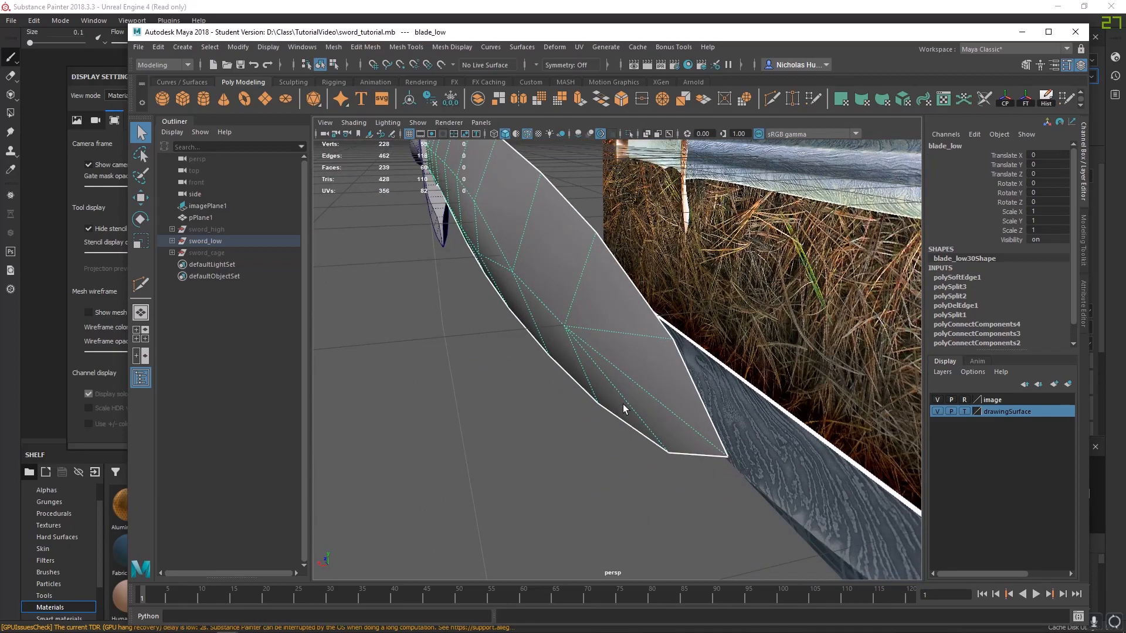
{"action": "left_click_drag", "start_coordinate": [623, 403], "coordinate": [583, 332], "text": "alt"}
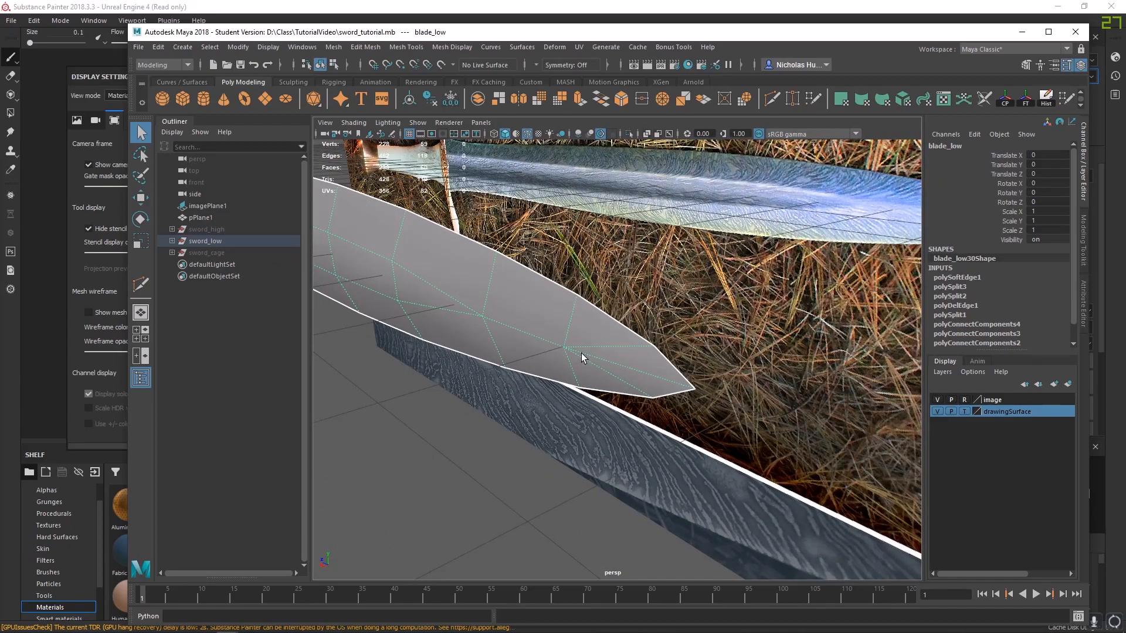
{"action": "left_click_drag", "start_coordinate": [573, 334], "coordinate": [608, 336], "text": "alt"}
{"action": "right_click_drag", "start_coordinate": [608, 336], "coordinate": [422, 312], "text": "alt"}
{"action": "left_click_drag", "start_coordinate": [423, 311], "coordinate": [463, 305], "text": "alt"}
{"action": "middle_click_drag", "start_coordinate": [463, 305], "coordinate": [706, 328], "text": "alt"}
{"action": "right_click_drag", "start_coordinate": [707, 328], "coordinate": [528, 343], "text": "alt"}
{"action": "left_click_drag", "start_coordinate": [731, 338], "coordinate": [556, 369], "text": "alt"}
{"action": "middle_click_drag", "start_coordinate": [556, 369], "coordinate": [583, 354], "text": "alt"}
{"action": "right_click_drag", "start_coordinate": [583, 354], "coordinate": [610, 354], "text": "alt"}
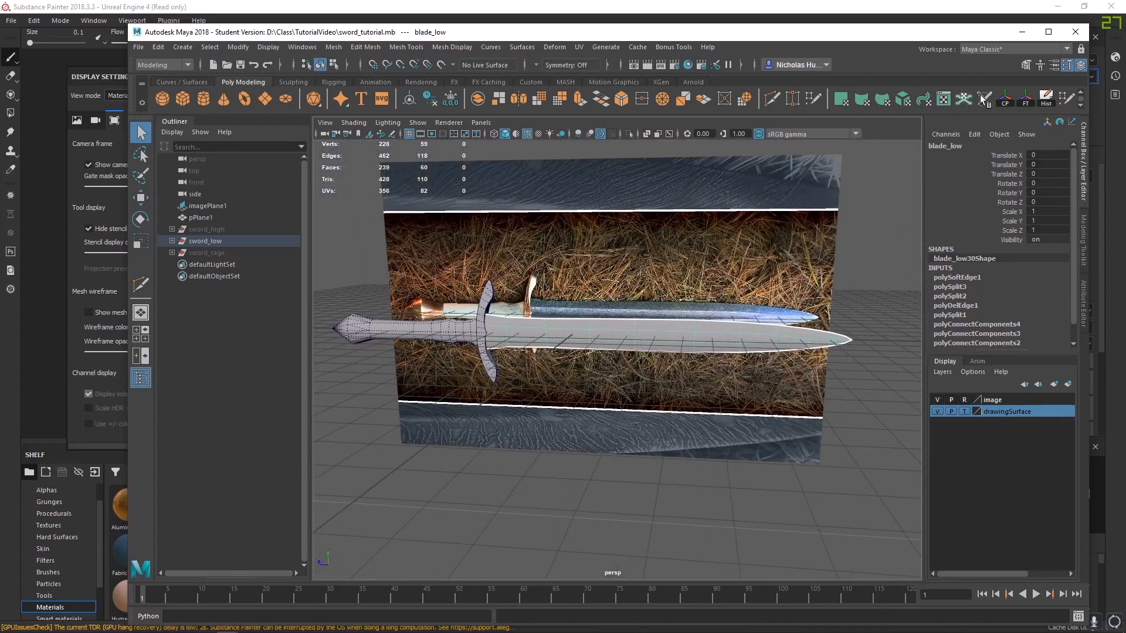
- Delete the low-poly blade's construction history and remove the old hidden sword_cage group
{"action": "left_click", "coordinate": [1044, 98]}
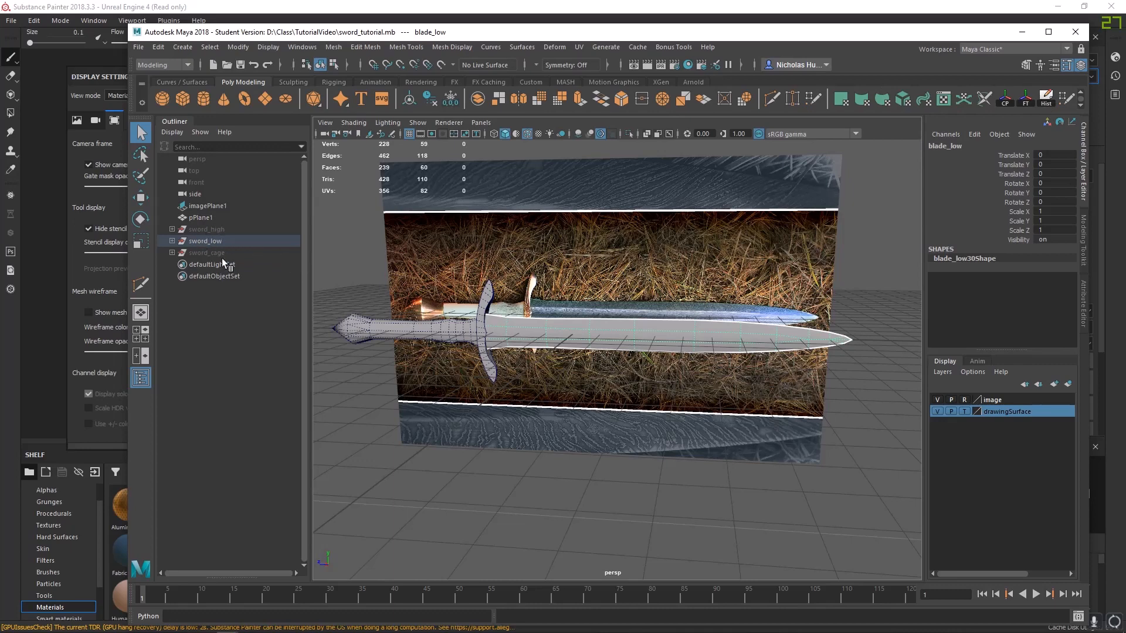
{"action": "left_click", "coordinate": [202, 252]}
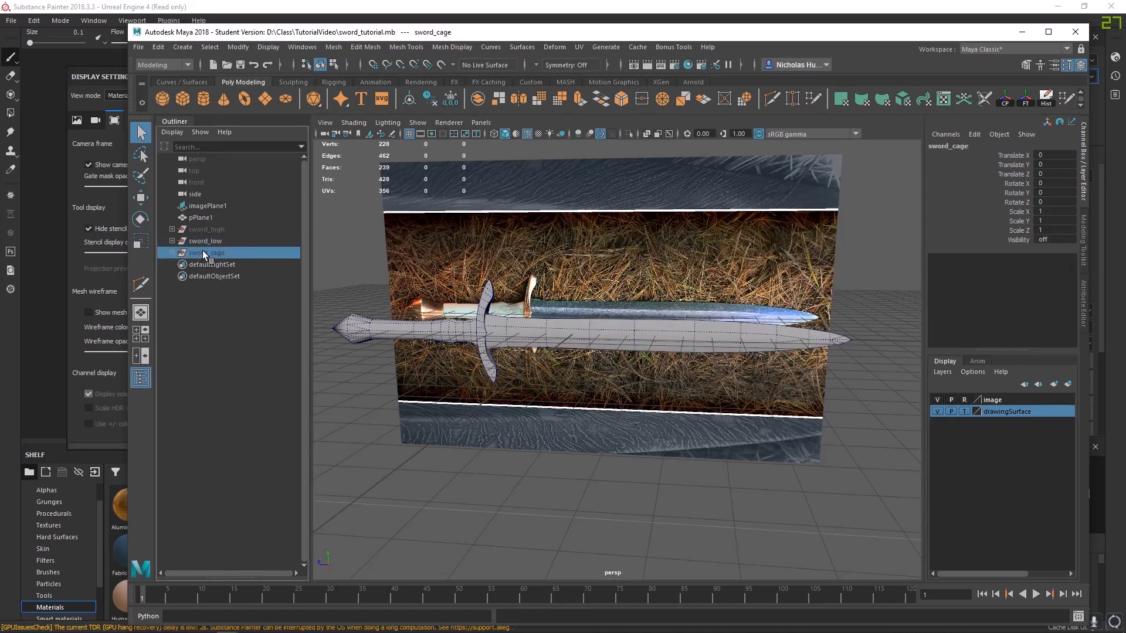
{"action": "double_click", "coordinate": [219, 252]}
{"action": "double_click", "coordinate": [220, 252]}
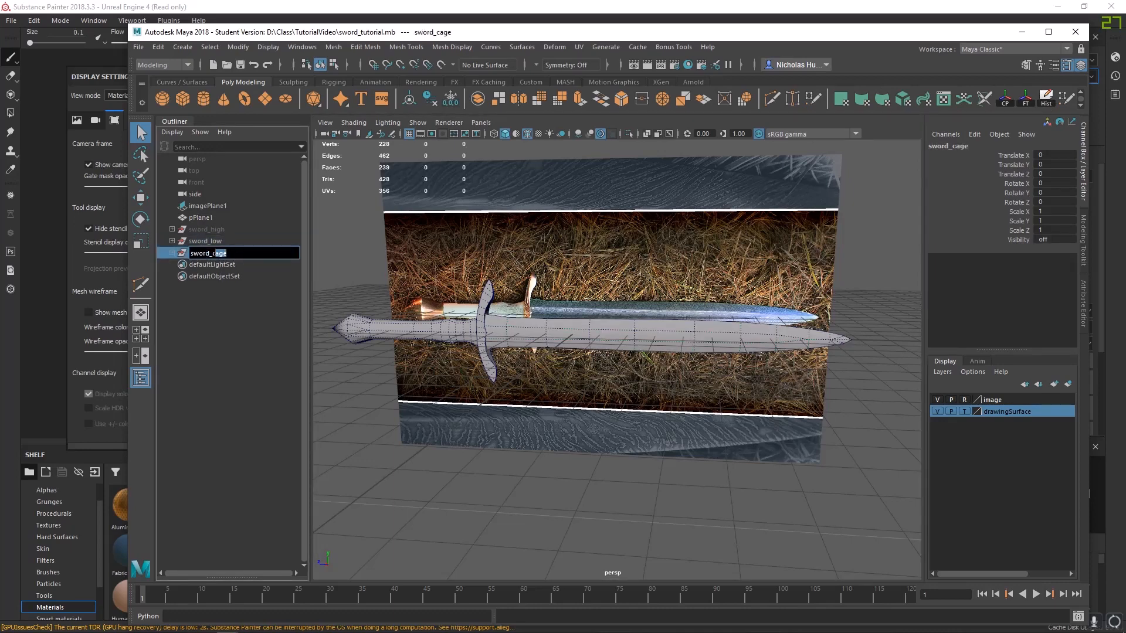
{"action": "left_click_drag", "start_coordinate": [226, 253], "coordinate": [188, 255]}
{"action": "key", "text": "Return"}
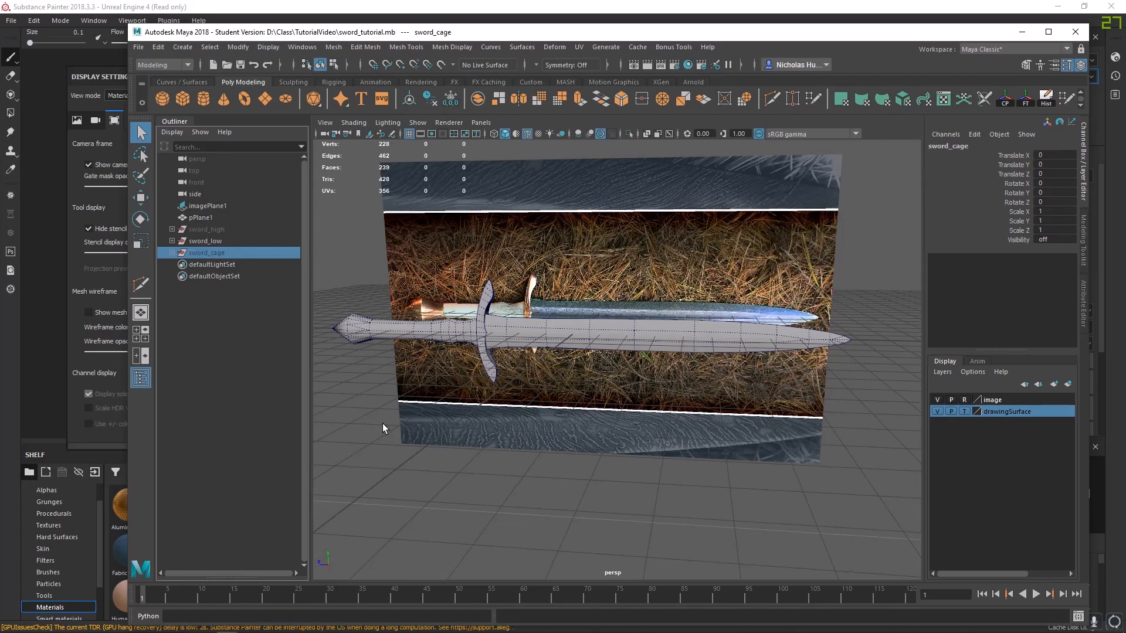
{"action": "left_click", "coordinate": [382, 423]}
{"action": "left_click", "coordinate": [190, 253]}
{"action": "key", "text": "Delete"}
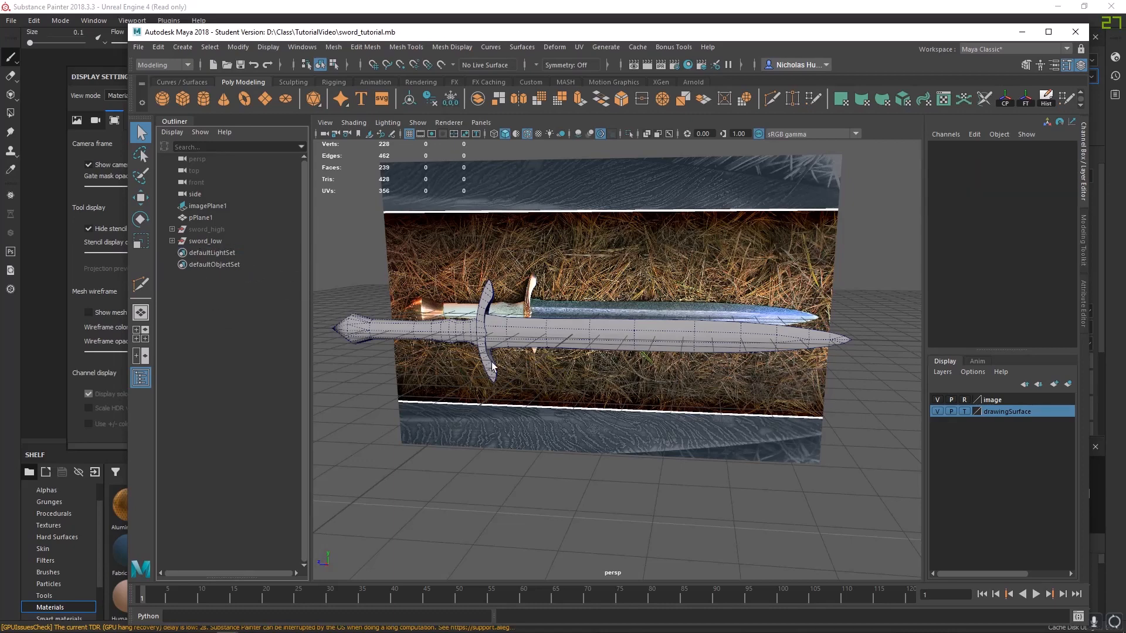
- Duplicate the sword_low group and hide the original
{"action": "left_click", "coordinate": [195, 242]}
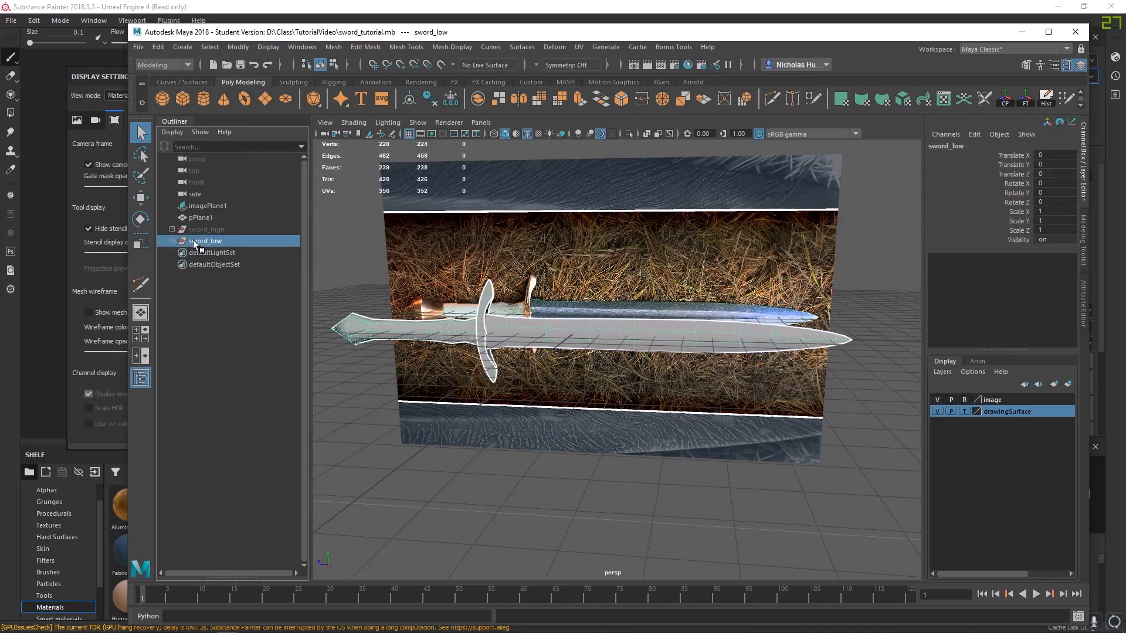
{"action": "key", "text": "ctrl+d"}
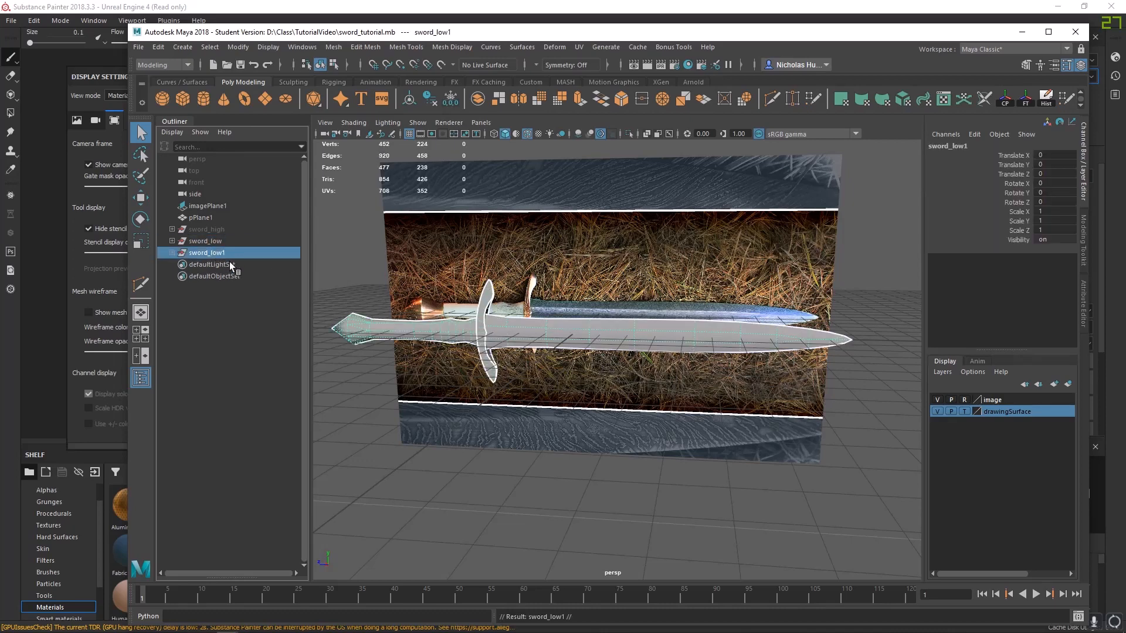
{"action": "left_click", "coordinate": [220, 241]}
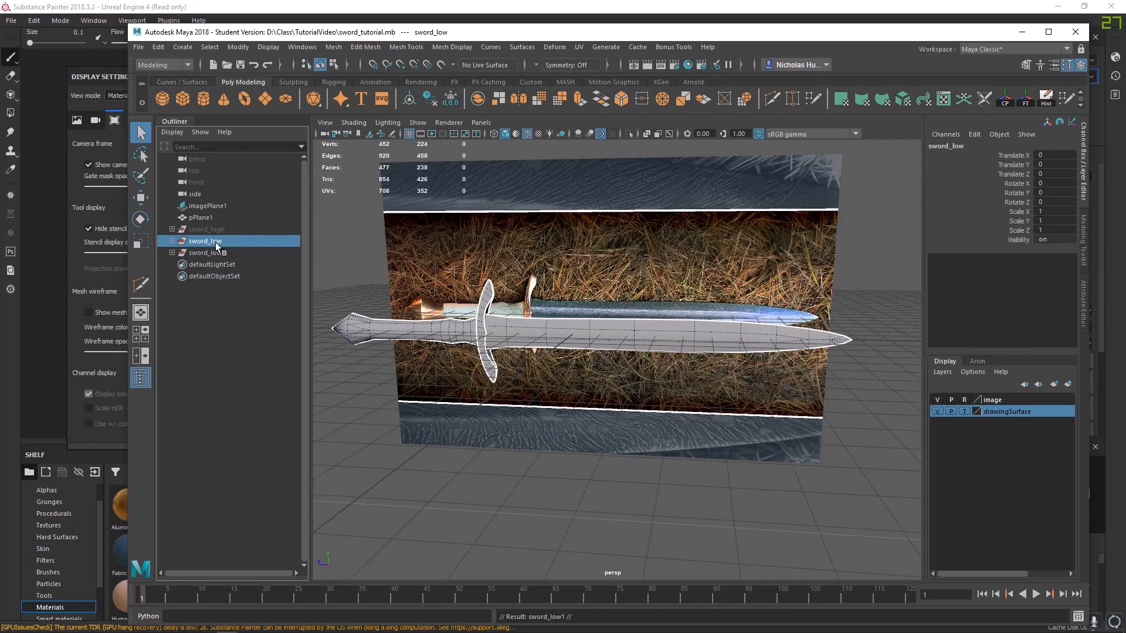
{"action": "key", "text": "ctrl+h"}
- Select all vertices of the crossguard, hilt and blade meshes in the duplicated sword_low1 group
{"action": "left_click", "coordinate": [214, 251]}
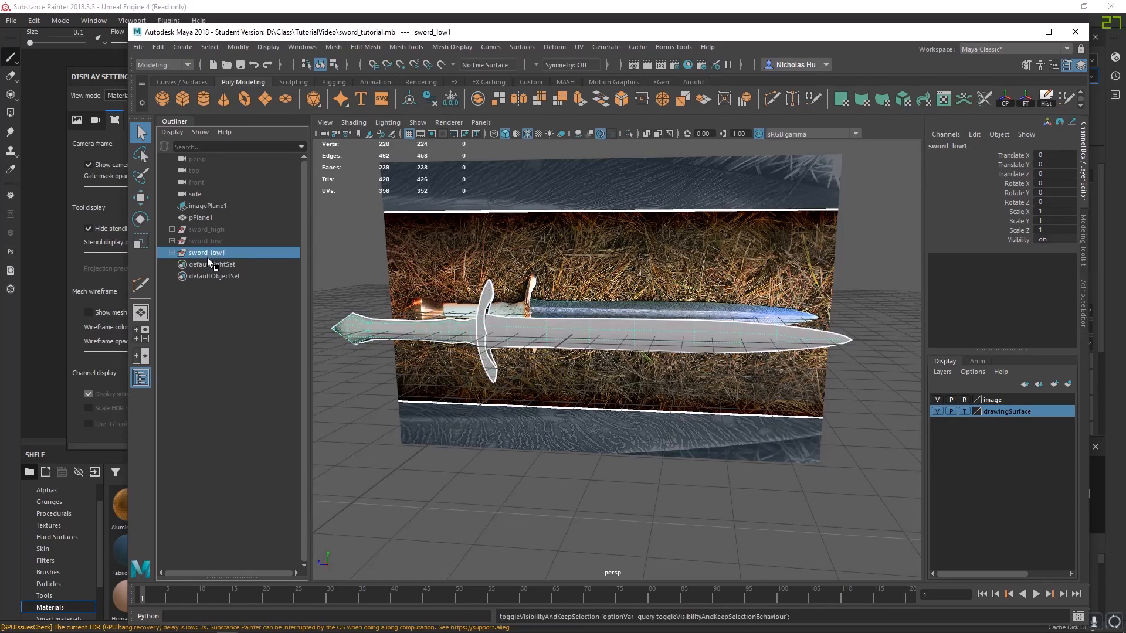
{"action": "left_click", "coordinate": [175, 252]}
{"action": "left_click_drag", "start_coordinate": [501, 328], "coordinate": [508, 332], "text": "alt"}
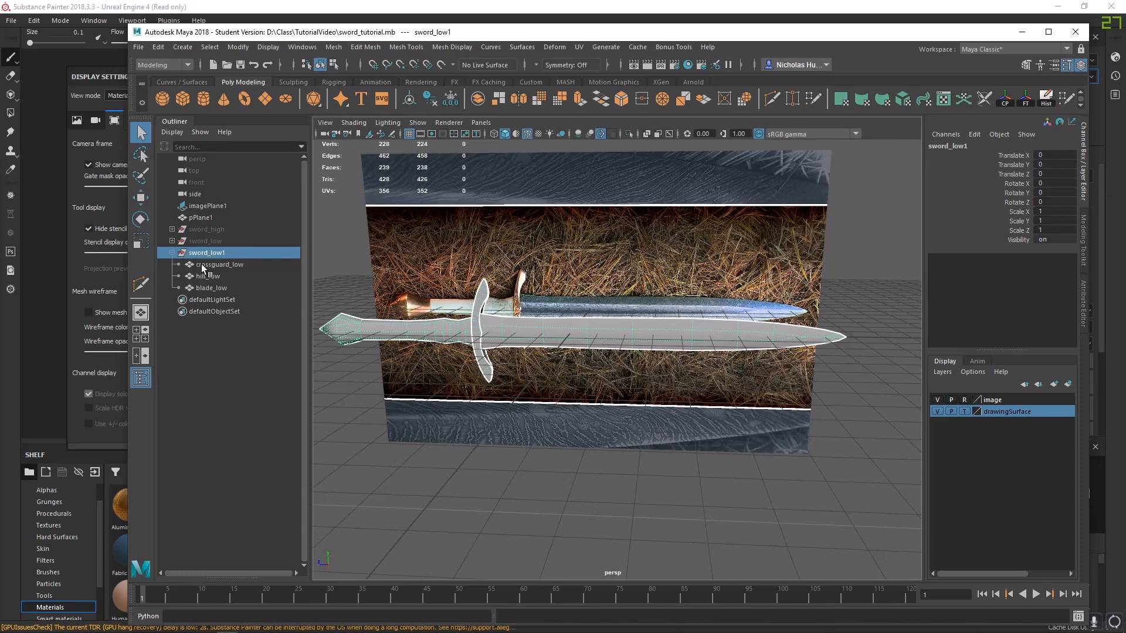
{"action": "left_click", "coordinate": [202, 266]}
{"action": "left_click", "coordinate": [204, 275], "text": "ctrl"}
{"action": "left_click", "coordinate": [210, 287], "text": "ctrl"}
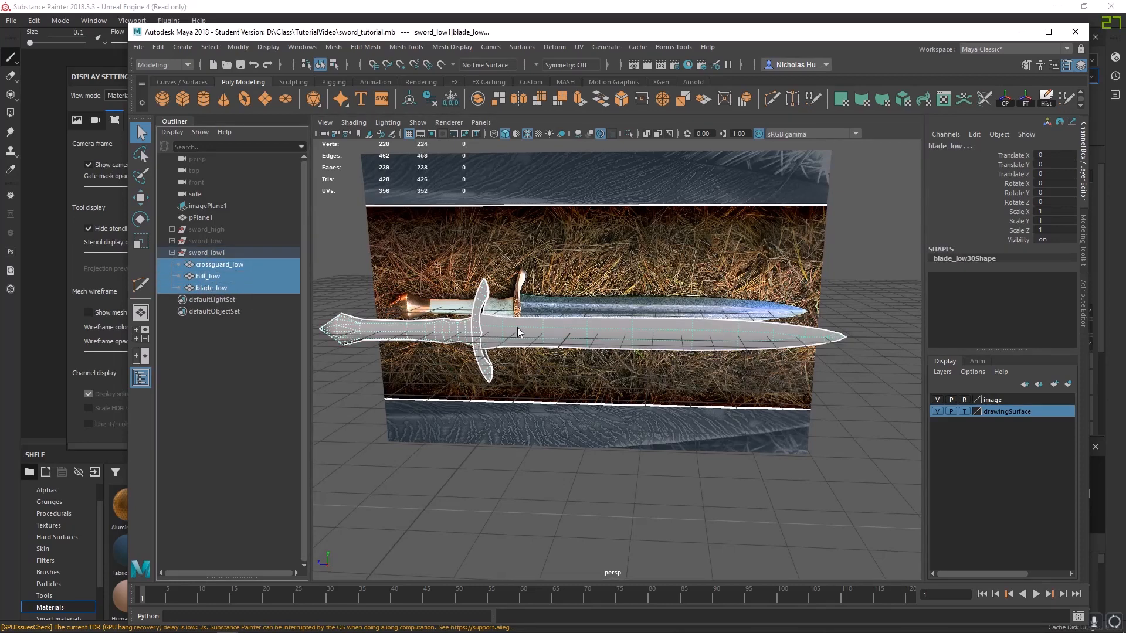
{"action": "right_click_drag", "start_coordinate": [517, 327], "coordinate": [461, 307]}
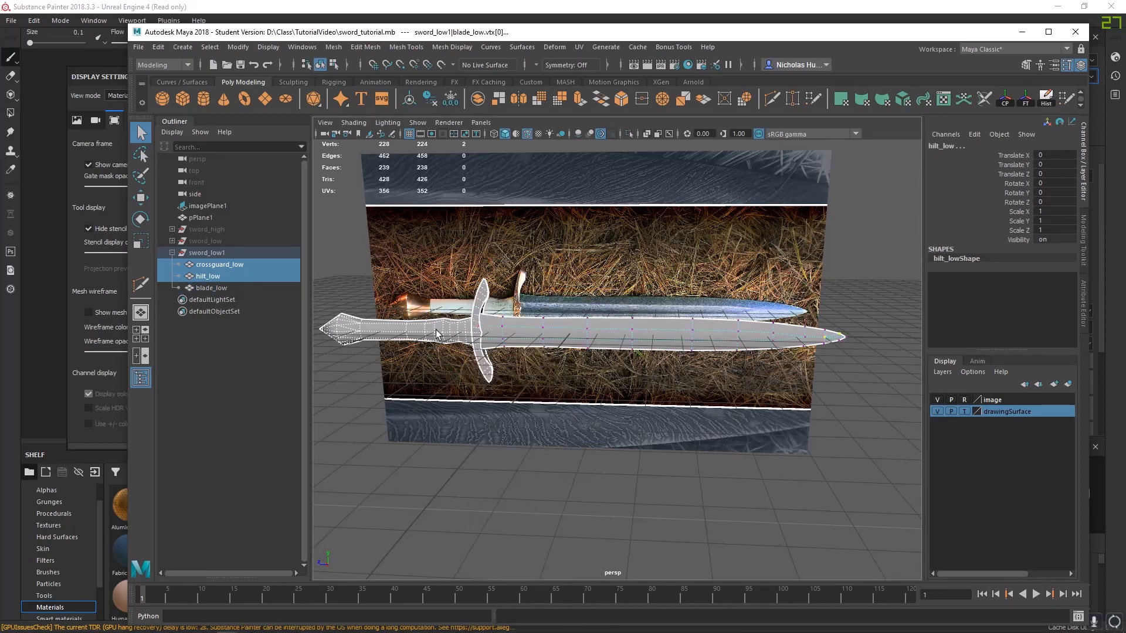
{"action": "left_click", "coordinate": [233, 267]}
{"action": "left_click", "coordinate": [217, 278], "text": "ctrl"}
{"action": "left_click", "coordinate": [213, 289], "text": "ctrl"}
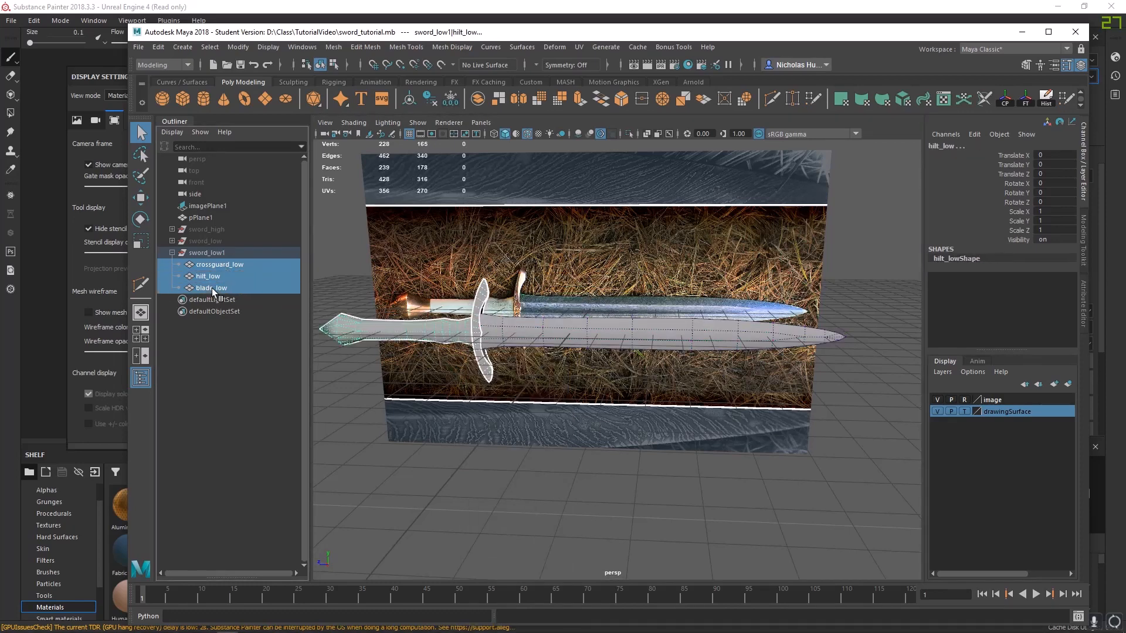
{"action": "right_click_drag", "start_coordinate": [356, 276], "coordinate": [305, 274]}
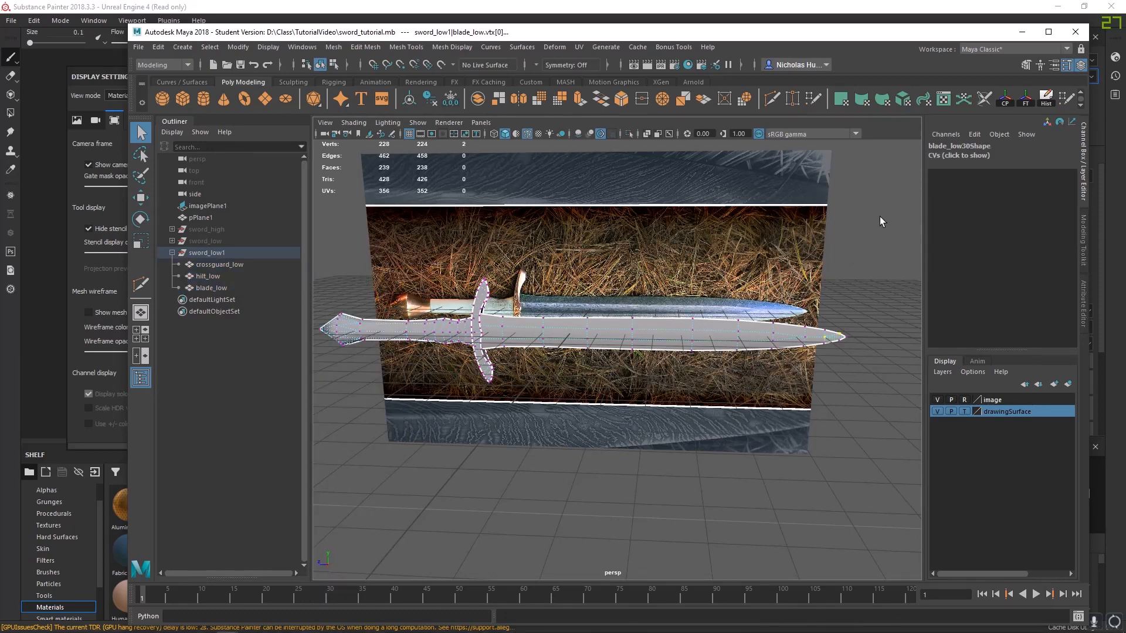
{"action": "left_click_drag", "start_coordinate": [889, 194], "coordinate": [294, 435]}
- Set the Move tool's axis orientation to Normal
{"action": "left_click_drag", "start_coordinate": [1125, 111], "coordinate": [706, 189]}
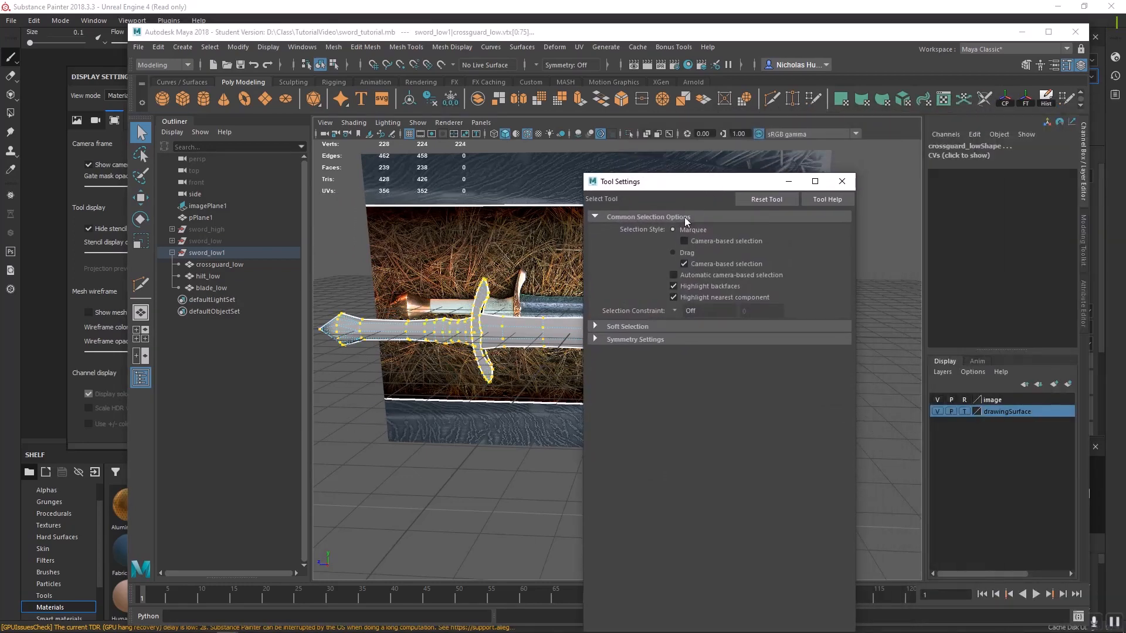
{"action": "left_click", "coordinate": [141, 198]}
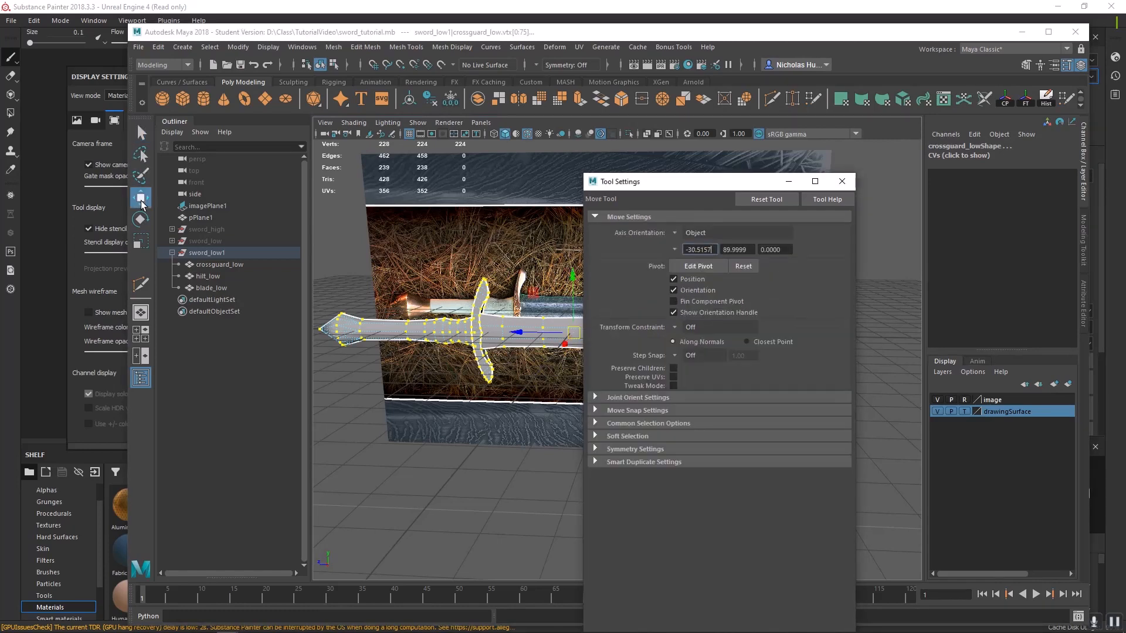
{"action": "left_click", "coordinate": [691, 236]}
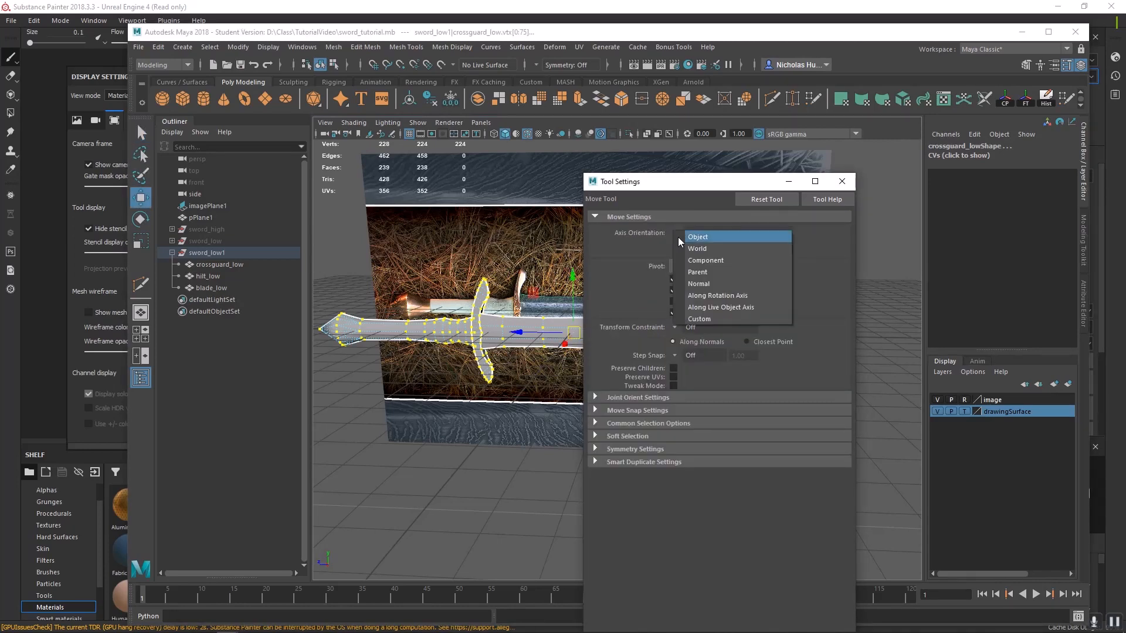
{"action": "left_click", "coordinate": [708, 284]}
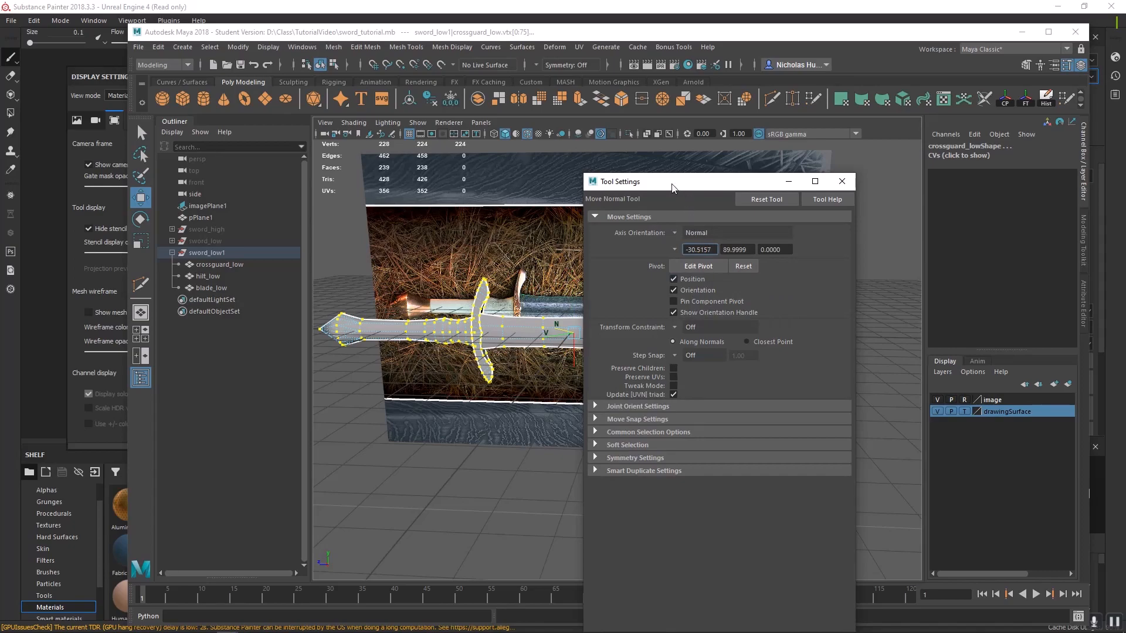
{"action": "left_click", "coordinate": [842, 181]}
- Push the selected vertices of the duplicated sword slightly outward along their normals to form a bake cage
{"action": "right_click_drag", "start_coordinate": [606, 334], "coordinate": [749, 389], "text": "alt"}
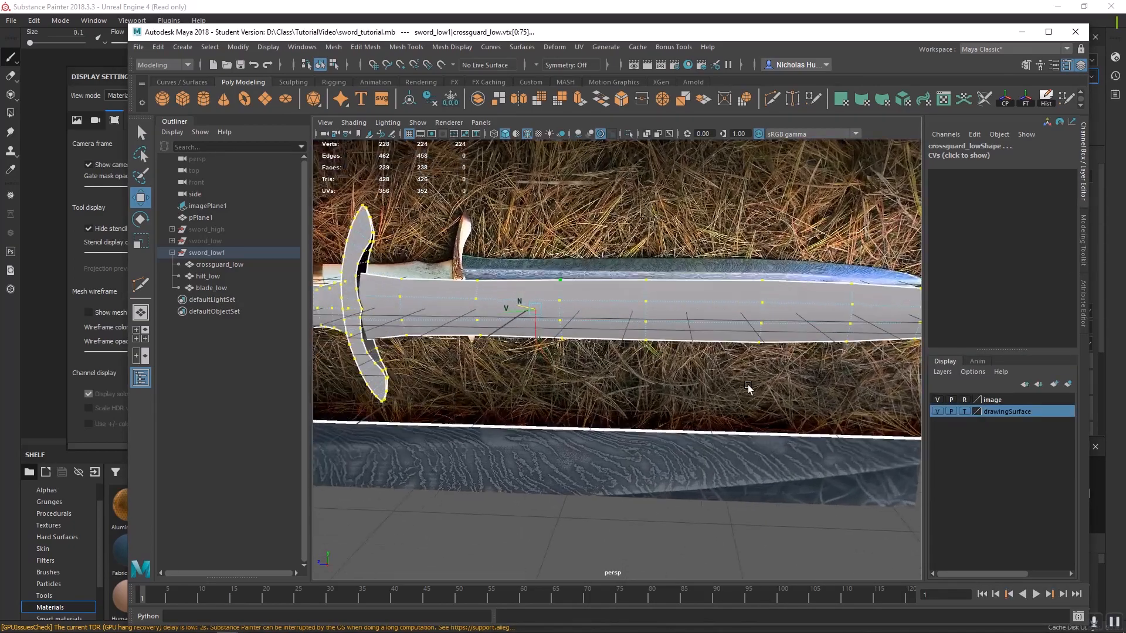
{"action": "left_click_drag", "start_coordinate": [749, 389], "coordinate": [576, 356], "text": "alt"}
{"action": "middle_click_drag", "start_coordinate": [577, 356], "coordinate": [686, 379], "text": "alt"}
{"action": "right_click_drag", "start_coordinate": [686, 379], "coordinate": [722, 377], "text": "alt"}
{"action": "left_click_drag", "start_coordinate": [563, 320], "coordinate": [578, 325]}
{"action": "right_click_drag", "start_coordinate": [679, 338], "coordinate": [586, 323], "text": "alt"}
{"action": "left_click_drag", "start_coordinate": [586, 322], "coordinate": [427, 314], "text": "alt"}
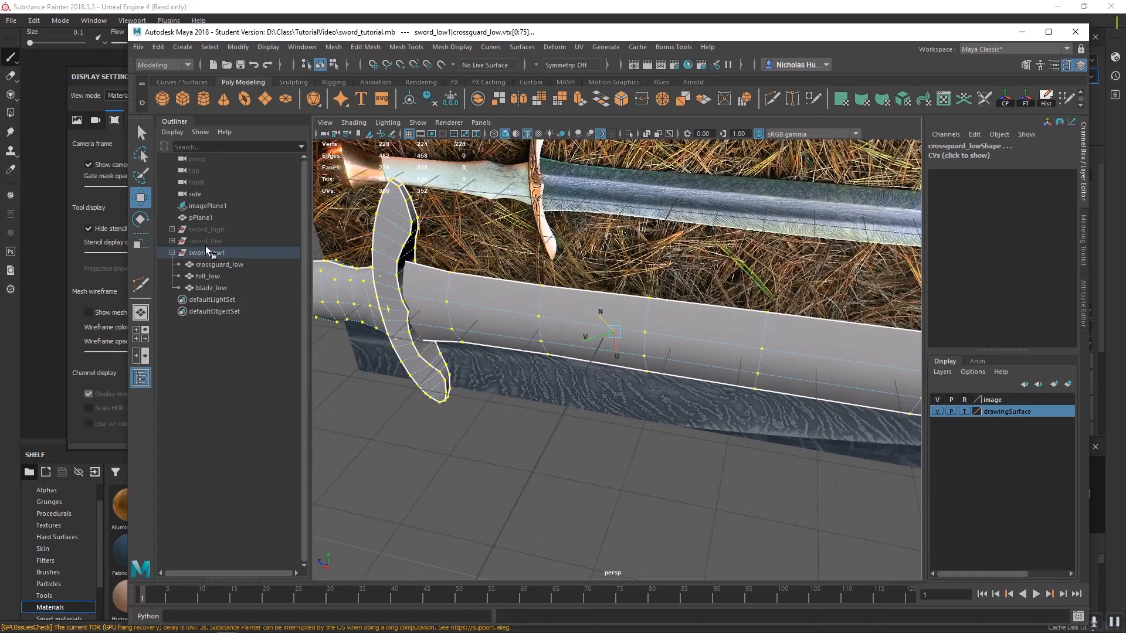
- Unhide sword_high and examine whether the enlarged copy encloses it along the blade, tip, pommel and crossguard
{"action": "left_click", "coordinate": [207, 231]}
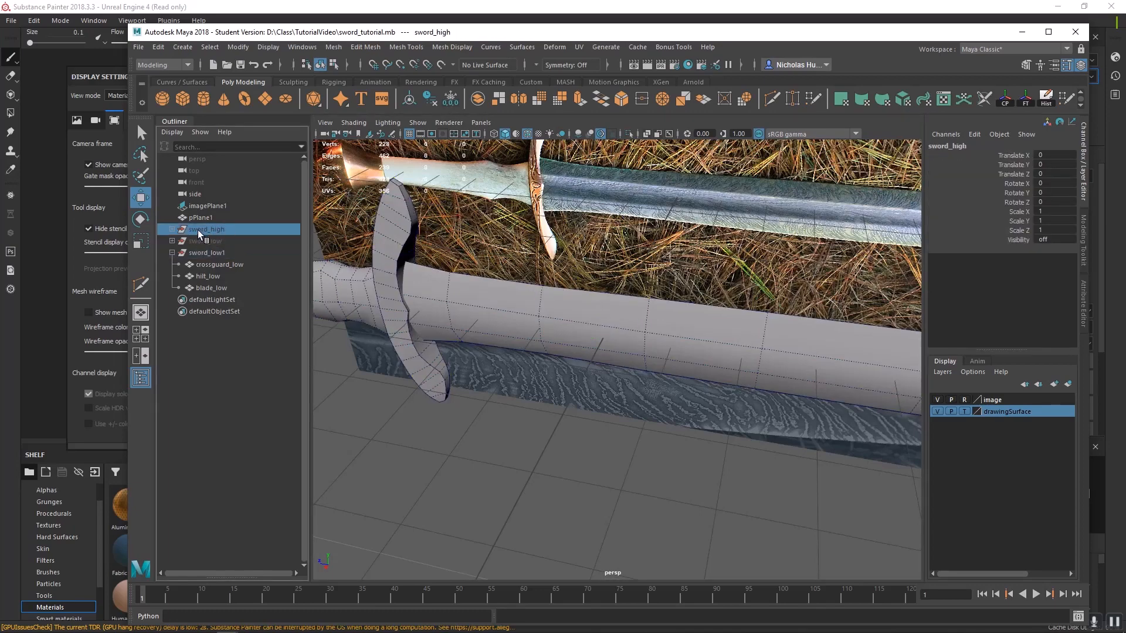
{"action": "key", "text": "h"}
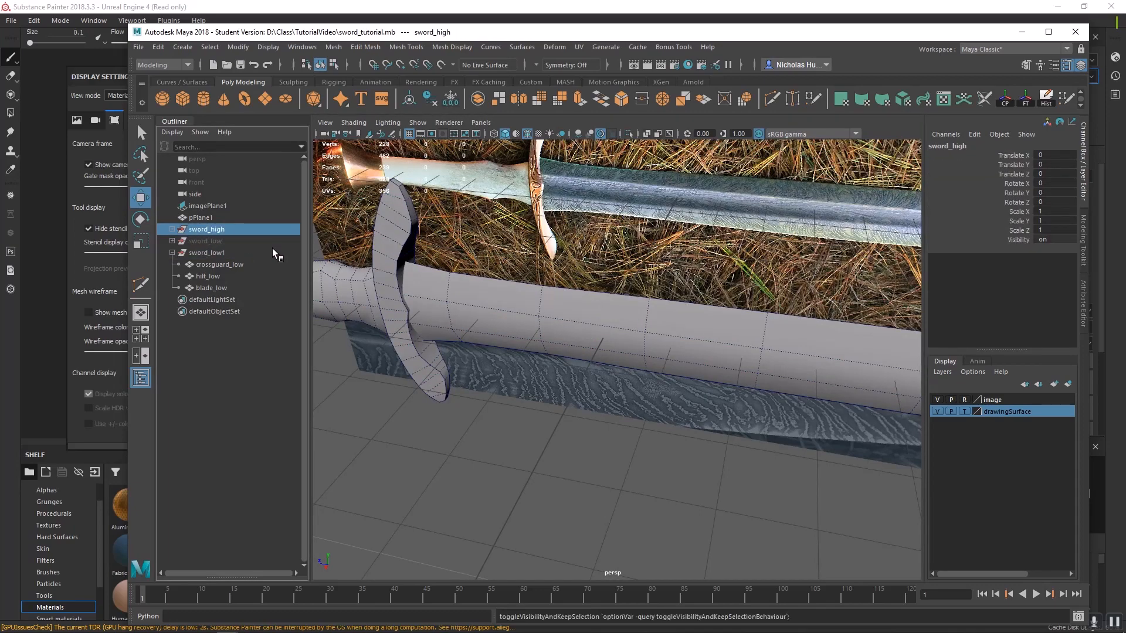
{"action": "left_click_drag", "start_coordinate": [550, 329], "coordinate": [753, 305], "text": "alt"}
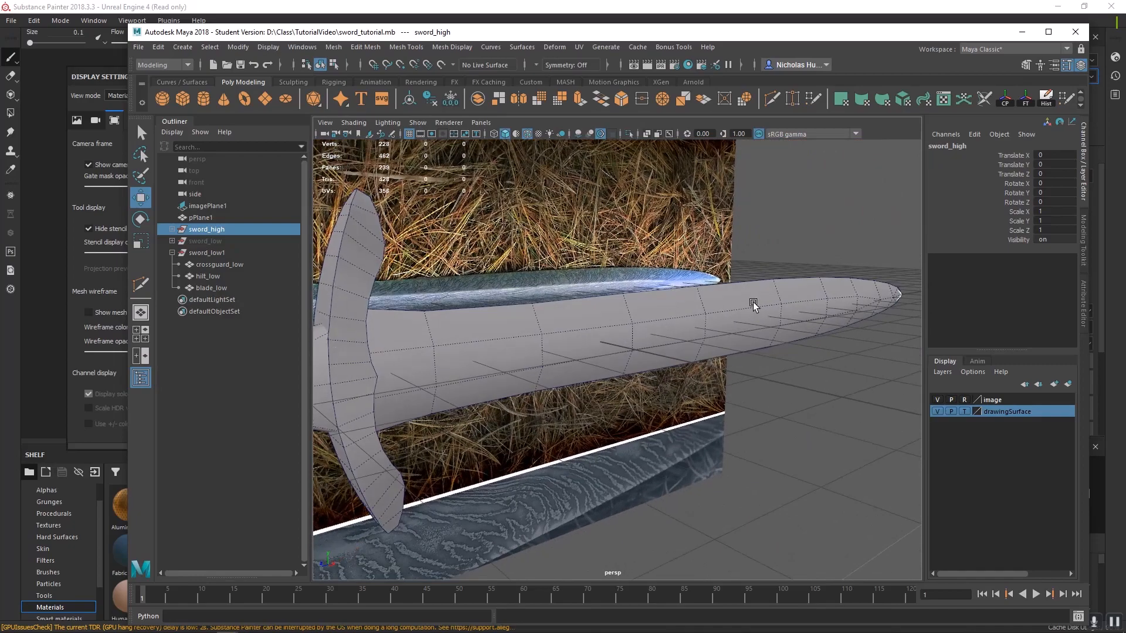
{"action": "middle_click_drag", "start_coordinate": [753, 305], "coordinate": [417, 332], "text": "alt"}
{"action": "right_click_drag", "start_coordinate": [417, 332], "coordinate": [963, 417], "text": "alt"}
{"action": "left_click_drag", "start_coordinate": [727, 290], "coordinate": [728, 377], "text": "alt"}
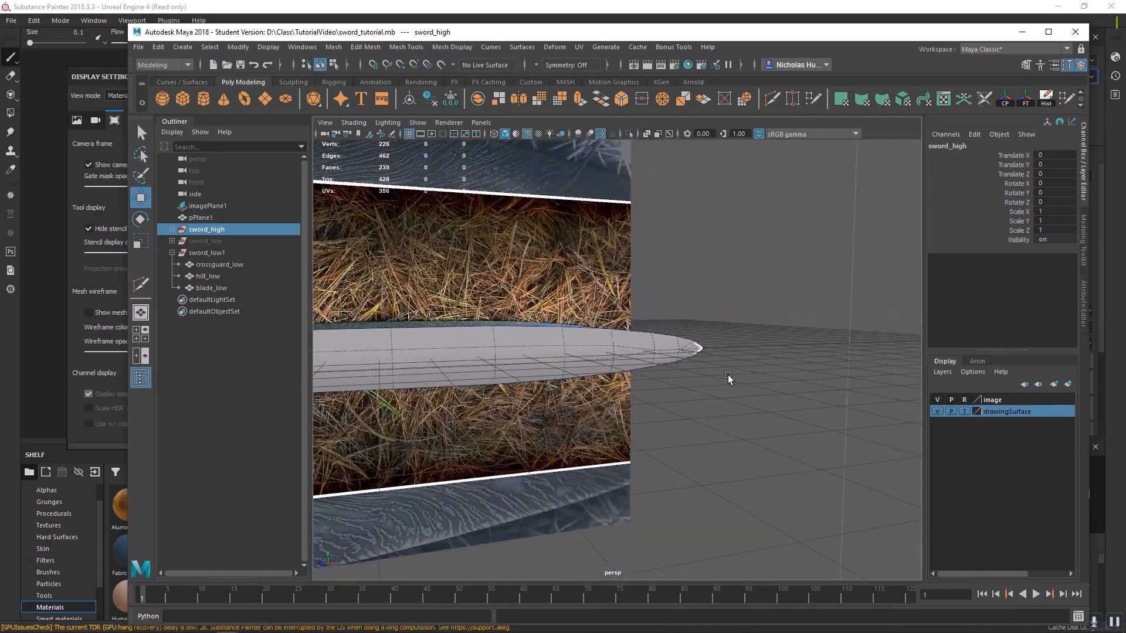
{"action": "key", "text": "a"}
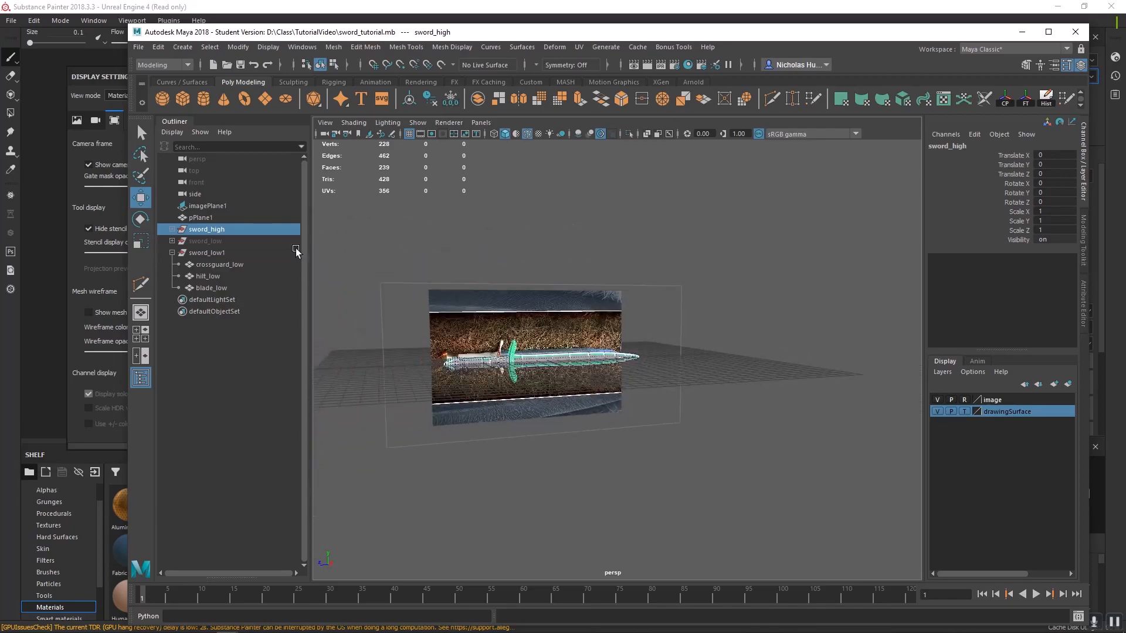
{"action": "right_click_drag", "start_coordinate": [296, 248], "coordinate": [1108, 432], "text": "alt"}
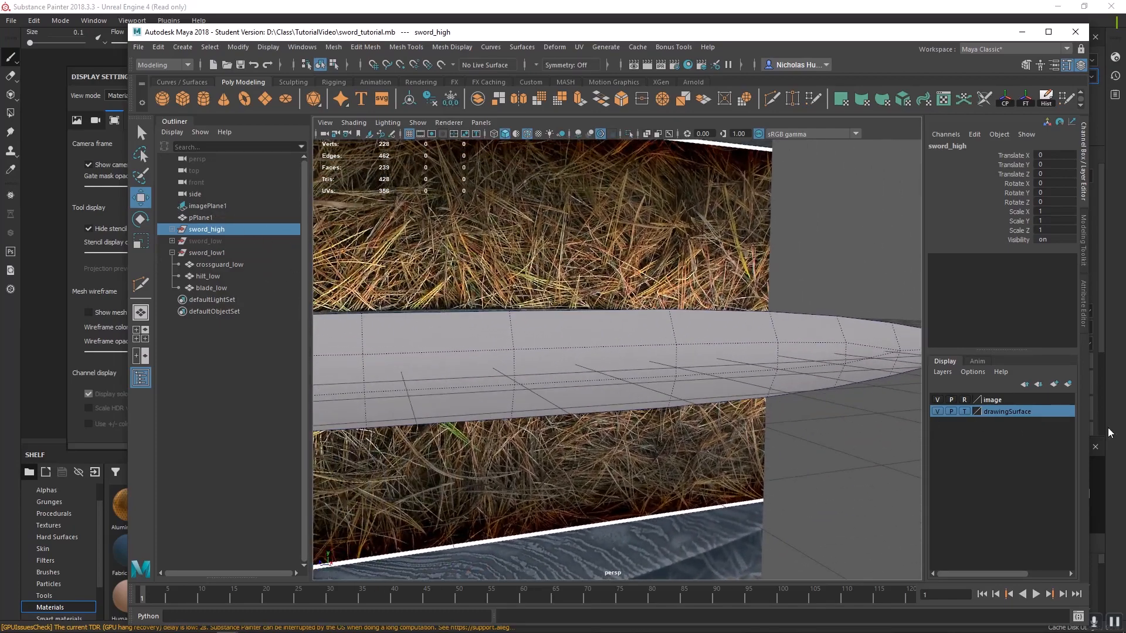
{"action": "middle_click_drag", "start_coordinate": [581, 392], "coordinate": [1053, 401], "text": "alt"}
{"action": "middle_click_drag", "start_coordinate": [387, 351], "coordinate": [821, 355], "text": "alt"}
{"action": "middle_click_drag", "start_coordinate": [500, 369], "coordinate": [885, 358], "text": "alt"}
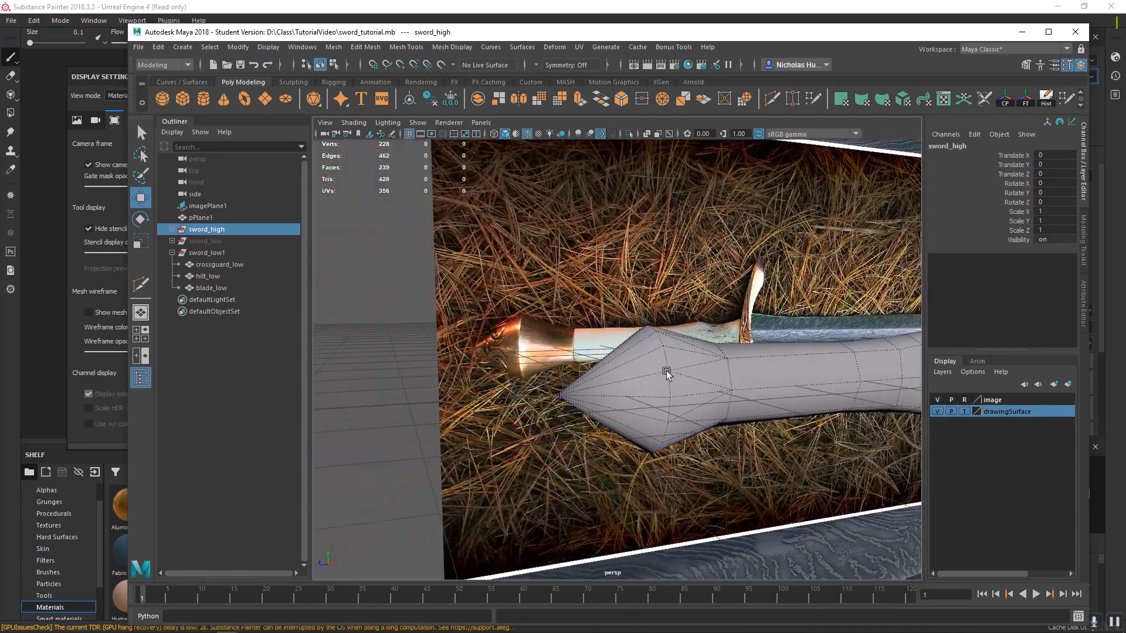
{"action": "left_click_drag", "start_coordinate": [666, 371], "coordinate": [681, 389], "text": "alt"}
{"action": "right_click_drag", "start_coordinate": [681, 389], "coordinate": [525, 319], "text": "alt"}
{"action": "middle_click_drag", "start_coordinate": [756, 317], "coordinate": [520, 307], "text": "alt"}
{"action": "left_click_drag", "start_coordinate": [751, 320], "coordinate": [702, 348], "text": "alt"}
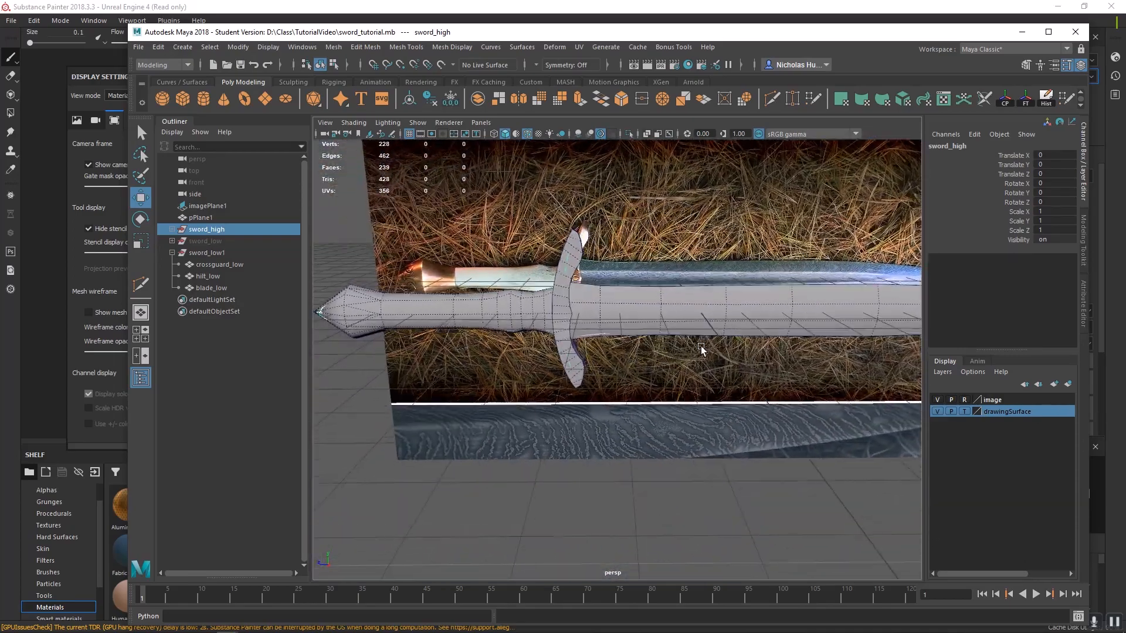
- Hide the sword_high group, collapse sword_low1 and unhide the sword_low group
{"action": "left_click", "coordinate": [414, 473]}
{"action": "left_click", "coordinate": [206, 228]}
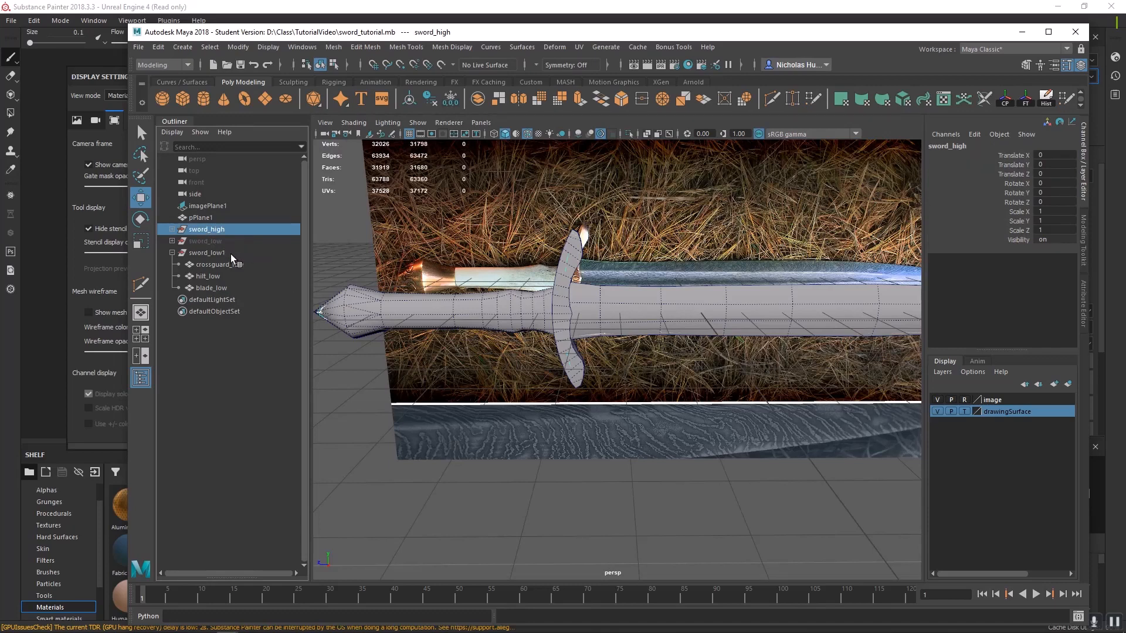
{"action": "key", "text": "h"}
{"action": "left_click", "coordinate": [329, 256]}
{"action": "left_click", "coordinate": [172, 252]}
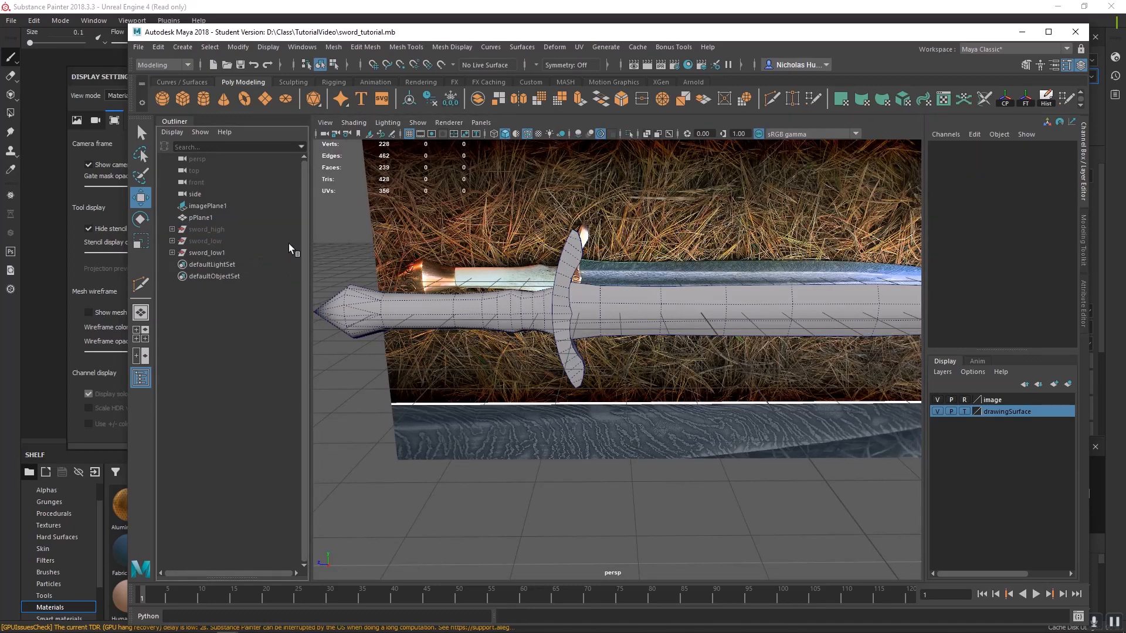
{"action": "left_click", "coordinate": [205, 241]}
{"action": "key", "text": "h"}
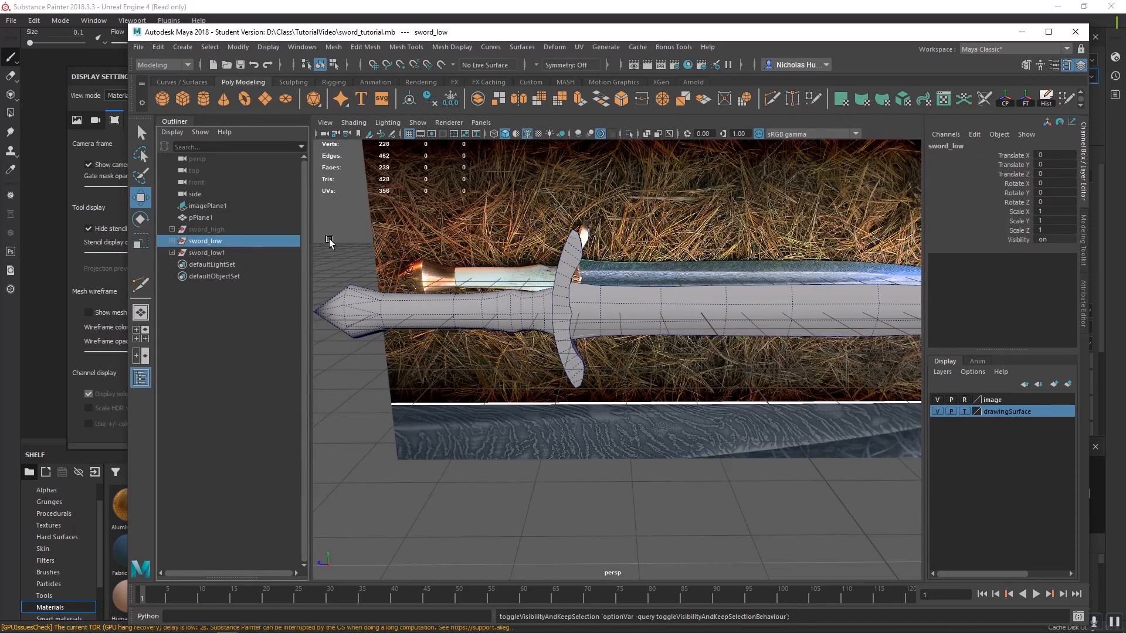
- Rename the duplicated sword_low1 group to sword_cage, copying the "_cage" suffix for reuse
{"action": "double_click", "coordinate": [221, 253]}
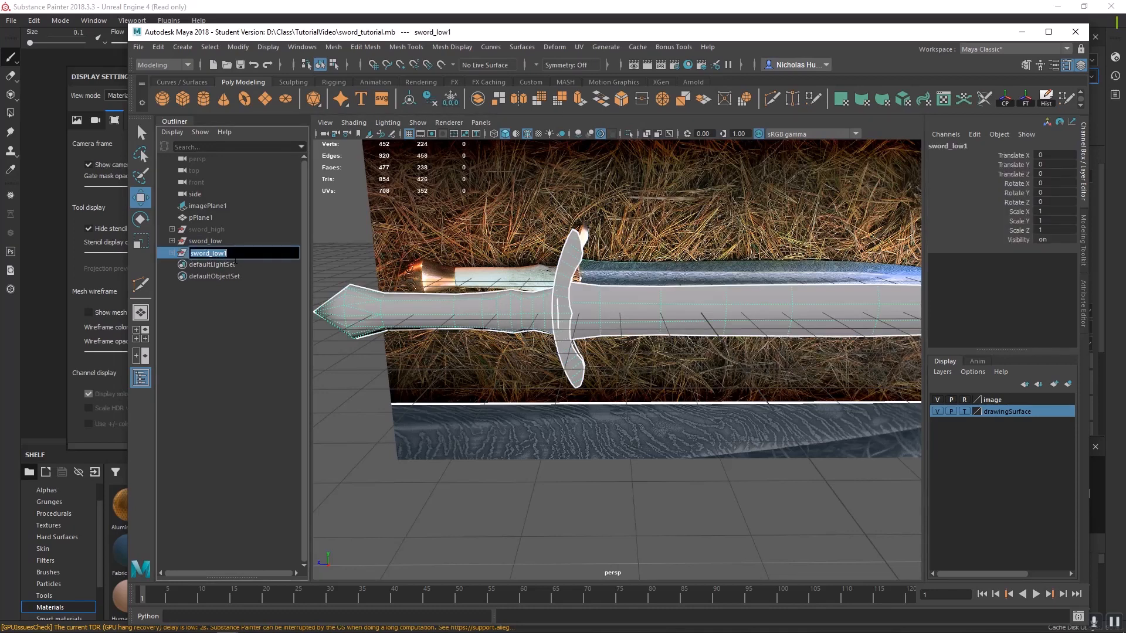
{"action": "type", "text": "swcrd_cage"}
{"action": "key", "text": "shift+Left"}
{"action": "key", "text": "shift+Left"}
{"action": "key", "text": "shift+Left"}
{"action": "key", "text": "shift+Left"}
{"action": "key", "text": "shift+Left"}
{"action": "key", "text": "ctrl+c"}
- Expand the sword_cage group, save the scene and rename the group's crossguard mesh to crossguard_cage
{"action": "left_click", "coordinate": [172, 253]}
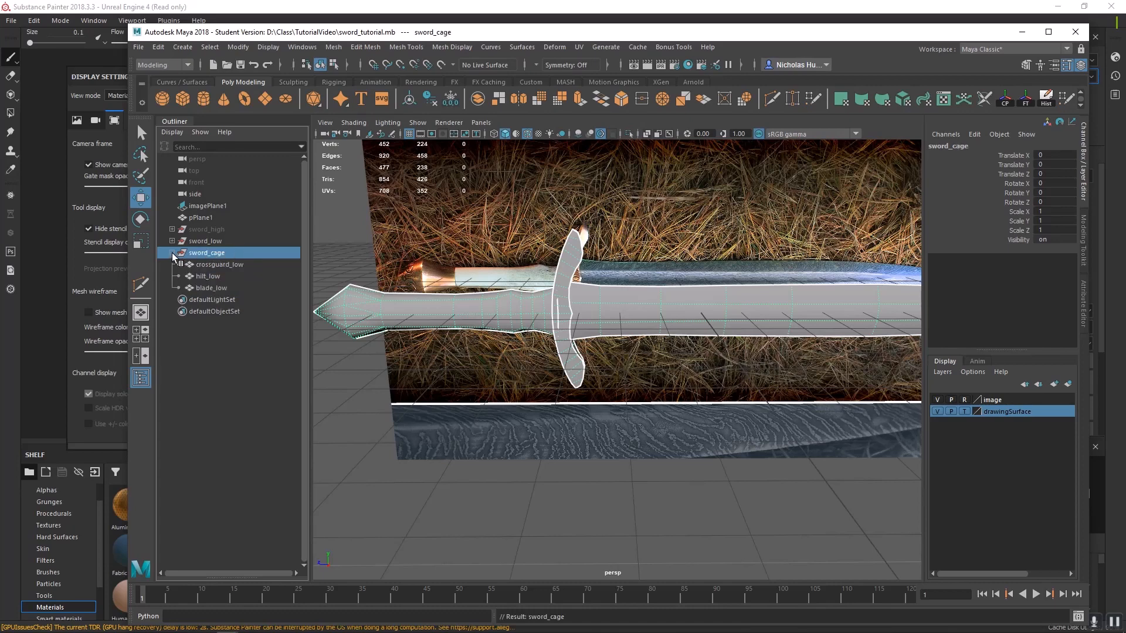
{"action": "key", "text": "Return"}
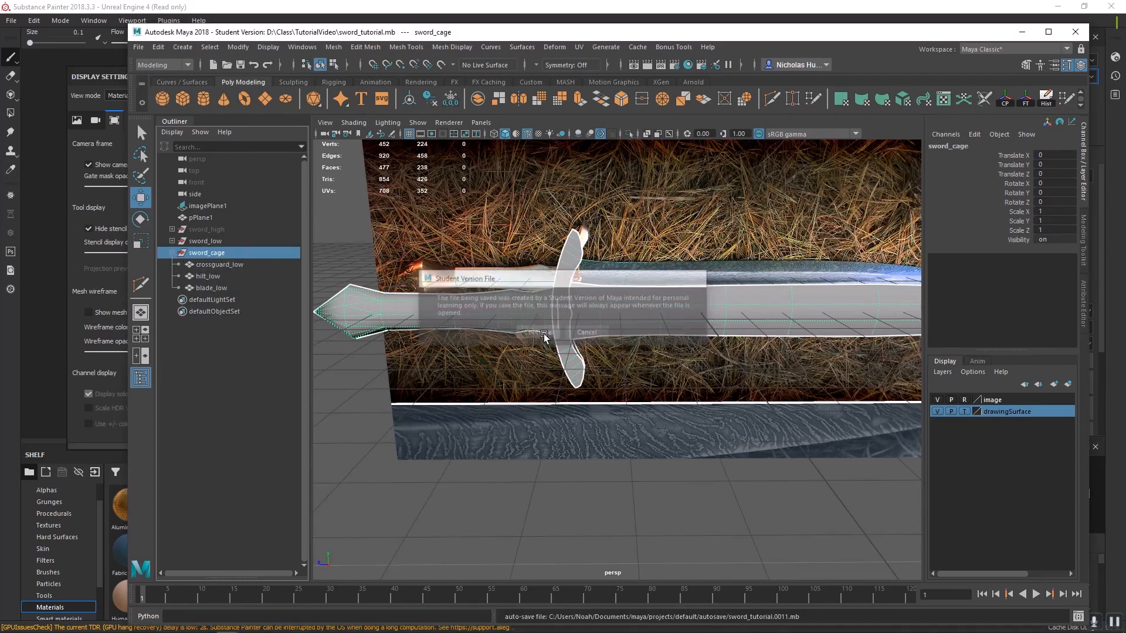
{"action": "left_click", "coordinate": [223, 265]}
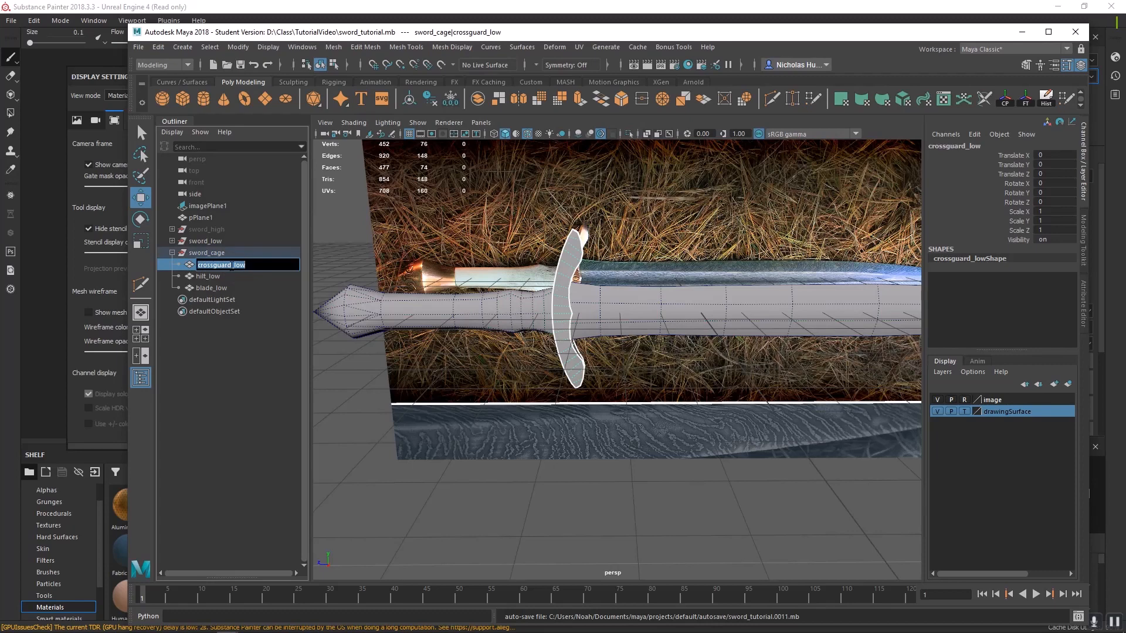
{"action": "double_click", "coordinate": [224, 265]}
{"action": "key", "text": "ctrl+v"}
- Rename the hilt and blade meshes inside the sword_cage group to hilt_cage and blade_cage
{"action": "double_click", "coordinate": [217, 278]}
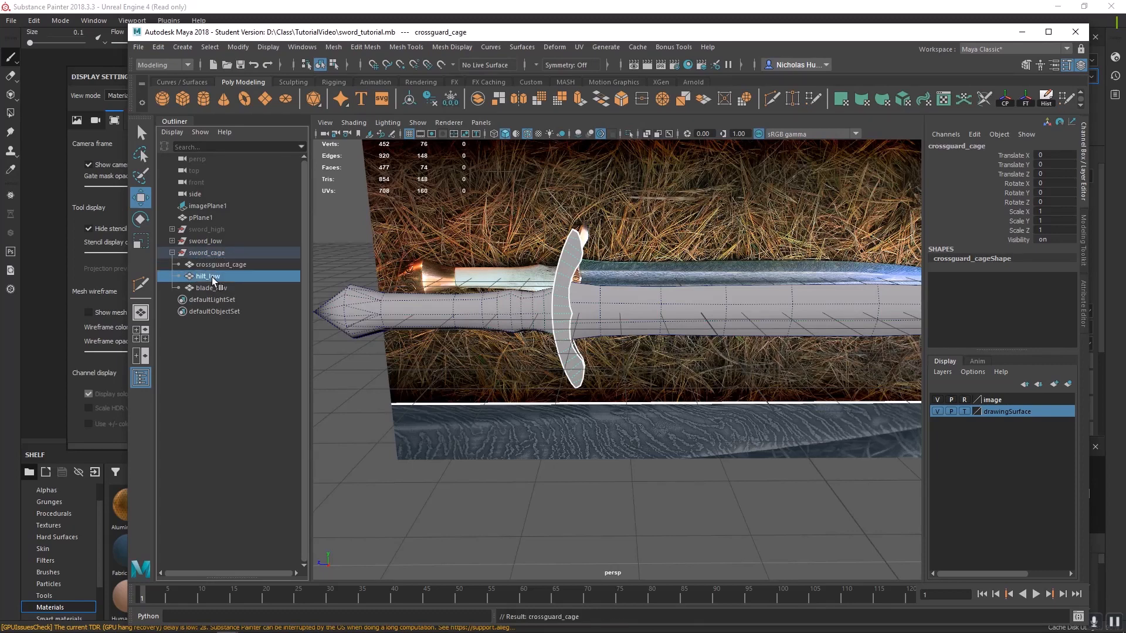
{"action": "left_click_drag", "start_coordinate": [208, 277], "coordinate": [272, 290]}
{"action": "key", "text": "ctrl+v"}
{"action": "double_click", "coordinate": [211, 288]}
{"action": "key", "text": "ctrl+v"}
{"action": "key", "text": "ctrl+z"}
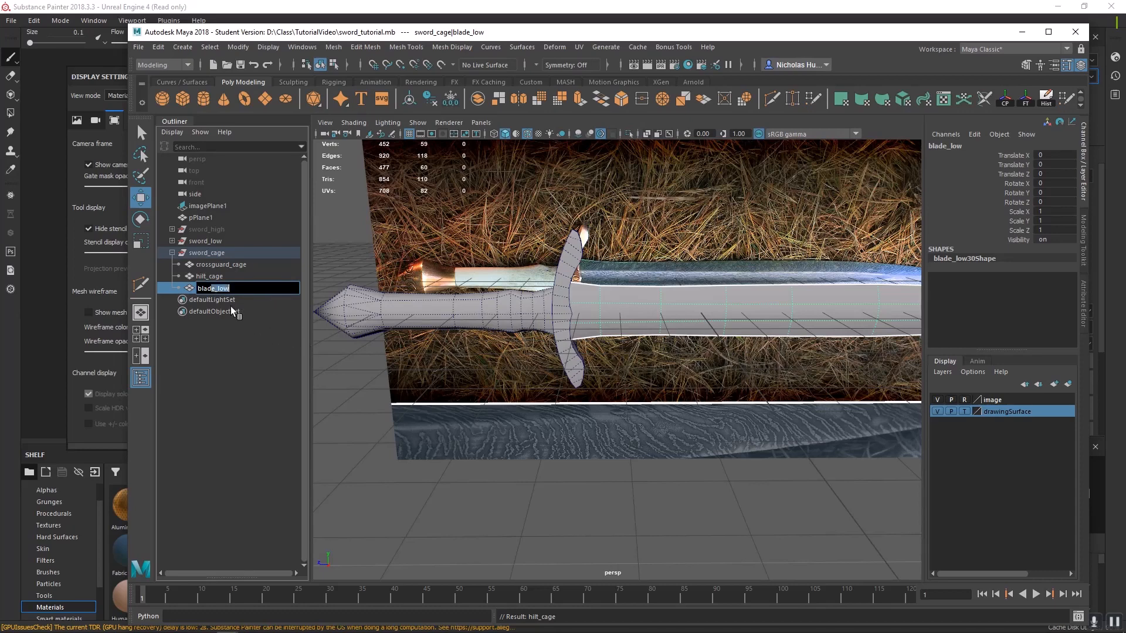
{"action": "left_click", "coordinate": [213, 288]}
{"action": "type", "text": "cage"}
{"action": "key", "text": "Return"}
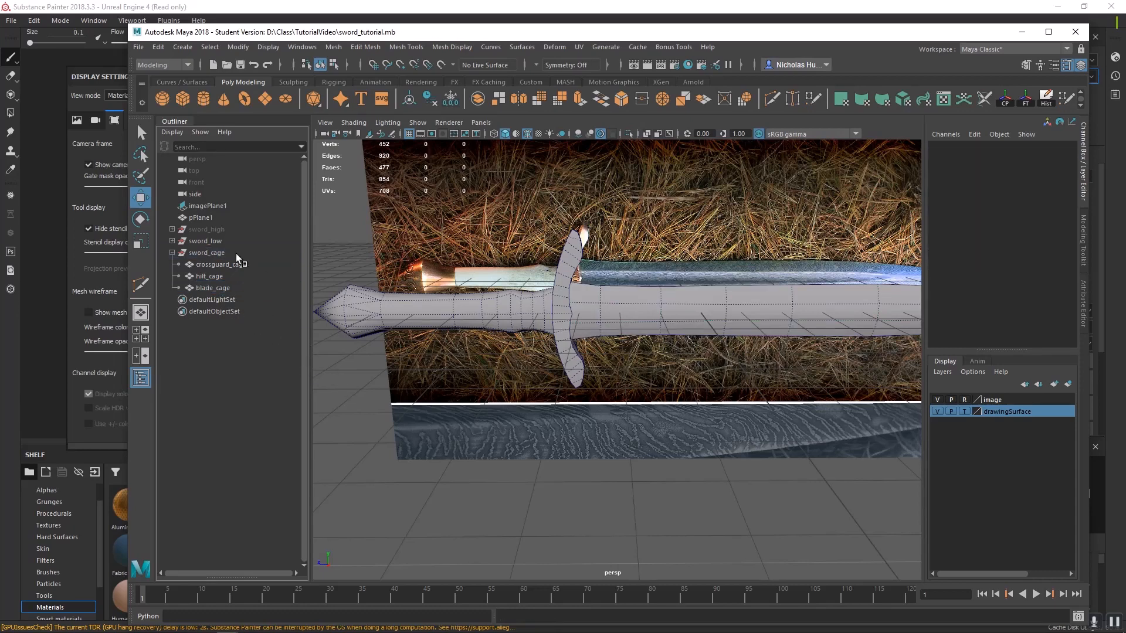
- Export the sword_cage group as FBX, replacing the existing sword_cage.fbx in the Mesh folder
{"action": "left_click", "coordinate": [208, 253]}
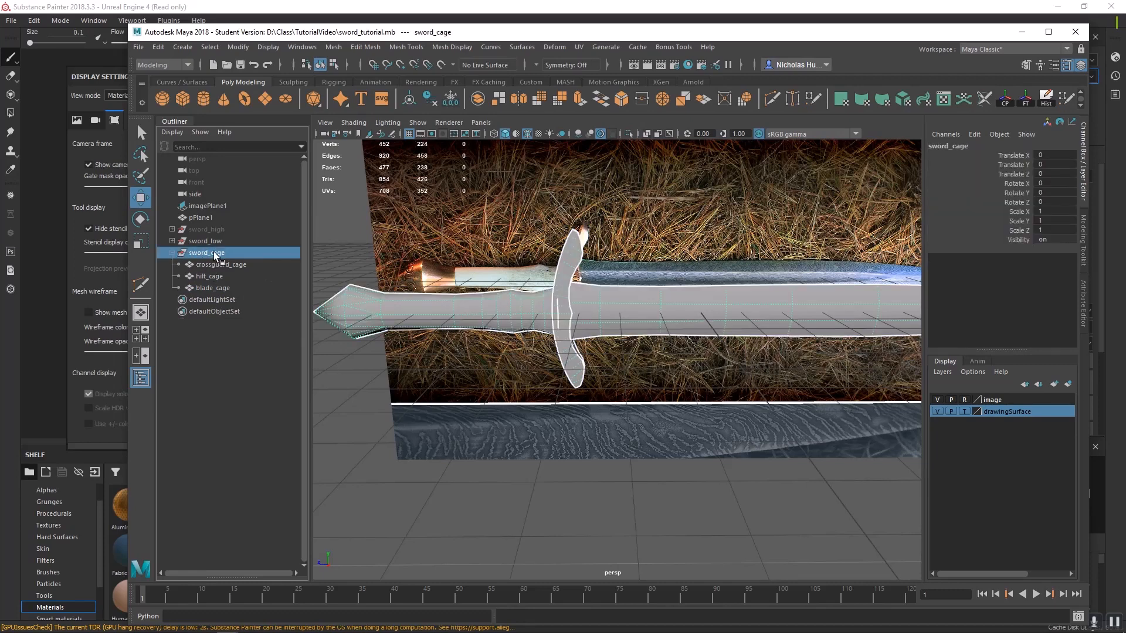
{"action": "left_click", "coordinate": [139, 47]}
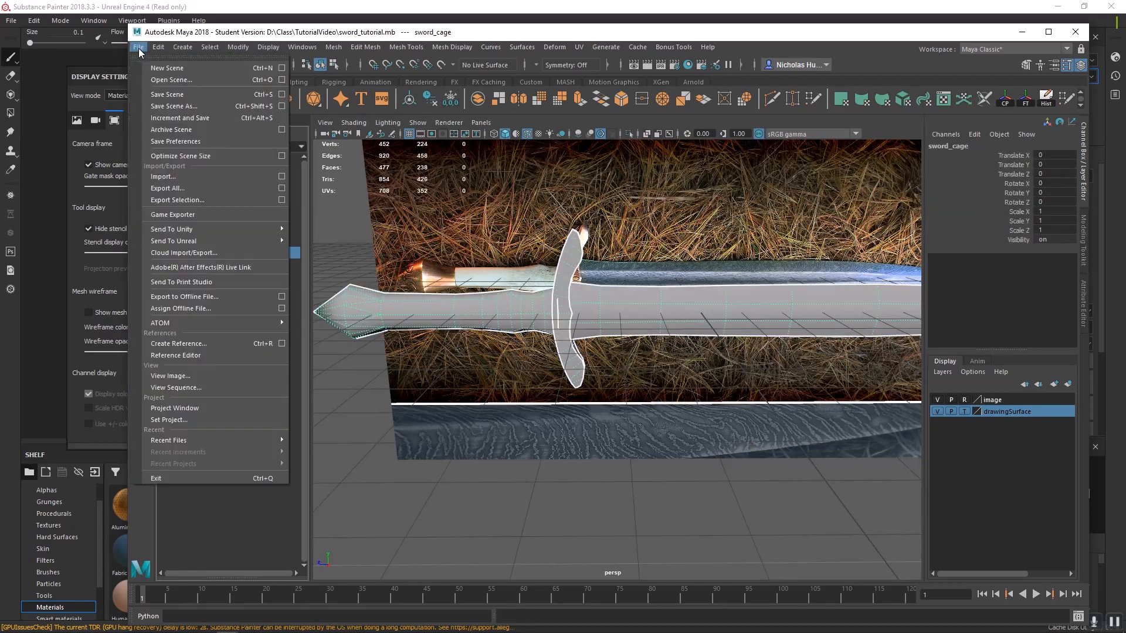
{"action": "left_click", "coordinate": [222, 200]}
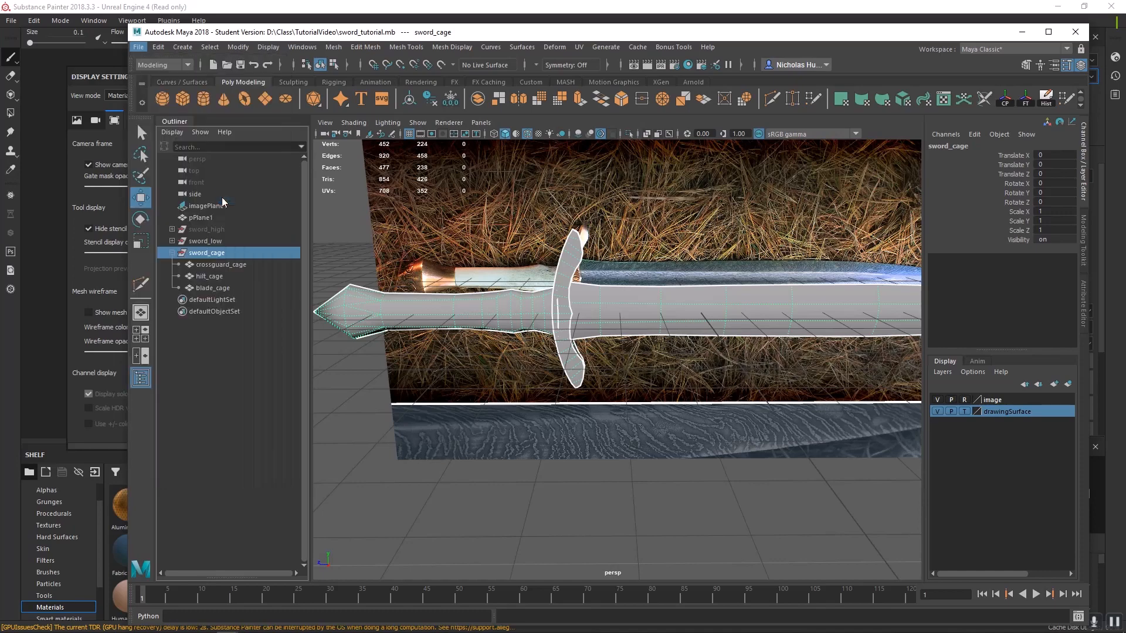
{"action": "left_click", "coordinate": [349, 200]}
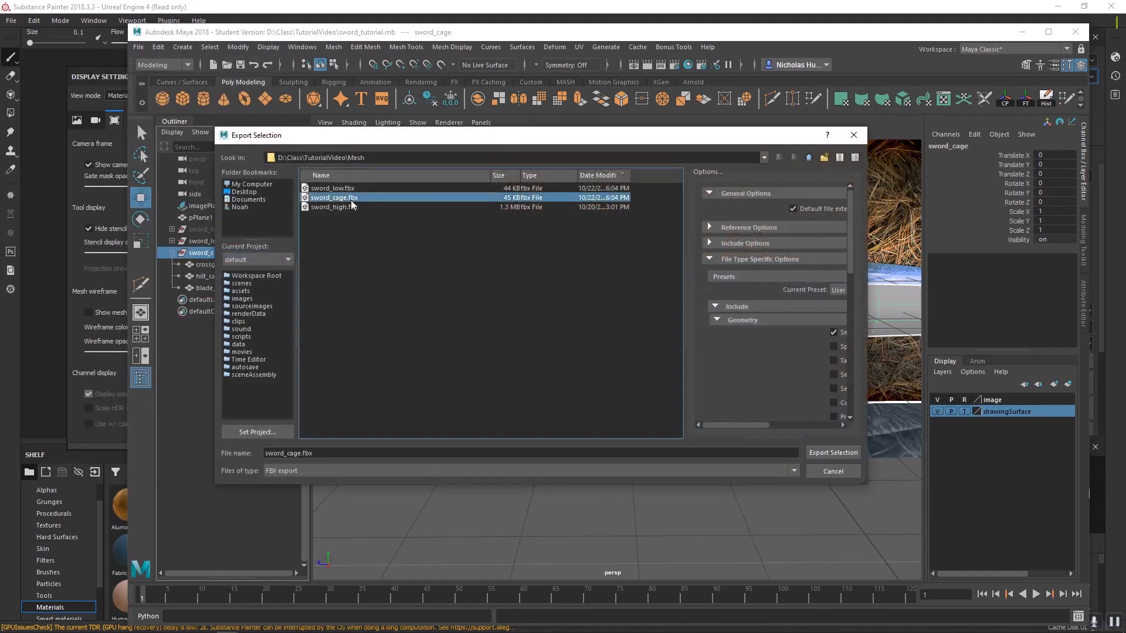
{"action": "left_click", "coordinate": [832, 453]}
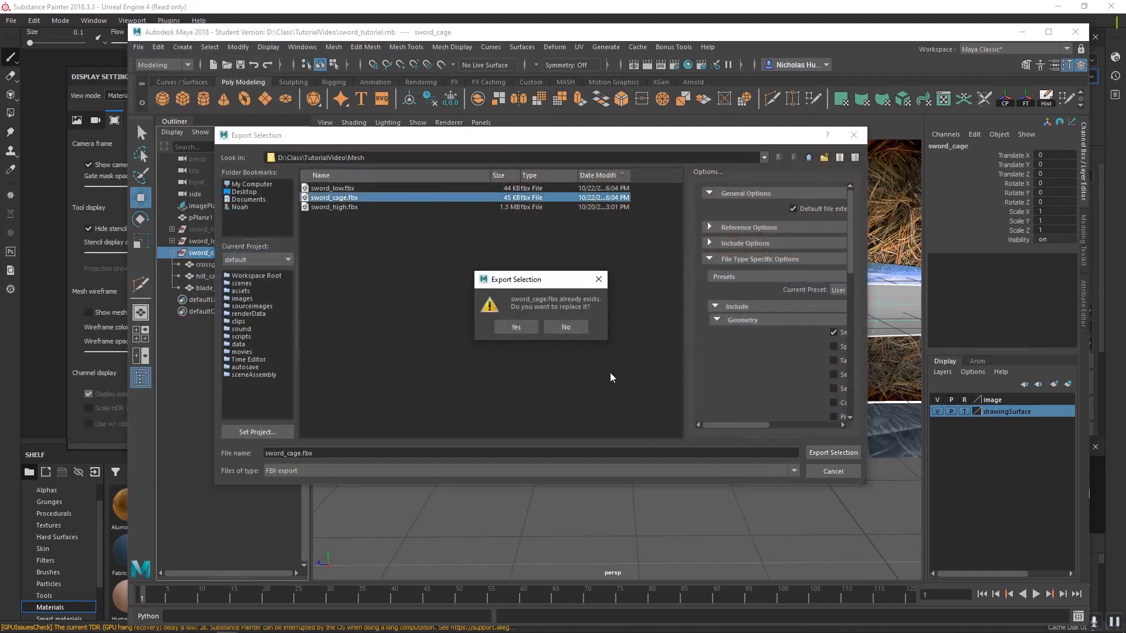
{"action": "left_click", "coordinate": [516, 327]}
- Hide sword_cage and export the sword_low group as FBX, replacing the existing sword_low.fbx
{"action": "key", "text": "h"}
{"action": "key", "text": "h"}
{"action": "key", "text": "h"}
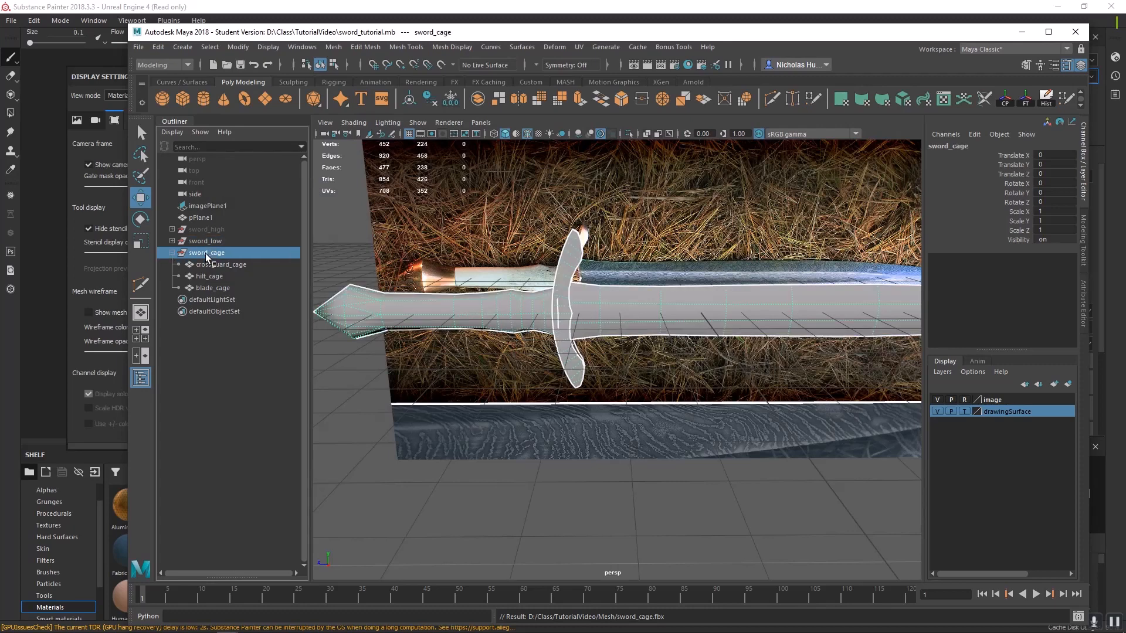
{"action": "left_click", "coordinate": [209, 241]}
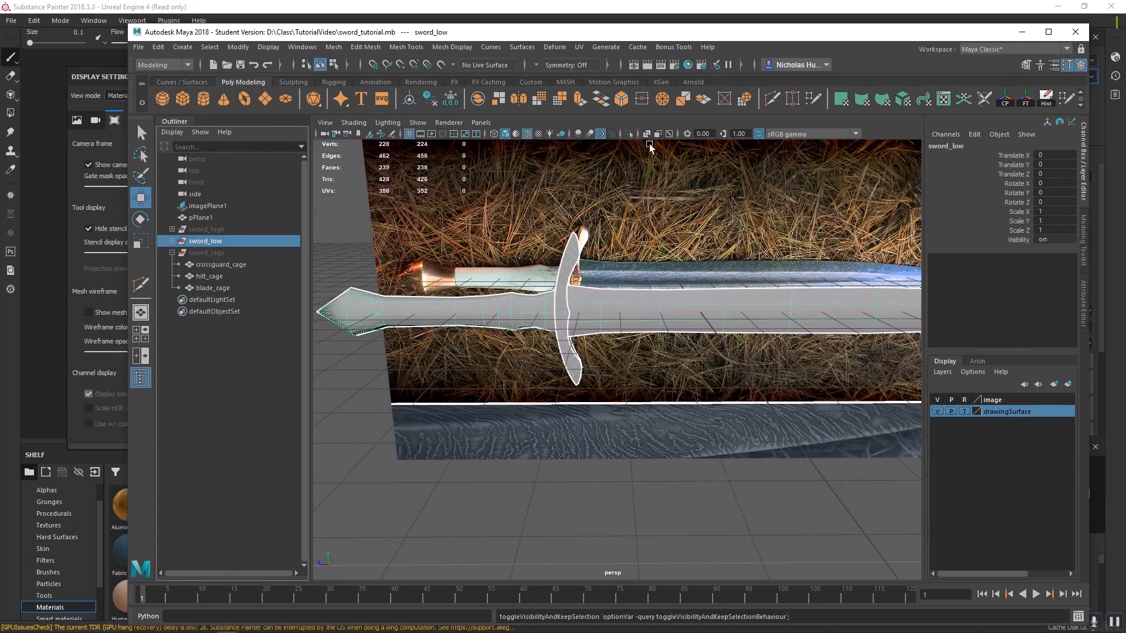
{"action": "key", "text": "ctrl+shift+e"}
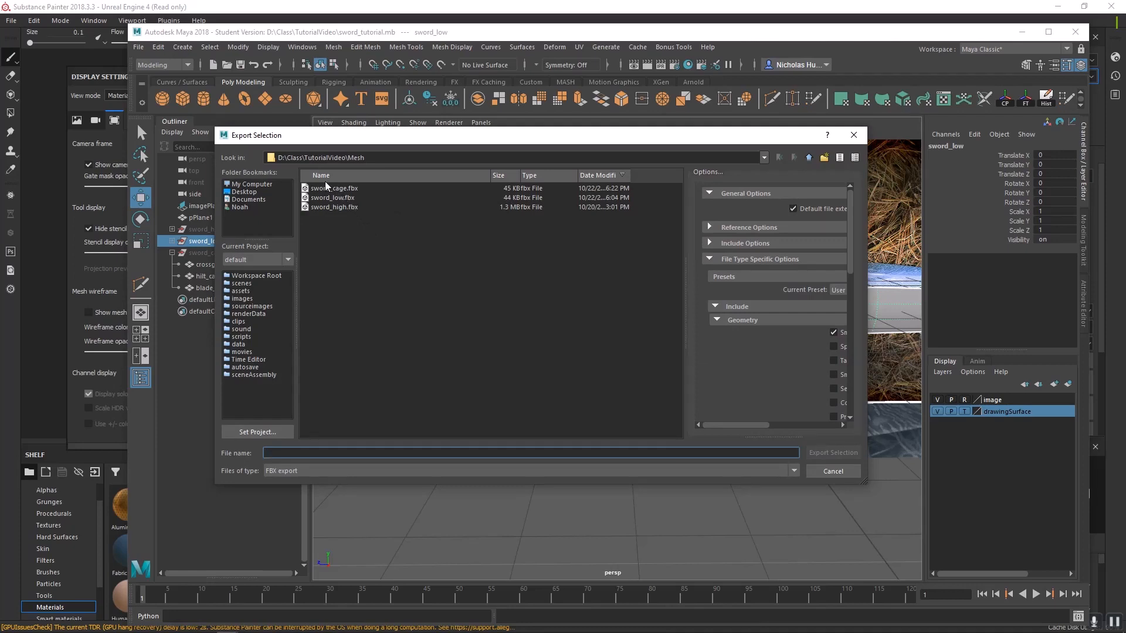
{"action": "left_click", "coordinate": [317, 198]}
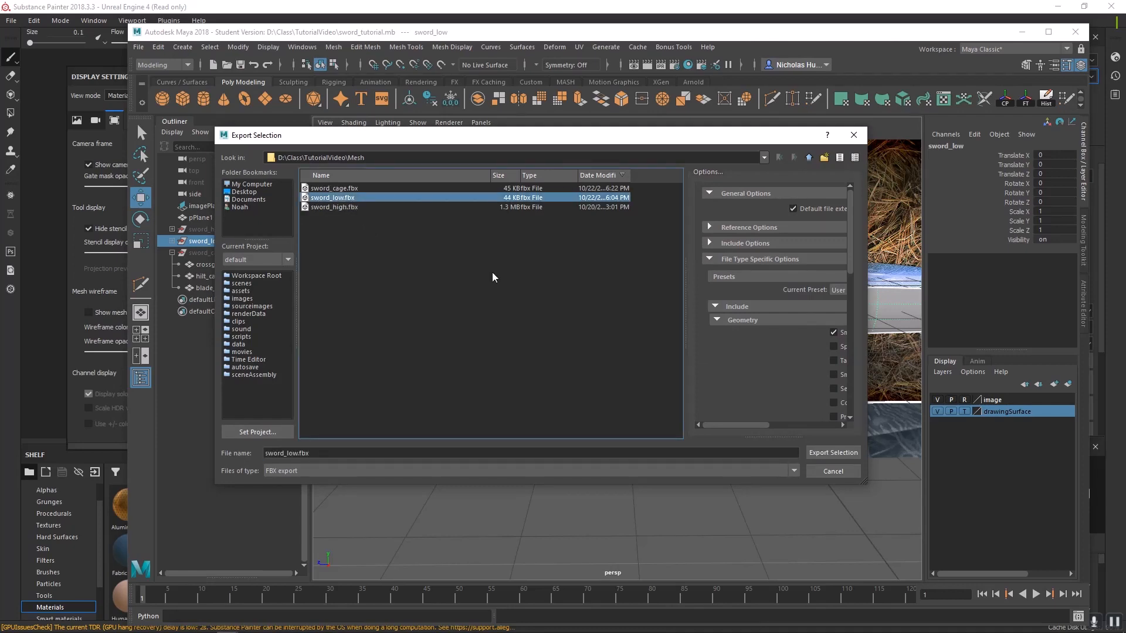
{"action": "left_click", "coordinate": [833, 453]}
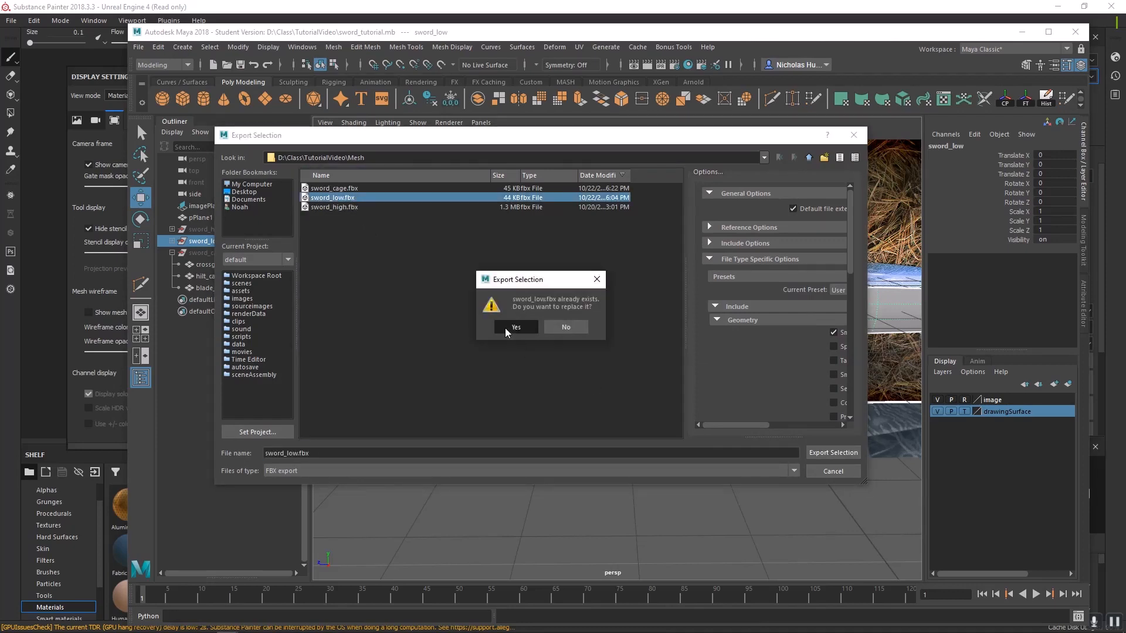
{"action": "left_click", "coordinate": [507, 326]}
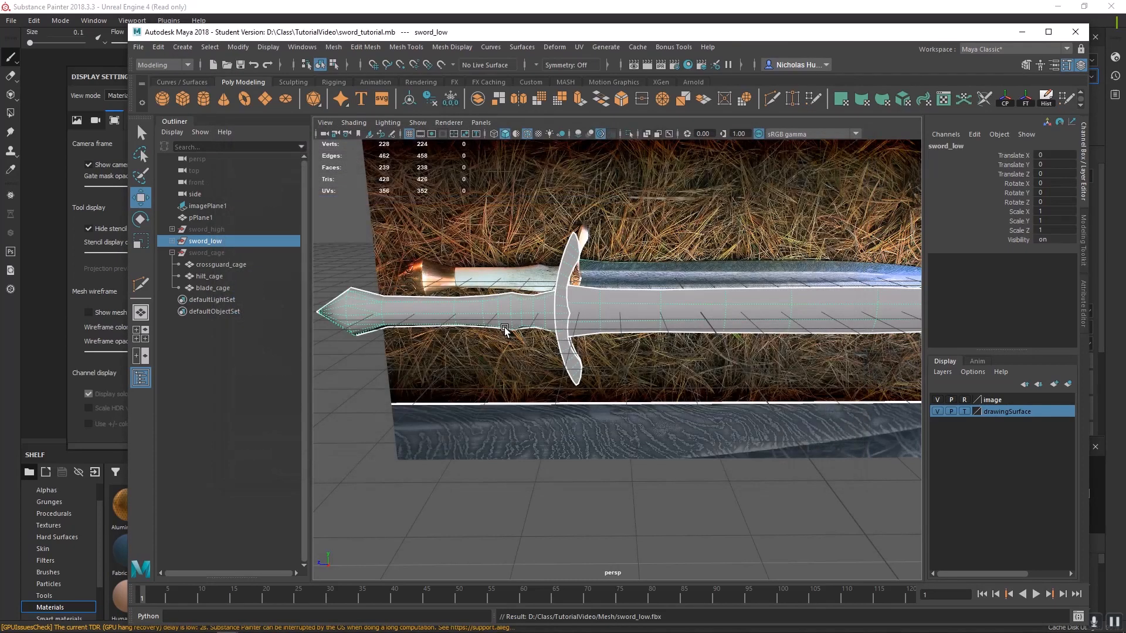
- Switch to Substance Painter and reload the updated sword_low.fbx as the project mesh through the project configuration
{"action": "left_click", "coordinate": [465, 5]}
{"action": "left_click_drag", "start_coordinate": [589, 282], "coordinate": [588, 257], "text": "alt"}
{"action": "left_click", "coordinate": [280, 76]}
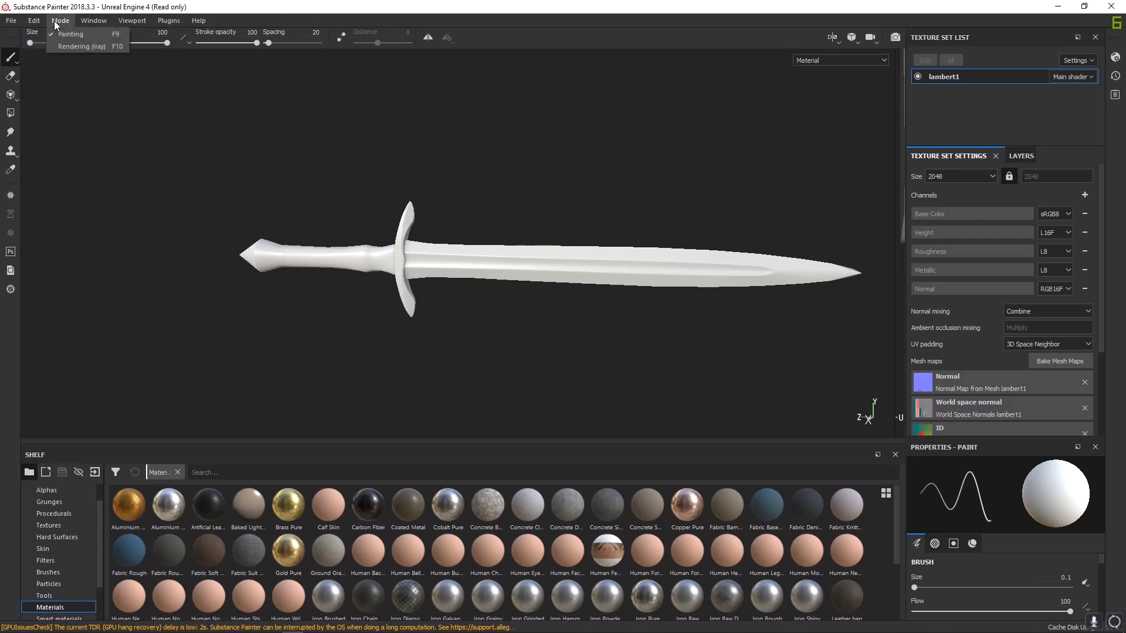
{"action": "left_click", "coordinate": [35, 21]}
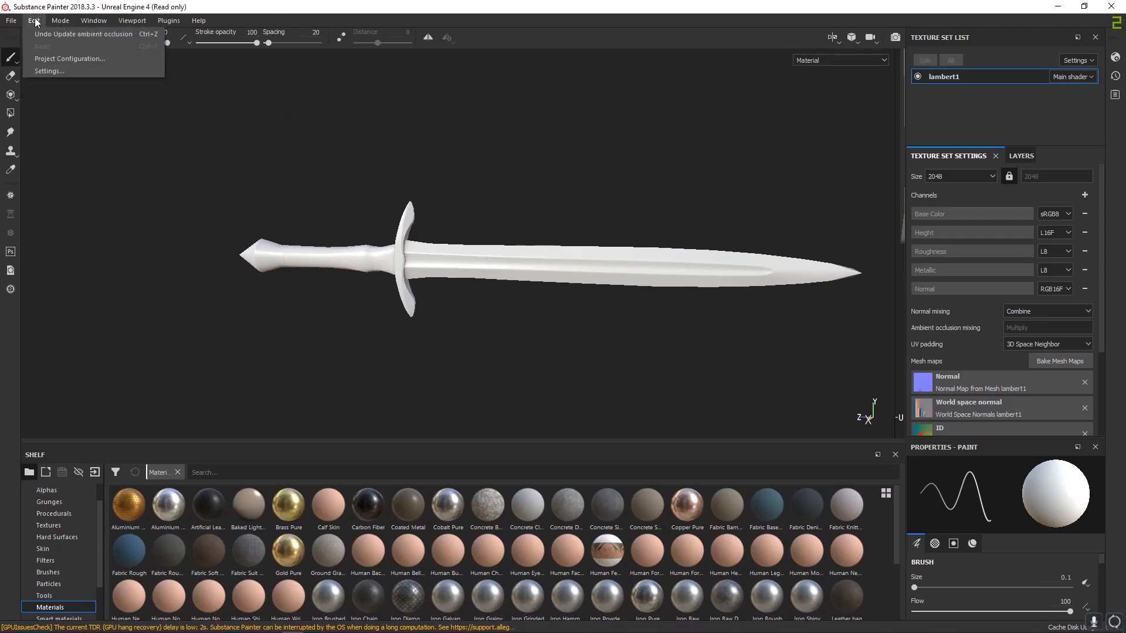
{"action": "left_click", "coordinate": [58, 60]}
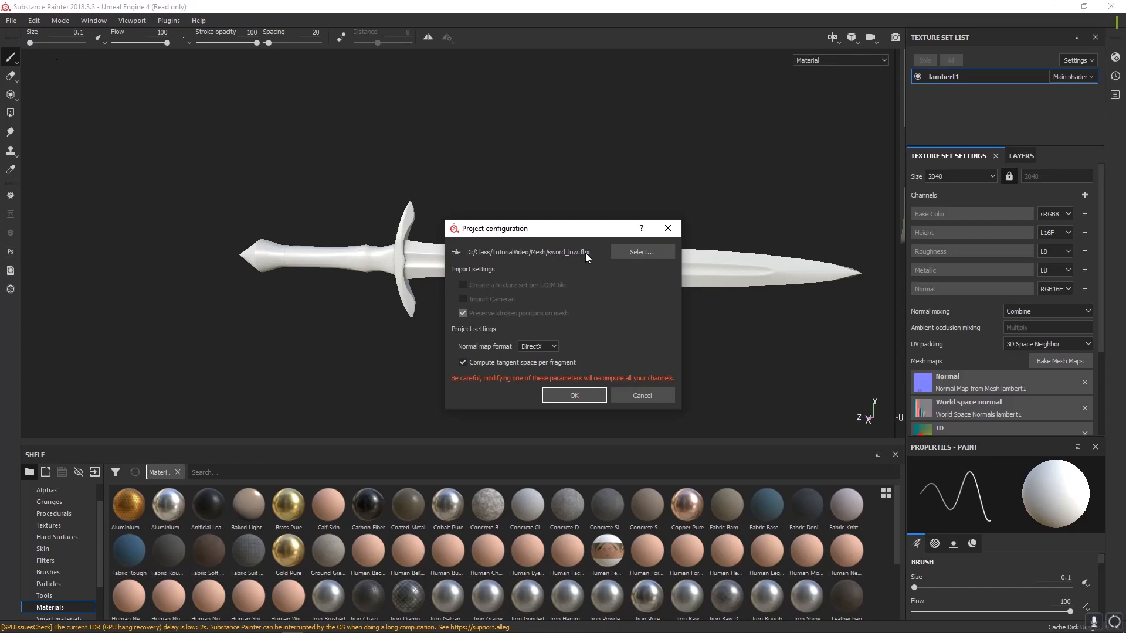
{"action": "left_click", "coordinate": [625, 252]}
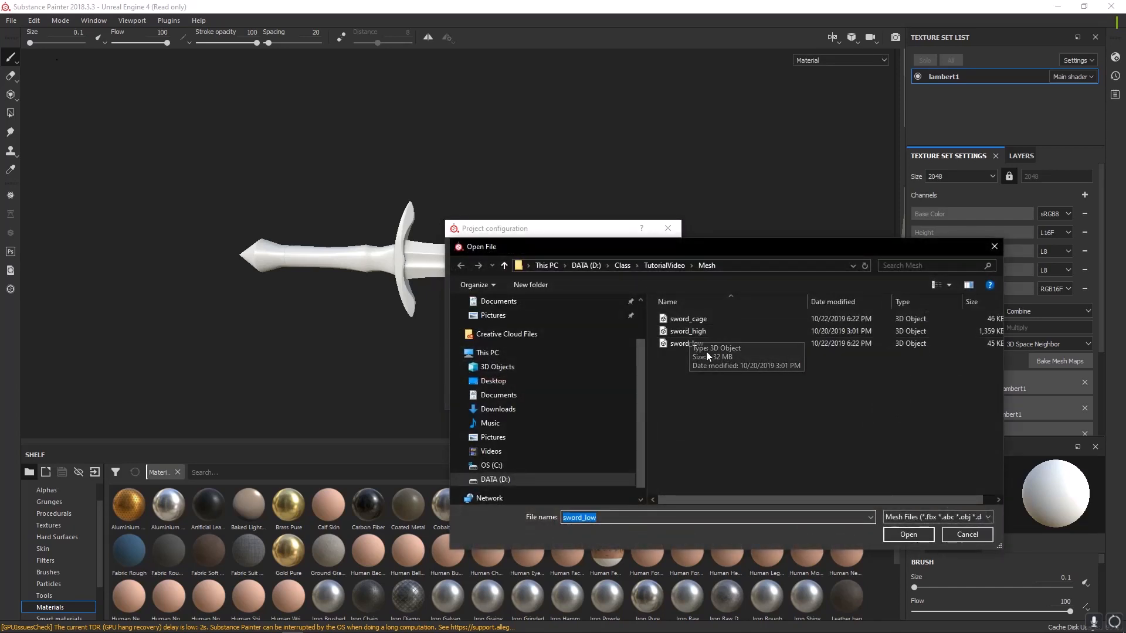
{"action": "left_click", "coordinate": [700, 345]}
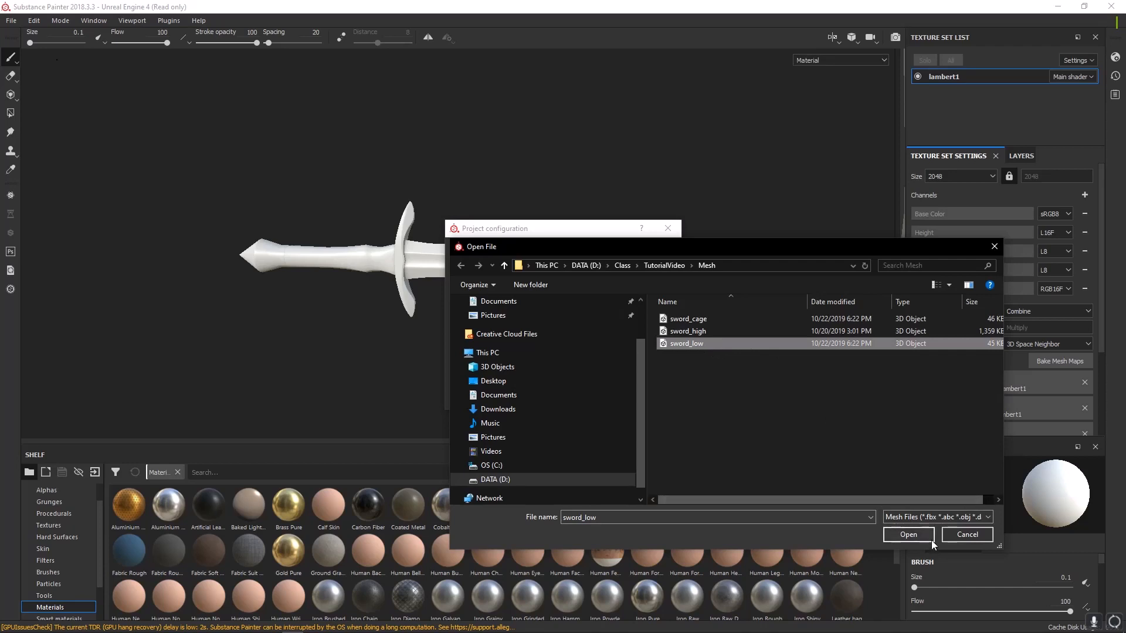
{"action": "left_click", "coordinate": [909, 535]}
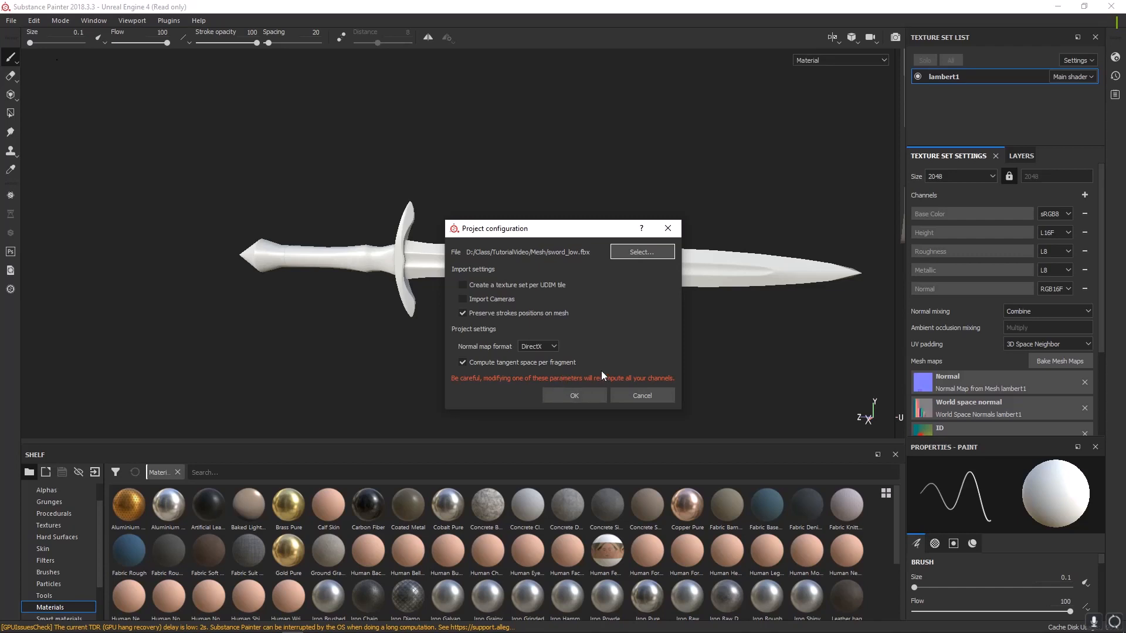
{"action": "left_click", "coordinate": [576, 395]}
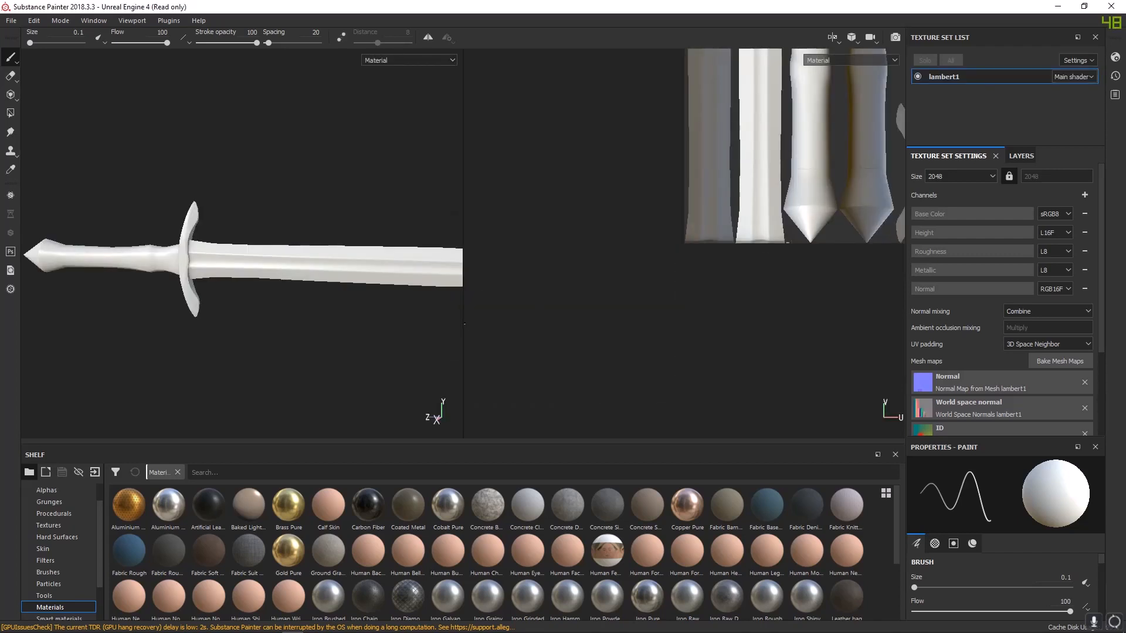
- Widen the 3D view and show the mesh wireframe on the sword, closing the display settings with the blade tip in view
{"action": "left_click_drag", "start_coordinate": [465, 324], "coordinate": [835, 346]}
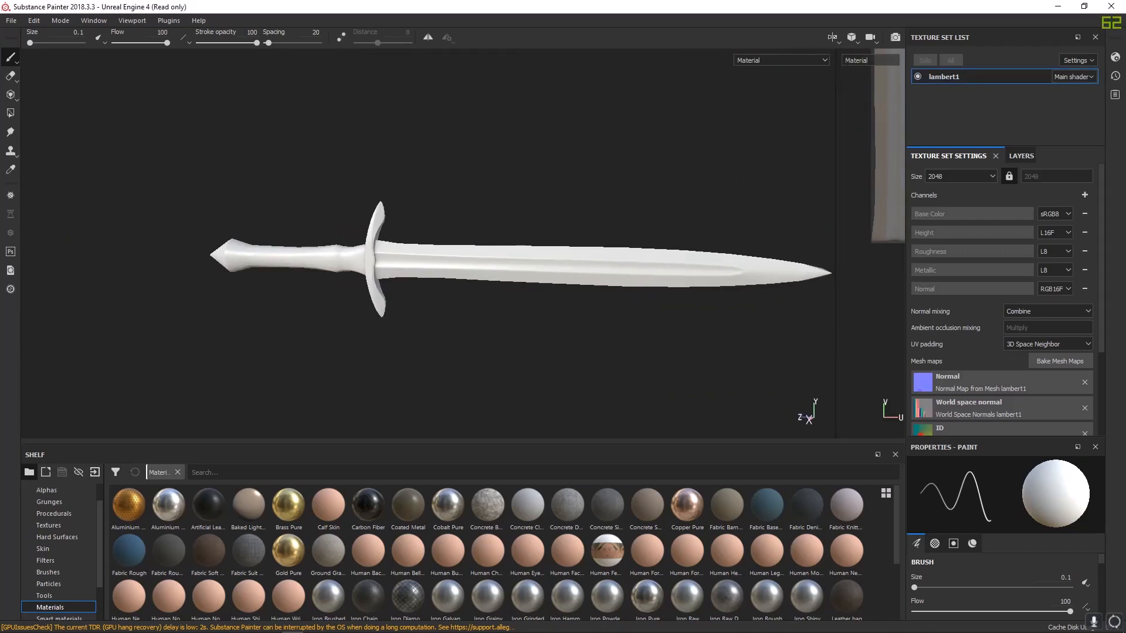
{"action": "left_click_drag", "start_coordinate": [0, 117], "coordinate": [244, 93]}
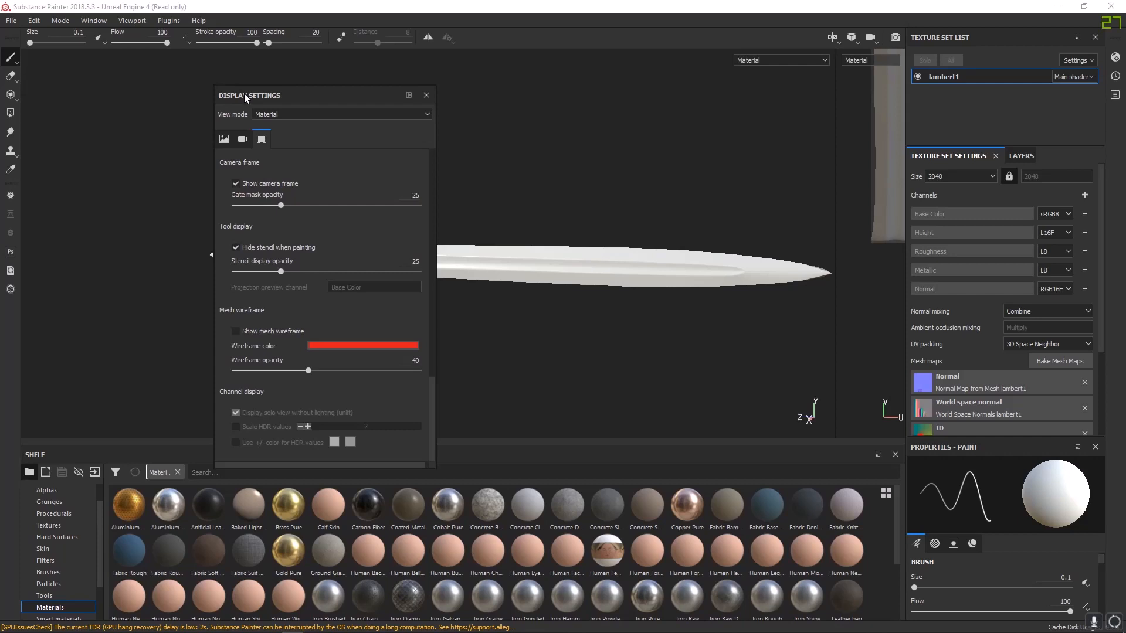
{"action": "left_click", "coordinate": [236, 331]}
{"action": "left_click_drag", "start_coordinate": [798, 290], "coordinate": [553, 281], "text": "alt"}
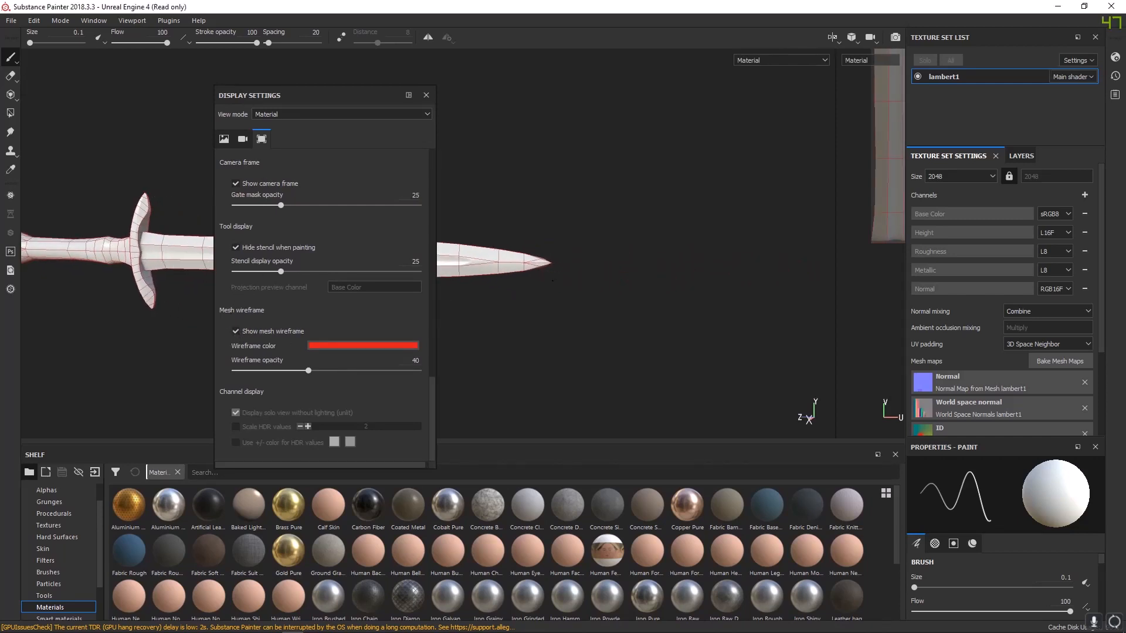
{"action": "mouse_move", "coordinate": [553, 280]}
{"action": "right_mouse_down", "text": "alt"}
{"action": "mouse_move", "coordinate": [906, 423]}
{"action": "mouse_move", "coordinate": [991, 438]}
{"action": "right_mouse_up", "text": "alt"}
{"action": "left_click", "coordinate": [427, 95]}
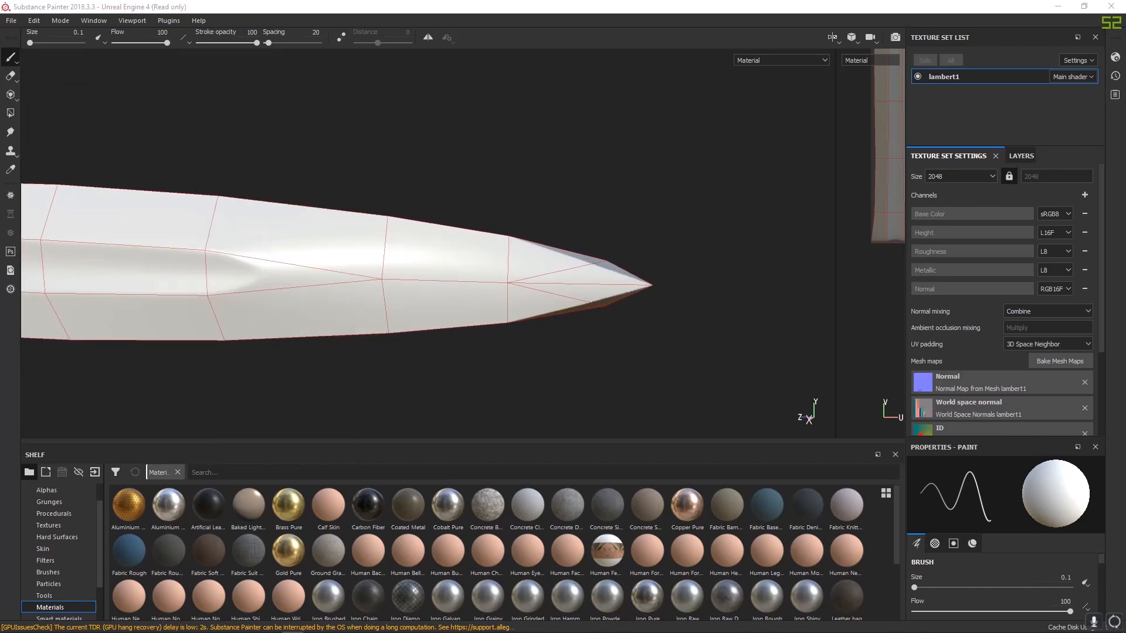
- Rebake the lambert1 mesh maps at 2048 using sword_cage.fbx as the cage
{"action": "left_click", "coordinate": [1051, 360]}
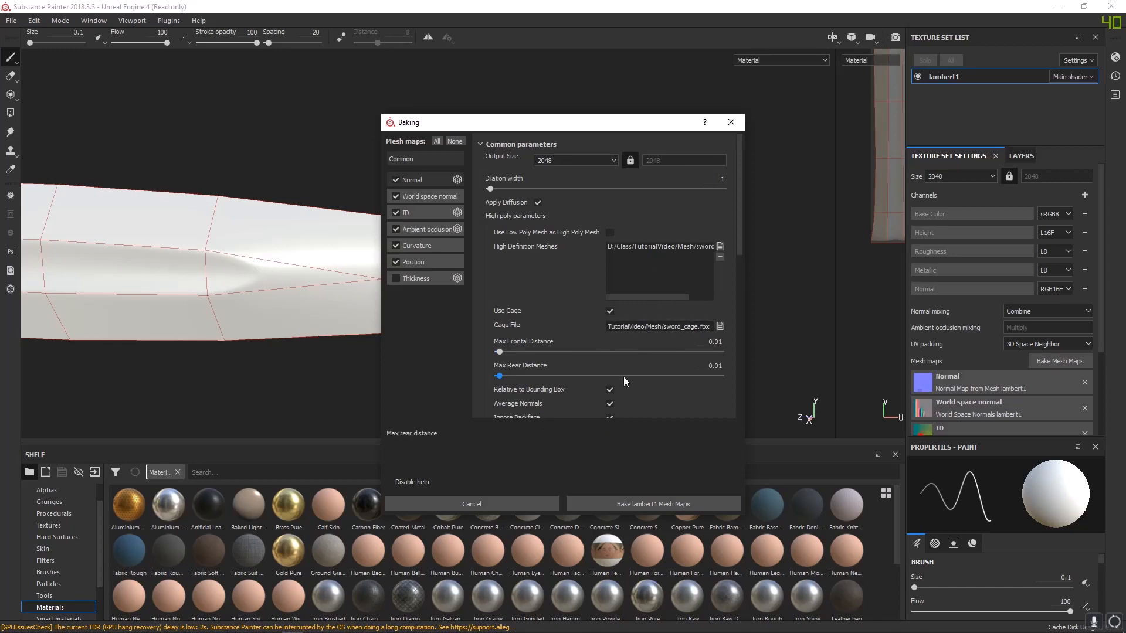
{"action": "left_click", "coordinate": [611, 505]}
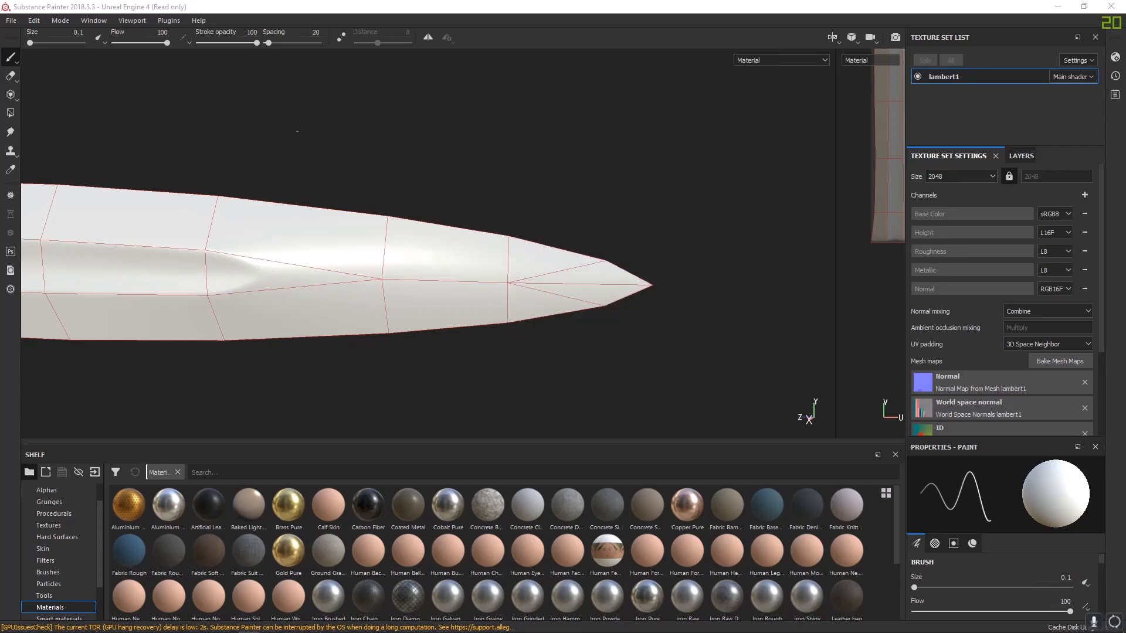
- Examine the rebaked sword for shading errors along the blade tip, blade, crossguard, hilt and pommel
{"action": "right_click_drag", "start_coordinate": [496, 259], "coordinate": [696, 334], "text": "alt"}
{"action": "middle_click_drag", "start_coordinate": [668, 319], "coordinate": [645, 314], "text": "alt"}
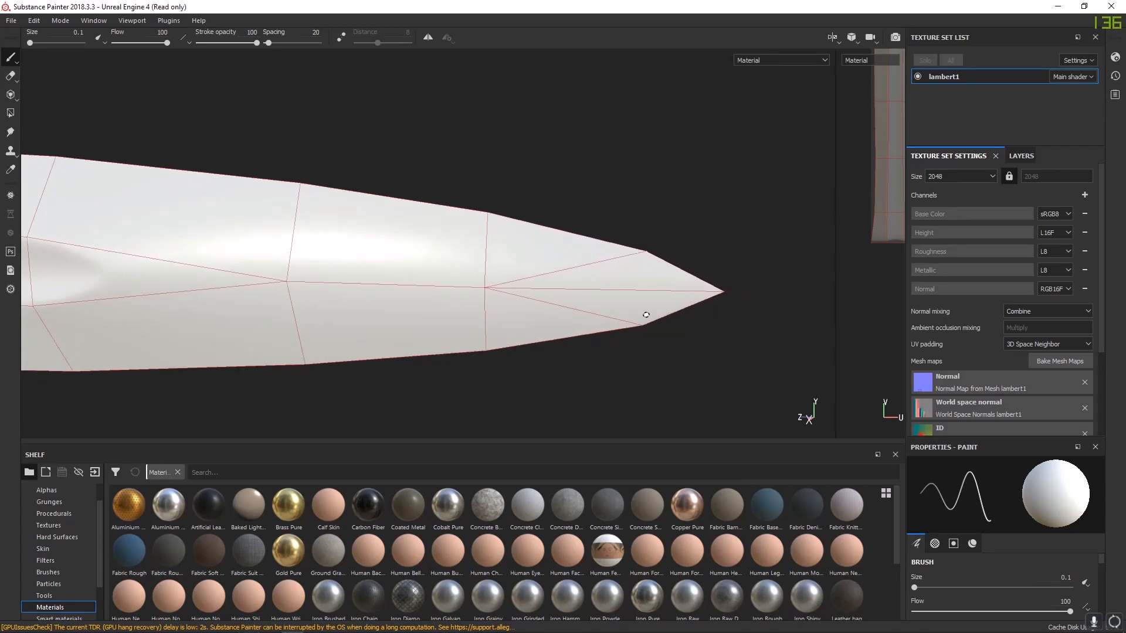
{"action": "right_click_drag", "start_coordinate": [645, 315], "coordinate": [296, 191], "text": "shift"}
{"action": "middle_click_drag", "start_coordinate": [296, 191], "coordinate": [586, 183], "text": "alt"}
{"action": "middle_click_drag", "start_coordinate": [411, 199], "coordinate": [683, 224], "text": "alt"}
{"action": "middle_click_drag", "start_coordinate": [352, 243], "coordinate": [592, 253], "text": "alt"}
{"action": "left_click_drag", "start_coordinate": [592, 254], "coordinate": [553, 256], "text": "alt"}
{"action": "right_click_drag", "start_coordinate": [553, 257], "coordinate": [515, 267], "text": "shift"}
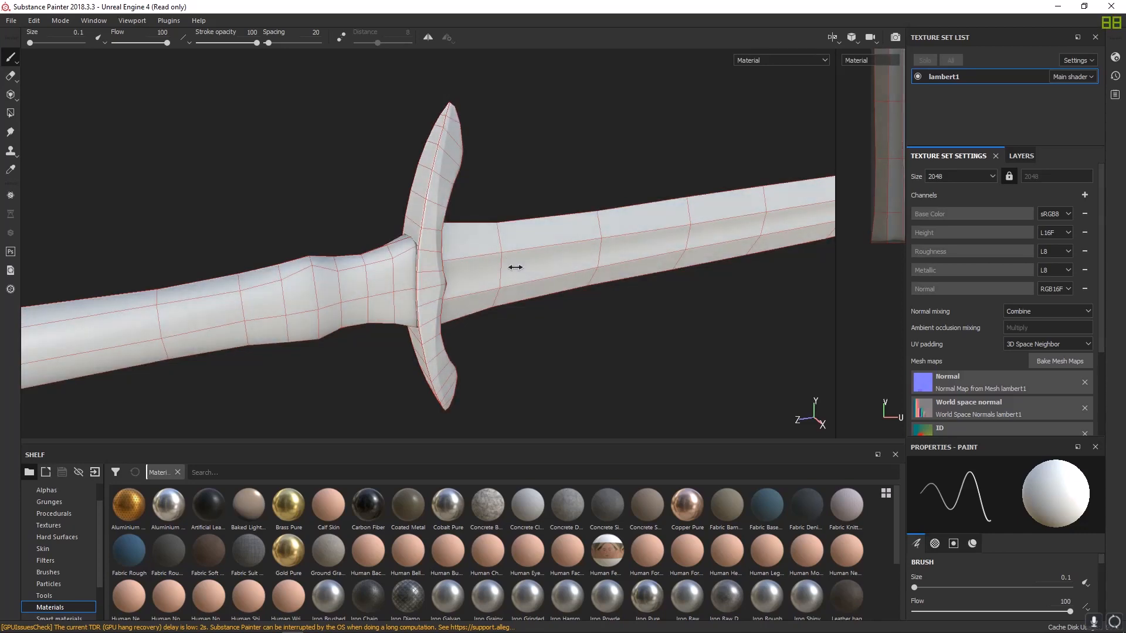
{"action": "middle_click_drag", "start_coordinate": [367, 296], "coordinate": [645, 240], "text": "alt"}
{"action": "middle_click_drag", "start_coordinate": [428, 247], "coordinate": [508, 232], "text": "alt"}
{"action": "left_click_drag", "start_coordinate": [508, 232], "coordinate": [344, 229], "text": "alt"}
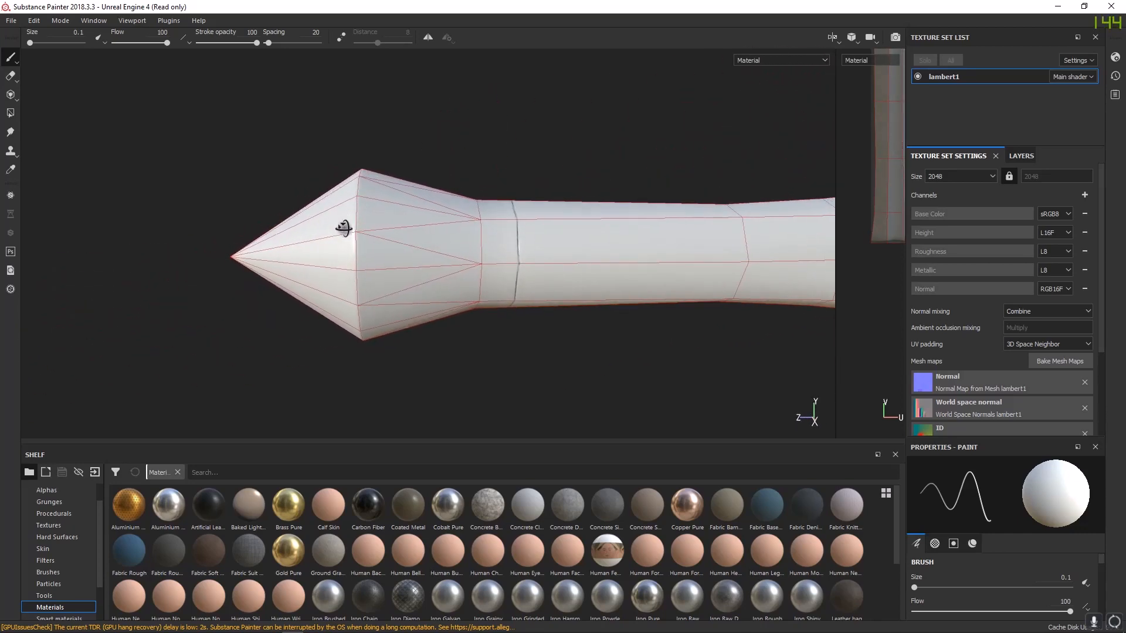
{"action": "scroll", "coordinate": [344, 228], "scroll_direction": "down", "scroll_amount": 1}
{"action": "middle_click_drag", "start_coordinate": [565, 238], "coordinate": [341, 223], "text": "alt"}
{"action": "right_click_drag", "start_coordinate": [342, 224], "coordinate": [387, 212], "text": "alt"}
{"action": "middle_click_drag", "start_coordinate": [659, 234], "coordinate": [494, 241], "text": "alt"}
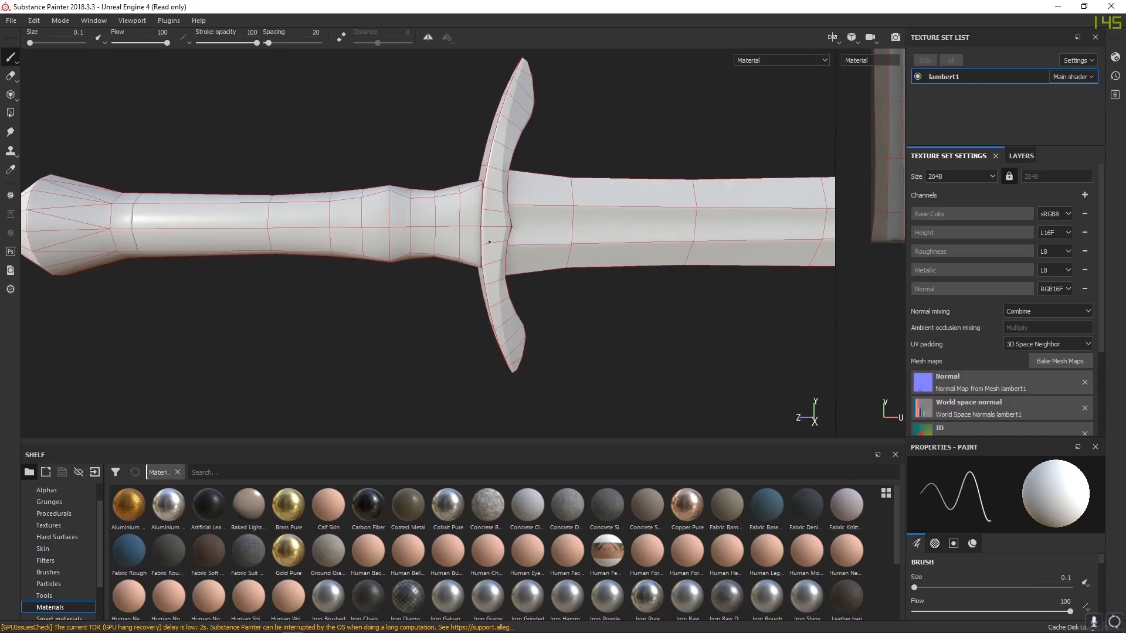
{"action": "right_click_drag", "start_coordinate": [495, 241], "coordinate": [522, 202], "text": "alt"}
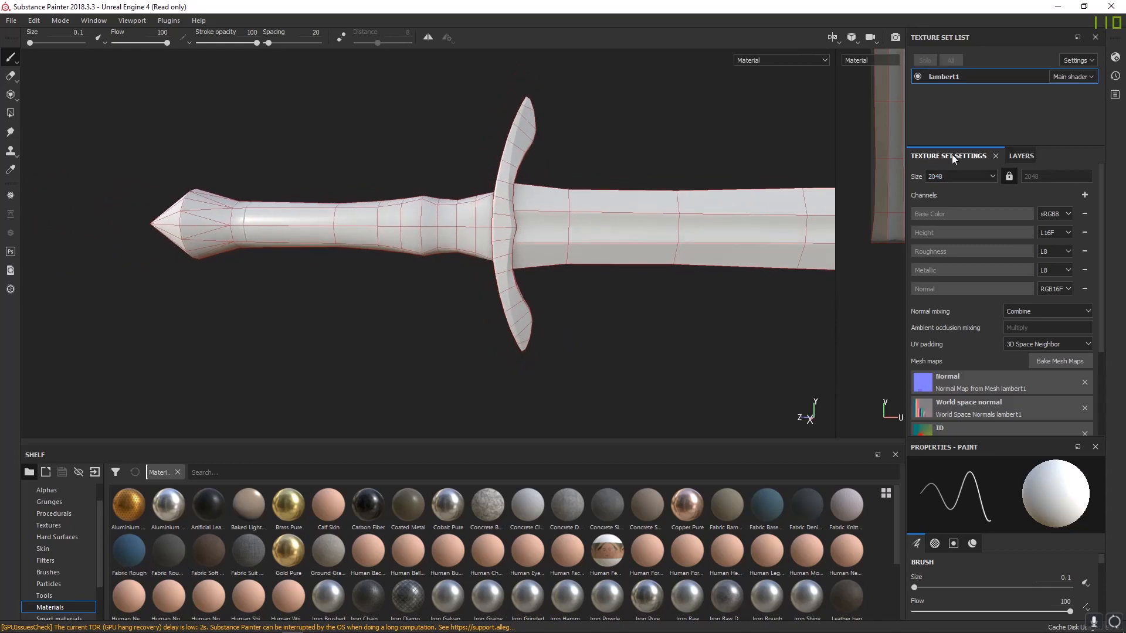
- Review the baked lambert1 maps among the project's shelf resources and in the texture set's mesh map slots
{"action": "left_click", "coordinate": [1021, 156]}
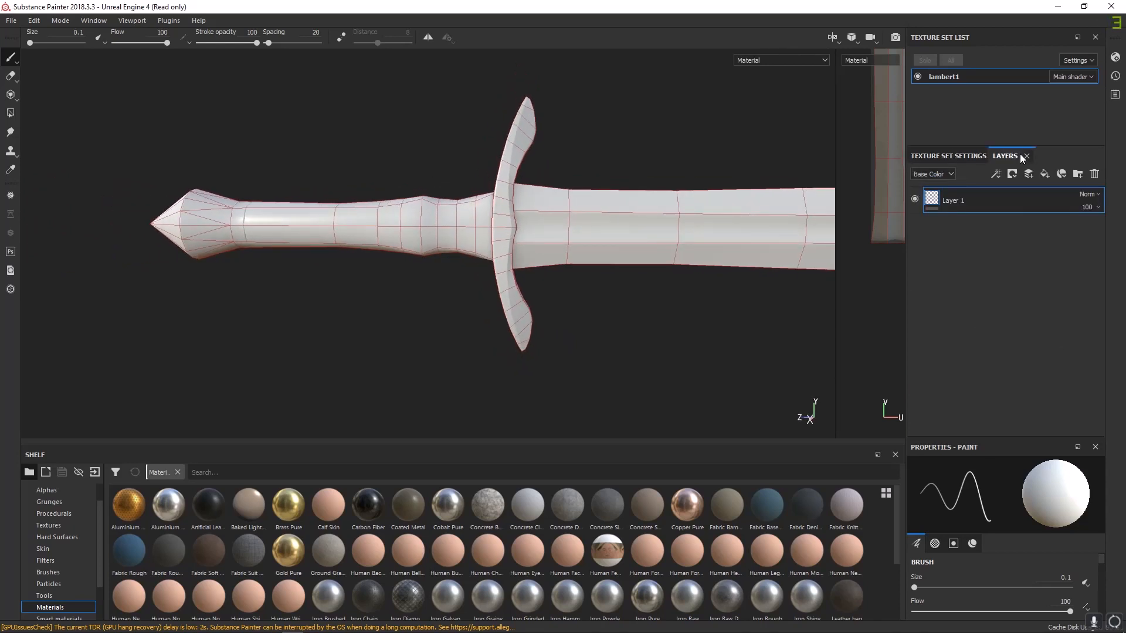
{"action": "middle_click_drag", "start_coordinate": [674, 350], "coordinate": [387, 263], "text": "alt"}
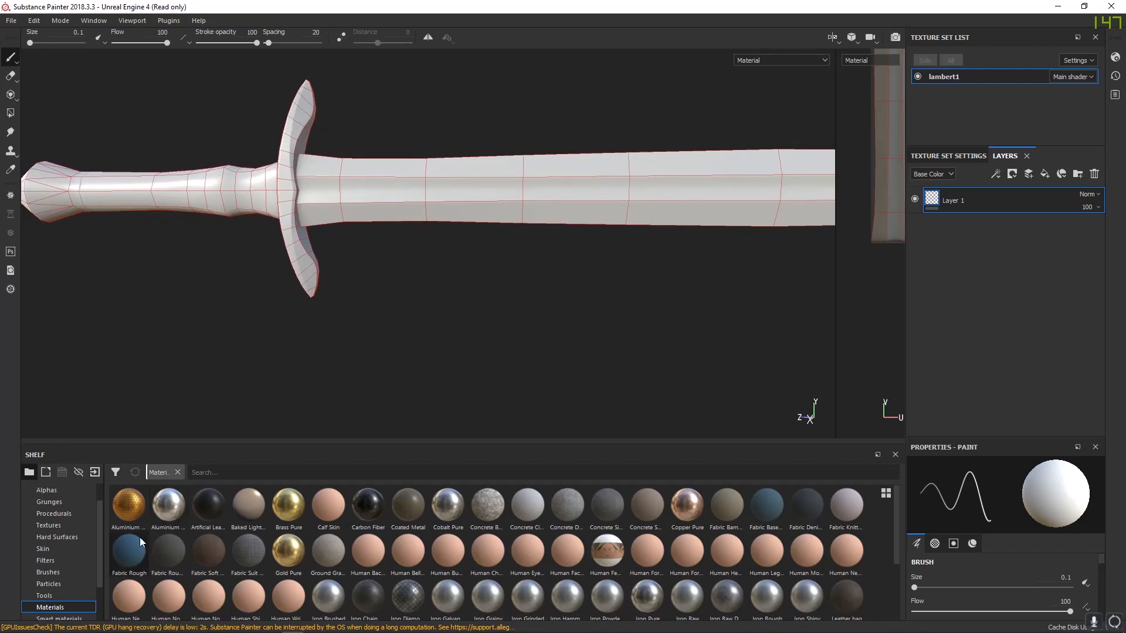
{"action": "scroll", "coordinate": [72, 586], "scroll_direction": "up", "scroll_amount": 2}
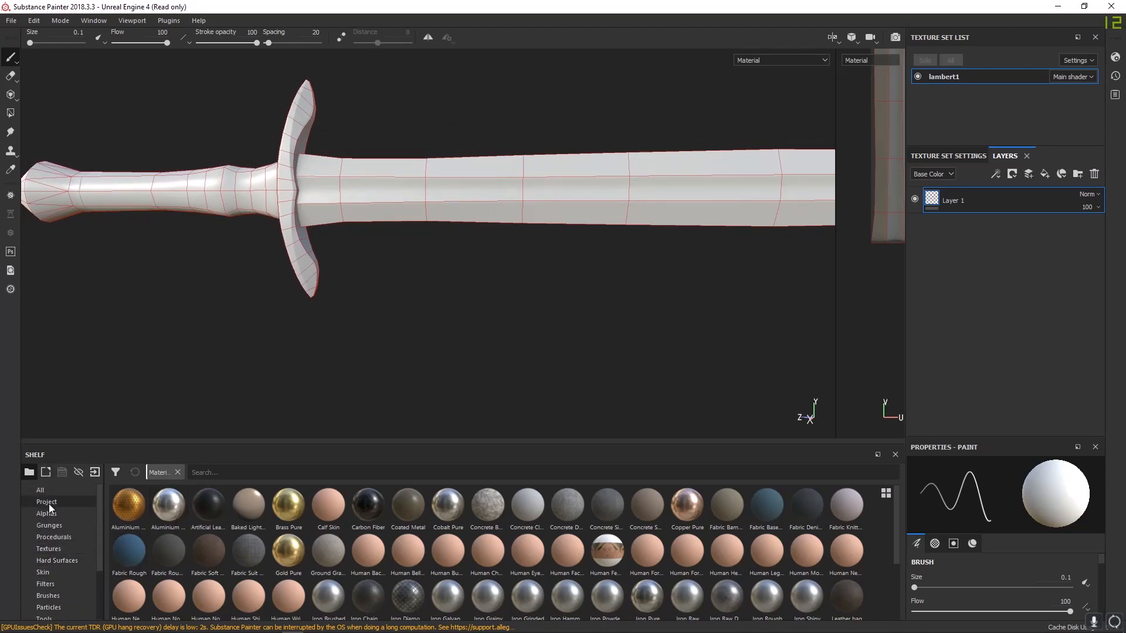
{"action": "left_click", "coordinate": [48, 502]}
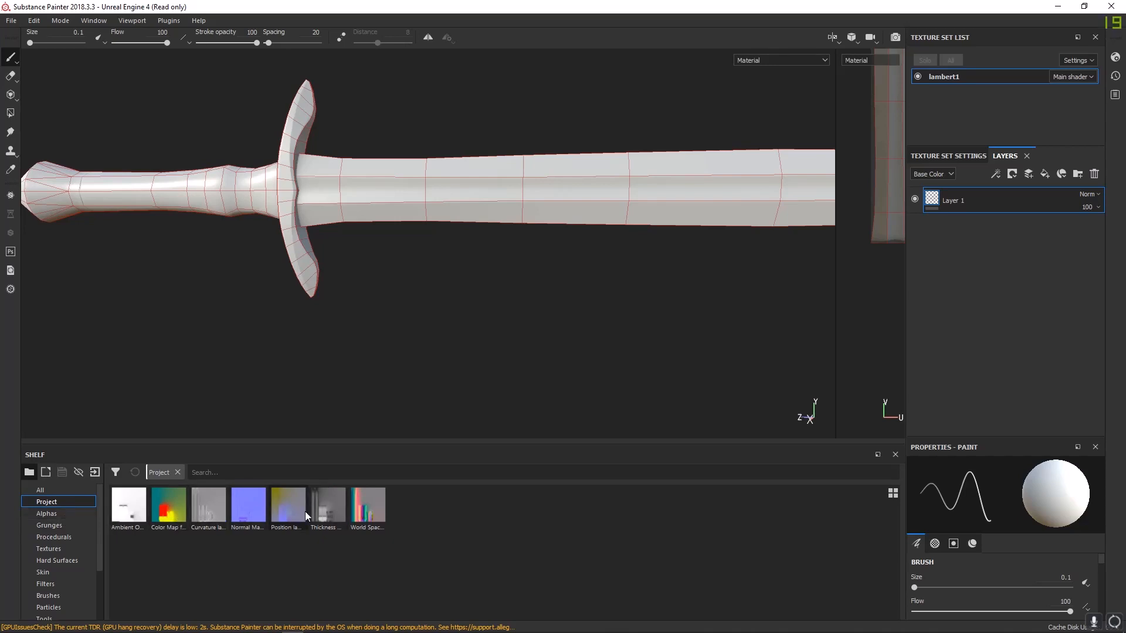
{"action": "left_click", "coordinate": [948, 156]}
{"action": "scroll", "coordinate": [962, 321], "scroll_direction": "down", "scroll_amount": 3}
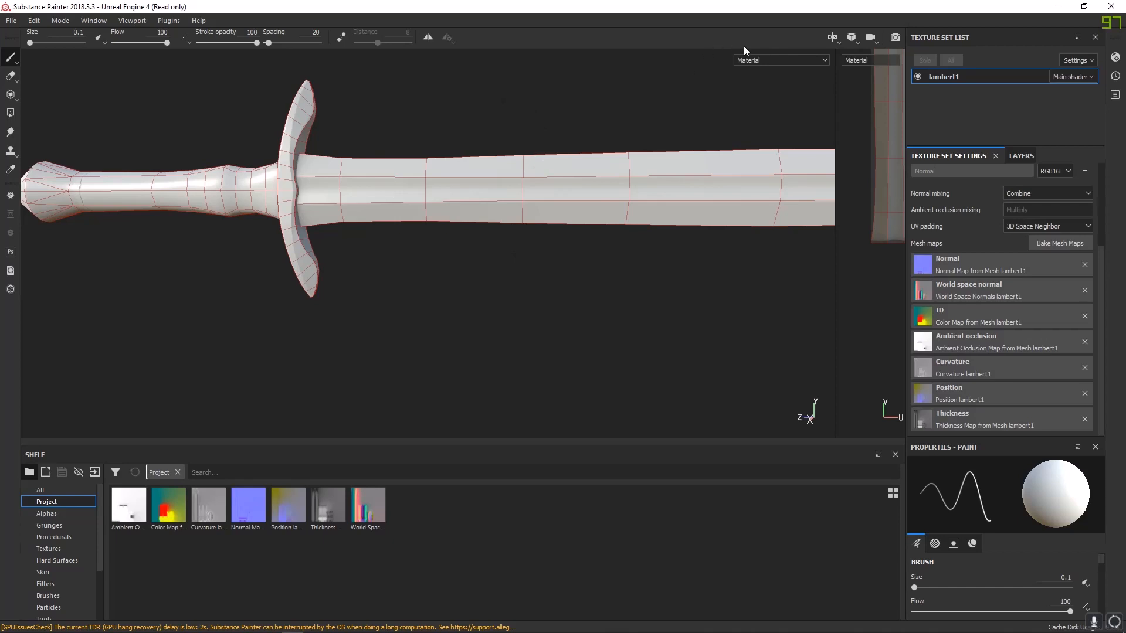
- Enlarge the brush to 13.33 and preview the Base Color and Height channels on the untextured sword
{"action": "right_click_drag", "start_coordinate": [537, 205], "coordinate": [599, 205], "text": "ctrl"}
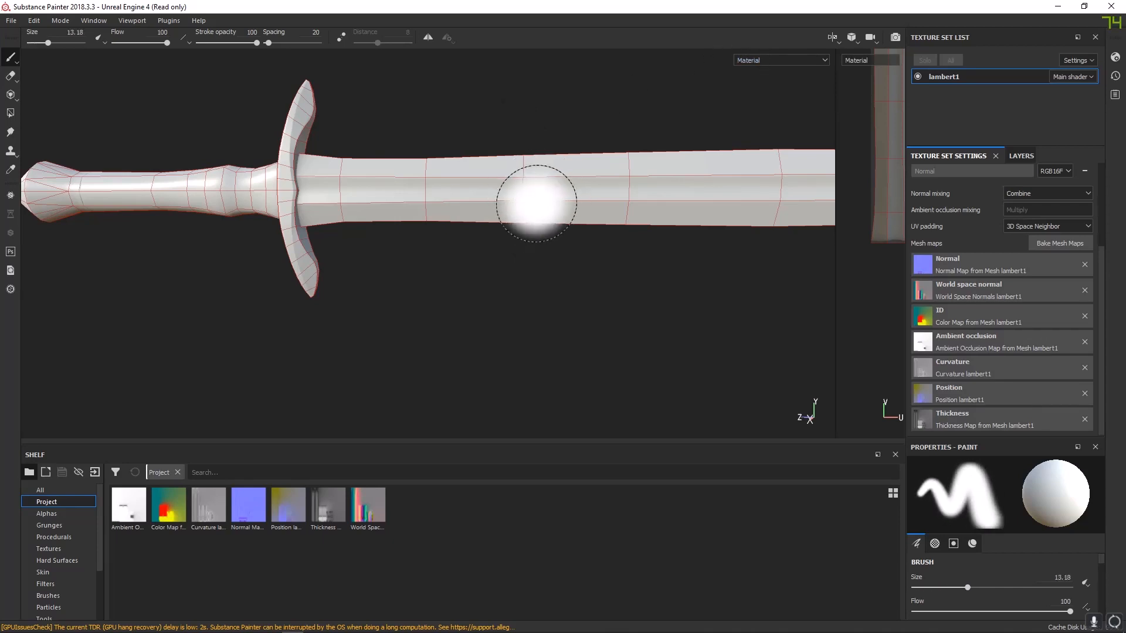
{"action": "left_click", "coordinate": [764, 61]}
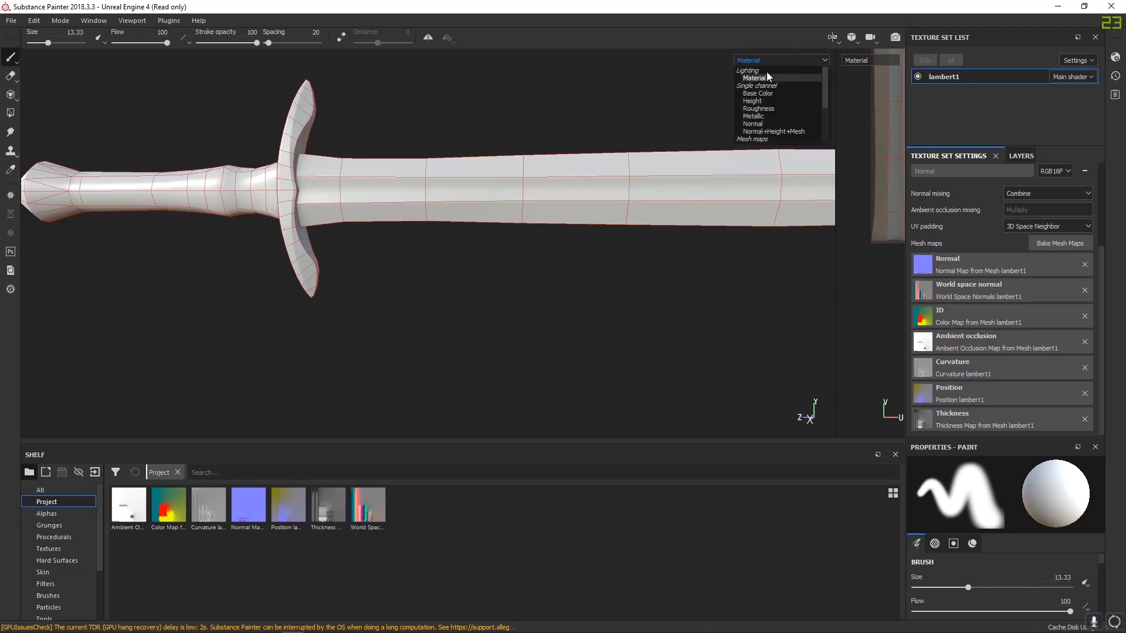
{"action": "left_click", "coordinate": [766, 93]}
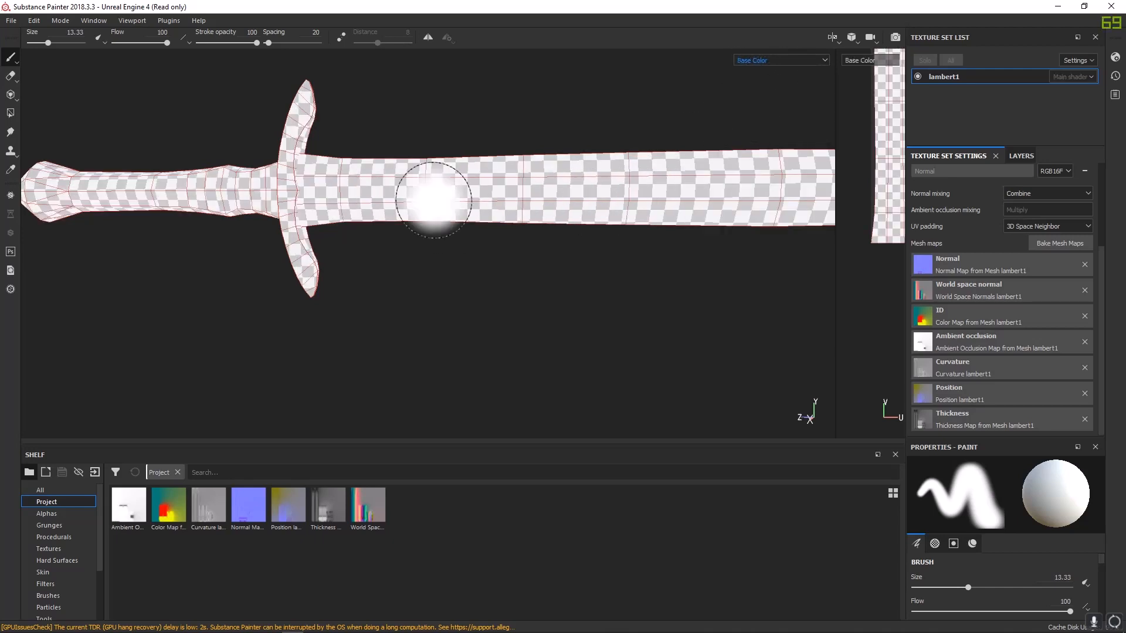
{"action": "left_click", "coordinate": [762, 60]}
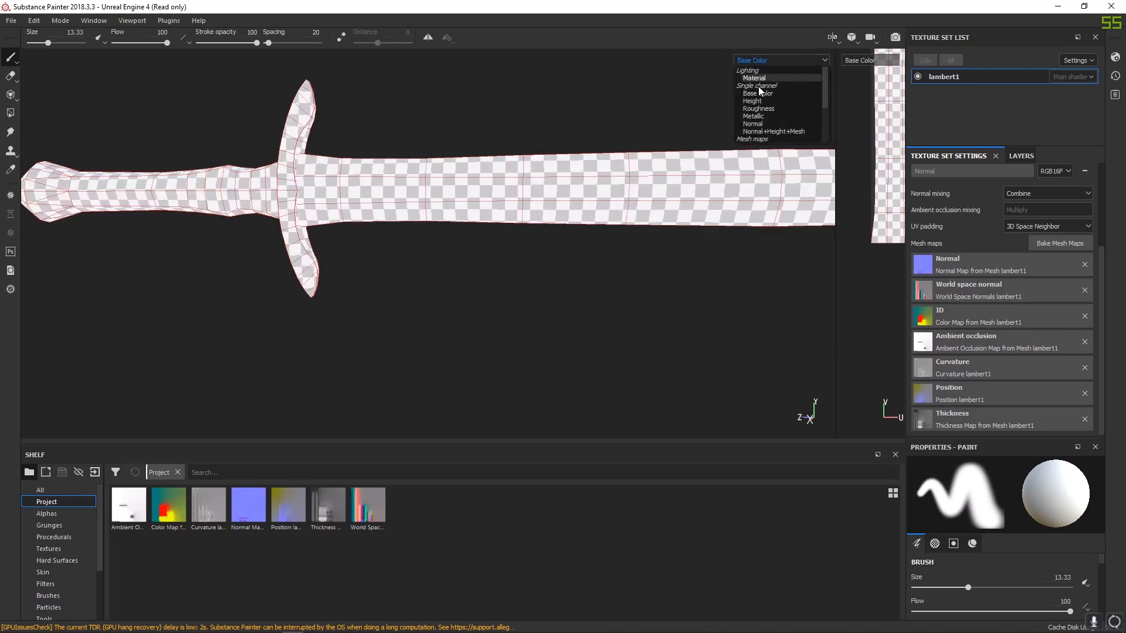
{"action": "left_click", "coordinate": [757, 101]}
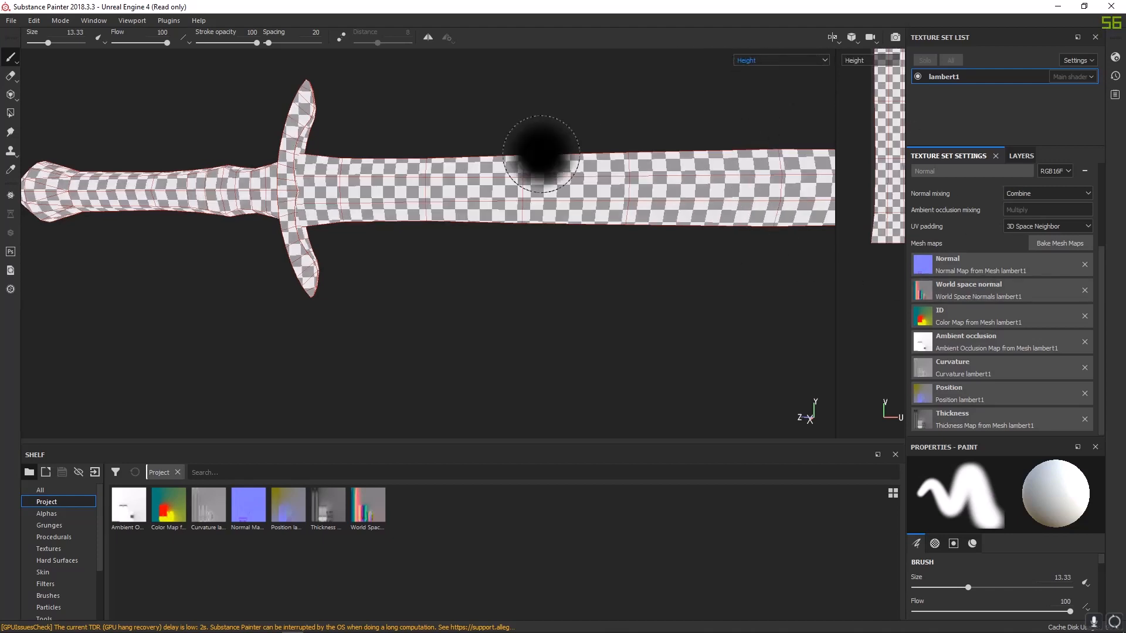
- Add the Copper Worn smart material beneath Layer 1 and show the sword in Material display
{"action": "scroll", "coordinate": [69, 559], "scroll_direction": "down", "scroll_amount": 3}
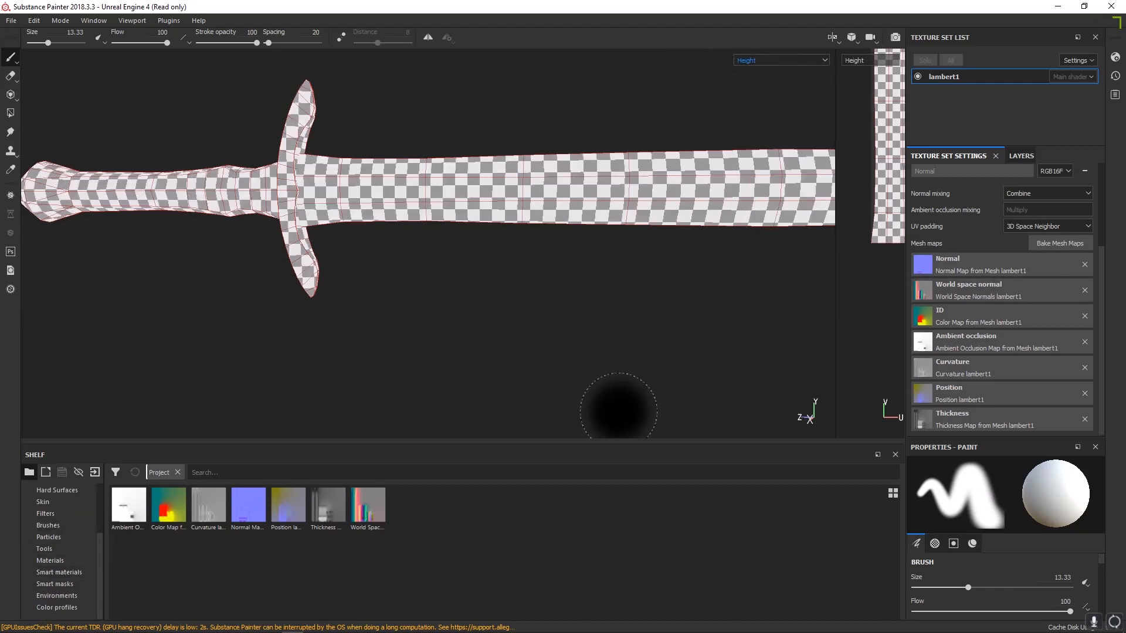
{"action": "left_click", "coordinate": [1025, 157]}
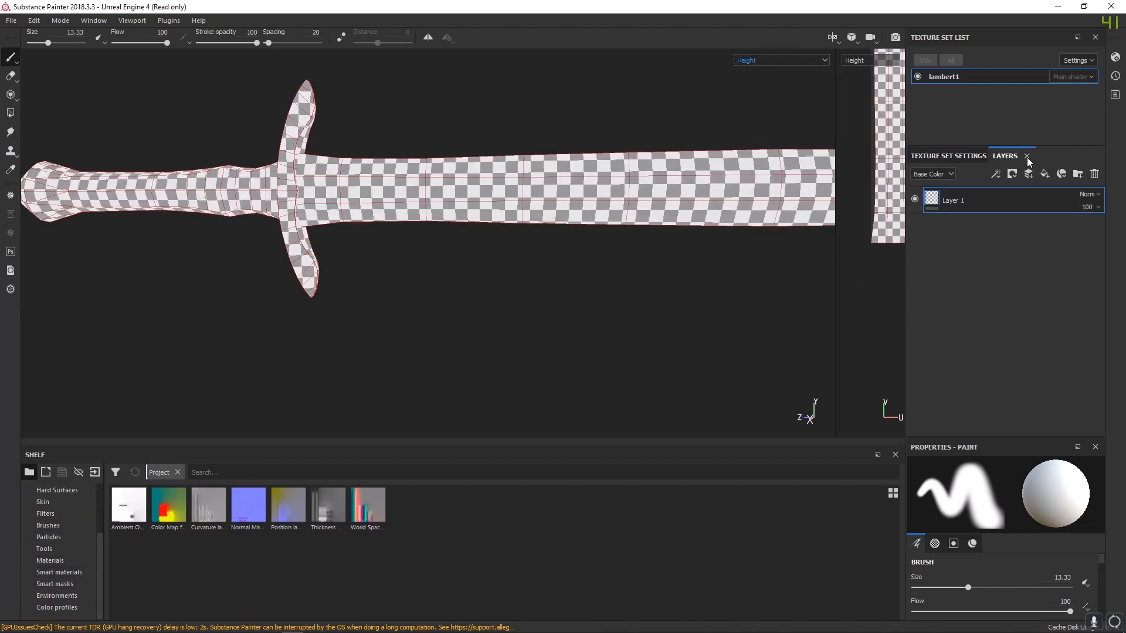
{"action": "left_click", "coordinate": [63, 574]}
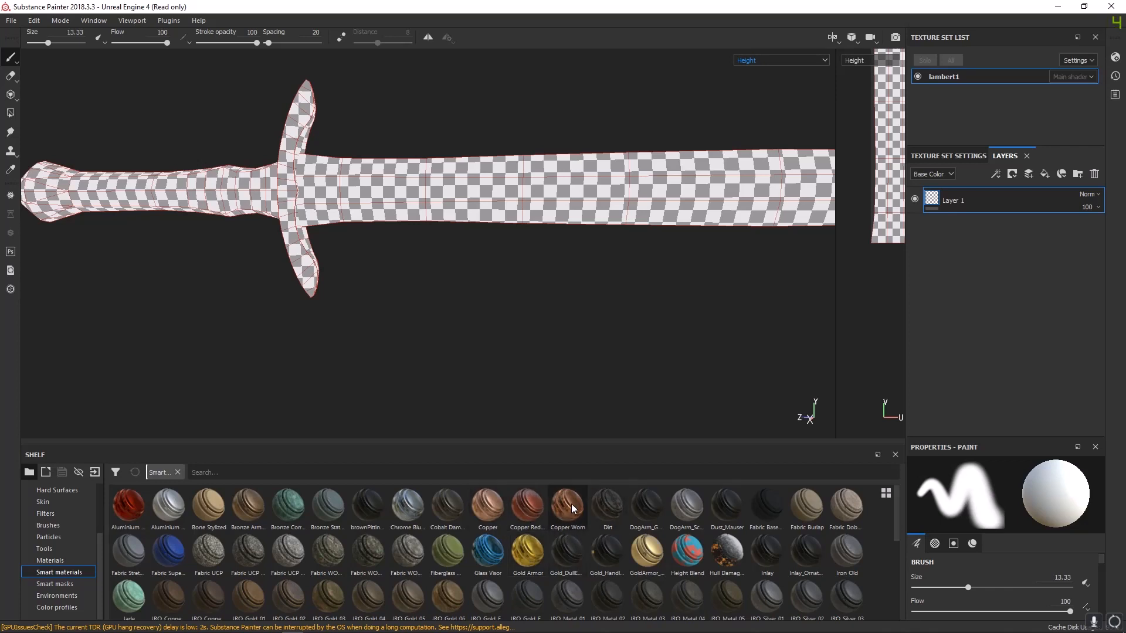
{"action": "left_click_drag", "start_coordinate": [568, 507], "coordinate": [960, 249]}
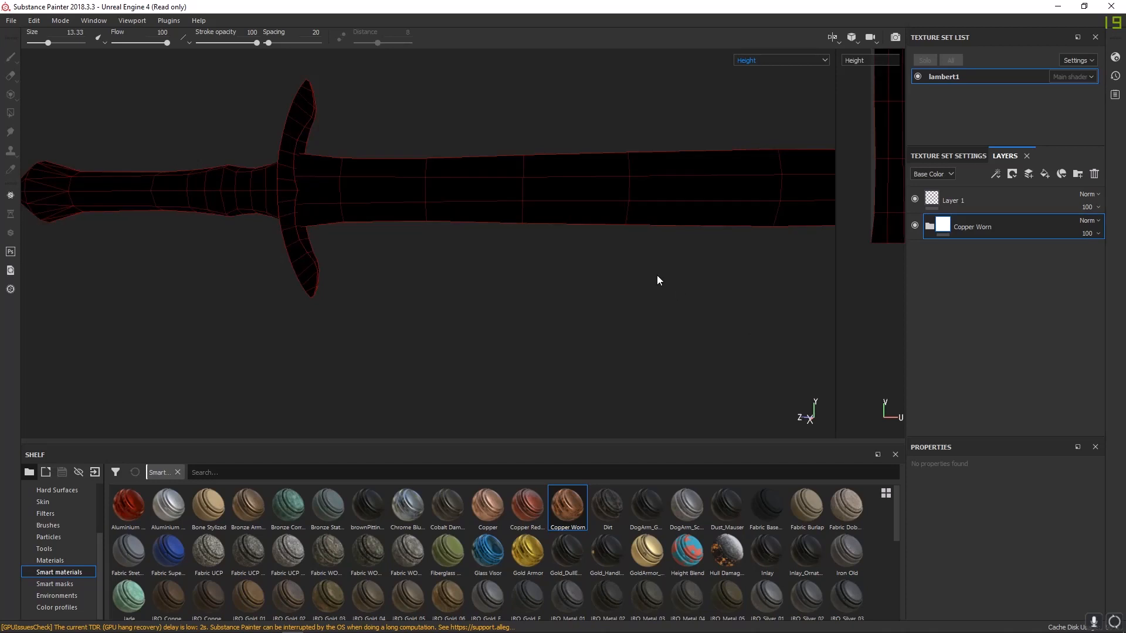
{"action": "left_click", "coordinate": [752, 61]}
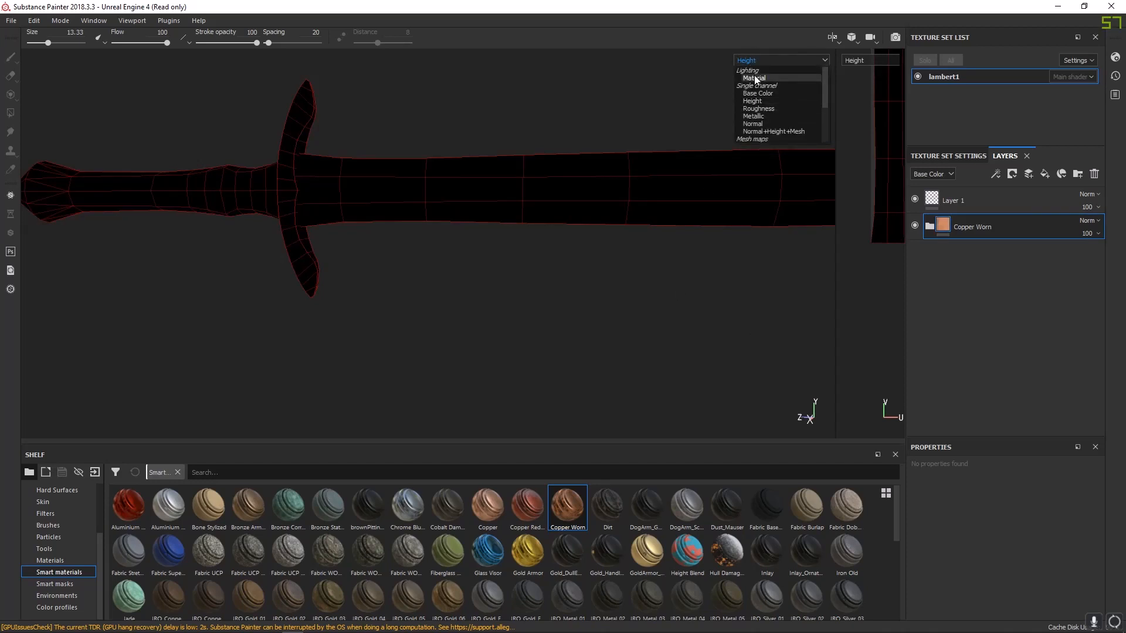
{"action": "left_click", "coordinate": [754, 78]}
{"action": "middle_click_drag", "start_coordinate": [624, 193], "coordinate": [491, 240], "text": "alt"}
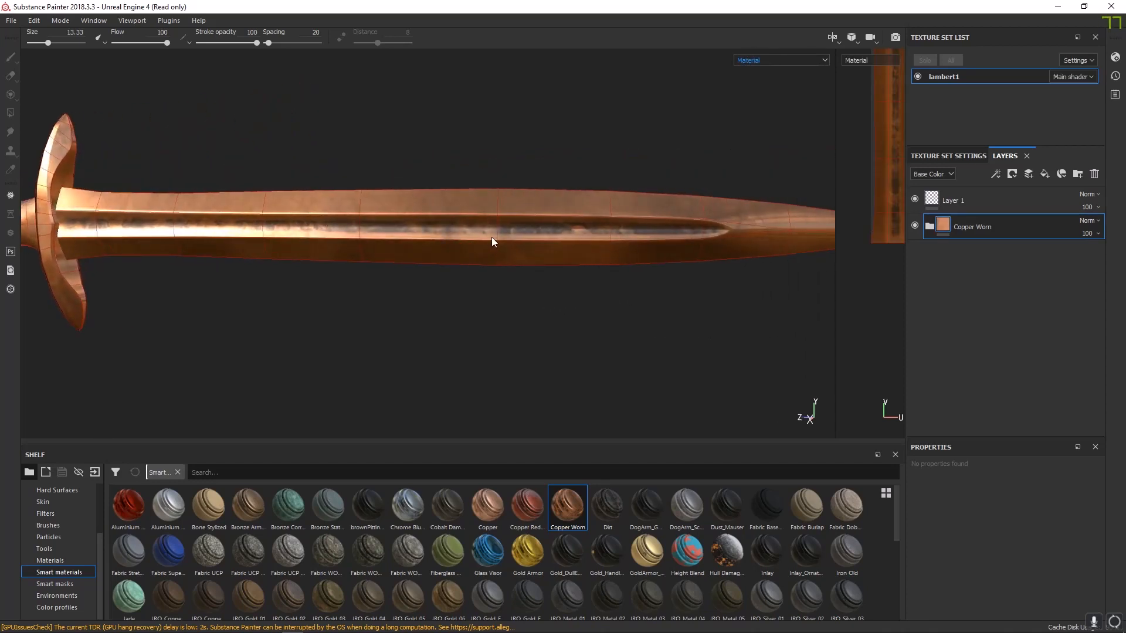
{"action": "mouse_move", "coordinate": [491, 240]}
{"action": "left_mouse_down", "text": "alt"}
{"action": "mouse_move", "coordinate": [432, 218]}
{"action": "mouse_move", "coordinate": [467, 244]}
{"action": "mouse_move", "coordinate": [432, 241]}
{"action": "mouse_move", "coordinate": [480, 240]}
{"action": "left_mouse_up", "text": "alt"}
- Display the copper sword's Base Color channel, inspect it along the blade and hilt, and switch to the Height channel
{"action": "left_click", "coordinate": [749, 61]}
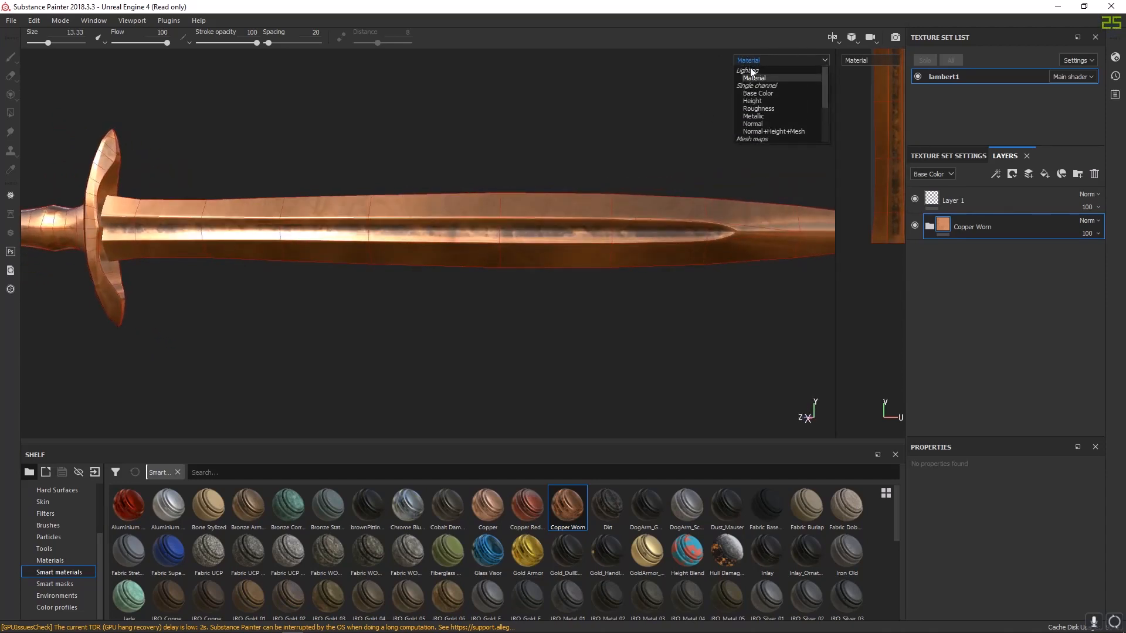
{"action": "left_click", "coordinate": [758, 93]}
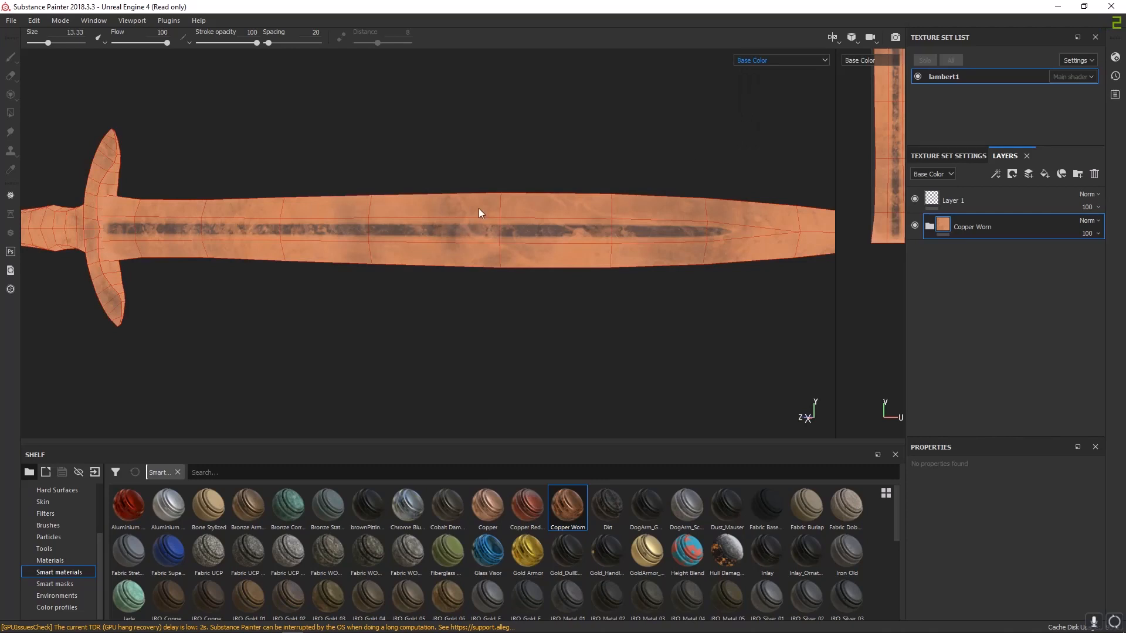
{"action": "middle_click_drag", "start_coordinate": [478, 209], "coordinate": [732, 206], "text": "alt"}
{"action": "left_click_drag", "start_coordinate": [731, 200], "coordinate": [708, 90], "text": "alt"}
{"action": "left_click", "coordinate": [748, 60]}
{"action": "left_click", "coordinate": [757, 100]}
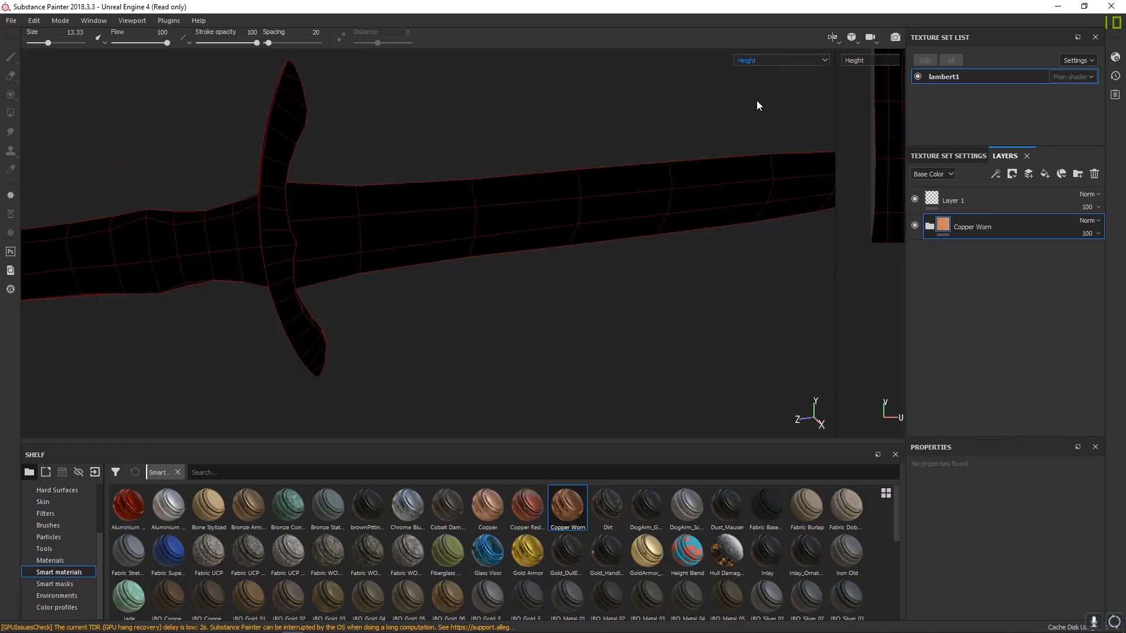
- Inspect the Roughness and Metallic channels of the Copper Worn material on the sword
{"action": "left_click", "coordinate": [756, 60]}
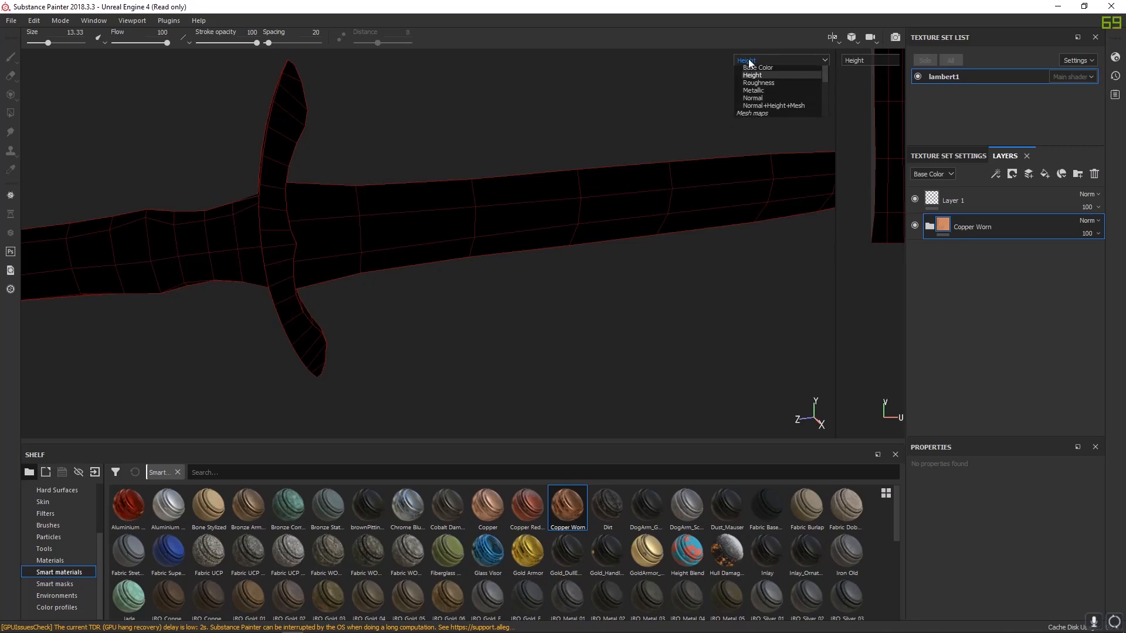
{"action": "left_click", "coordinate": [764, 107]}
{"action": "left_click_drag", "start_coordinate": [522, 175], "coordinate": [437, 200], "text": "alt"}
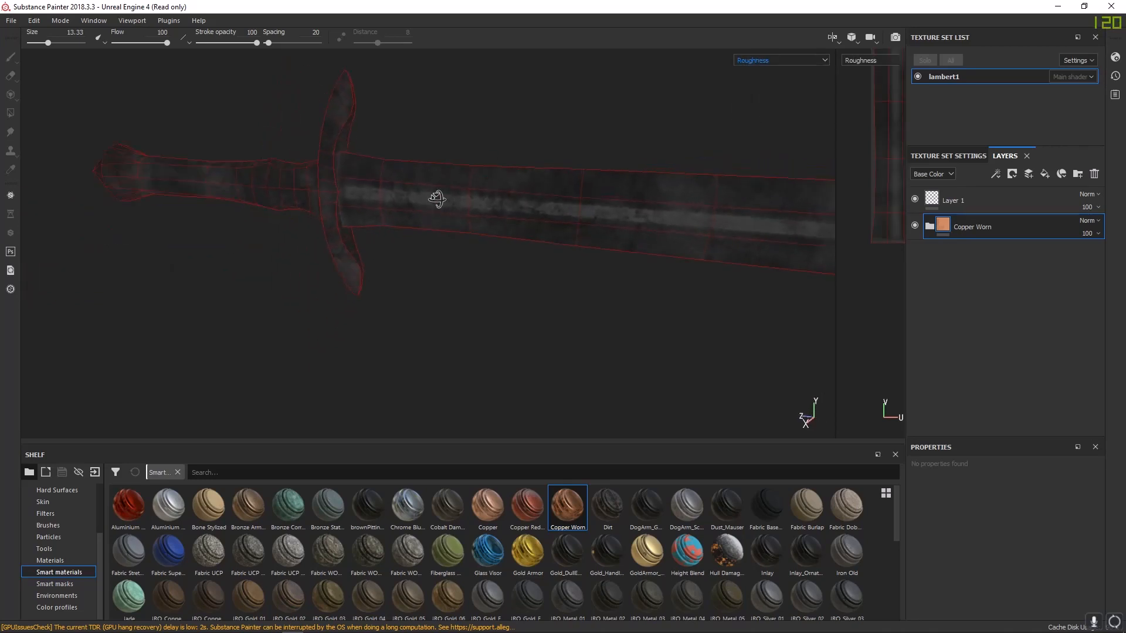
{"action": "left_click", "coordinate": [780, 61]}
{"action": "left_click", "coordinate": [768, 117]}
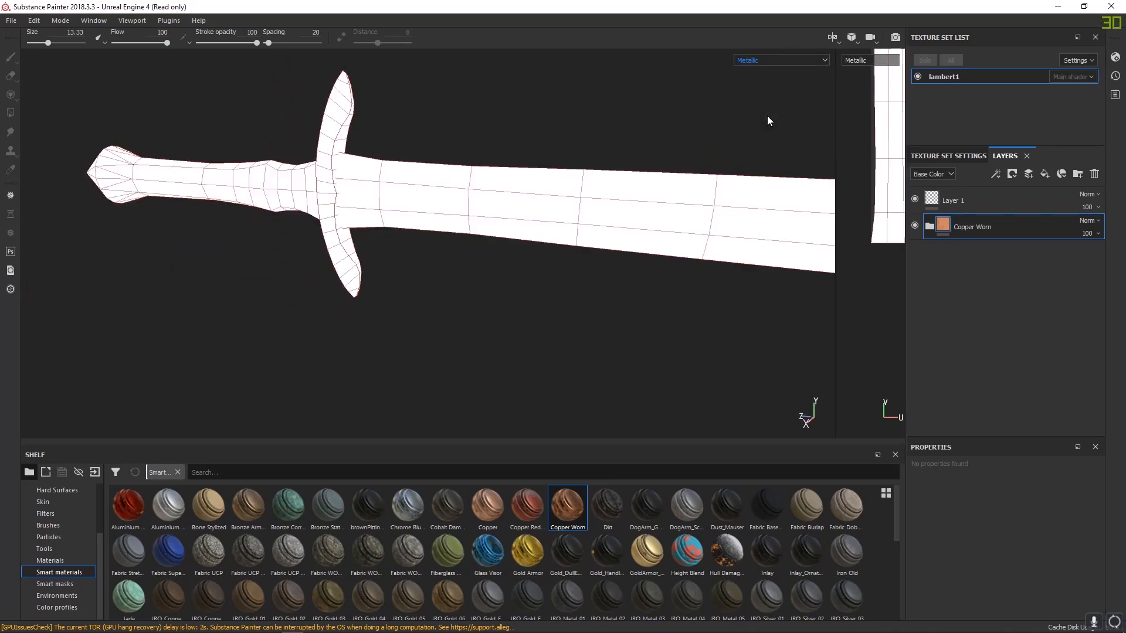
{"action": "left_click_drag", "start_coordinate": [553, 206], "coordinate": [680, 129], "text": "alt"}
- Return to the Roughness channel and examine its light and dark variation up close along the blade's central groove
{"action": "left_click", "coordinate": [771, 60]}
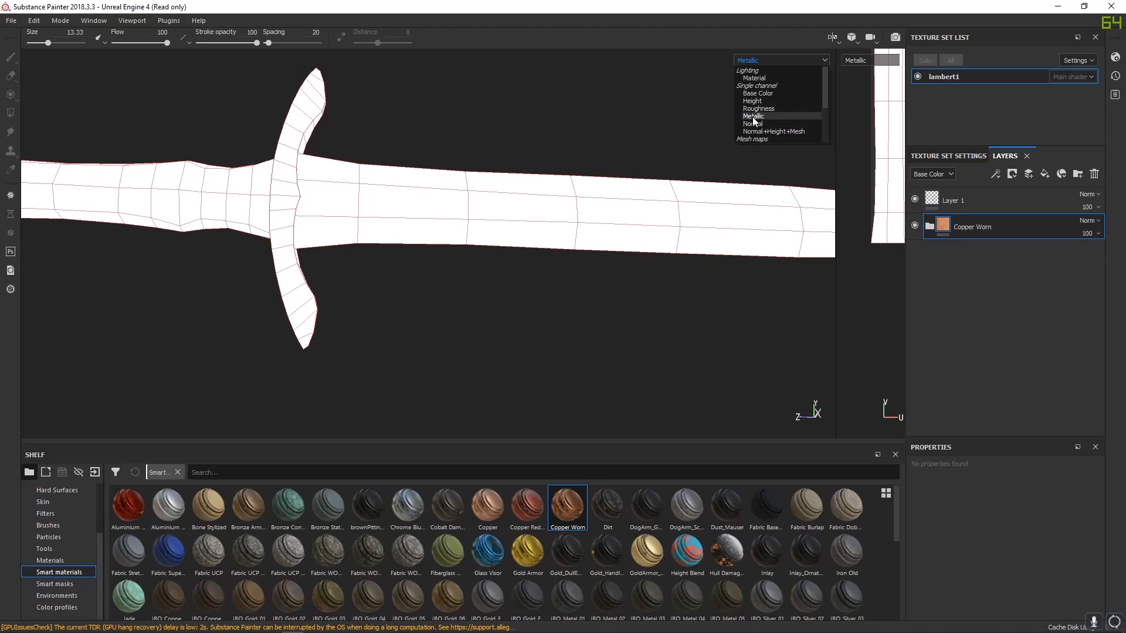
{"action": "left_click", "coordinate": [758, 111]}
{"action": "left_click_drag", "start_coordinate": [455, 218], "coordinate": [524, 213], "text": "alt"}
{"action": "middle_click_drag", "start_coordinate": [524, 212], "coordinate": [293, 206], "text": "alt"}
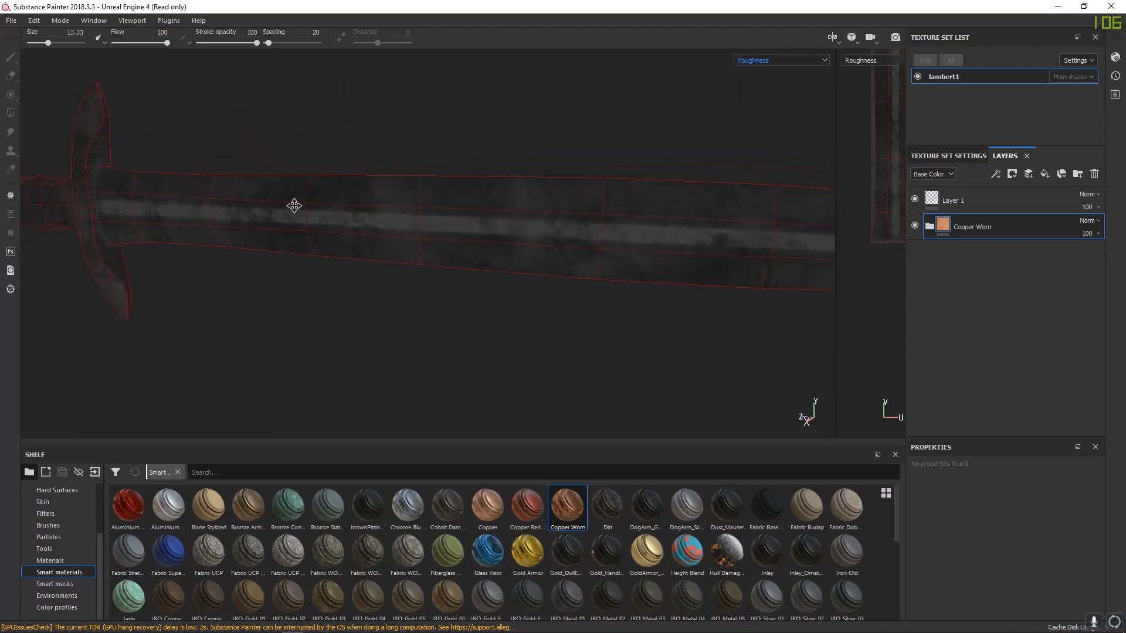
{"action": "mouse_move", "coordinate": [503, 223]}
{"action": "right_mouse_down", "text": "alt"}
{"action": "mouse_move", "coordinate": [472, 231]}
{"action": "mouse_move", "coordinate": [510, 233]}
{"action": "right_mouse_up", "text": "alt"}
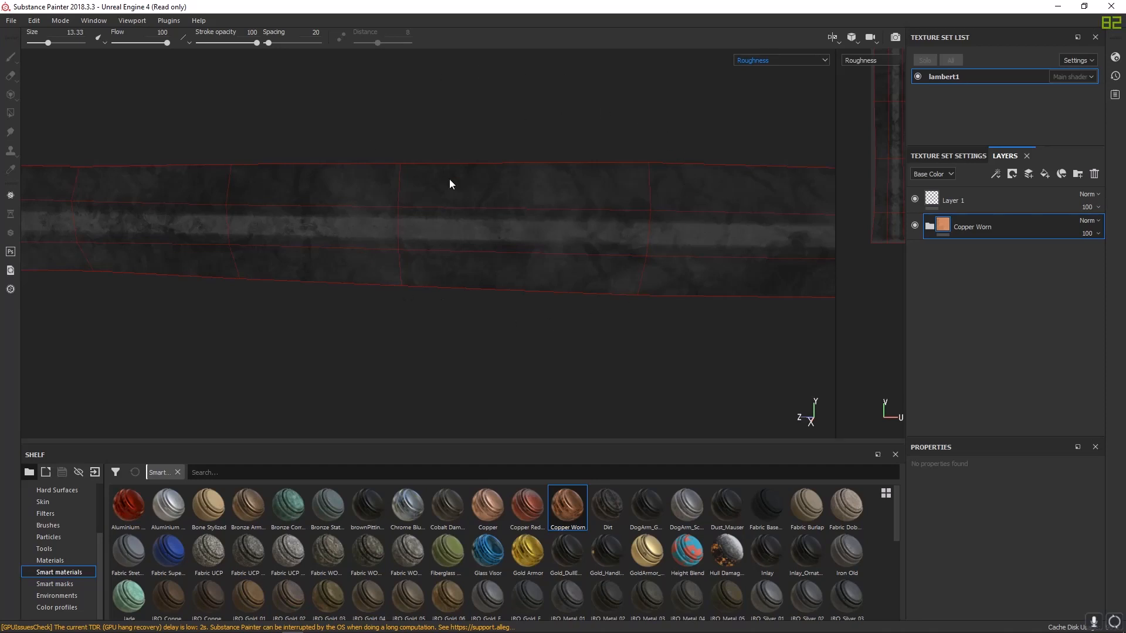
{"action": "left_click_drag", "start_coordinate": [433, 218], "coordinate": [461, 245], "text": "alt"}
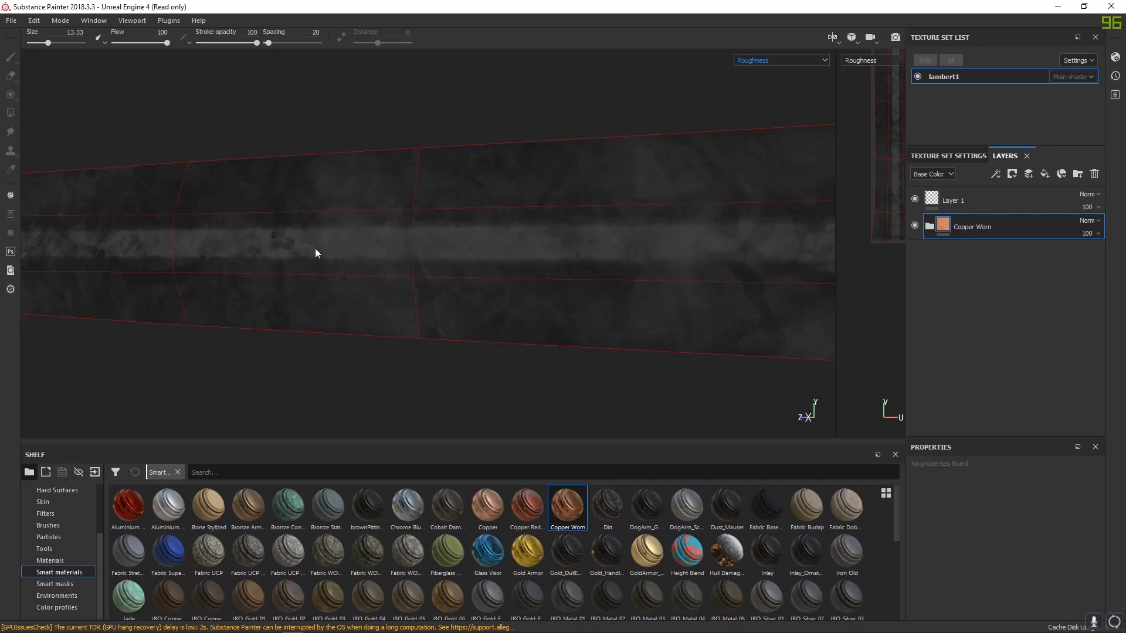
{"action": "left_click_drag", "start_coordinate": [444, 232], "coordinate": [563, 253], "text": "alt"}
{"action": "left_click_drag", "start_coordinate": [411, 240], "coordinate": [641, 273], "text": "alt"}
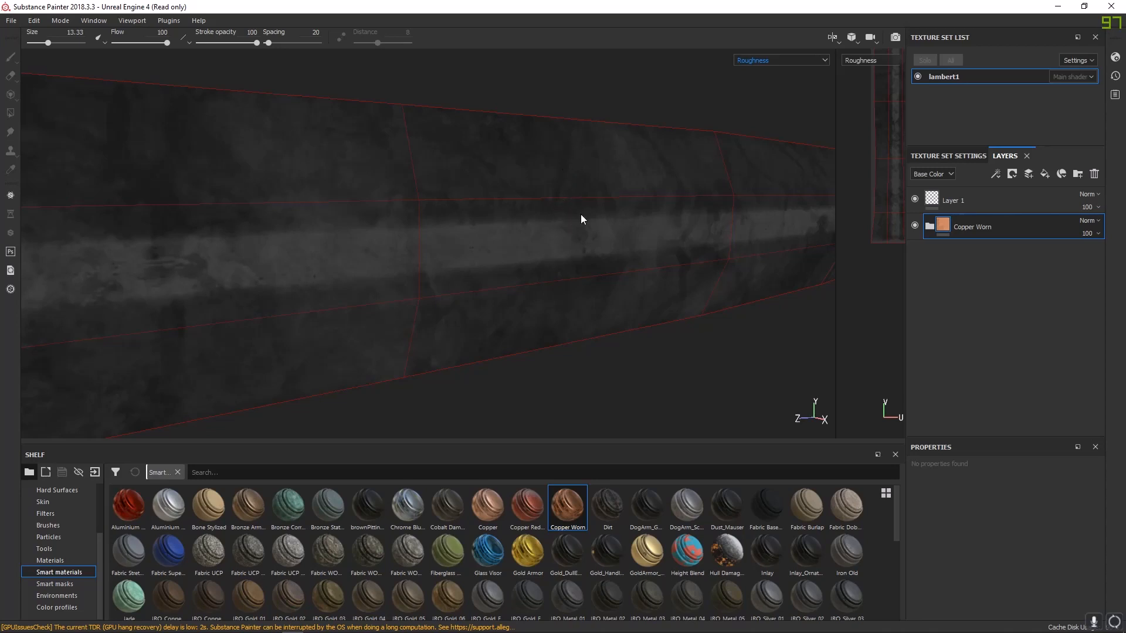
{"action": "left_click_drag", "start_coordinate": [583, 218], "coordinate": [582, 160], "text": "alt"}
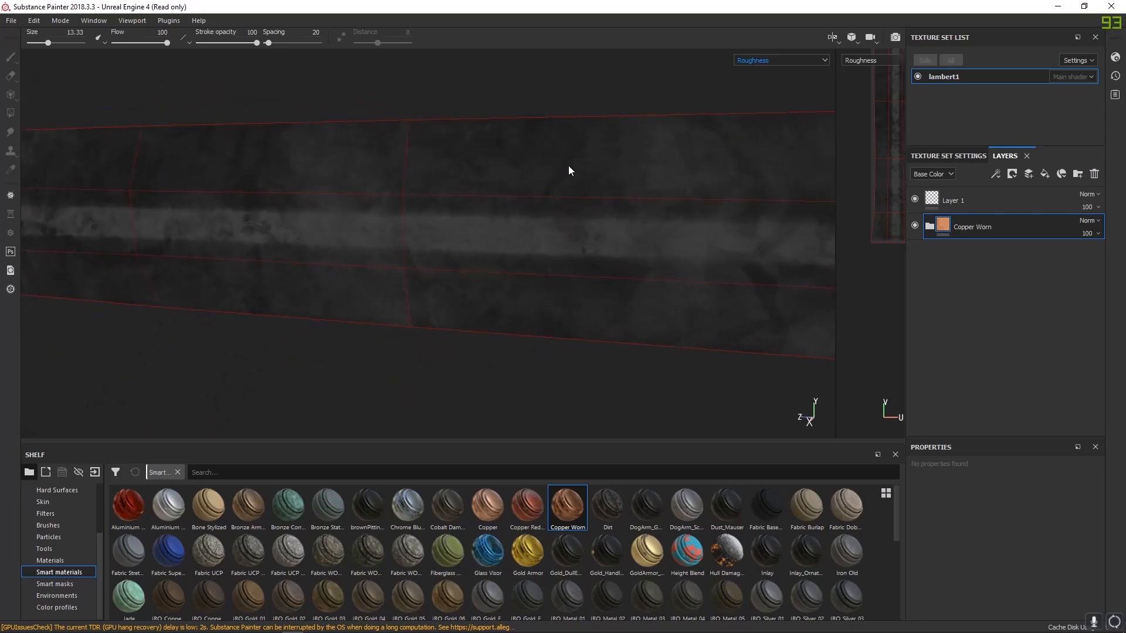
- Display the material's Normal channel and inspect it around the blade, crossguard and hilt
{"action": "left_click", "coordinate": [751, 62]}
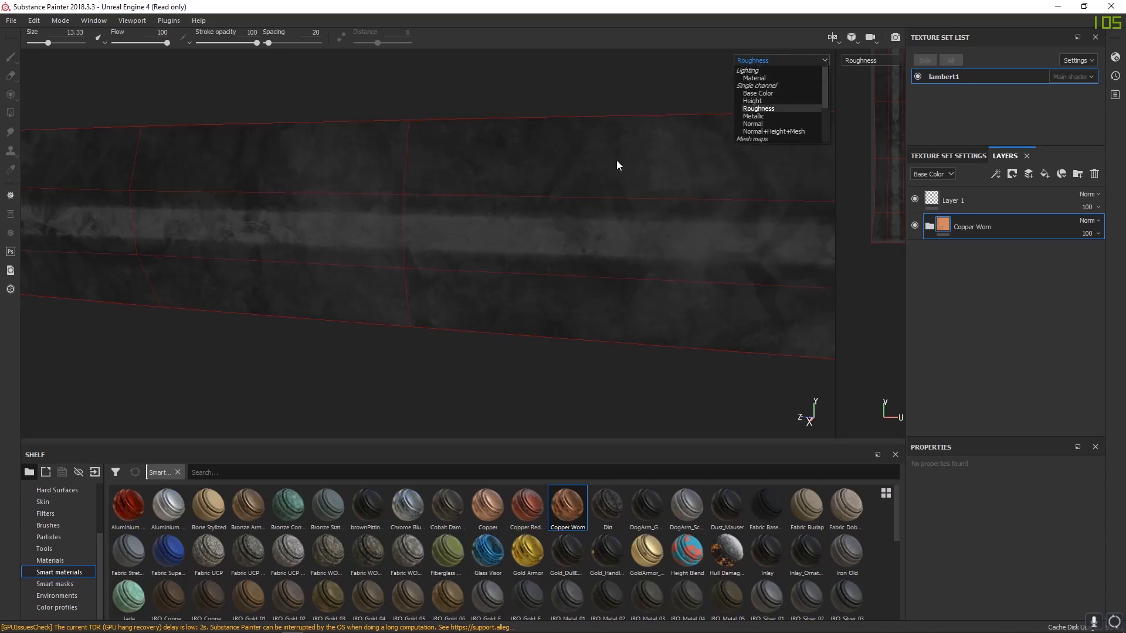
{"action": "scroll", "coordinate": [768, 115], "scroll_direction": "down", "scroll_amount": 1}
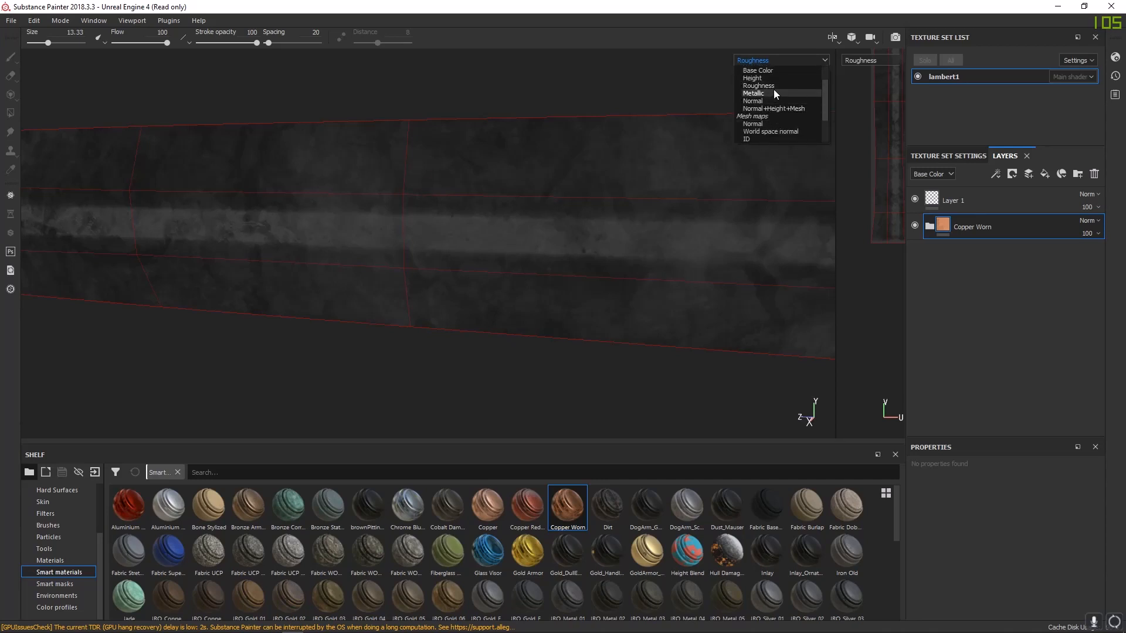
{"action": "left_click", "coordinate": [764, 101]}
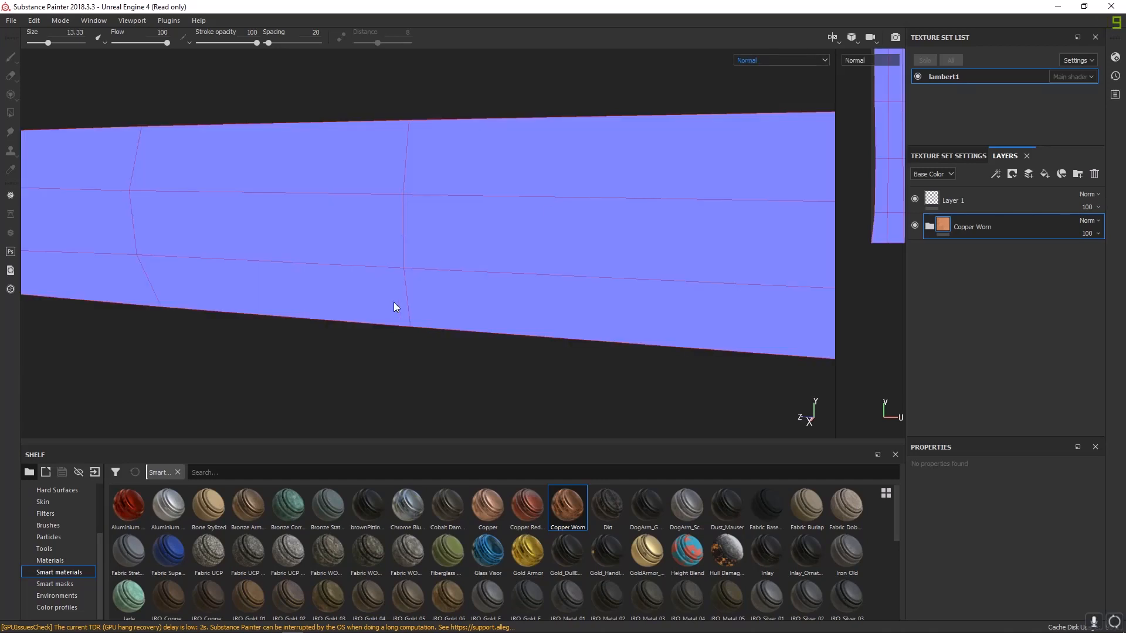
{"action": "left_click_drag", "start_coordinate": [394, 306], "coordinate": [563, 276], "text": "alt"}
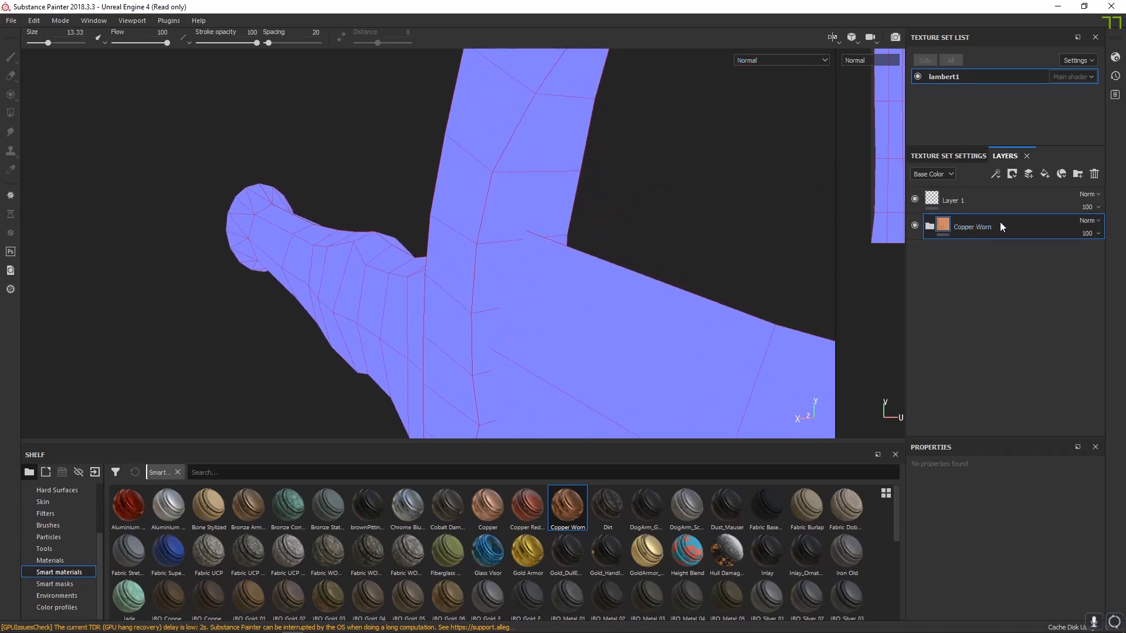
- Display the baked Normal mesh map on the sword and inspect it around the hilt, crossguard and blade base
{"action": "double_click", "coordinate": [979, 226]}
{"action": "left_click", "coordinate": [754, 60]}
{"action": "scroll", "coordinate": [772, 118], "scroll_direction": "down", "scroll_amount": 3}
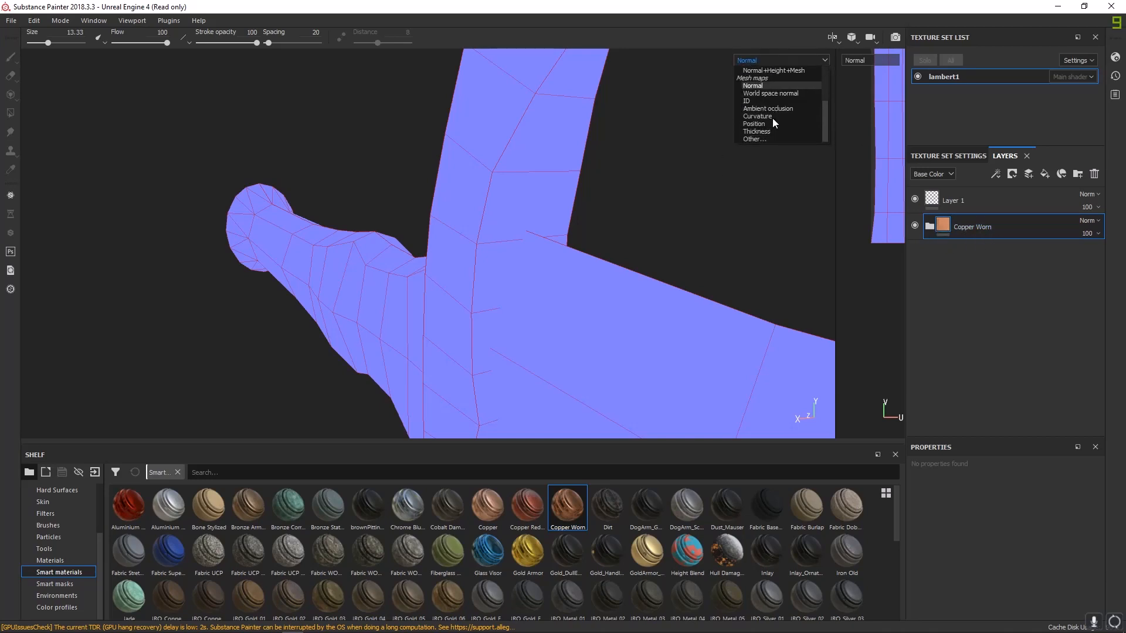
{"action": "scroll", "coordinate": [776, 88], "scroll_direction": "up", "scroll_amount": 3}
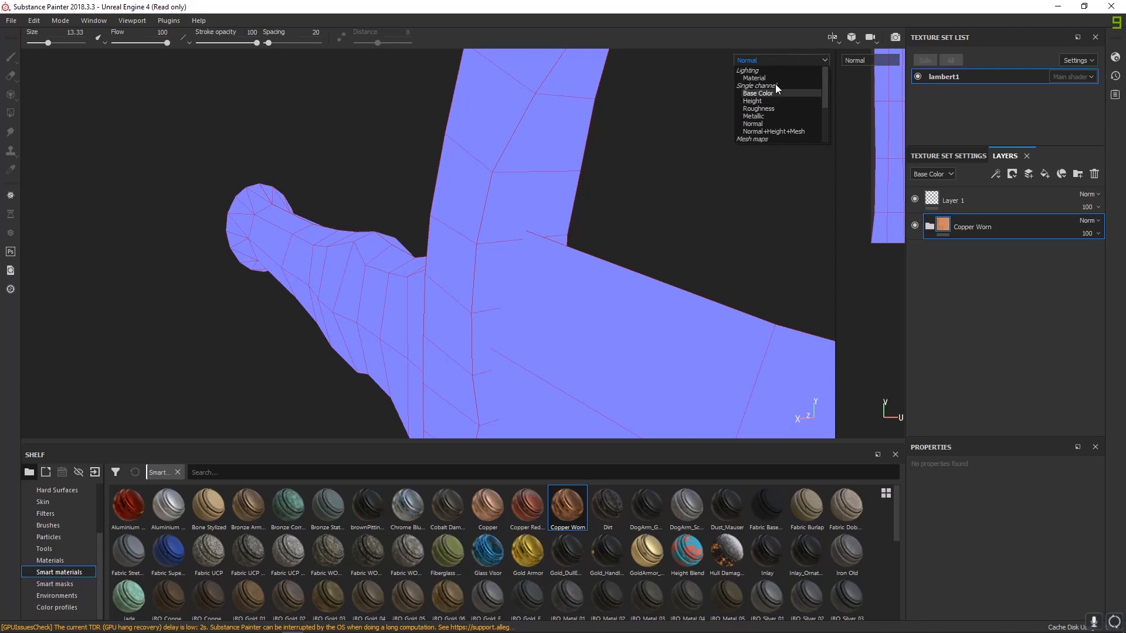
{"action": "scroll", "coordinate": [758, 118], "scroll_direction": "down", "scroll_amount": 3}
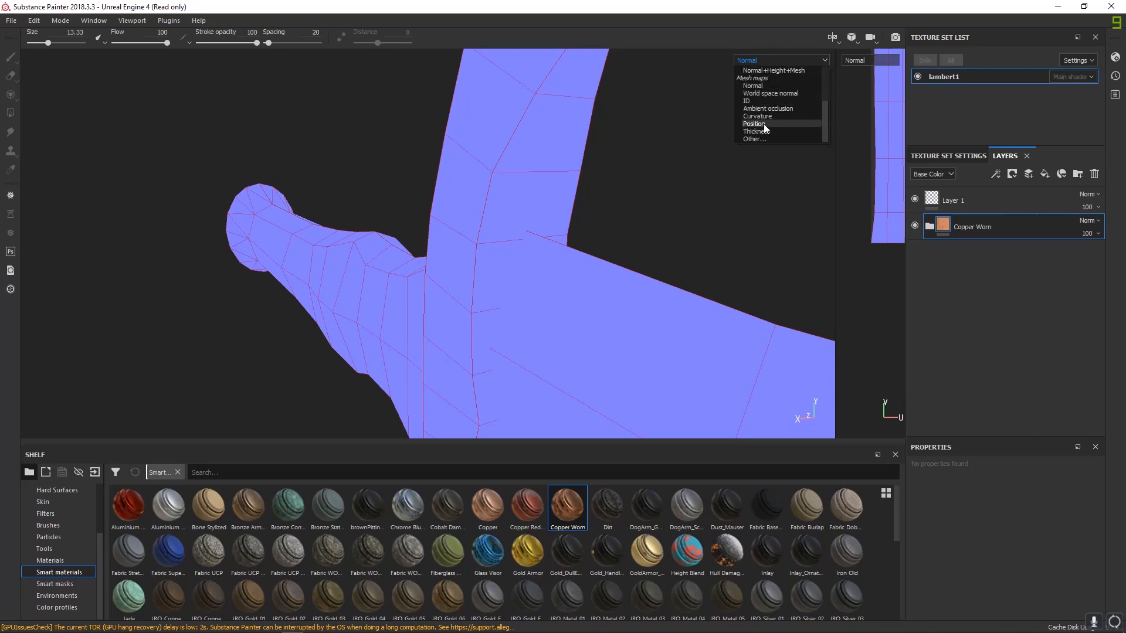
{"action": "left_click", "coordinate": [755, 86]}
{"action": "left_click_drag", "start_coordinate": [516, 262], "coordinate": [635, 275], "text": "alt"}
{"action": "scroll", "coordinate": [593, 296], "scroll_direction": "down", "scroll_amount": 5}
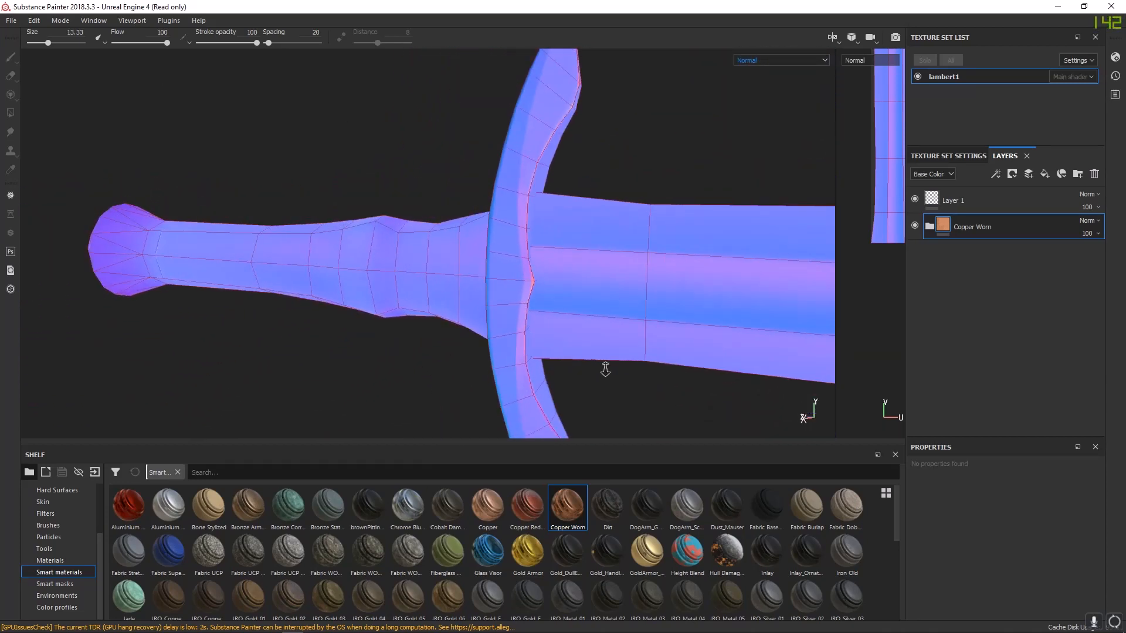
- Display the ID mesh map and inspect its color regions on the pommel, grip, crossguard and blade
{"action": "left_click", "coordinate": [742, 60]}
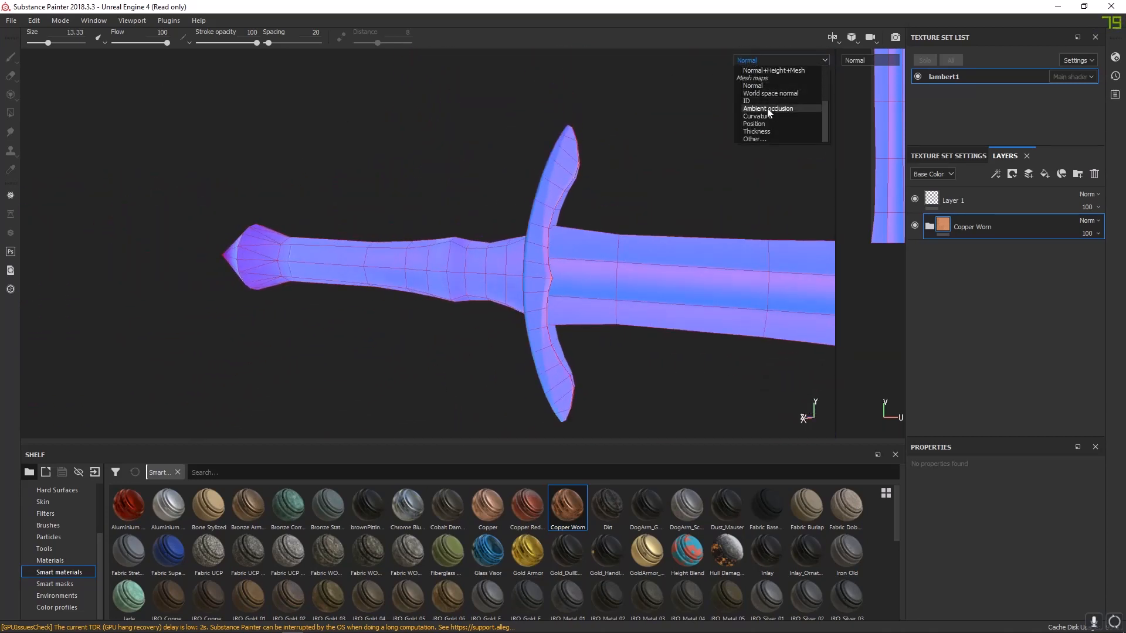
{"action": "left_click", "coordinate": [761, 100]}
{"action": "scroll", "coordinate": [507, 193], "scroll_direction": "up", "scroll_amount": 5}
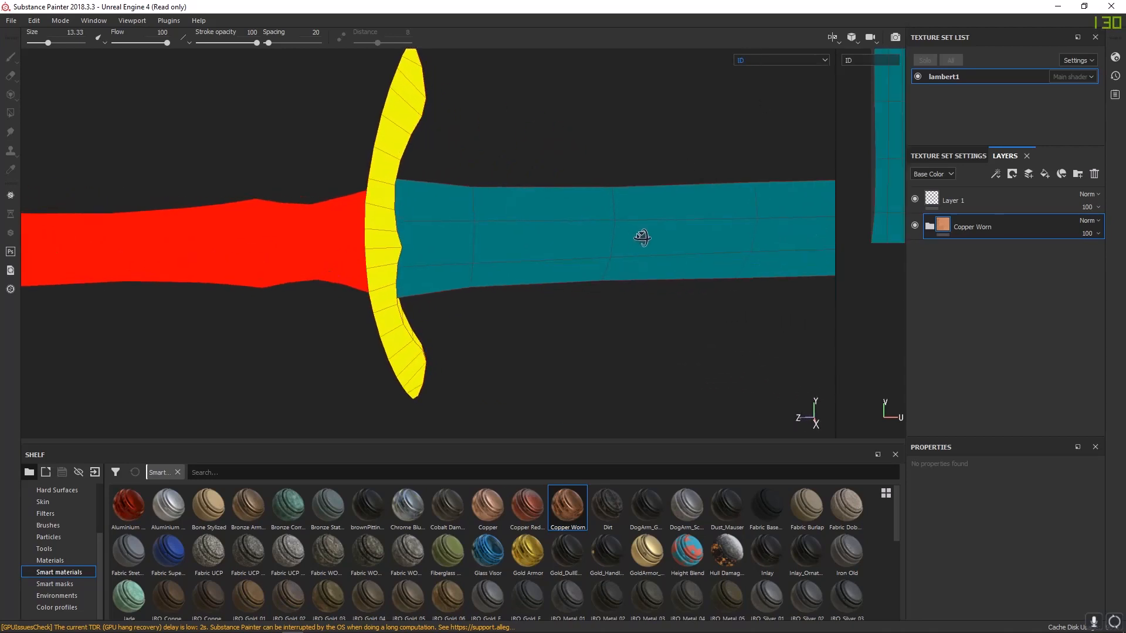
{"action": "right_click_drag", "start_coordinate": [642, 237], "coordinate": [251, 146], "text": "alt"}
{"action": "middle_click_drag", "start_coordinate": [713, 223], "coordinate": [598, 221], "text": "alt"}
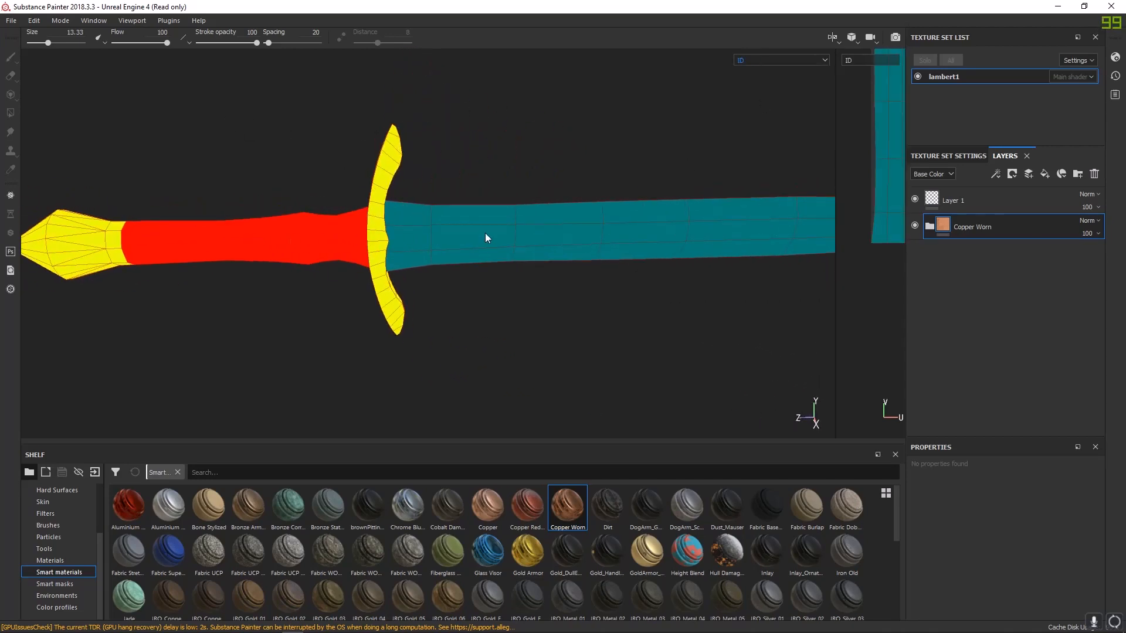
{"action": "left_click_drag", "start_coordinate": [486, 234], "coordinate": [364, 239], "text": "alt"}
- View the Curvature and Ambient occlusion mesh maps, examining the occlusion up close where the grip meets the crossguard
{"action": "left_click", "coordinate": [742, 61]}
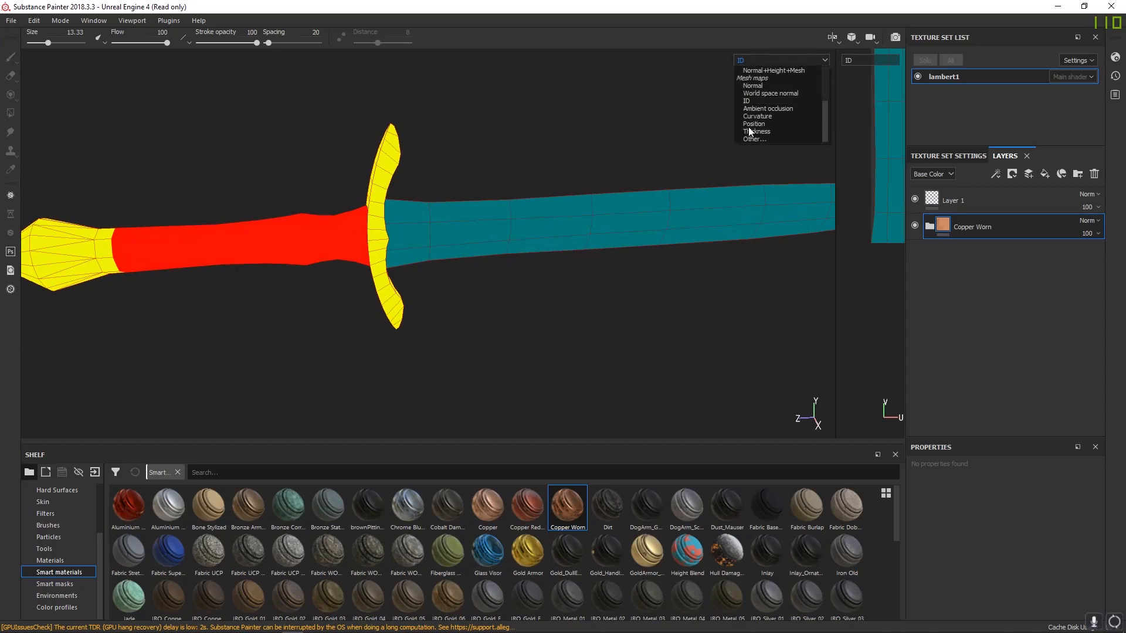
{"action": "left_click", "coordinate": [756, 116]}
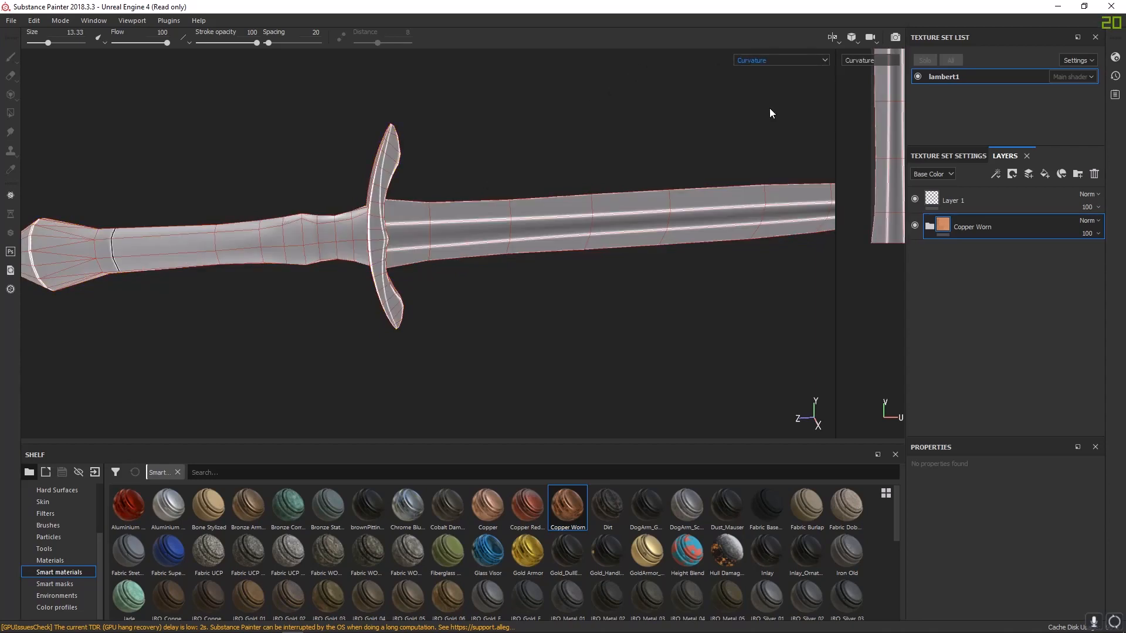
{"action": "left_click", "coordinate": [771, 61]}
{"action": "left_click", "coordinate": [770, 109]}
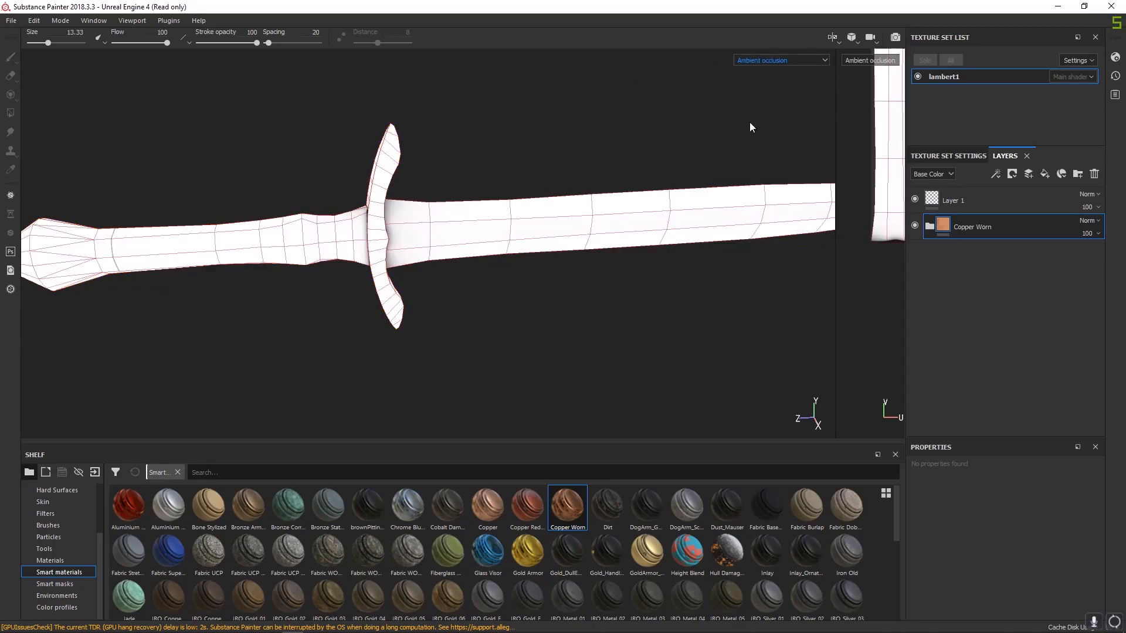
{"action": "left_click_drag", "start_coordinate": [383, 207], "coordinate": [527, 211], "text": "alt"}
{"action": "right_click_drag", "start_coordinate": [528, 211], "coordinate": [1032, 387], "text": "alt"}
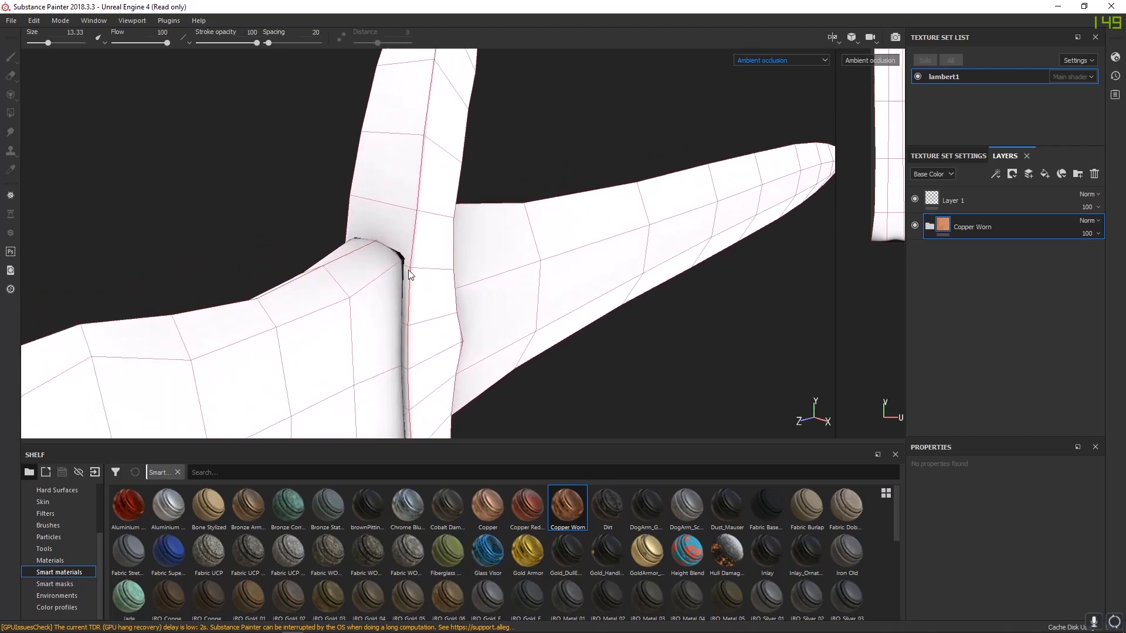
{"action": "left_click_drag", "start_coordinate": [408, 270], "coordinate": [423, 199], "text": "alt"}
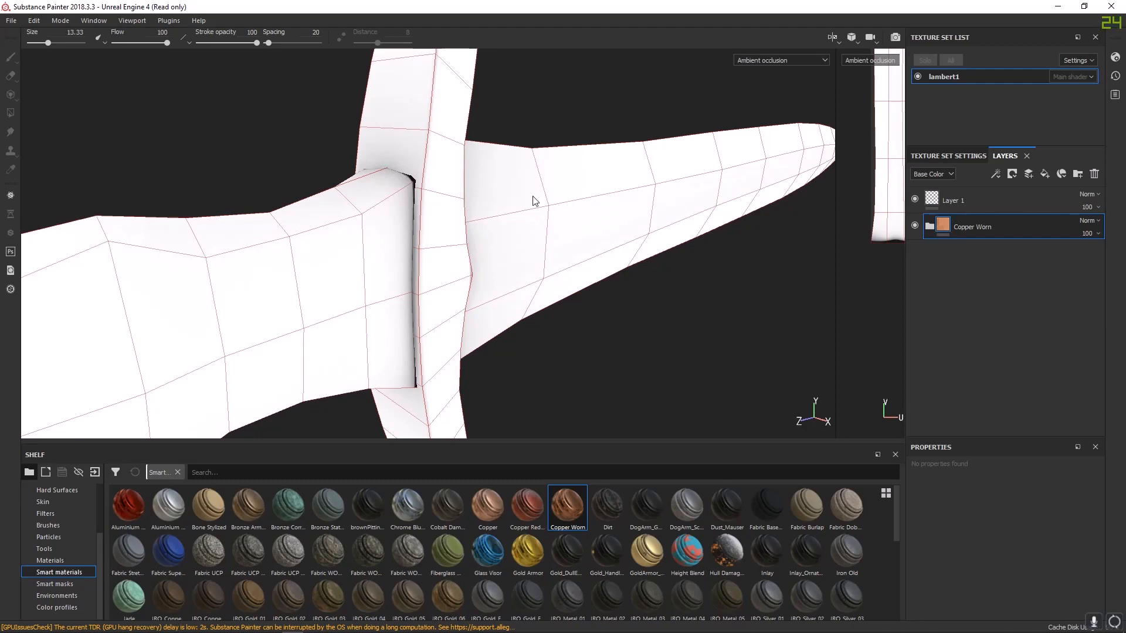
- Switch back to the full material display and view the copper sword from pommel to blade
{"action": "key", "text": "m"}
{"action": "left_click_drag", "start_coordinate": [604, 223], "coordinate": [362, 252], "text": "alt"}
{"action": "right_click_drag", "start_coordinate": [362, 251], "coordinate": [527, 323], "text": "alt"}
{"action": "middle_click_drag", "start_coordinate": [527, 323], "coordinate": [426, 281], "text": "alt"}
- Display the Position mesh map and inspect its color gradient along the length of the sword
{"action": "left_click", "coordinate": [763, 62]}
{"action": "scroll", "coordinate": [777, 102], "scroll_direction": "down", "scroll_amount": 3}
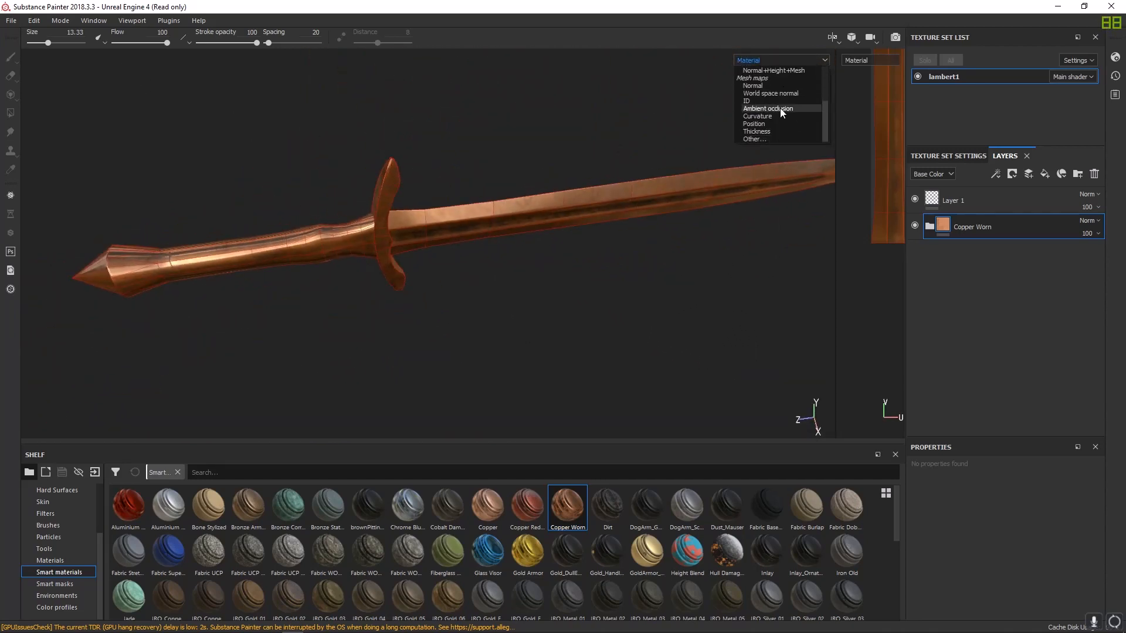
{"action": "left_click", "coordinate": [762, 124]}
{"action": "left_click_drag", "start_coordinate": [527, 188], "coordinate": [589, 182], "text": "alt"}
{"action": "middle_click_drag", "start_coordinate": [729, 209], "coordinate": [530, 195], "text": "alt"}
{"action": "middle_click_drag", "start_coordinate": [292, 176], "coordinate": [404, 205], "text": "alt"}
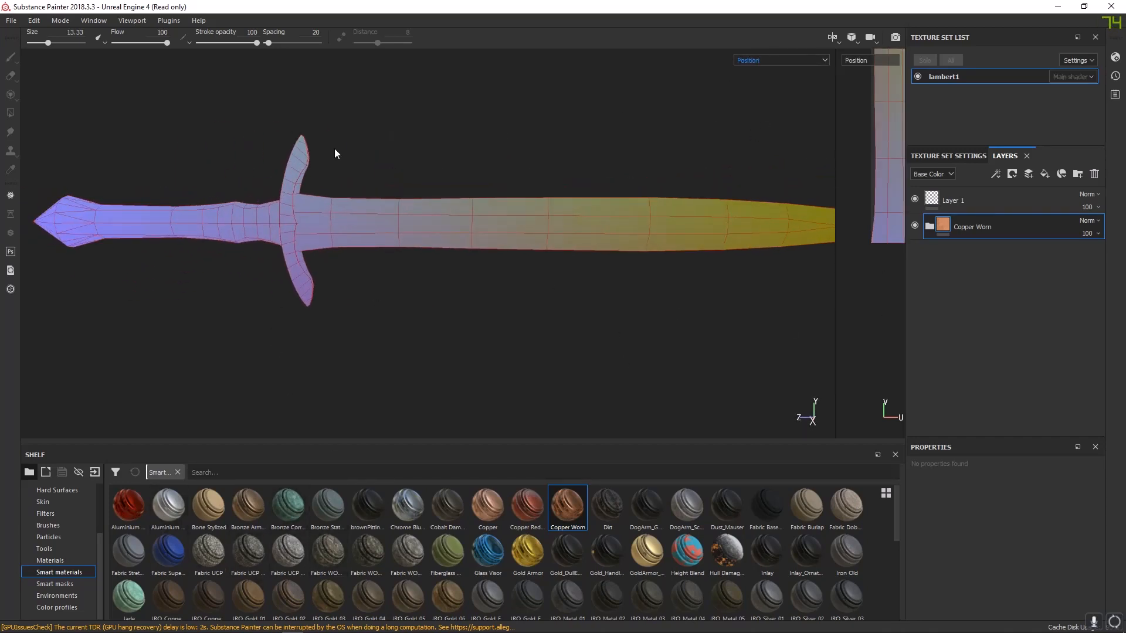
- Return to the Material view and inspect the worn copper along the blade's central groove, tip and crossguard from several angles
{"action": "left_click", "coordinate": [751, 61]}
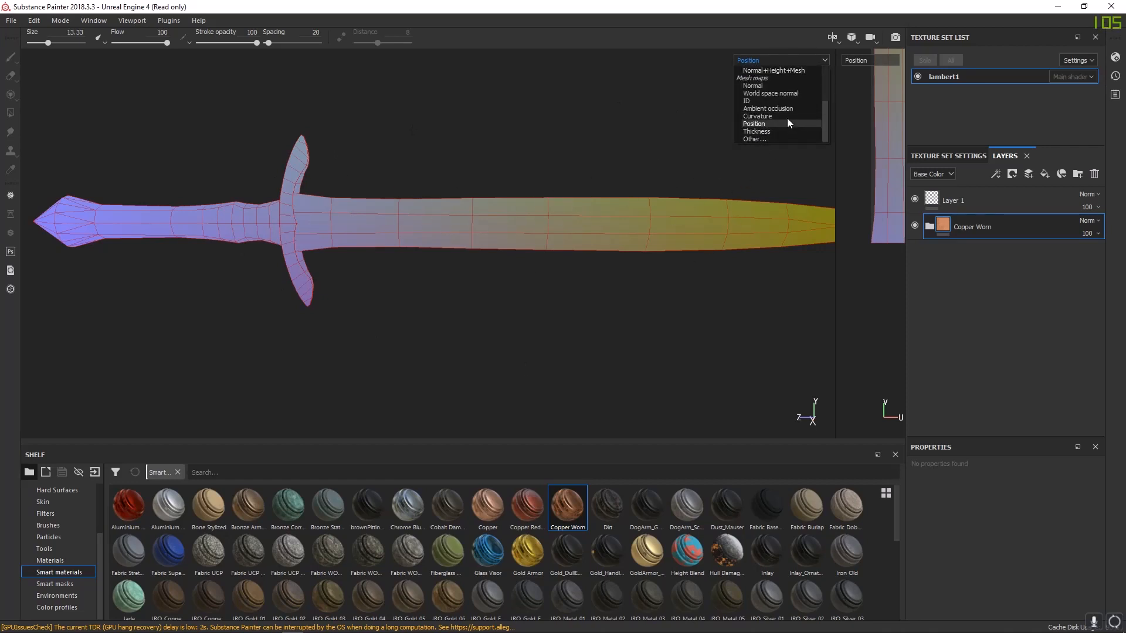
{"action": "scroll", "coordinate": [785, 123], "scroll_direction": "up", "scroll_amount": 3}
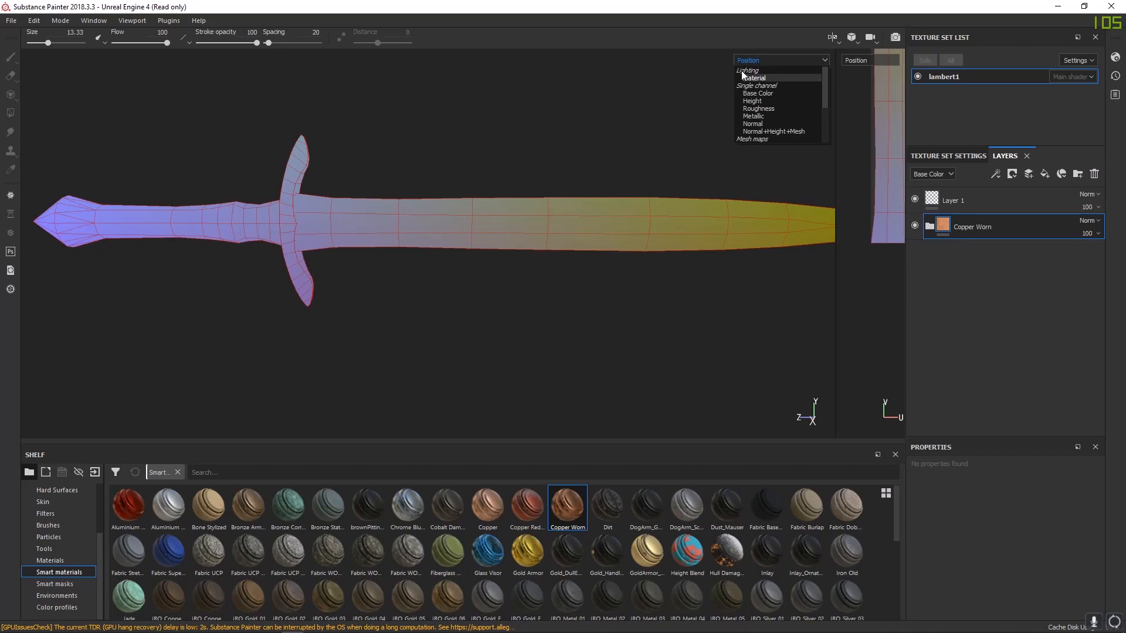
{"action": "left_click", "coordinate": [756, 80]}
{"action": "middle_click_drag", "start_coordinate": [488, 236], "coordinate": [274, 263], "text": "alt"}
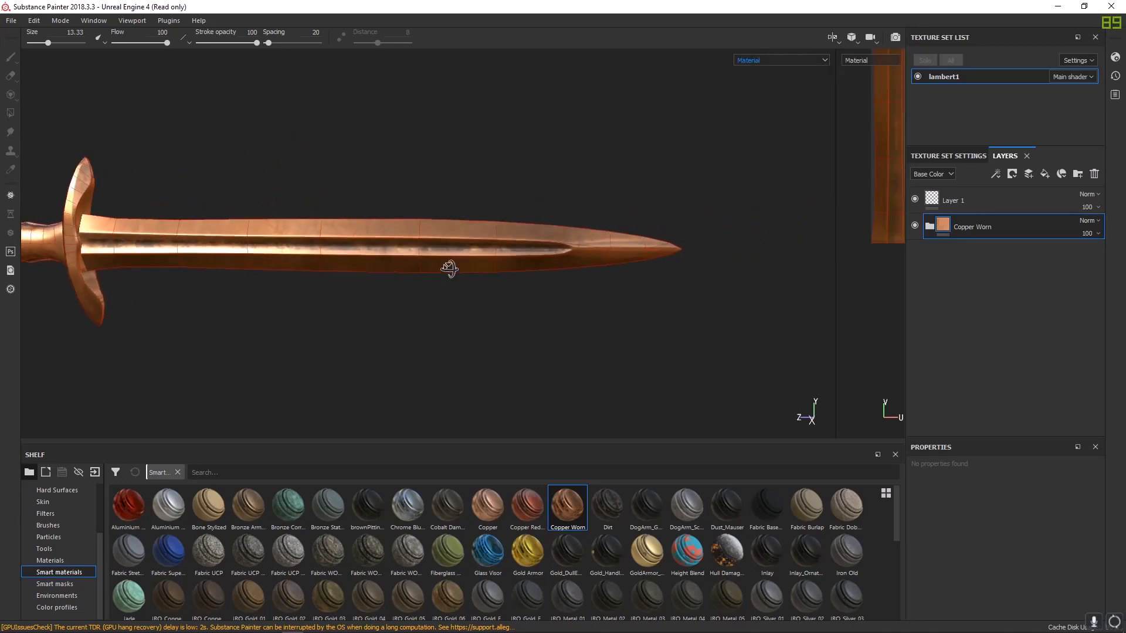
{"action": "left_click_drag", "start_coordinate": [450, 269], "coordinate": [302, 253], "text": "alt"}
{"action": "middle_click_drag", "start_coordinate": [301, 253], "coordinate": [521, 276], "text": "alt"}
{"action": "scroll", "coordinate": [393, 255], "scroll_direction": "up", "scroll_amount": 3}
{"action": "left_click_drag", "start_coordinate": [414, 260], "coordinate": [474, 273], "text": "alt"}
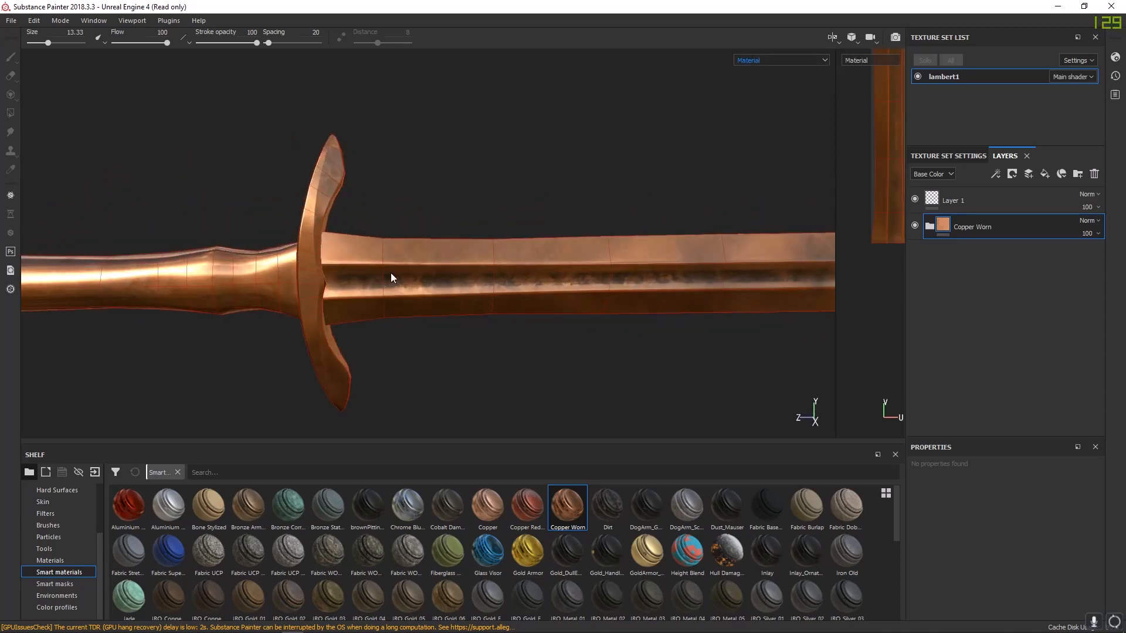
{"action": "middle_click_drag", "start_coordinate": [390, 272], "coordinate": [538, 261], "text": "alt"}
{"action": "left_click_drag", "start_coordinate": [757, 287], "coordinate": [352, 255], "text": "alt"}
{"action": "middle_click_drag", "start_coordinate": [353, 255], "coordinate": [432, 260], "text": "alt"}
{"action": "middle_click_drag", "start_coordinate": [689, 197], "coordinate": [460, 221], "text": "alt"}
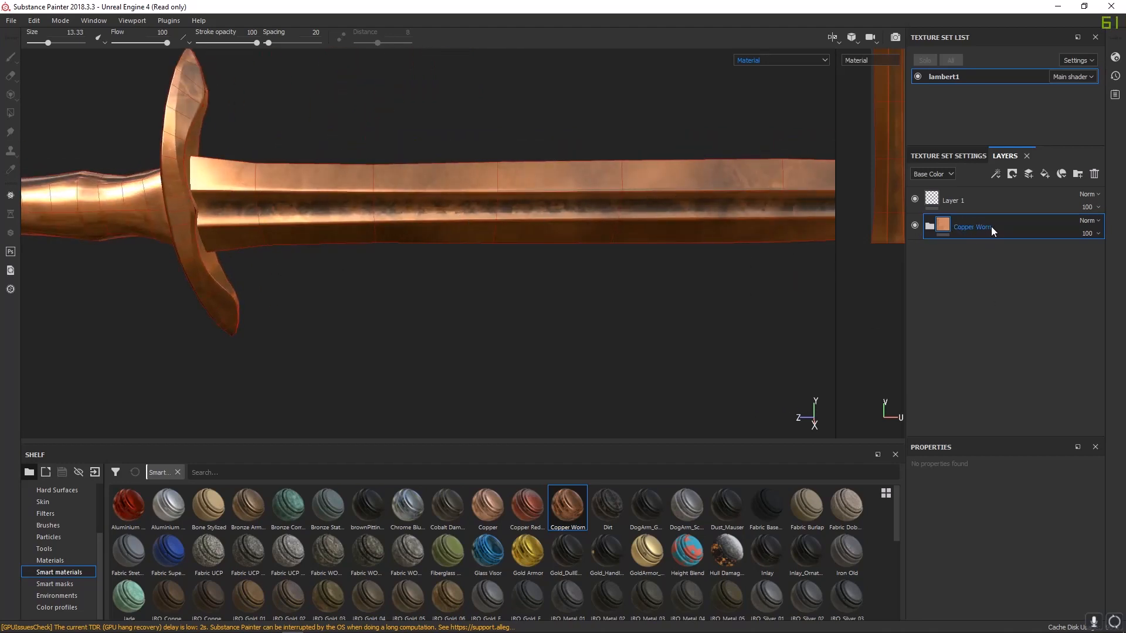
{"action": "left_click_drag", "start_coordinate": [656, 240], "coordinate": [500, 204], "text": "alt"}
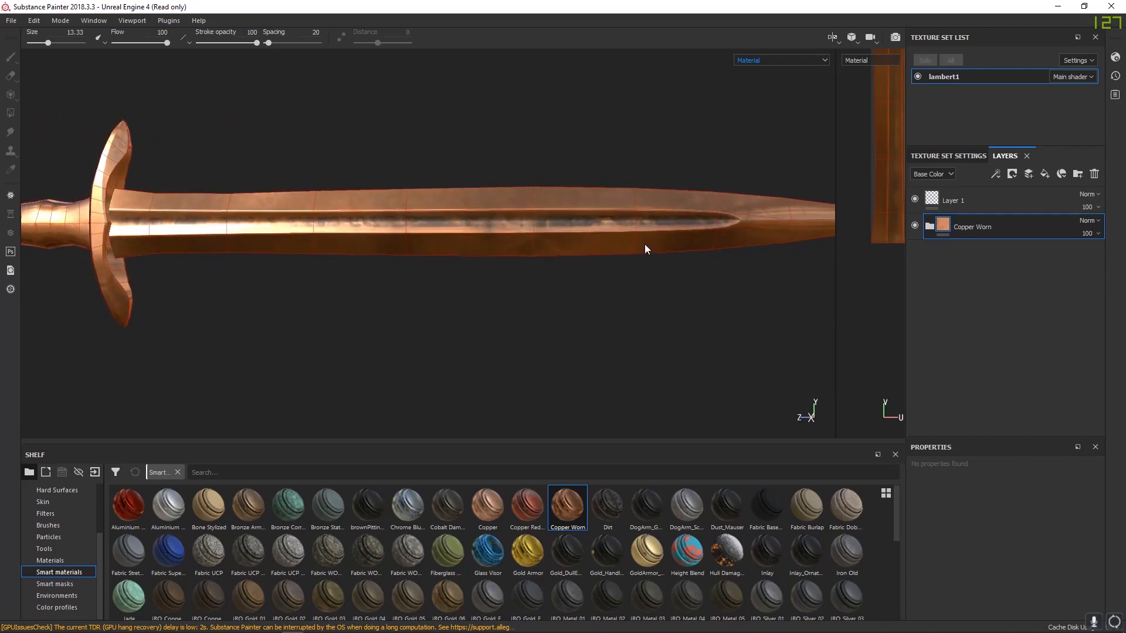
{"action": "left_click_drag", "start_coordinate": [645, 250], "coordinate": [304, 251], "text": "alt"}
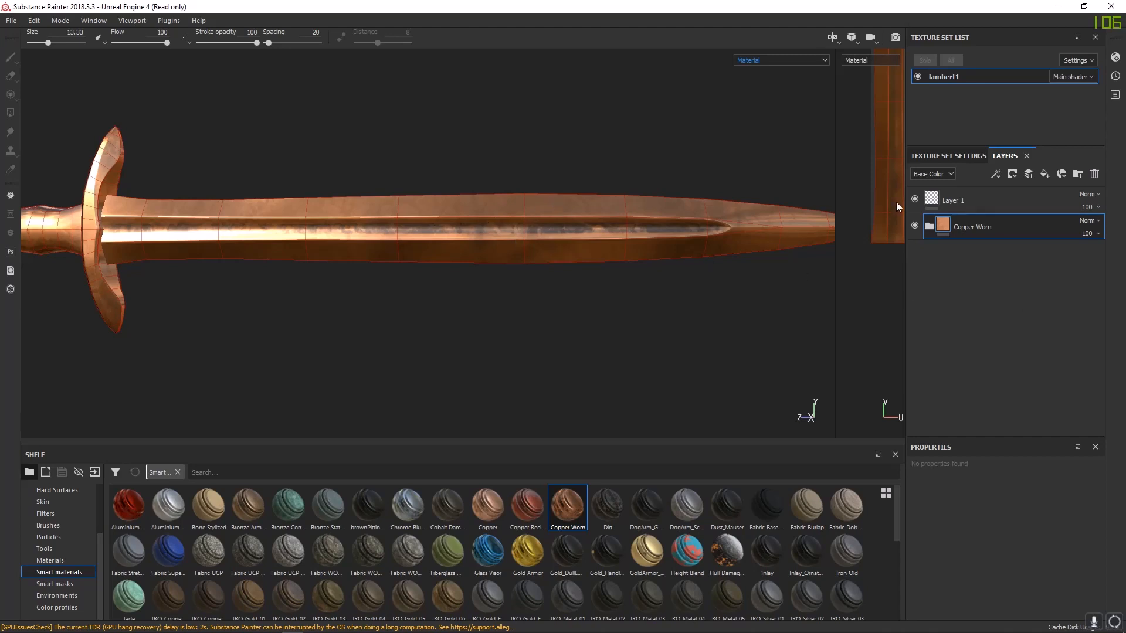
- Expand the Copper Worn folder and review the fill properties of its Dirt, Worn Surface and Base Metal layers
{"action": "left_click", "coordinate": [932, 226]}
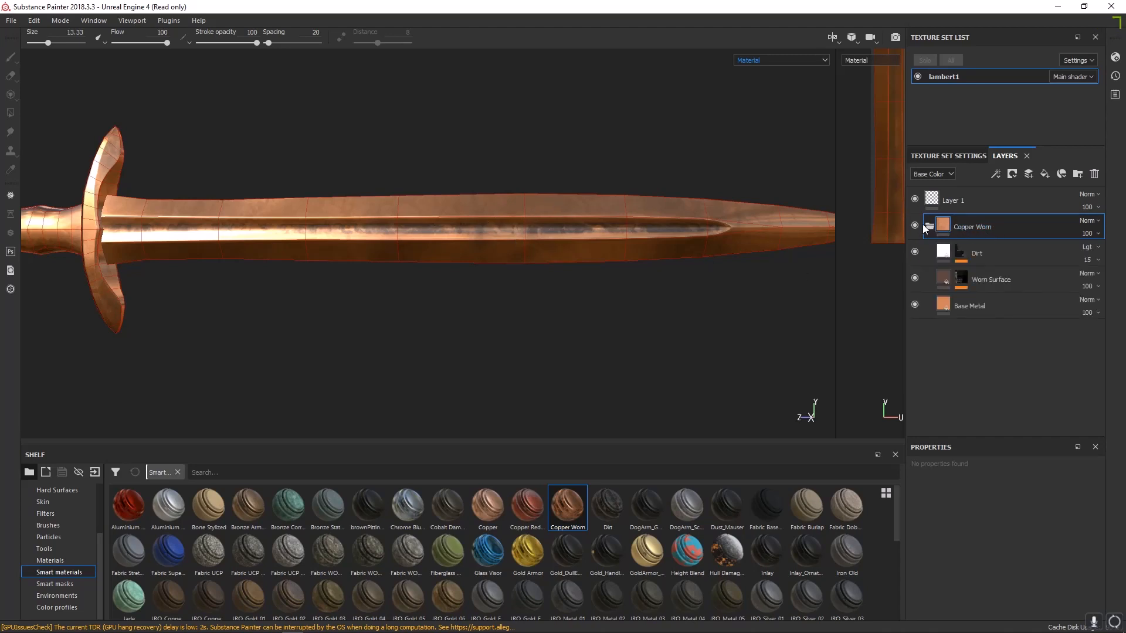
{"action": "left_click", "coordinate": [985, 258]}
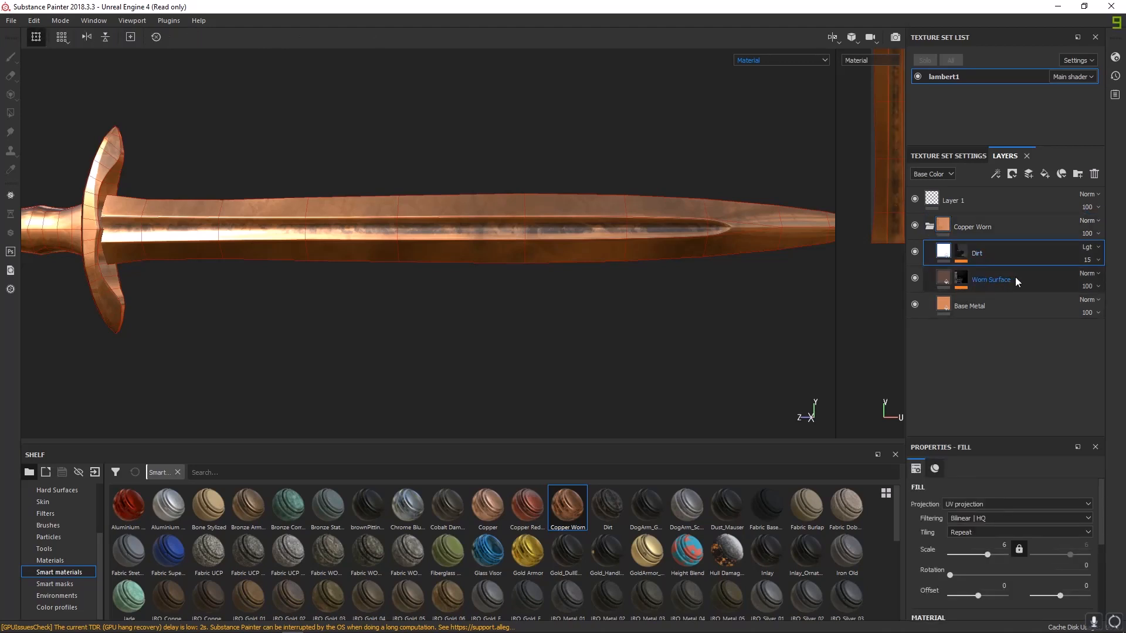
{"action": "left_click", "coordinate": [1014, 279]}
{"action": "left_click", "coordinate": [1008, 304]}
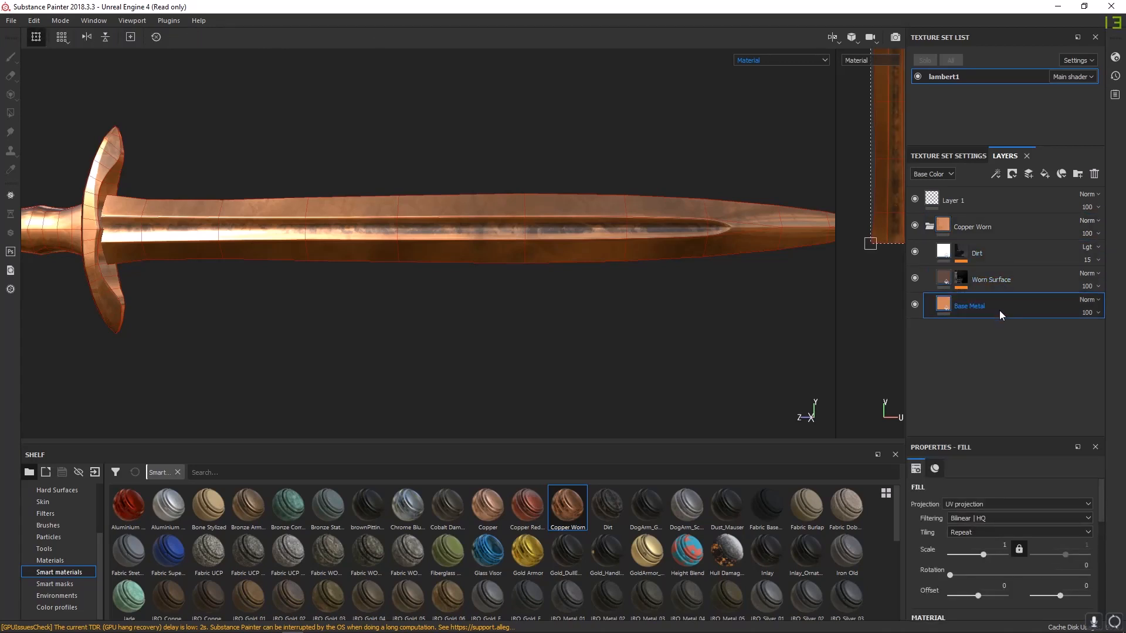
- Toggle the Copper Worn folder and the Dirt layer off and on, and hide Worn Surface to compare the blade
{"action": "left_click", "coordinate": [915, 225]}
{"action": "left_click", "coordinate": [916, 226]}
{"action": "left_click", "coordinate": [915, 252]}
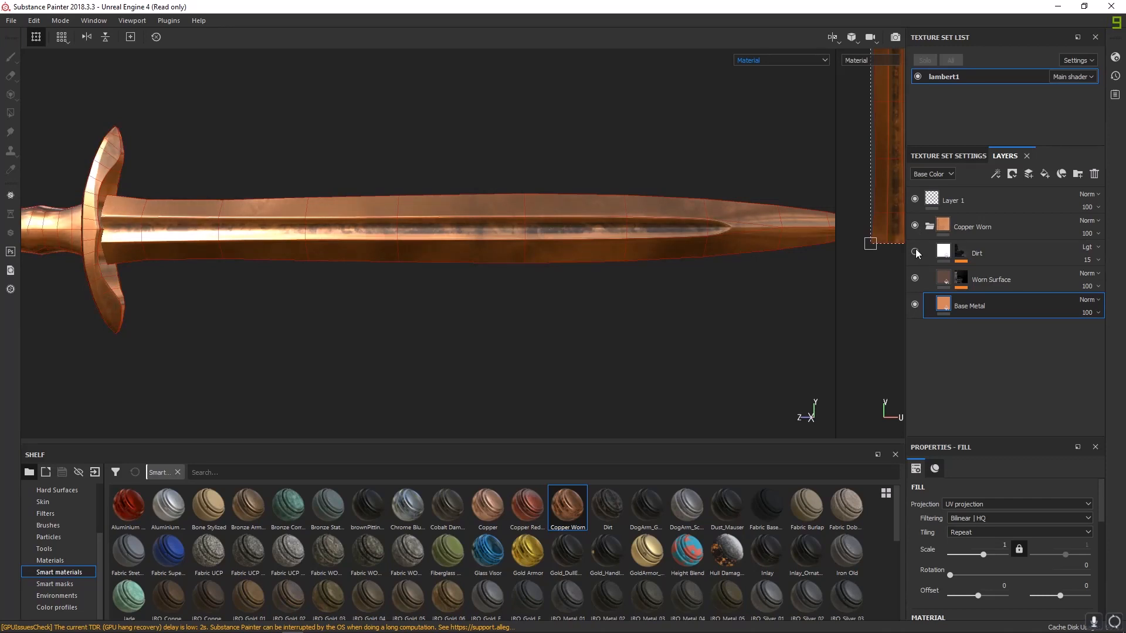
{"action": "left_click", "coordinate": [915, 252]}
{"action": "left_click", "coordinate": [914, 278]}
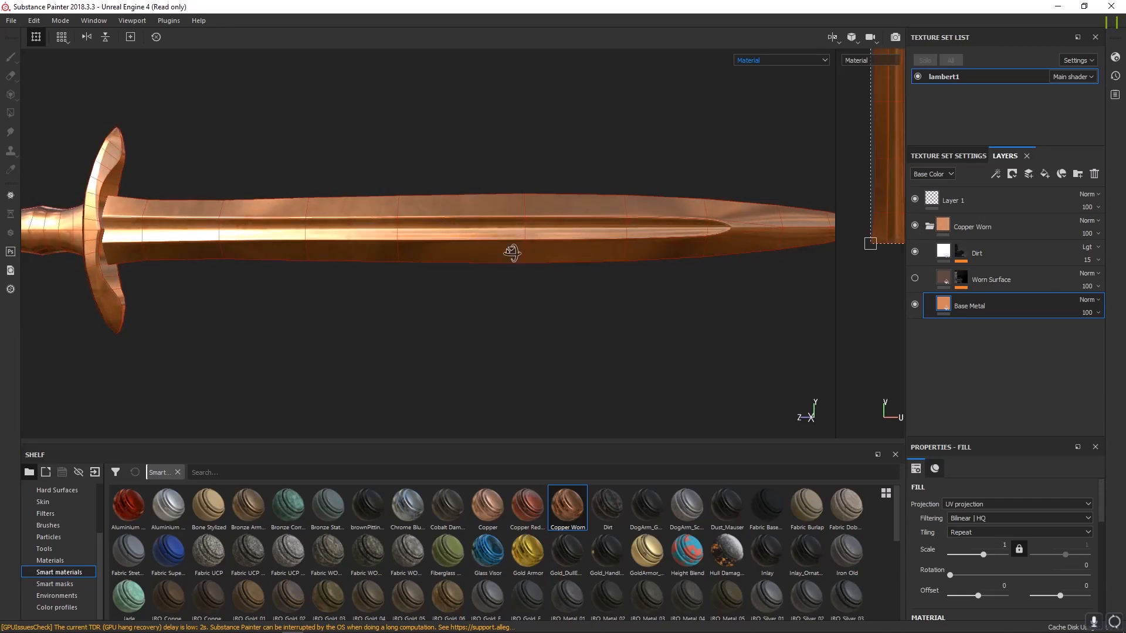
{"action": "left_click_drag", "start_coordinate": [512, 252], "coordinate": [434, 252], "text": "alt"}
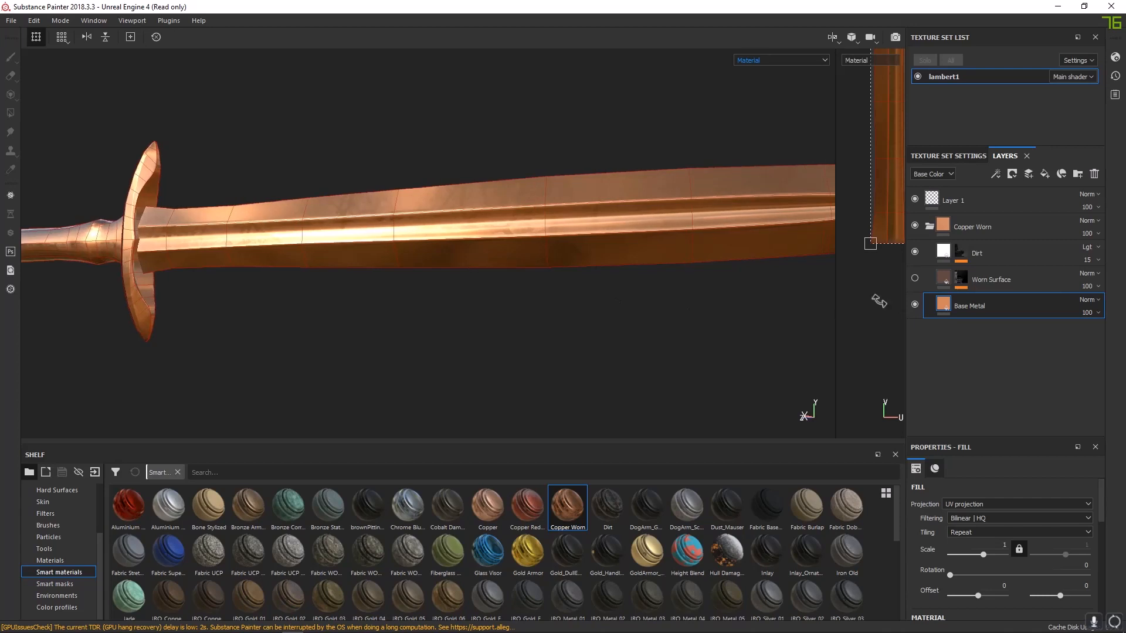
- Compare the blade up close with the Dirt layer off and on, and make the Worn Surface layer visible again
{"action": "left_click", "coordinate": [915, 253]}
{"action": "left_click", "coordinate": [915, 252]}
{"action": "right_click_drag", "start_coordinate": [404, 193], "coordinate": [514, 259], "text": "alt"}
{"action": "left_click_drag", "start_coordinate": [513, 260], "coordinate": [511, 271], "text": "alt"}
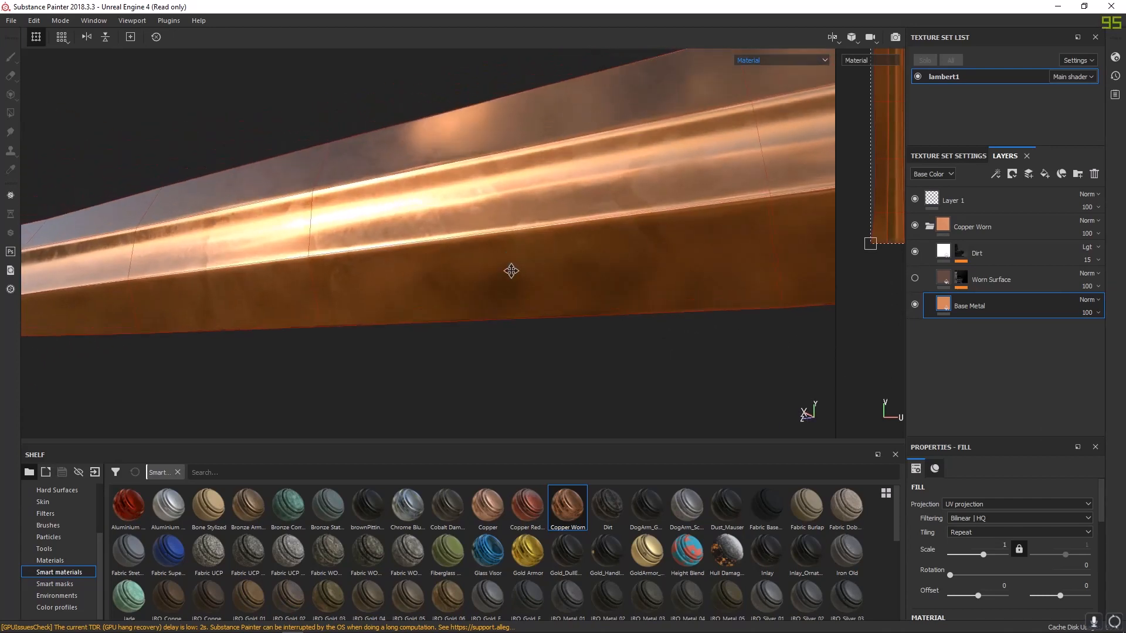
{"action": "middle_click_drag", "start_coordinate": [511, 271], "coordinate": [511, 273], "text": "alt"}
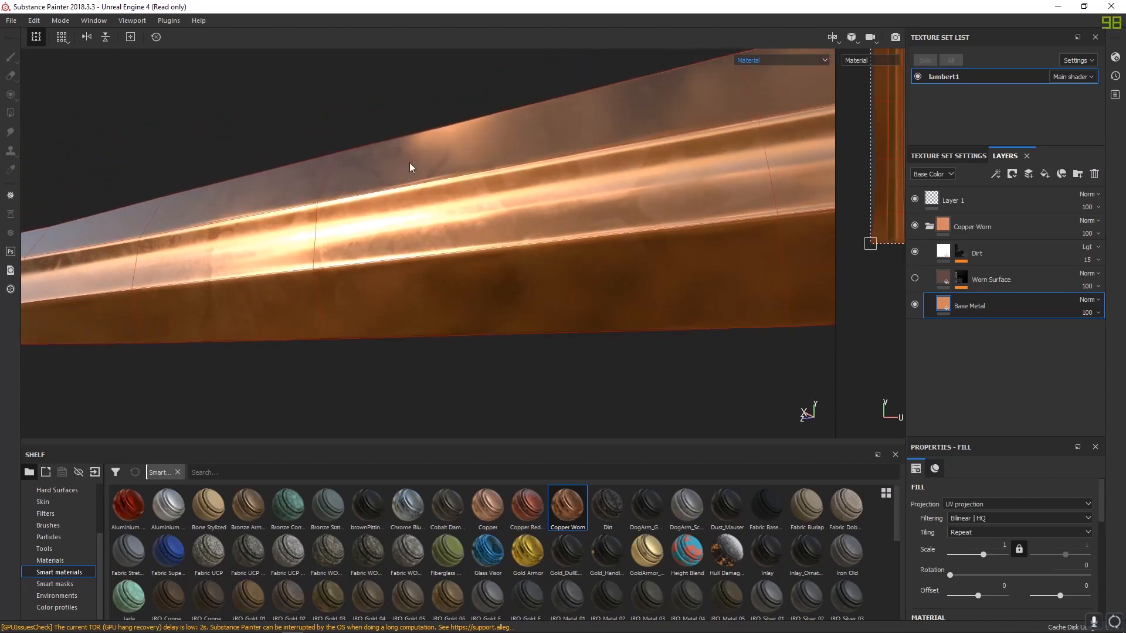
{"action": "left_click", "coordinate": [915, 252]}
{"action": "left_click", "coordinate": [915, 252]}
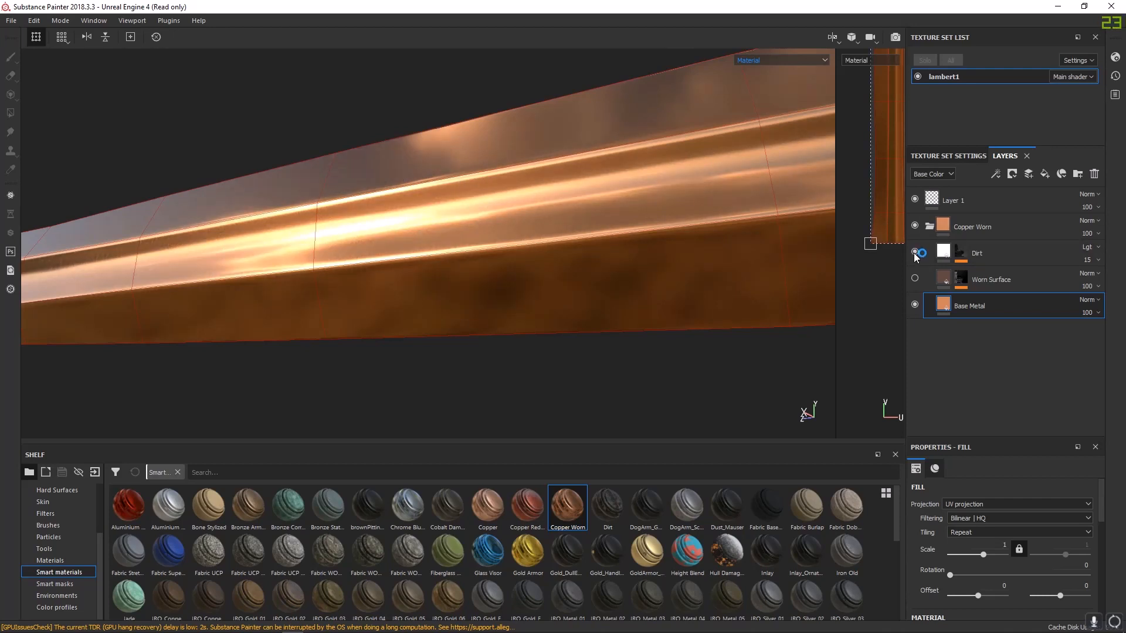
{"action": "left_click", "coordinate": [915, 278]}
{"action": "right_click_drag", "start_coordinate": [565, 251], "coordinate": [120, 160], "text": "alt"}
{"action": "left_click_drag", "start_coordinate": [121, 159], "coordinate": [352, 240], "text": "alt"}
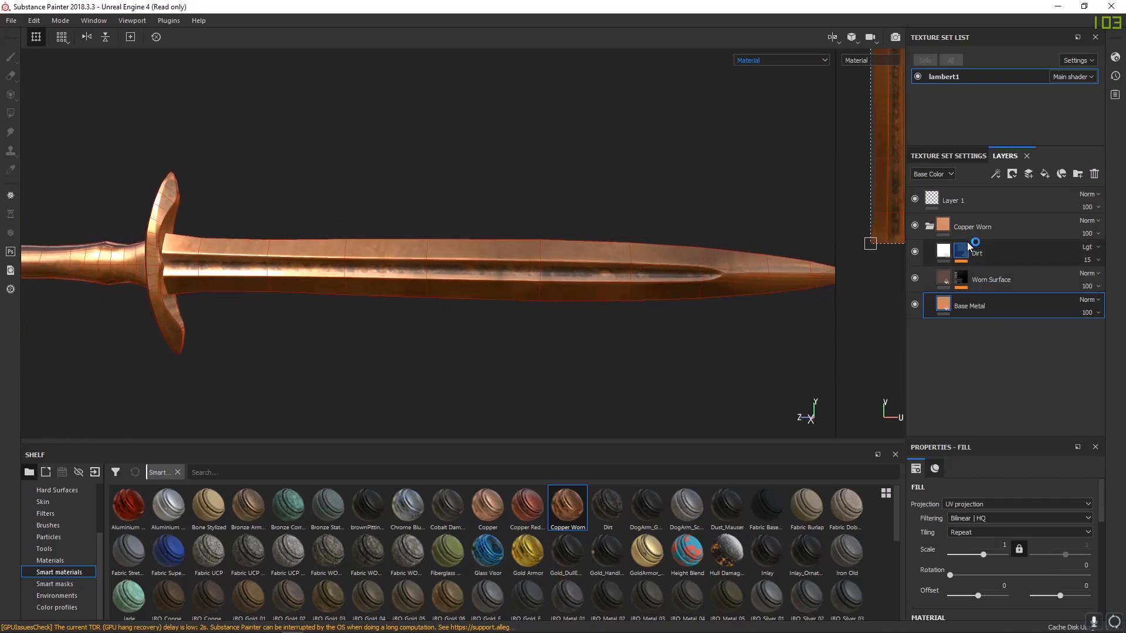
- Add a black mask to the Copper Worn folder and frame the sword in the viewport
{"action": "left_click", "coordinate": [988, 227]}
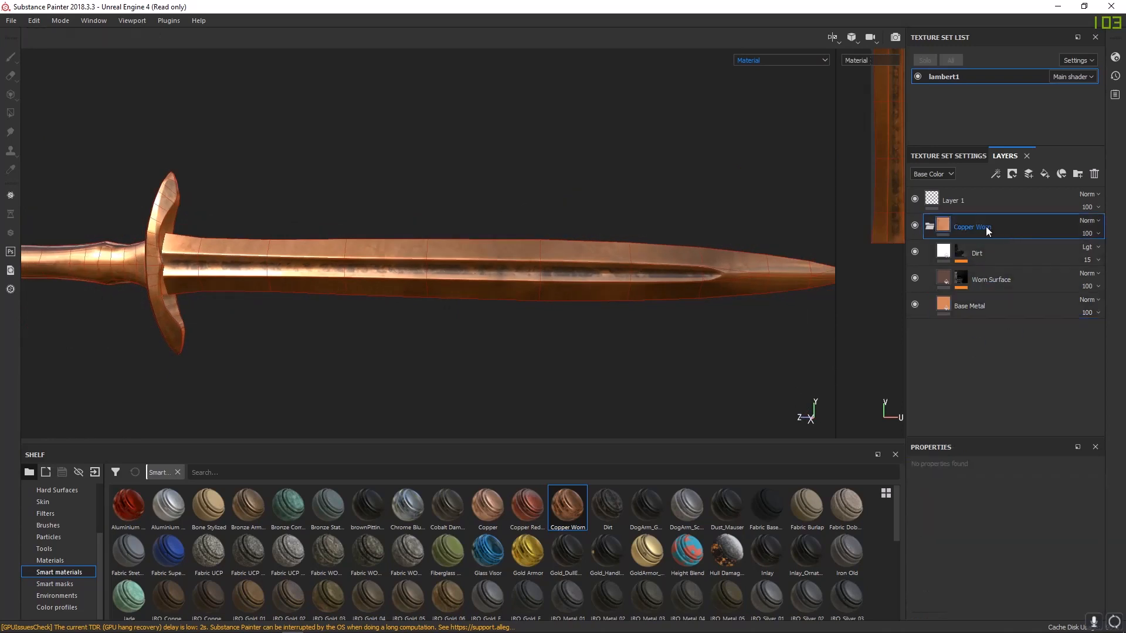
{"action": "right_click", "coordinate": [944, 225]}
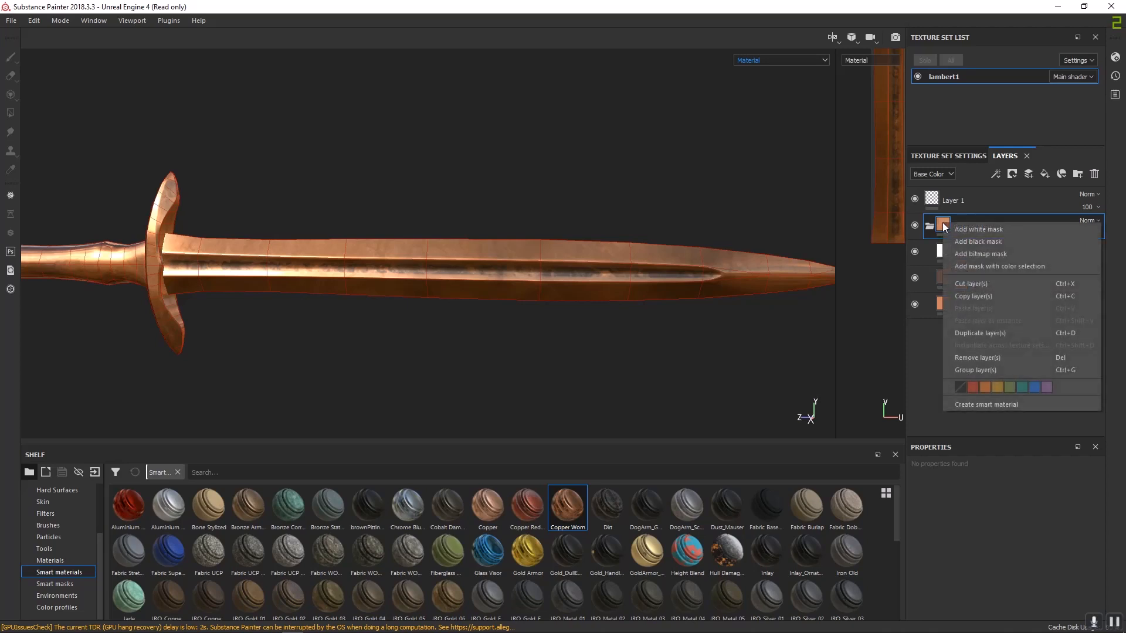
{"action": "left_click", "coordinate": [983, 242]}
{"action": "key", "text": "f"}
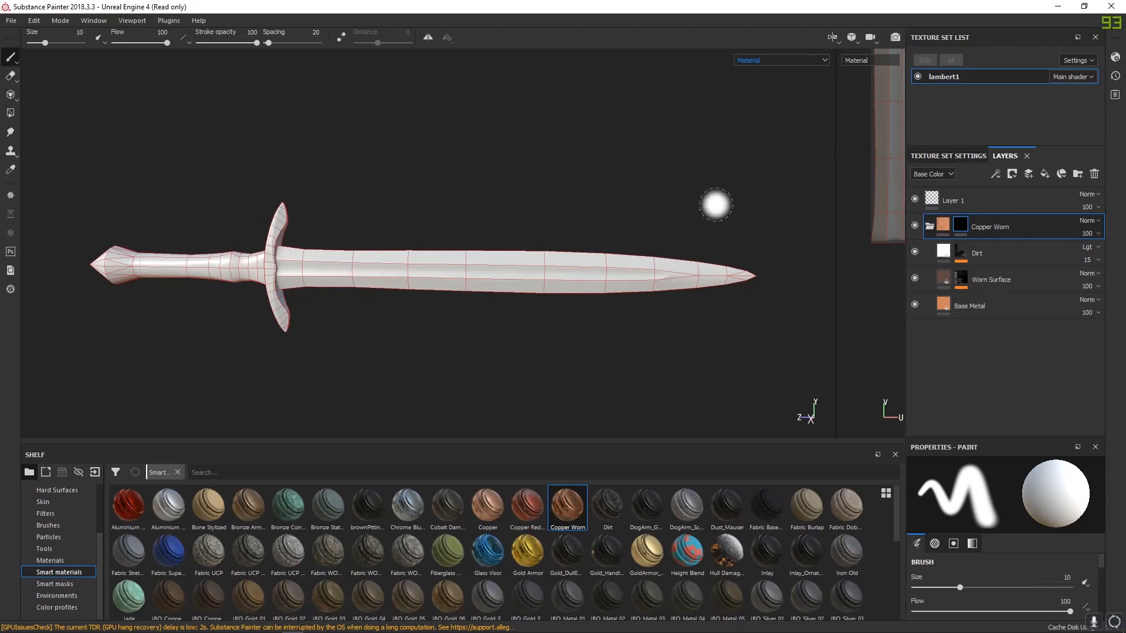
{"action": "scroll", "coordinate": [481, 259], "scroll_direction": "up", "scroll_amount": 3}
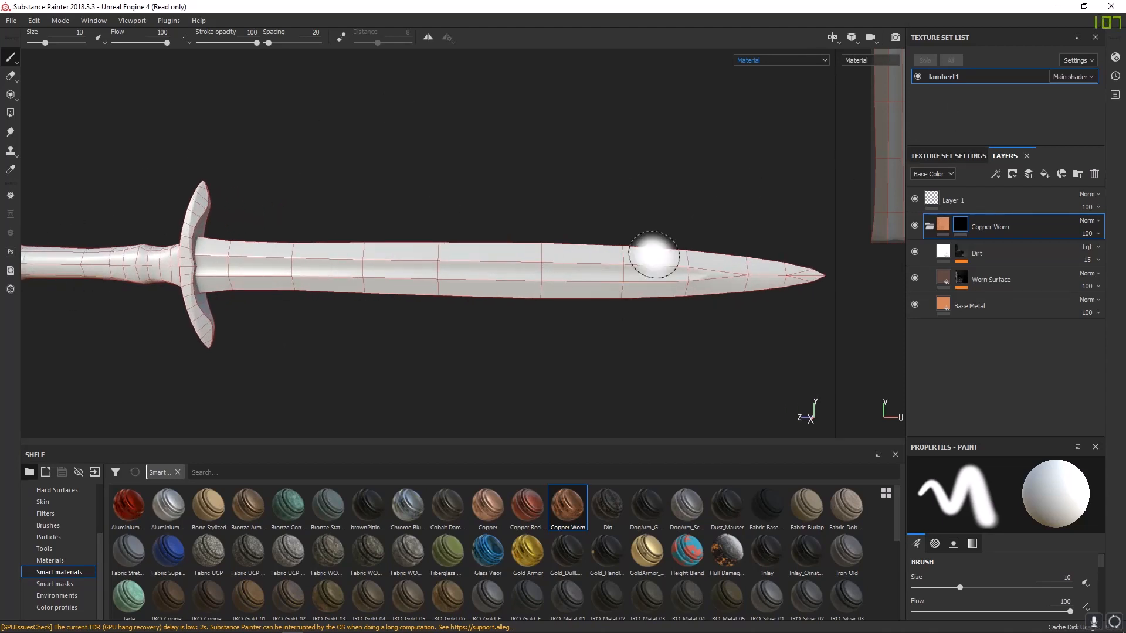
- Remove the mask from the Copper Worn folder and undo the removal
{"action": "right_click", "coordinate": [963, 224]}
{"action": "left_click", "coordinate": [1001, 343]}
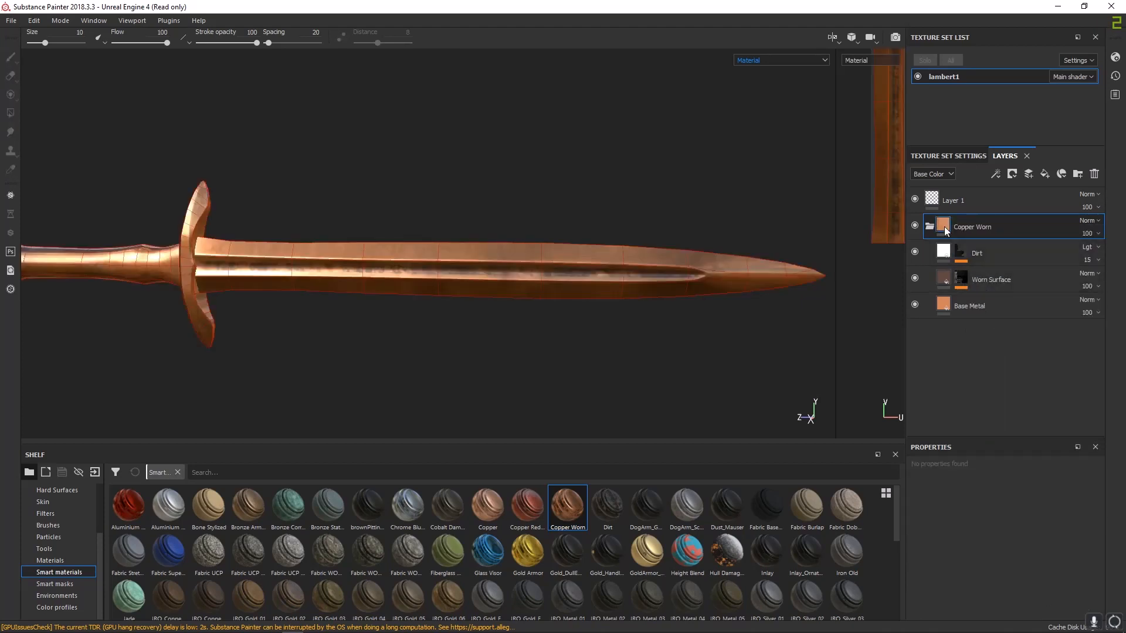
{"action": "key", "text": "ctrl+z"}
- Select the Copper Worn folder's black mask and add a color selection effect to it
{"action": "left_click", "coordinate": [961, 227]}
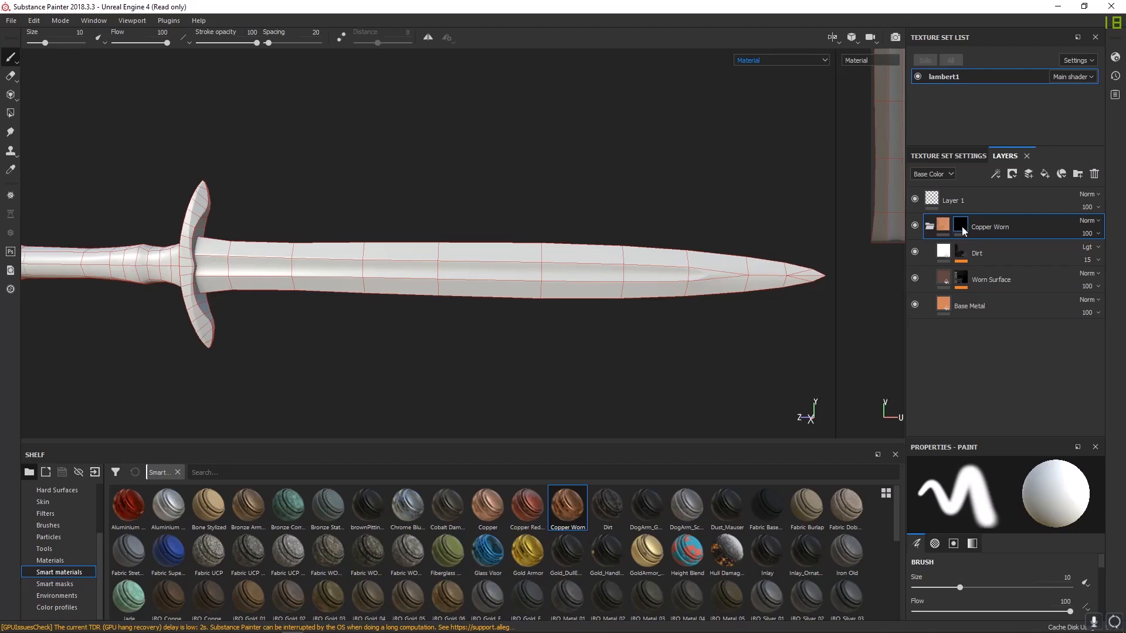
{"action": "left_click", "coordinate": [938, 224]}
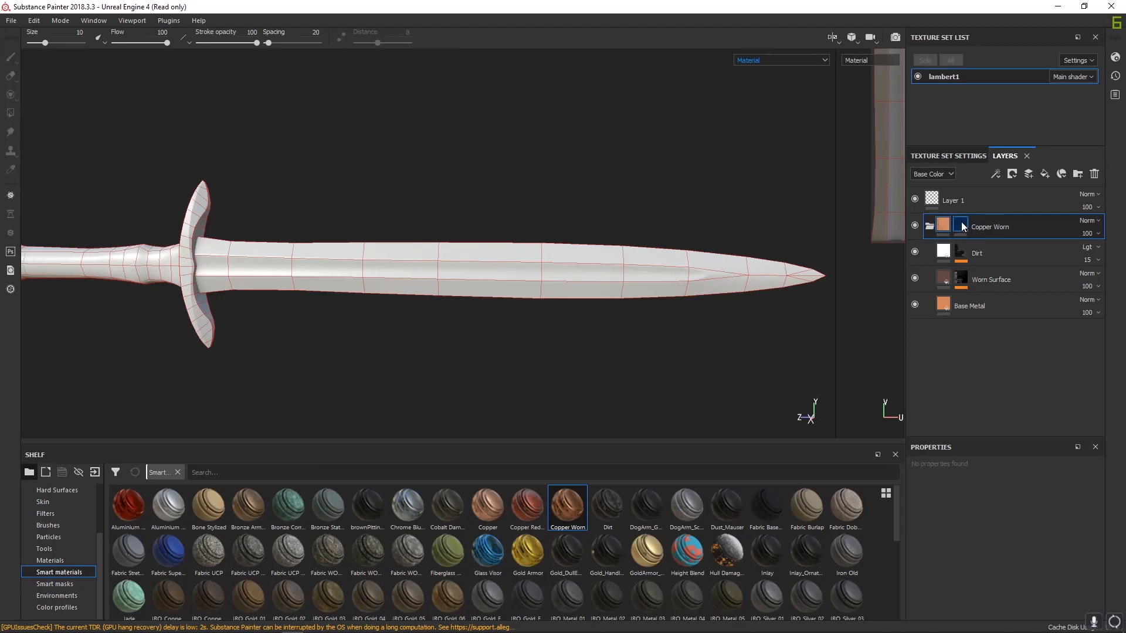
{"action": "left_click", "coordinate": [962, 227]}
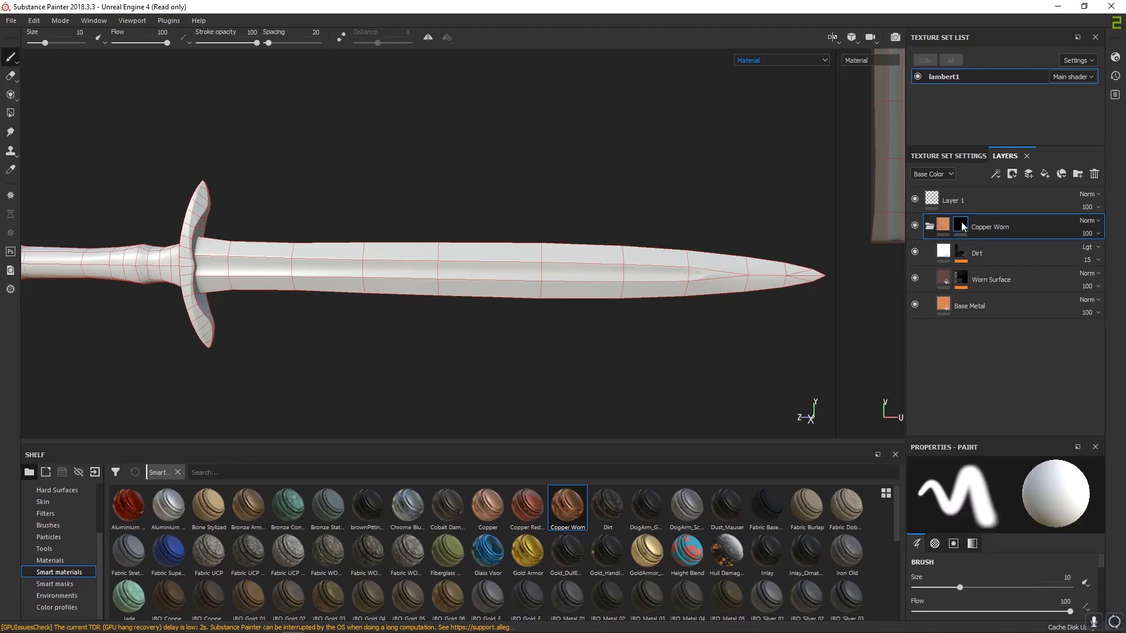
{"action": "right_click", "coordinate": [963, 227]}
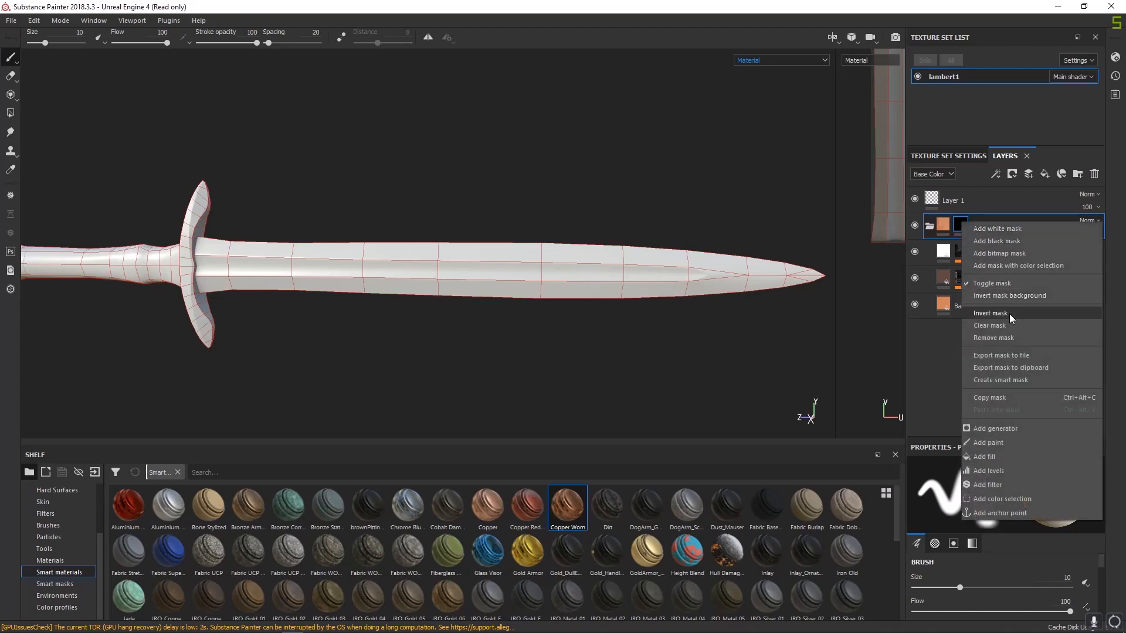
{"action": "left_click", "coordinate": [997, 499]}
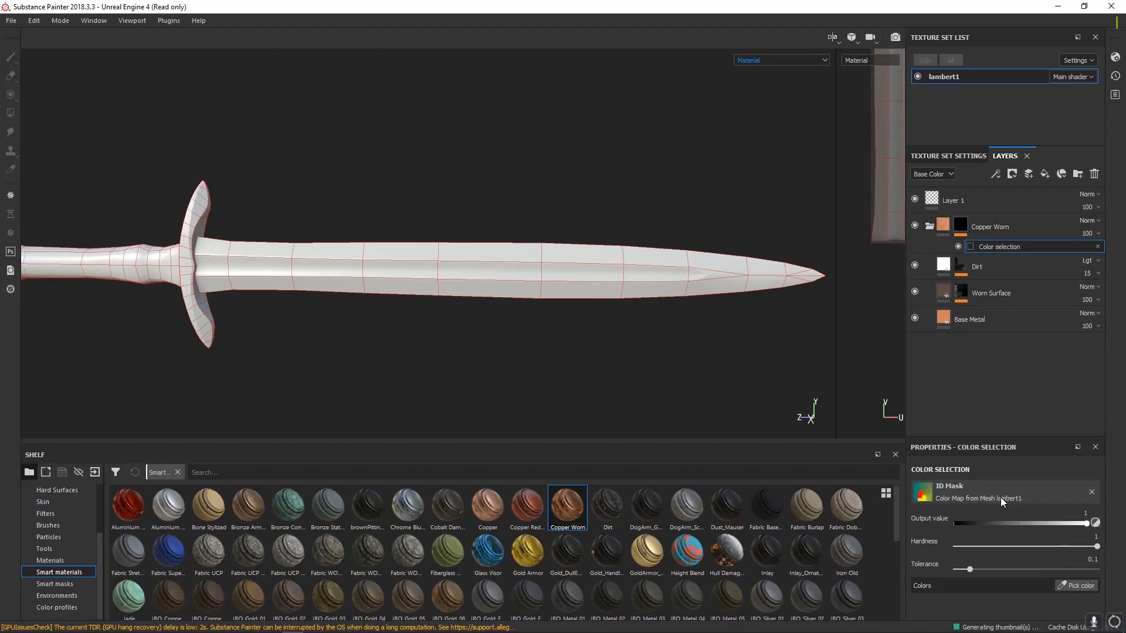
- Pick the blade's teal ID color in the color selection to limit Copper Worn to the blade
{"action": "left_click", "coordinate": [959, 228]}
{"action": "left_click", "coordinate": [989, 246]}
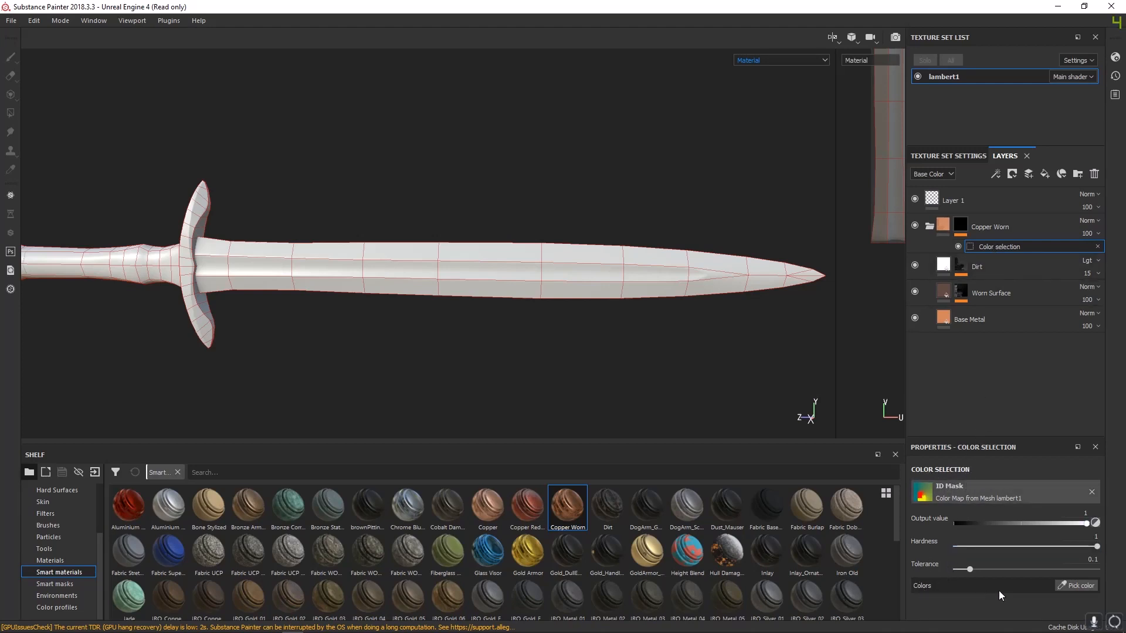
{"action": "left_click", "coordinate": [1077, 585]}
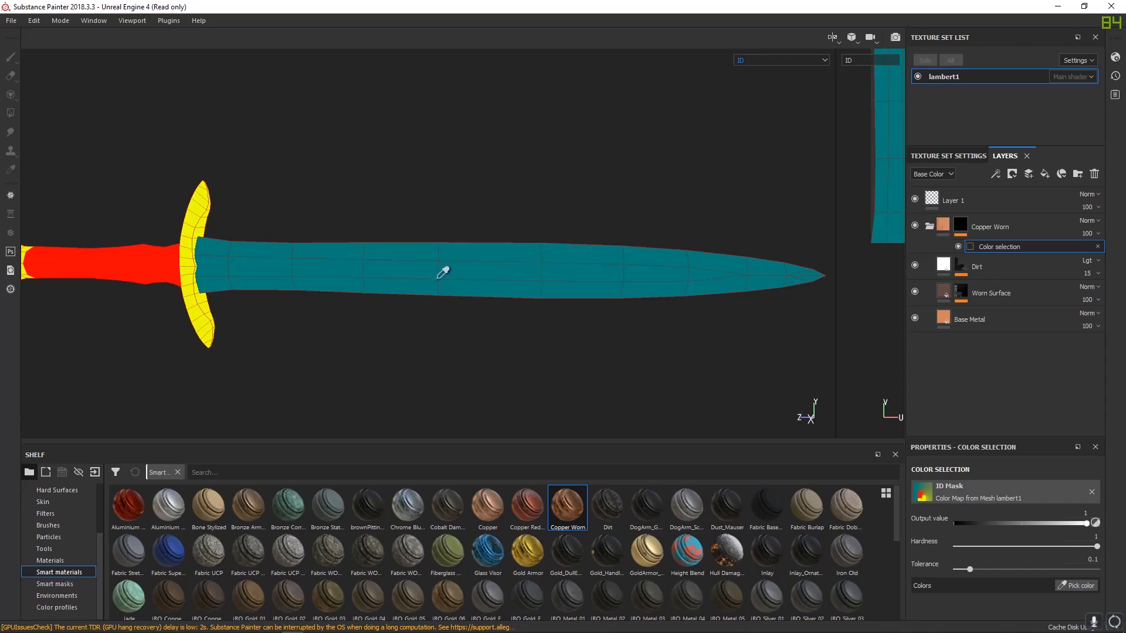
{"action": "left_click", "coordinate": [409, 269]}
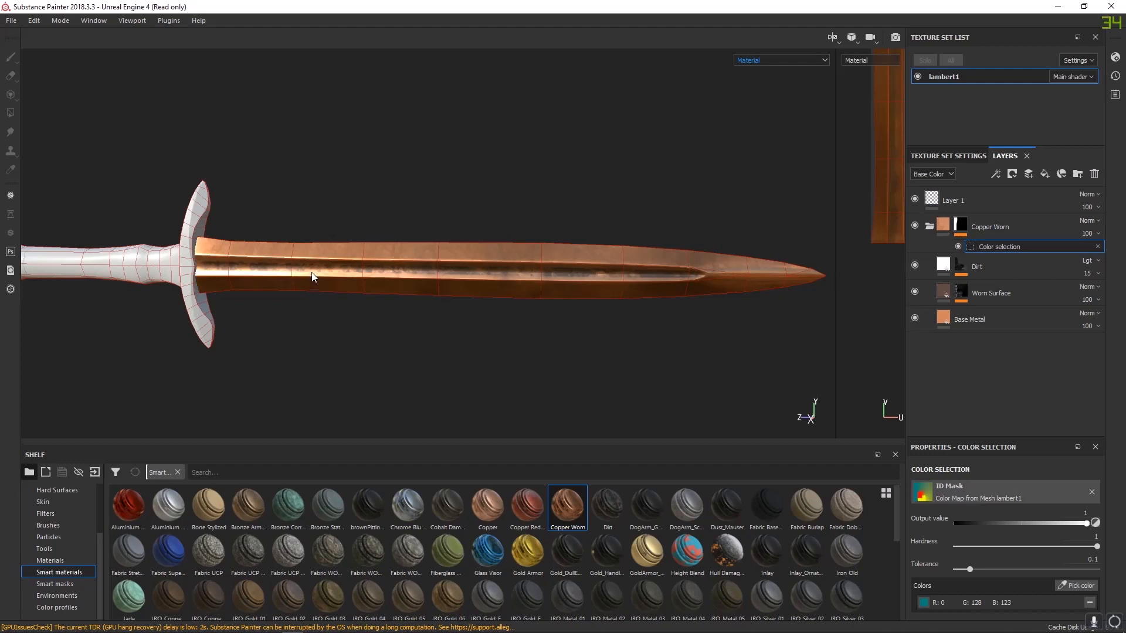
- Inspect the masked blade near the crossguard, collapse the Copper Worn folder and select it
{"action": "left_click_drag", "start_coordinate": [313, 276], "coordinate": [530, 243], "text": "alt"}
{"action": "middle_click_drag", "start_coordinate": [530, 242], "coordinate": [735, 225], "text": "alt"}
{"action": "right_click_drag", "start_coordinate": [735, 226], "coordinate": [859, 314], "text": "alt"}
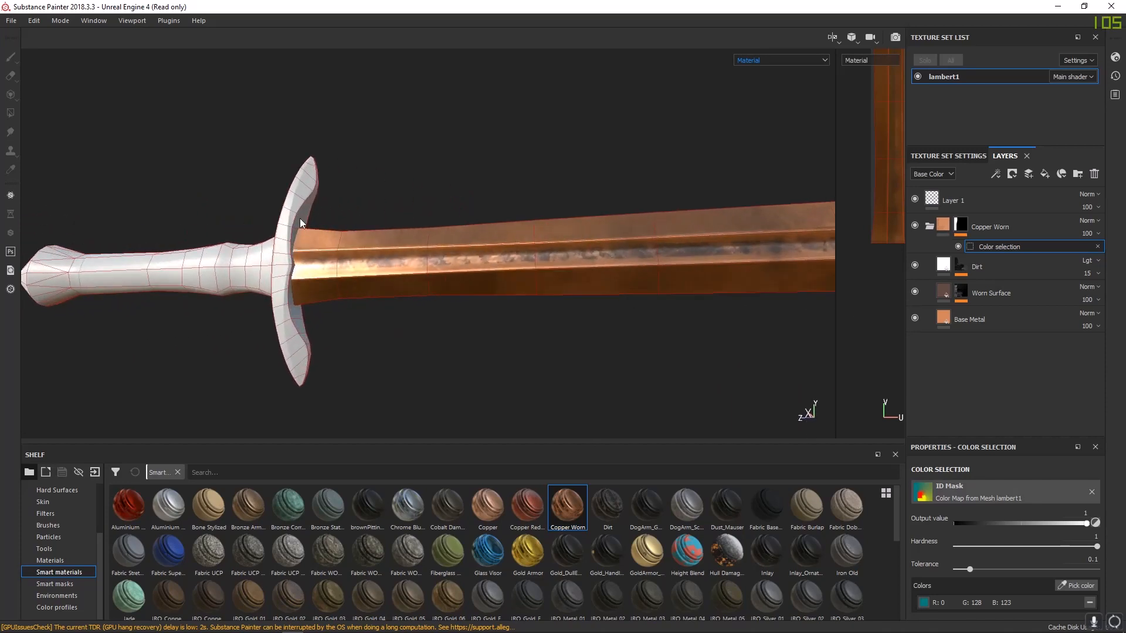
{"action": "middle_click_drag", "start_coordinate": [301, 219], "coordinate": [176, 195], "text": "alt"}
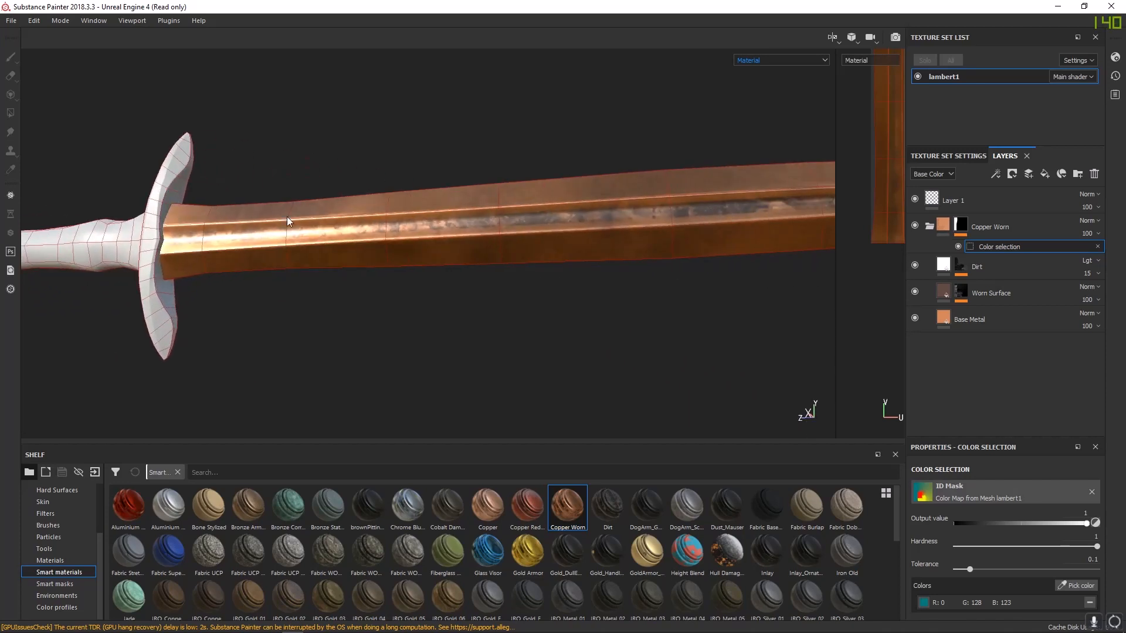
{"action": "left_click", "coordinate": [930, 226]}
{"action": "left_click", "coordinate": [1024, 227]}
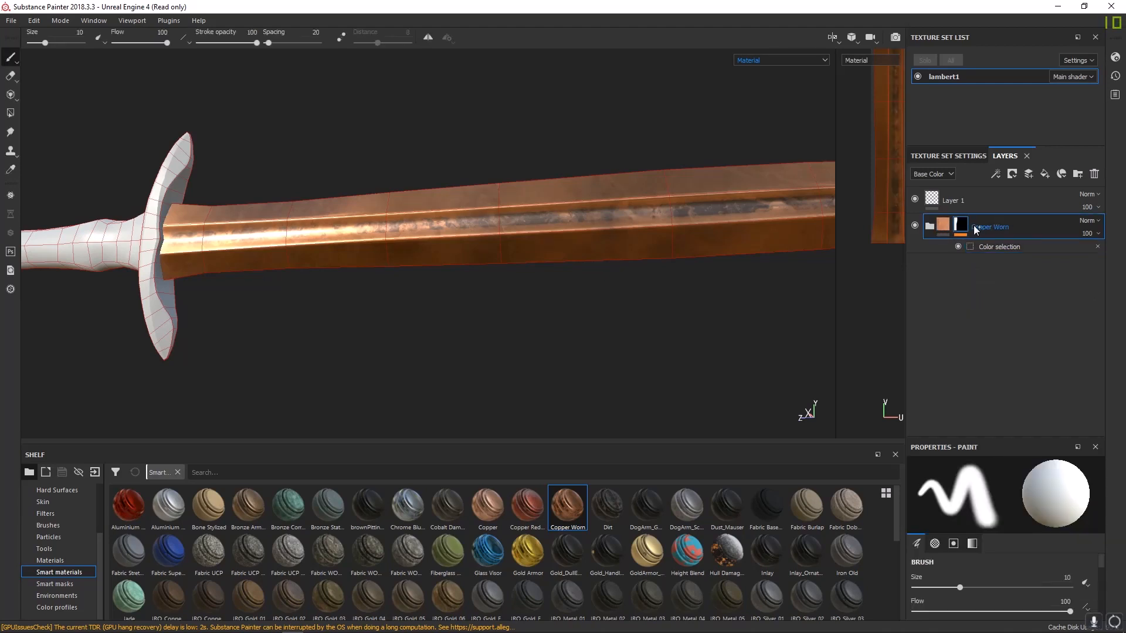
- Duplicate the Copper Worn folder and hide the original
{"action": "key", "text": "ctrl+d"}
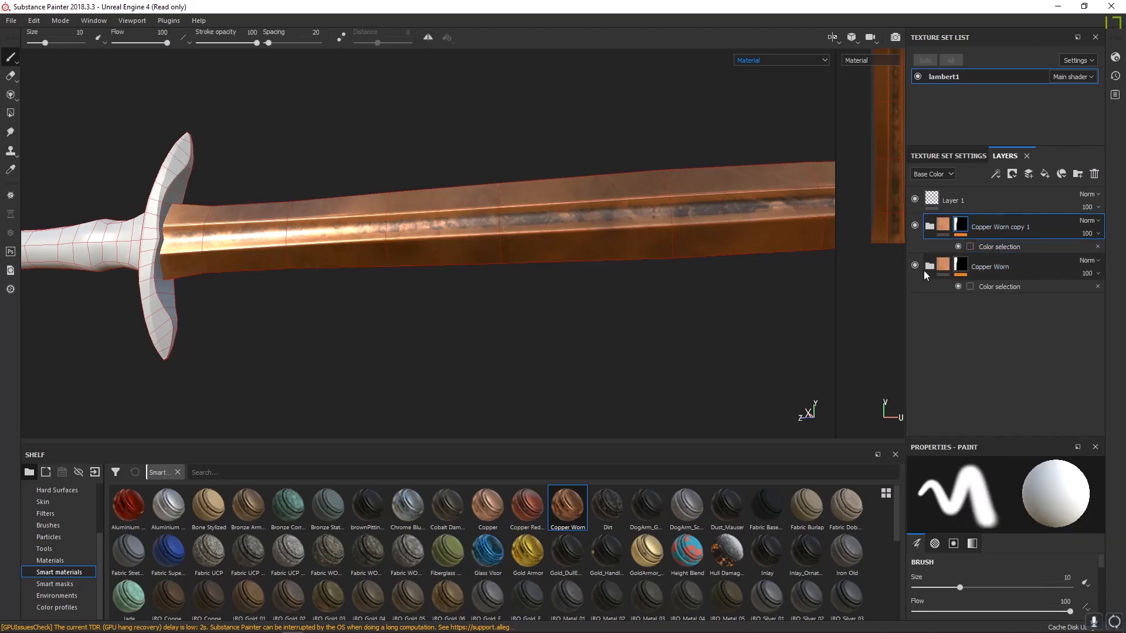
{"action": "left_click", "coordinate": [914, 265]}
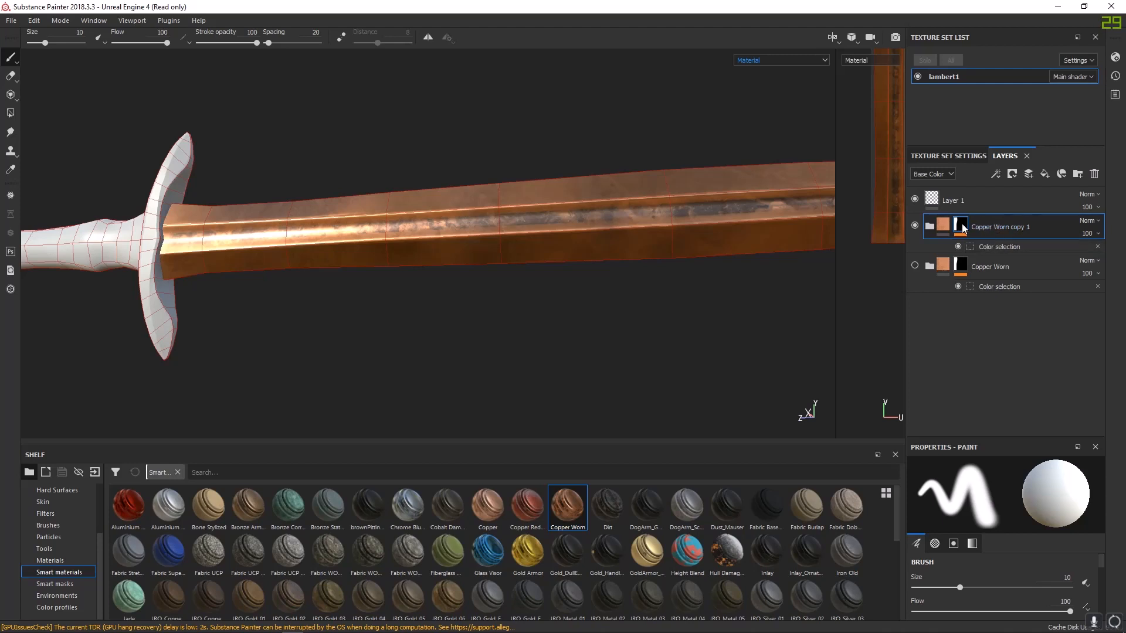
- Replace the color selection on the Copper Worn copy's mask with a paint effect
{"action": "left_click", "coordinate": [993, 245]}
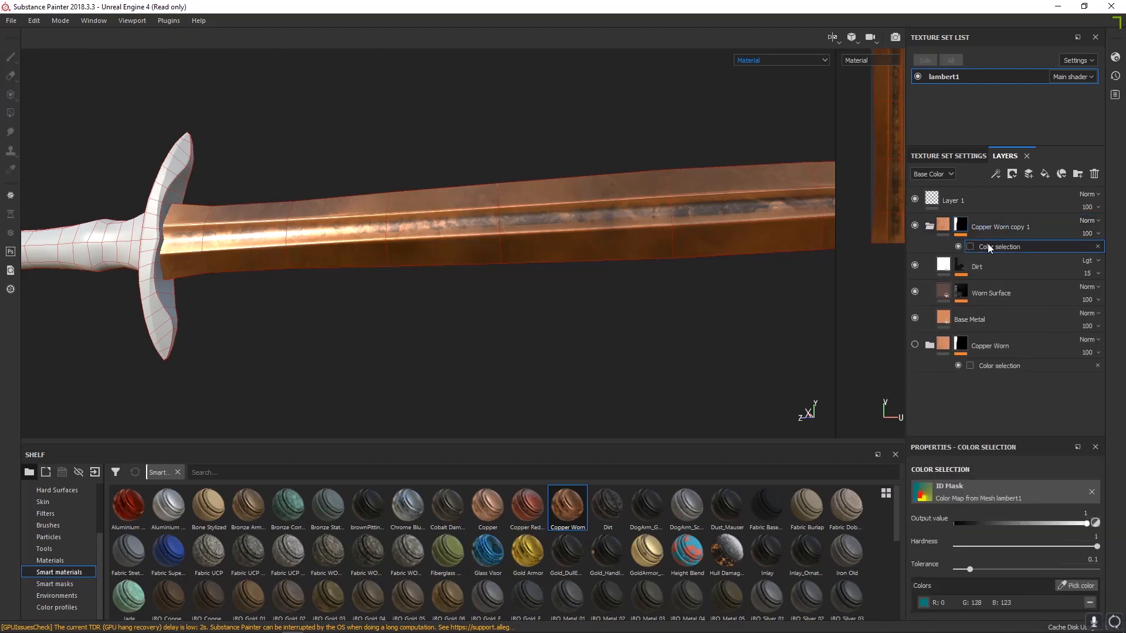
{"action": "left_click", "coordinate": [1098, 248]}
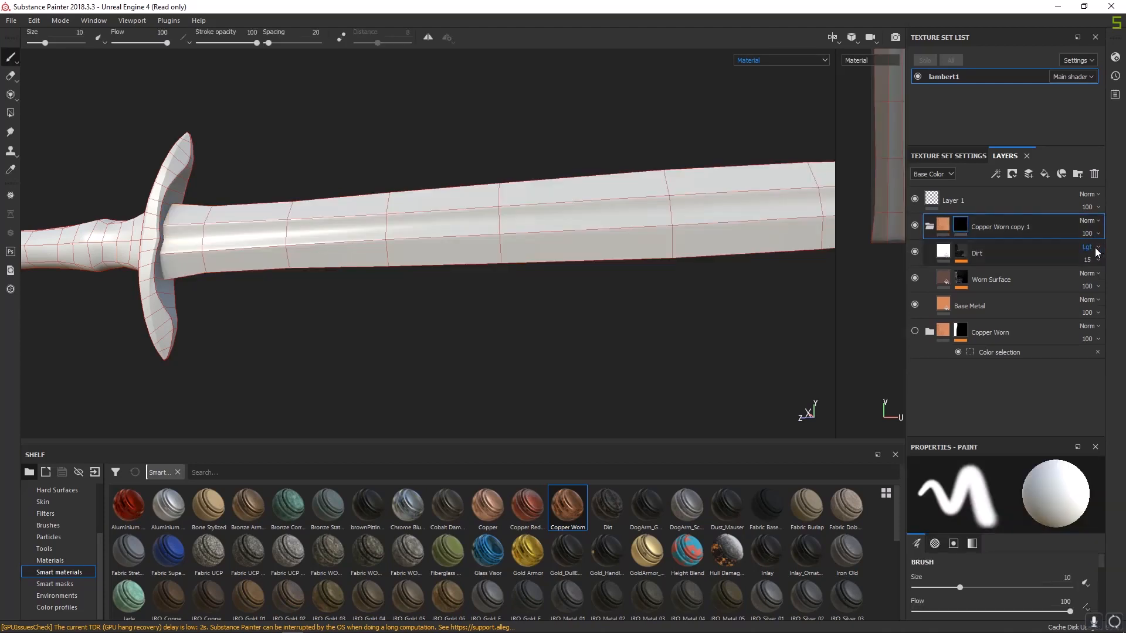
{"action": "right_click", "coordinate": [963, 224]}
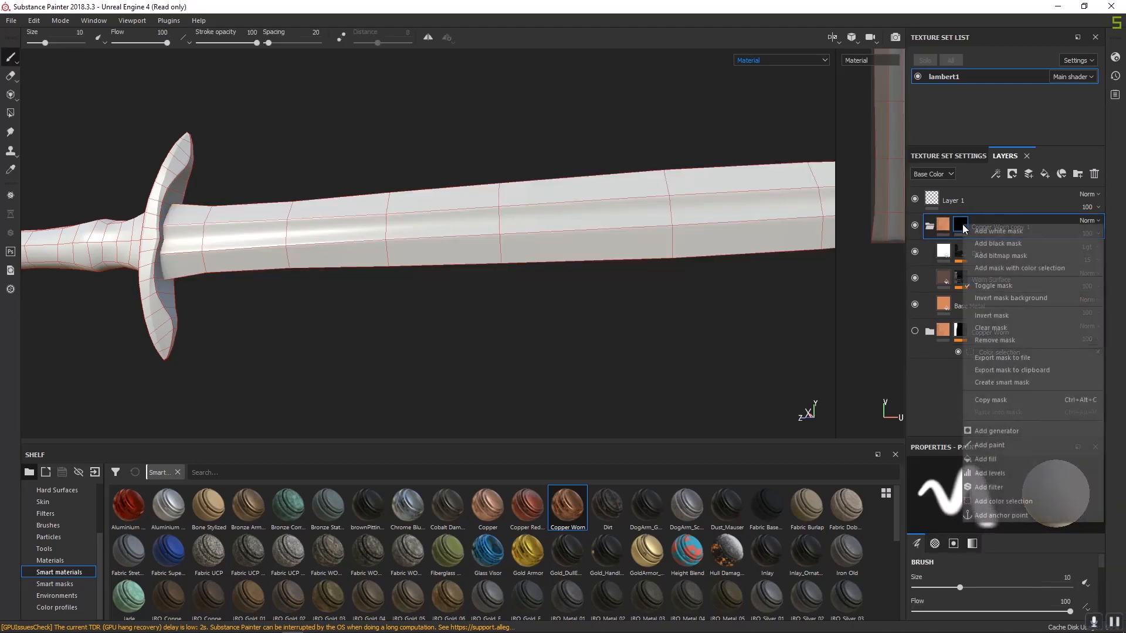
{"action": "left_click", "coordinate": [997, 444]}
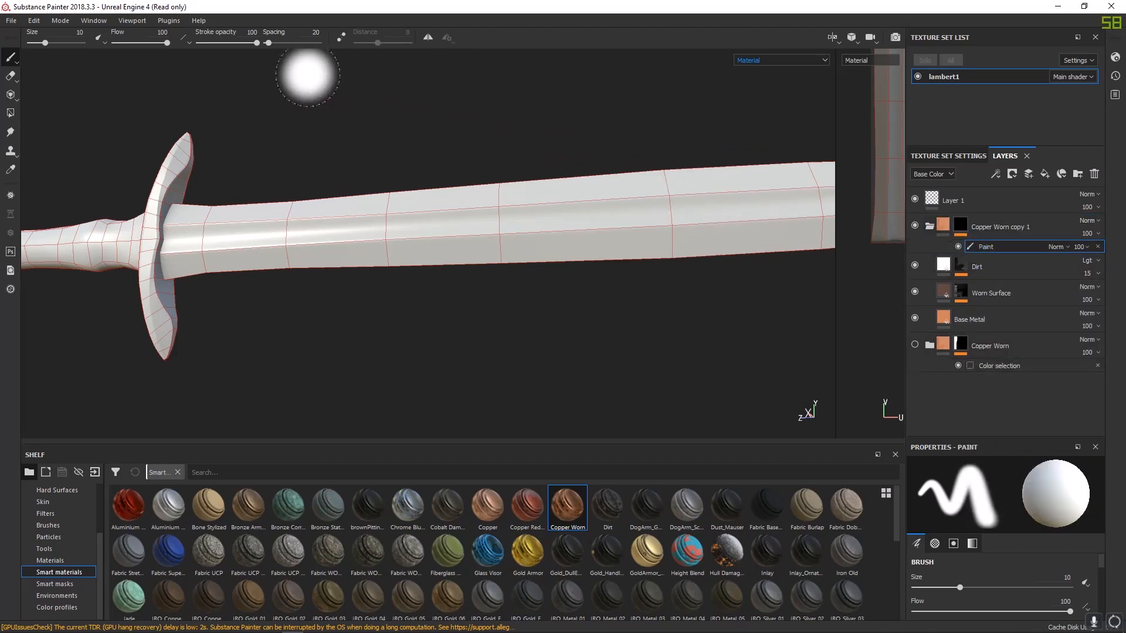
- Activate the Polygon Fill tool for the mask, checking the mesh wireframe option in the display settings
{"action": "left_click", "coordinate": [15, 61]}
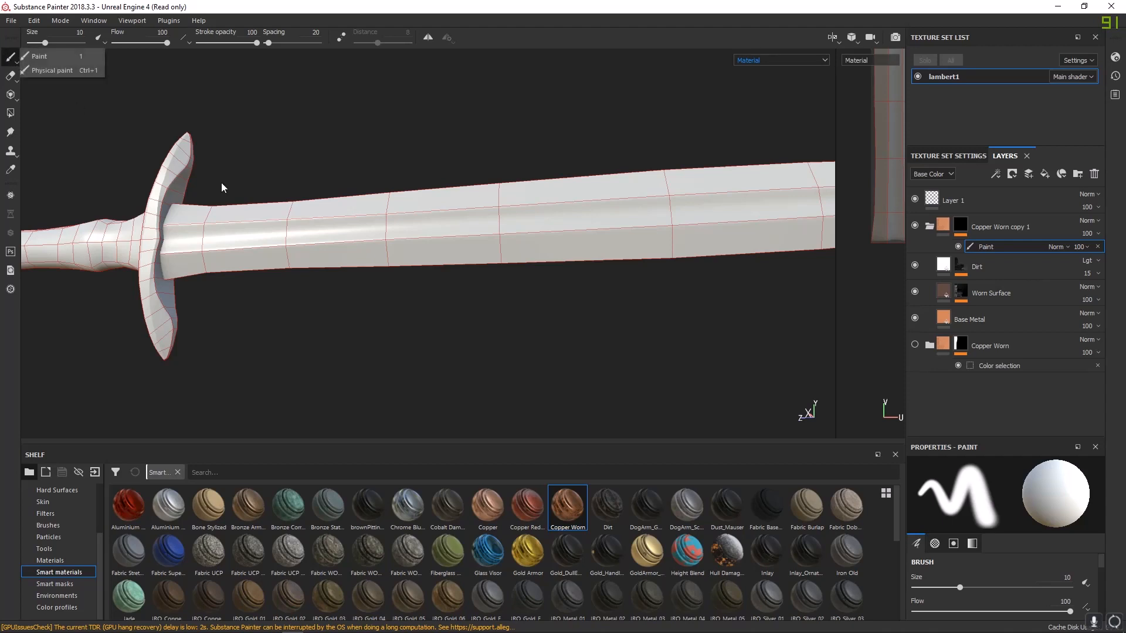
{"action": "left_click", "coordinate": [39, 57]}
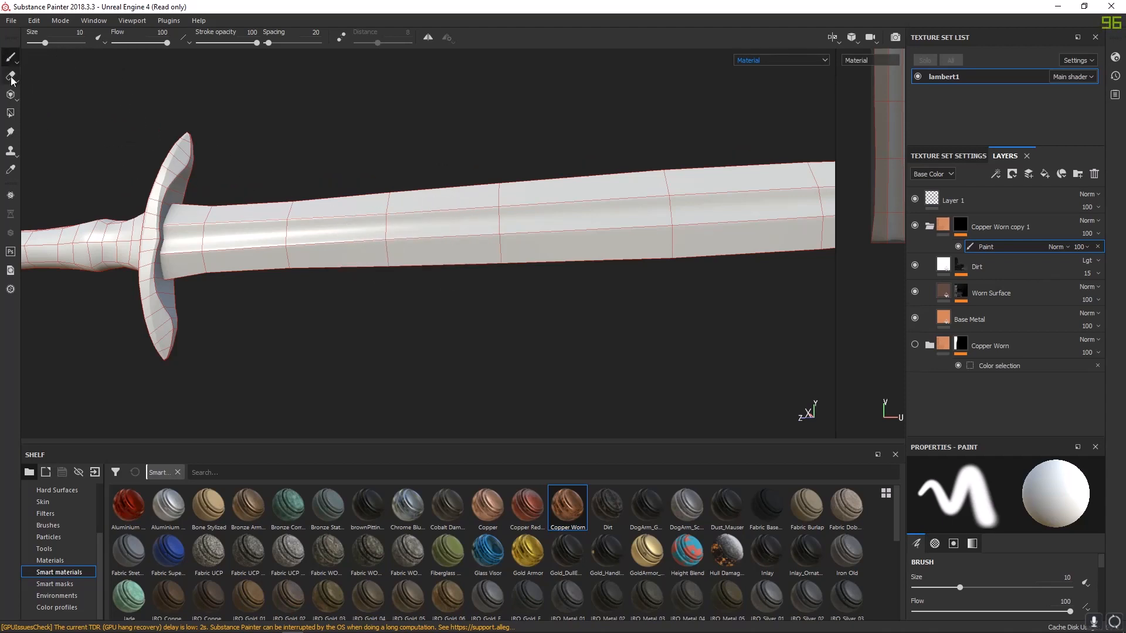
{"action": "left_click", "coordinate": [11, 115]}
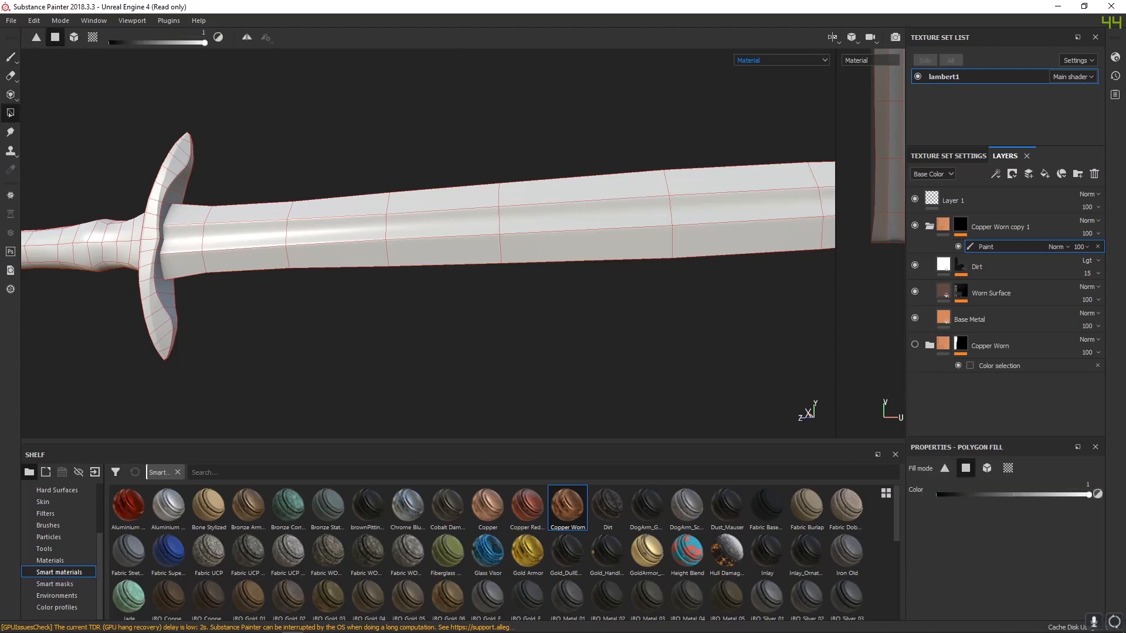
{"action": "left_click_drag", "start_coordinate": [1125, 47], "coordinate": [474, 124]}
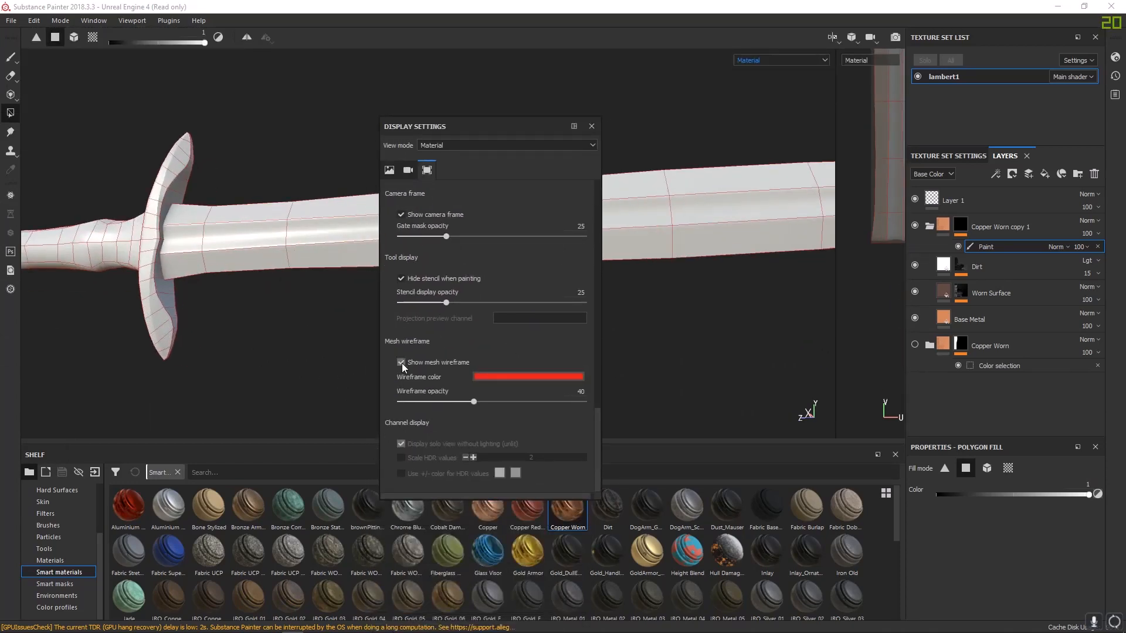
{"action": "left_click", "coordinate": [591, 126]}
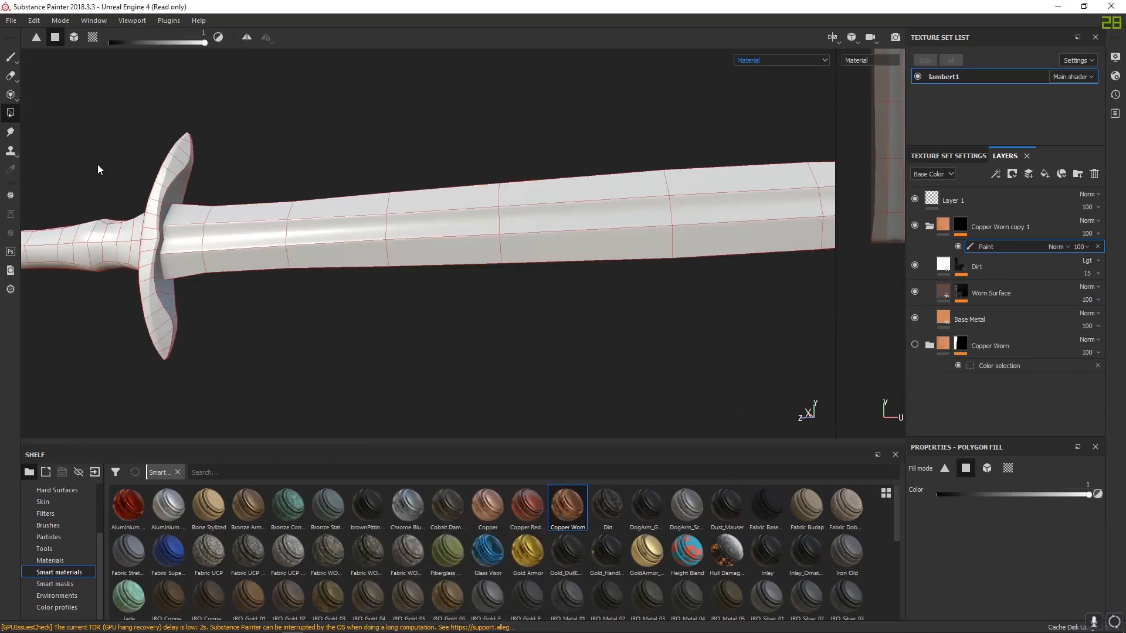
{"action": "left_click", "coordinate": [10, 56]}
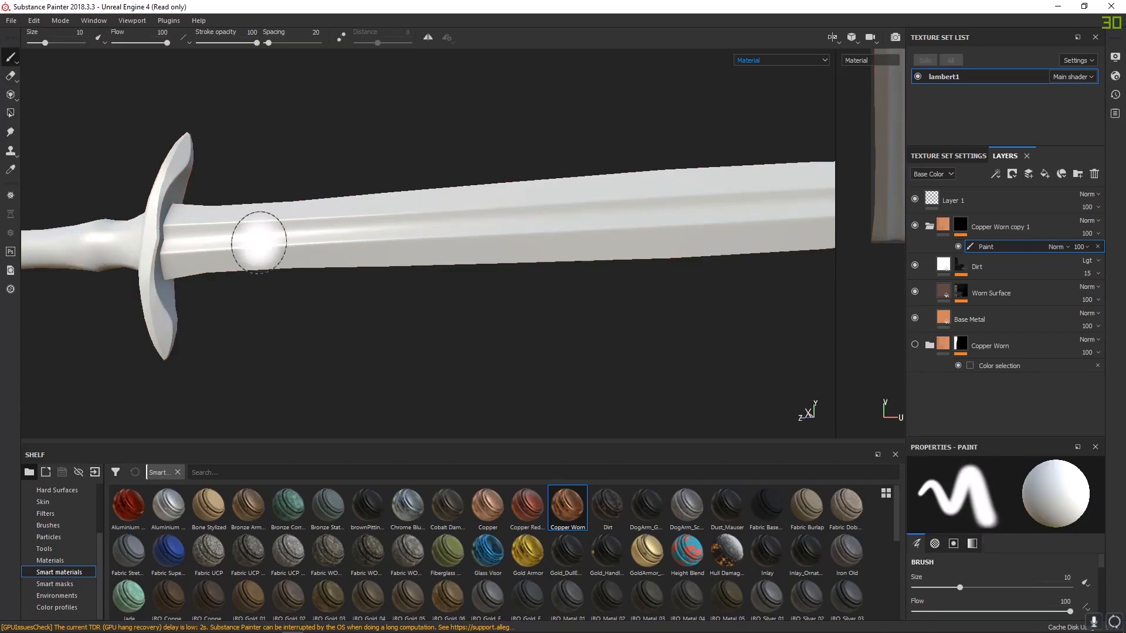
{"action": "left_click", "coordinate": [10, 113]}
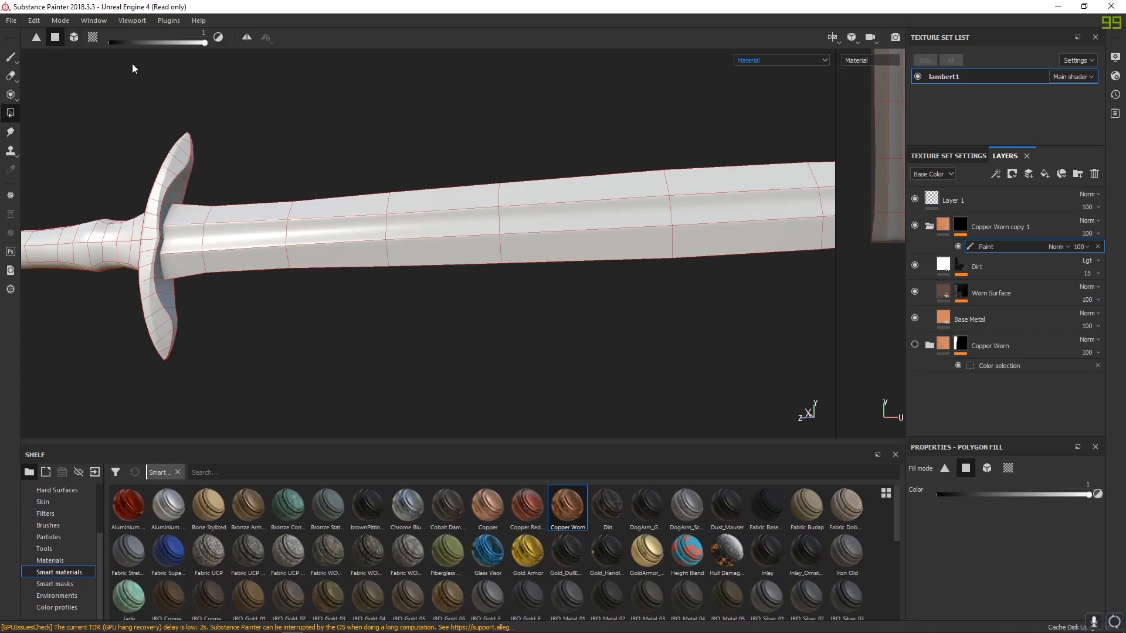
- Polygon-fill quads along the blade's central groove and across its middle section in white, using the quad fill mode
{"action": "left_click", "coordinate": [72, 38]}
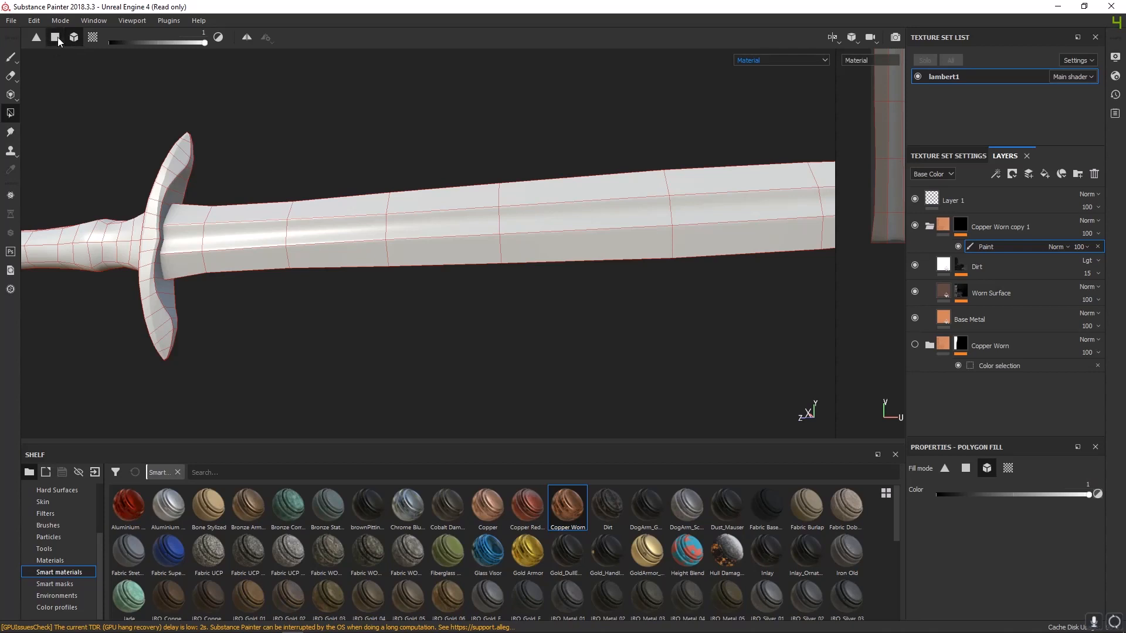
{"action": "left_click", "coordinate": [56, 37]}
{"action": "mouse_move", "coordinate": [204, 42]}
{"action": "left_mouse_down"}
{"action": "mouse_move", "coordinate": [107, 41]}
{"action": "mouse_move", "coordinate": [220, 41]}
{"action": "left_mouse_up"}
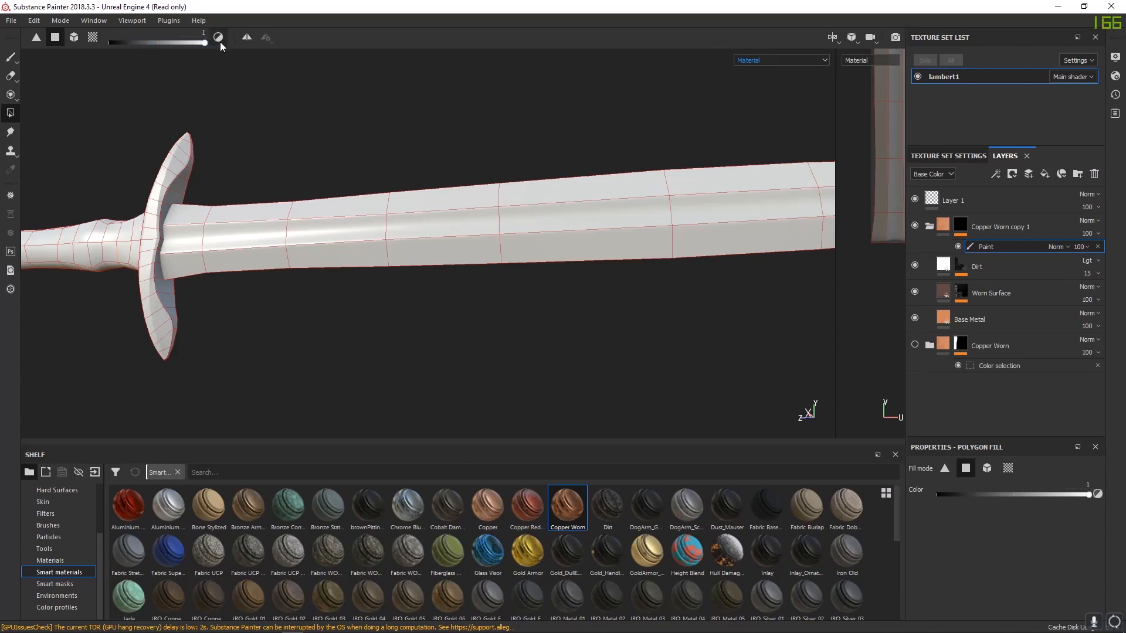
{"action": "left_click_drag", "start_coordinate": [329, 226], "coordinate": [691, 220]}
{"action": "left_click", "coordinate": [691, 219]}
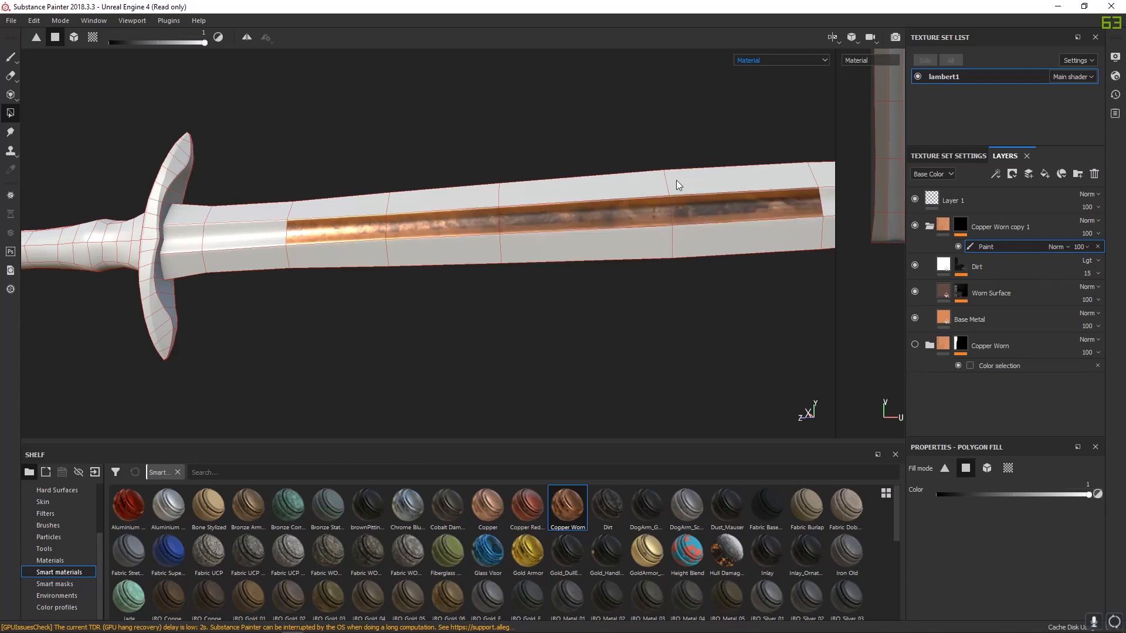
{"action": "left_click_drag", "start_coordinate": [677, 180], "coordinate": [598, 115], "text": "alt"}
{"action": "left_click_drag", "start_coordinate": [435, 121], "coordinate": [604, 331]}
{"action": "mouse_move", "coordinate": [540, 200]}
{"action": "left_mouse_down", "text": "alt"}
{"action": "mouse_move", "coordinate": [503, 118]}
{"action": "mouse_move", "coordinate": [289, 115]}
{"action": "left_mouse_up", "text": "alt"}
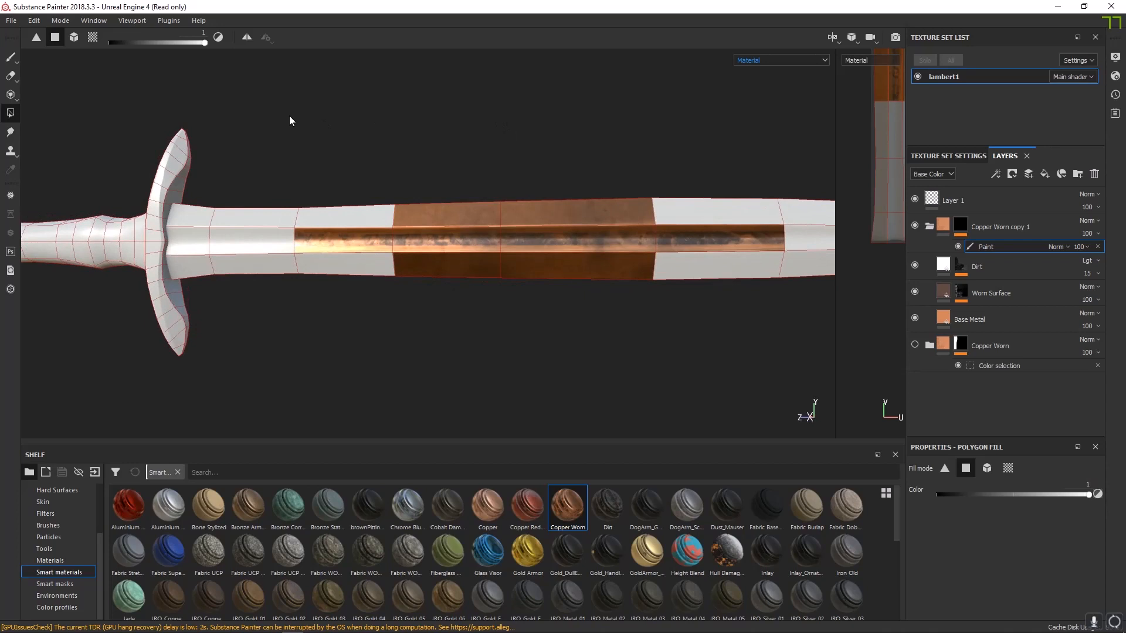
- Fill the entire blade in the mask using the mesh fill mode
{"action": "left_click", "coordinate": [75, 37]}
{"action": "left_click", "coordinate": [319, 222]}
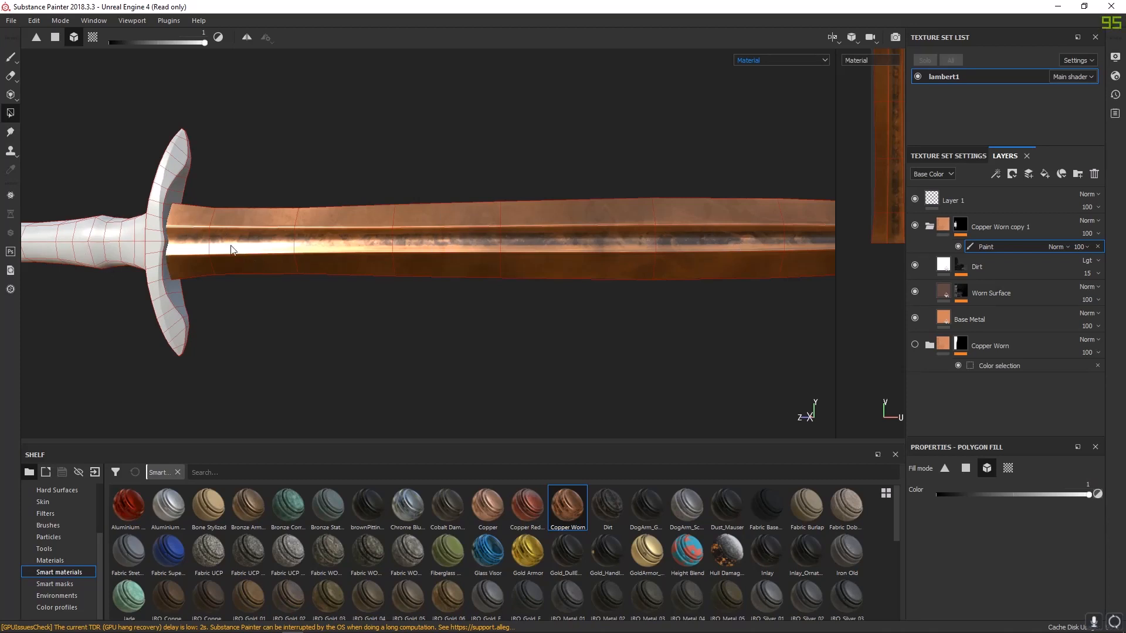
- Try a mesh fill on the crossguard and undo it
{"action": "middle_click_drag", "start_coordinate": [232, 249], "coordinate": [498, 231]}
{"action": "left_click", "coordinate": [445, 154]}
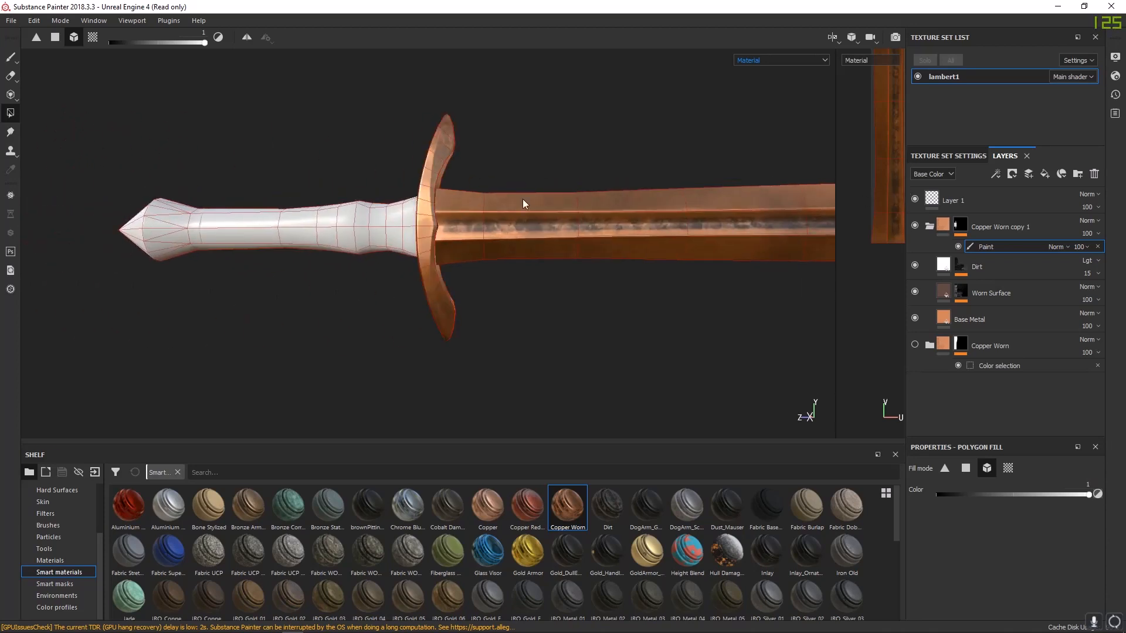
{"action": "middle_click_drag", "start_coordinate": [599, 126], "coordinate": [530, 117]}
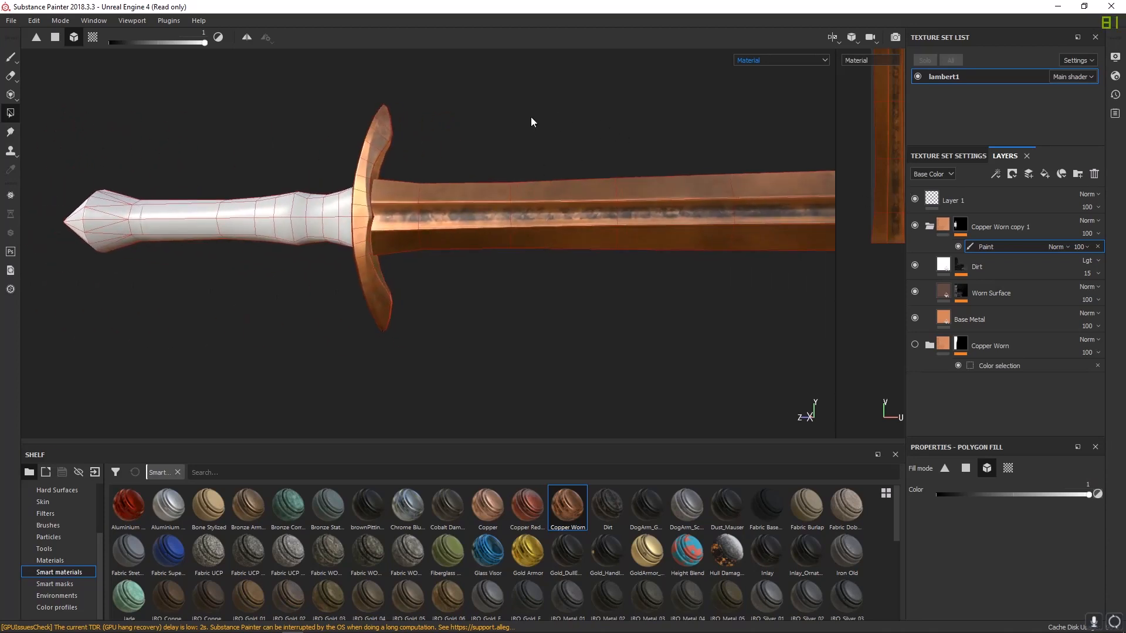
{"action": "key", "text": "ctrl+z"}
- Polygon-fill the quads around the grip section next to the pommel, using the quad fill mode
{"action": "middle_click_drag", "start_coordinate": [624, 188], "coordinate": [322, 176]}
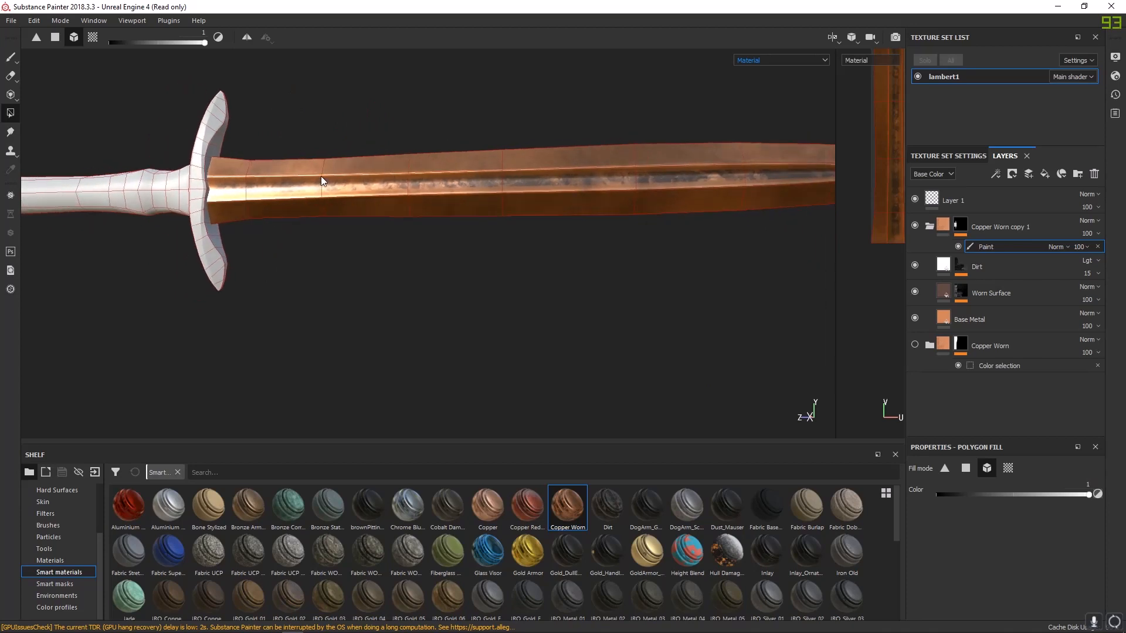
{"action": "left_click_drag", "start_coordinate": [350, 182], "coordinate": [385, 233], "text": "alt"}
{"action": "middle_click_drag", "start_coordinate": [305, 181], "coordinate": [599, 190], "text": "alt"}
{"action": "scroll", "coordinate": [293, 208], "scroll_direction": "up", "scroll_amount": 3}
{"action": "middle_click_drag", "start_coordinate": [270, 220], "coordinate": [443, 199], "text": "alt"}
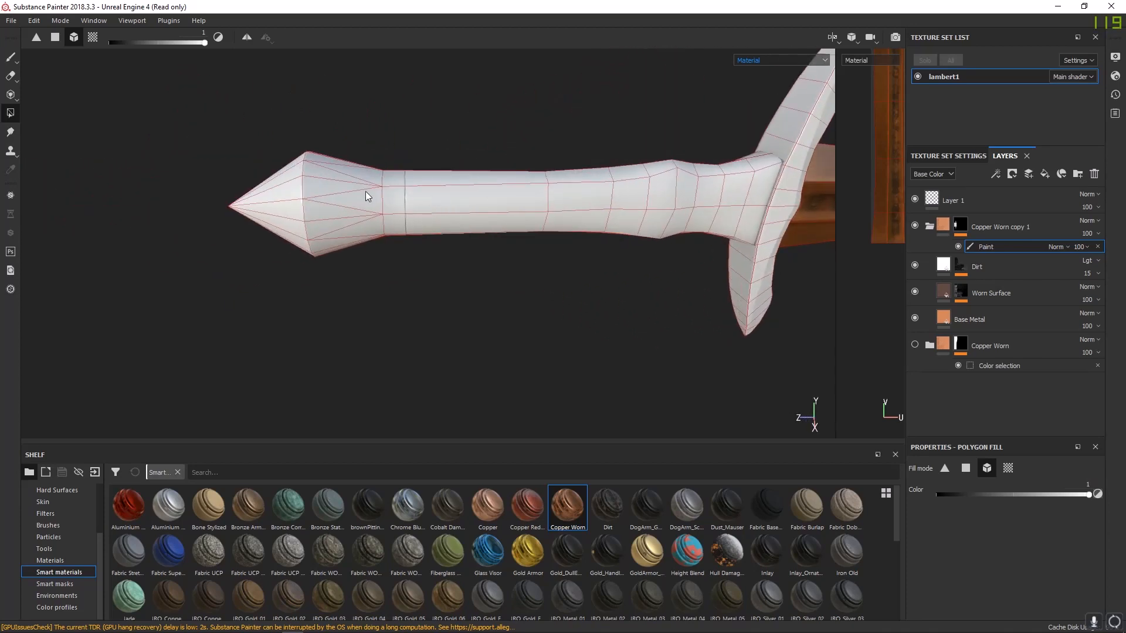
{"action": "scroll", "coordinate": [366, 191], "scroll_direction": "up", "scroll_amount": 2}
{"action": "middle_click_drag", "start_coordinate": [538, 199], "coordinate": [295, 216], "text": "alt"}
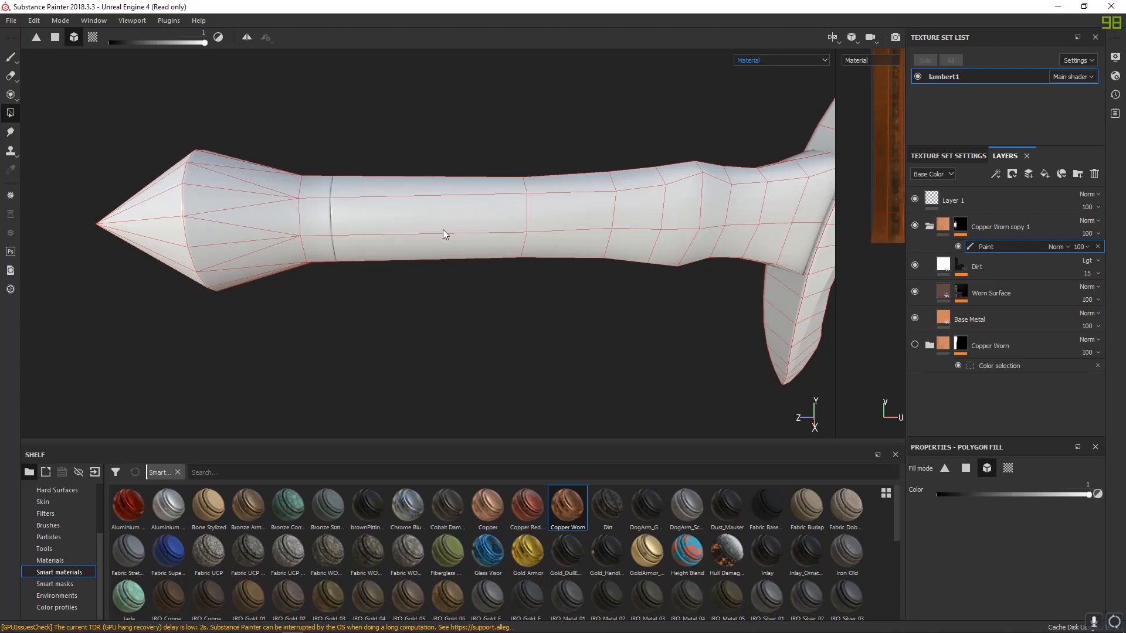
{"action": "middle_click_drag", "start_coordinate": [523, 143], "coordinate": [636, 151], "text": "alt"}
{"action": "right_click_drag", "start_coordinate": [442, 161], "coordinate": [762, 247], "text": "alt"}
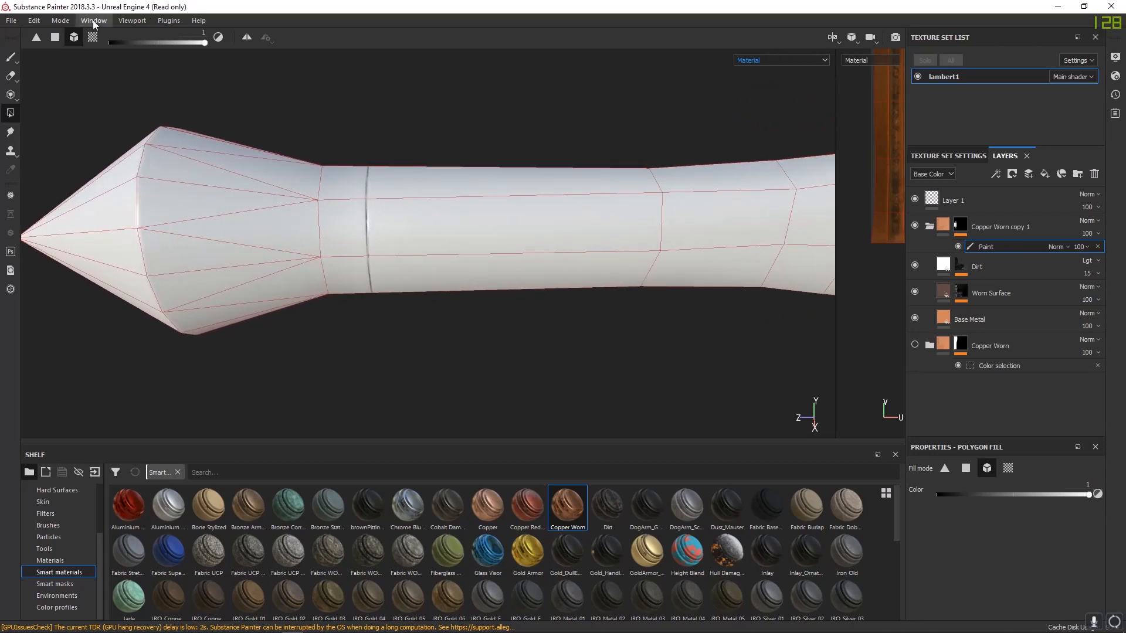
{"action": "key", "text": "2"}
{"action": "left_click_drag", "start_coordinate": [445, 191], "coordinate": [462, 378]}
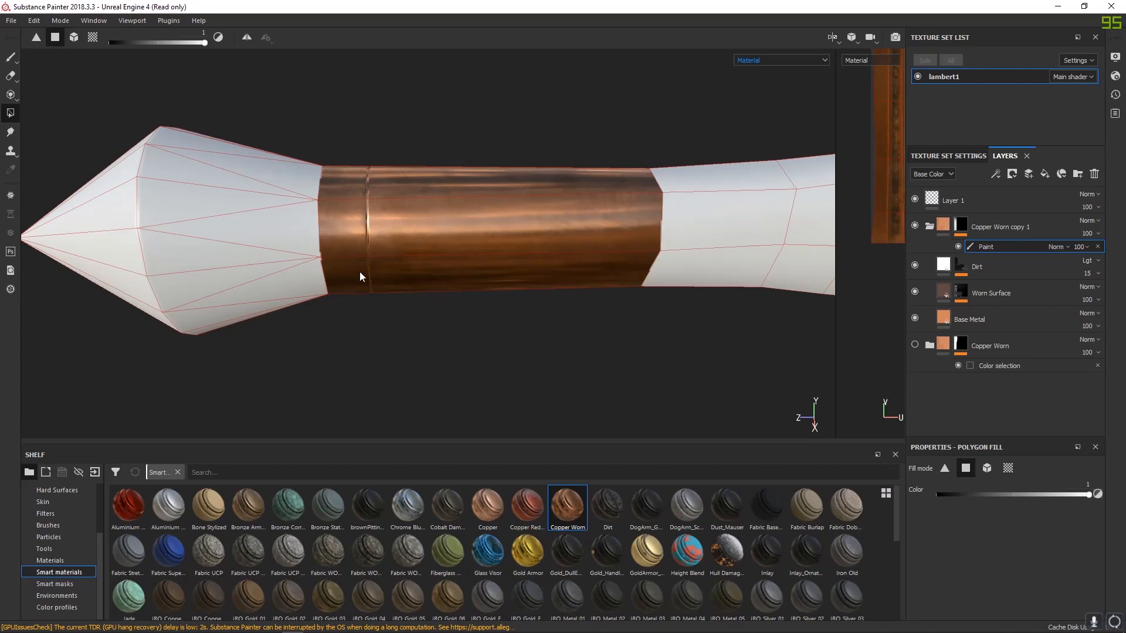
- Try painting black beside the grip's groove line with a brush of size 0.5, and undo the stroke
{"action": "middle_click_drag", "start_coordinate": [413, 194], "coordinate": [512, 212], "text": "alt"}
{"action": "mouse_move", "coordinate": [511, 212]}
{"action": "right_mouse_down", "text": "alt"}
{"action": "mouse_move", "coordinate": [533, 251]}
{"action": "mouse_move", "coordinate": [804, 270]}
{"action": "right_mouse_up", "text": "alt"}
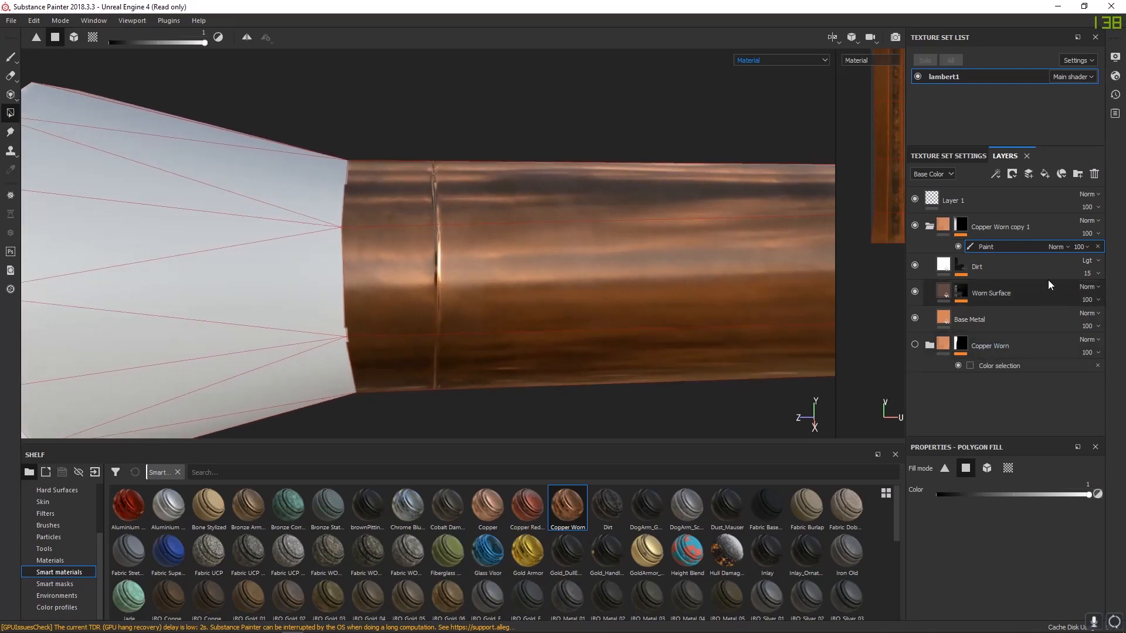
{"action": "left_click", "coordinate": [14, 57]}
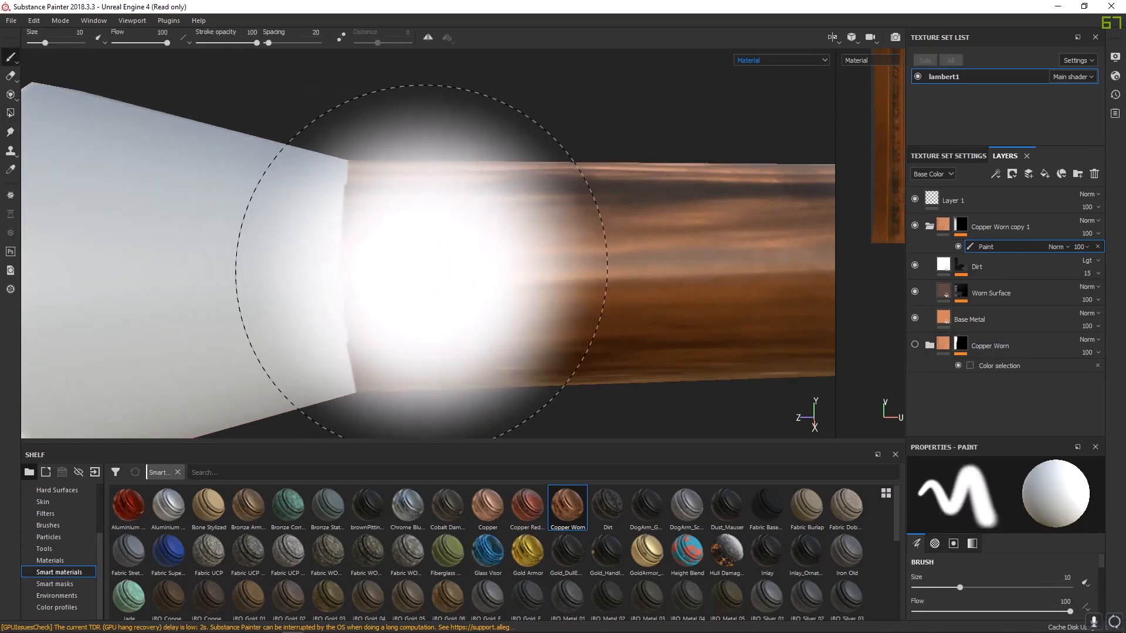
{"action": "right_click_drag", "start_coordinate": [428, 275], "coordinate": [335, 276], "text": "ctrl"}
{"action": "key", "text": "x"}
{"action": "left_click_drag", "start_coordinate": [425, 226], "coordinate": [427, 328]}
{"action": "key", "text": "ctrl+z"}
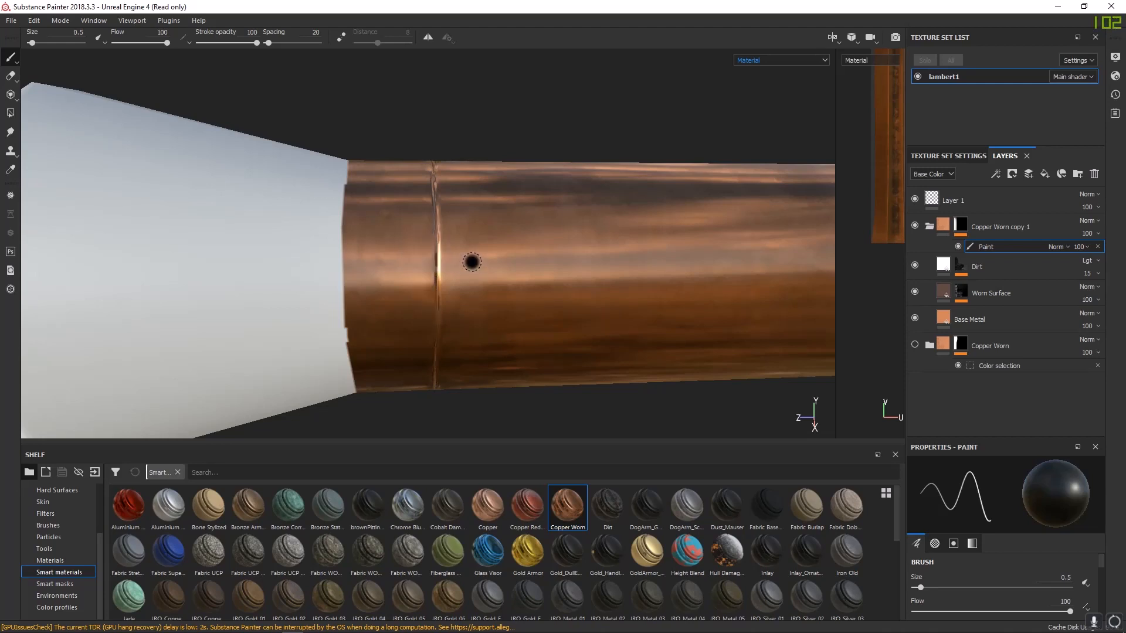
- Make the original Copper Worn folder visible again and delete its copy
{"action": "left_click", "coordinate": [929, 226]}
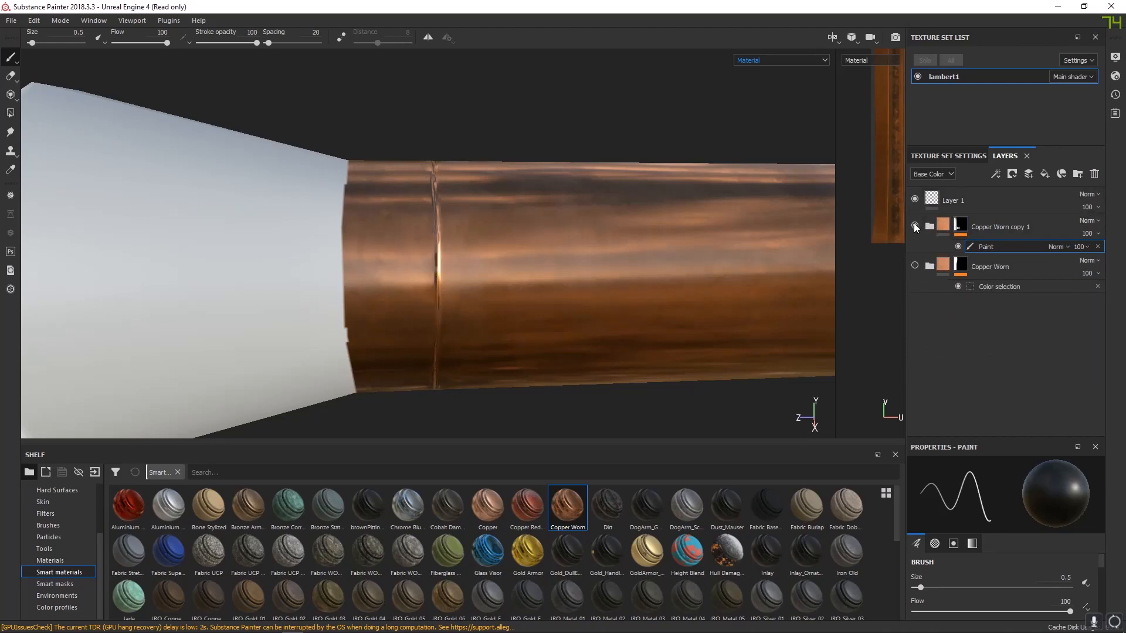
{"action": "left_click", "coordinate": [915, 226]}
{"action": "scroll", "coordinate": [497, 184], "scroll_direction": "down", "scroll_amount": 3}
{"action": "scroll", "coordinate": [606, 231], "scroll_direction": "up", "scroll_amount": 5}
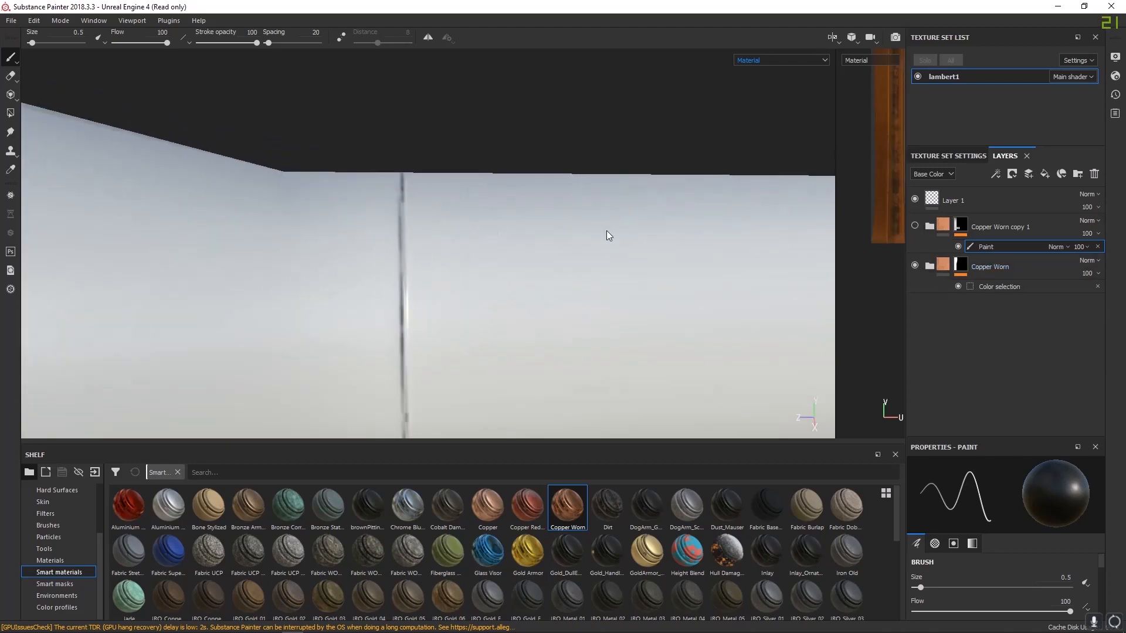
{"action": "scroll", "coordinate": [613, 233], "scroll_direction": "down", "scroll_amount": 7}
{"action": "middle_click_drag", "start_coordinate": [663, 237], "coordinate": [400, 244], "text": "alt"}
{"action": "left_click_drag", "start_coordinate": [399, 244], "coordinate": [423, 234], "text": "alt"}
{"action": "left_click", "coordinate": [1025, 219]}
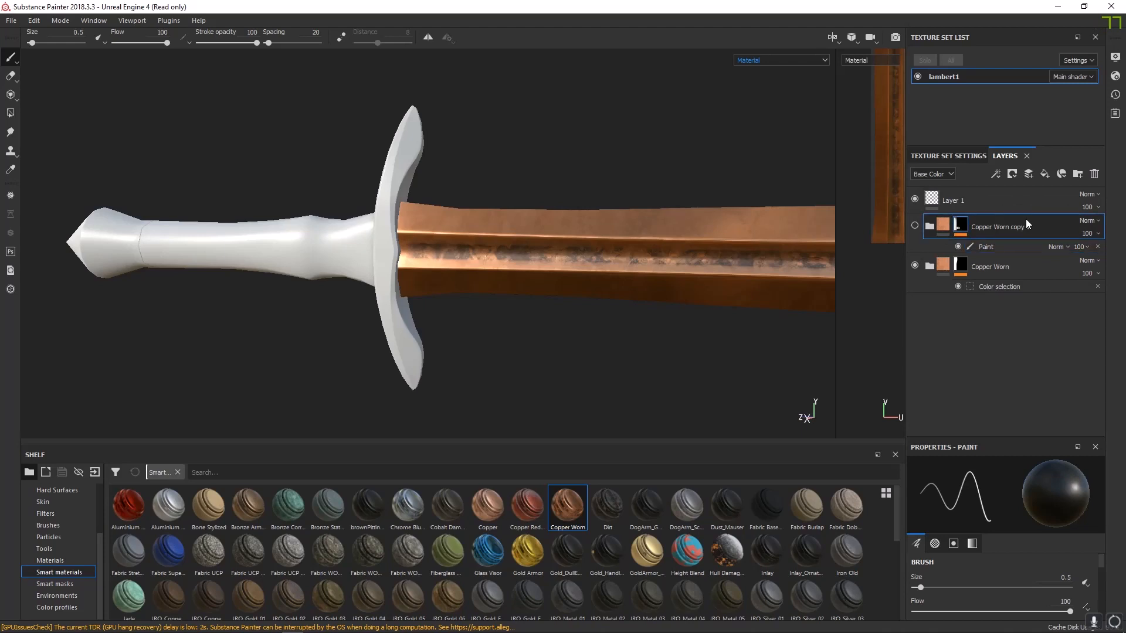
{"action": "key", "text": "Delete"}
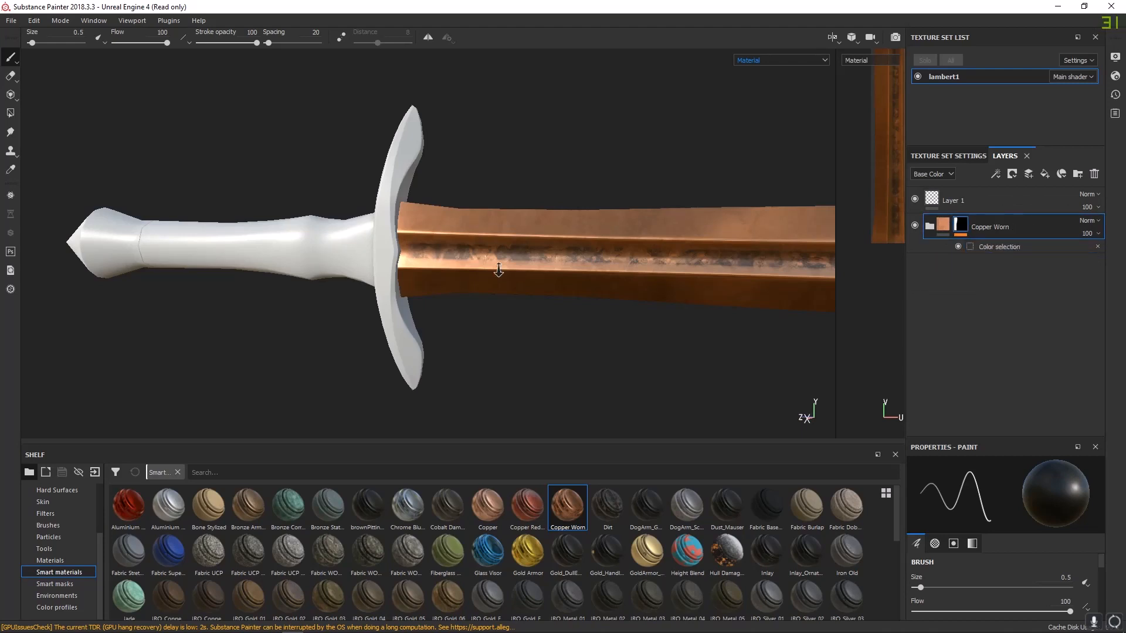
- Add the Bronze Armor smart material to the layer stack beneath the Copper Worn folder
{"action": "scroll", "coordinate": [498, 266], "scroll_direction": "down", "scroll_amount": 1}
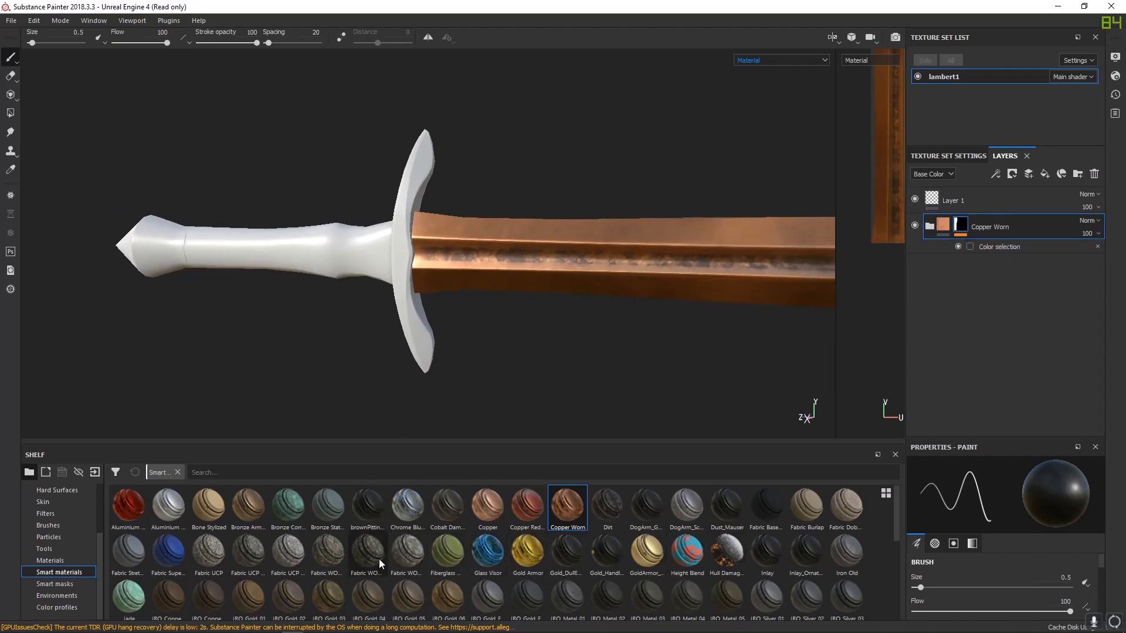
{"action": "left_click", "coordinate": [251, 519]}
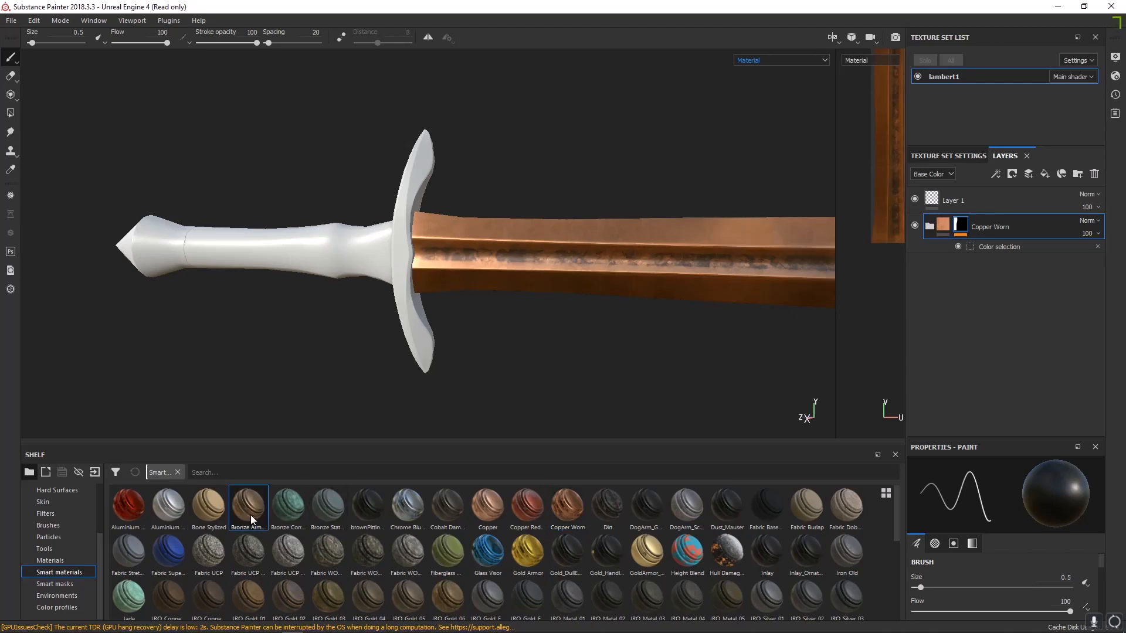
{"action": "left_click_drag", "start_coordinate": [245, 507], "coordinate": [1006, 309]}
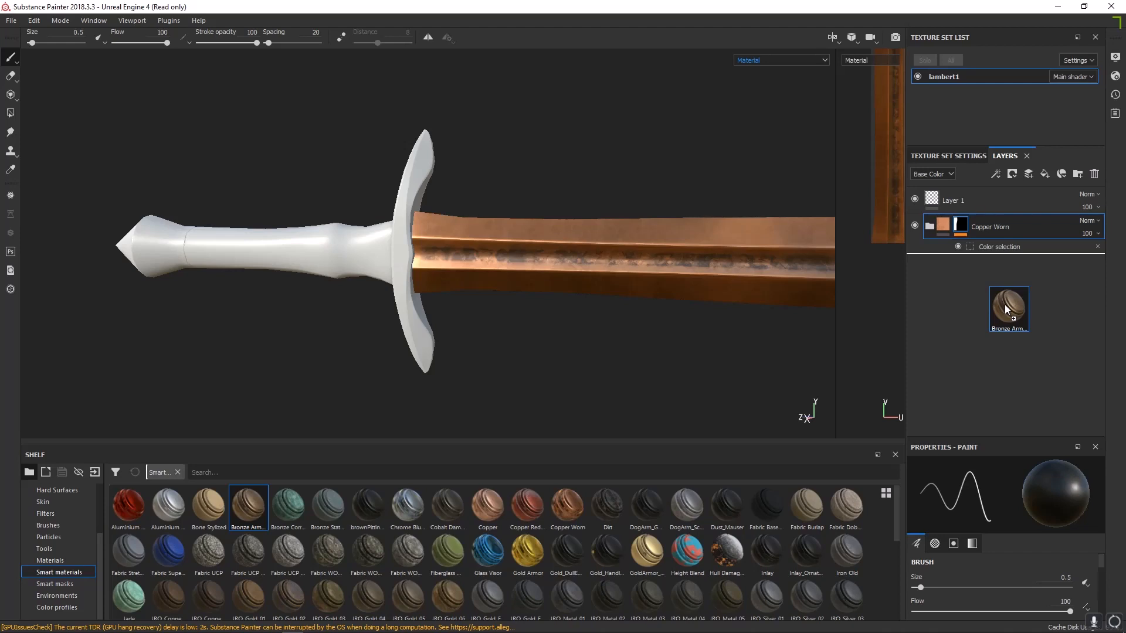
- Drop the Bronze Armor smart material into the layer stack and move its folder above the Copper Worn folder
{"action": "left_click_drag", "start_coordinate": [1005, 305], "coordinate": [977, 292]}
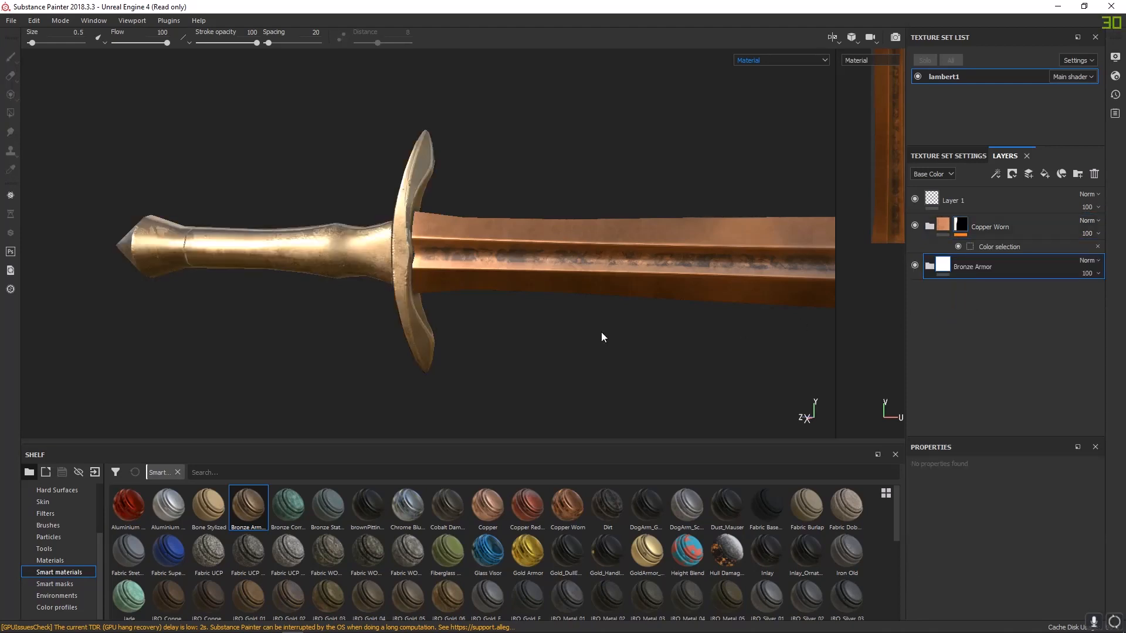
{"action": "middle_click_drag", "start_coordinate": [541, 256], "coordinate": [624, 247], "text": "alt"}
{"action": "left_click_drag", "start_coordinate": [625, 247], "coordinate": [651, 247], "text": "alt"}
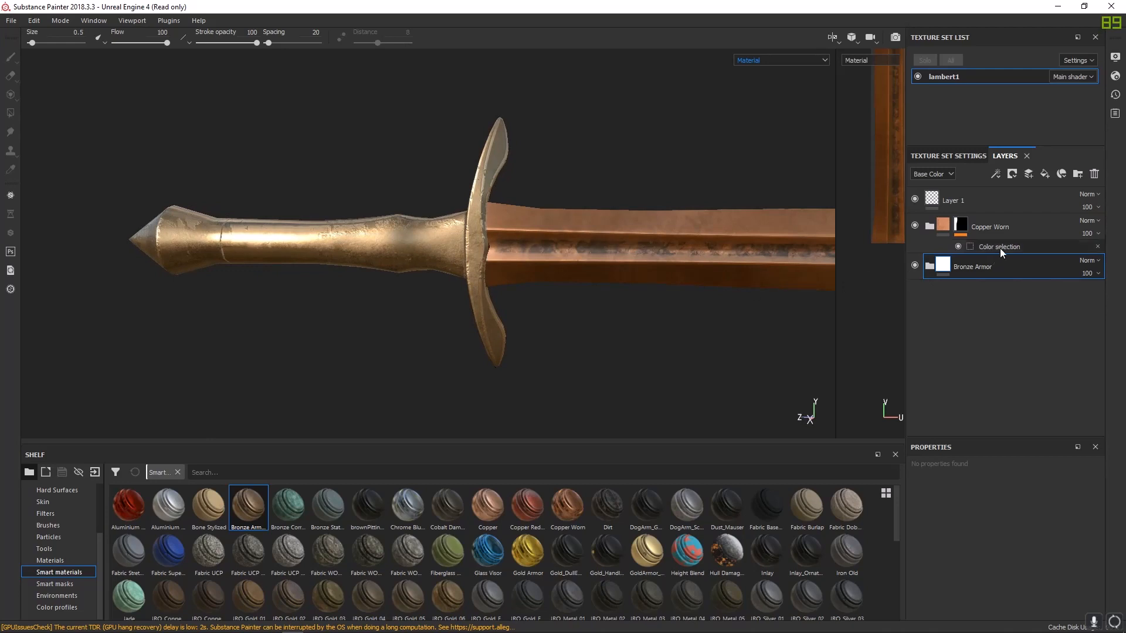
{"action": "scroll", "coordinate": [624, 264], "scroll_direction": "down", "scroll_amount": 1}
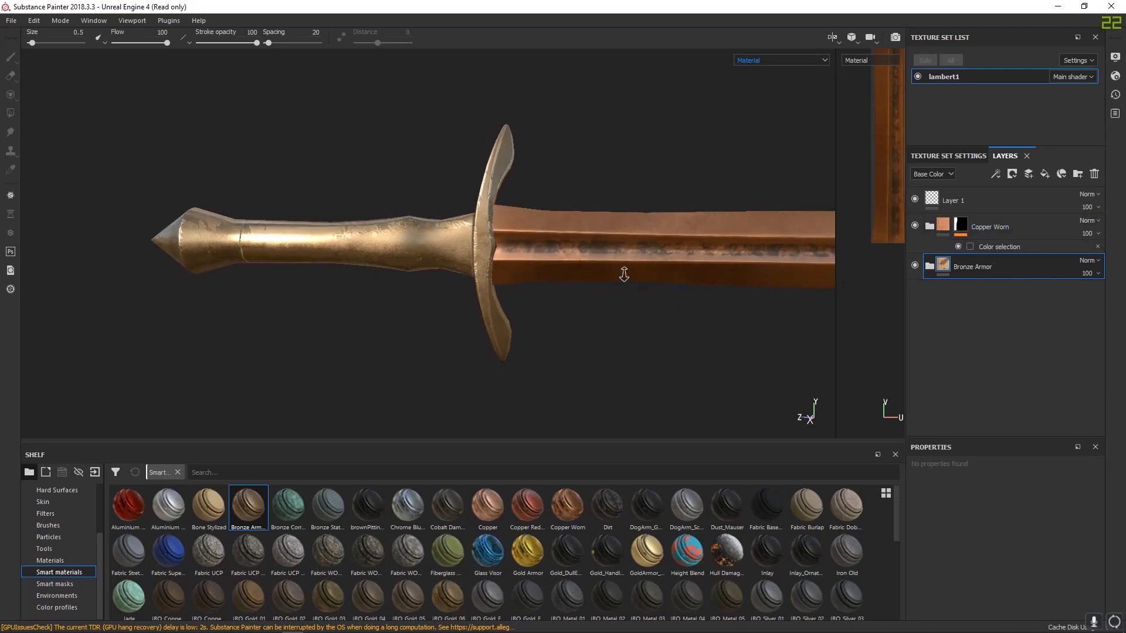
{"action": "scroll", "coordinate": [645, 267], "scroll_direction": "up", "scroll_amount": 2}
{"action": "left_click_drag", "start_coordinate": [1003, 269], "coordinate": [995, 212]}
{"action": "left_click_drag", "start_coordinate": [780, 347], "coordinate": [388, 274], "text": "alt"}
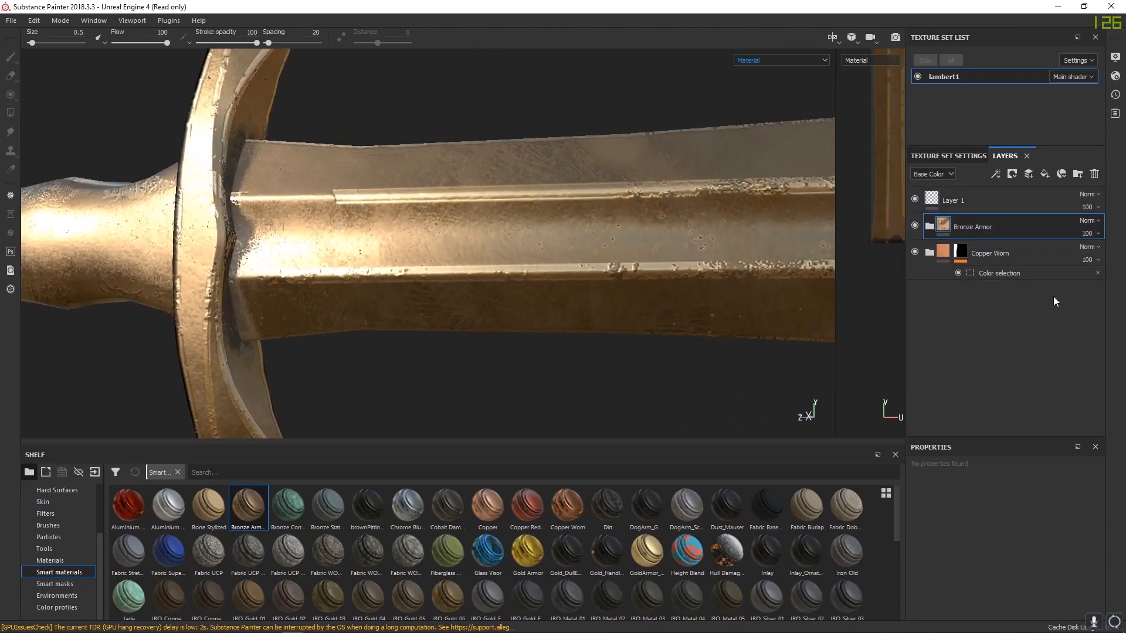
- Check the layer stack in the Height, Roughness and Metallic channels and return it to Base Color
{"action": "left_click", "coordinate": [935, 174]}
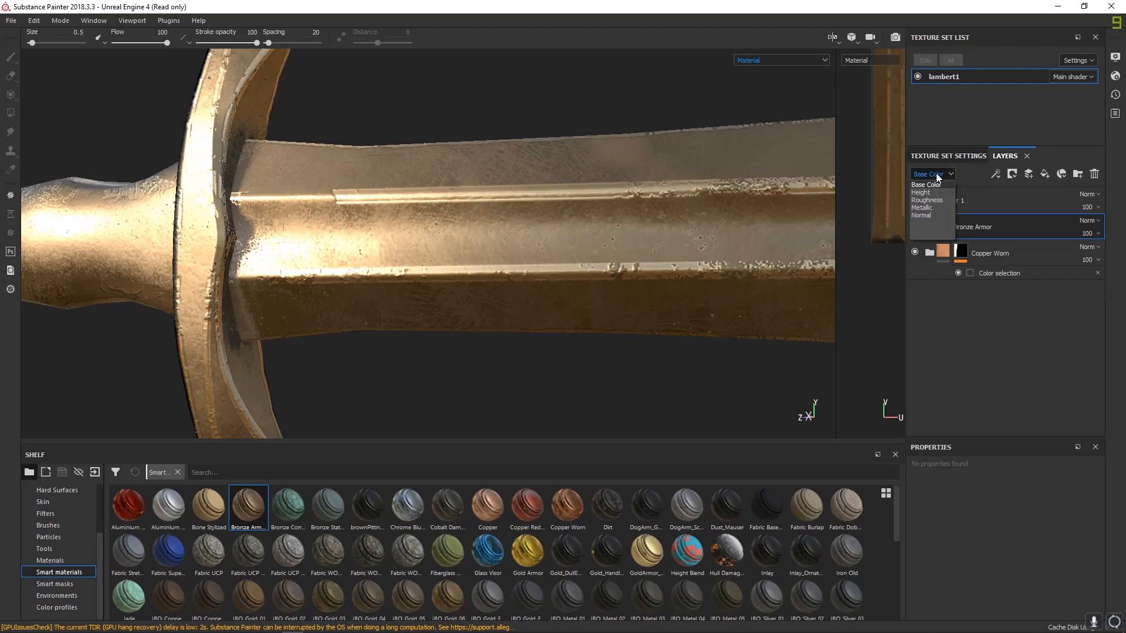
{"action": "left_click", "coordinate": [925, 193]}
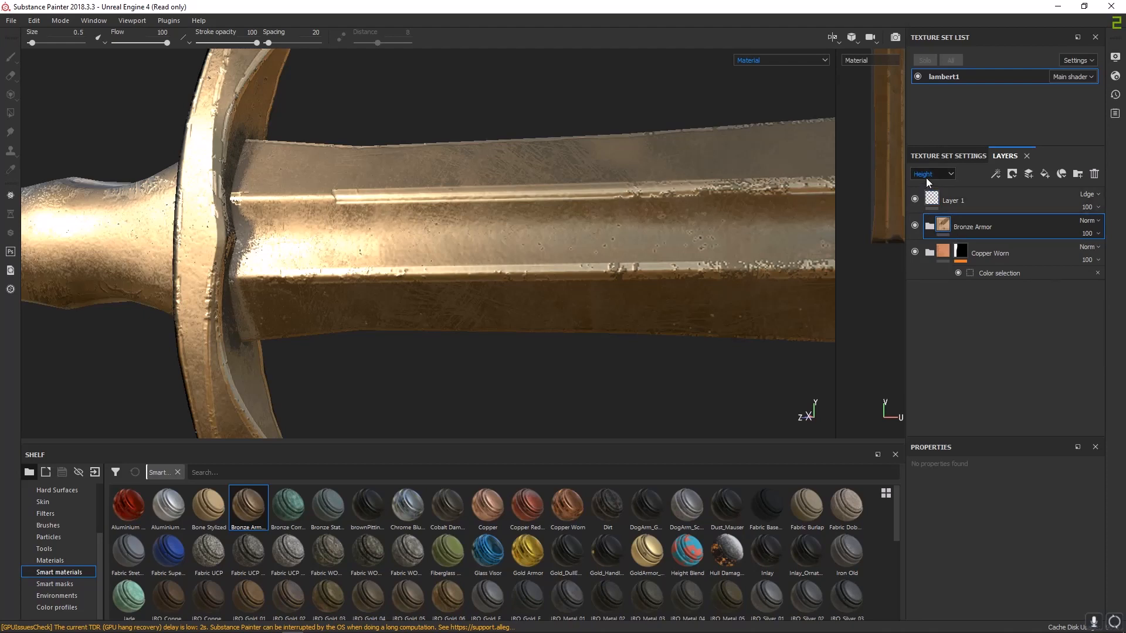
{"action": "left_click", "coordinate": [926, 178]}
{"action": "left_click", "coordinate": [931, 201]}
{"action": "left_click", "coordinate": [927, 176]}
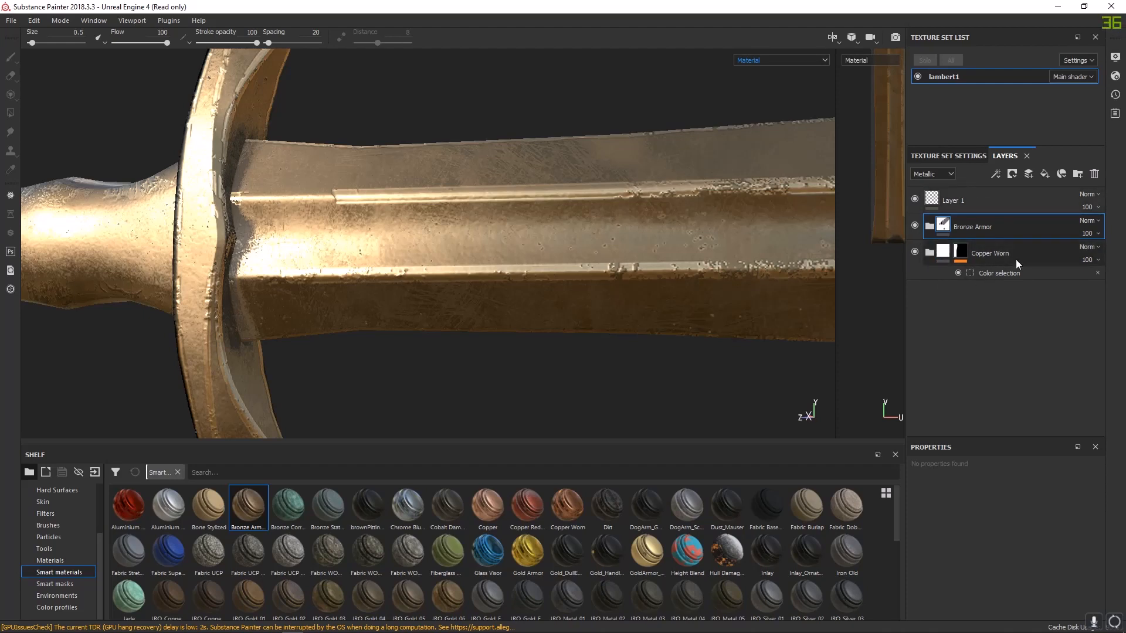
{"action": "left_click", "coordinate": [932, 174]}
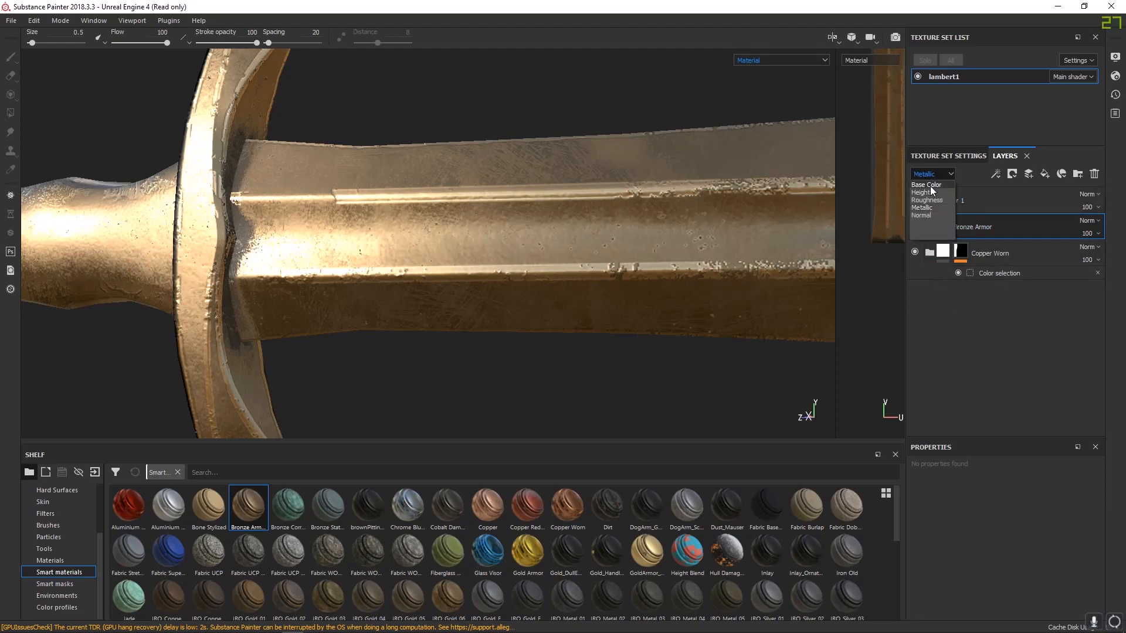
{"action": "left_click", "coordinate": [930, 185]}
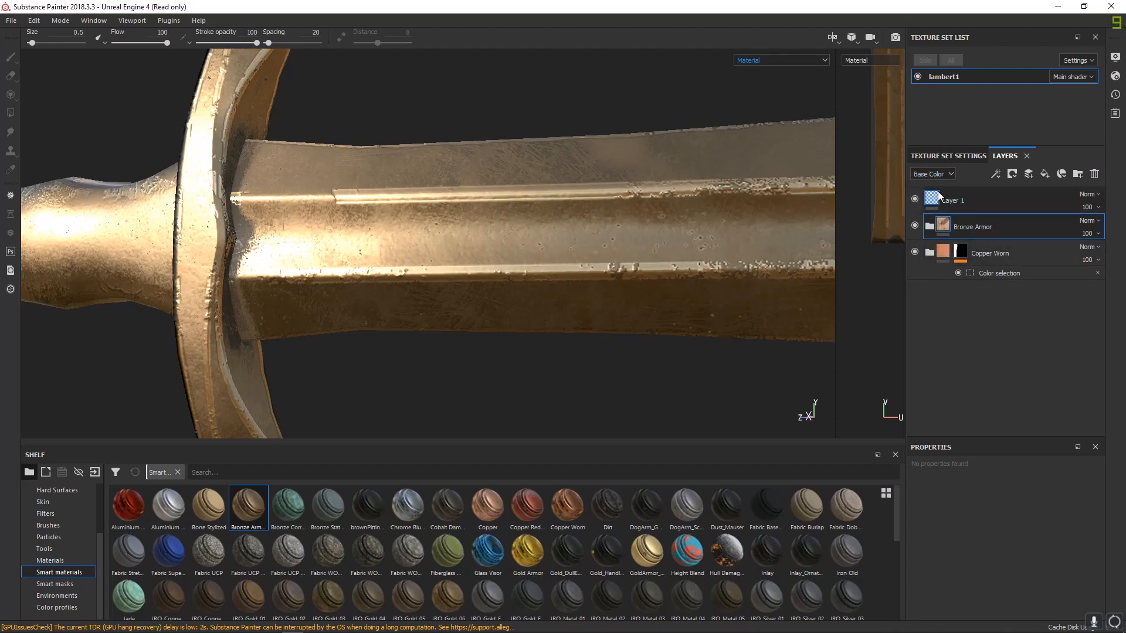
- Try the Linear dodge (Add) blend mode on the Bronze Armor folder's base color and restore Normal
{"action": "left_click", "coordinate": [1086, 195]}
{"action": "left_click", "coordinate": [1086, 195]}
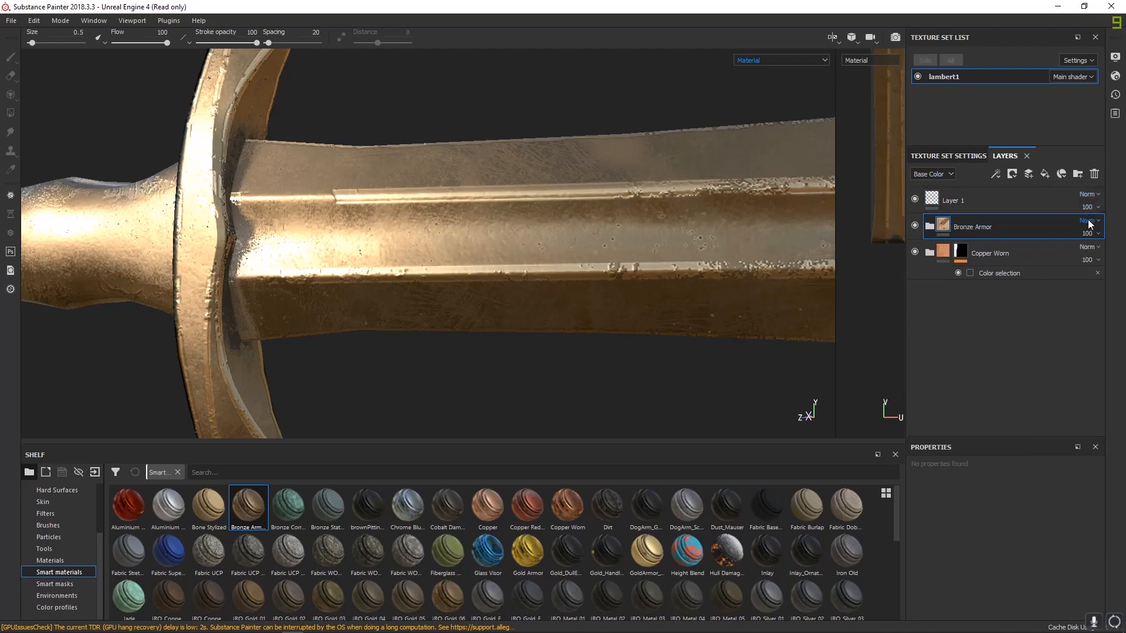
{"action": "left_click", "coordinate": [1087, 221]}
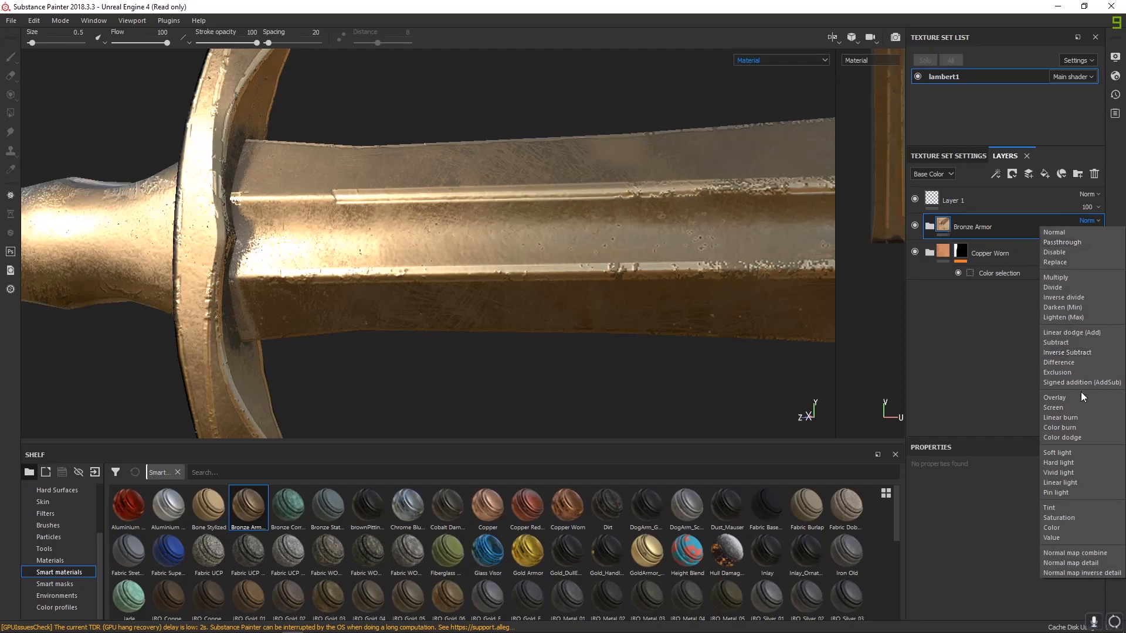
{"action": "left_click", "coordinate": [1069, 332]}
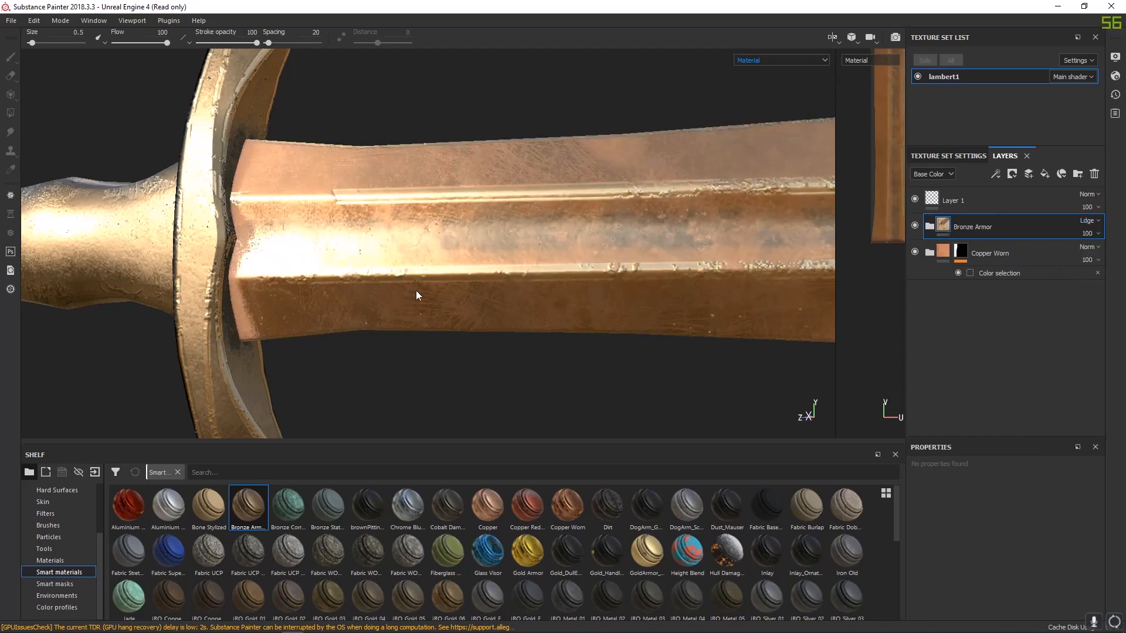
{"action": "left_click", "coordinate": [1089, 220]}
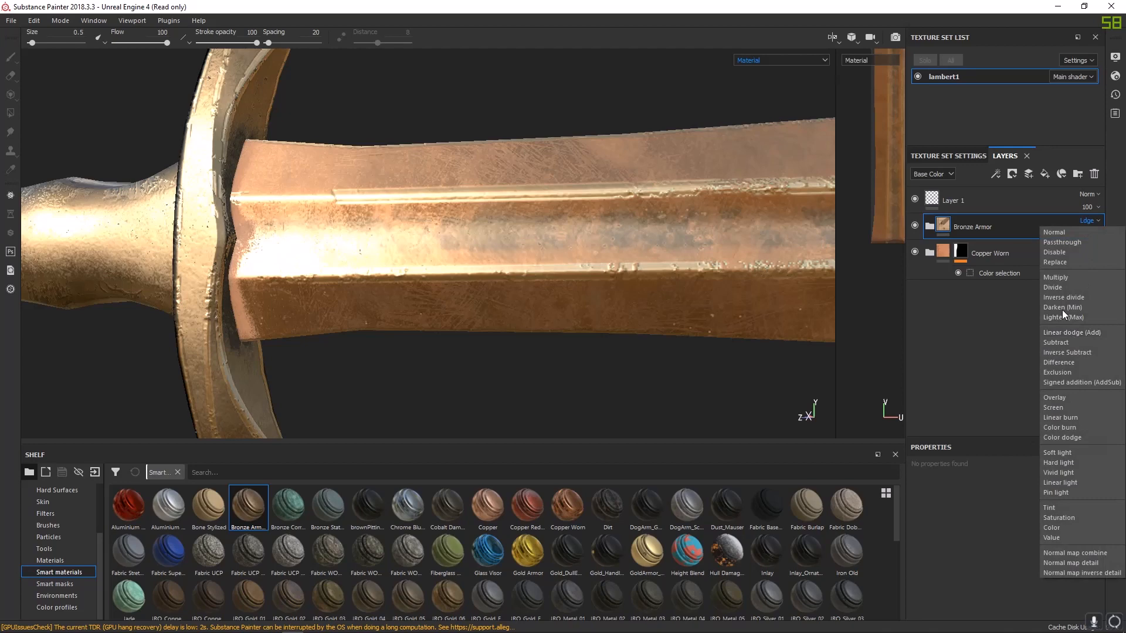
{"action": "left_click", "coordinate": [1059, 232]}
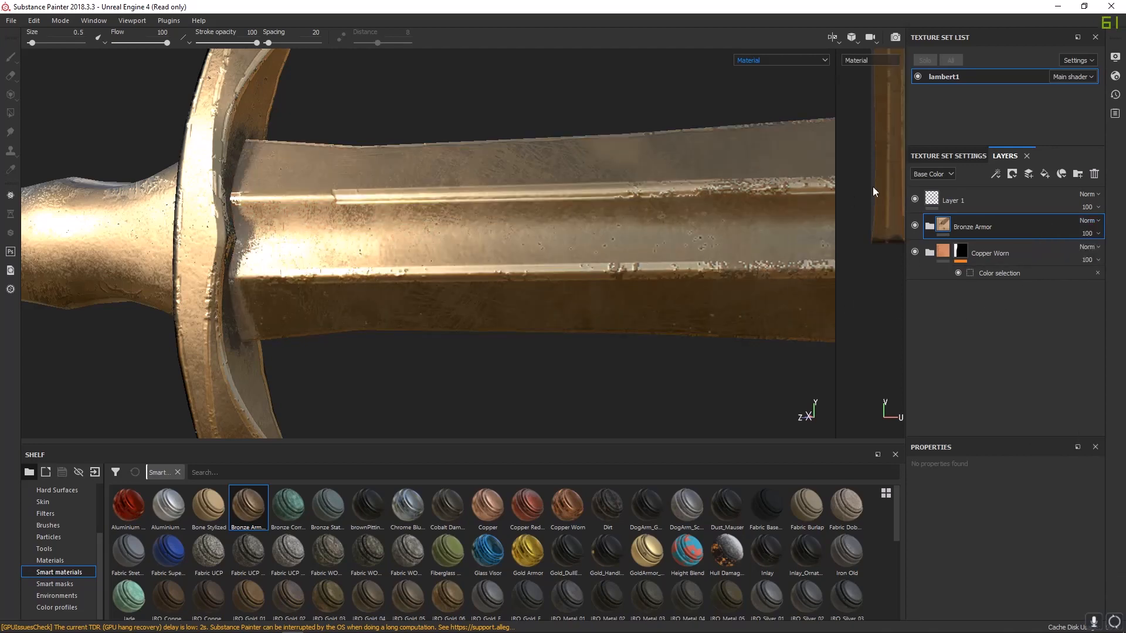
- Switch the layer stack to the Height channel and select the Bronze Armor folder
{"action": "left_click", "coordinate": [928, 174]}
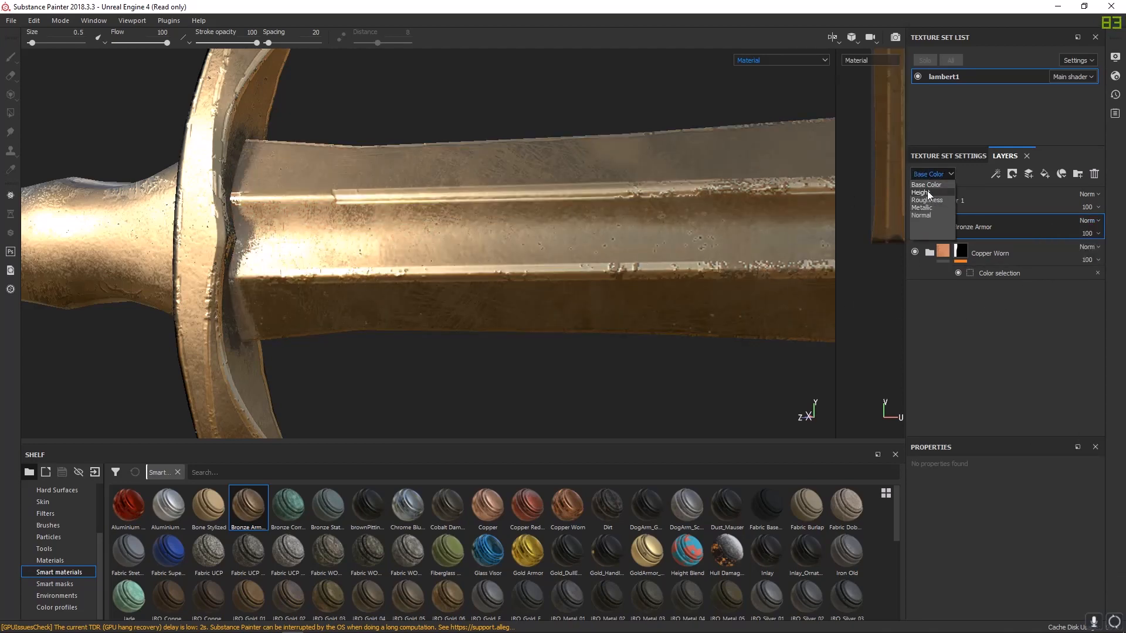
{"action": "left_click", "coordinate": [928, 192]}
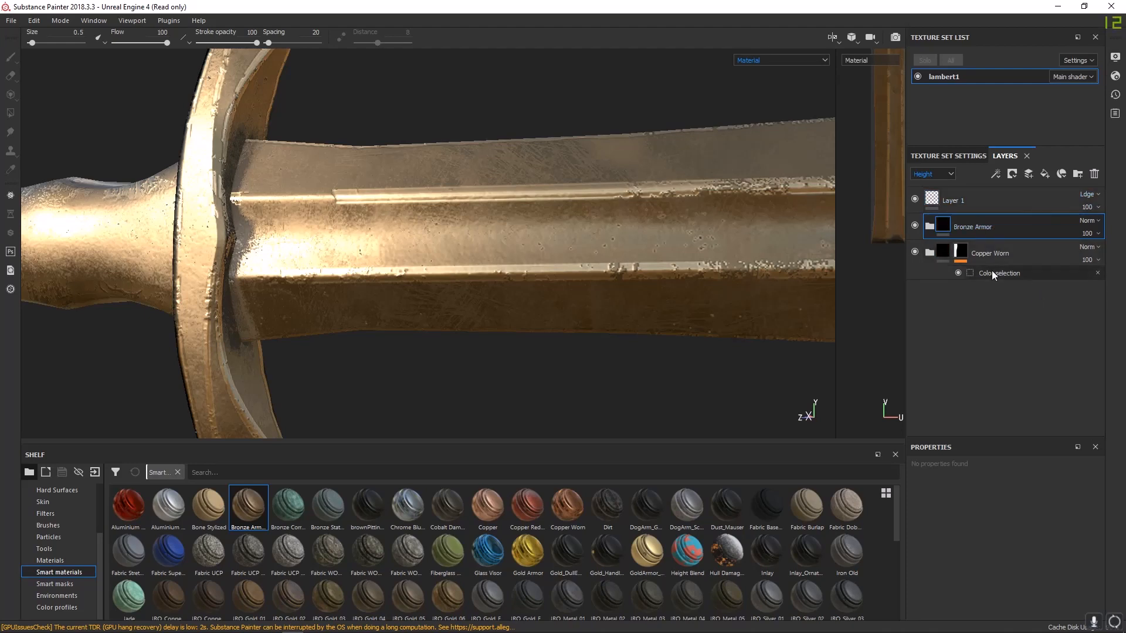
{"action": "left_click", "coordinate": [1043, 253]}
{"action": "left_click", "coordinate": [1013, 225]}
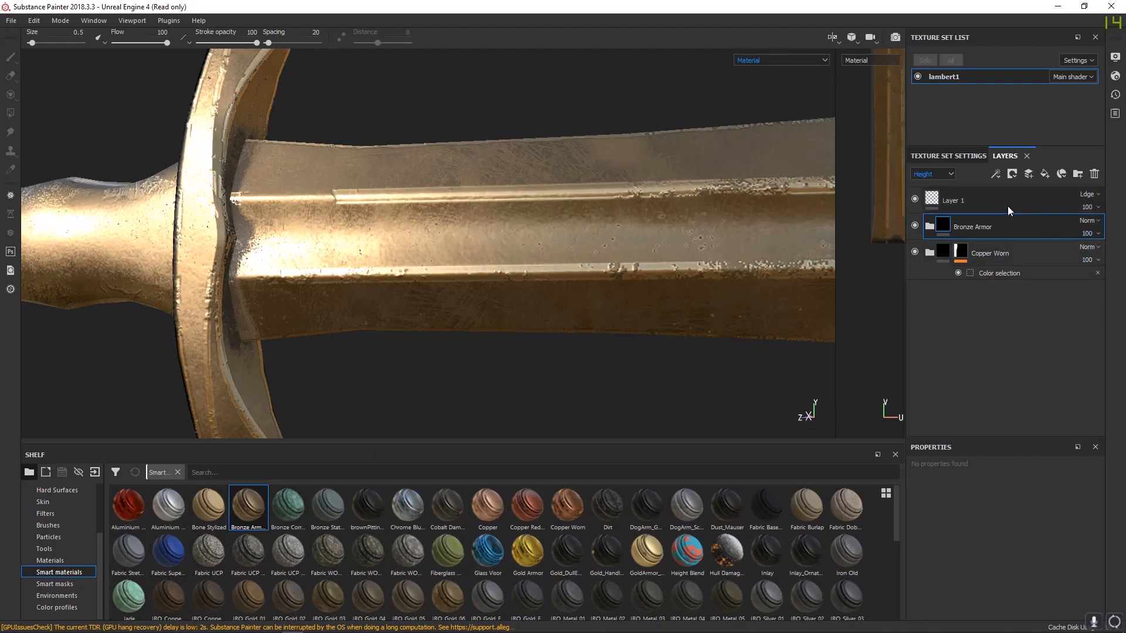
- Add the Brass Pure material above the Bronze Armor folder and compare the blade with the new layer hidden and visible
{"action": "left_click", "coordinate": [46, 561]}
{"action": "left_click_drag", "start_coordinate": [290, 504], "coordinate": [985, 213]}
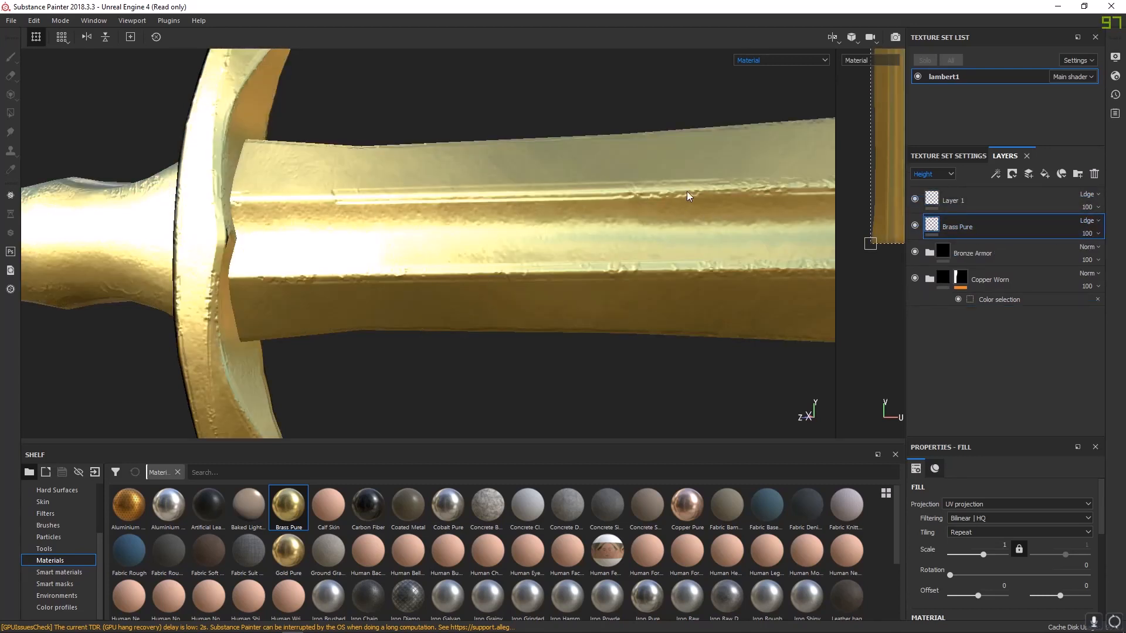
{"action": "left_click", "coordinate": [914, 225]}
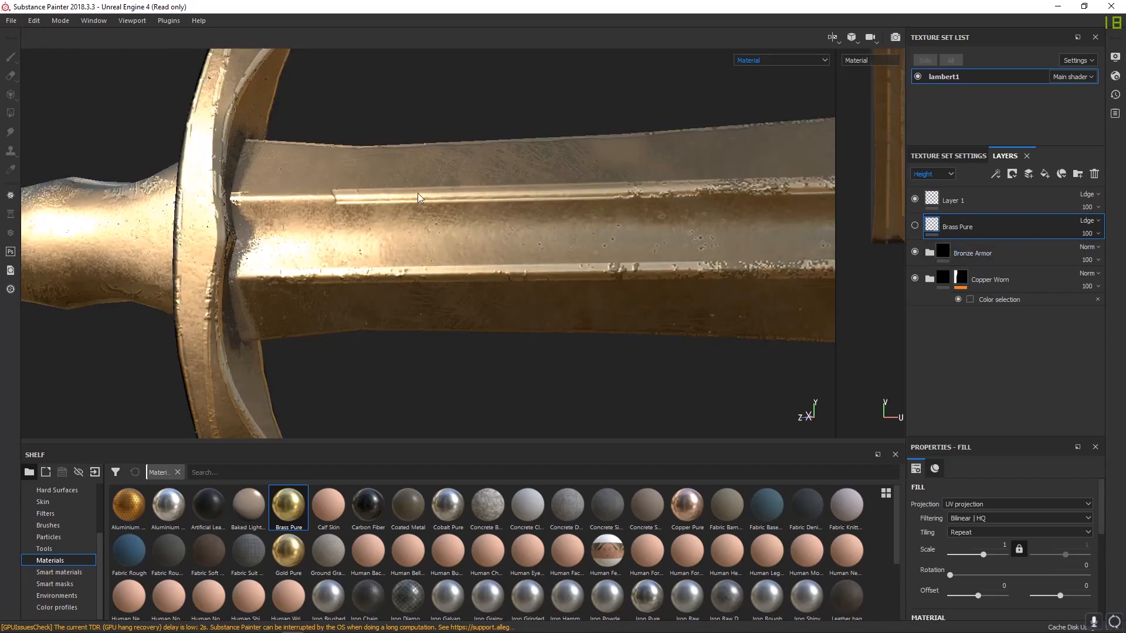
{"action": "left_click_drag", "start_coordinate": [648, 266], "coordinate": [762, 276], "text": "alt"}
{"action": "left_click", "coordinate": [914, 226]}
- Set the Brass Pure layer's Height blend mode to Normal and enable height in its material
{"action": "left_click", "coordinate": [1098, 221]}
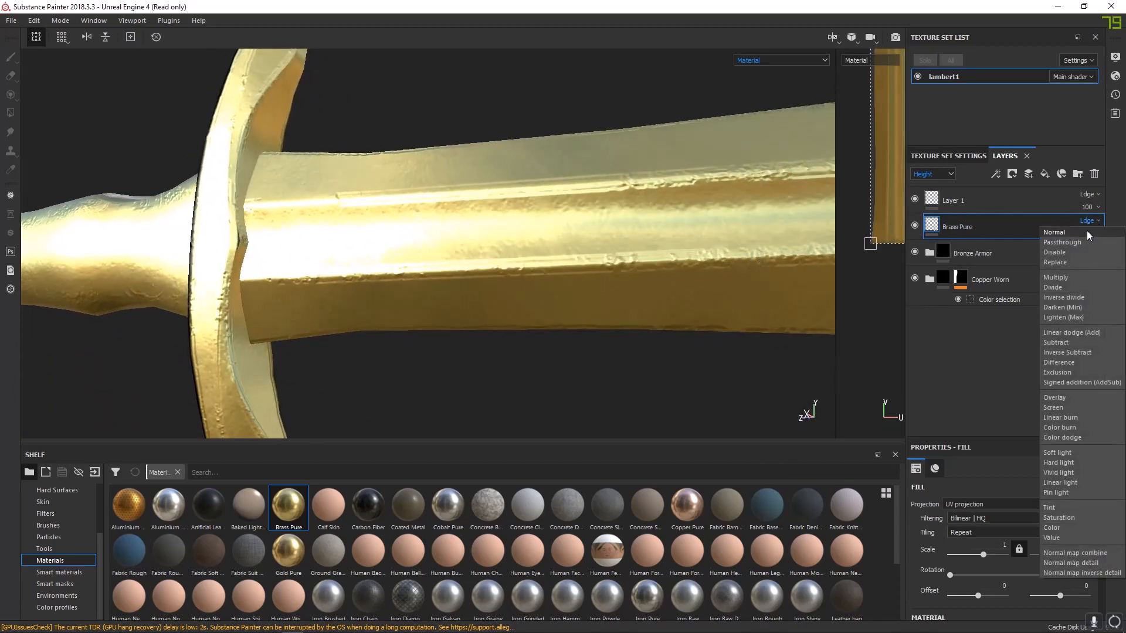
{"action": "left_click", "coordinate": [1088, 233]}
{"action": "left_click_drag", "start_coordinate": [643, 284], "coordinate": [733, 317], "text": "alt"}
{"action": "scroll", "coordinate": [974, 504], "scroll_direction": "down", "scroll_amount": 3}
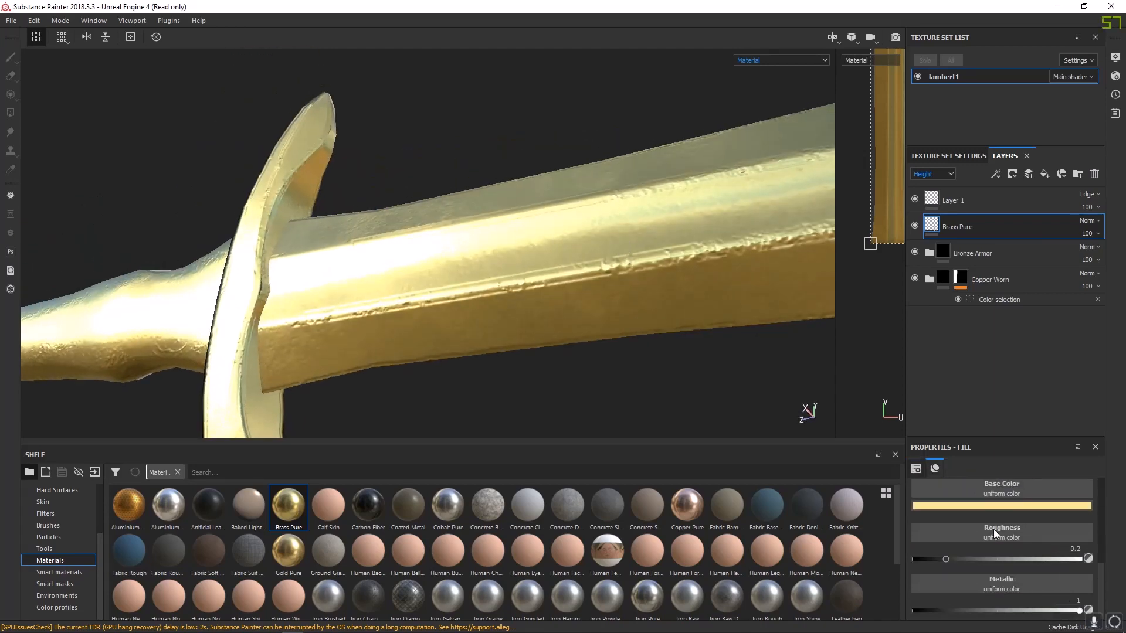
{"action": "scroll", "coordinate": [993, 529], "scroll_direction": "up", "scroll_amount": 3}
{"action": "left_click", "coordinate": [962, 502]}
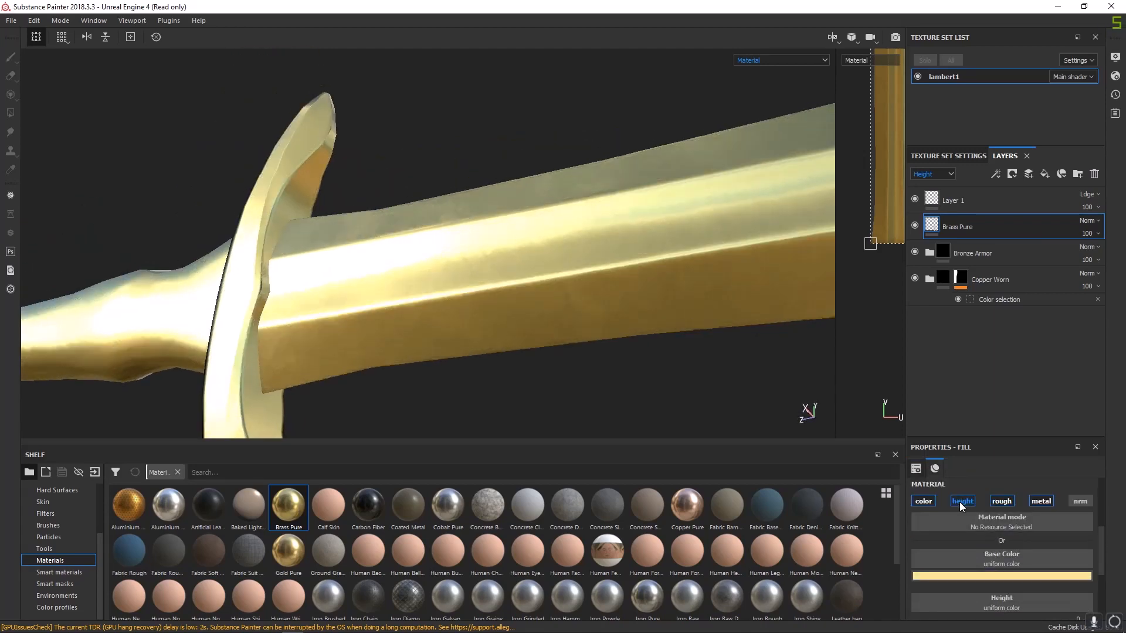
{"action": "left_click_drag", "start_coordinate": [642, 303], "coordinate": [741, 279], "text": "alt"}
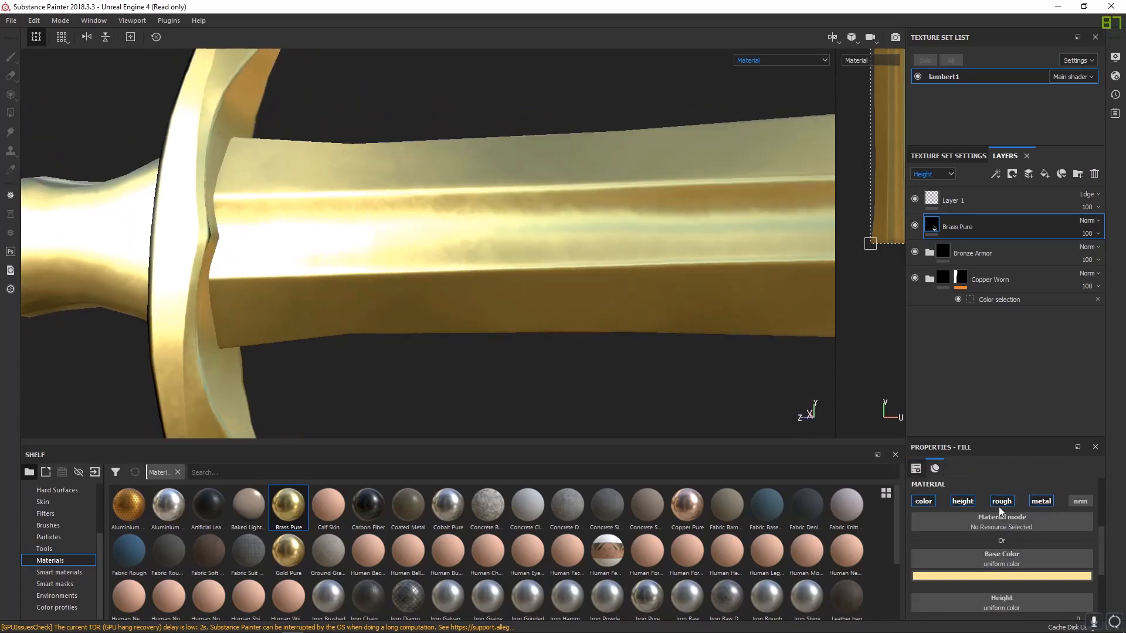
- Expand the Bronze Armor folder and examine the material channels of its Surface Details layer
{"action": "left_click_drag", "start_coordinate": [978, 435], "coordinate": [978, 292]}
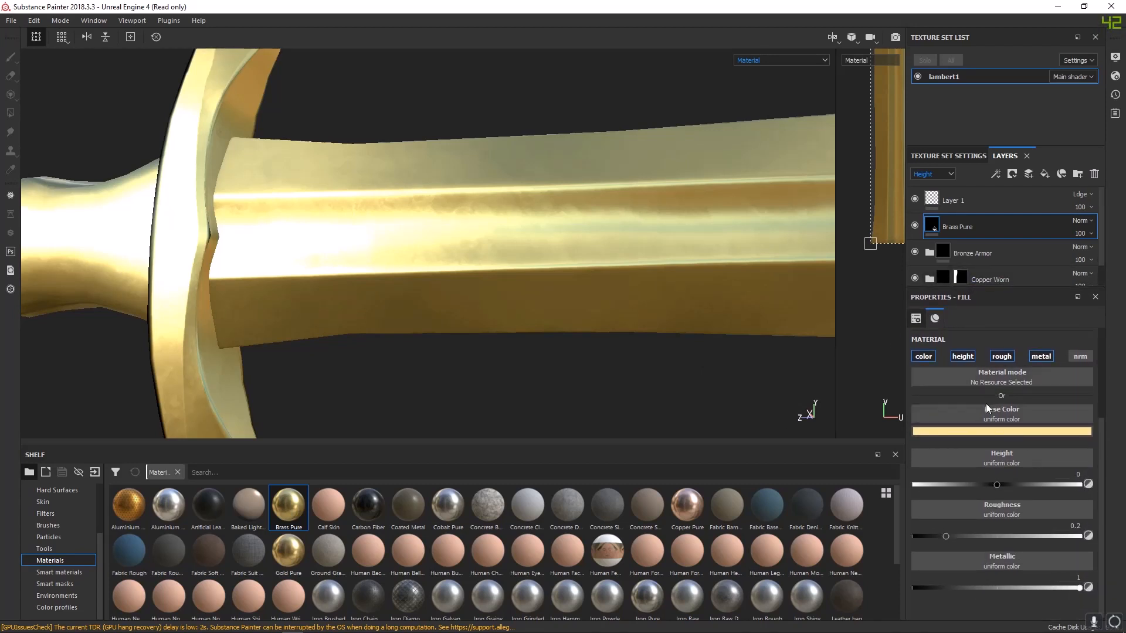
{"action": "scroll", "coordinate": [986, 404], "scroll_direction": "up", "scroll_amount": 2}
{"action": "scroll", "coordinate": [973, 235], "scroll_direction": "down", "scroll_amount": 1}
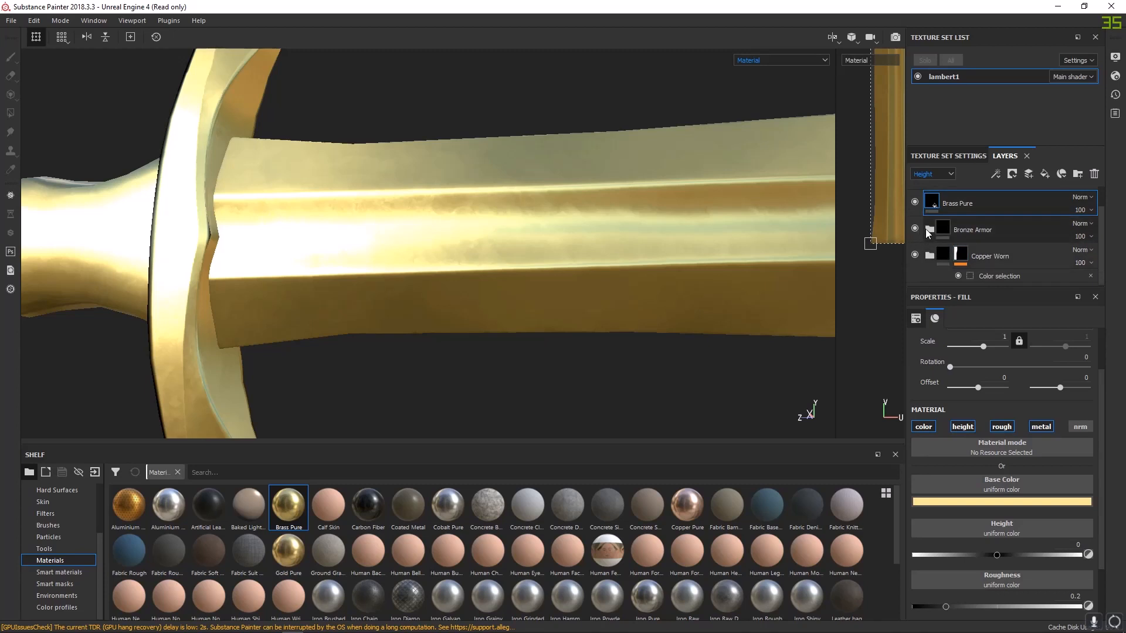
{"action": "left_click", "coordinate": [929, 230]}
{"action": "scroll", "coordinate": [963, 241], "scroll_direction": "down", "scroll_amount": 2}
{"action": "left_click", "coordinate": [943, 251]}
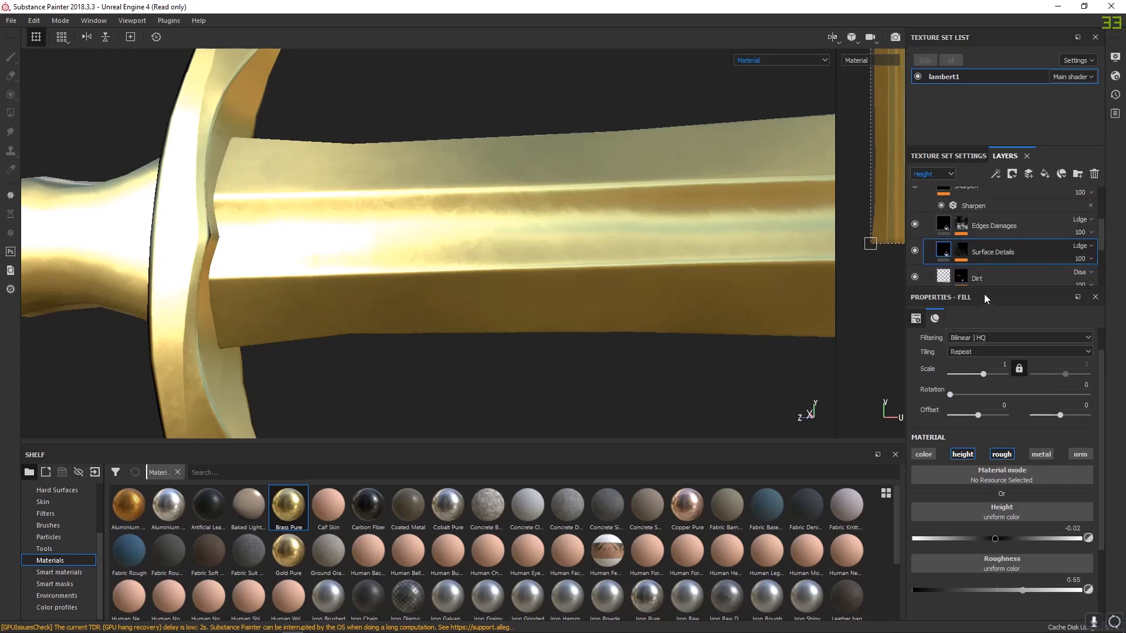
- Examine the Sharpen and Base Metal layers inside Bronze Armor, collapse the folder and reselect the Brass Pure layer
{"action": "left_click_drag", "start_coordinate": [988, 290], "coordinate": [989, 409]}
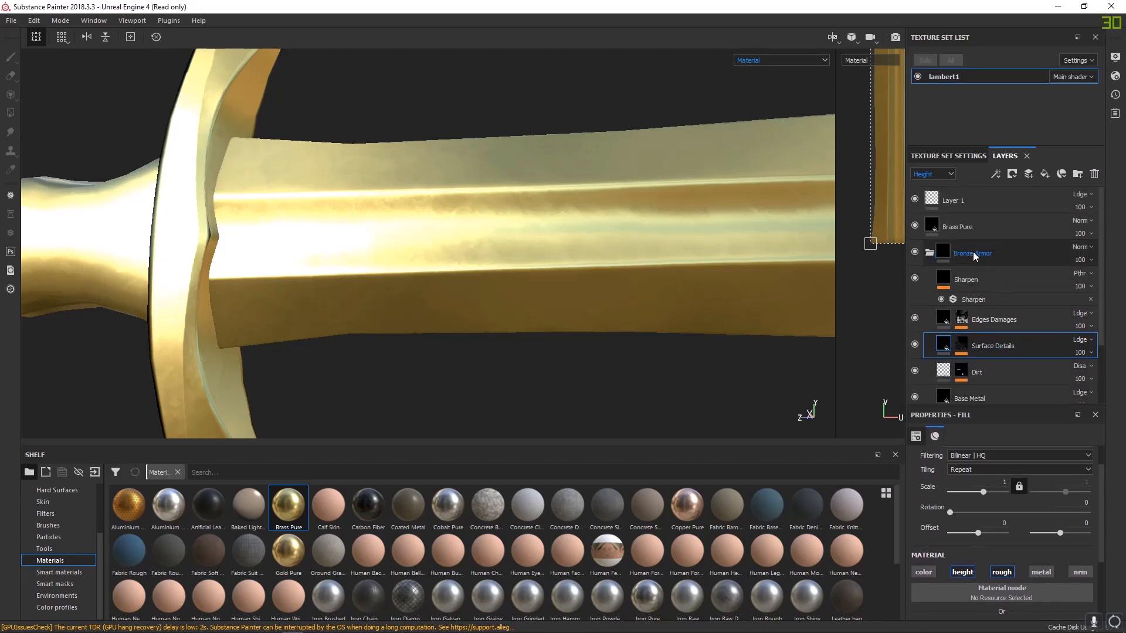
{"action": "scroll", "coordinate": [975, 278], "scroll_direction": "down", "scroll_amount": 1}
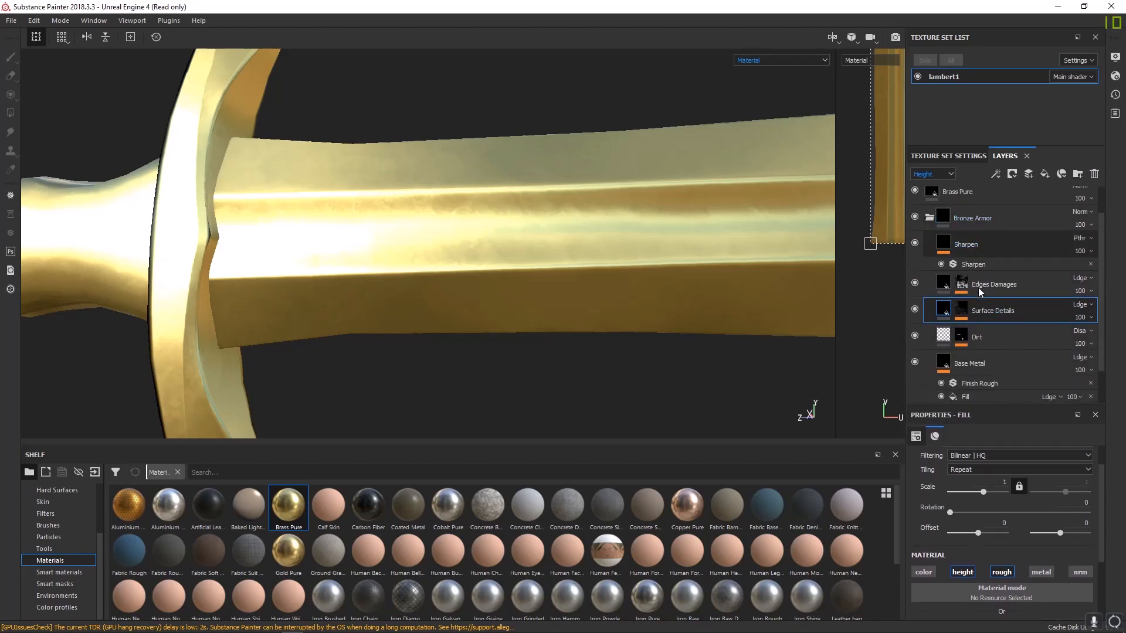
{"action": "left_click", "coordinate": [942, 235]}
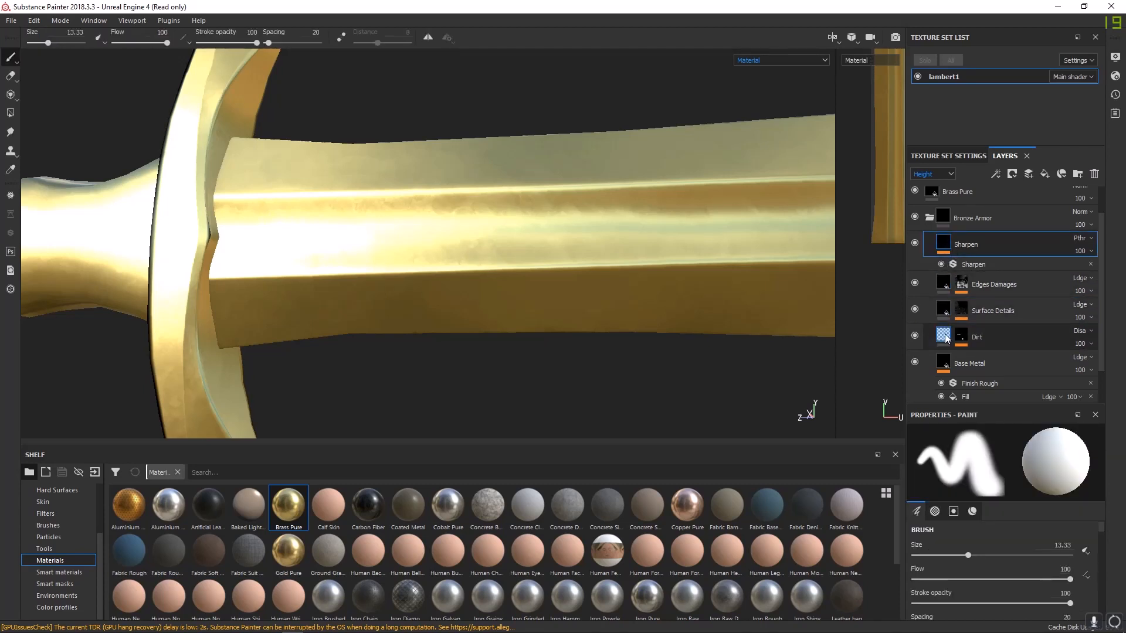
{"action": "scroll", "coordinate": [946, 336], "scroll_direction": "down", "scroll_amount": 1}
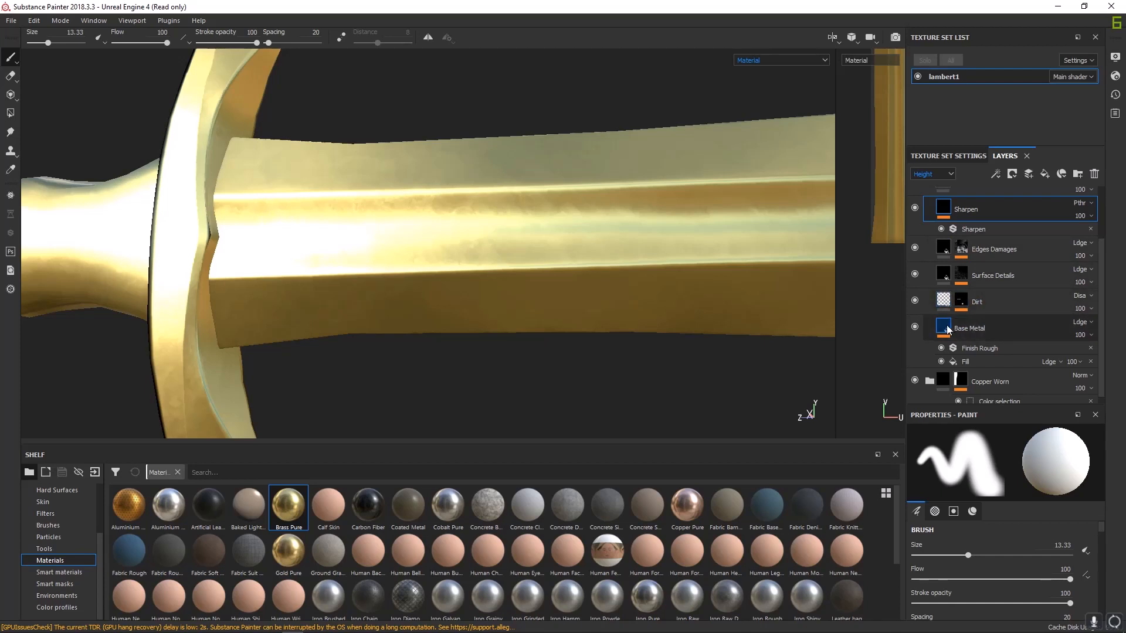
{"action": "left_click", "coordinate": [947, 329]}
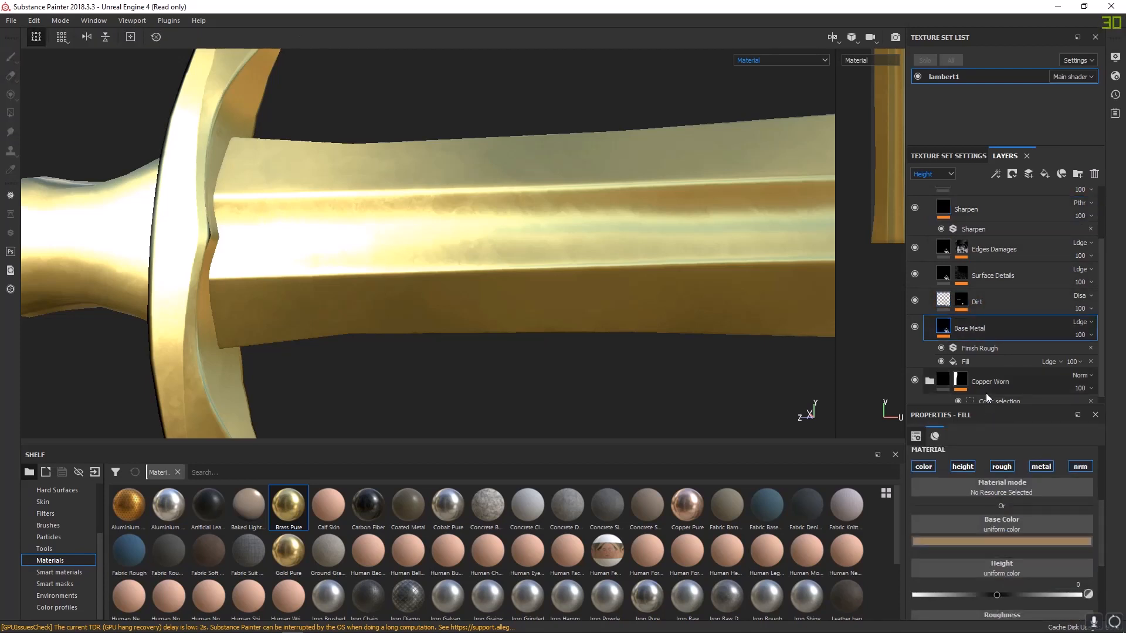
{"action": "left_click_drag", "start_coordinate": [991, 403], "coordinate": [964, 274]}
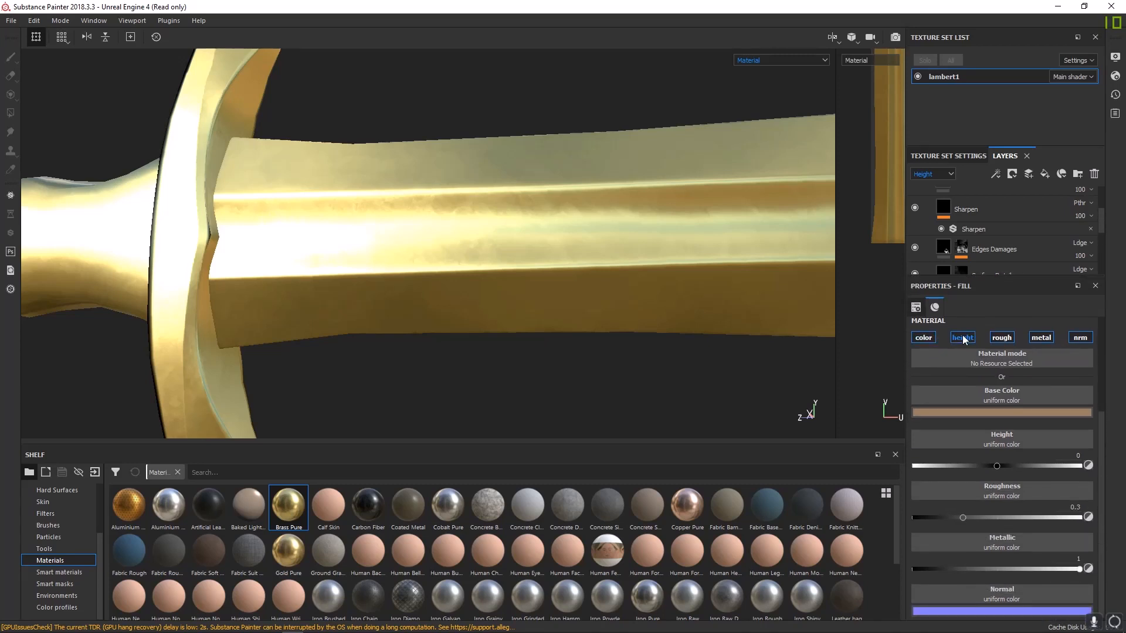
{"action": "scroll", "coordinate": [1011, 484], "scroll_direction": "down", "scroll_amount": 1}
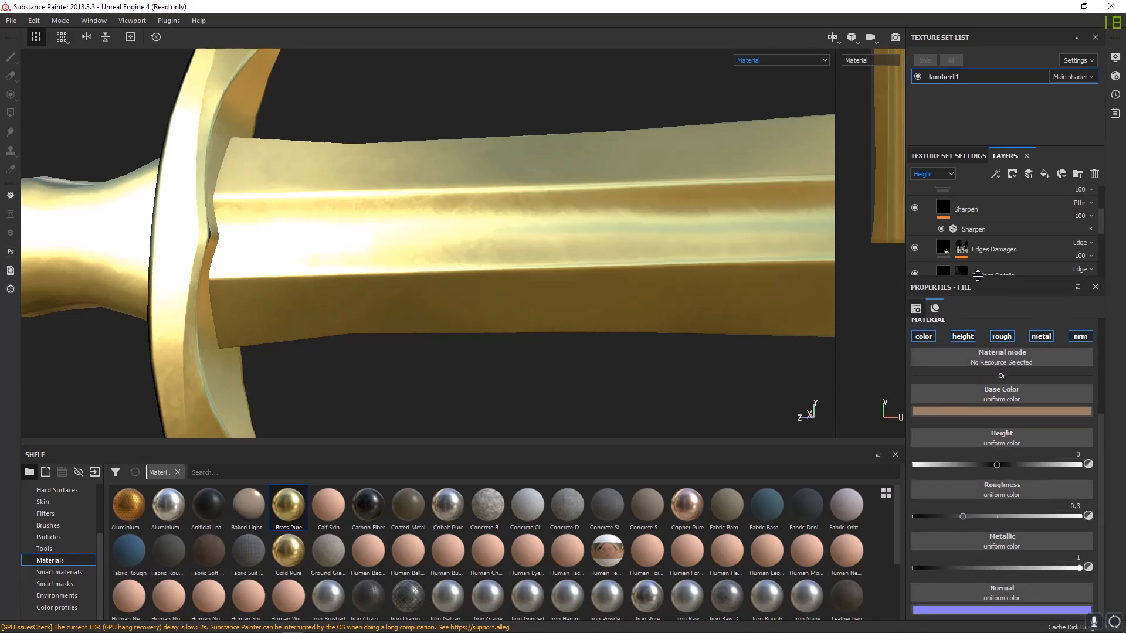
{"action": "left_click_drag", "start_coordinate": [977, 279], "coordinate": [997, 485]}
{"action": "left_click", "coordinate": [928, 251]}
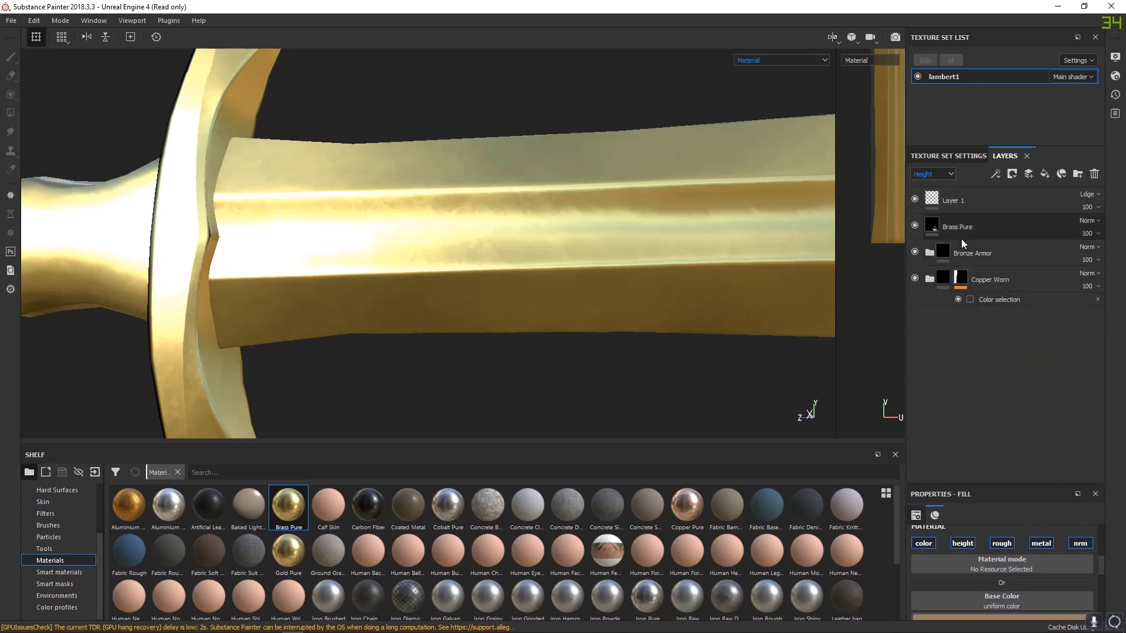
{"action": "left_click", "coordinate": [931, 227]}
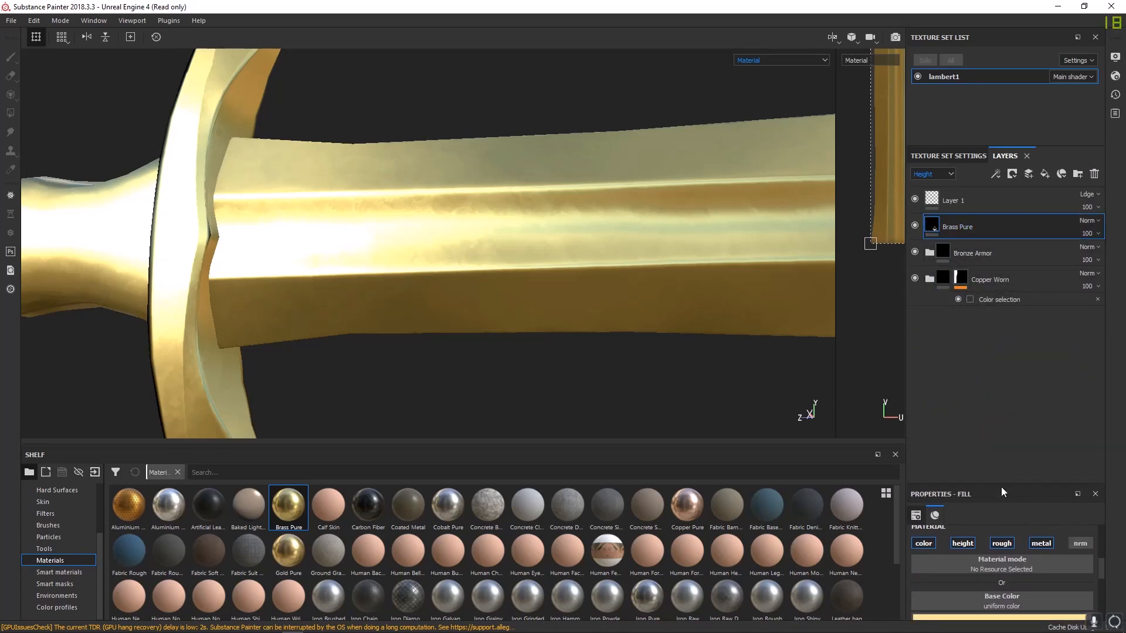
- Enlarge the Properties panel and compare the blade with the Brass Pure layer's height channel disabled and enabled
{"action": "left_click_drag", "start_coordinate": [1001, 487], "coordinate": [998, 308]}
{"action": "left_click", "coordinate": [966, 376]}
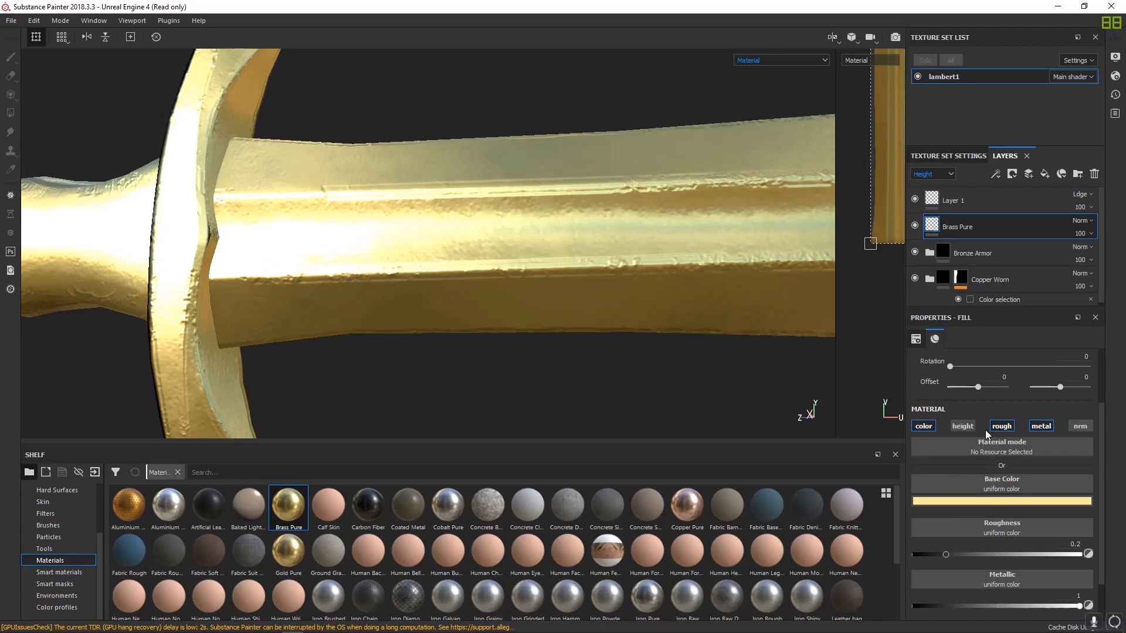
{"action": "left_click", "coordinate": [960, 425]}
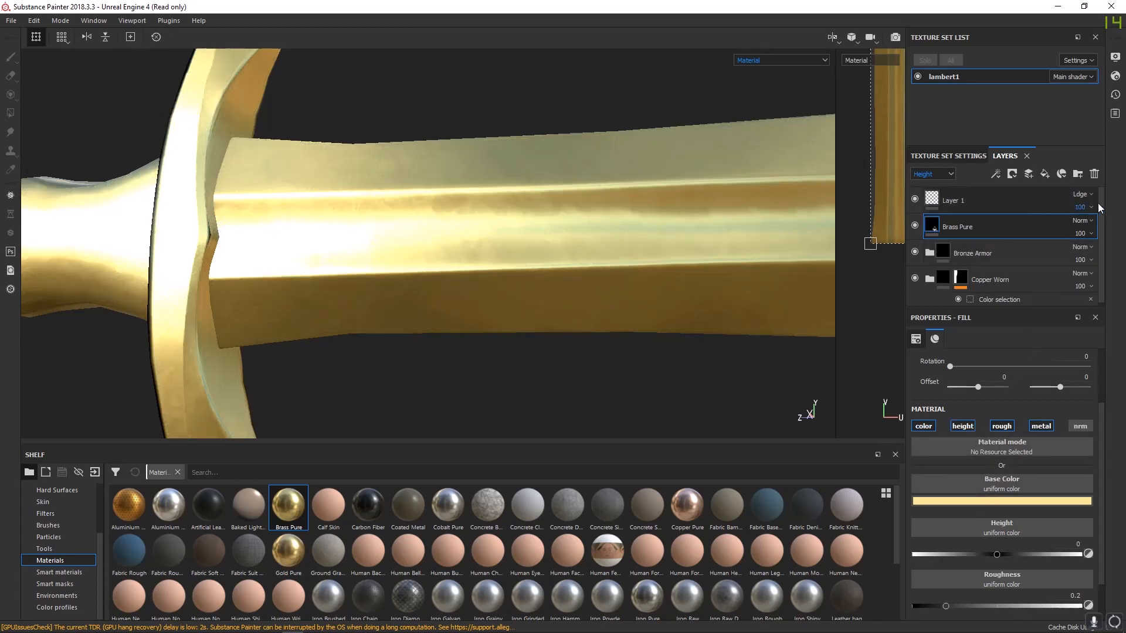
- Switch the Brass Pure layer's Height blend mode to Linear Dodge and back to Normal to compare the blade's surface
{"action": "left_click", "coordinate": [1090, 220]}
{"action": "left_click", "coordinate": [1057, 232]}
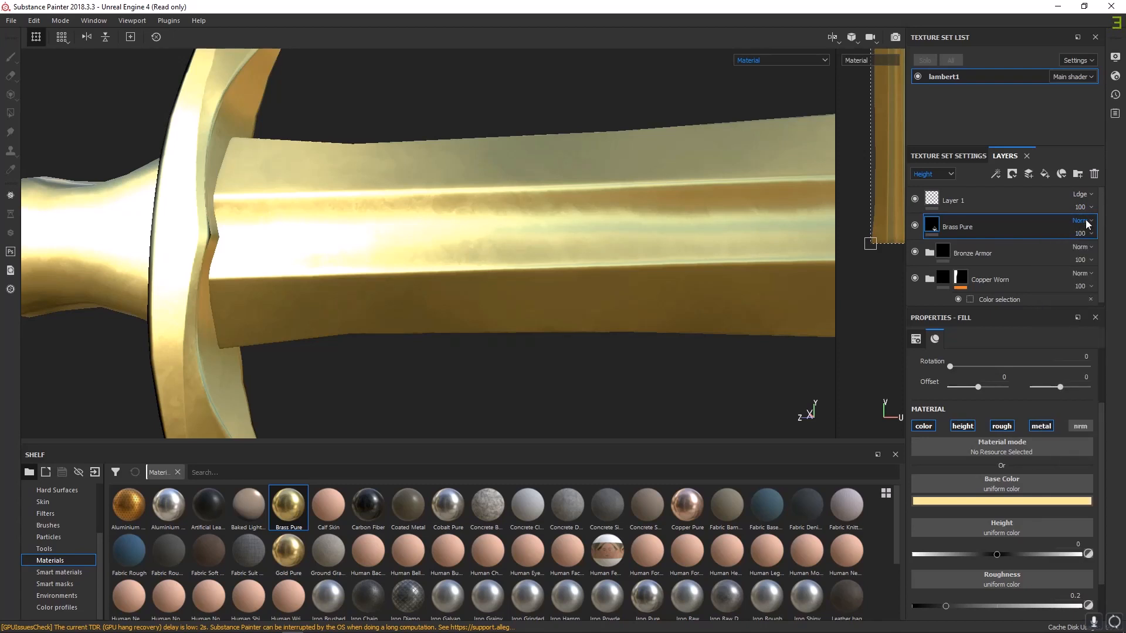
{"action": "left_click", "coordinate": [1086, 219]}
{"action": "left_click", "coordinate": [1077, 331]}
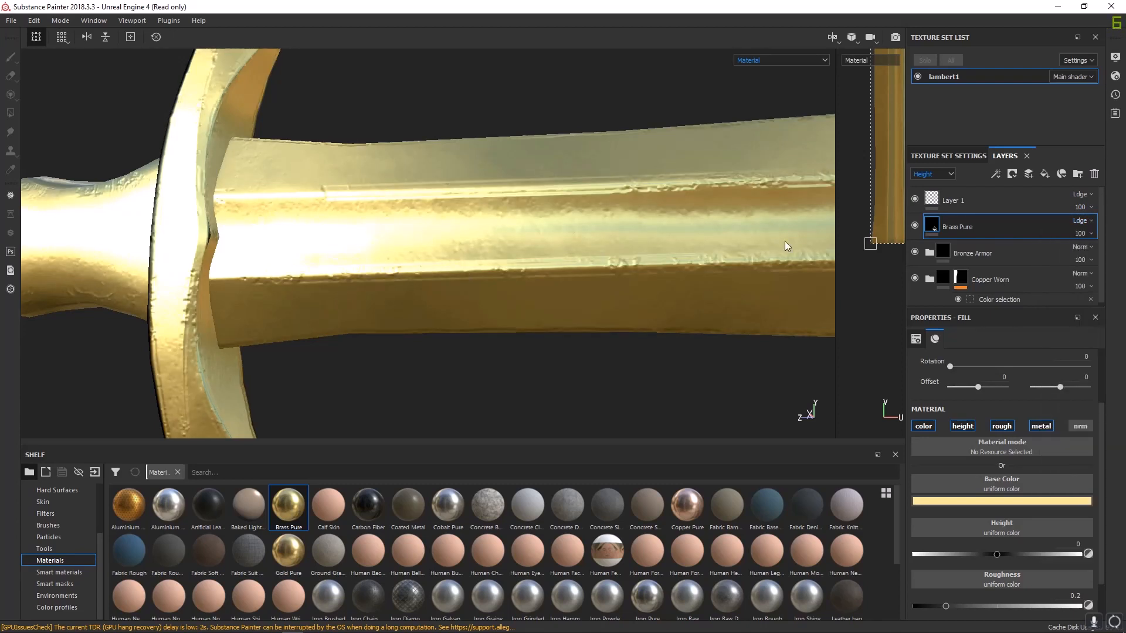
{"action": "left_click", "coordinate": [1079, 221]}
{"action": "left_click", "coordinate": [1068, 231]}
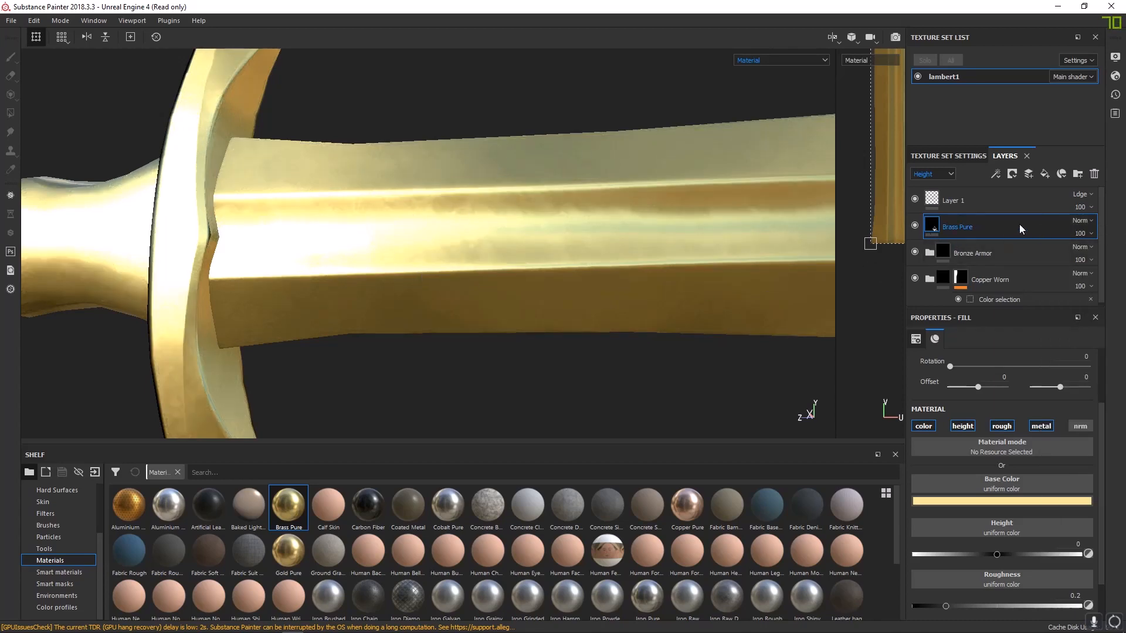
- Delete the Brass Pure layer from the stack
{"action": "right_click_drag", "start_coordinate": [726, 270], "coordinate": [722, 233], "text": "alt"}
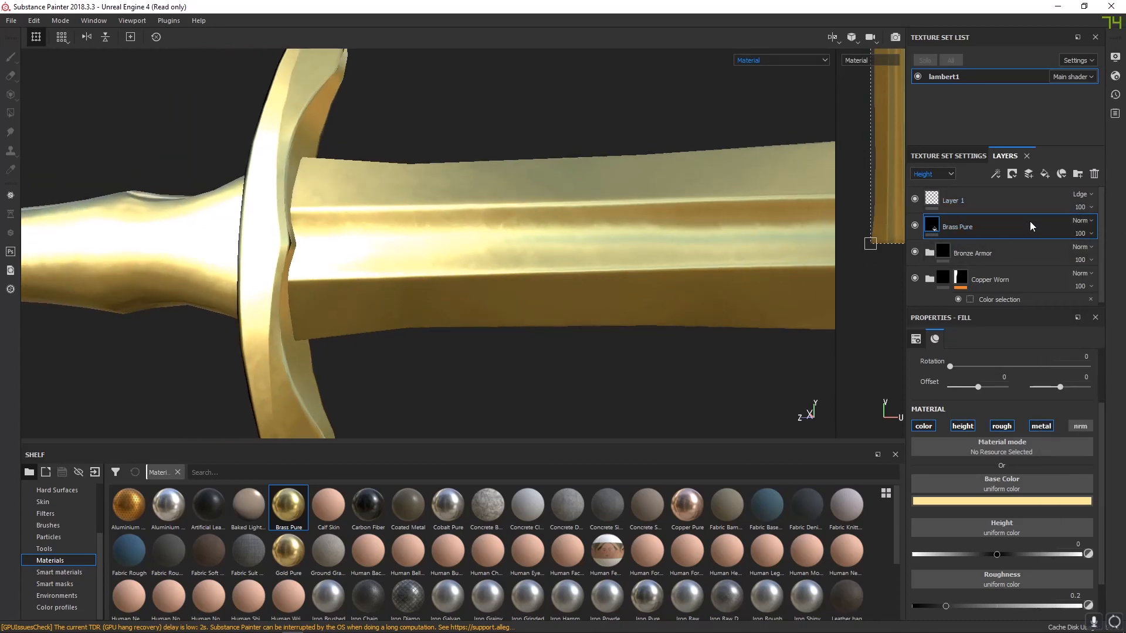
{"action": "key", "text": "Delete"}
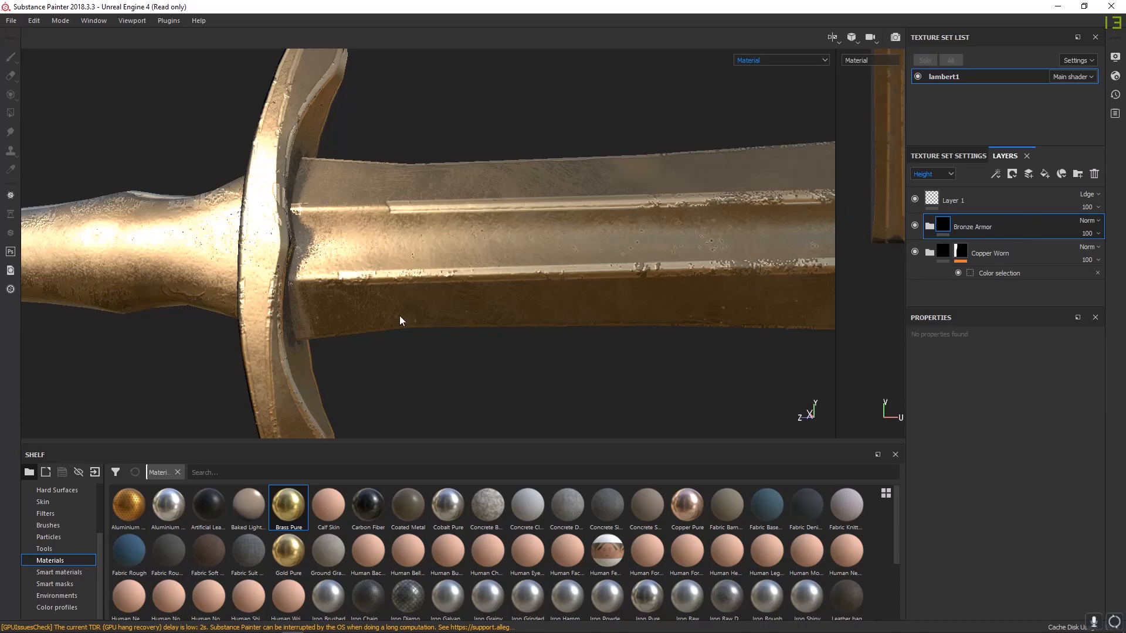
{"action": "left_click_drag", "start_coordinate": [400, 320], "coordinate": [596, 143], "text": "alt"}
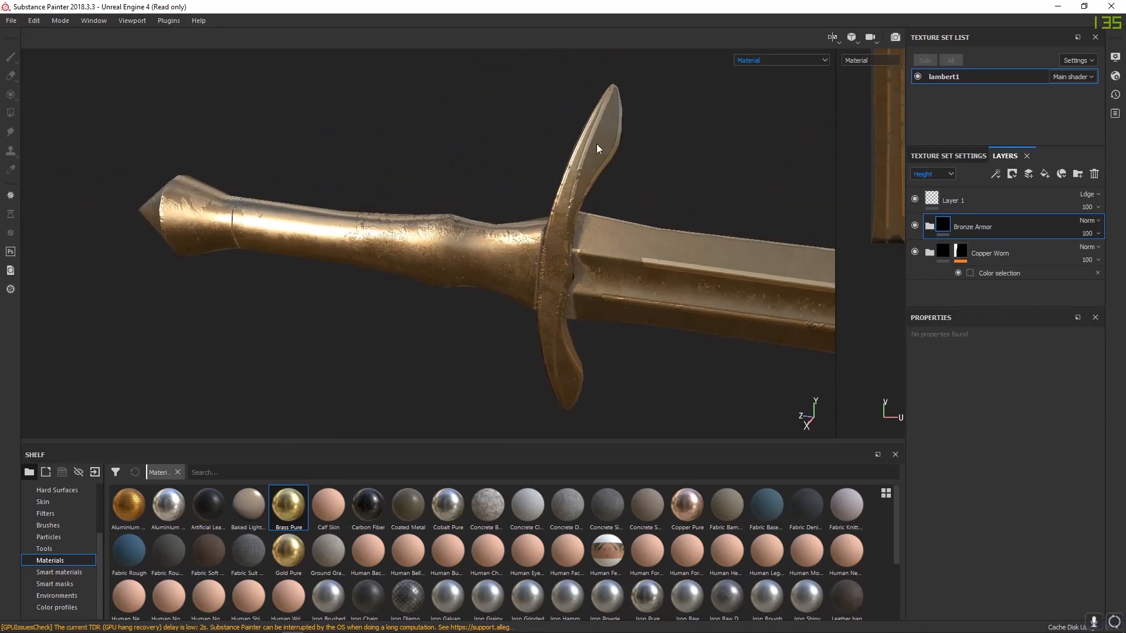
- Add a black mask with a color selection to the Bronze Armor folder and pick the yellow ID color of the guard and pommel
{"action": "right_click", "coordinate": [943, 223]}
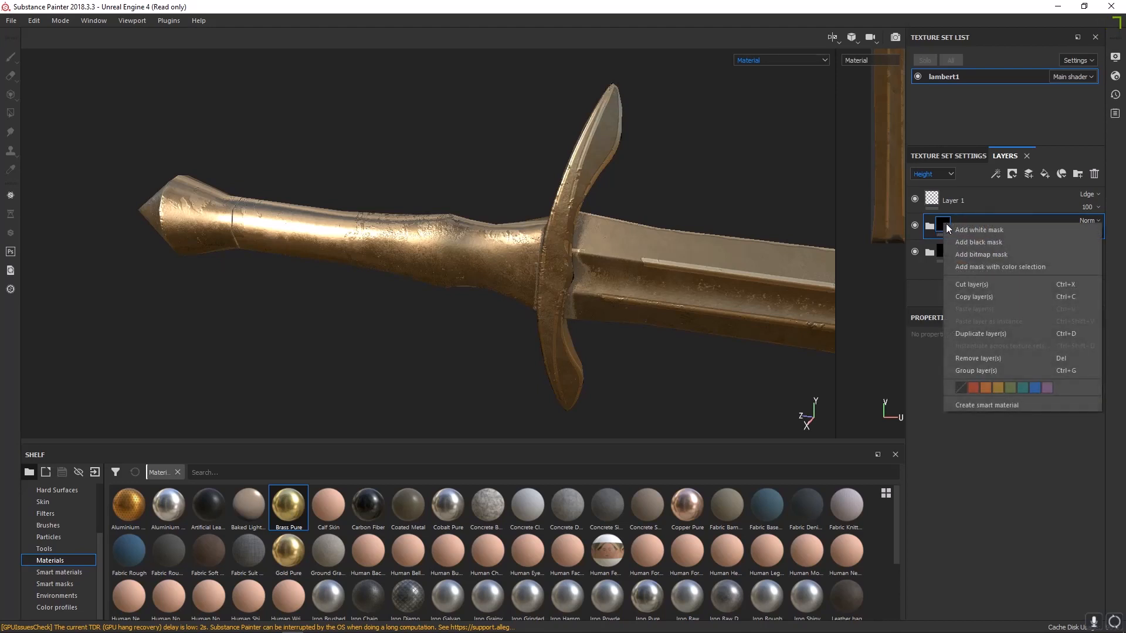
{"action": "left_click", "coordinate": [979, 242]}
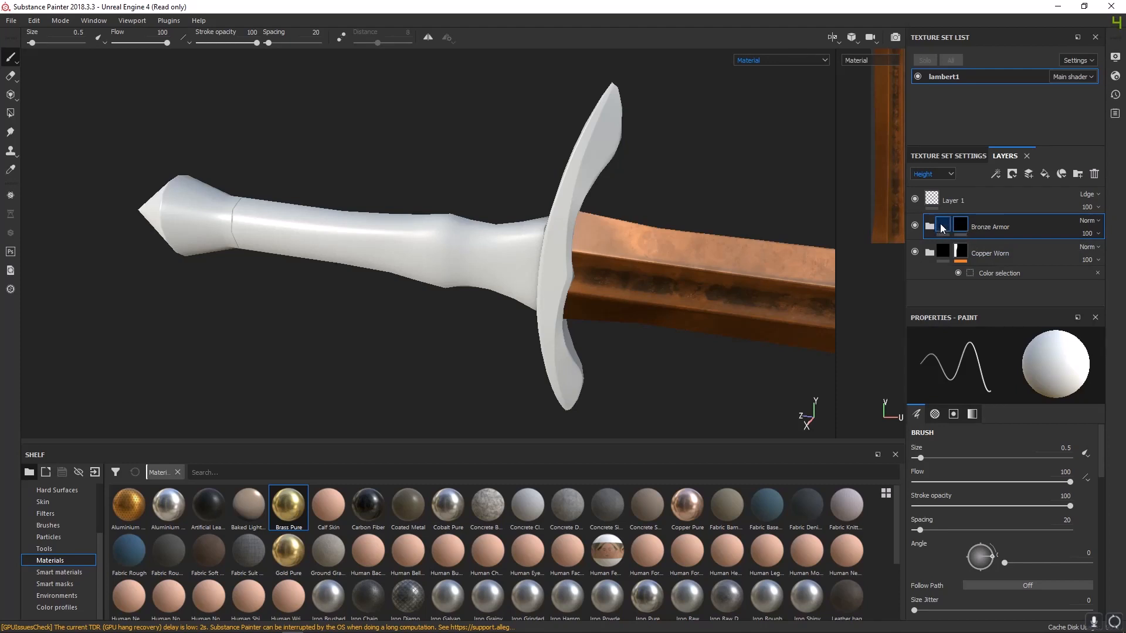
{"action": "right_click", "coordinate": [962, 227]}
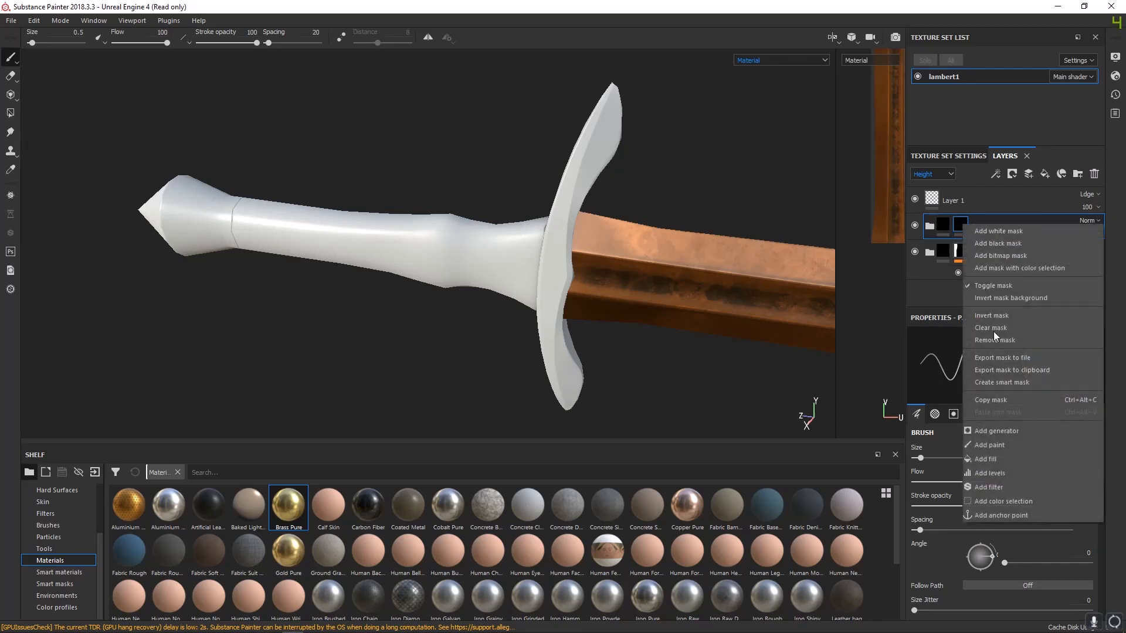
{"action": "left_click", "coordinate": [1003, 503]}
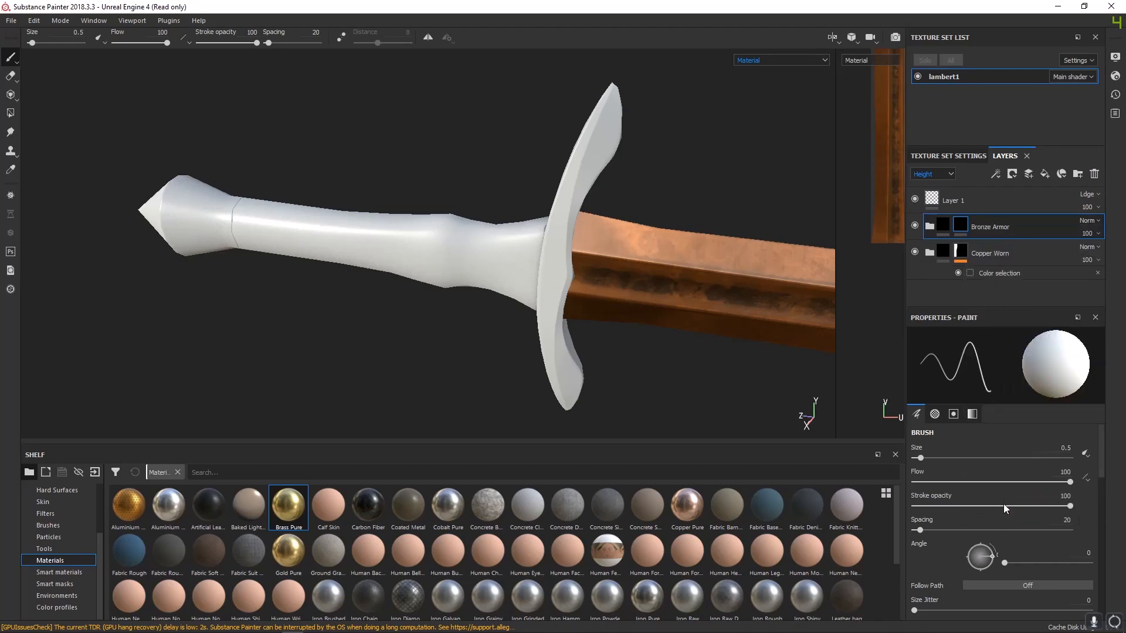
{"action": "left_click", "coordinate": [1063, 457]}
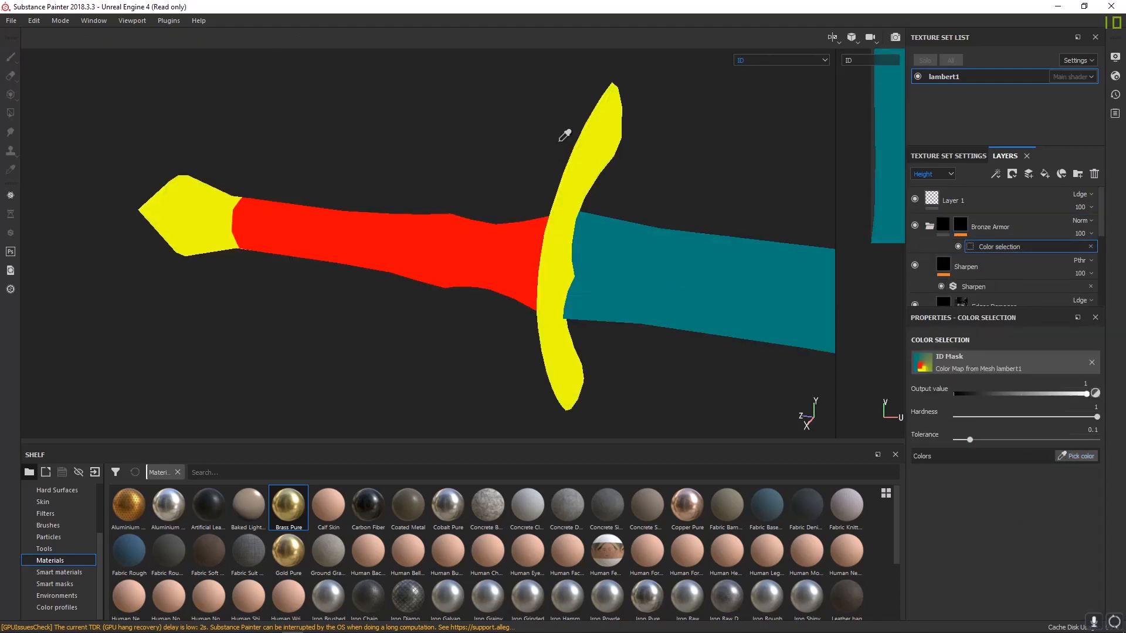
{"action": "left_click", "coordinate": [592, 147]}
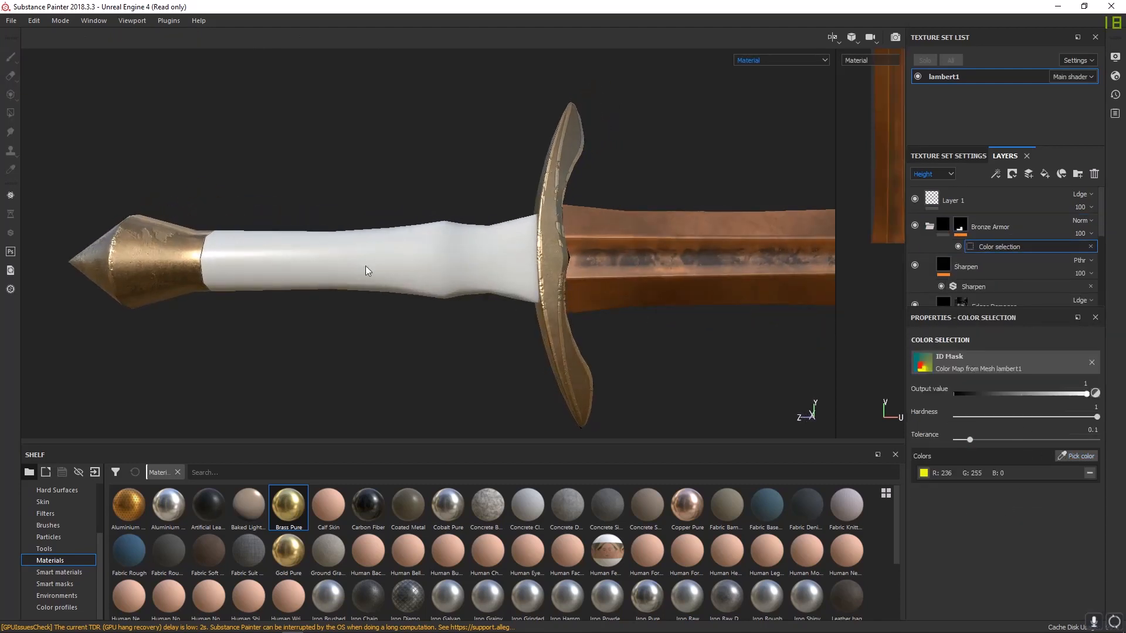
- Inspect the masked bronze on the guard and pommel from several angles and collapse the Bronze Armor folder
{"action": "middle_click_drag", "start_coordinate": [366, 266], "coordinate": [684, 249], "text": "alt"}
{"action": "scroll", "coordinate": [648, 269], "scroll_direction": "up", "scroll_amount": 3}
{"action": "left_click_drag", "start_coordinate": [434, 256], "coordinate": [510, 256], "text": "alt"}
{"action": "right_click_drag", "start_coordinate": [510, 255], "coordinate": [263, 146], "text": "alt"}
{"action": "middle_click_drag", "start_coordinate": [686, 264], "coordinate": [434, 225], "text": "alt"}
{"action": "mouse_move", "coordinate": [603, 228]}
{"action": "left_mouse_down", "text": "alt"}
{"action": "mouse_move", "coordinate": [601, 212]}
{"action": "mouse_move", "coordinate": [593, 221]}
{"action": "left_mouse_up", "text": "alt"}
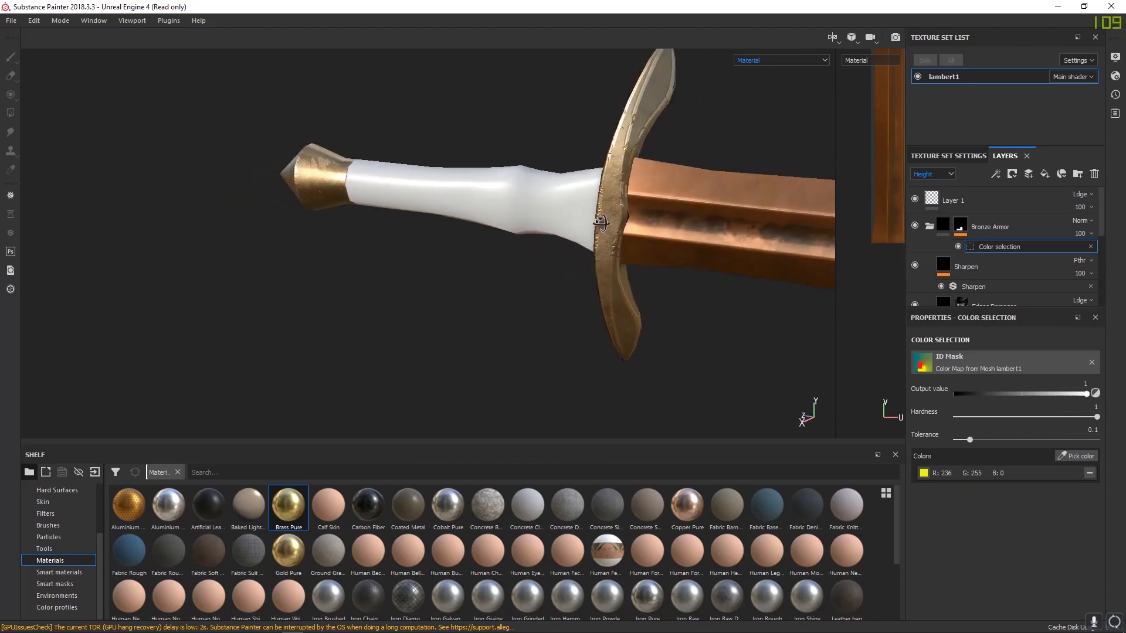
{"action": "left_click", "coordinate": [929, 226]}
- Search the smart materials for "leath" and add Leather Damaged at the top of the layer stack
{"action": "scroll", "coordinate": [446, 537], "scroll_direction": "down", "scroll_amount": 2}
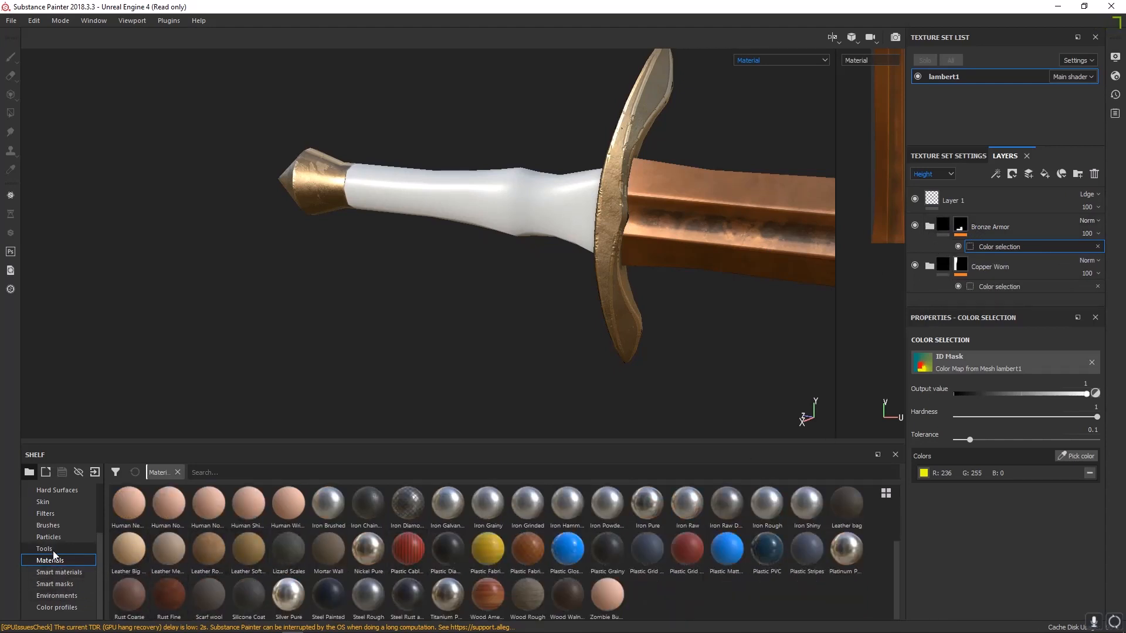
{"action": "left_click", "coordinate": [58, 572]}
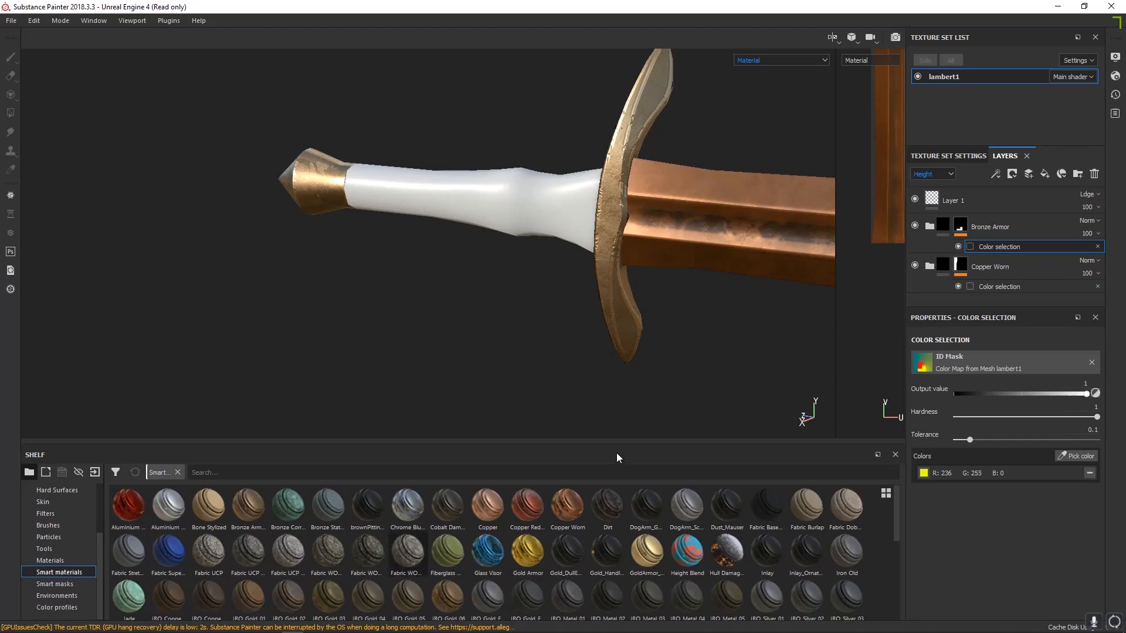
{"action": "scroll", "coordinate": [571, 486], "scroll_direction": "down", "scroll_amount": 3}
{"action": "left_click", "coordinate": [567, 472]}
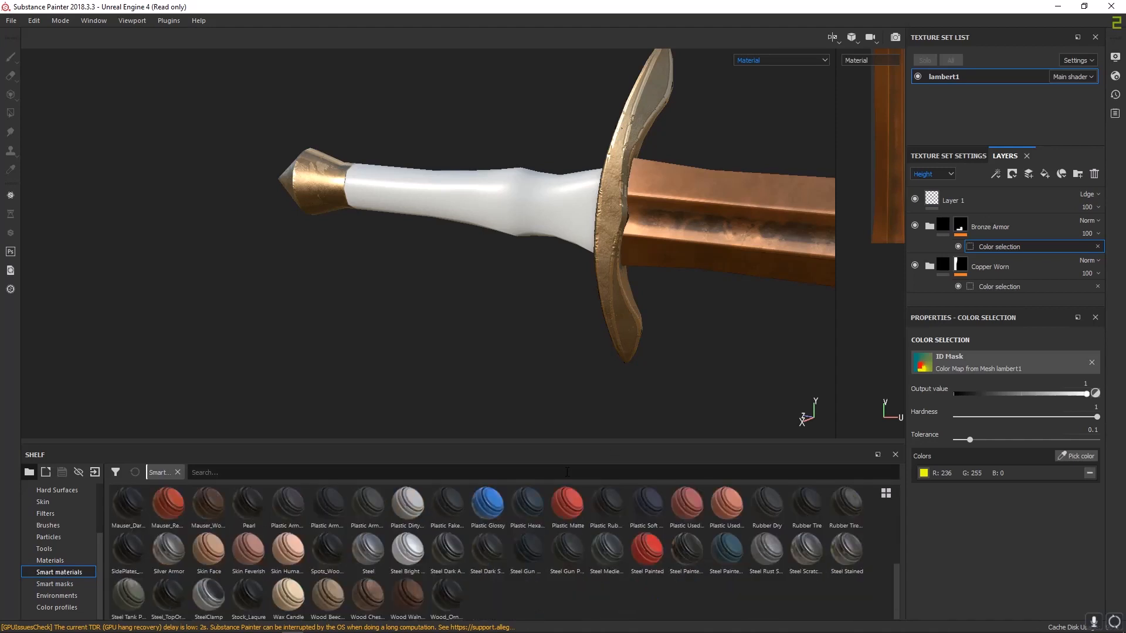
{"action": "type", "text": "leath"}
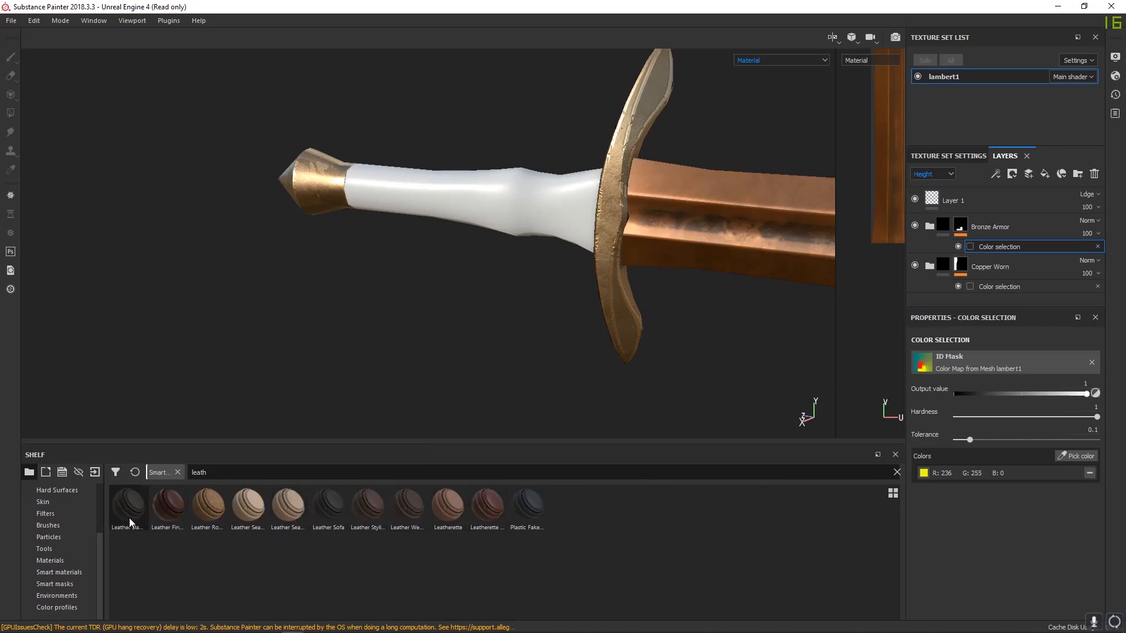
{"action": "mouse_move", "coordinate": [132, 506]}
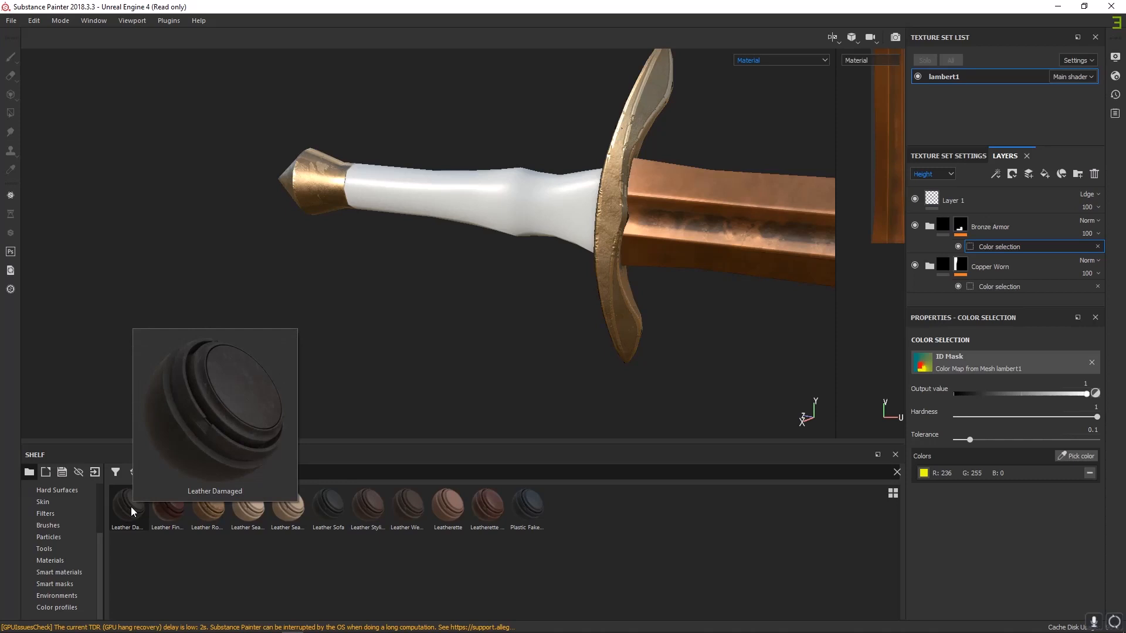
{"action": "left_click_drag", "start_coordinate": [132, 512], "coordinate": [997, 190]}
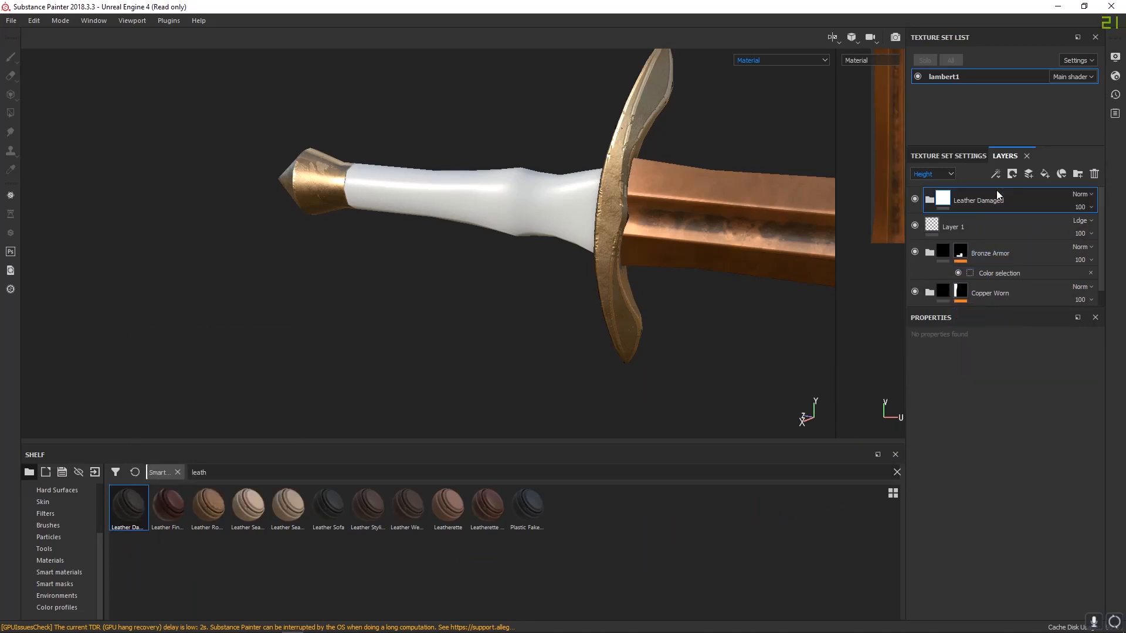
- Delete the empty Layer 1 beneath the Leather Damaged folder
{"action": "left_click", "coordinate": [987, 229]}
{"action": "key", "text": "Delete"}
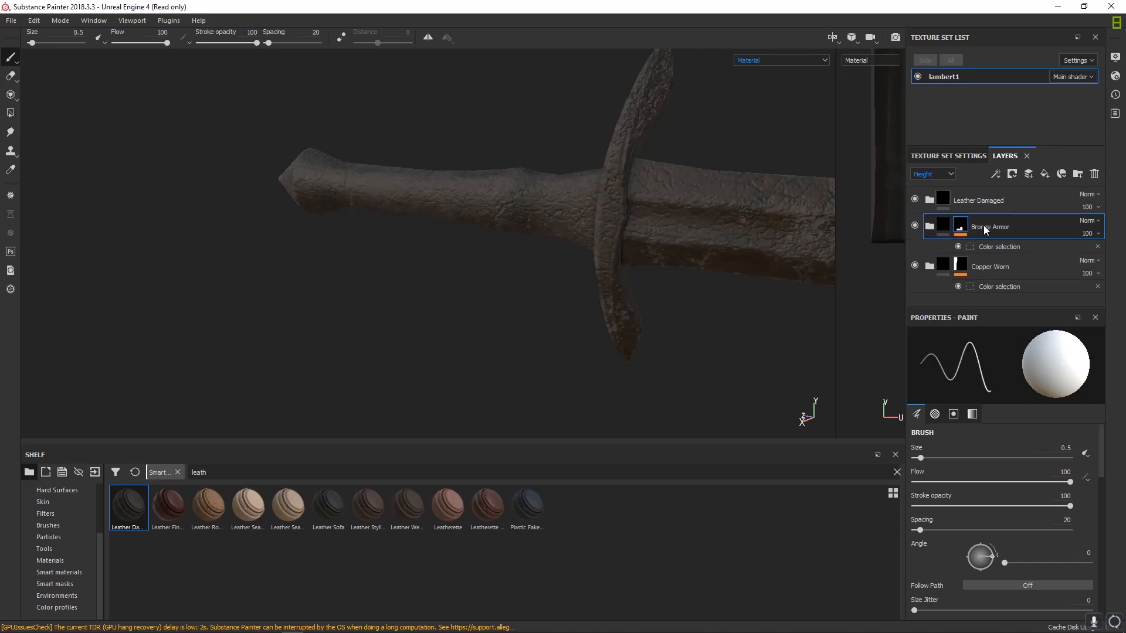
{"action": "left_click_drag", "start_coordinate": [434, 216], "coordinate": [493, 201], "text": "alt"}
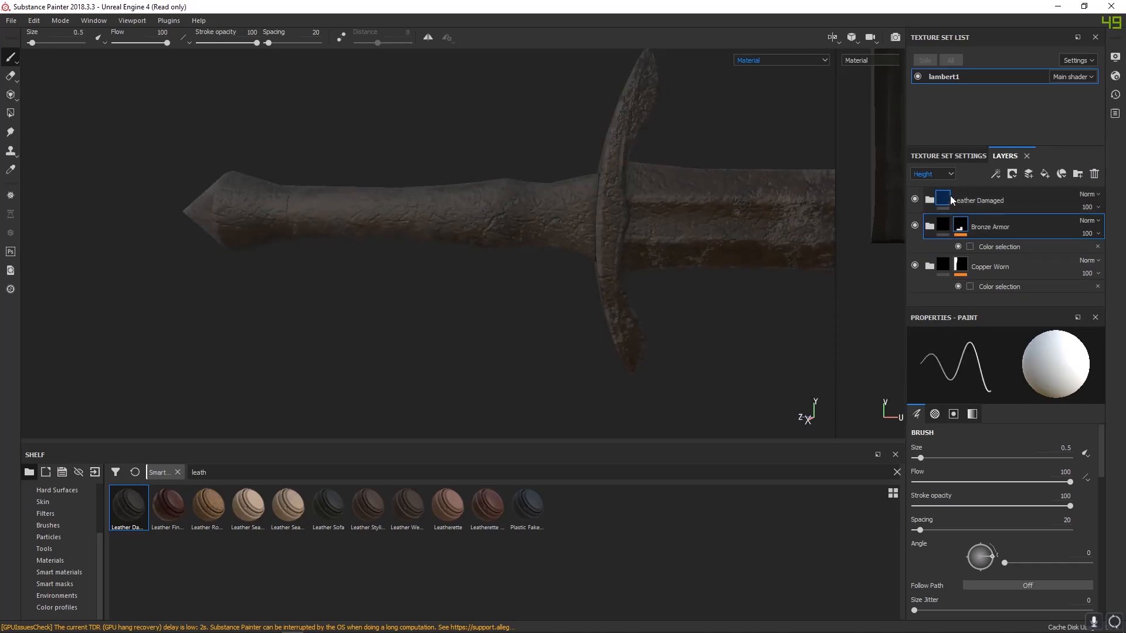
- Add a black mask with a color selection to the Leather Damaged folder and pick the red ID color of the grip
{"action": "left_click", "coordinate": [944, 194]}
{"action": "right_click", "coordinate": [944, 198]}
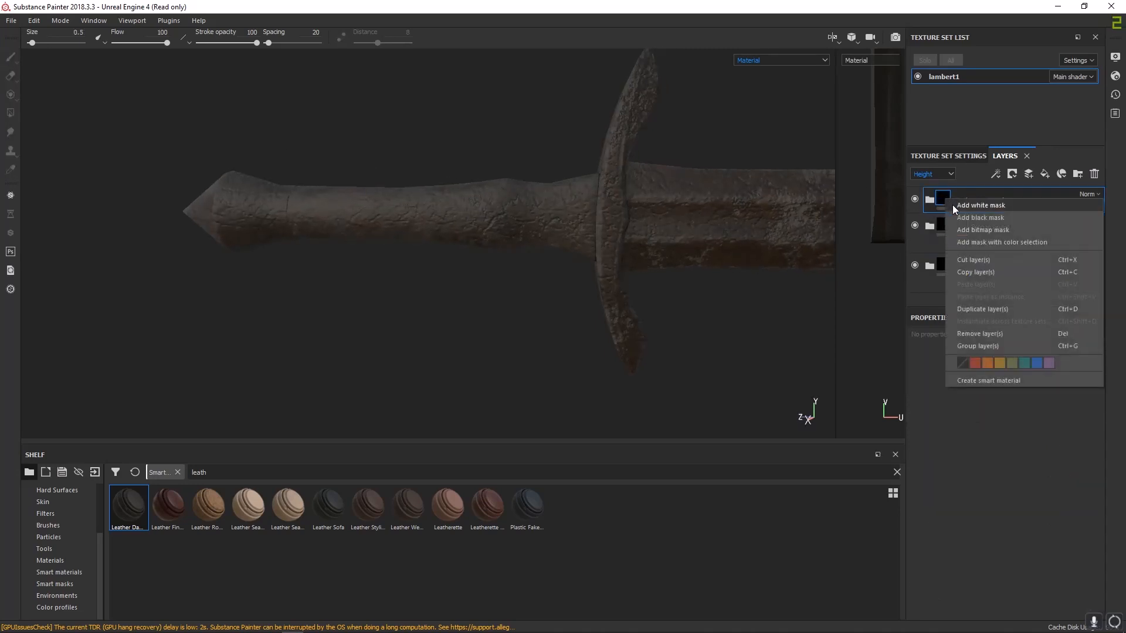
{"action": "left_click", "coordinate": [986, 217]}
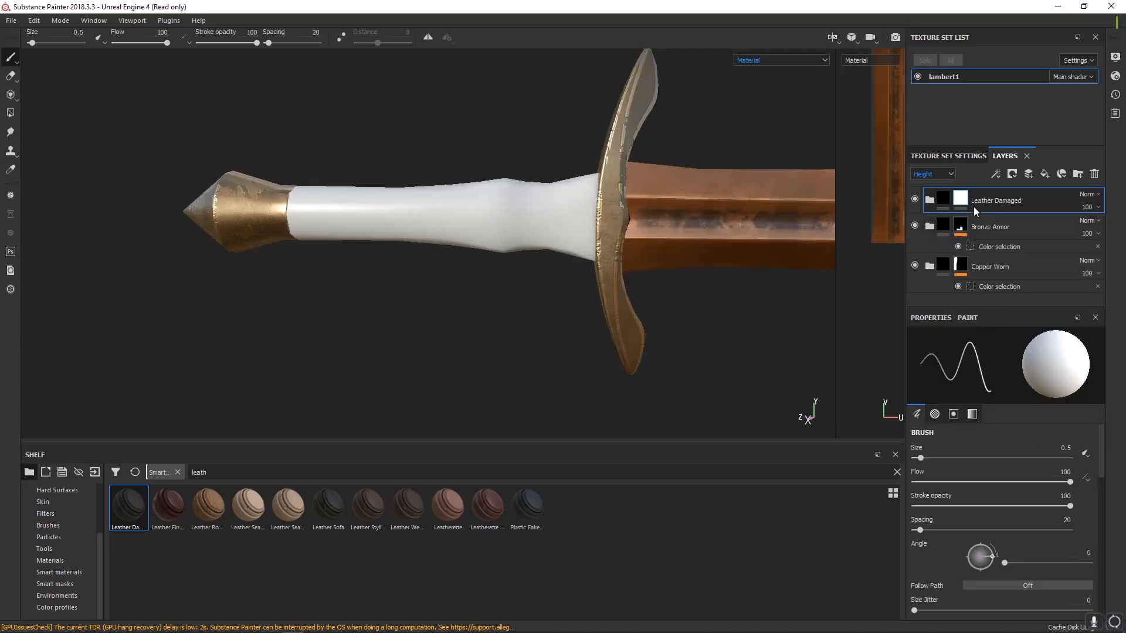
{"action": "right_click", "coordinate": [965, 201]}
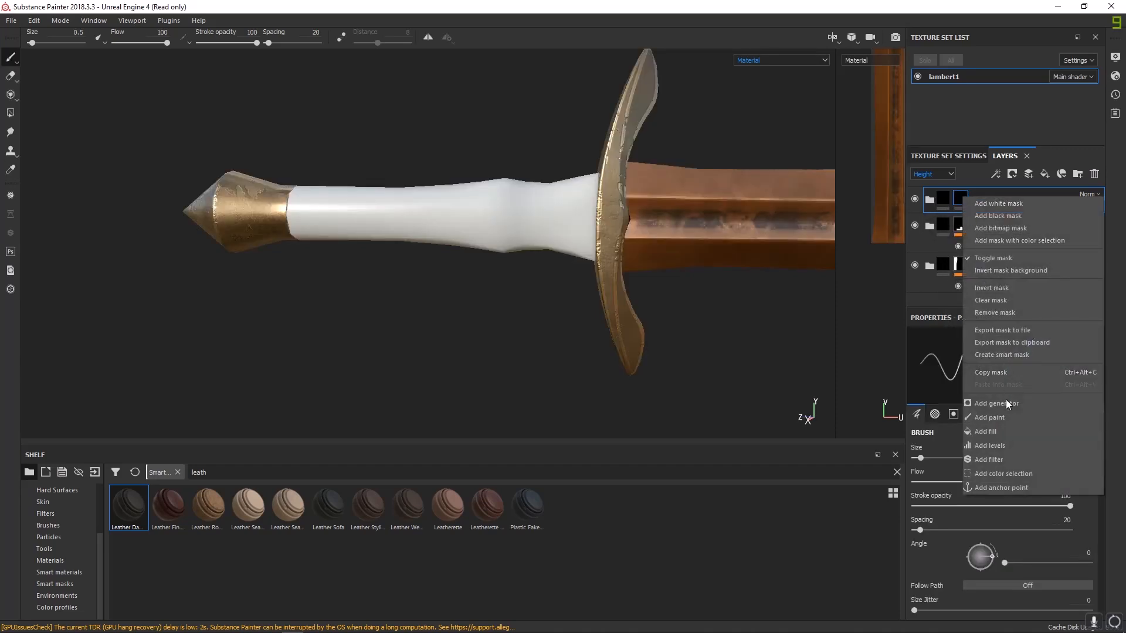
{"action": "left_click", "coordinate": [1001, 475]}
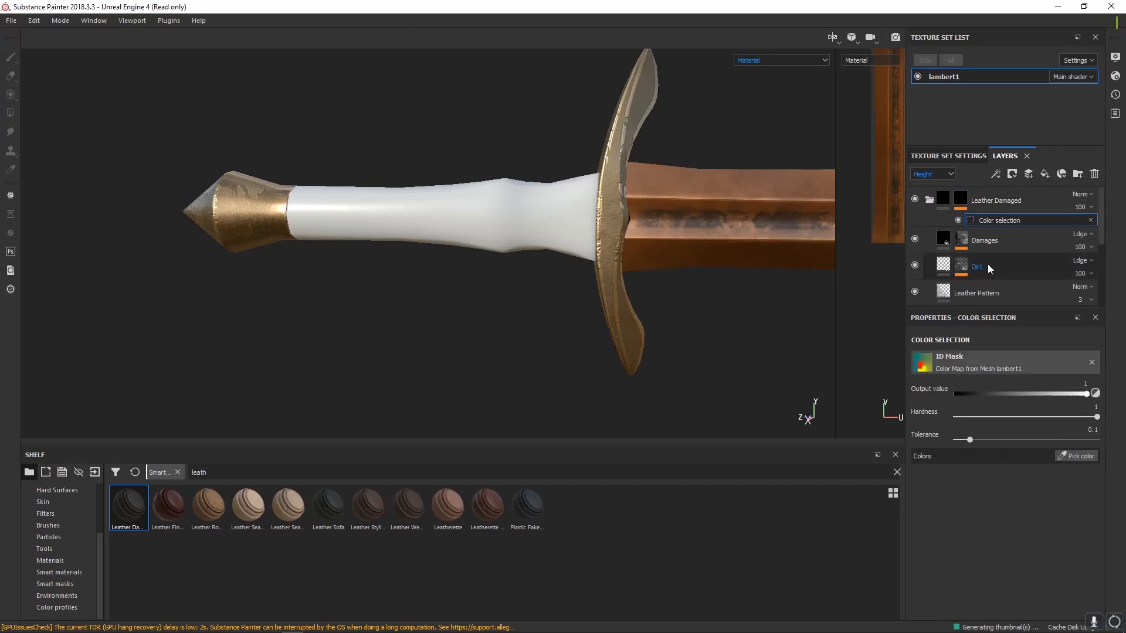
{"action": "left_click", "coordinate": [1066, 457]}
{"action": "left_click", "coordinate": [476, 214]}
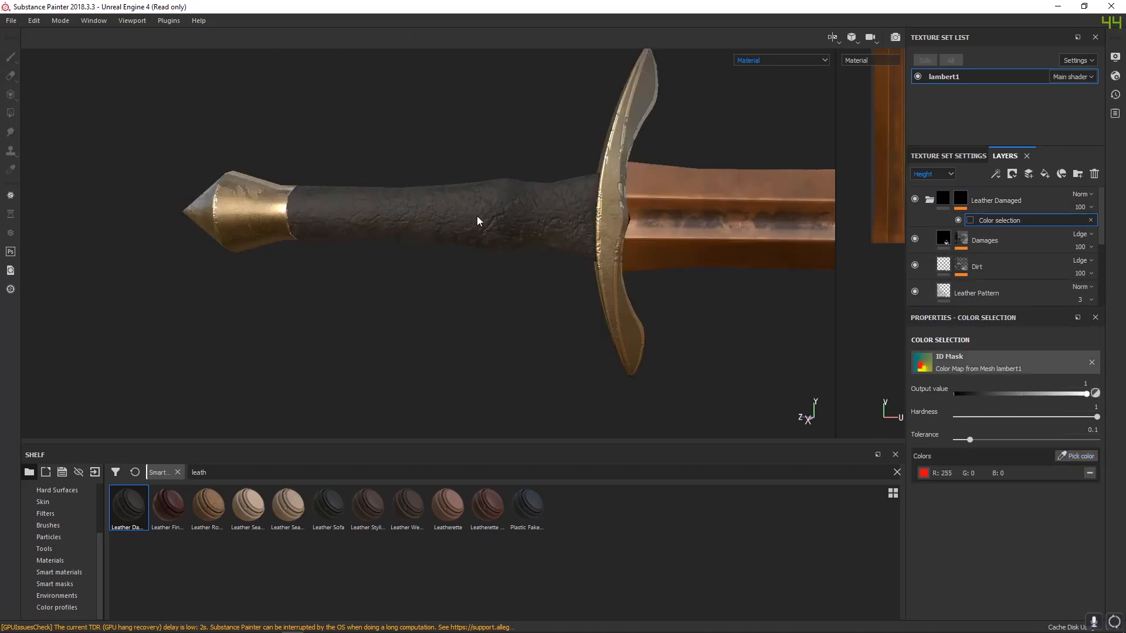
- Examine the whole sword from several angles with its leather grip, bronze guard and copper blade
{"action": "left_click_drag", "start_coordinate": [563, 374], "coordinate": [592, 352], "text": "alt"}
{"action": "right_click_drag", "start_coordinate": [621, 290], "coordinate": [123, 129], "text": "alt"}
{"action": "middle_click_drag", "start_coordinate": [705, 291], "coordinate": [302, 266], "text": "alt"}
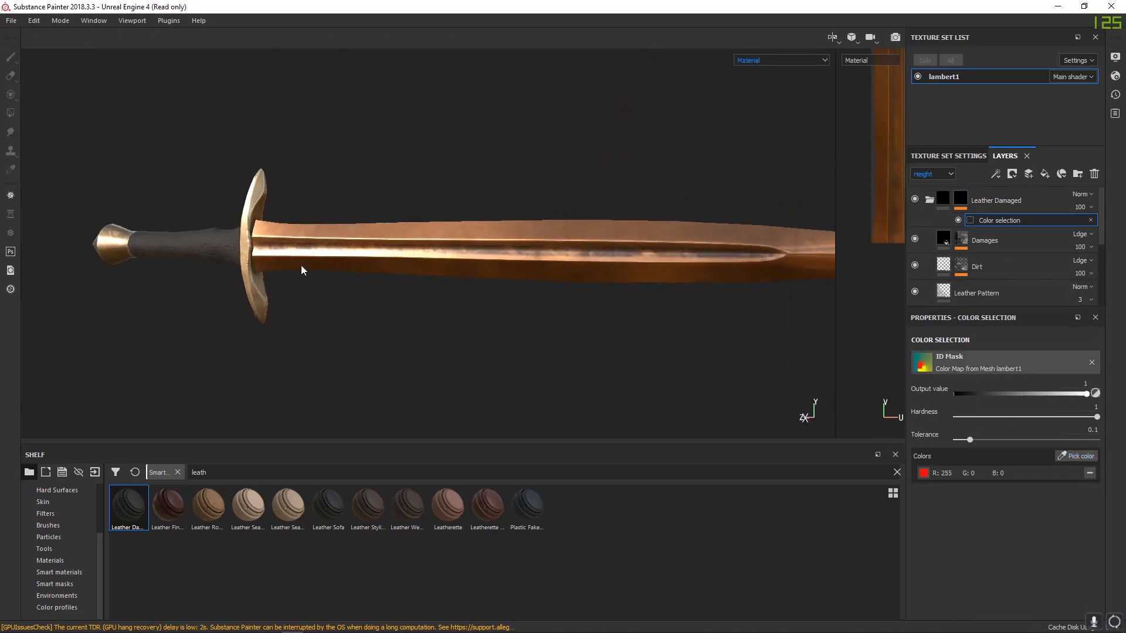
{"action": "left_click_drag", "start_coordinate": [301, 266], "coordinate": [493, 330], "text": "alt"}
{"action": "middle_click_drag", "start_coordinate": [337, 258], "coordinate": [471, 251], "text": "alt"}
{"action": "left_click_drag", "start_coordinate": [471, 250], "coordinate": [575, 315], "text": "alt"}
{"action": "middle_click_drag", "start_coordinate": [575, 315], "coordinate": [508, 242], "text": "alt"}
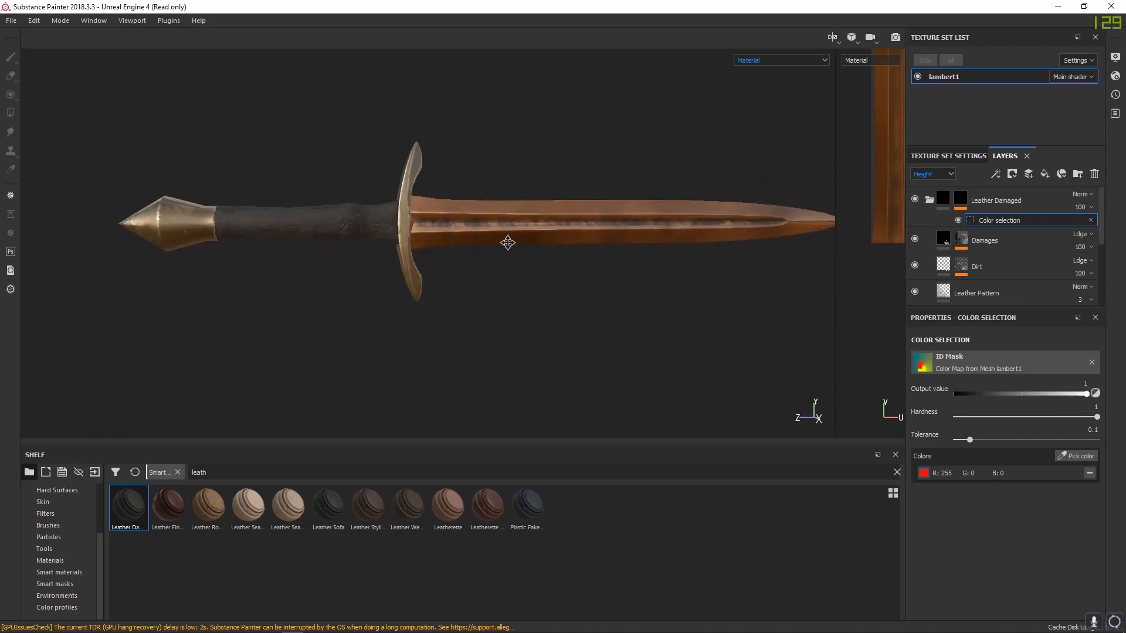
- Show all smart materials, review the texture set's mesh maps and examine the surface detail around the guard and blade
{"action": "left_click", "coordinate": [58, 573]}
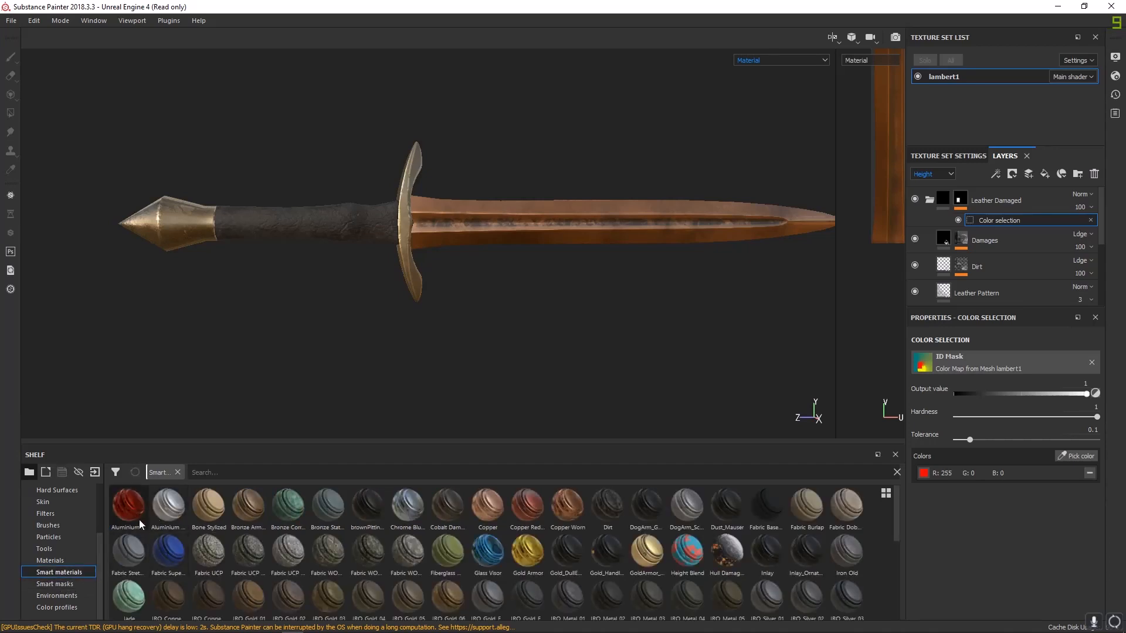
{"action": "left_click_drag", "start_coordinate": [623, 282], "coordinate": [595, 257], "text": "alt"}
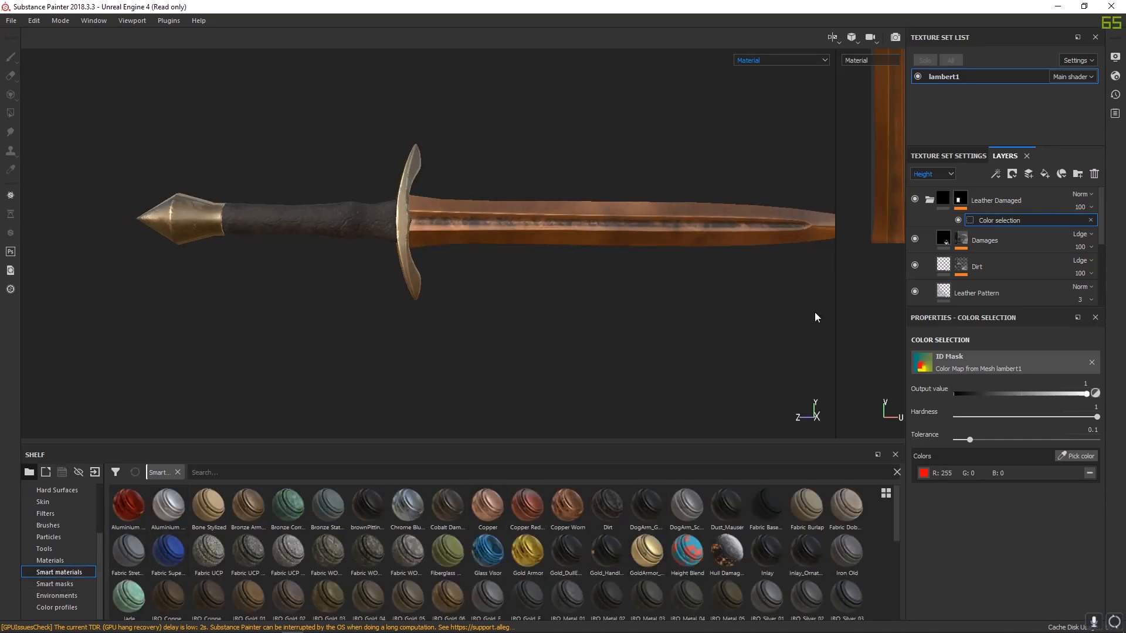
{"action": "left_click", "coordinate": [956, 154]}
{"action": "scroll", "coordinate": [983, 286], "scroll_direction": "down", "scroll_amount": 3}
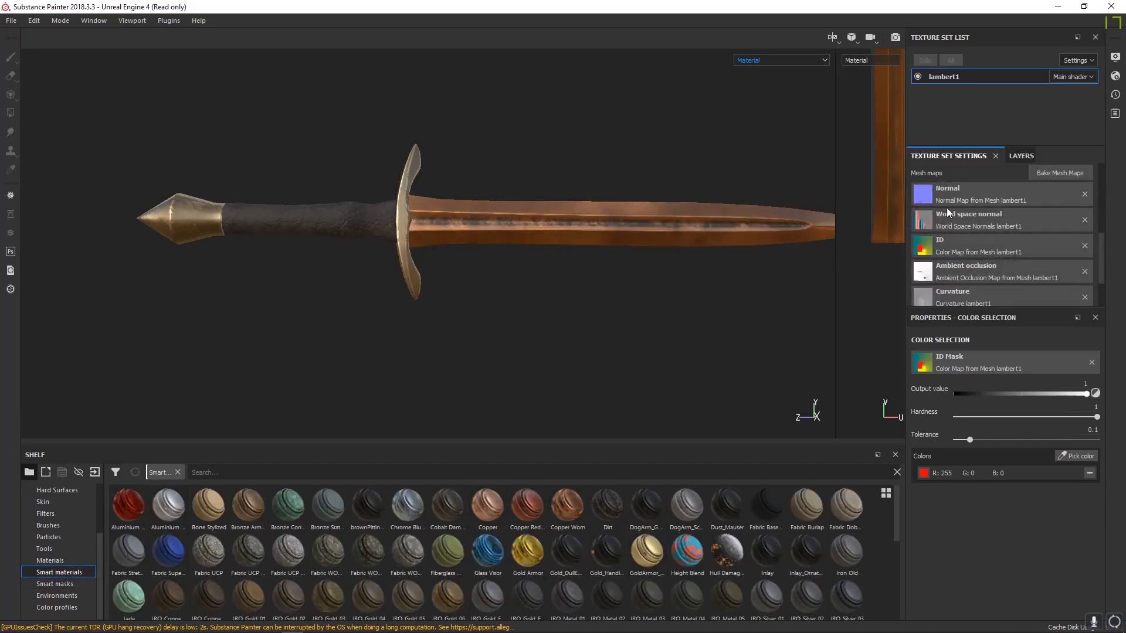
{"action": "scroll", "coordinate": [511, 343], "scroll_direction": "up", "scroll_amount": 6}
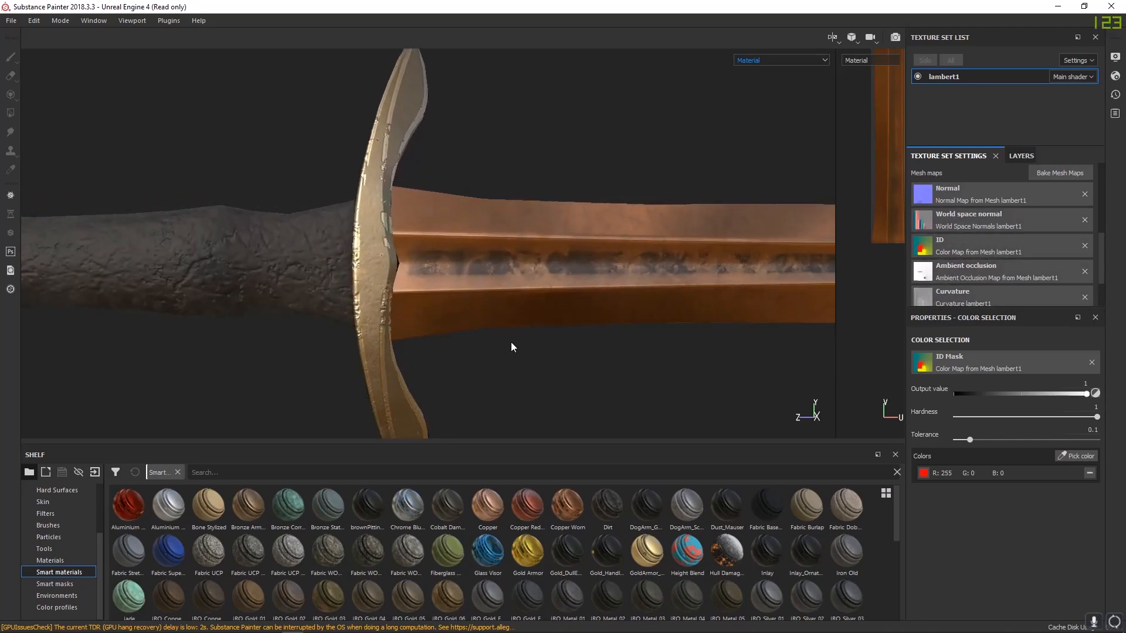
{"action": "left_click_drag", "start_coordinate": [547, 259], "coordinate": [504, 254], "text": "alt"}
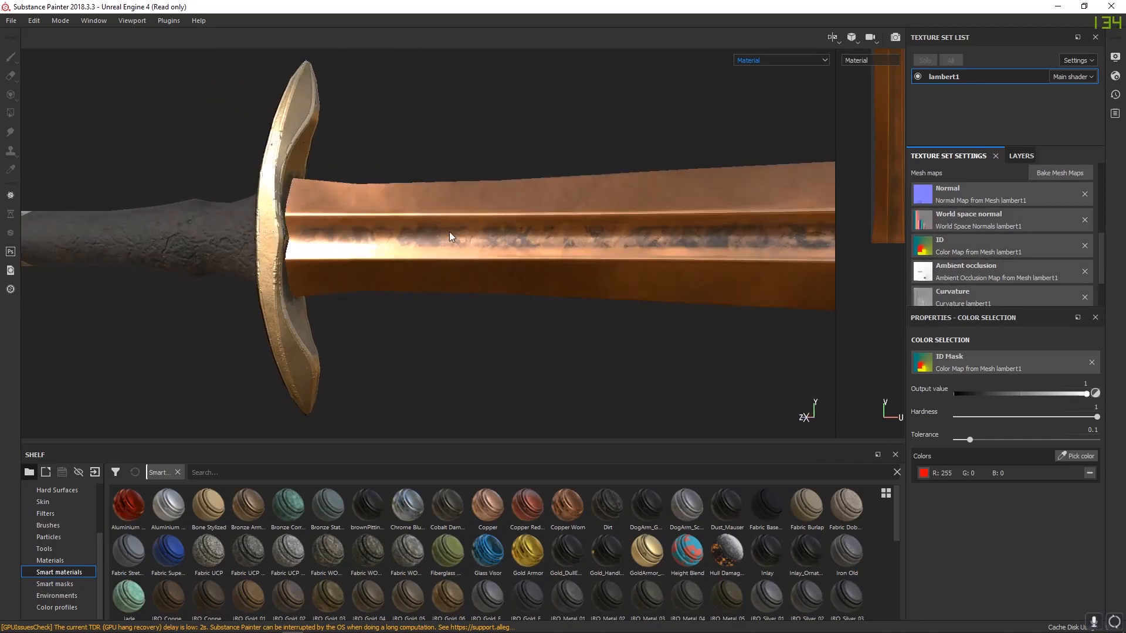
- Examine the copper blade from guard to tip, looking at the dark wear along its central groove
{"action": "middle_click_drag", "start_coordinate": [582, 239], "coordinate": [360, 244], "text": "alt"}
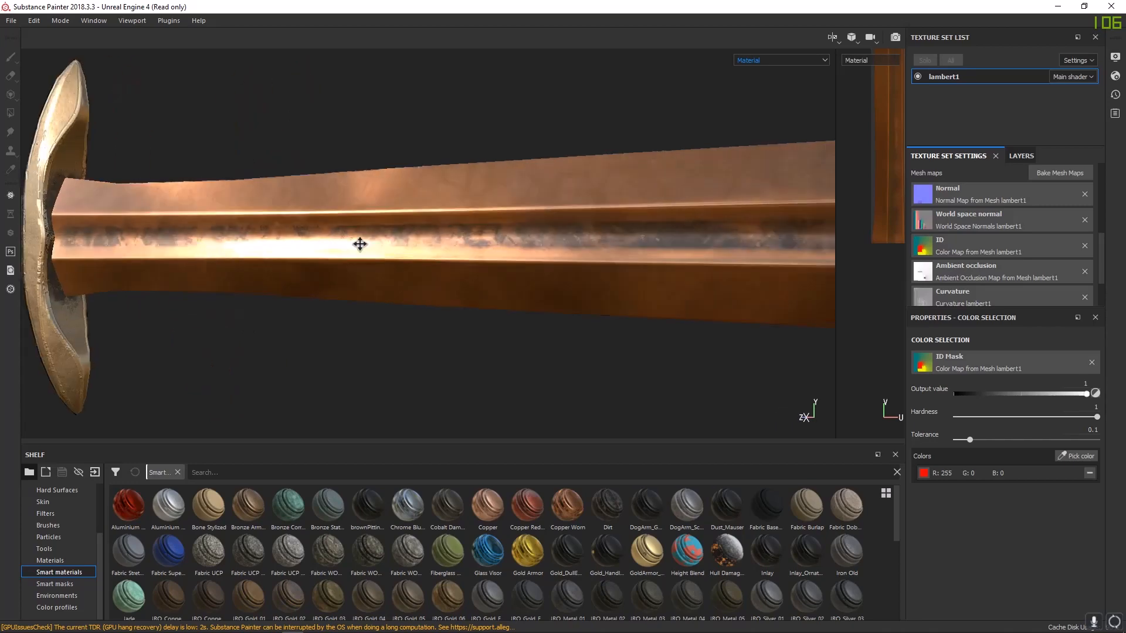
{"action": "left_click_drag", "start_coordinate": [360, 244], "coordinate": [460, 252], "text": "alt"}
{"action": "middle_click_drag", "start_coordinate": [214, 247], "coordinate": [543, 239], "text": "alt"}
{"action": "left_click_drag", "start_coordinate": [543, 239], "coordinate": [411, 262], "text": "alt"}
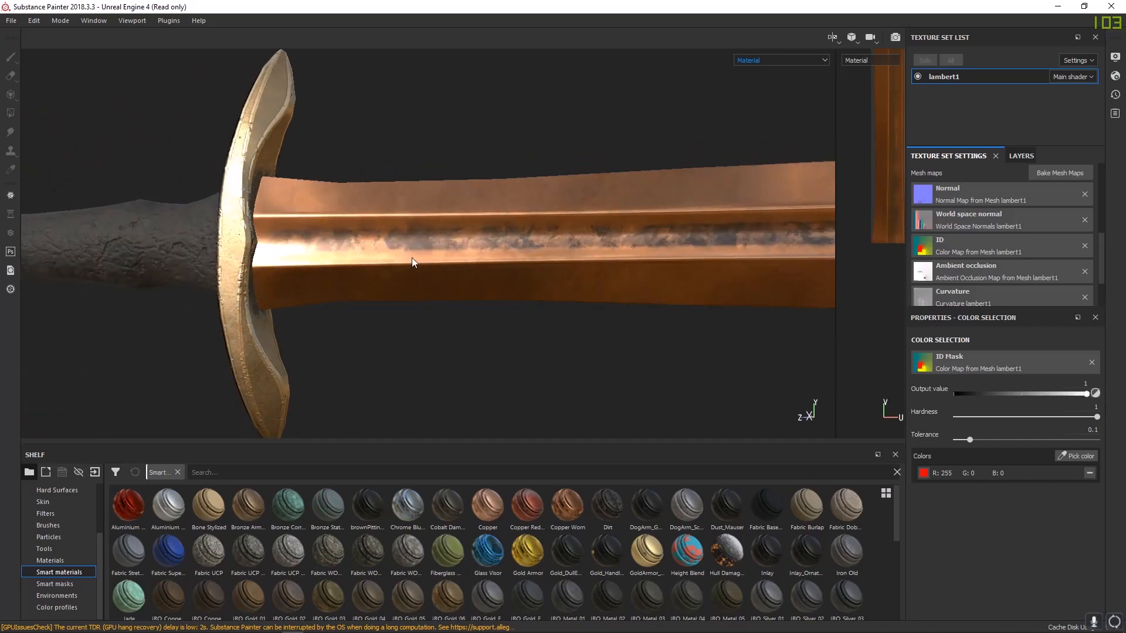
{"action": "scroll", "coordinate": [654, 280], "scroll_direction": "down", "scroll_amount": 3}
{"action": "middle_click_drag", "start_coordinate": [426, 214], "coordinate": [256, 199], "text": "alt"}
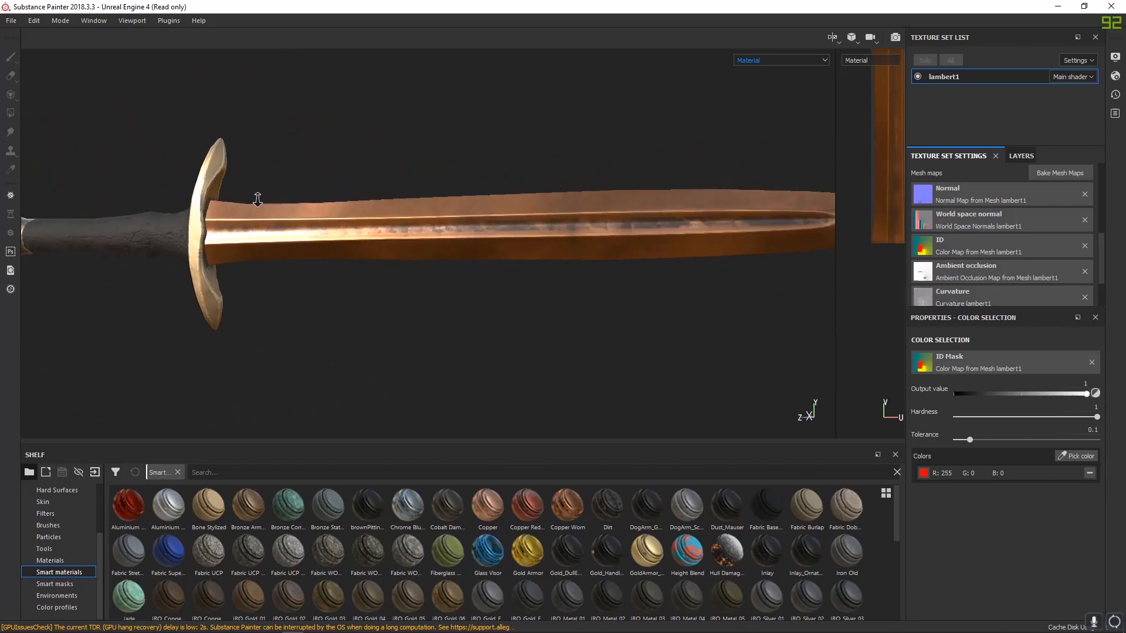
{"action": "middle_click_drag", "start_coordinate": [739, 223], "coordinate": [621, 237], "text": "alt"}
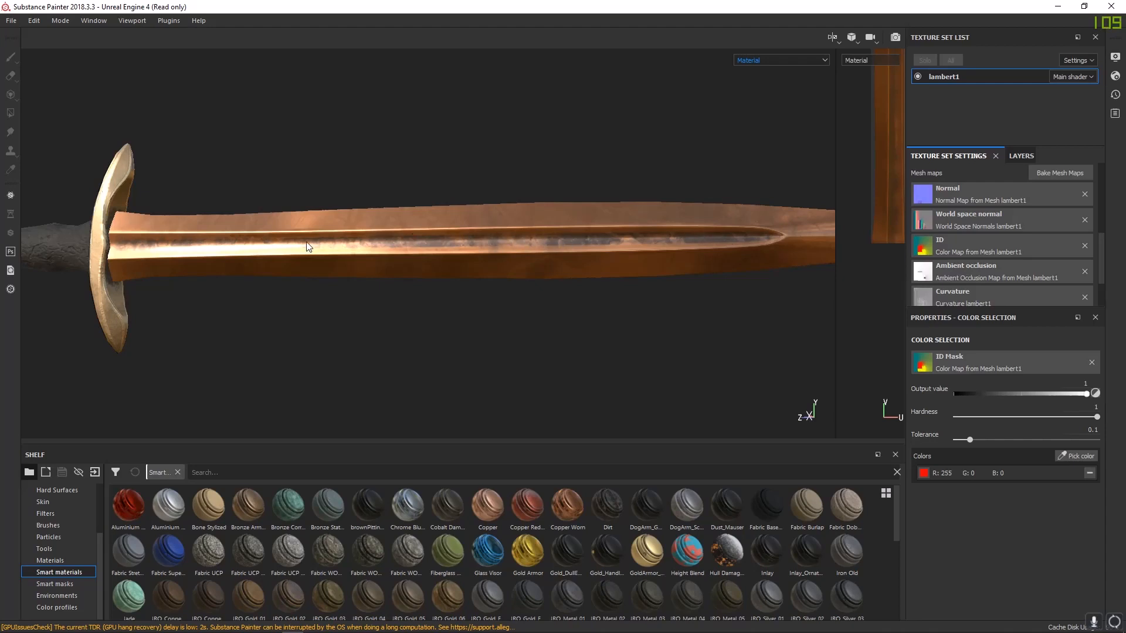
- Collapse the Leather Damaged folder, expand Copper Worn, and compare the blade with its Worn Surface layer hidden and shown
{"action": "left_click", "coordinate": [1009, 157]}
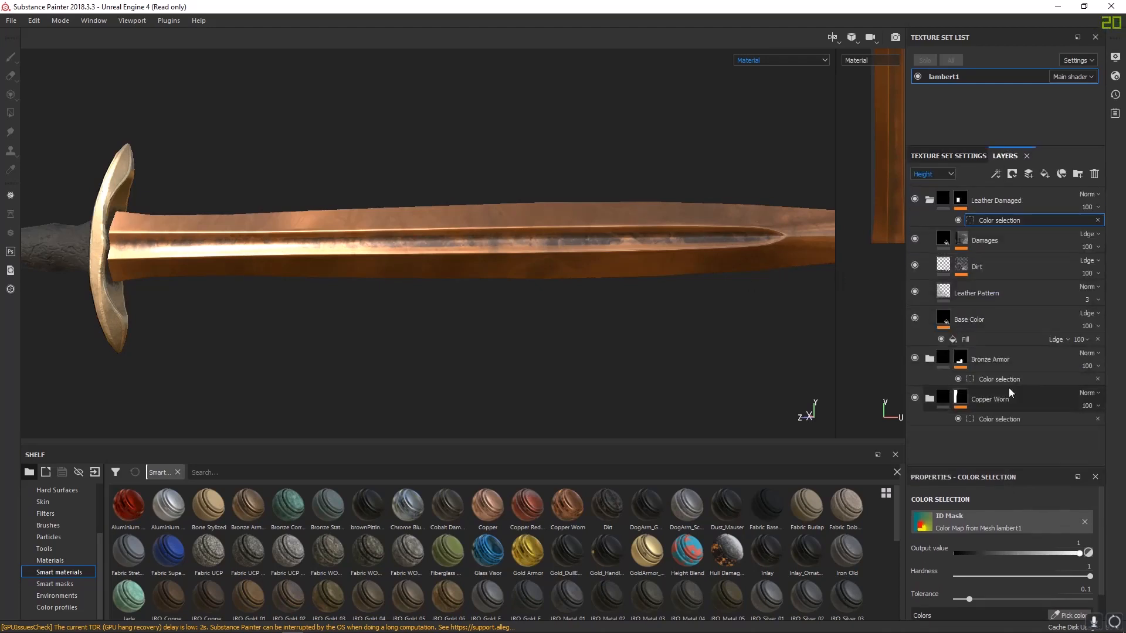
{"action": "left_click", "coordinate": [930, 200]}
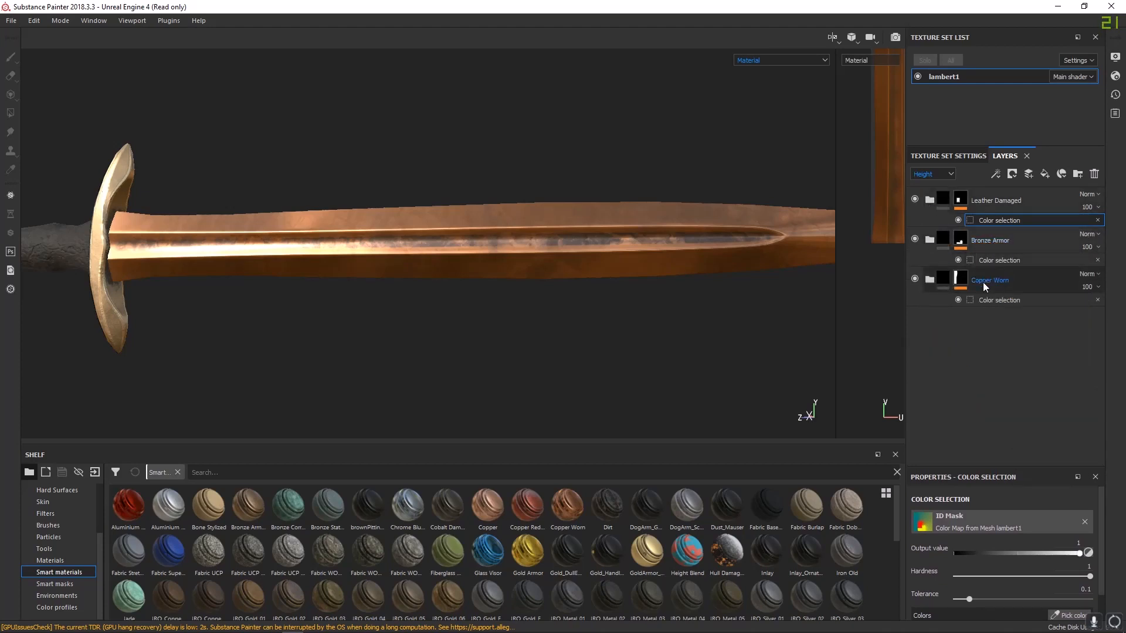
{"action": "left_click", "coordinate": [988, 284]}
{"action": "left_click", "coordinate": [931, 280]}
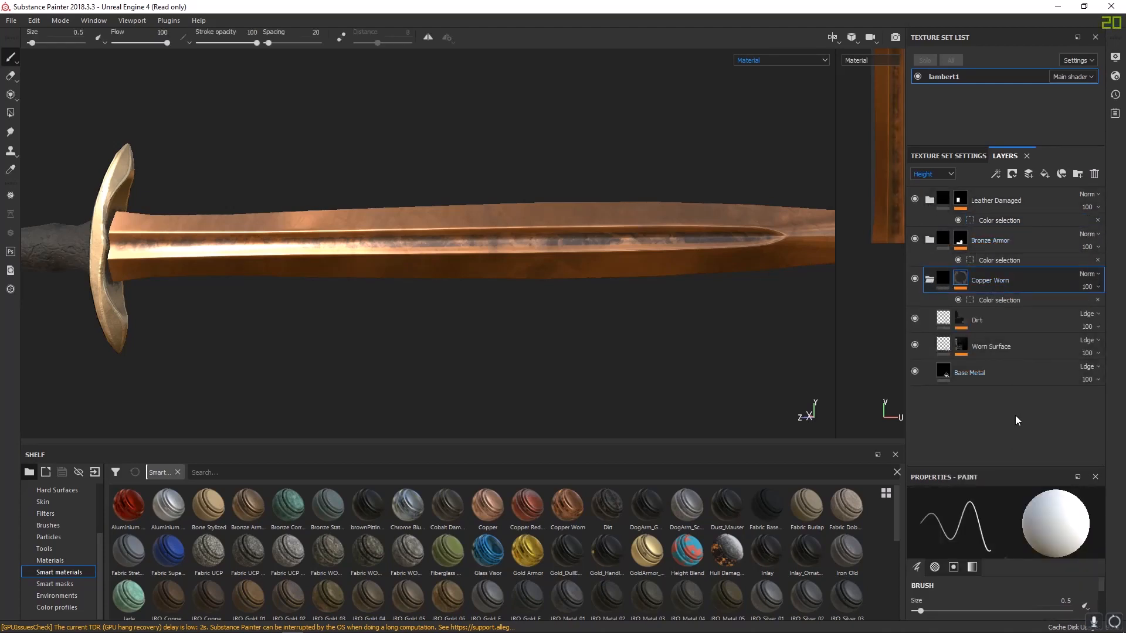
{"action": "left_click", "coordinate": [915, 346]}
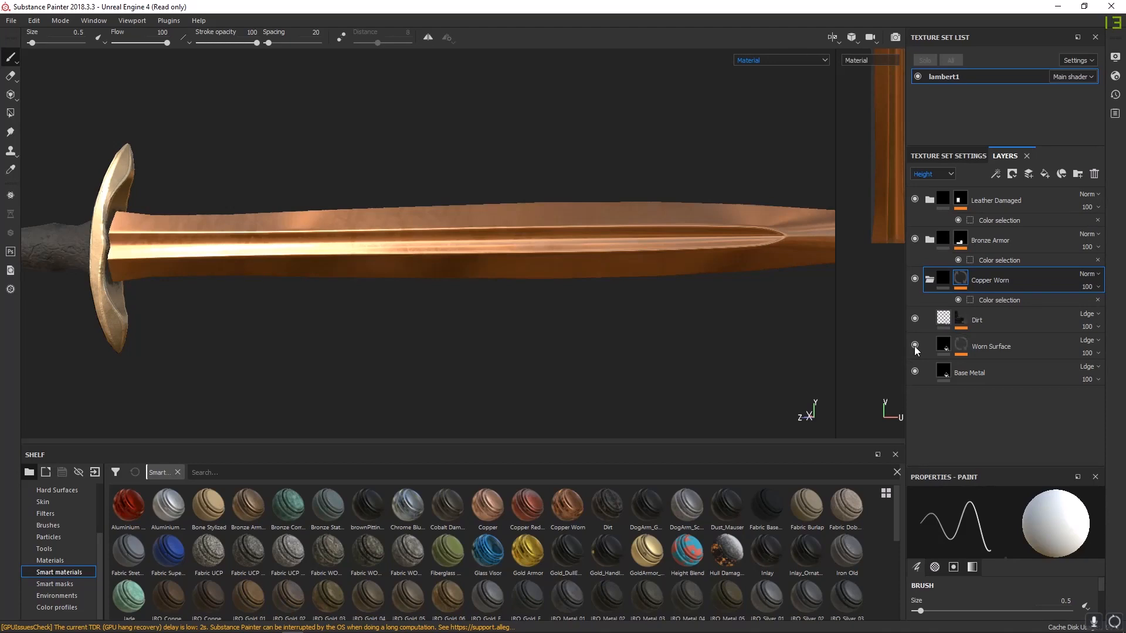
{"action": "left_click", "coordinate": [914, 345]}
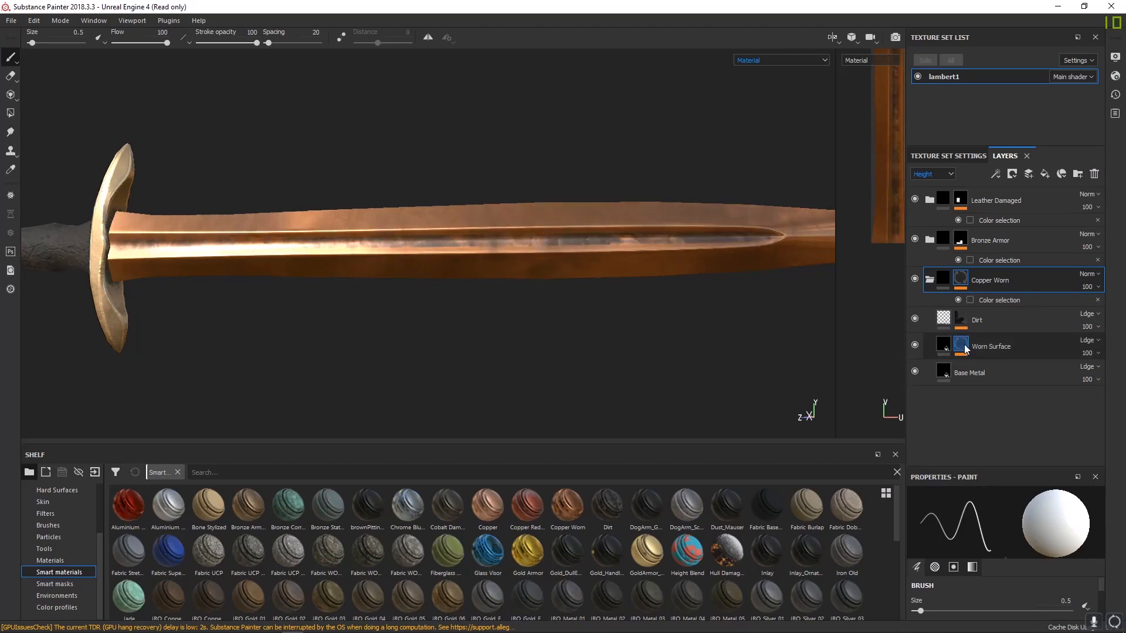
- Try lighter and darker base colors on the Worn Surface fill layer of Copper Worn
{"action": "left_click", "coordinate": [945, 343]}
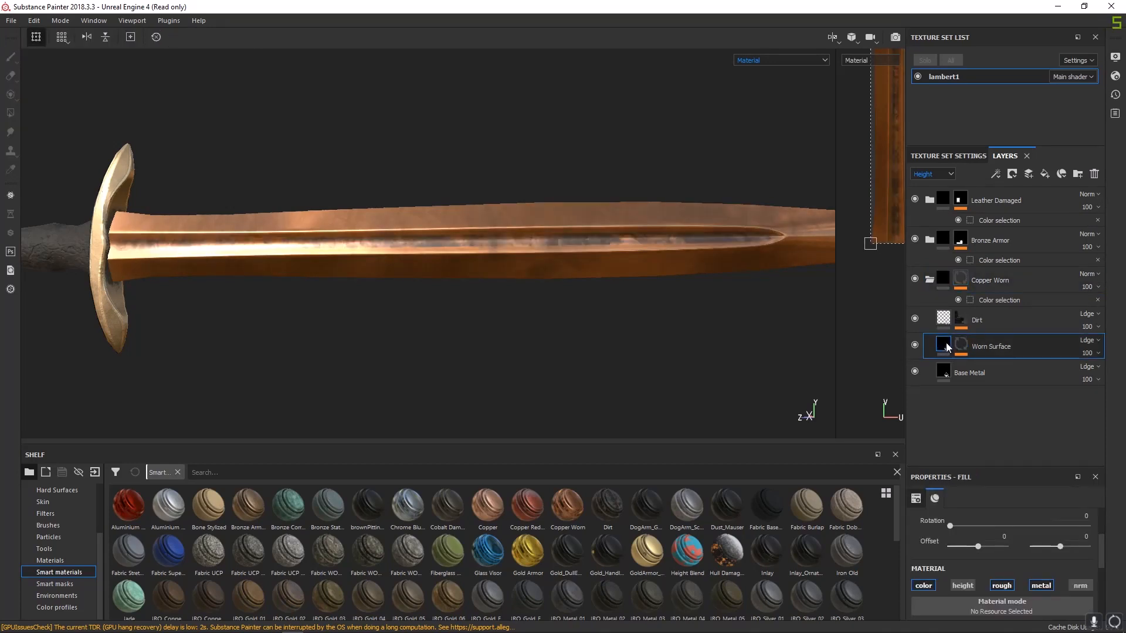
{"action": "left_click_drag", "start_coordinate": [984, 466], "coordinate": [977, 342]}
{"action": "scroll", "coordinate": [1013, 548], "scroll_direction": "down", "scroll_amount": 2}
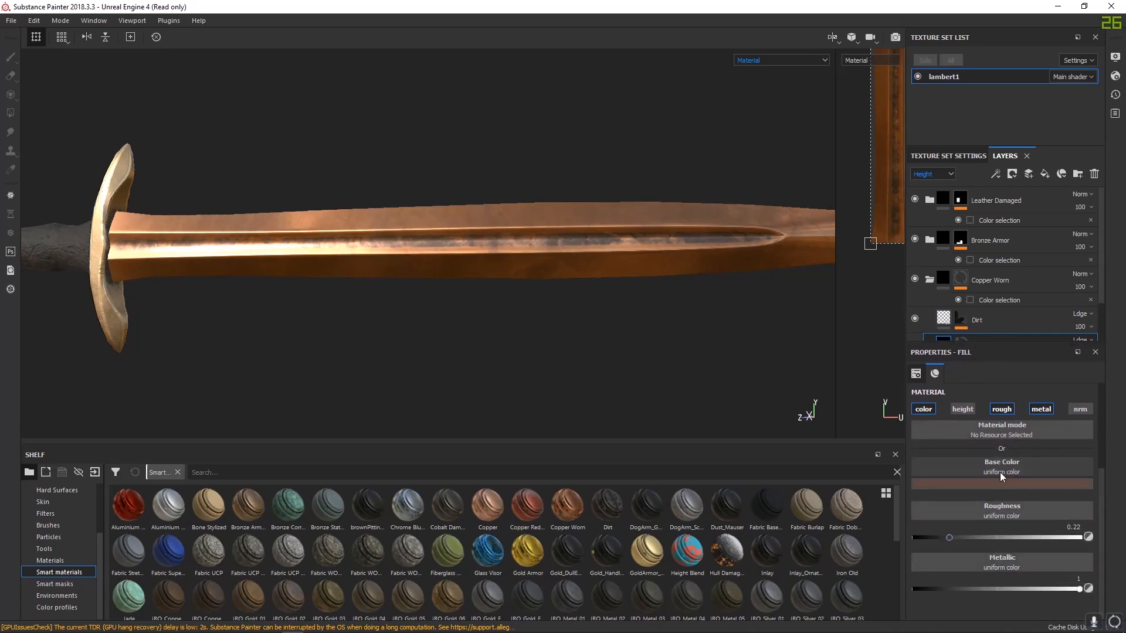
{"action": "left_click", "coordinate": [976, 484]}
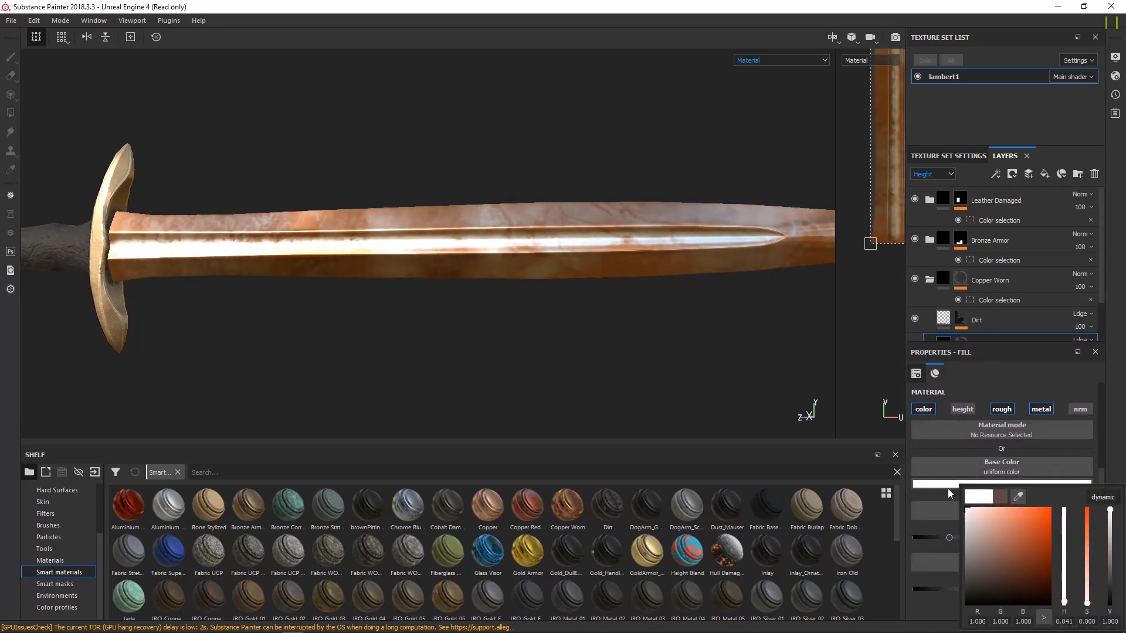
{"action": "left_click_drag", "start_coordinate": [991, 530], "coordinate": [987, 557]}
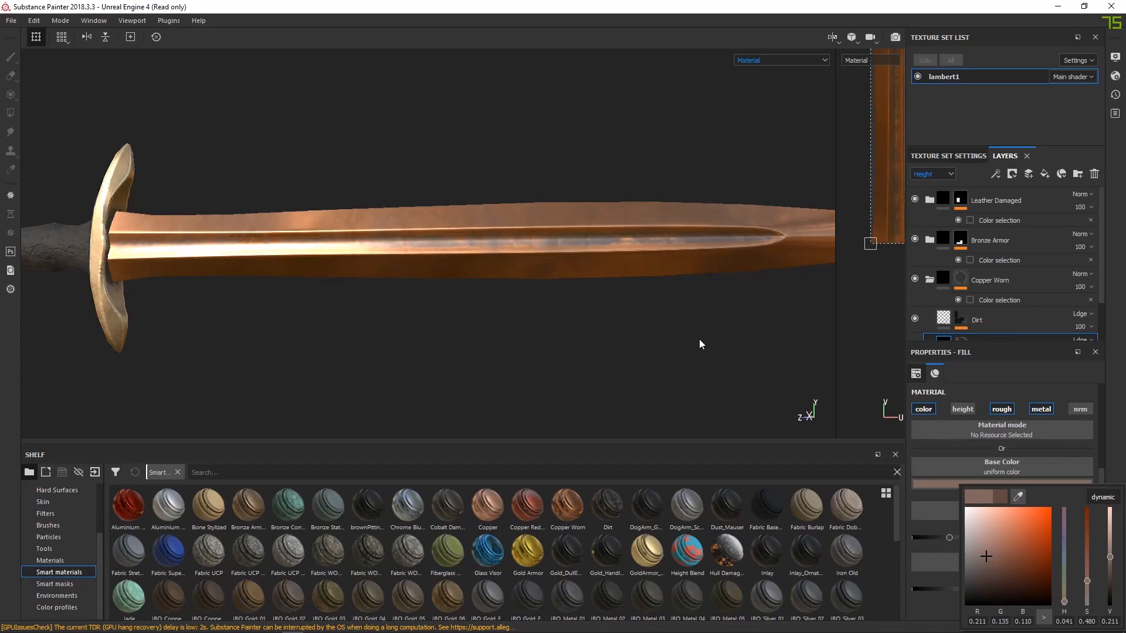
{"action": "left_click_drag", "start_coordinate": [987, 556], "coordinate": [990, 569]}
{"action": "left_click", "coordinate": [732, 368]}
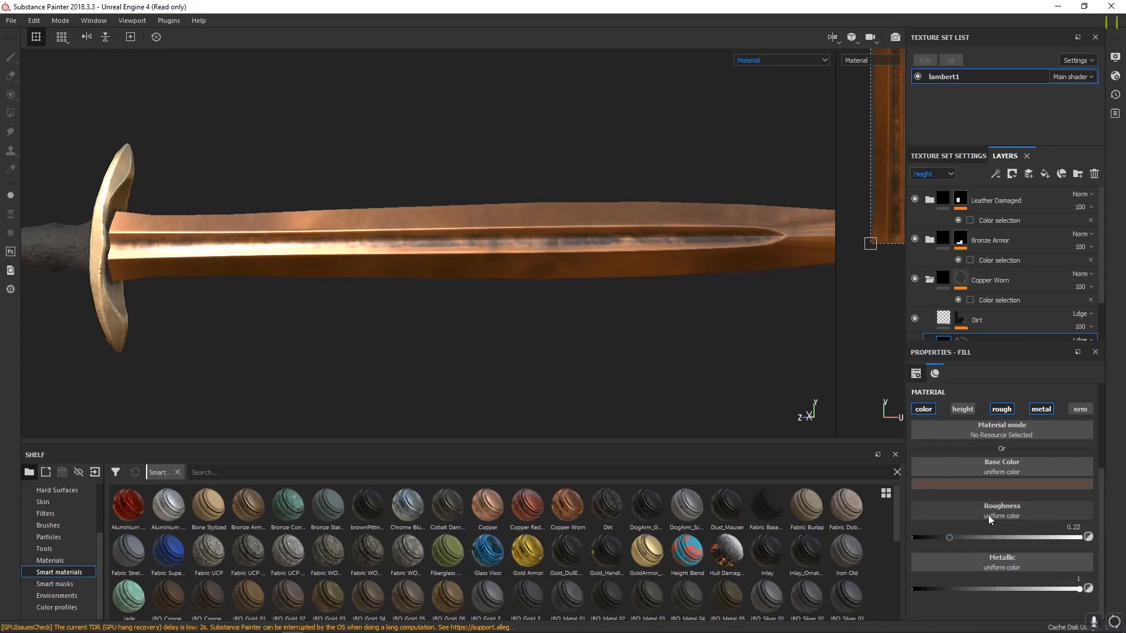
- Inspect the sword's Roughness channel alone while testing the Worn Surface roughness, and return to the full material view
{"action": "left_click", "coordinate": [756, 59]}
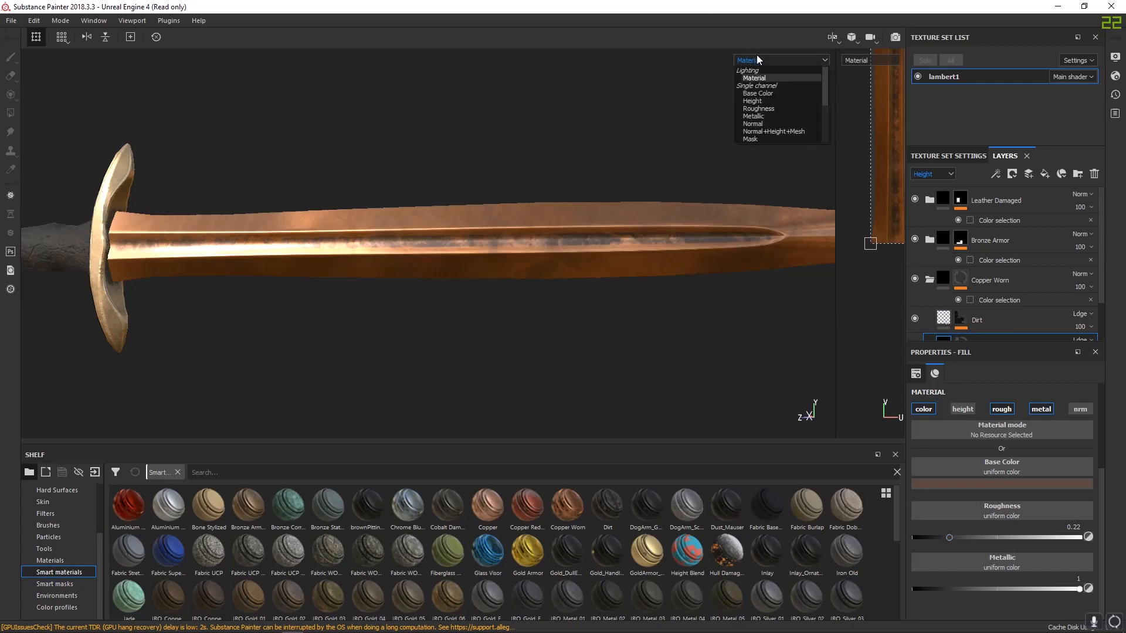
{"action": "left_click", "coordinate": [761, 110]}
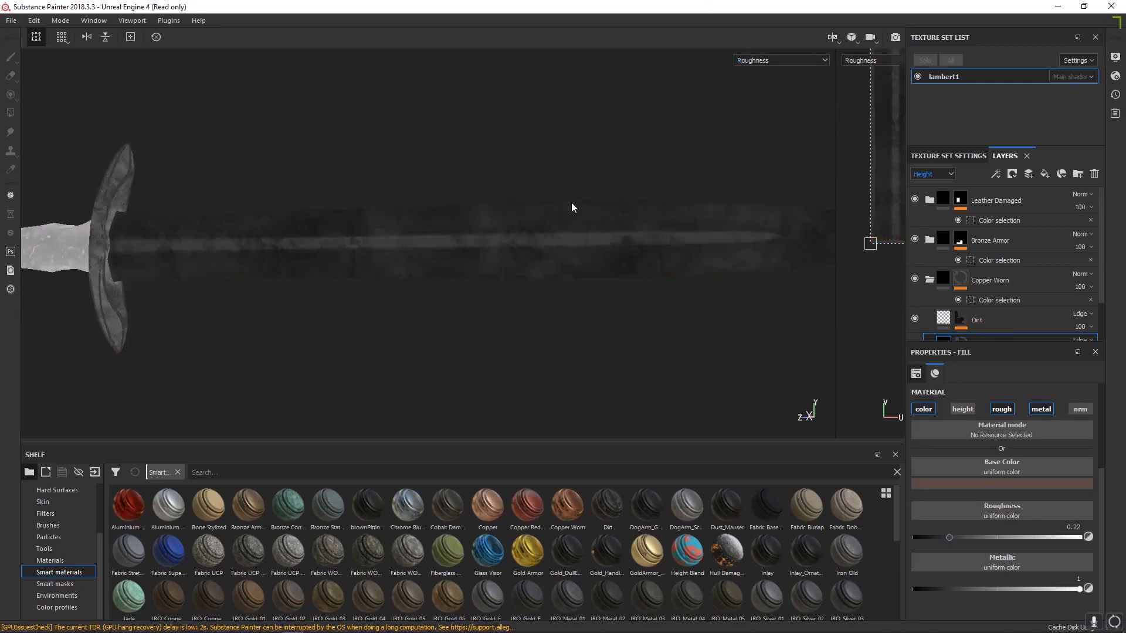
{"action": "mouse_move", "coordinate": [952, 539]}
{"action": "left_mouse_down"}
{"action": "mouse_move", "coordinate": [1040, 538]}
{"action": "mouse_move", "coordinate": [943, 539]}
{"action": "left_mouse_up"}
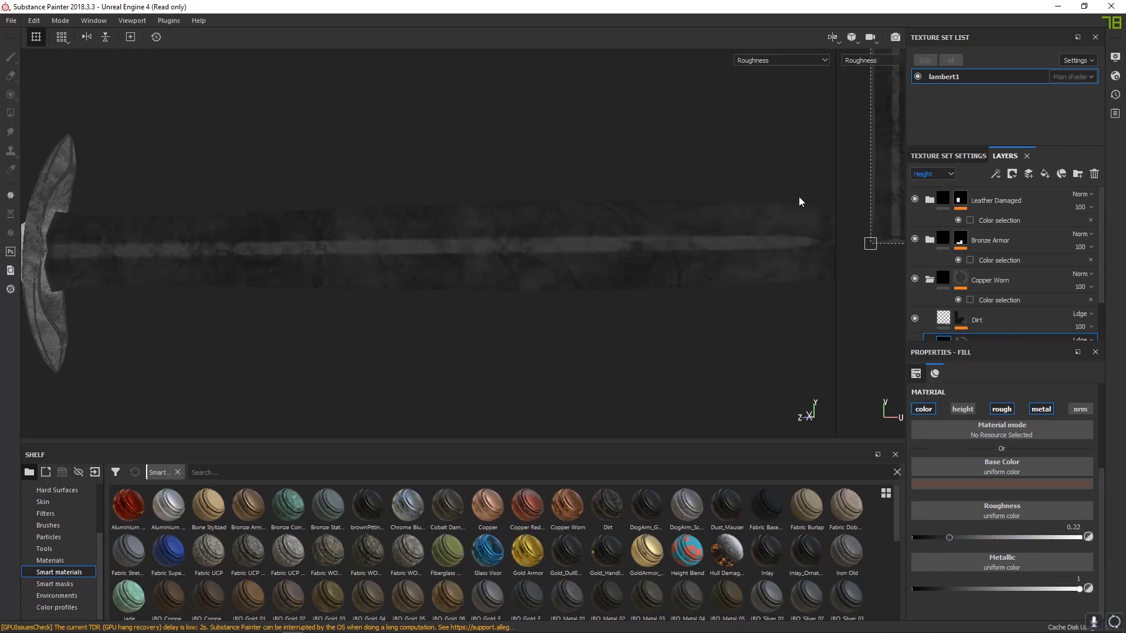
{"action": "key", "text": "m"}
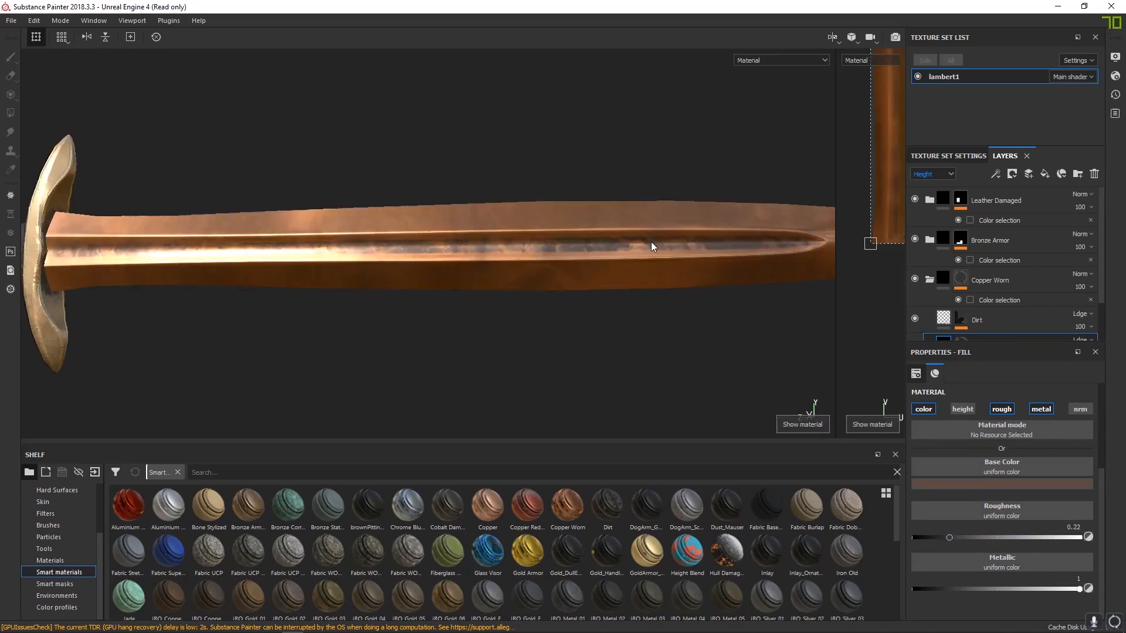
- Rotate the environment lighting over a close-up of the blade, try a roughness of 1 on Worn Surface, and undo it
{"action": "left_click_drag", "start_coordinate": [552, 292], "coordinate": [503, 243], "text": "alt"}
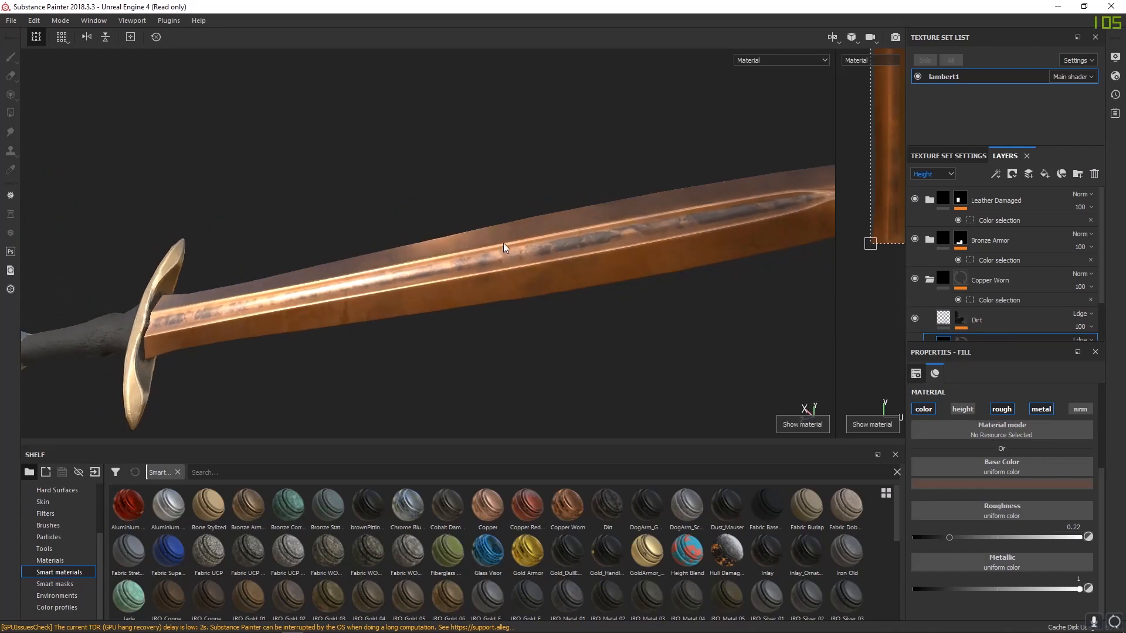
{"action": "scroll", "coordinate": [482, 298], "scroll_direction": "up", "scroll_amount": 3}
{"action": "right_click_drag", "start_coordinate": [482, 301], "coordinate": [489, 303], "text": "shift"}
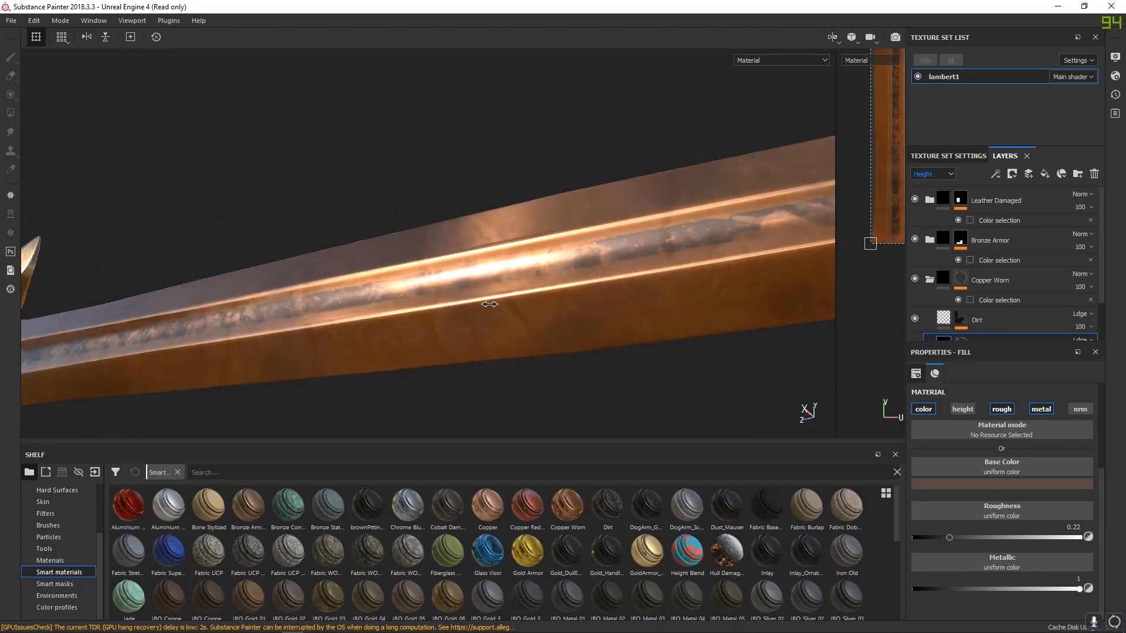
{"action": "key", "text": "shift"}
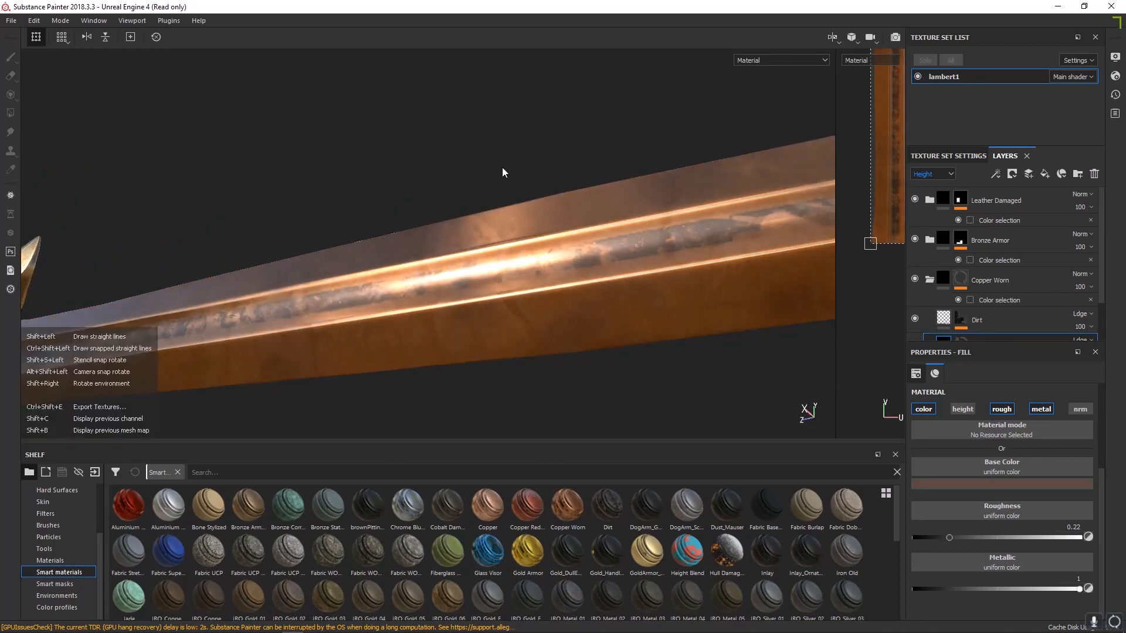
{"action": "mouse_move", "coordinate": [502, 179]}
{"action": "right_mouse_down", "text": "shift"}
{"action": "mouse_move", "coordinate": [515, 175]}
{"action": "mouse_move", "coordinate": [478, 176]}
{"action": "mouse_move", "coordinate": [496, 184]}
{"action": "right_mouse_up", "text": "shift"}
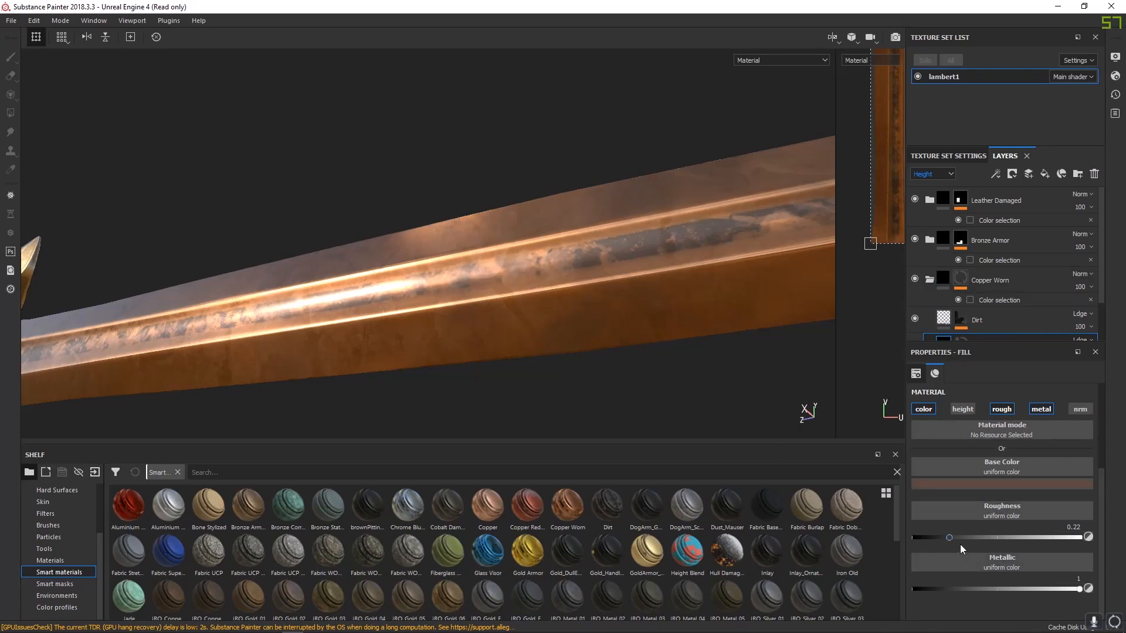
{"action": "left_click_drag", "start_coordinate": [950, 538], "coordinate": [1092, 557]}
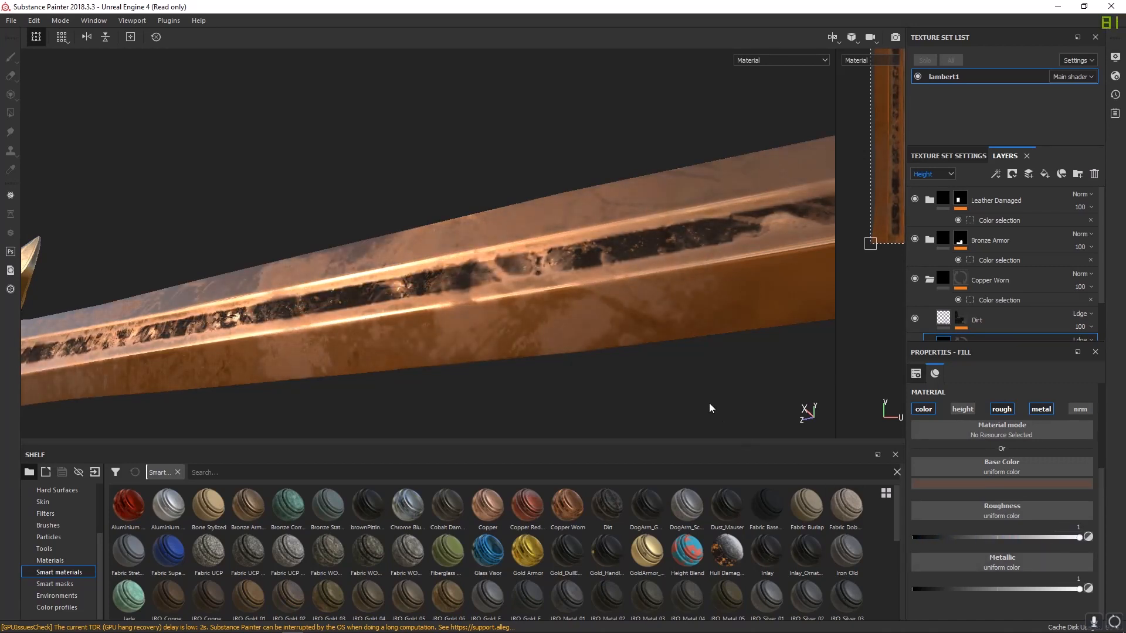
{"action": "key", "text": "ctrl+z"}
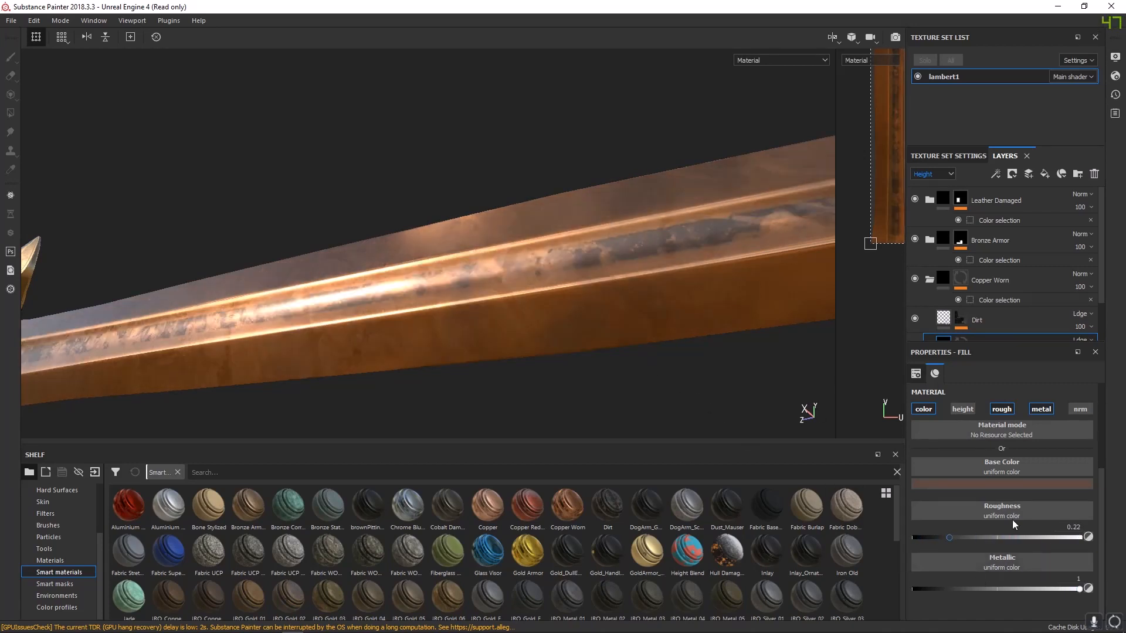
- Review the Base Metal layer and the generators in the Worn Surface and Dirt masks of the Copper Worn folder
{"action": "scroll", "coordinate": [967, 281], "scroll_direction": "down", "scroll_amount": 2}
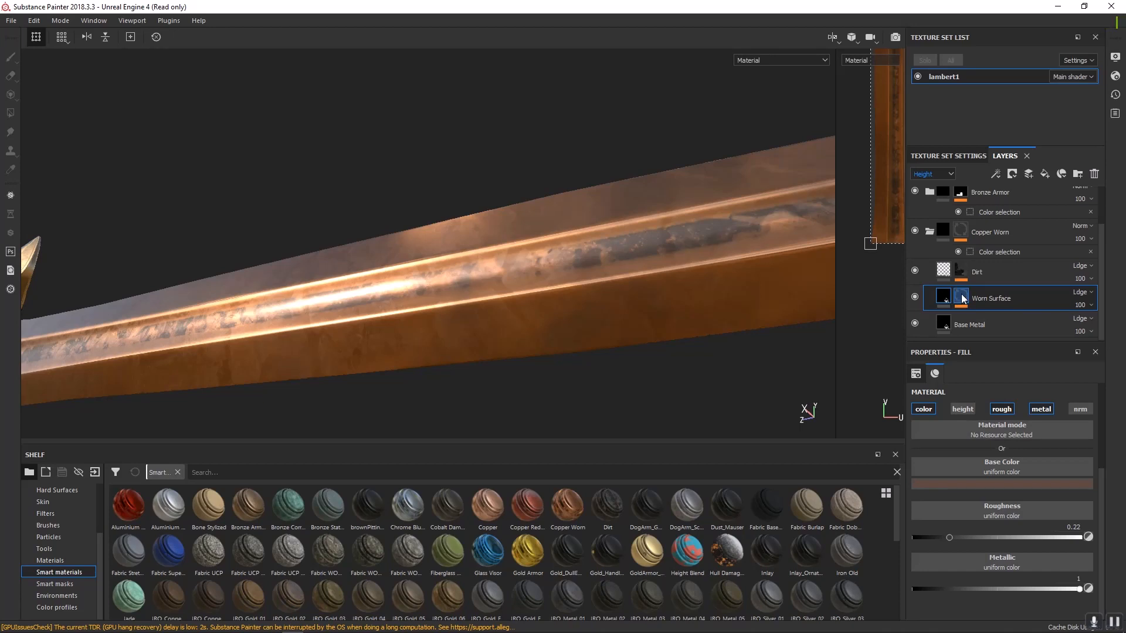
{"action": "left_click", "coordinate": [962, 299]}
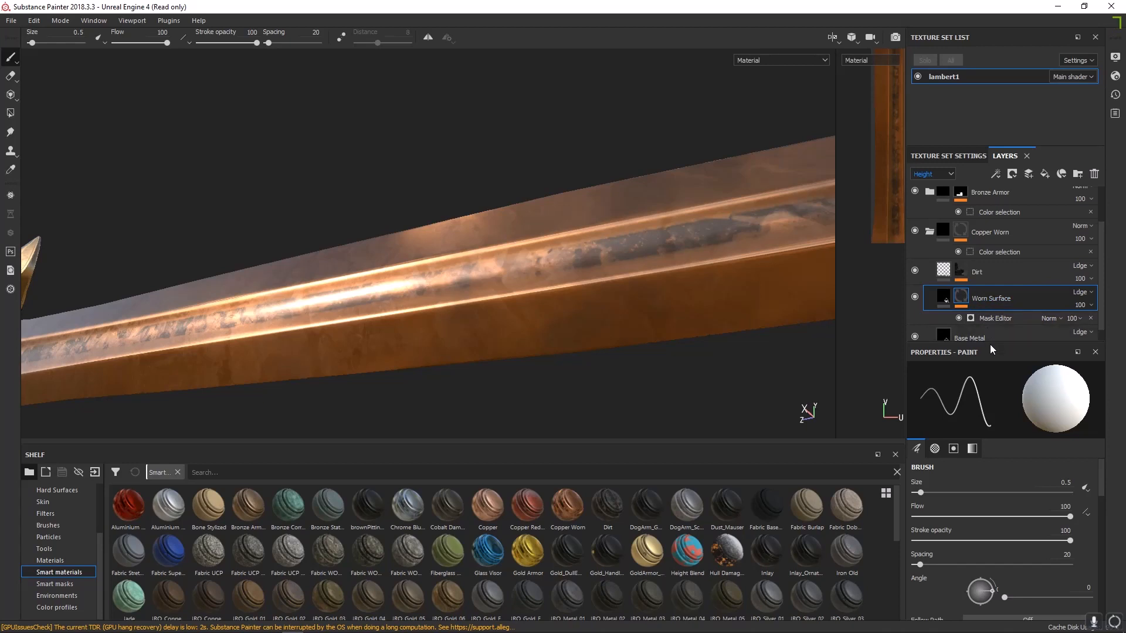
{"action": "left_click_drag", "start_coordinate": [990, 342], "coordinate": [989, 419]}
{"action": "left_click", "coordinate": [1009, 385]}
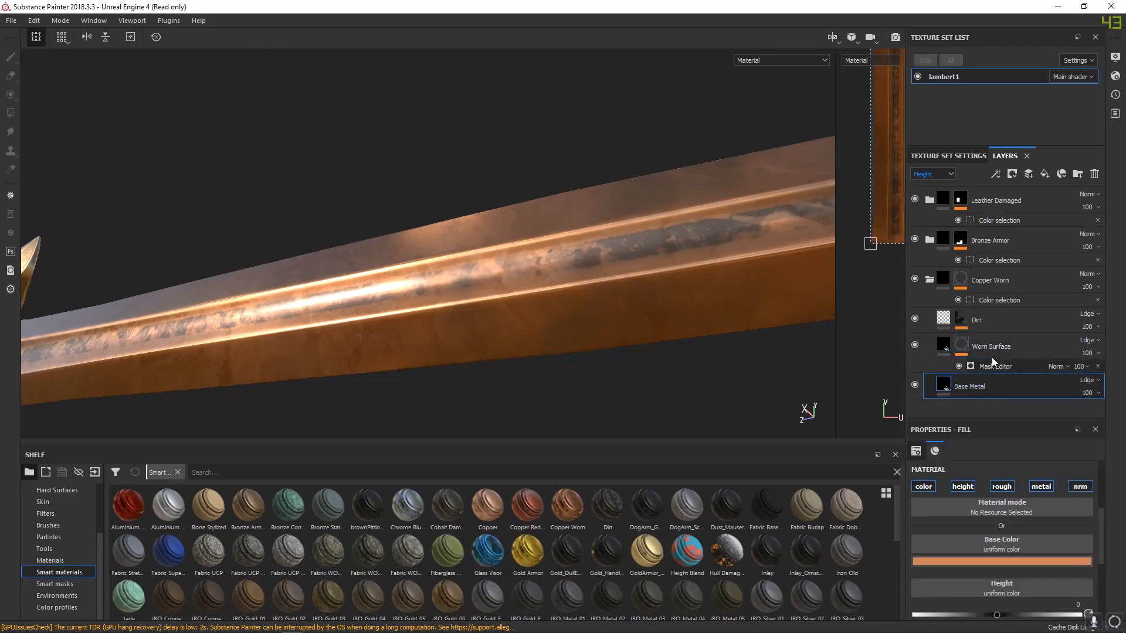
{"action": "left_click", "coordinate": [963, 343]}
{"action": "right_click", "coordinate": [963, 342]}
{"action": "left_click", "coordinate": [991, 350]}
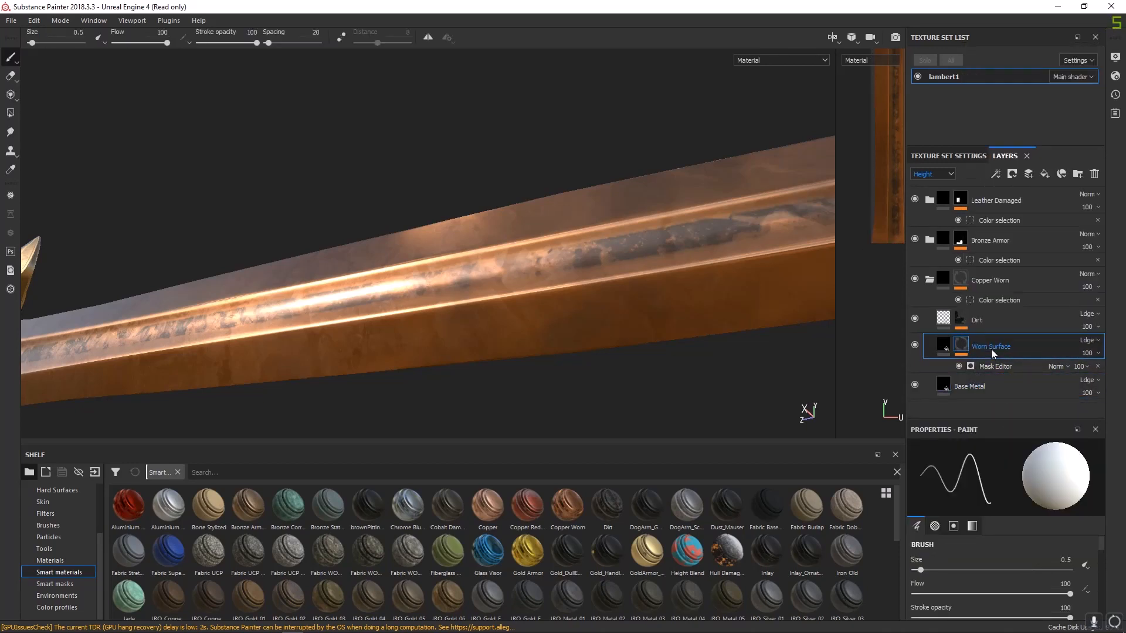
{"action": "left_click", "coordinate": [961, 319]}
{"action": "left_click", "coordinate": [976, 365]}
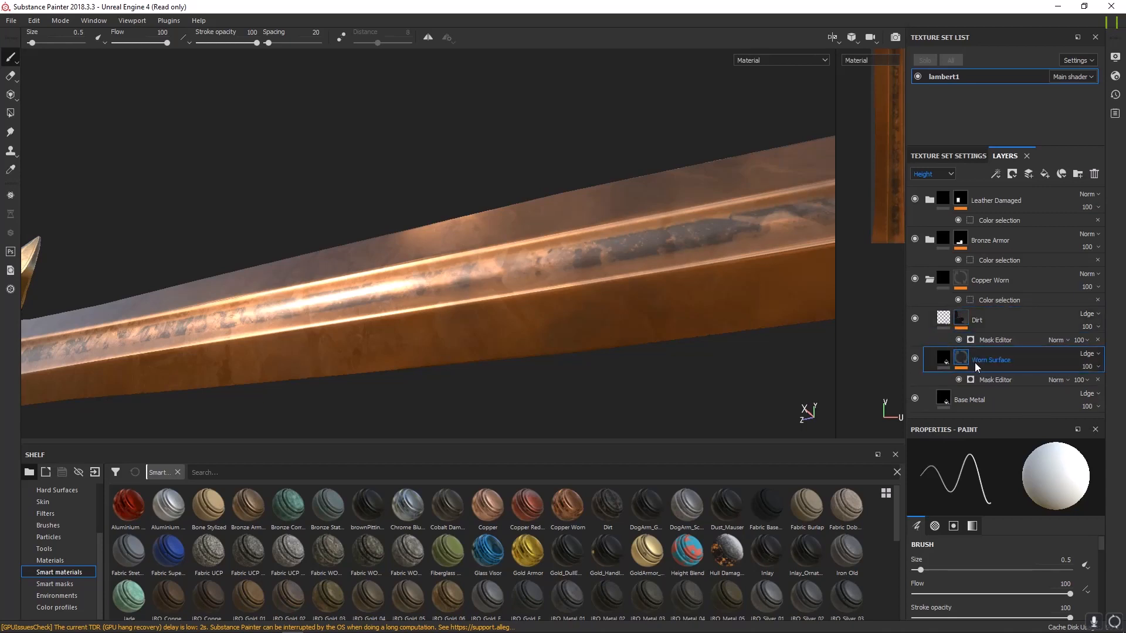
{"action": "left_click", "coordinate": [971, 280]}
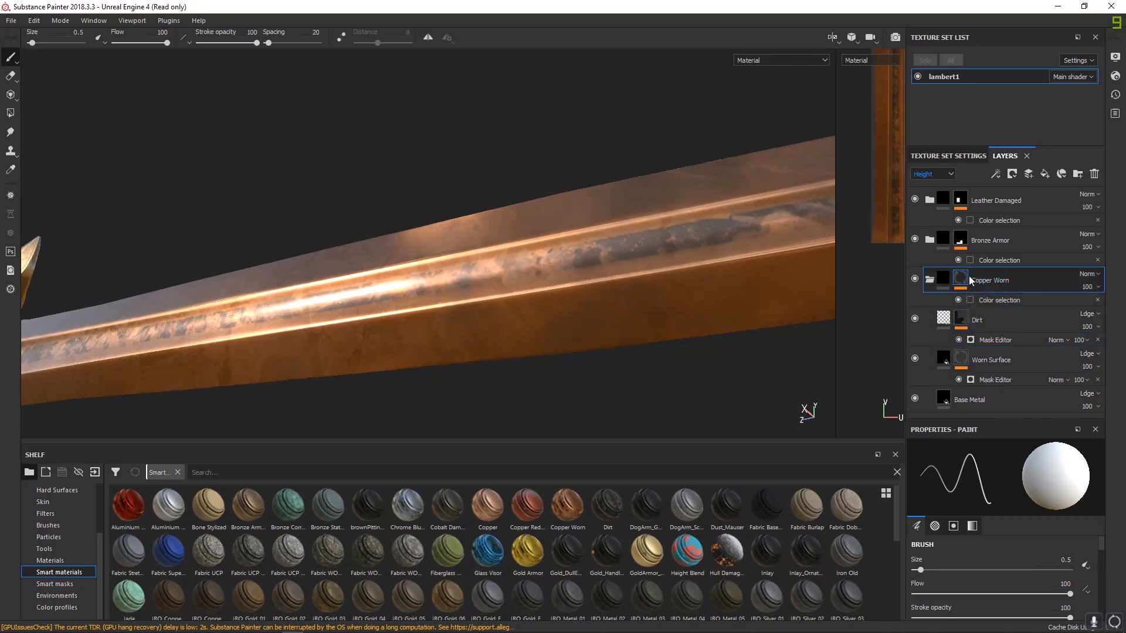
{"action": "left_click", "coordinate": [967, 323]}
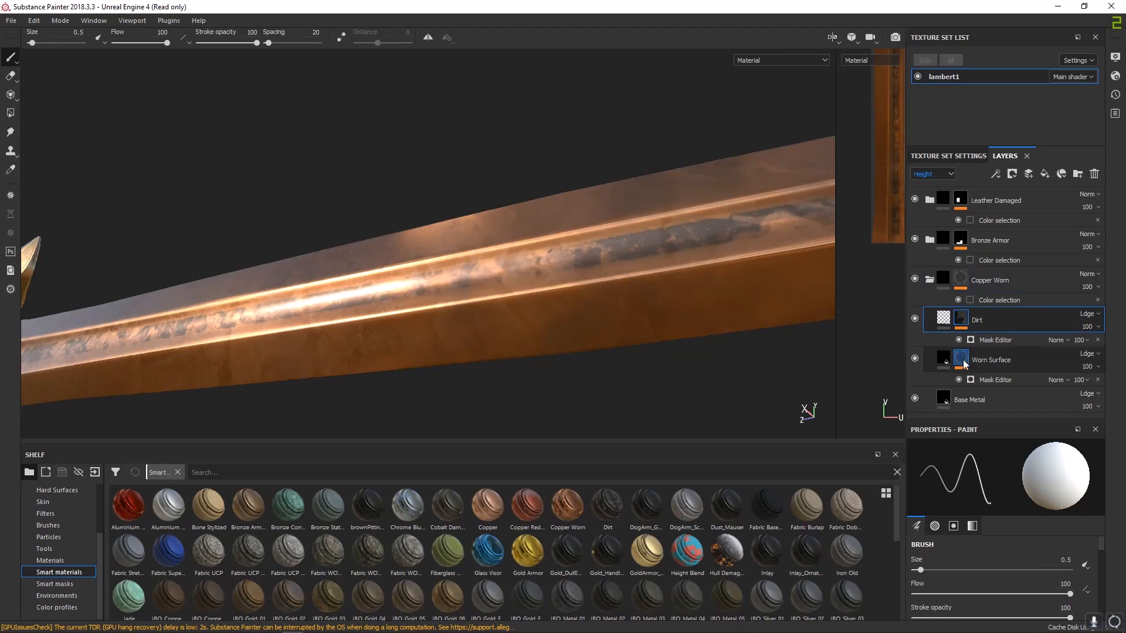
- Examine the parameters and image inputs of the Mask Editor generator on the Worn Surface mask
{"action": "left_click", "coordinate": [962, 361]}
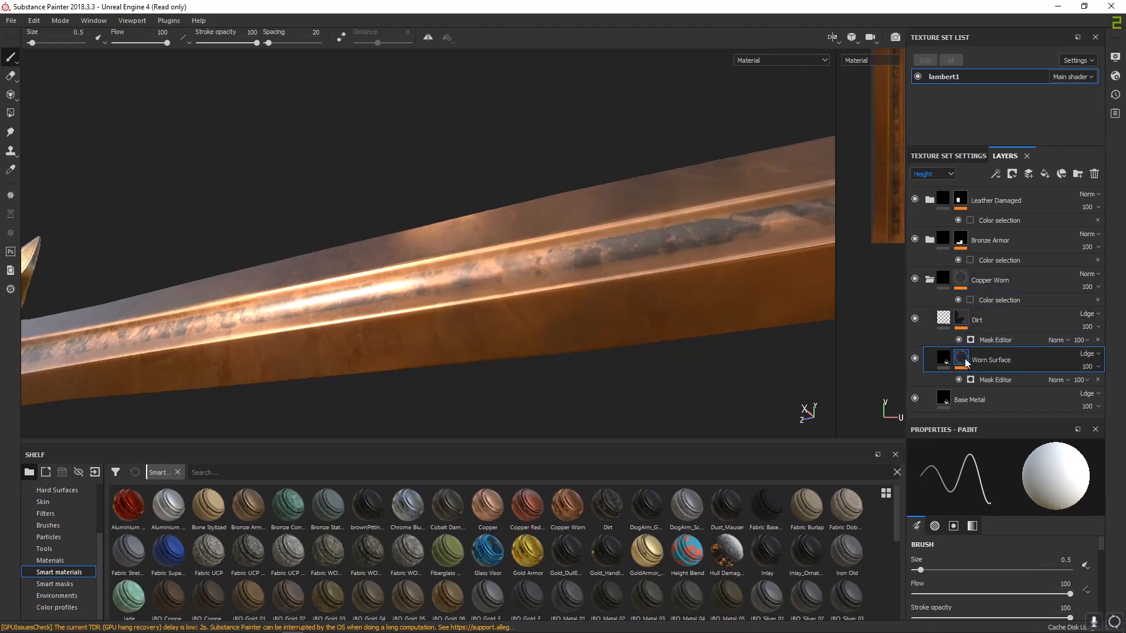
{"action": "left_click", "coordinate": [995, 380]}
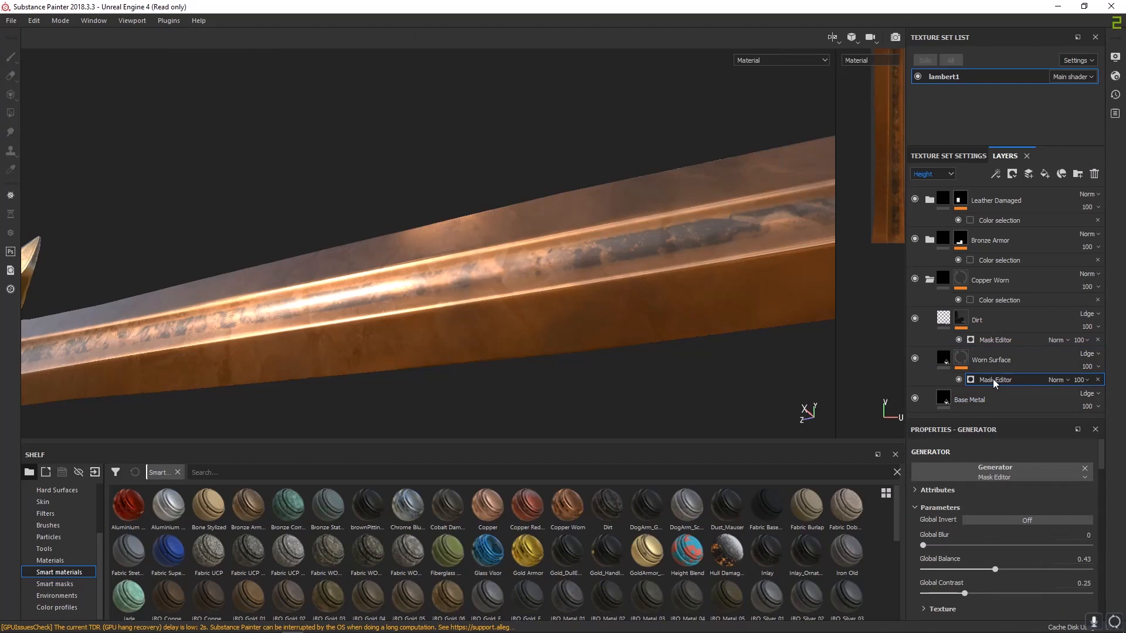
{"action": "left_click_drag", "start_coordinate": [1000, 419], "coordinate": [977, 320]}
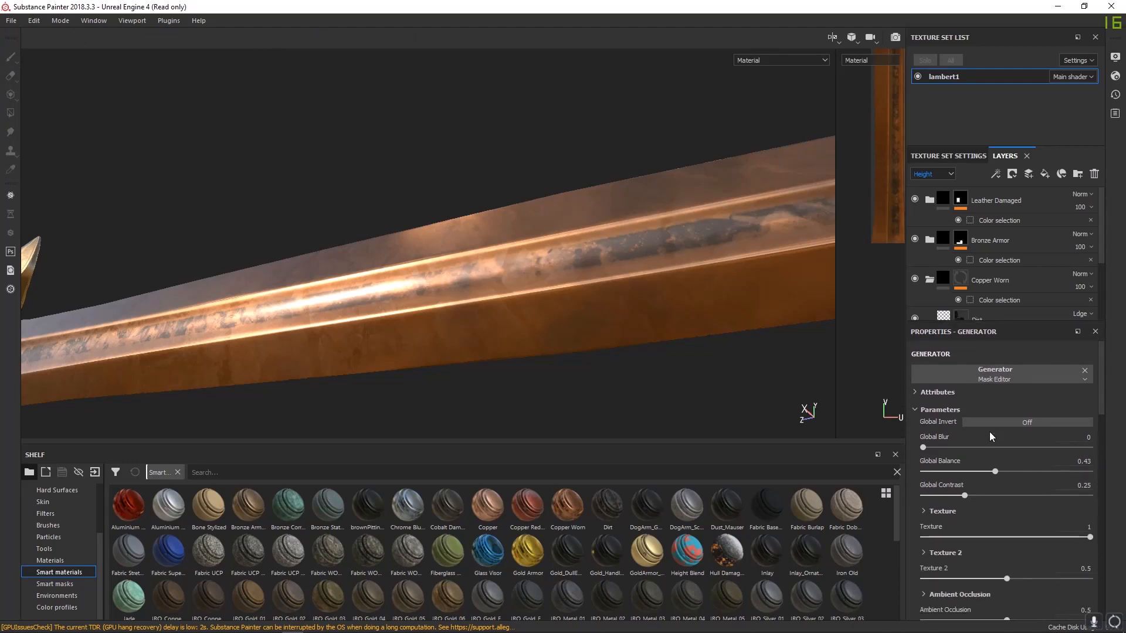
{"action": "scroll", "coordinate": [990, 432], "scroll_direction": "down", "scroll_amount": 10}
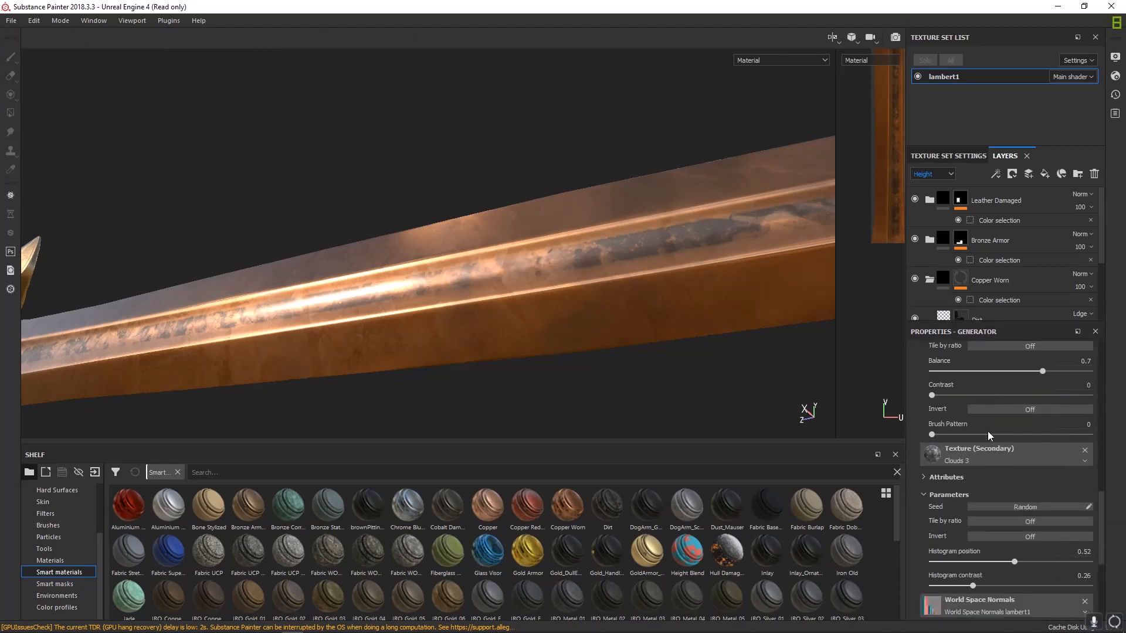
{"action": "scroll", "coordinate": [987, 431], "scroll_direction": "down", "scroll_amount": 5}
{"action": "scroll", "coordinate": [988, 431], "scroll_direction": "up", "scroll_amount": 10}
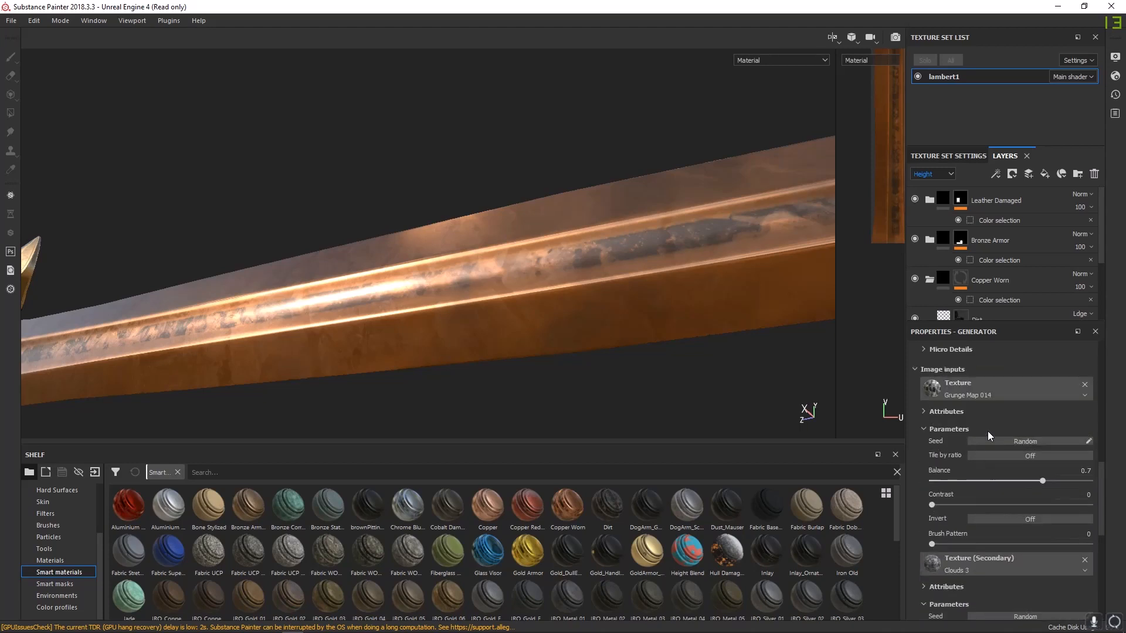
{"action": "scroll", "coordinate": [988, 431], "scroll_direction": "up", "scroll_amount": 2}
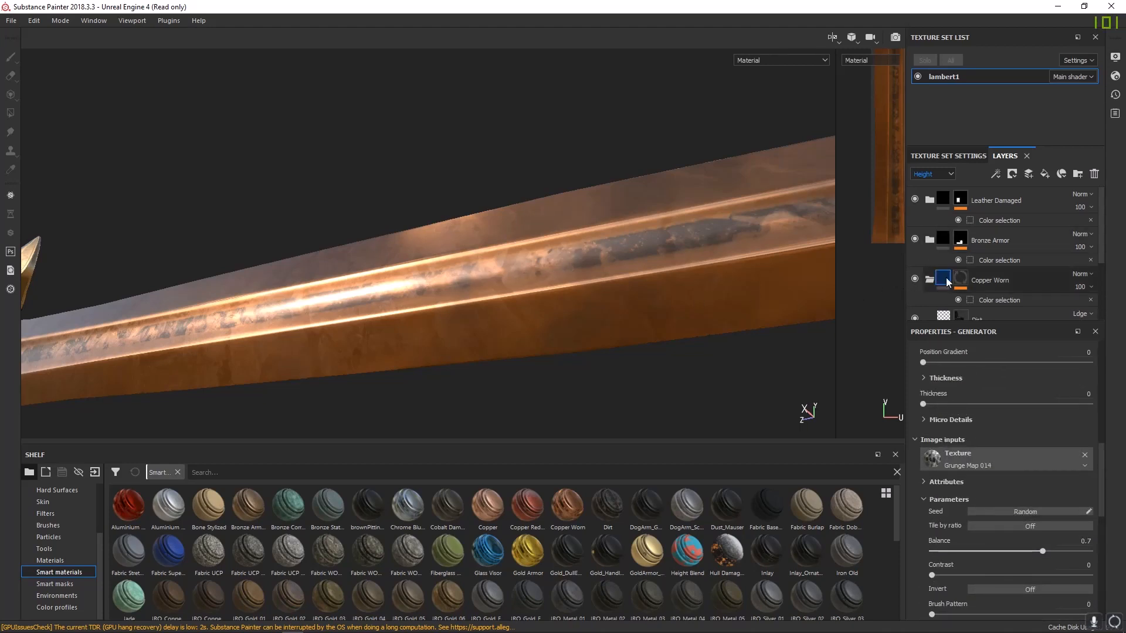
- Isolate the Worn Surface mask in black and white on the model and view the blade horizontally
{"action": "scroll", "coordinate": [949, 281], "scroll_direction": "down", "scroll_amount": 3}
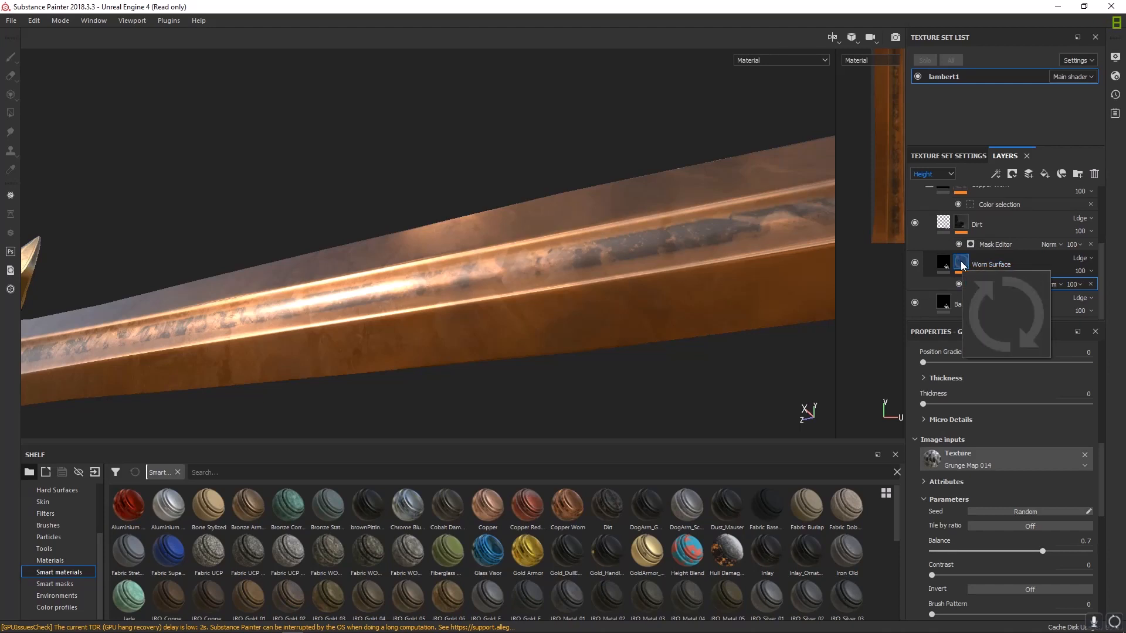
{"action": "left_click", "coordinate": [962, 266], "text": "alt"}
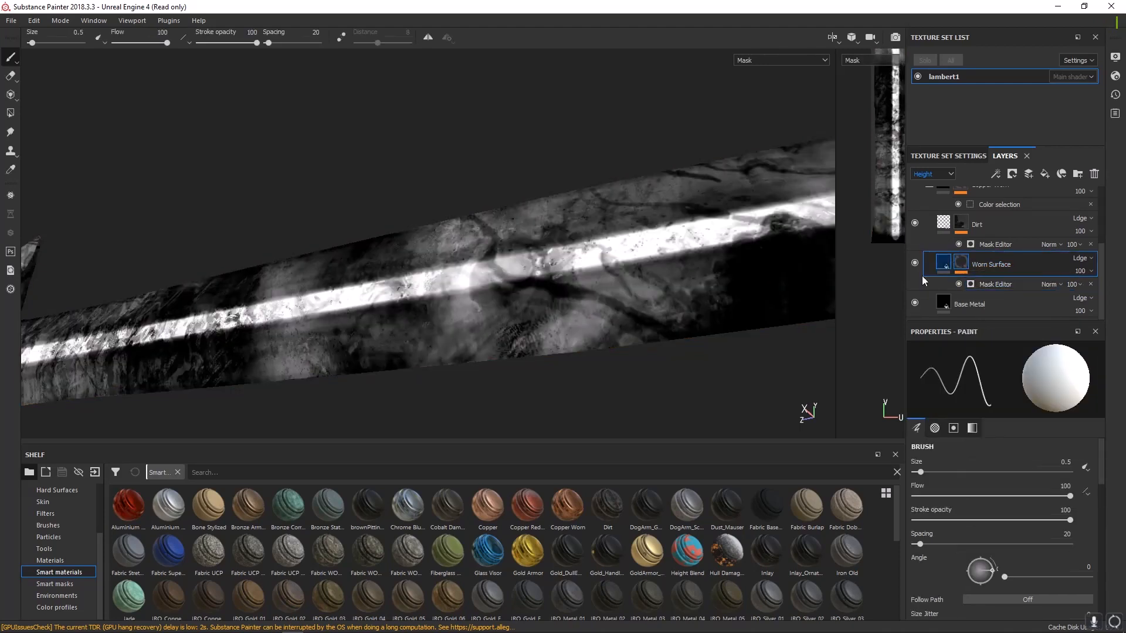
{"action": "right_click_drag", "start_coordinate": [457, 297], "coordinate": [464, 333], "text": "alt"}
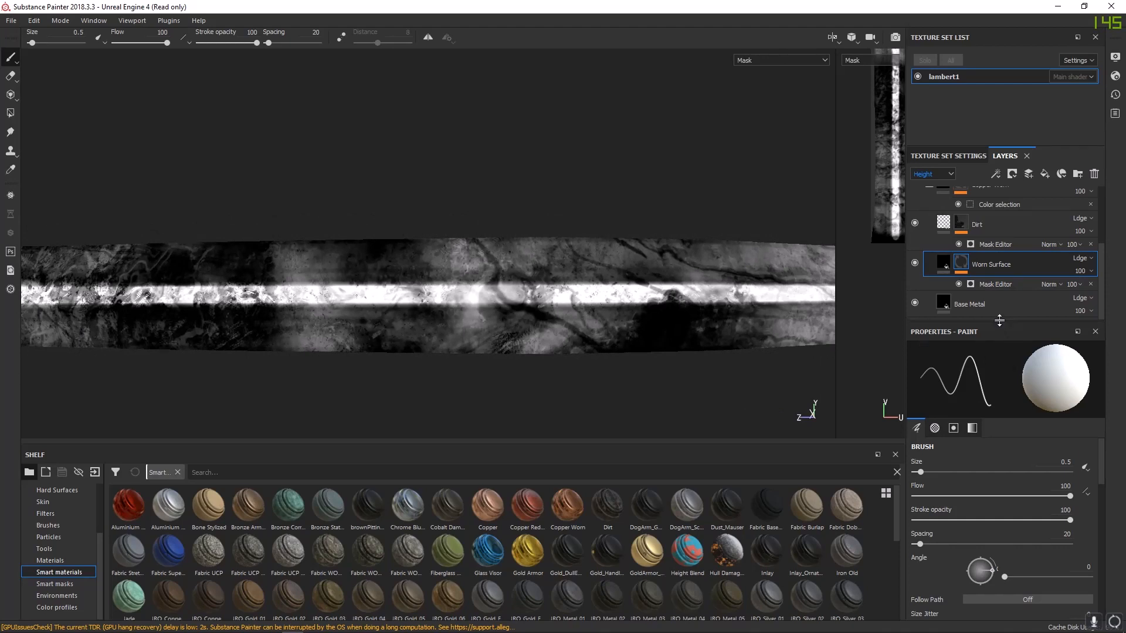
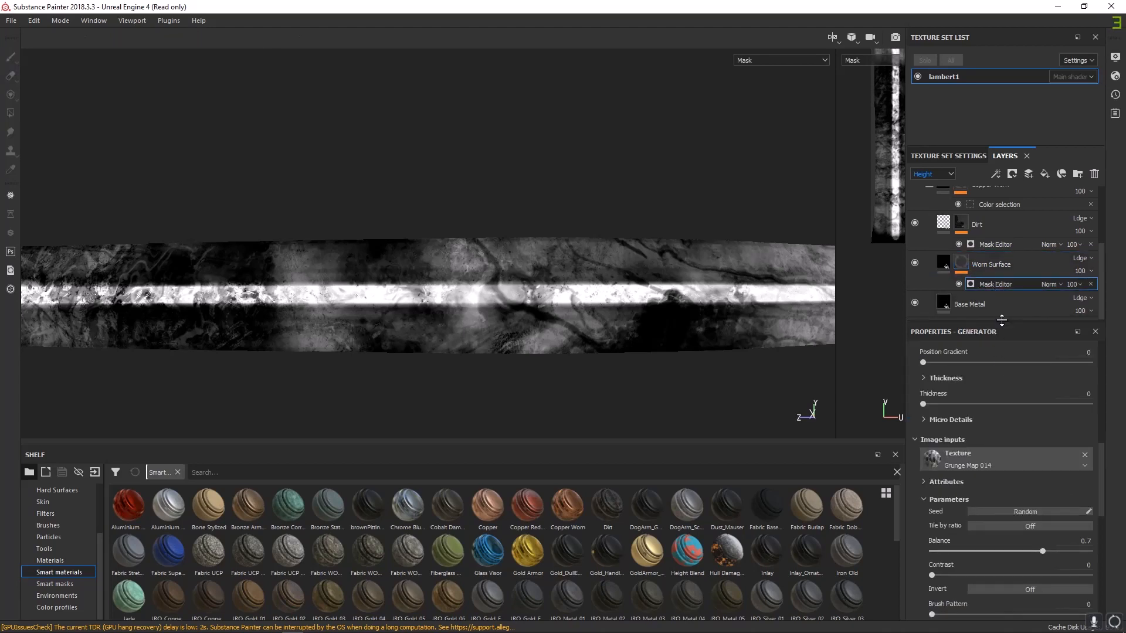
- Test Global Invert, Global Blur and Global Balance on the Worn Surface Mask Editor, returning them to Off, 0 and 0.43
{"action": "scroll", "coordinate": [1004, 410], "scroll_direction": "down", "scroll_amount": 5}
{"action": "scroll", "coordinate": [1007, 443], "scroll_direction": "up", "scroll_amount": 8}
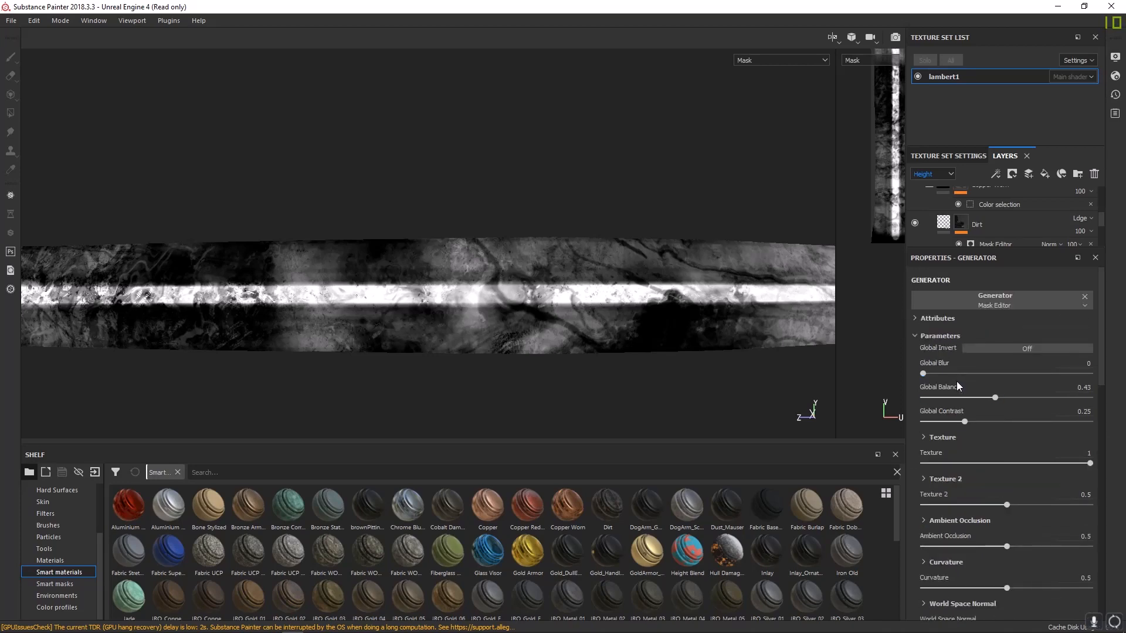
{"action": "left_click", "coordinate": [1003, 347]}
{"action": "left_click", "coordinate": [1004, 347]}
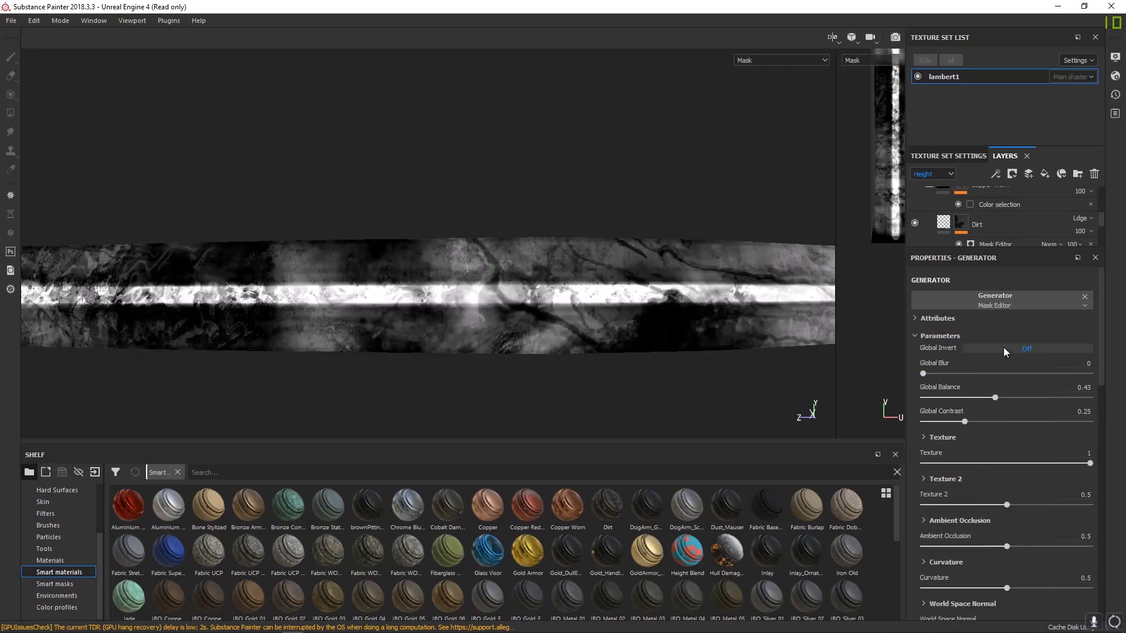
{"action": "left_click_drag", "start_coordinate": [926, 372], "coordinate": [899, 368]}
{"action": "left_click_drag", "start_coordinate": [996, 398], "coordinate": [954, 422]}
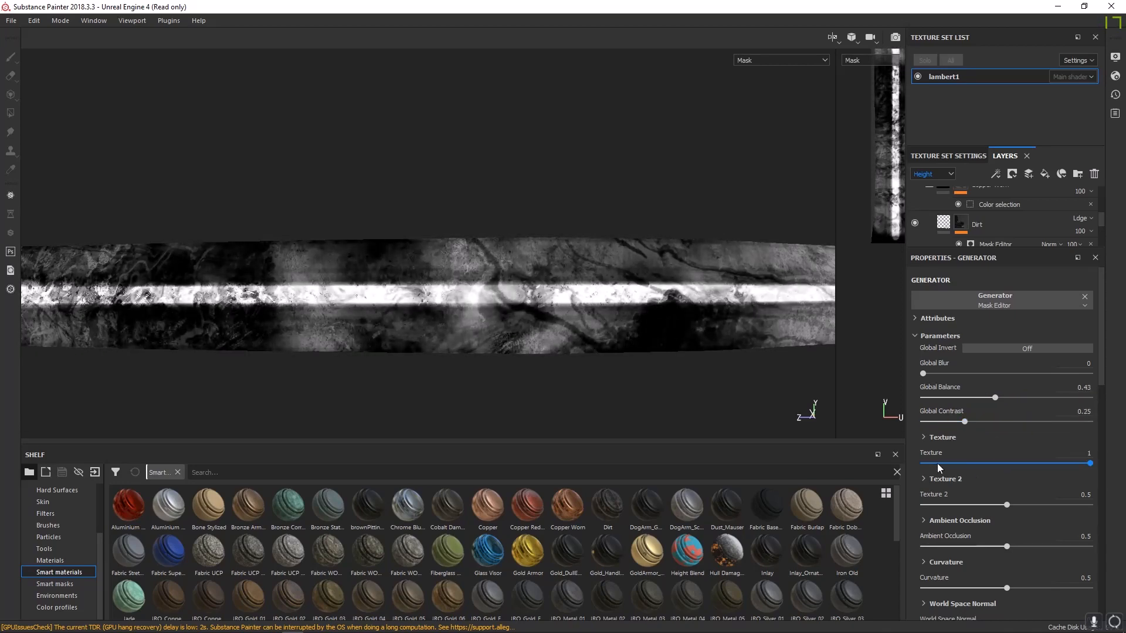
- Compare the generator's texture parameters with its image inputs and test the Texture amount, returning it to 1
{"action": "scroll", "coordinate": [939, 457], "scroll_direction": "down", "scroll_amount": 3}
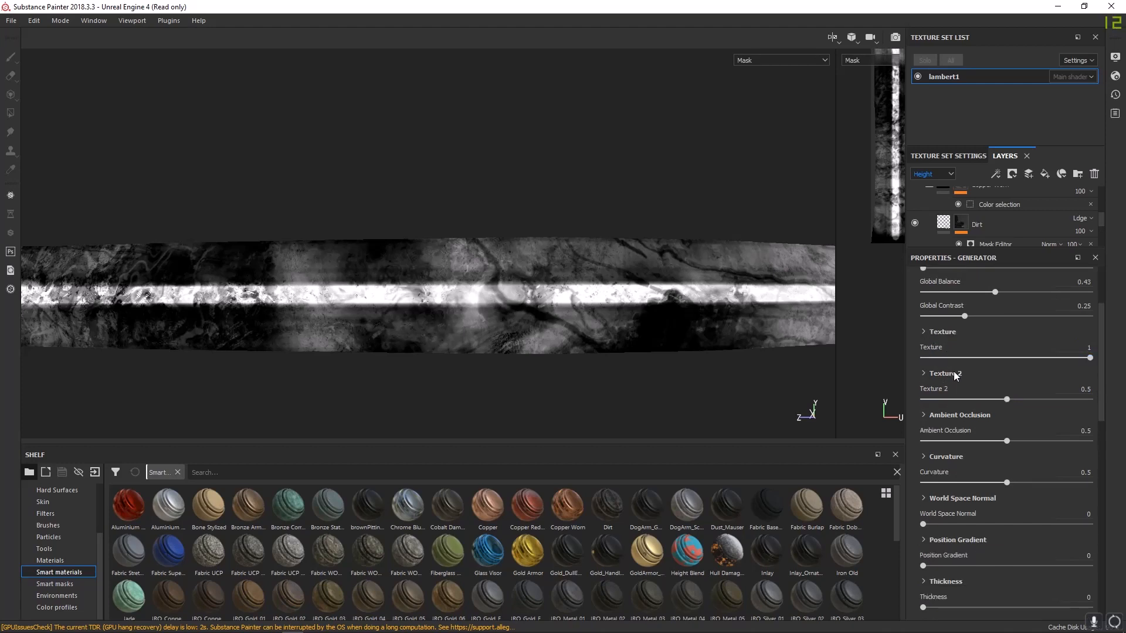
{"action": "scroll", "coordinate": [961, 409], "scroll_direction": "down", "scroll_amount": 10}
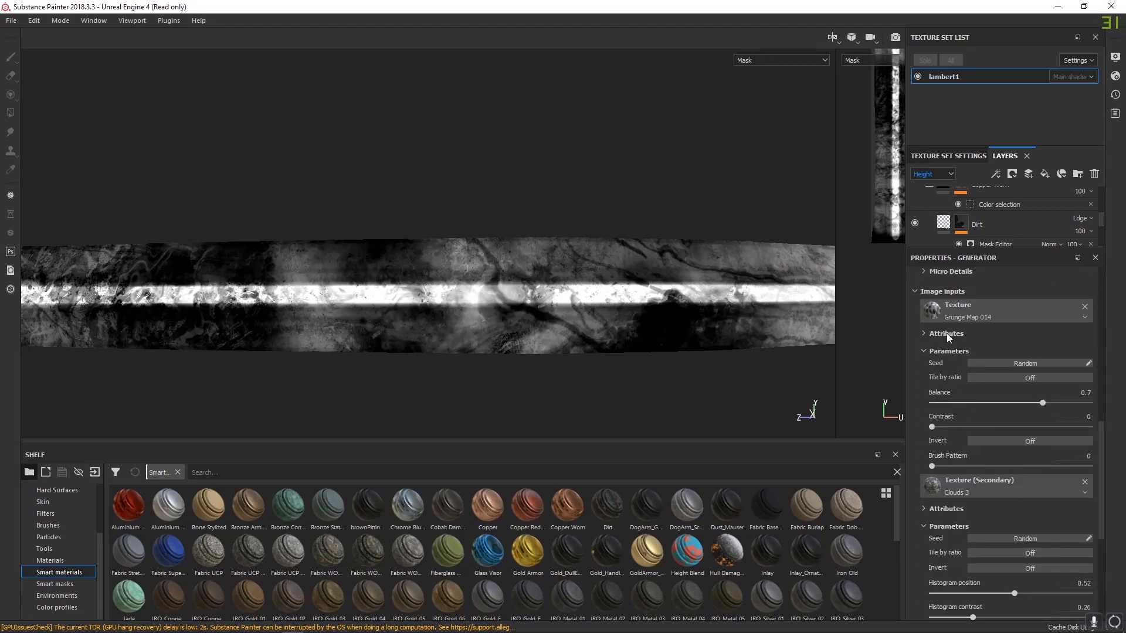
{"action": "scroll", "coordinate": [959, 486], "scroll_direction": "up", "scroll_amount": 11}
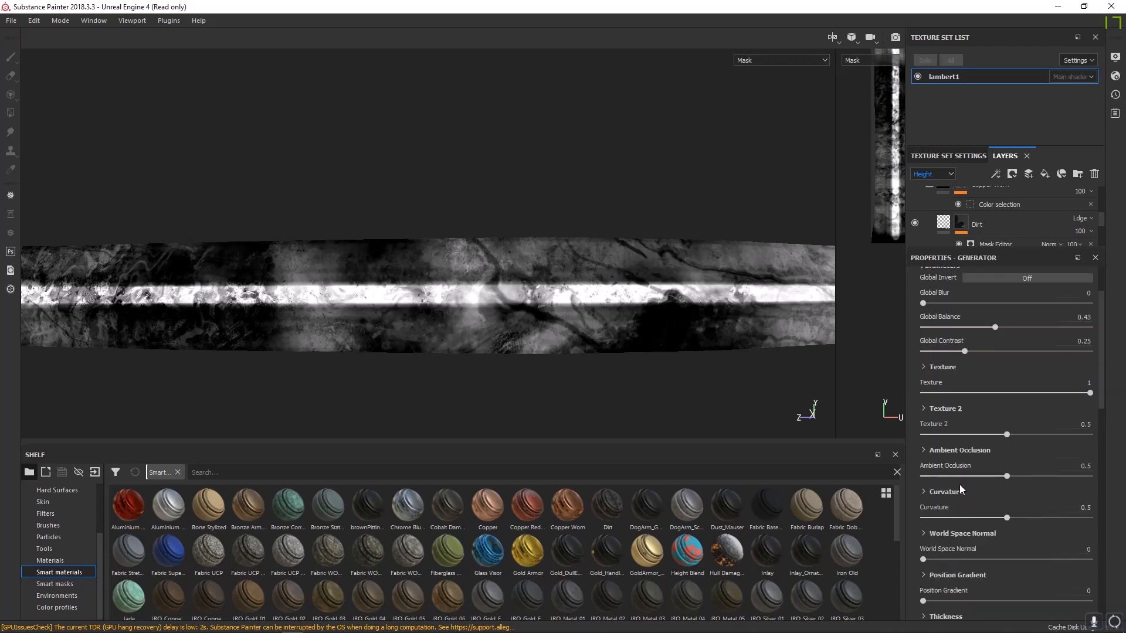
{"action": "scroll", "coordinate": [960, 469], "scroll_direction": "down", "scroll_amount": 10}
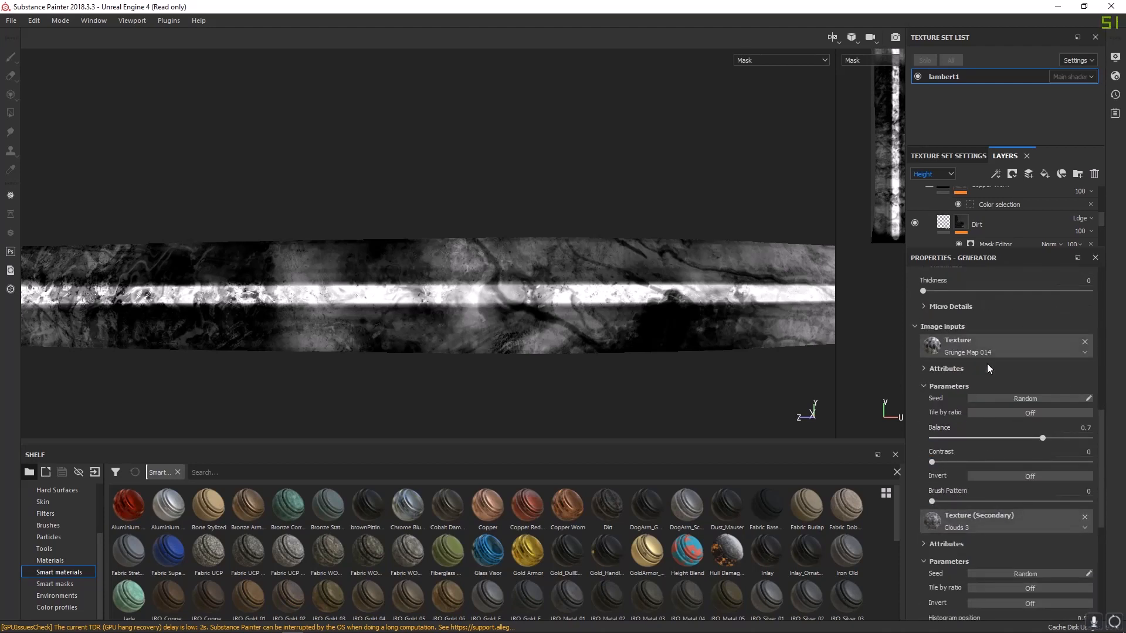
{"action": "scroll", "coordinate": [990, 389], "scroll_direction": "up", "scroll_amount": 10}
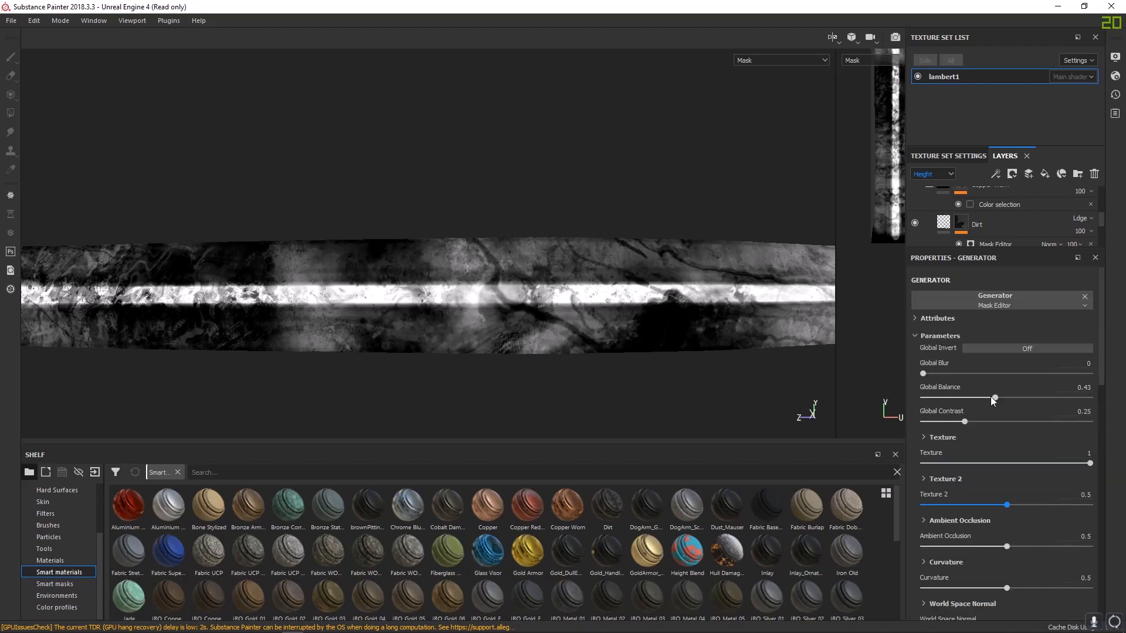
{"action": "left_click_drag", "start_coordinate": [1053, 390], "coordinate": [1096, 396]}
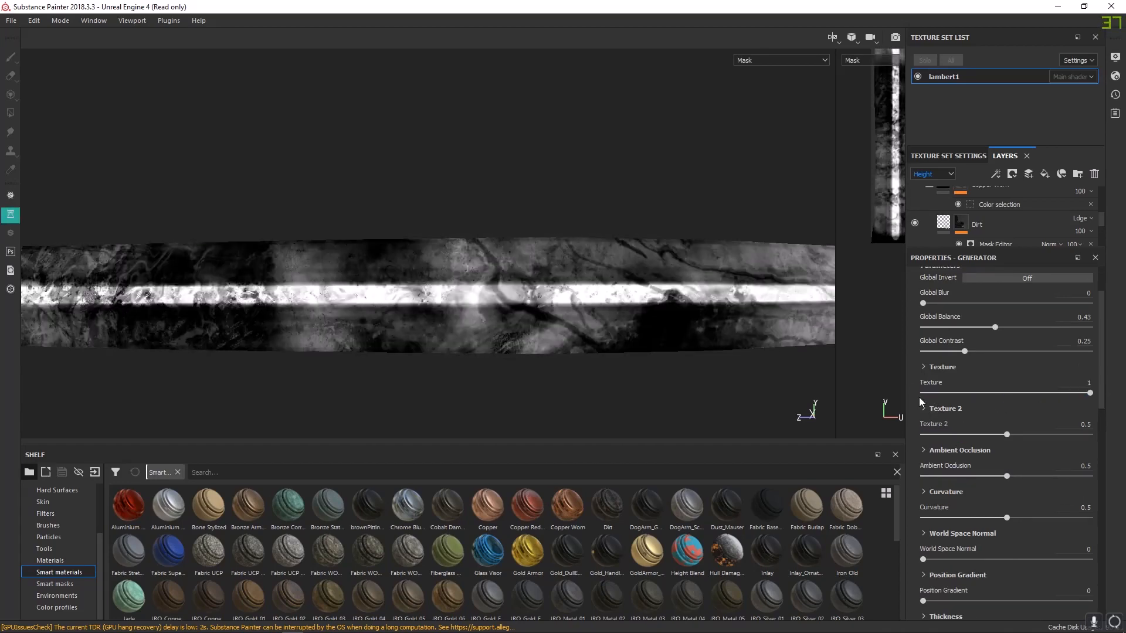
- Examine the detailed Texture and Ambient Occlusion settings of the Worn Surface Mask Editor generator
{"action": "left_click", "coordinate": [924, 367]}
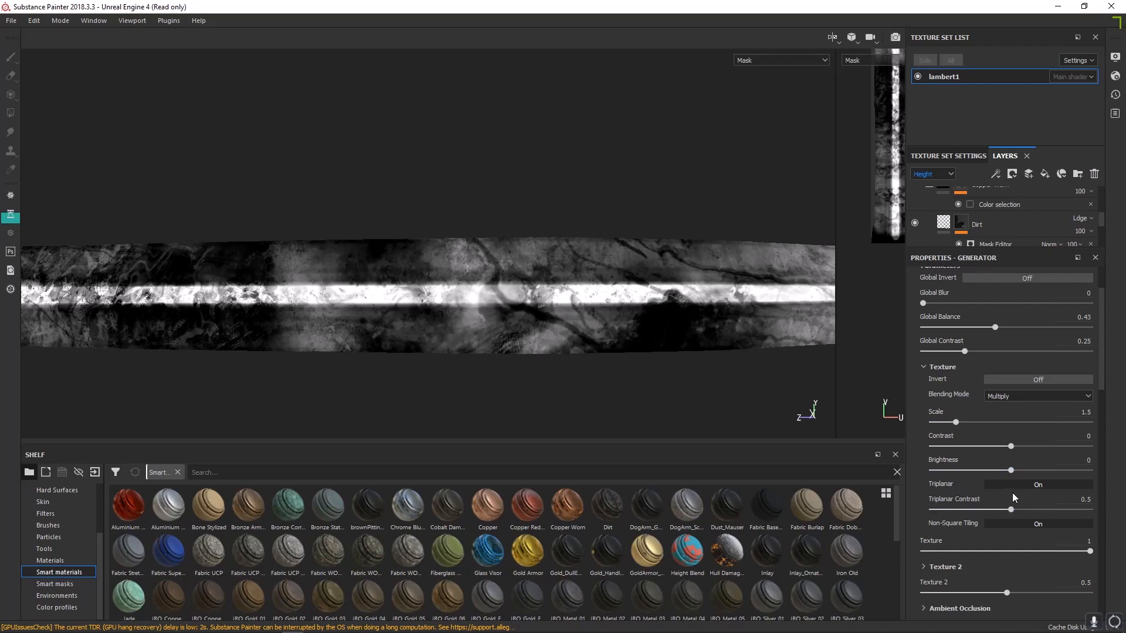
{"action": "scroll", "coordinate": [972, 523], "scroll_direction": "down", "scroll_amount": 5}
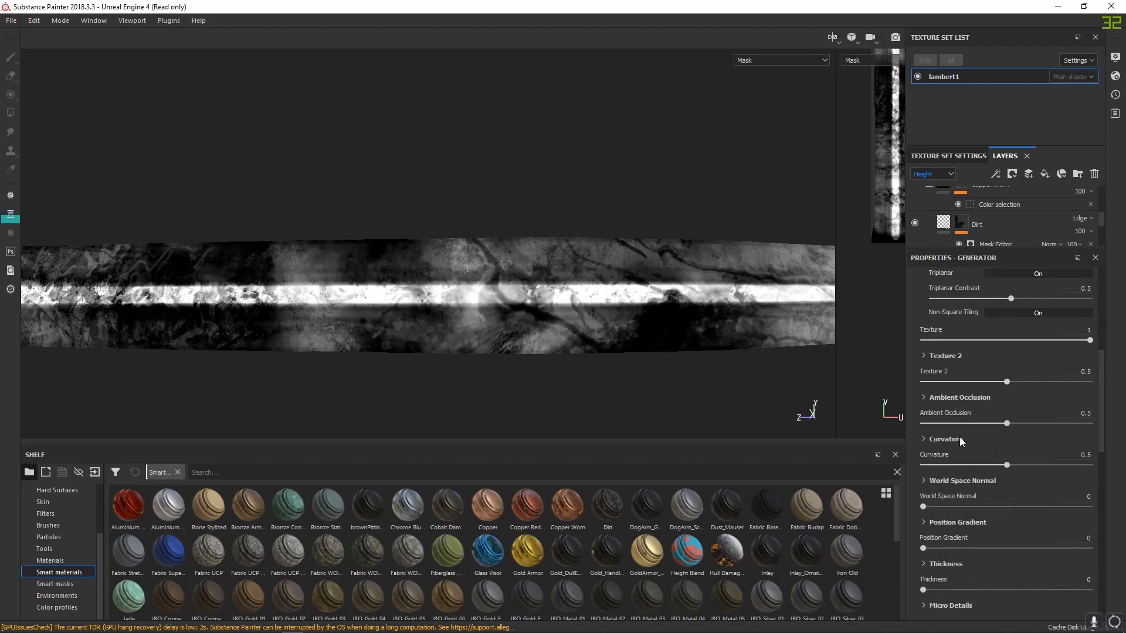
{"action": "scroll", "coordinate": [981, 428], "scroll_direction": "down", "scroll_amount": 1}
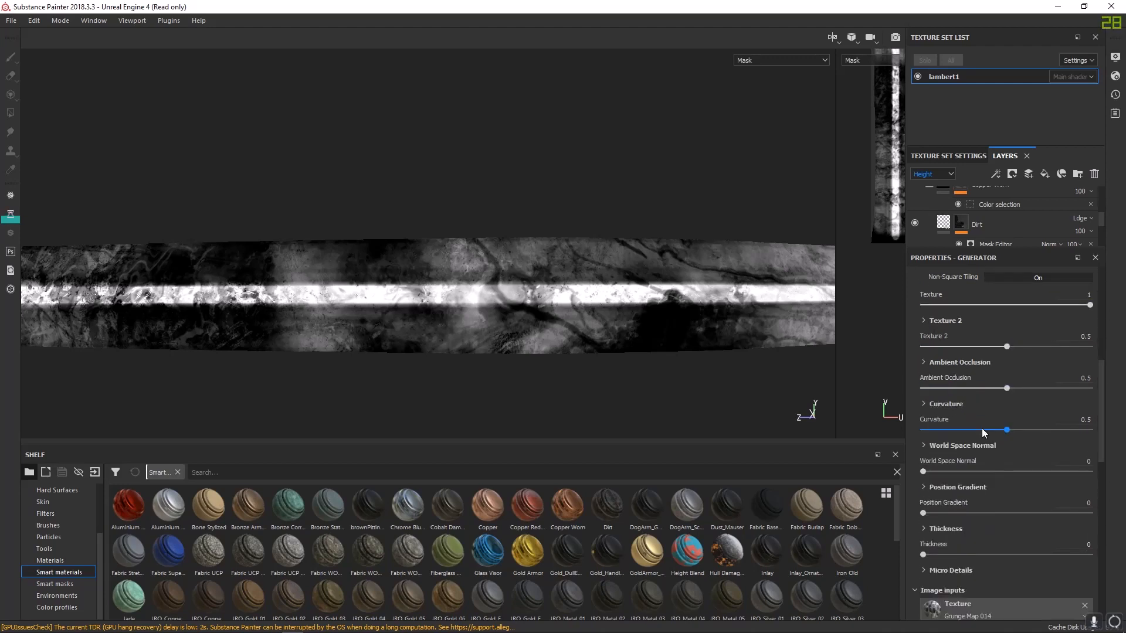
{"action": "left_click", "coordinate": [924, 363]}
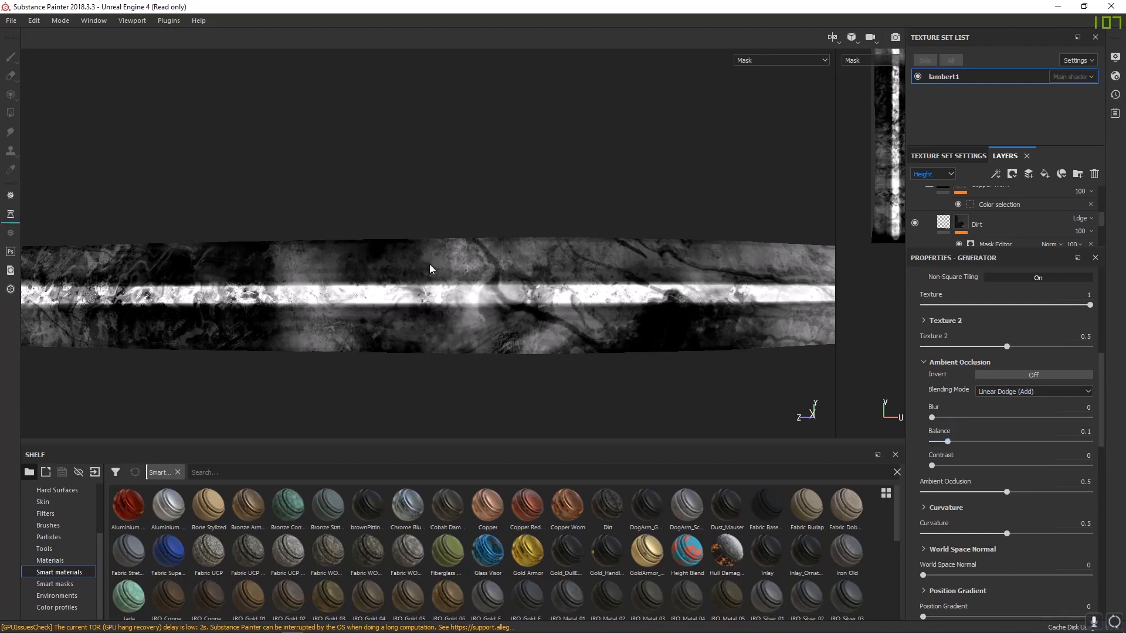
{"action": "left_click", "coordinate": [924, 362]}
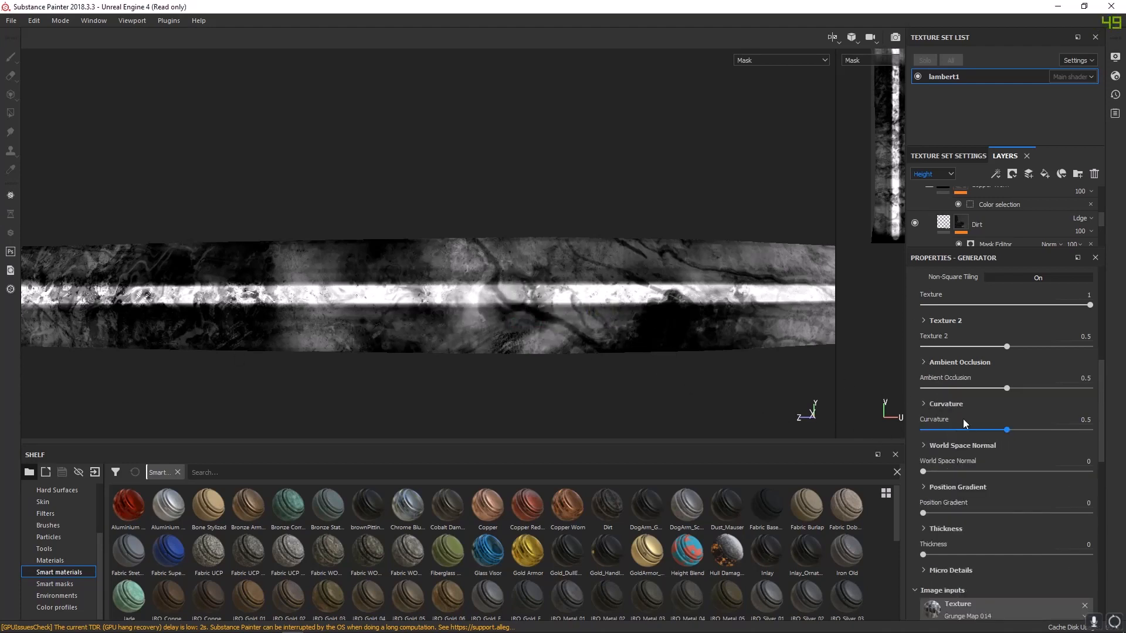
- Test the World Space Normal amount in the Worn Surface mask generator and return it to 0
{"action": "scroll", "coordinate": [961, 416], "scroll_direction": "down", "scroll_amount": 3}
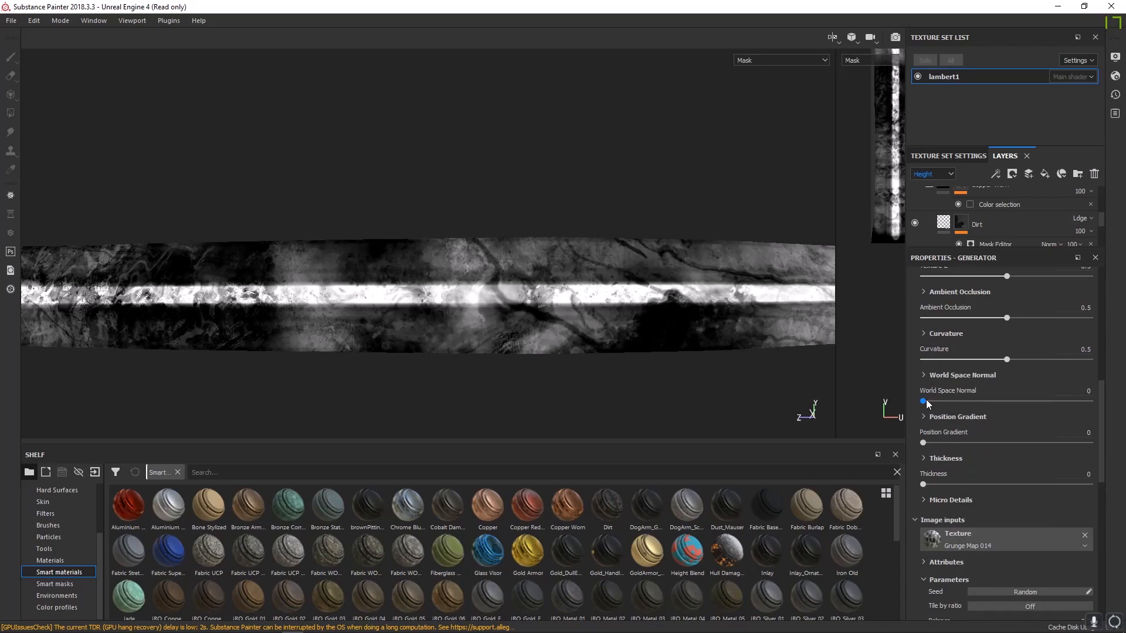
{"action": "mouse_move", "coordinate": [924, 402]}
{"action": "left_mouse_down"}
{"action": "mouse_move", "coordinate": [1056, 403]}
{"action": "mouse_move", "coordinate": [914, 394]}
{"action": "left_mouse_up"}
{"action": "scroll", "coordinate": [1000, 401], "scroll_direction": "down", "scroll_amount": 3}
{"action": "scroll", "coordinate": [962, 375], "scroll_direction": "down", "scroll_amount": 2}
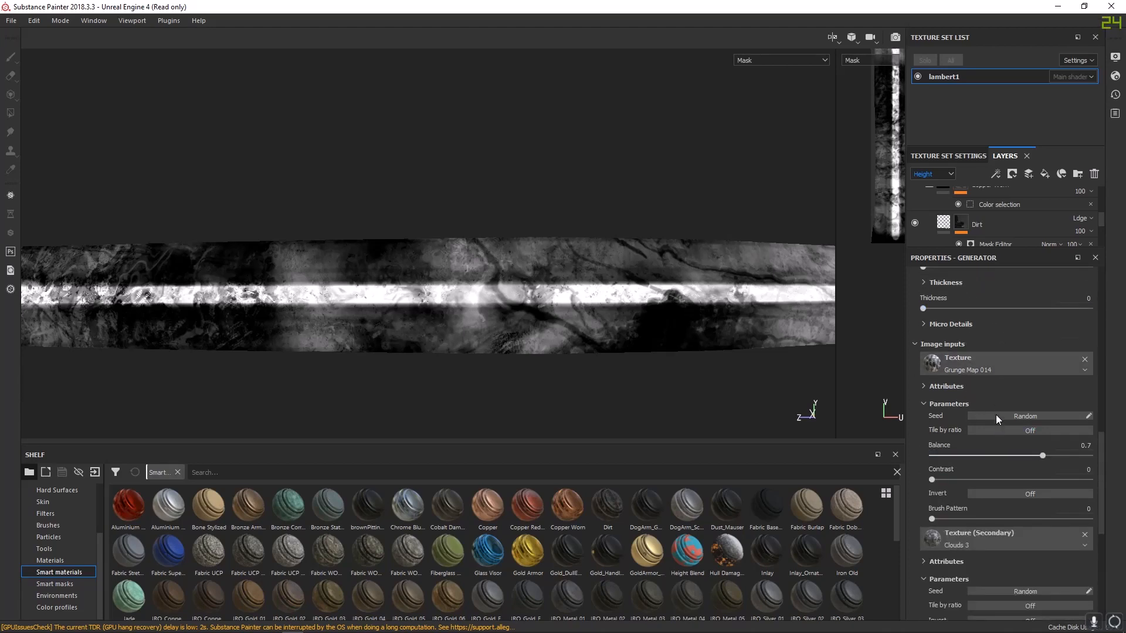
{"action": "scroll", "coordinate": [915, 342], "scroll_direction": "up", "scroll_amount": 7}
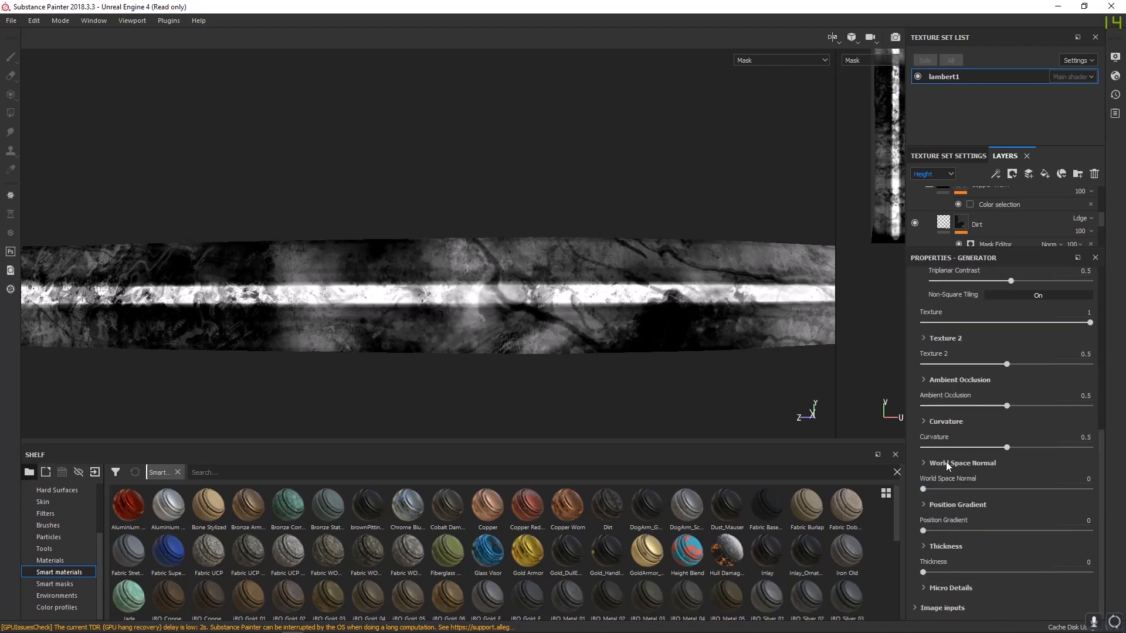
- Remove Grunge Map 014 from the Texture image input of the Worn Surface mask generator
{"action": "left_click", "coordinate": [917, 608]}
{"action": "scroll", "coordinate": [955, 551], "scroll_direction": "down", "scroll_amount": 8}
{"action": "scroll", "coordinate": [968, 516], "scroll_direction": "up", "scroll_amount": 1}
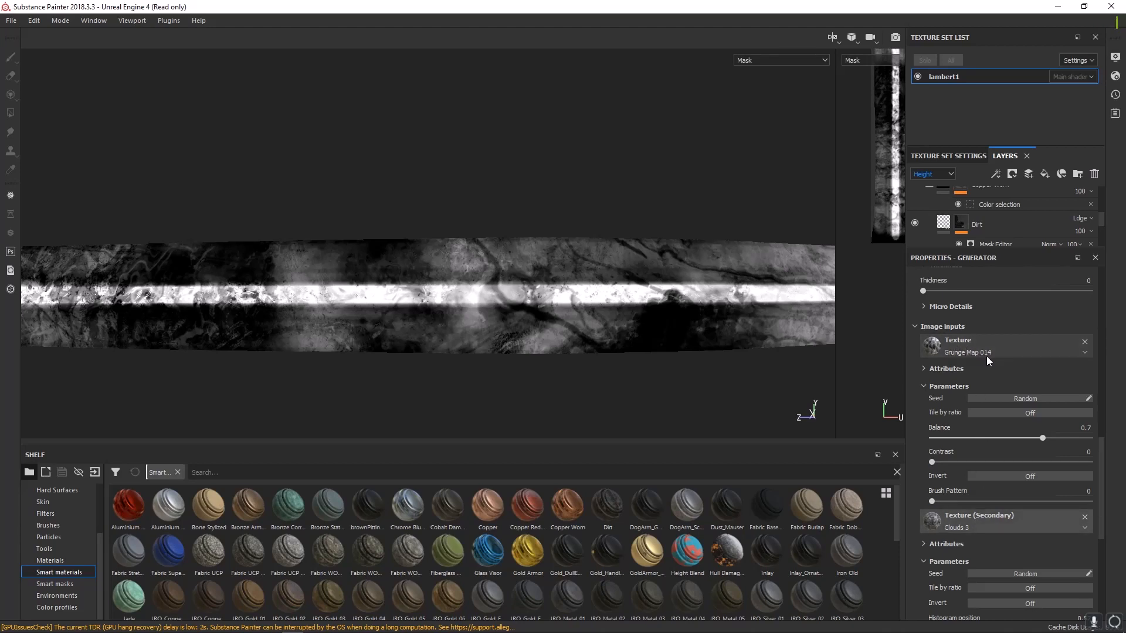
{"action": "left_click", "coordinate": [1085, 342]}
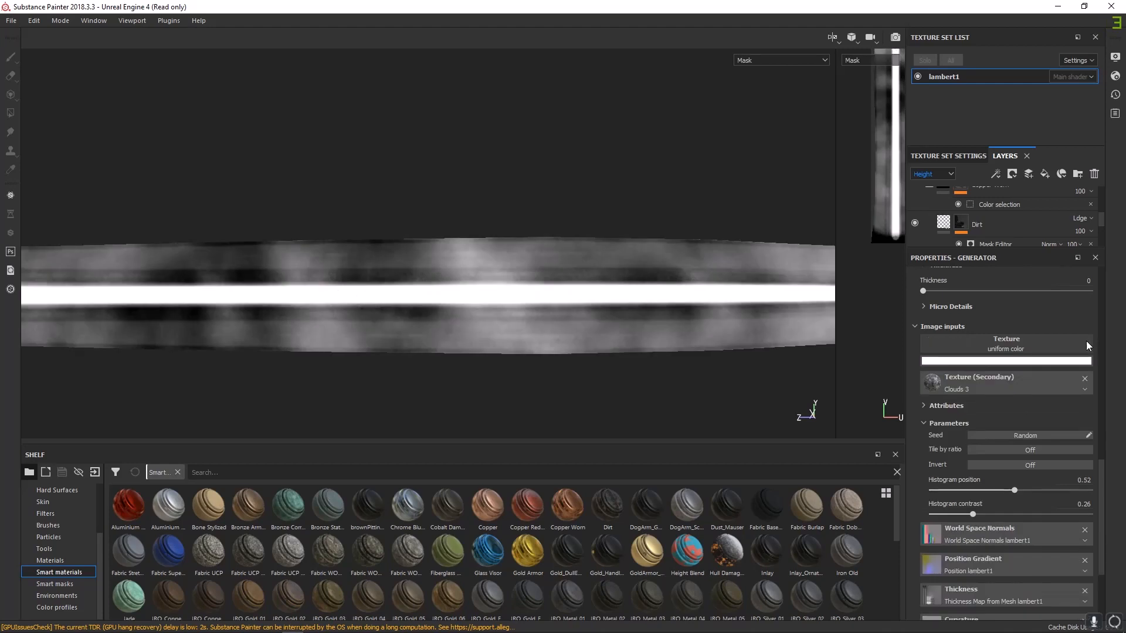
- Search the resources for "grunge" and assign Grunge Rust Fine as the generator's Texture image input
{"action": "left_click", "coordinate": [987, 343]}
{"action": "left_click_drag", "start_coordinate": [1027, 369], "coordinate": [970, 363]}
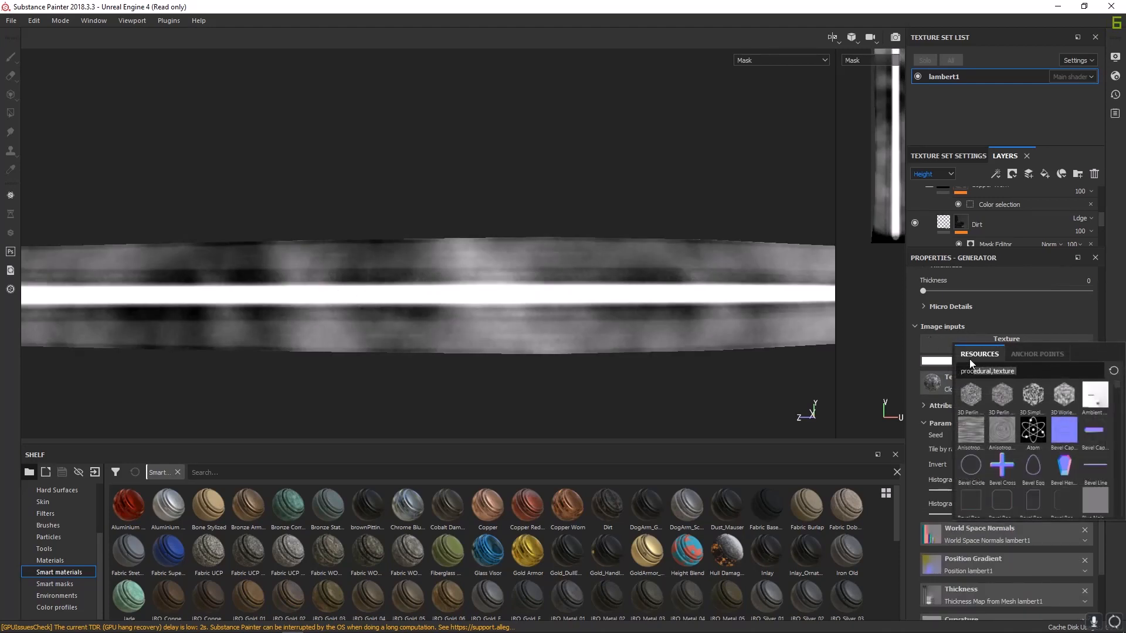
{"action": "type", "text": "grunge"}
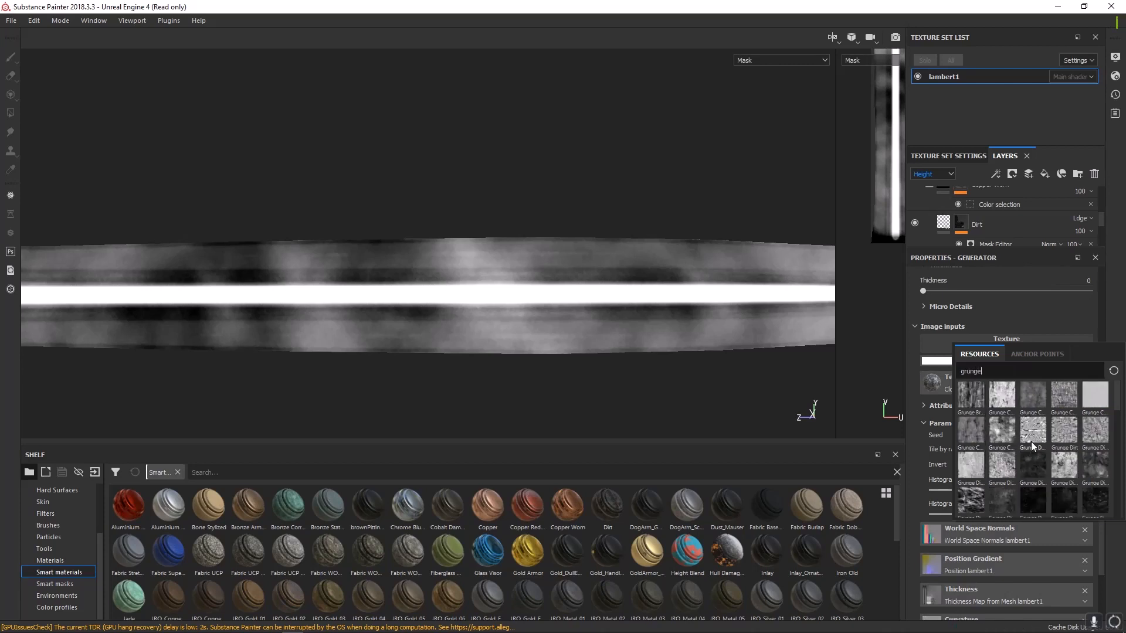
{"action": "scroll", "coordinate": [1031, 442], "scroll_direction": "down", "scroll_amount": 5}
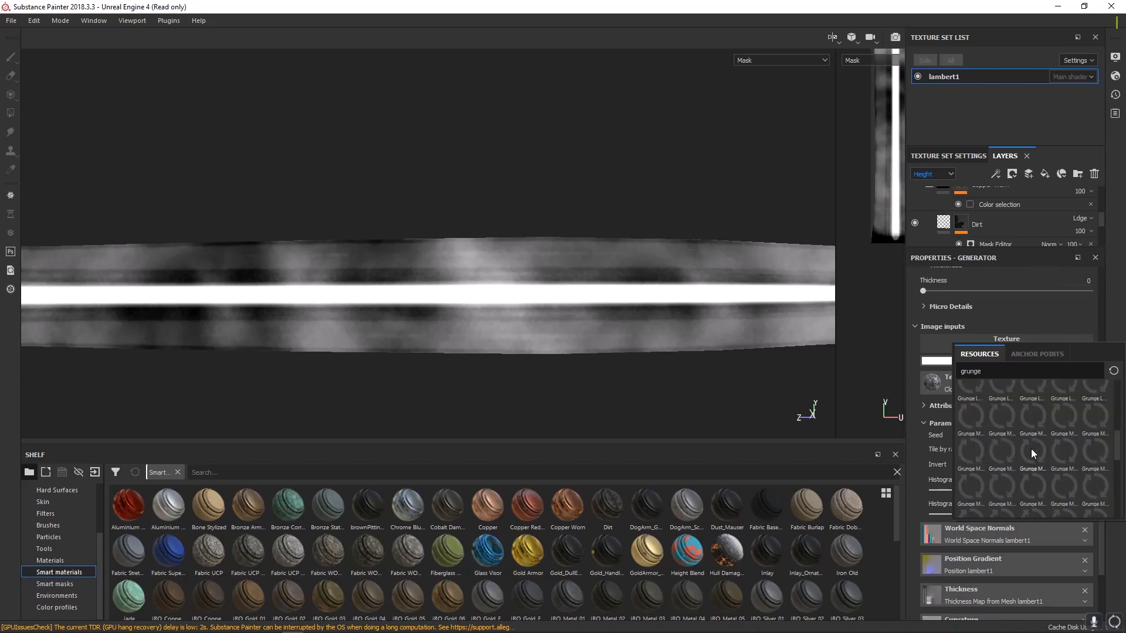
{"action": "scroll", "coordinate": [1032, 452], "scroll_direction": "down", "scroll_amount": 5}
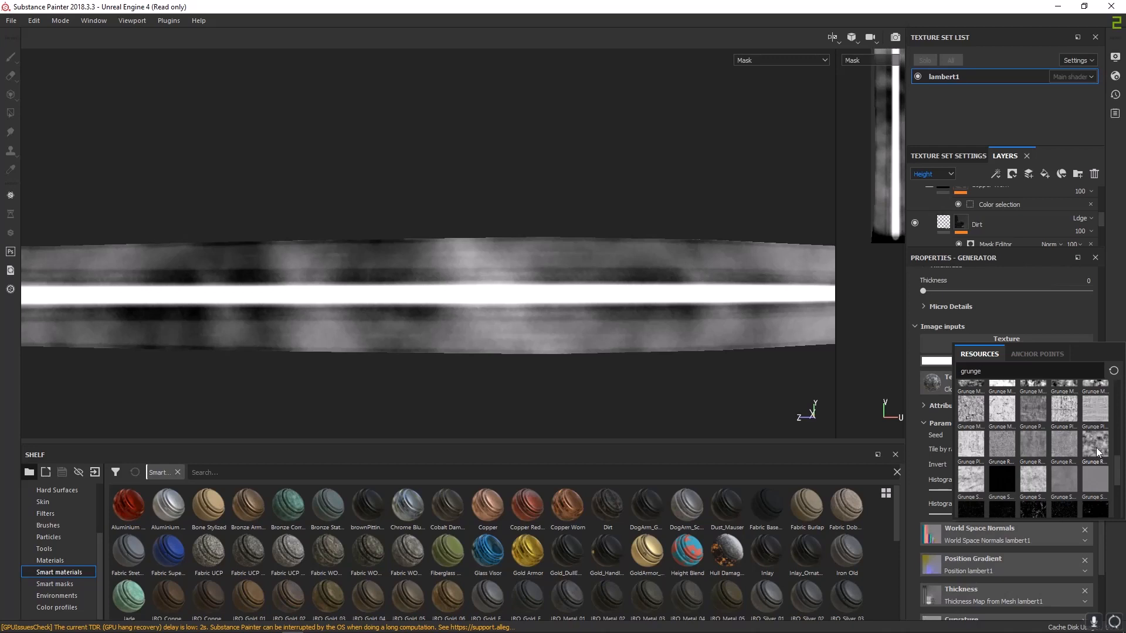
{"action": "mouse_move", "coordinate": [1098, 449]}
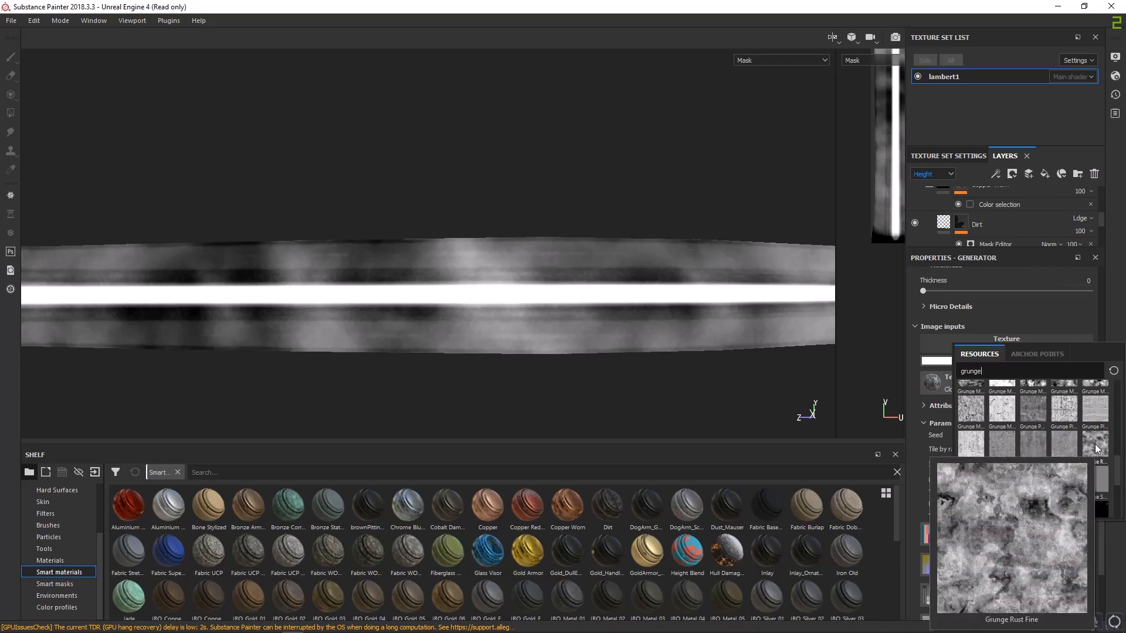
{"action": "left_click", "coordinate": [1096, 447]}
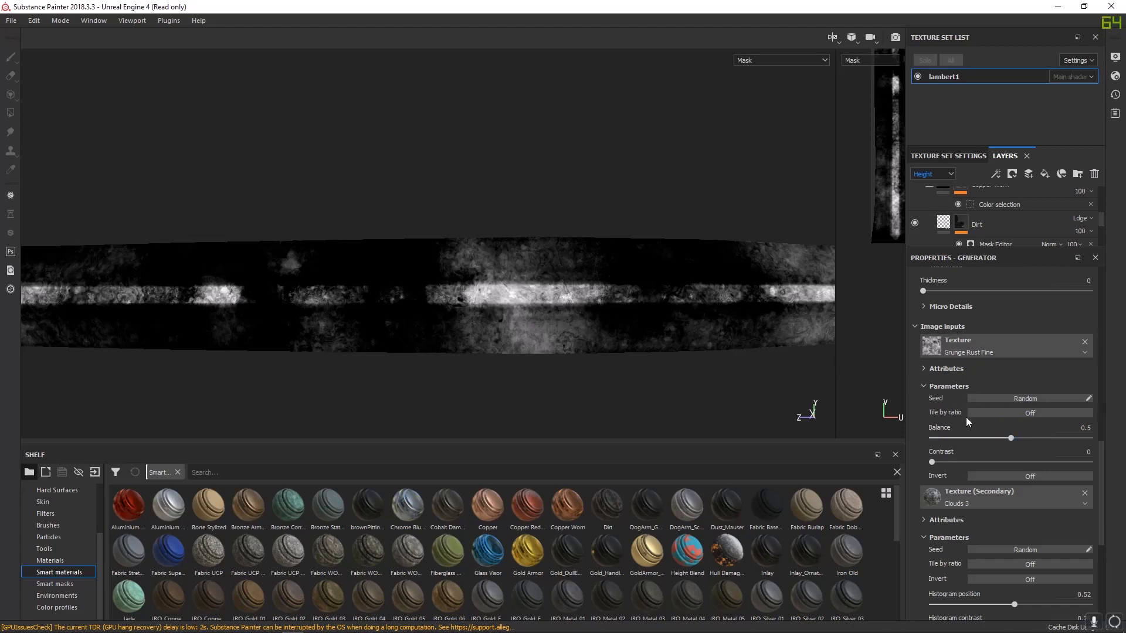
- Raise the Texture scale of the Worn Surface mask generator to 6.87 and check the mask across the whole sword
{"action": "scroll", "coordinate": [990, 483], "scroll_direction": "down", "scroll_amount": 1}
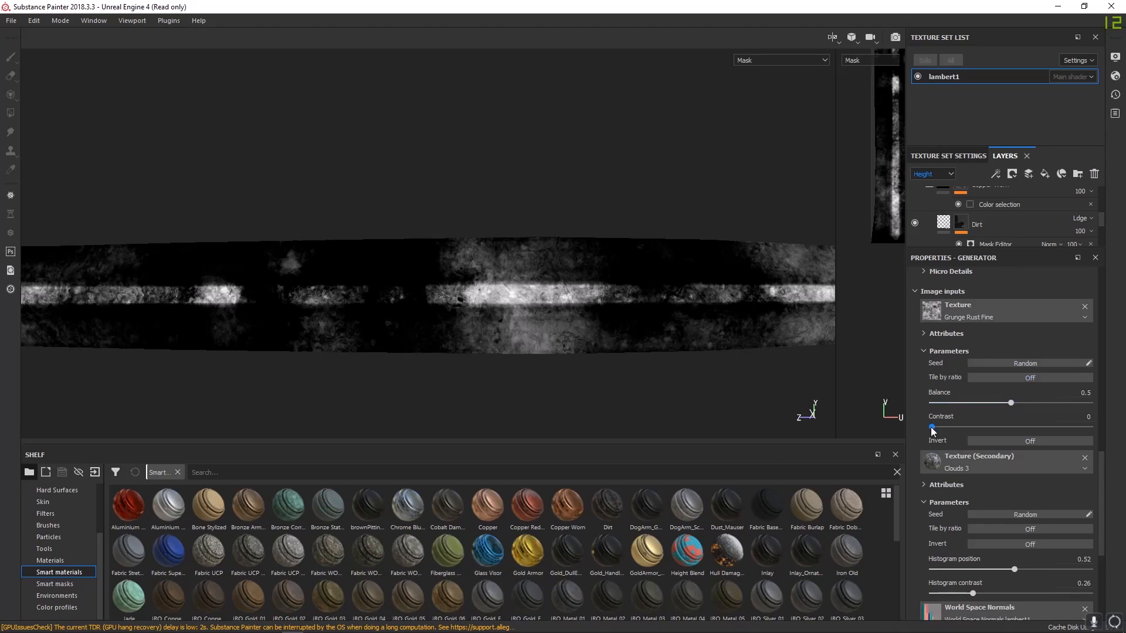
{"action": "scroll", "coordinate": [977, 415], "scroll_direction": "down", "scroll_amount": 15}
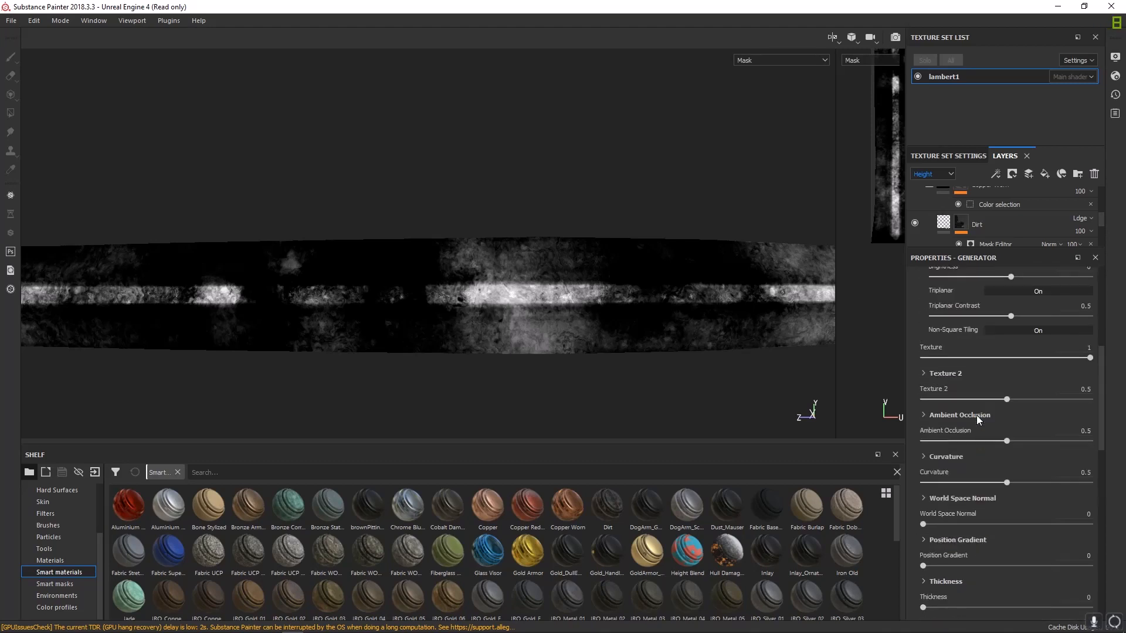
{"action": "scroll", "coordinate": [976, 415], "scroll_direction": "up", "scroll_amount": 4}
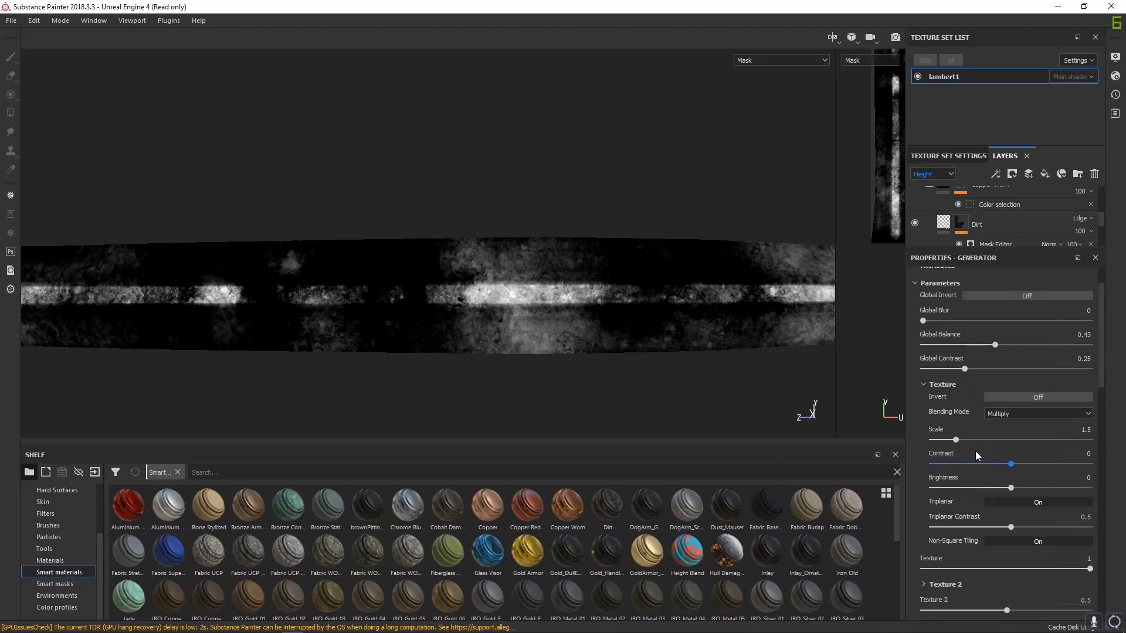
{"action": "left_click_drag", "start_coordinate": [961, 442], "coordinate": [1040, 445]}
{"action": "scroll", "coordinate": [668, 308], "scroll_direction": "down", "scroll_amount": 6}
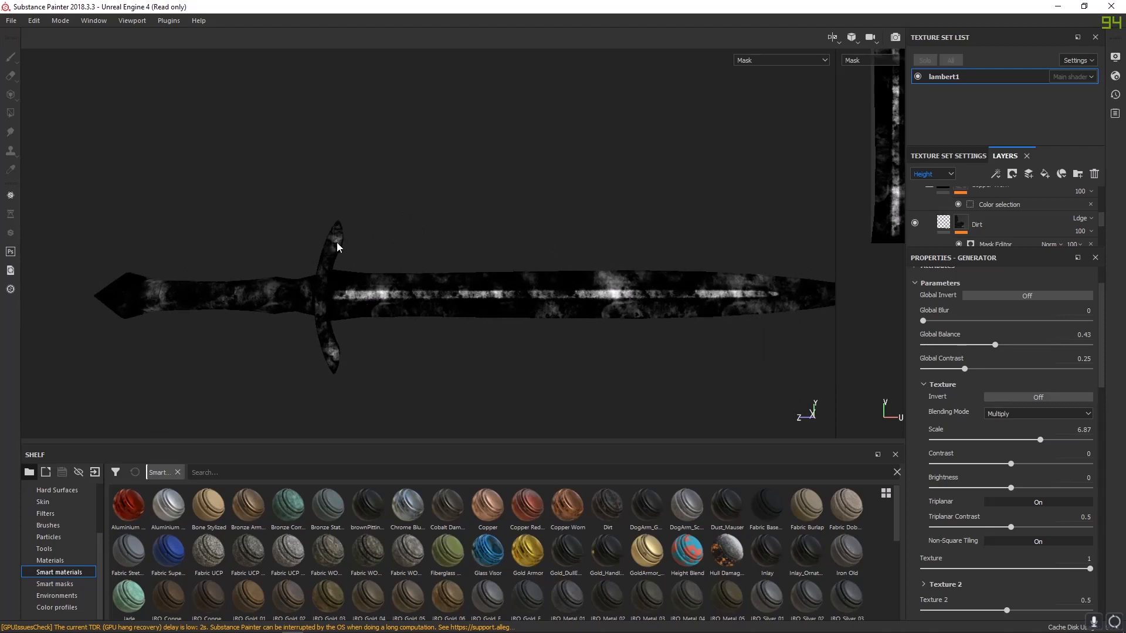
{"action": "left_click_drag", "start_coordinate": [353, 353], "coordinate": [580, 300], "text": "alt"}
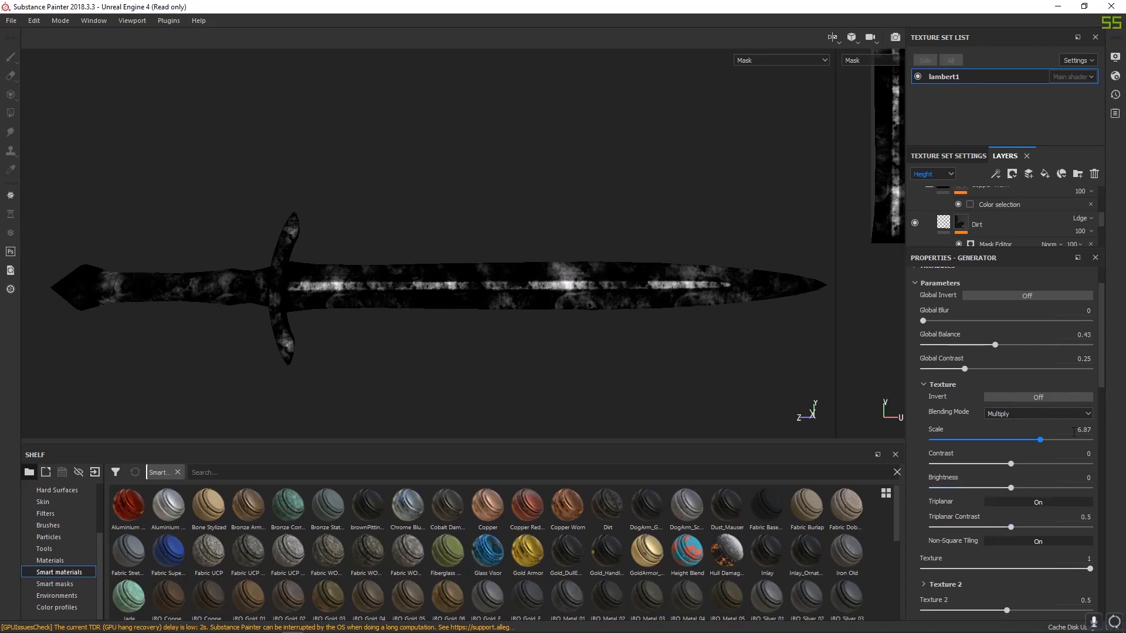
- Set the generator's Texture scale to 2, try 3.63, and settle on 2.88
{"action": "left_click_drag", "start_coordinate": [1070, 430], "coordinate": [1108, 435]}
{"action": "type", "text": "2"}
{"action": "key", "text": "Return"}
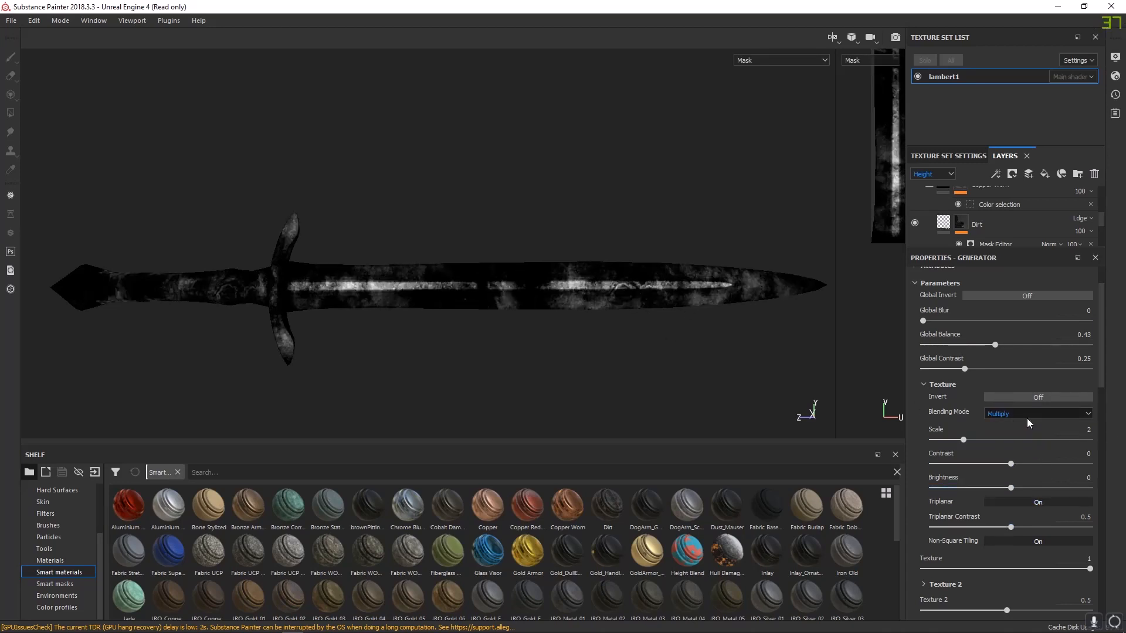
{"action": "right_click_drag", "start_coordinate": [469, 167], "coordinate": [625, 302], "text": "alt"}
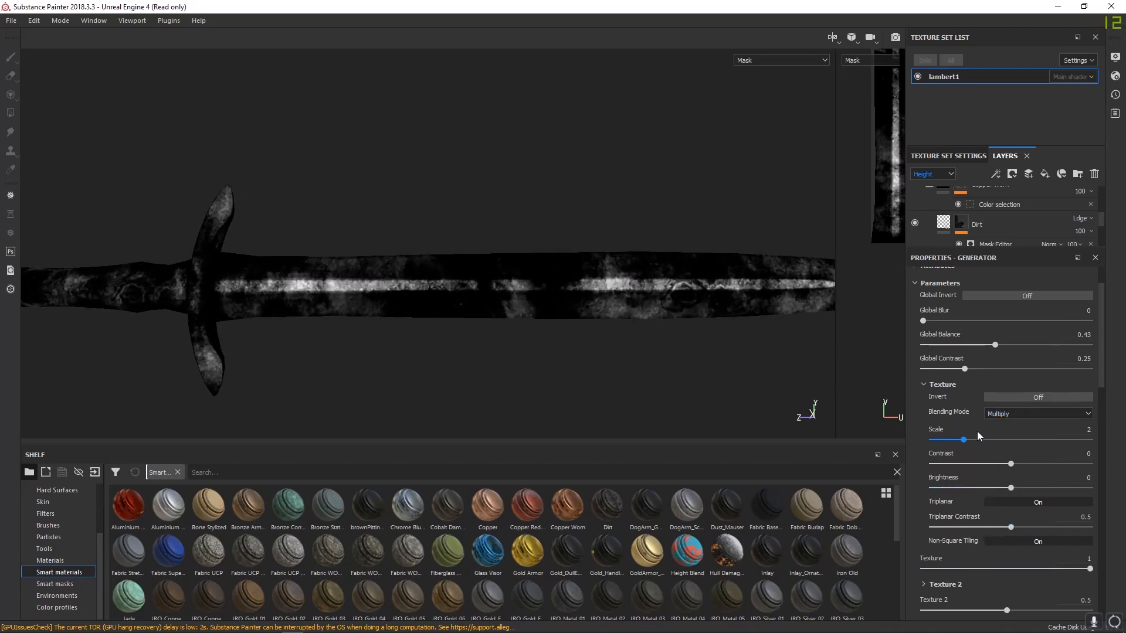
{"action": "left_click_drag", "start_coordinate": [966, 440], "coordinate": [988, 440]}
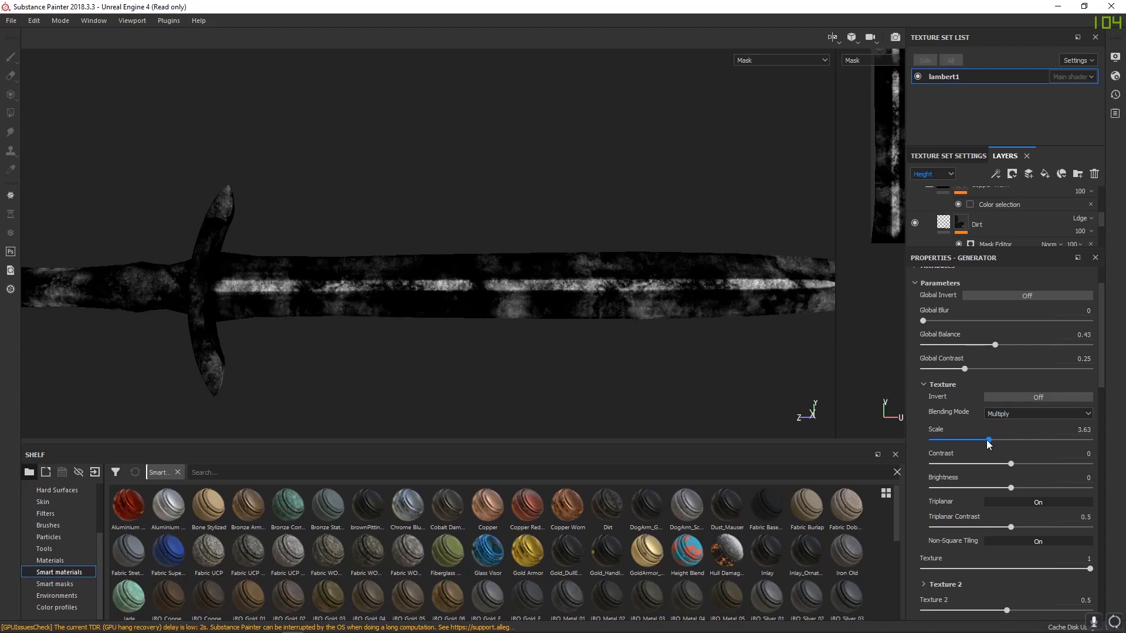
{"action": "left_click_drag", "start_coordinate": [989, 440], "coordinate": [976, 440]}
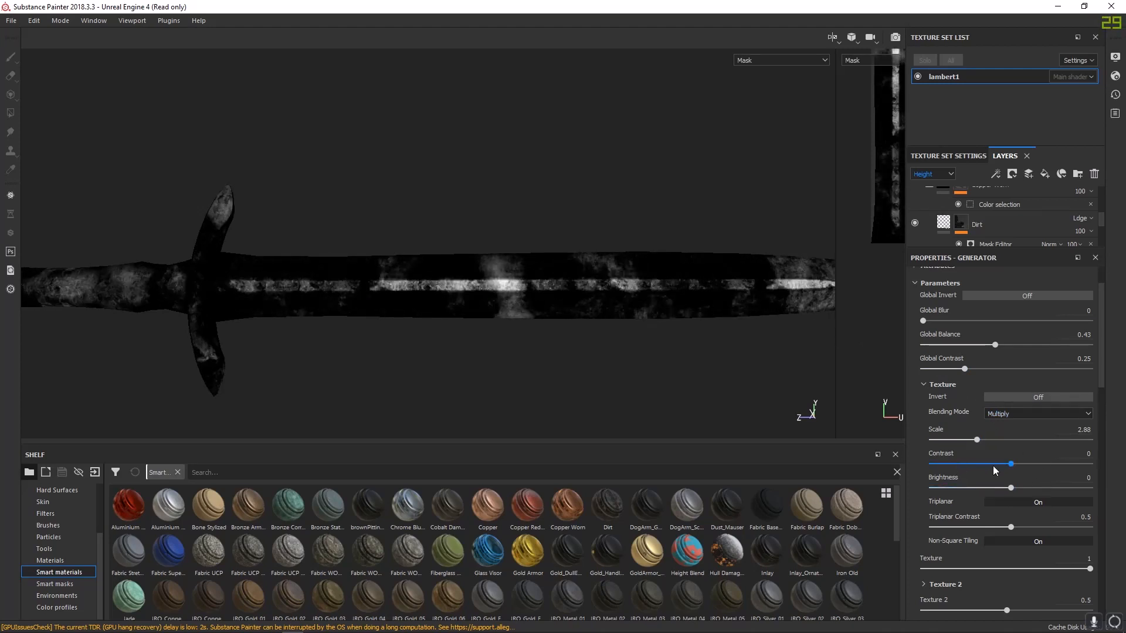
- Search the resources for "leat" and replace the generator's Texture image input with Fabric Puffy Line
{"action": "scroll", "coordinate": [980, 462], "scroll_direction": "up", "scroll_amount": 3}
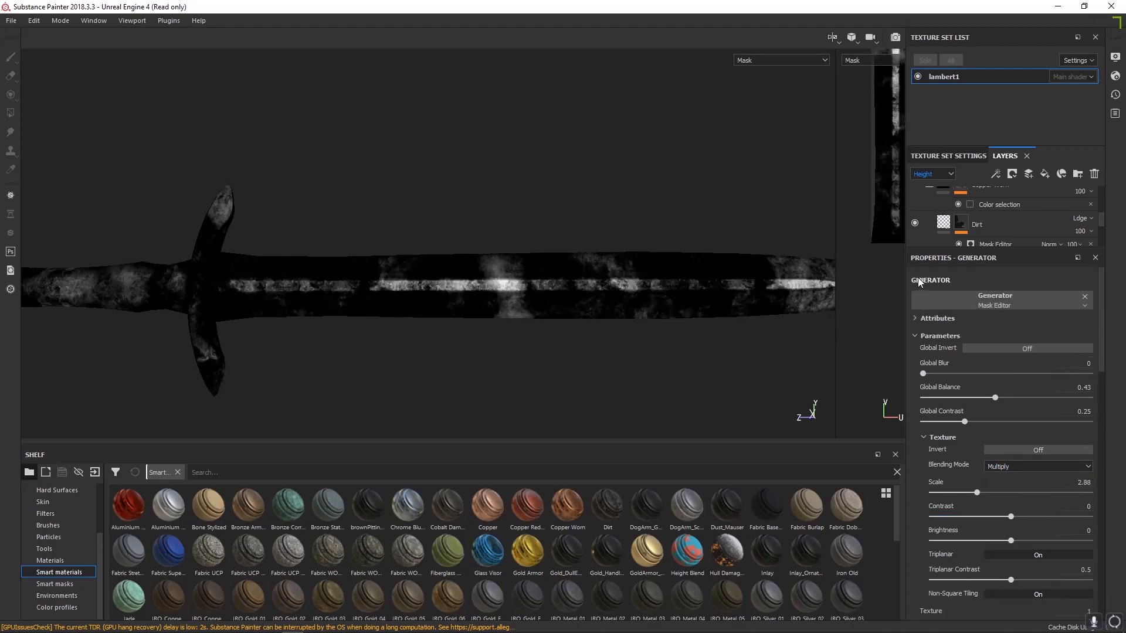
{"action": "scroll", "coordinate": [970, 402], "scroll_direction": "down", "scroll_amount": 10}
{"action": "scroll", "coordinate": [998, 424], "scroll_direction": "up", "scroll_amount": 4}
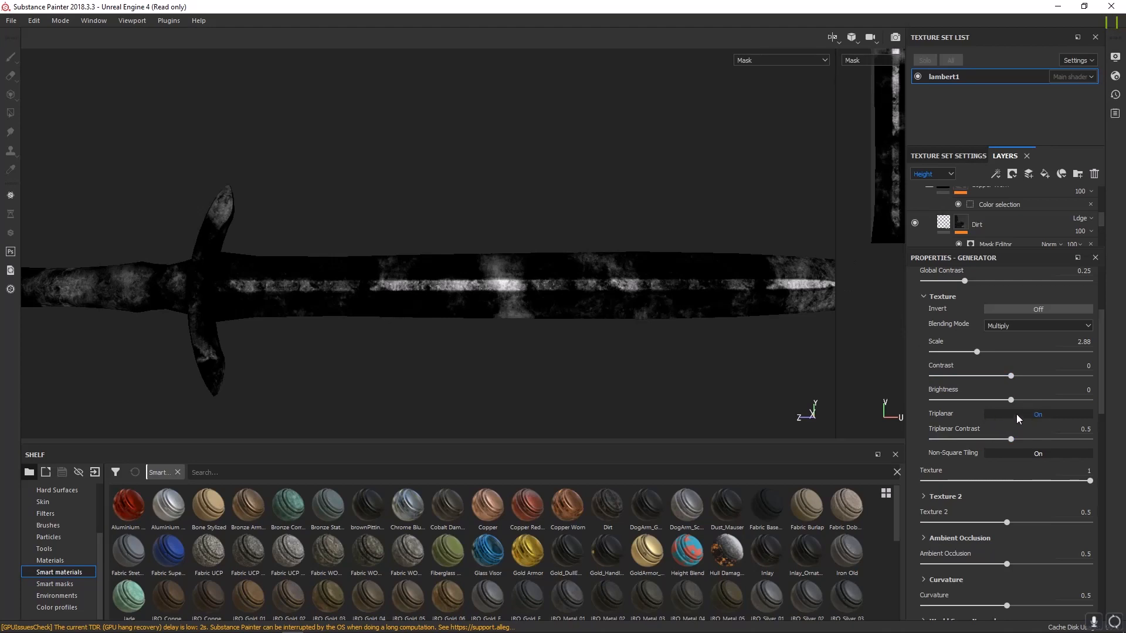
{"action": "scroll", "coordinate": [1016, 415], "scroll_direction": "up", "scroll_amount": 4}
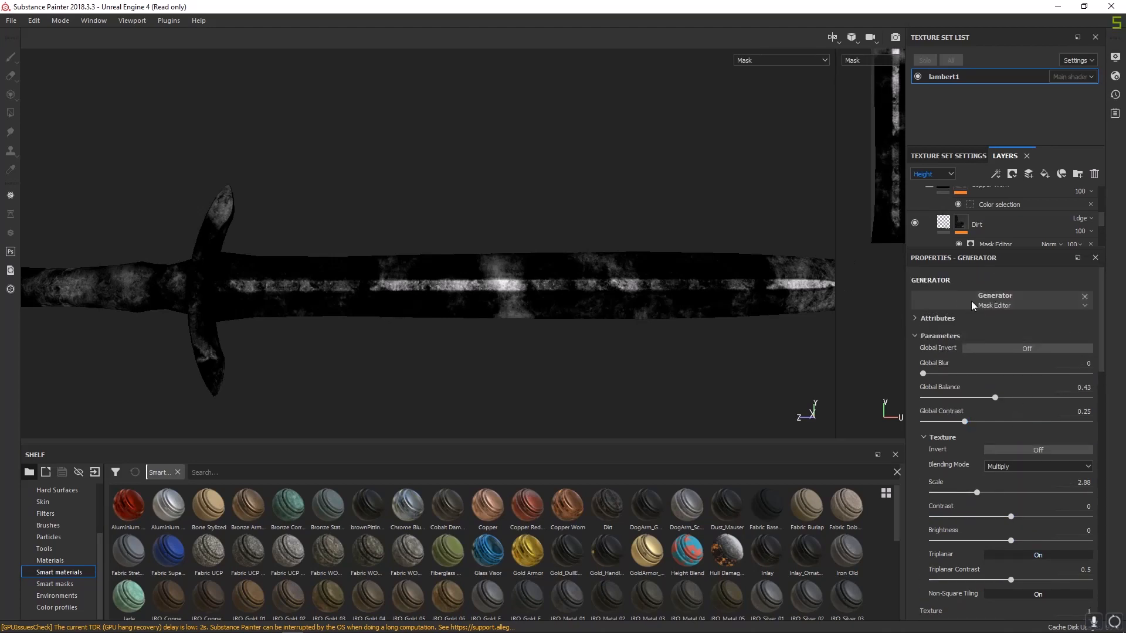
{"action": "scroll", "coordinate": [993, 412], "scroll_direction": "down", "scroll_amount": 10}
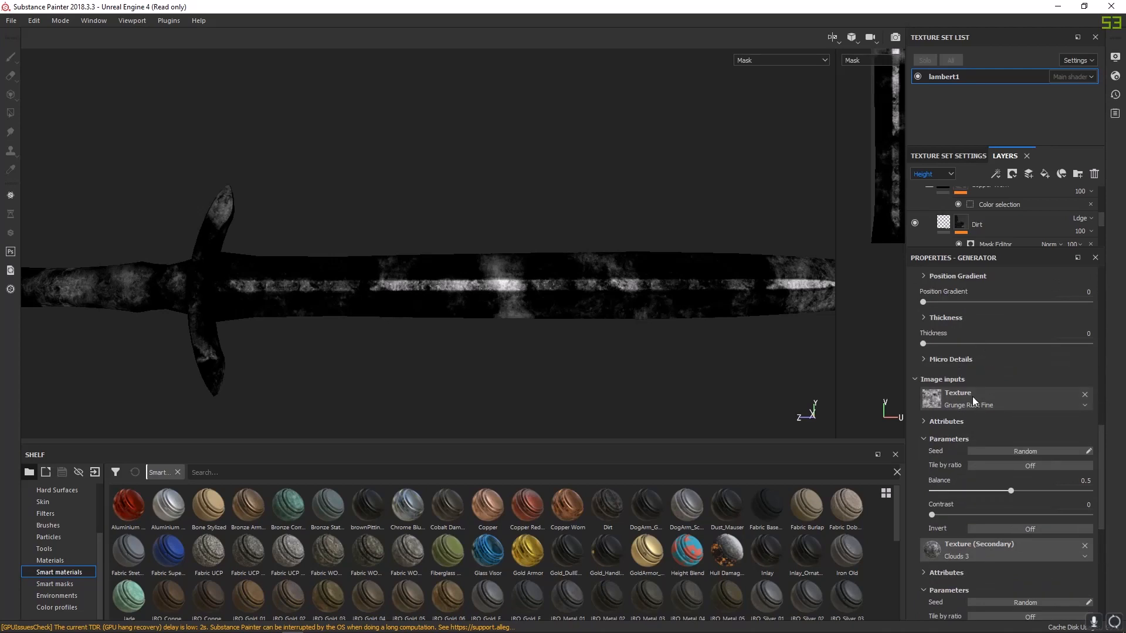
{"action": "left_click", "coordinate": [972, 396]}
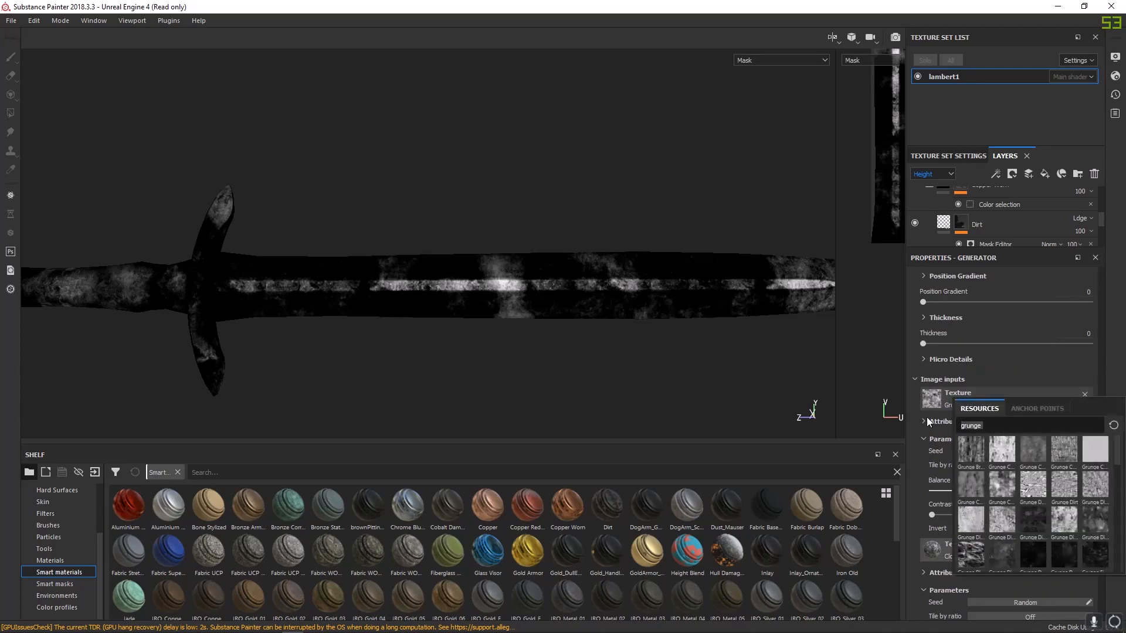
{"action": "type", "text": "leat"}
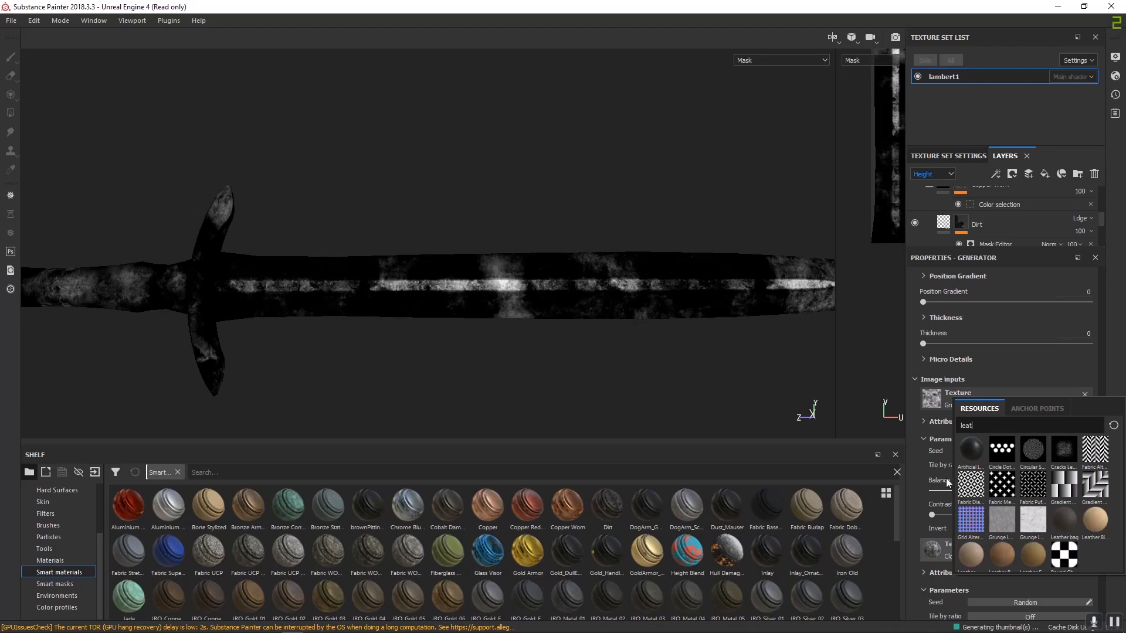
{"action": "left_click", "coordinate": [1035, 486]}
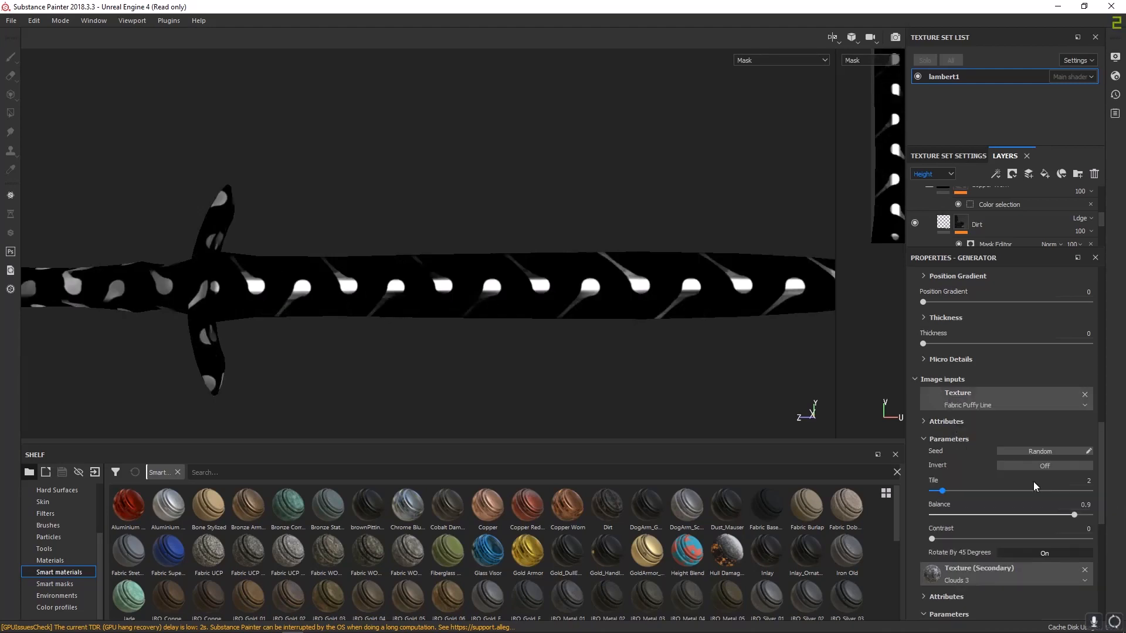
- Display the full material on the sword and set the Fabric Puffy Line texture's Tile value to 5
{"action": "scroll", "coordinate": [1027, 413], "scroll_direction": "down", "scroll_amount": 1}
{"action": "key", "text": "m"}
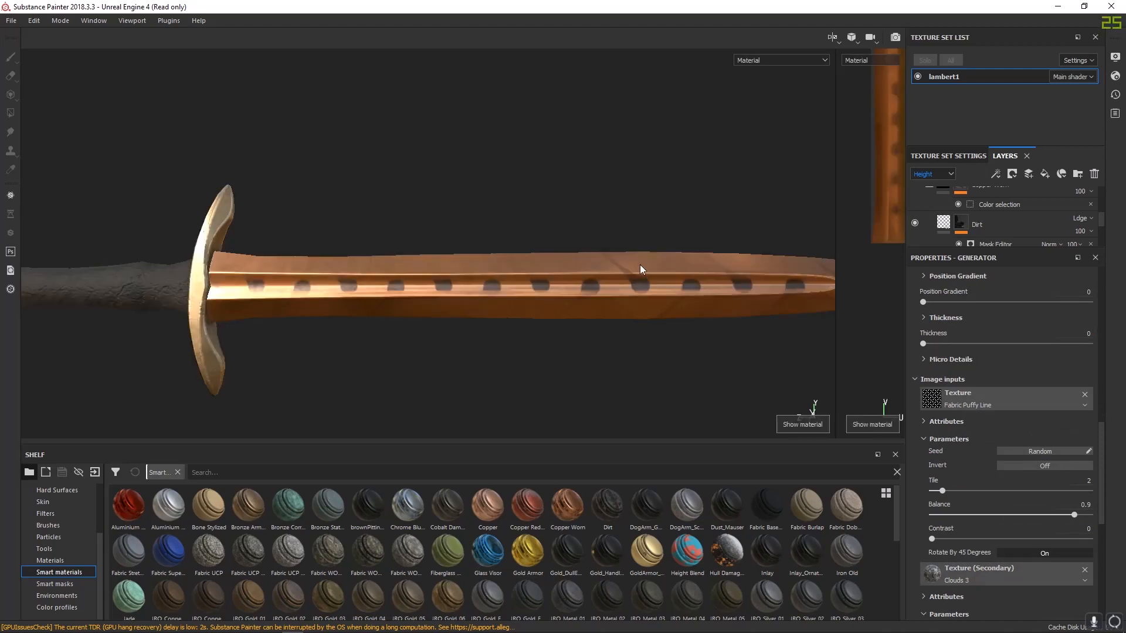
{"action": "mouse_move", "coordinate": [626, 266]}
{"action": "left_mouse_down", "text": "alt"}
{"action": "mouse_move", "coordinate": [581, 301]}
{"action": "mouse_move", "coordinate": [628, 249]}
{"action": "mouse_move", "coordinate": [570, 302]}
{"action": "mouse_move", "coordinate": [575, 314]}
{"action": "mouse_move", "coordinate": [528, 268]}
{"action": "mouse_move", "coordinate": [503, 261]}
{"action": "mouse_move", "coordinate": [516, 219]}
{"action": "mouse_move", "coordinate": [482, 236]}
{"action": "mouse_move", "coordinate": [653, 296]}
{"action": "mouse_move", "coordinate": [465, 262]}
{"action": "mouse_move", "coordinate": [393, 286]}
{"action": "left_mouse_up", "text": "alt"}
{"action": "left_click_drag", "start_coordinate": [420, 239], "coordinate": [533, 293], "text": "alt"}
{"action": "left_click_drag", "start_coordinate": [609, 291], "coordinate": [483, 253], "text": "alt"}
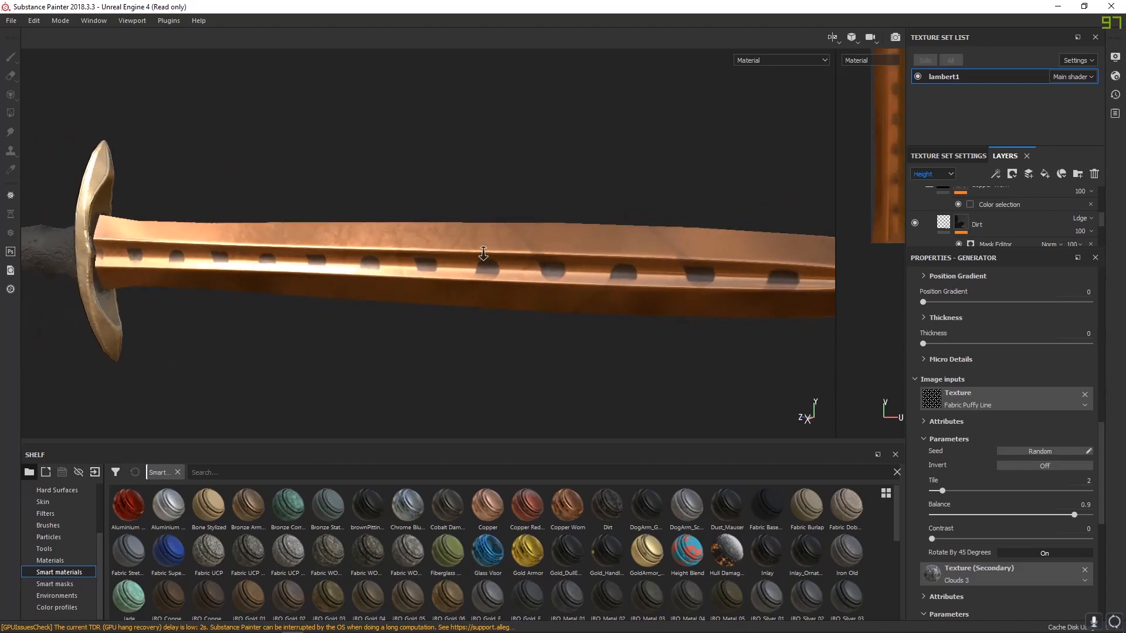
{"action": "left_click_drag", "start_coordinate": [943, 491], "coordinate": [974, 491]}
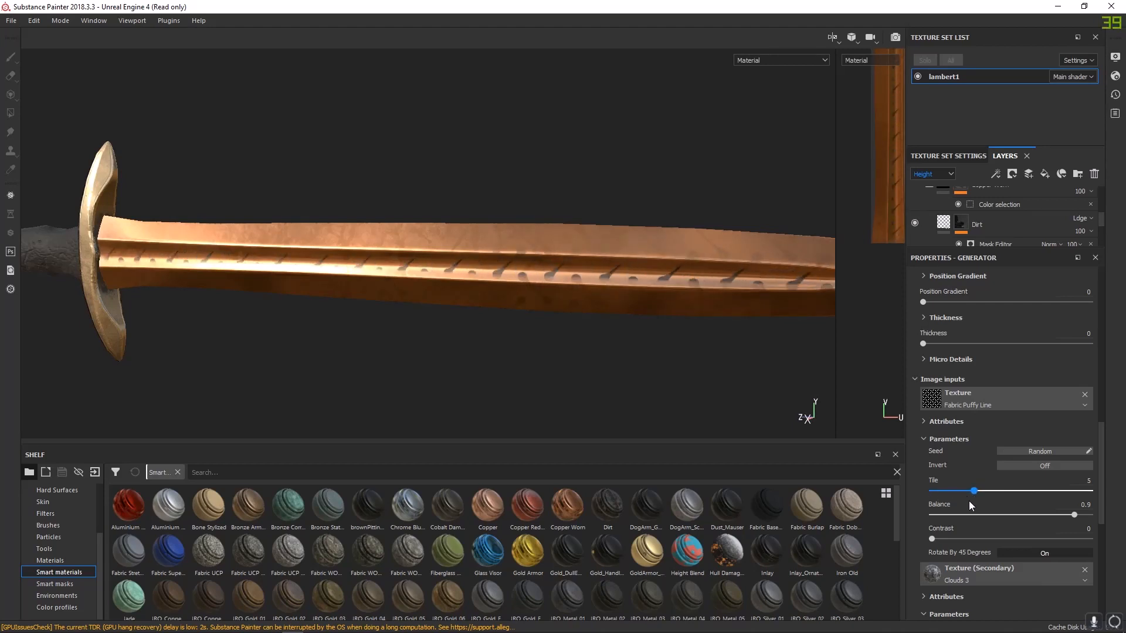
{"action": "left_click_drag", "start_coordinate": [665, 349], "coordinate": [638, 314], "text": "alt"}
{"action": "scroll", "coordinate": [1007, 516], "scroll_direction": "down", "scroll_amount": 1}
{"action": "scroll", "coordinate": [1007, 511], "scroll_direction": "down", "scroll_amount": 1}
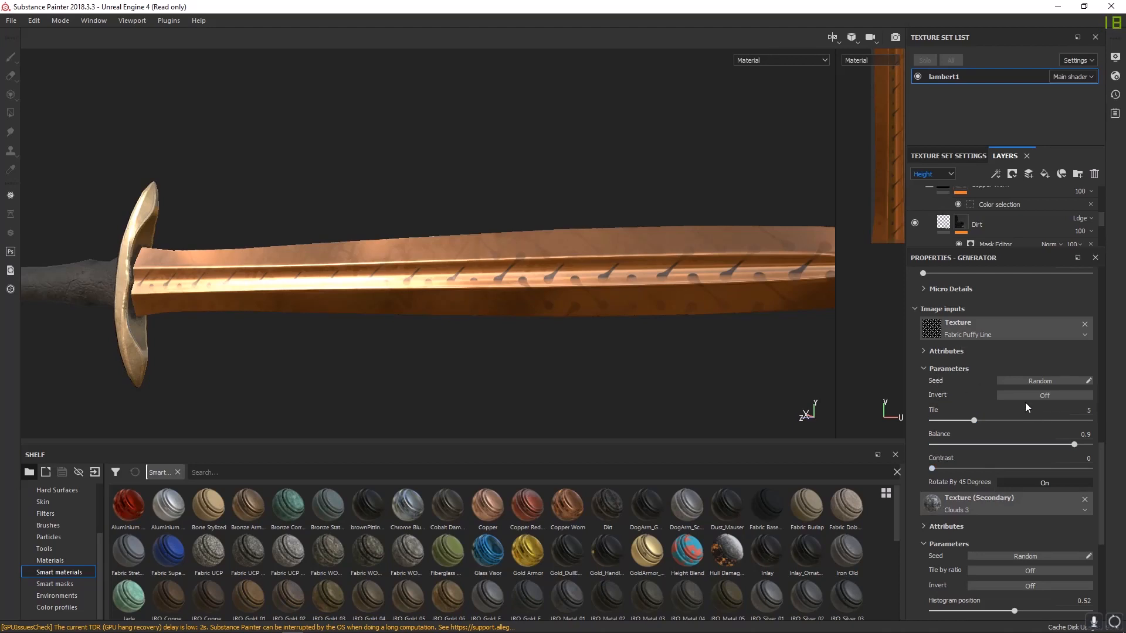
- Turn off Triplanar projection in the Texture settings of the Worn Surface mask generator
{"action": "scroll", "coordinate": [955, 362], "scroll_direction": "up", "scroll_amount": 5}
{"action": "scroll", "coordinate": [954, 360], "scroll_direction": "up", "scroll_amount": 3}
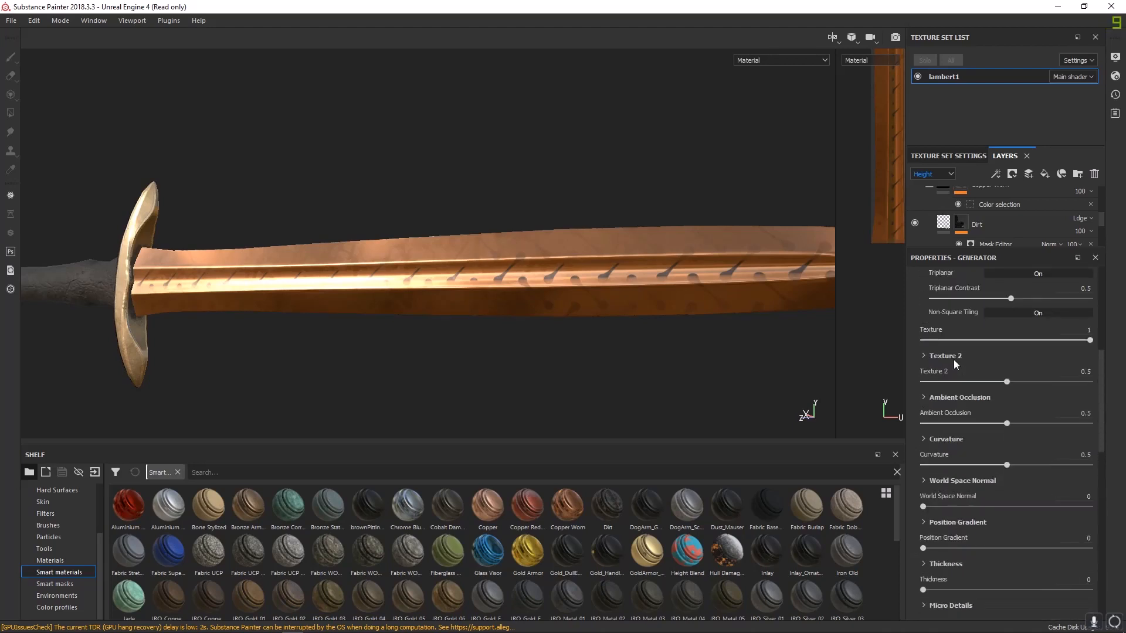
{"action": "scroll", "coordinate": [931, 329], "scroll_direction": "up", "scroll_amount": 7}
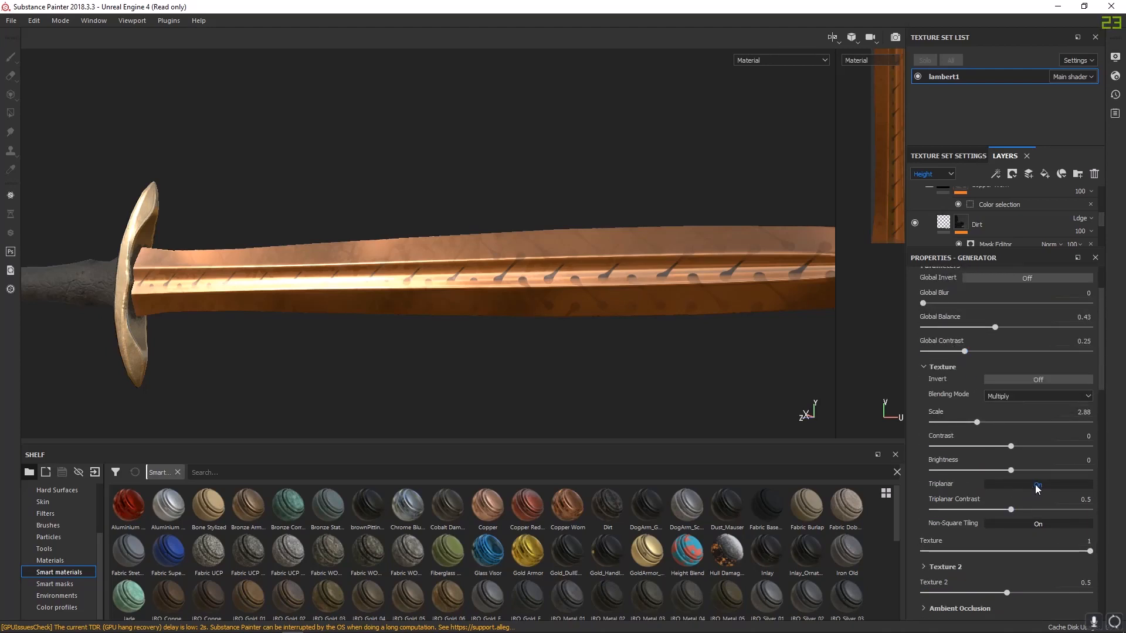
{"action": "left_click", "coordinate": [1032, 484]}
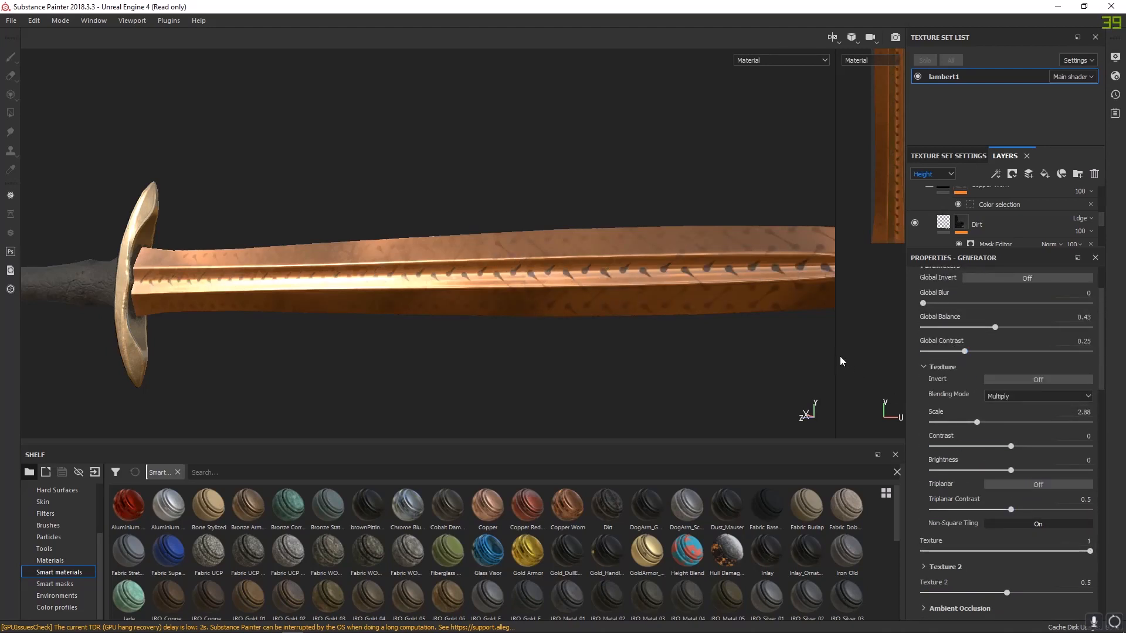
- Enlarge the 2D view and examine how the fabric pattern lies across the blade's UV islands
{"action": "left_click_drag", "start_coordinate": [834, 352], "coordinate": [457, 360]}
{"action": "scroll", "coordinate": [673, 199], "scroll_direction": "down", "scroll_amount": 2}
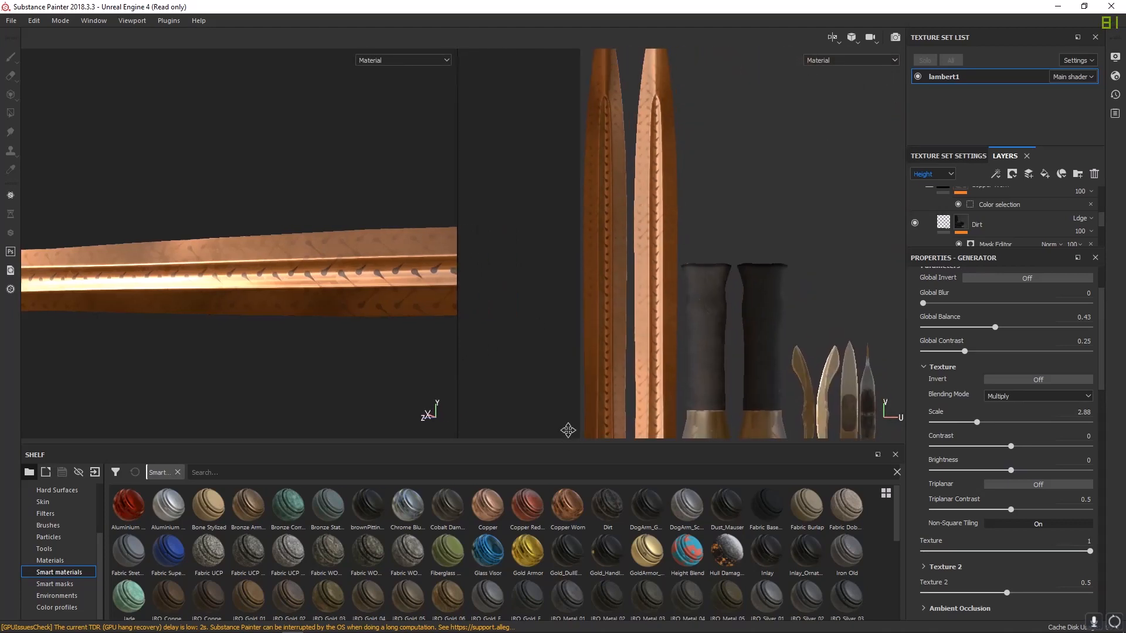
{"action": "right_click_drag", "start_coordinate": [619, 205], "coordinate": [812, 325], "text": "alt"}
{"action": "middle_click_drag", "start_coordinate": [756, 285], "coordinate": [674, 276], "text": "alt"}
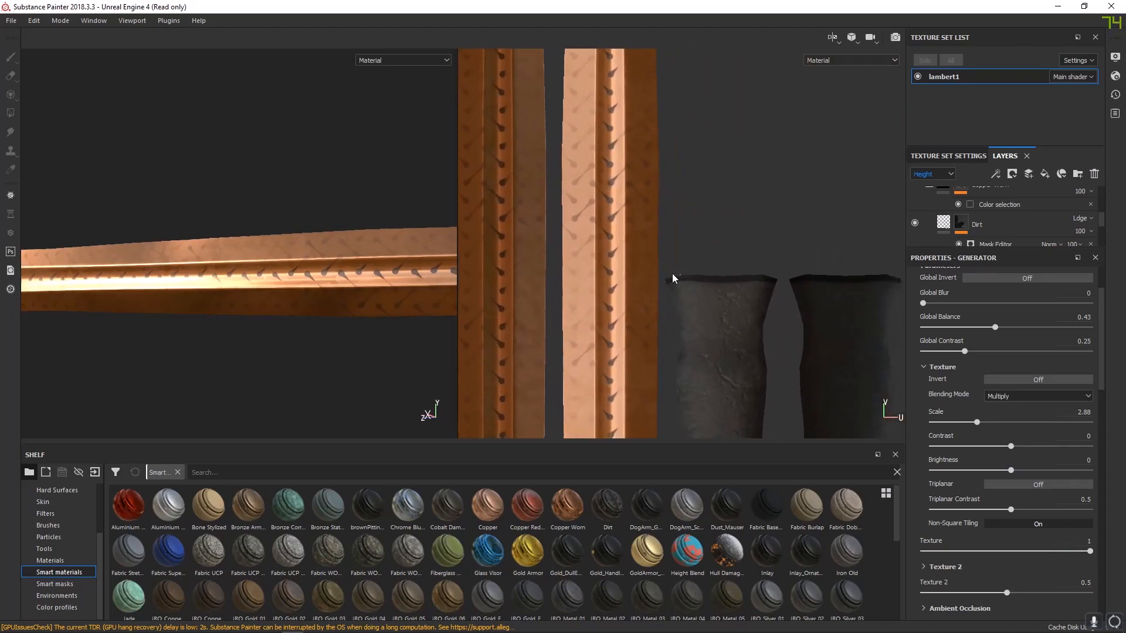
{"action": "right_click_drag", "start_coordinate": [780, 298], "coordinate": [374, 41], "text": "alt"}
{"action": "right_click_drag", "start_coordinate": [673, 168], "coordinate": [932, 339], "text": "alt"}
{"action": "middle_click_drag", "start_coordinate": [824, 229], "coordinate": [684, 164], "text": "alt"}
{"action": "right_click_drag", "start_coordinate": [693, 205], "coordinate": [718, 218], "text": "alt"}
{"action": "middle_click_drag", "start_coordinate": [687, 216], "coordinate": [694, 140], "text": "alt"}
{"action": "scroll", "coordinate": [991, 413], "scroll_direction": "up", "scroll_amount": 2}
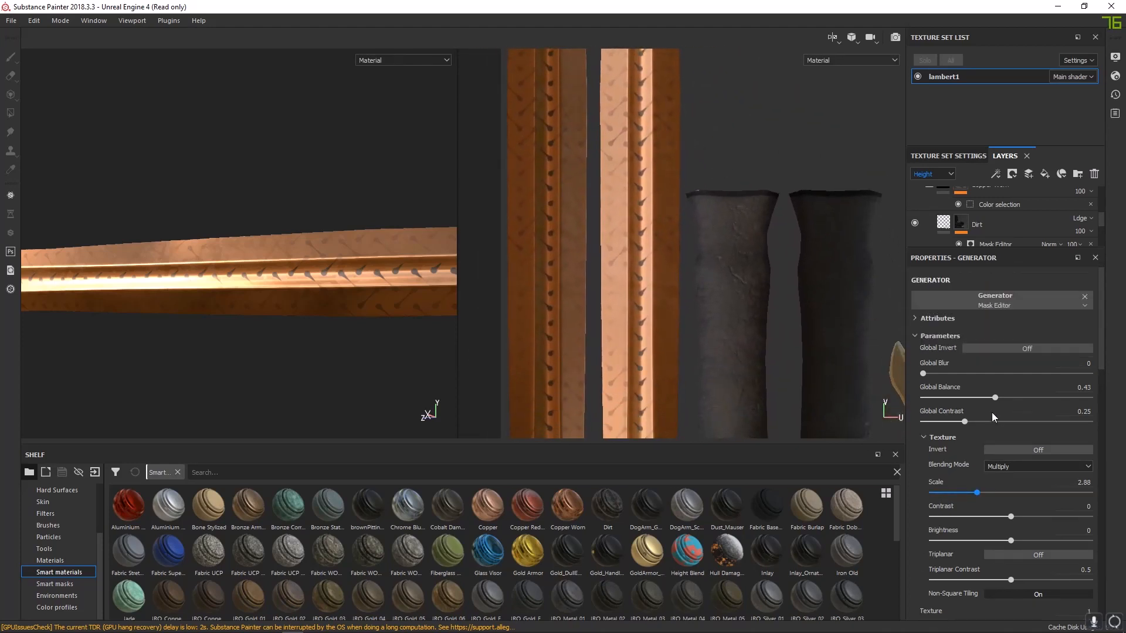
{"action": "scroll", "coordinate": [991, 413], "scroll_direction": "down", "scroll_amount": 2}
{"action": "right_click_drag", "start_coordinate": [796, 333], "coordinate": [570, 115], "text": "alt"}
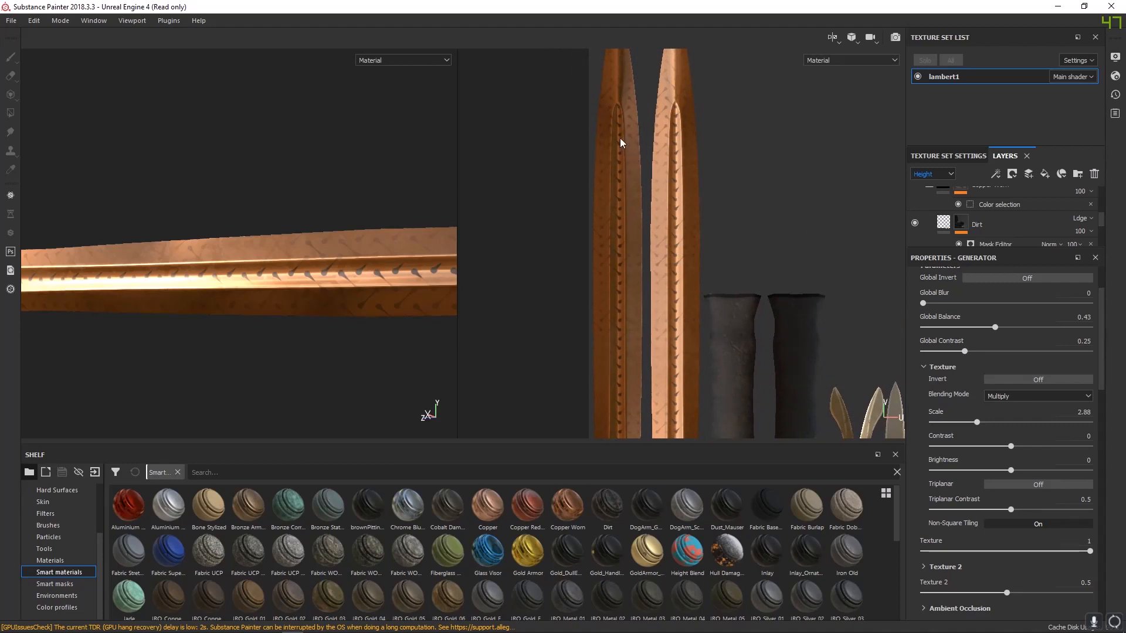
- Set the generator's Texture scale to 0.42 and check the pattern on the complete UV layout and the blade
{"action": "left_click_drag", "start_coordinate": [976, 425], "coordinate": [940, 433]}
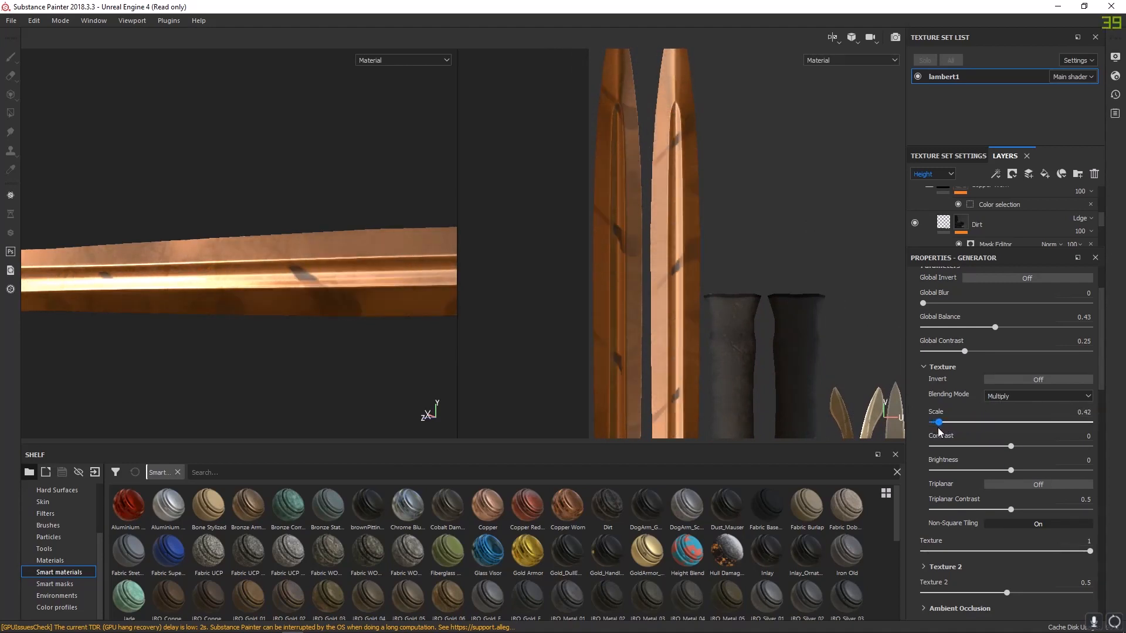
{"action": "scroll", "coordinate": [717, 340], "scroll_direction": "up", "scroll_amount": 1}
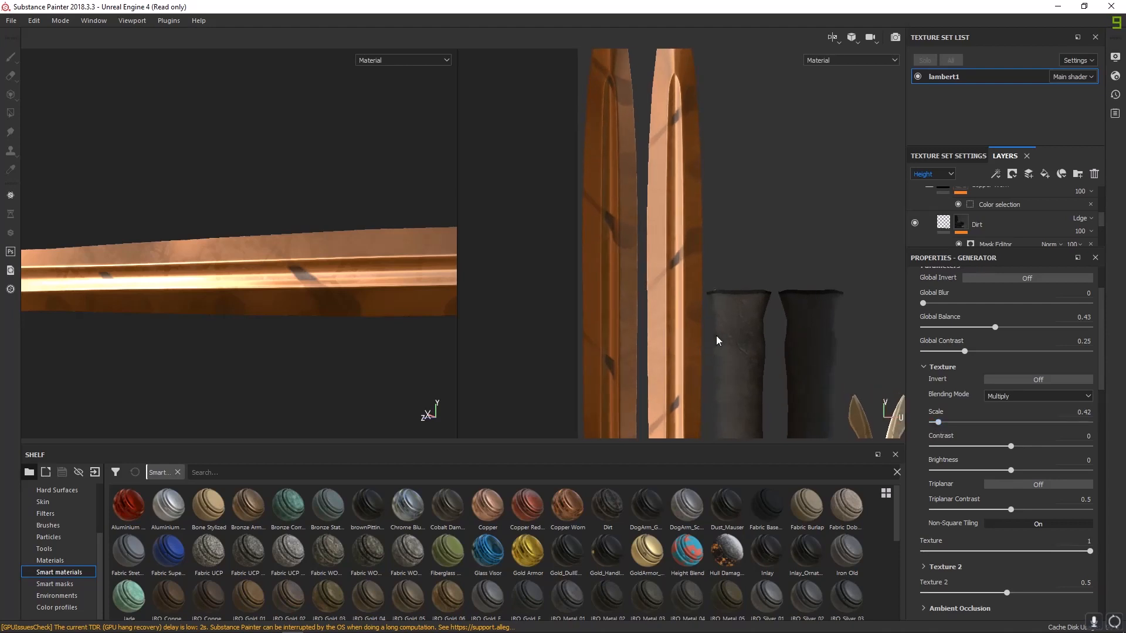
{"action": "right_click_drag", "start_coordinate": [732, 328], "coordinate": [463, 141], "text": "alt"}
{"action": "middle_click_drag", "start_coordinate": [740, 288], "coordinate": [618, 195], "text": "alt"}
{"action": "left_click_drag", "start_coordinate": [328, 277], "coordinate": [442, 280], "text": "alt"}
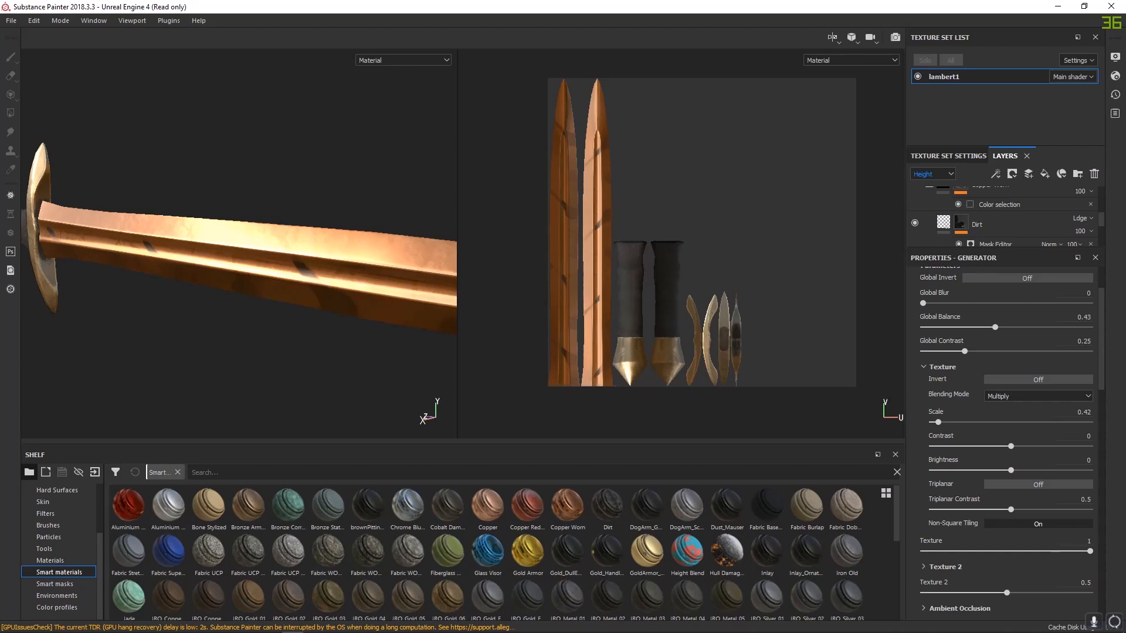
- Widen the 3D view and frame the sword's leather handle, pommel and guard up close
{"action": "left_click_drag", "start_coordinate": [194, 258], "coordinate": [214, 256], "text": "alt"}
{"action": "left_click_drag", "start_coordinate": [354, 305], "coordinate": [691, 218], "text": "alt"}
{"action": "middle_click_drag", "start_coordinate": [276, 247], "coordinate": [548, 224], "text": "alt"}
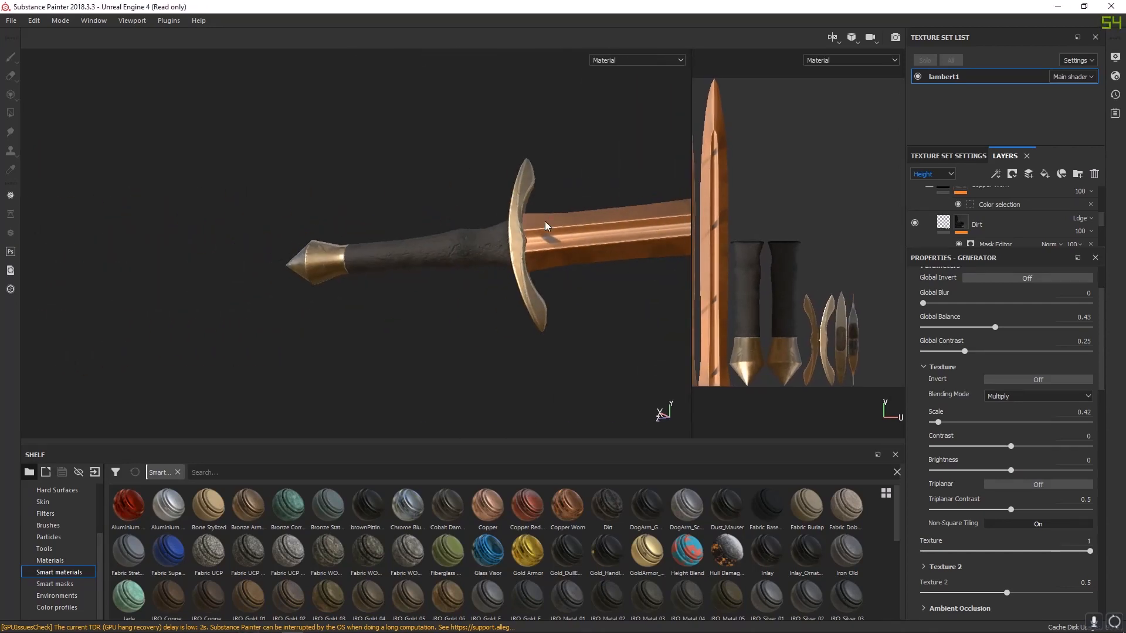
{"action": "right_click_drag", "start_coordinate": [547, 223], "coordinate": [688, 296], "text": "alt"}
{"action": "left_click_drag", "start_coordinate": [688, 296], "coordinate": [673, 290], "text": "alt"}
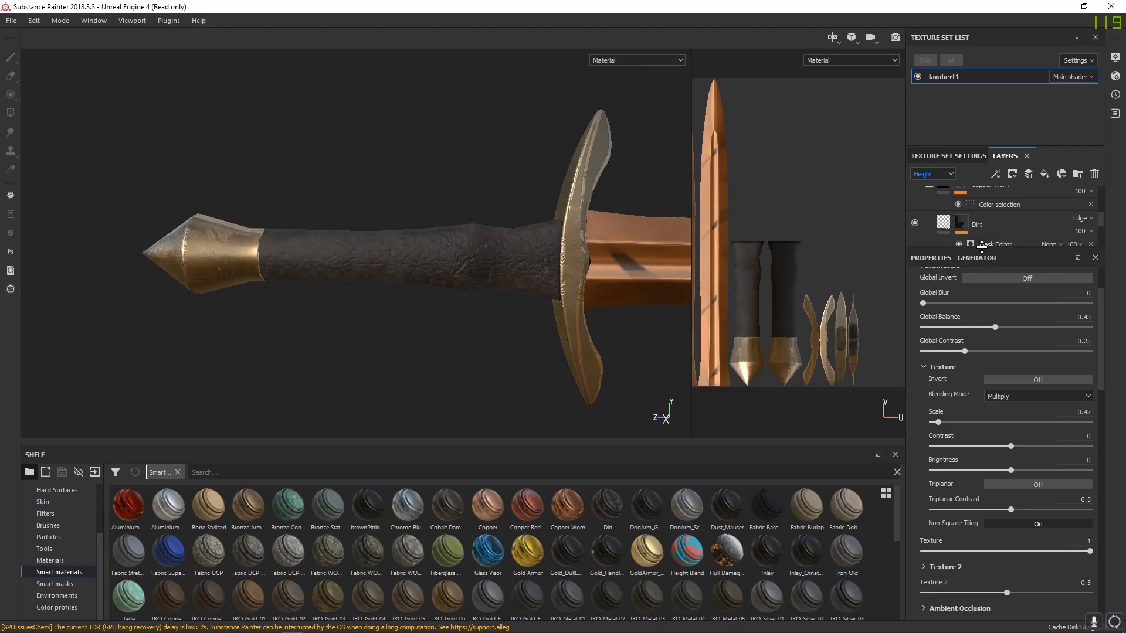
- Enlarge the layer stack area, collapse the Copper Worn folder and select the Leather Damaged folder
{"action": "left_click_drag", "start_coordinate": [983, 252], "coordinate": [997, 488]}
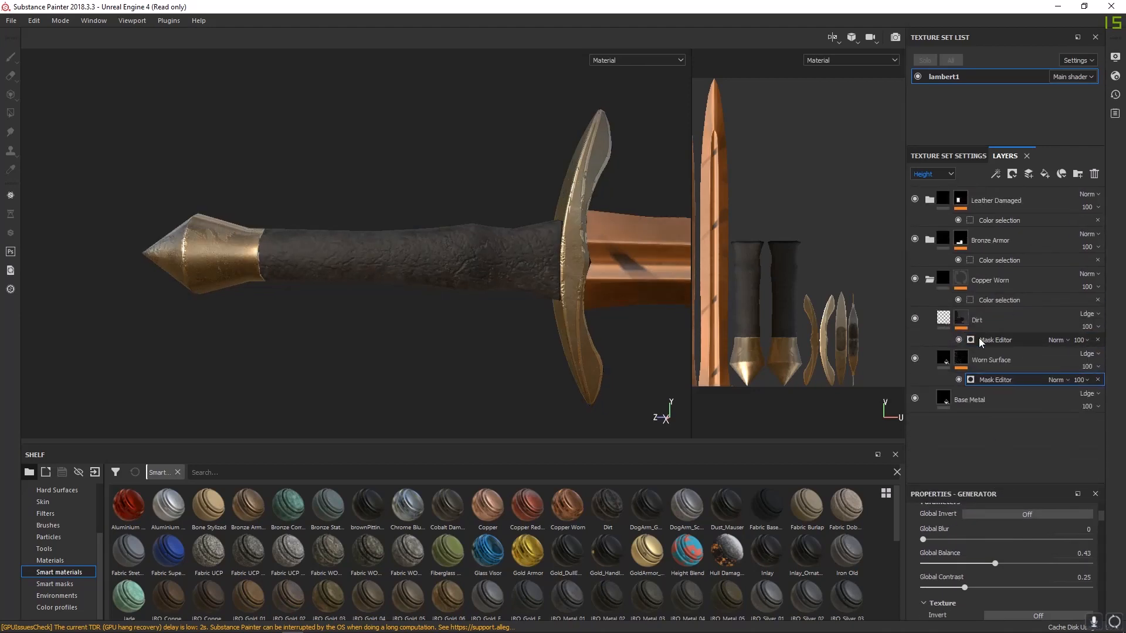
{"action": "left_click", "coordinate": [929, 281]}
{"action": "left_click", "coordinate": [983, 282]}
{"action": "left_click", "coordinate": [1004, 202], "text": "shift"}
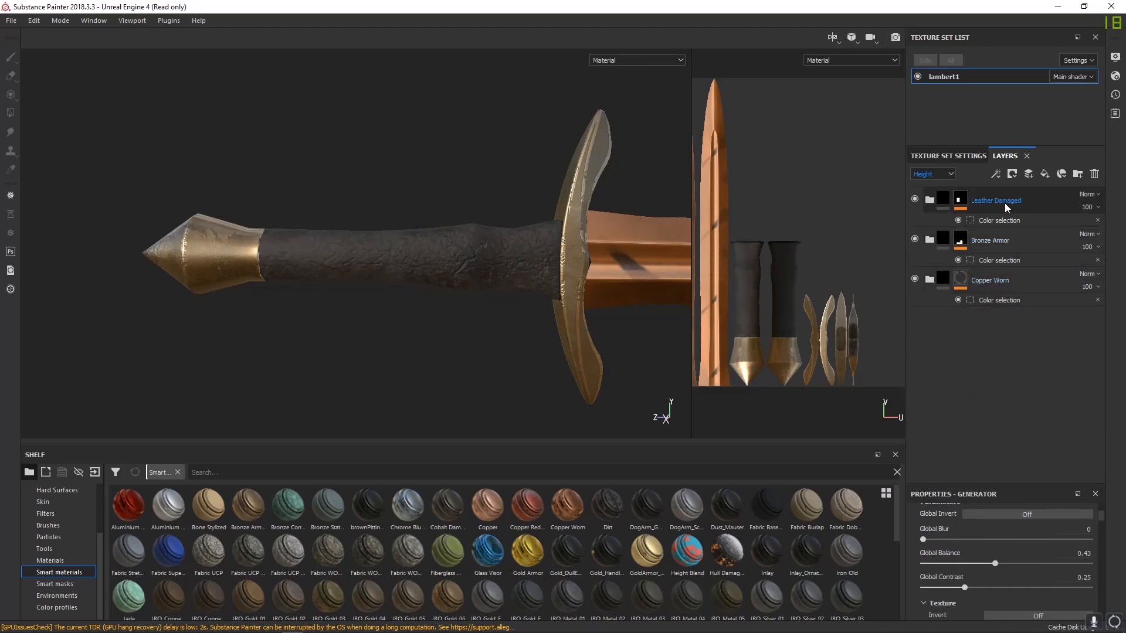
{"action": "left_click", "coordinate": [1005, 203]}
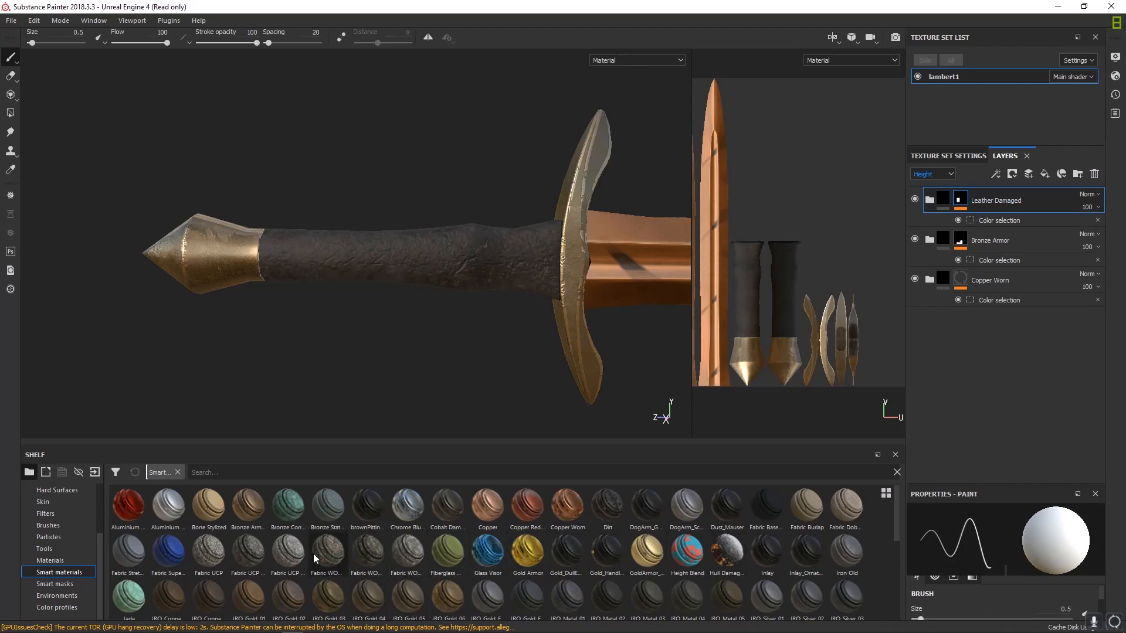
- Add the Fabric WOODLAND Dirty smart material above the Leather Damaged folder and check the camouflage on the handle up close
{"action": "left_click_drag", "start_coordinate": [367, 551], "coordinate": [994, 188]}
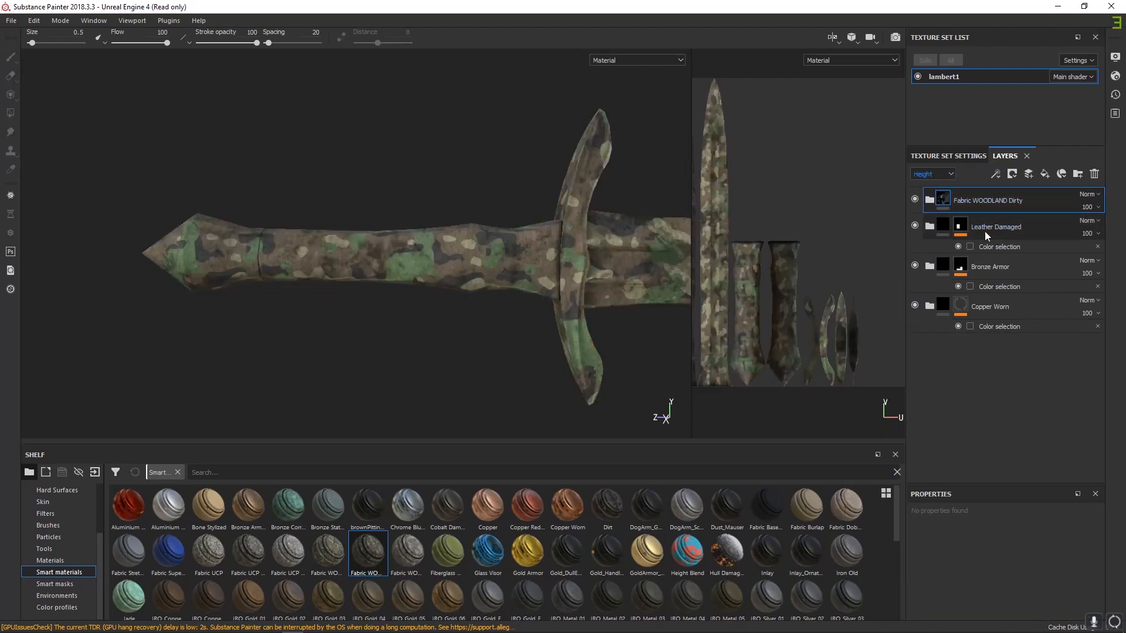
{"action": "left_click_drag", "start_coordinate": [696, 322], "coordinate": [513, 301], "text": "alt"}
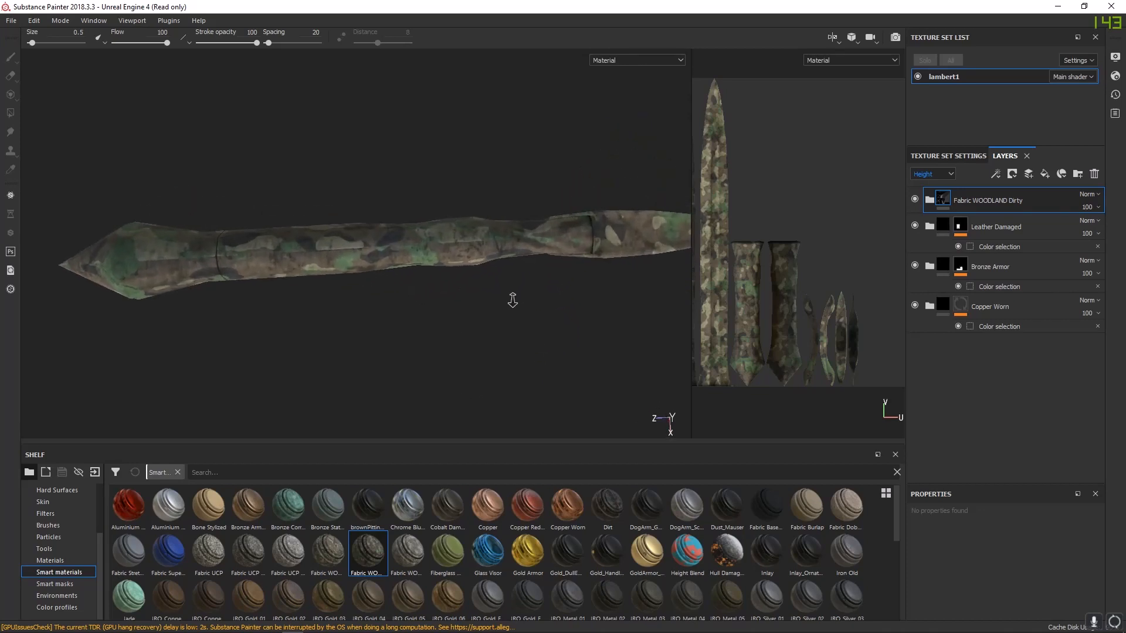
{"action": "right_click_drag", "start_coordinate": [512, 301], "coordinate": [1125, 481], "text": "alt"}
{"action": "left_click_drag", "start_coordinate": [617, 324], "coordinate": [243, 199], "text": "alt"}
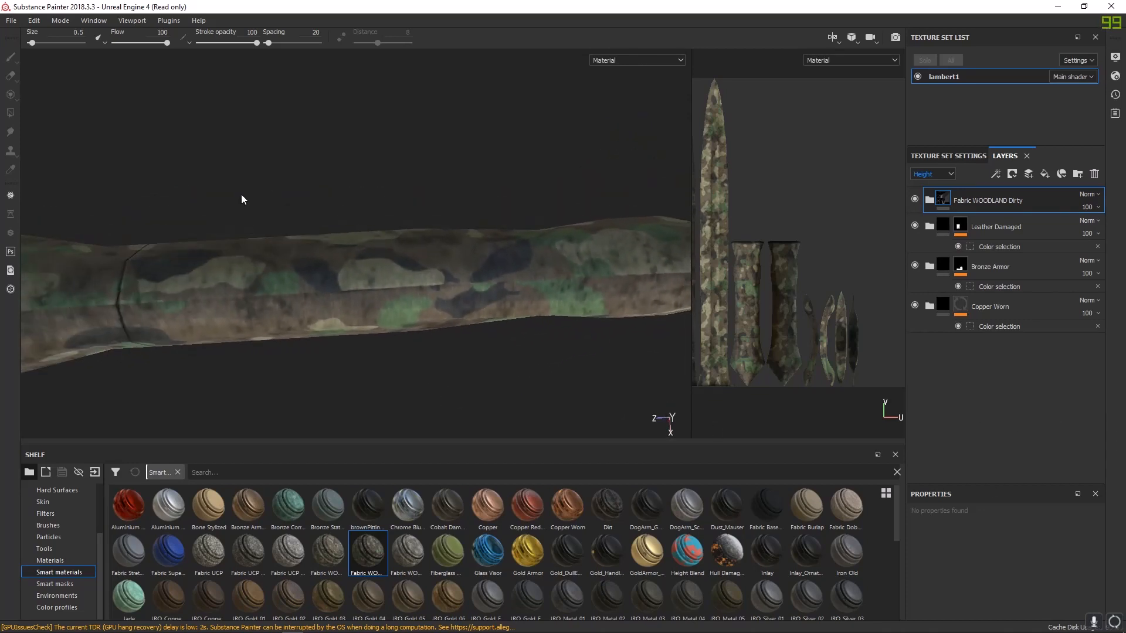
{"action": "left_click_drag", "start_coordinate": [435, 287], "coordinate": [383, 262], "text": "alt"}
{"action": "left_click_drag", "start_coordinate": [474, 305], "coordinate": [228, 271], "text": "alt"}
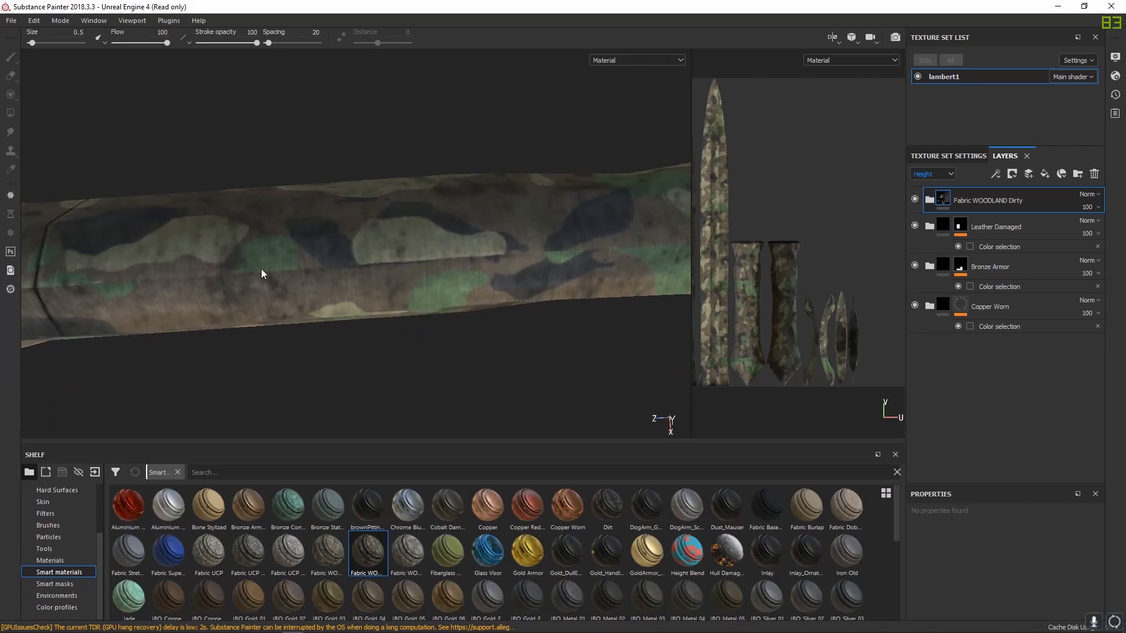
{"action": "middle_click_drag", "start_coordinate": [466, 255], "coordinate": [405, 265], "text": "alt"}
- Expand the Fabric WOODLAND Dirty folder, select its Fabric WOODLAND layer and toggle that layer's visibility off and on
{"action": "left_click", "coordinate": [931, 200]}
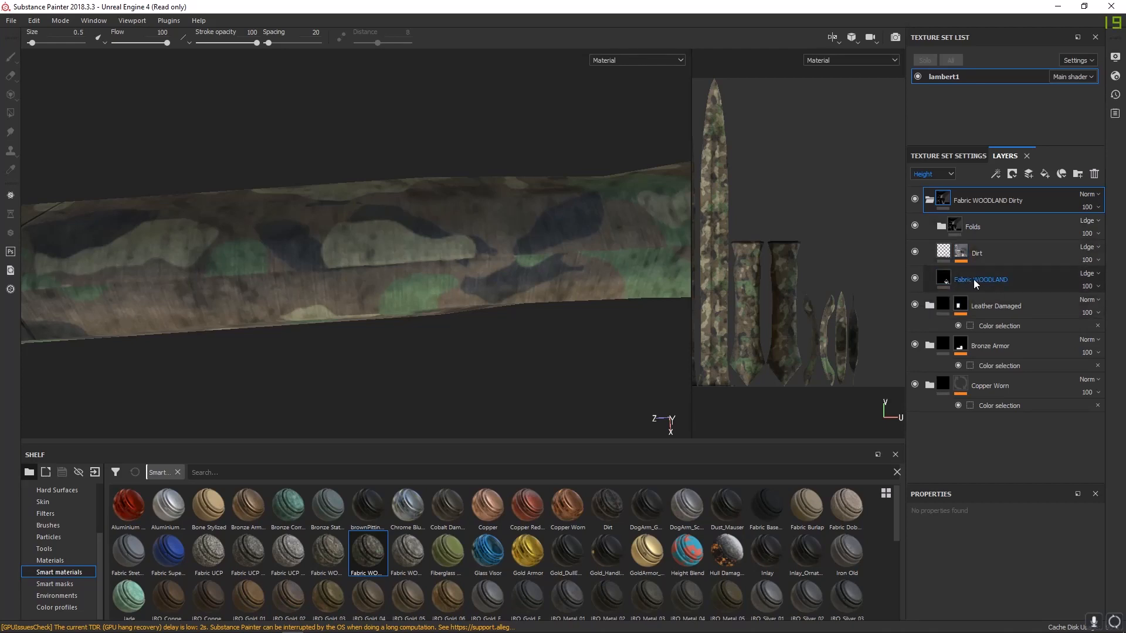
{"action": "left_click", "coordinate": [945, 280]}
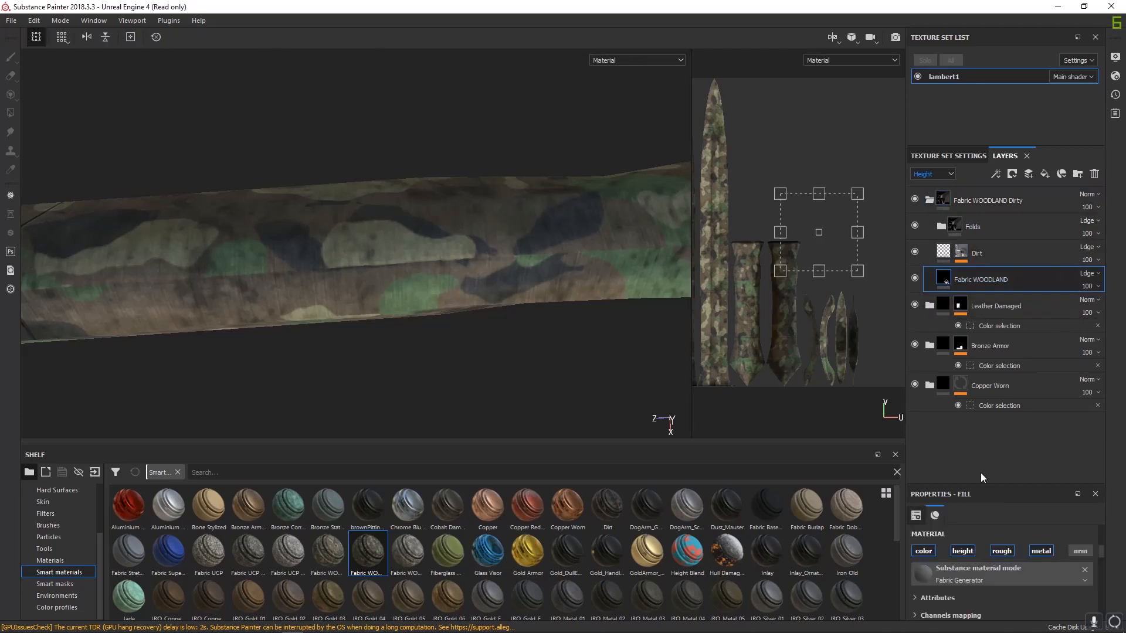
{"action": "left_click_drag", "start_coordinate": [982, 484], "coordinate": [982, 431]}
{"action": "left_click", "coordinate": [915, 278]}
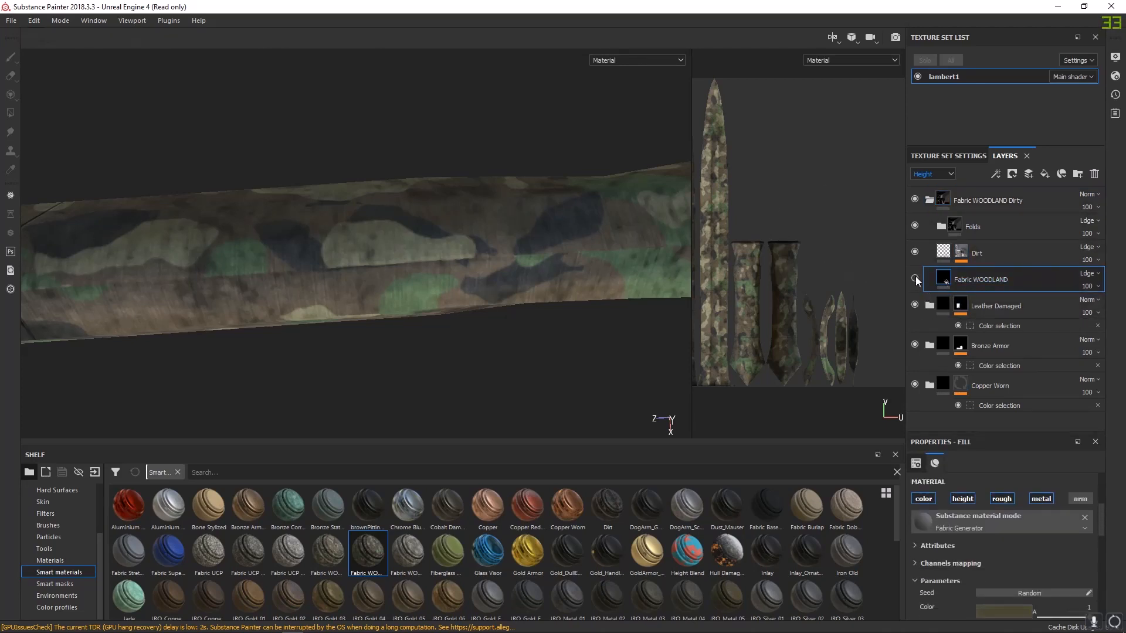
{"action": "left_click", "coordinate": [915, 278]}
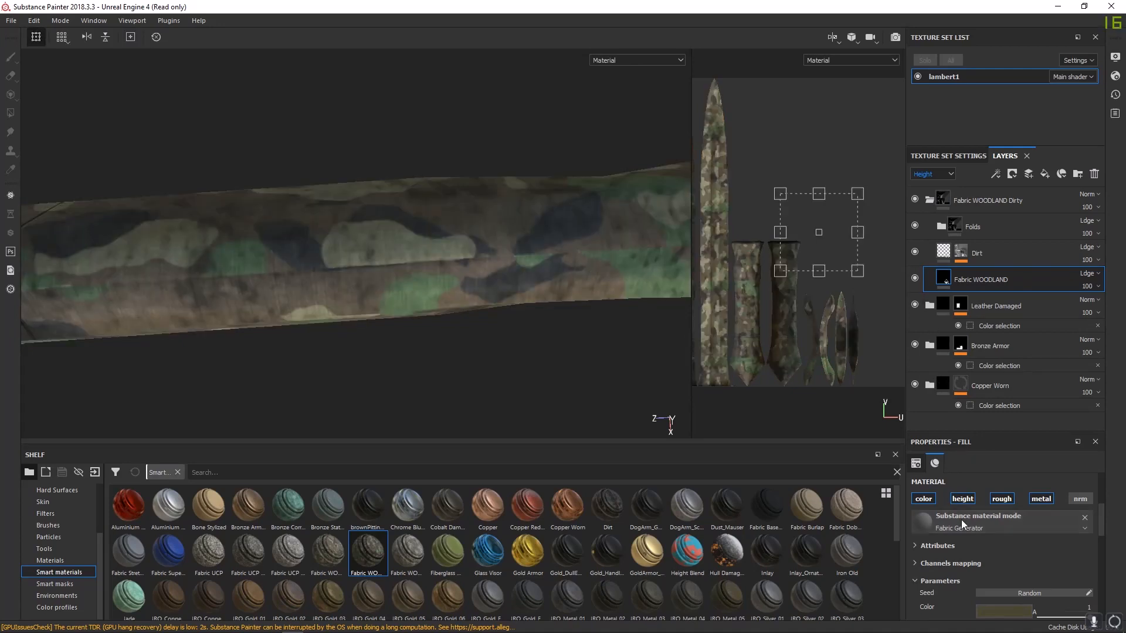
- Enlarge the properties area and review the Fabric WOODLAND layer's generator parameters, image inputs and fill settings
{"action": "scroll", "coordinate": [959, 520], "scroll_direction": "down", "scroll_amount": 3}
{"action": "scroll", "coordinate": [959, 519], "scroll_direction": "up", "scroll_amount": 3}
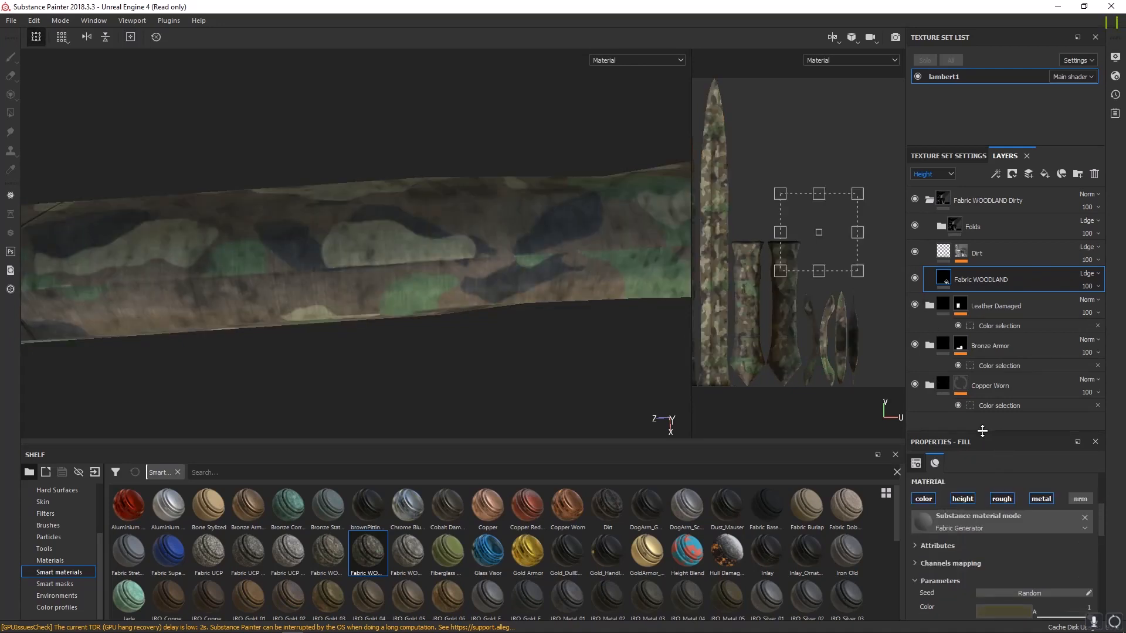
{"action": "left_click_drag", "start_coordinate": [982, 434], "coordinate": [977, 292]}
{"action": "scroll", "coordinate": [983, 472], "scroll_direction": "down", "scroll_amount": 3}
{"action": "scroll", "coordinate": [983, 473], "scroll_direction": "down", "scroll_amount": 4}
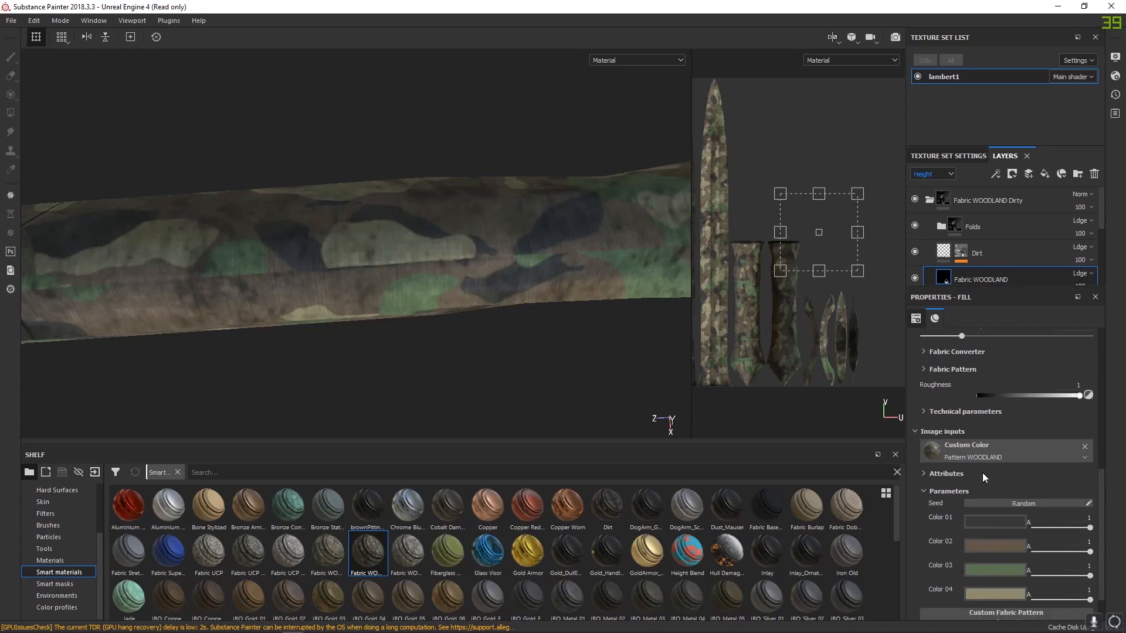
{"action": "scroll", "coordinate": [983, 473], "scroll_direction": "up", "scroll_amount": 3}
{"action": "scroll", "coordinate": [983, 473], "scroll_direction": "up", "scroll_amount": 5}
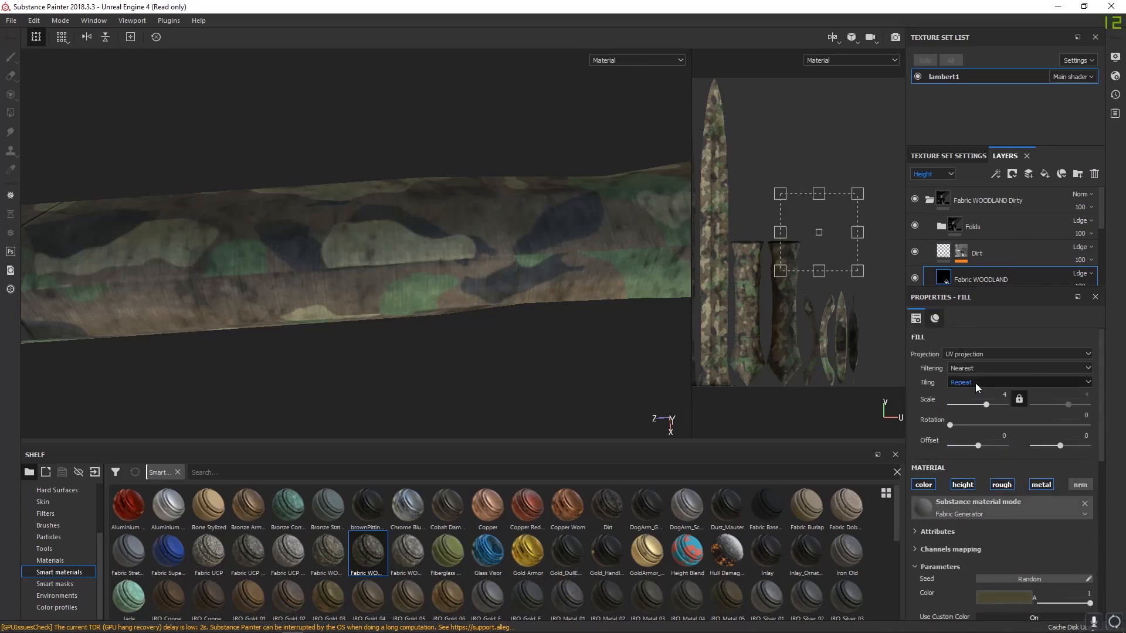
- Check the layer's projection options and compare the UV-projected camouflage on the handle with its UV islands
{"action": "left_click", "coordinate": [957, 354]}
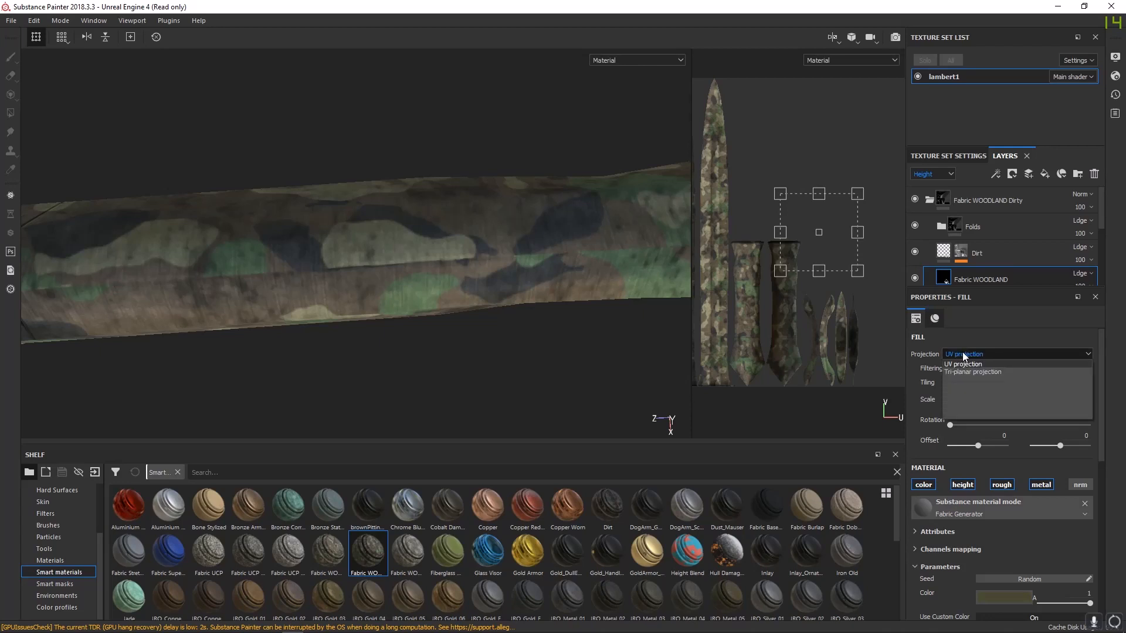
{"action": "left_click", "coordinate": [966, 354]}
{"action": "left_click_drag", "start_coordinate": [646, 291], "coordinate": [496, 183], "text": "alt"}
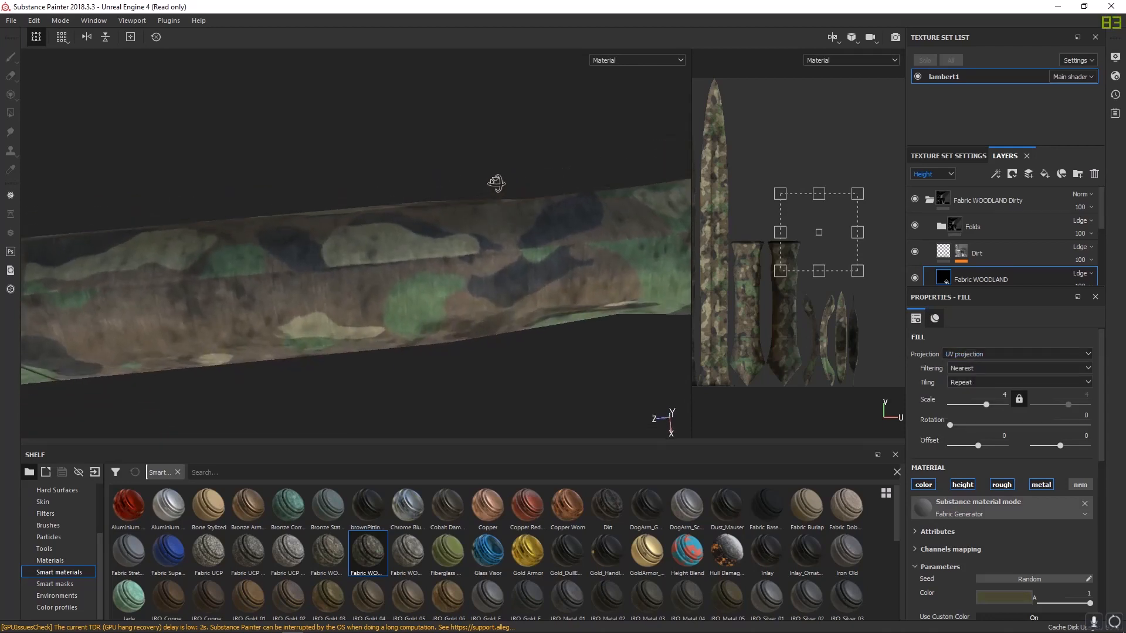
{"action": "right_click_drag", "start_coordinate": [756, 278], "coordinate": [1005, 344], "text": "alt"}
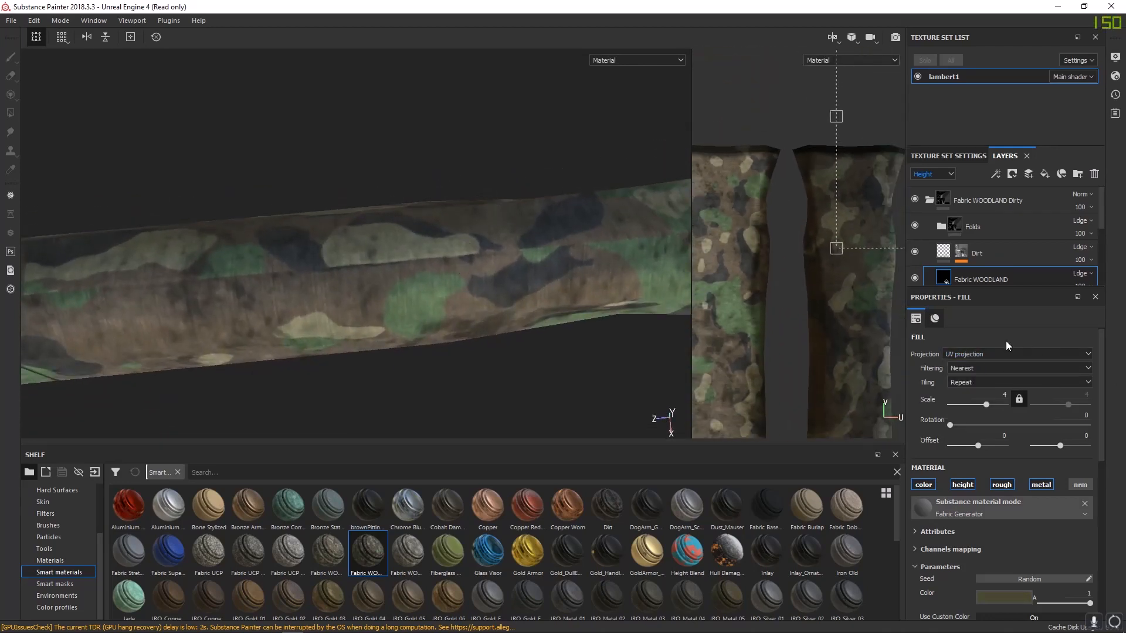
{"action": "middle_click_drag", "start_coordinate": [785, 349], "coordinate": [855, 330], "text": "alt"}
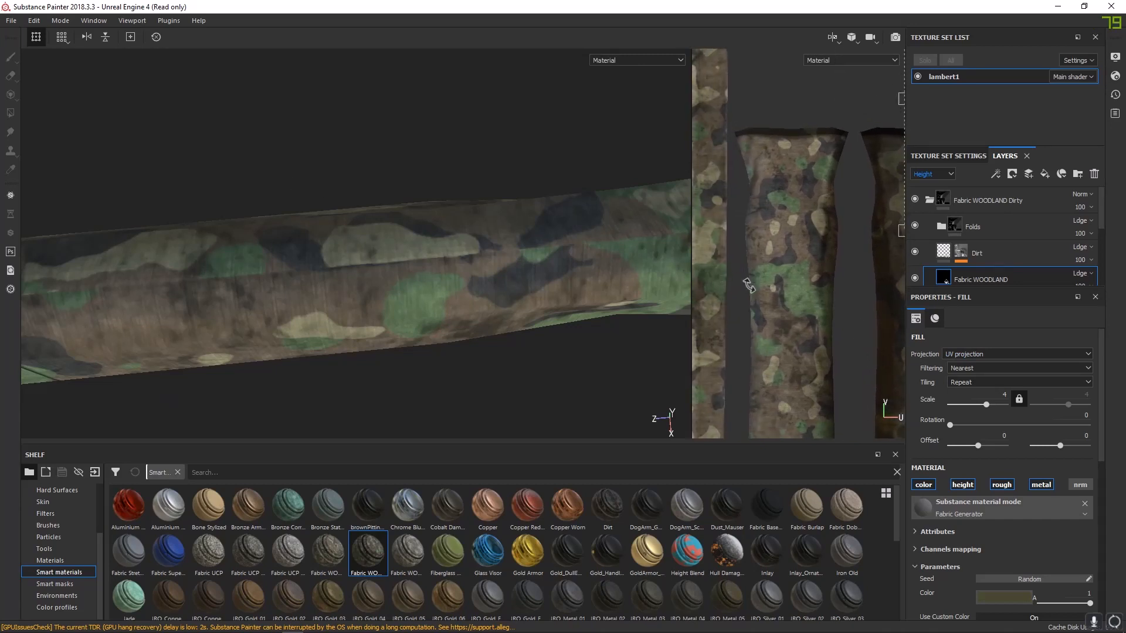
- Change the Fabric WOODLAND layer's projection to Tri-planar projection
{"action": "left_click", "coordinate": [972, 369]}
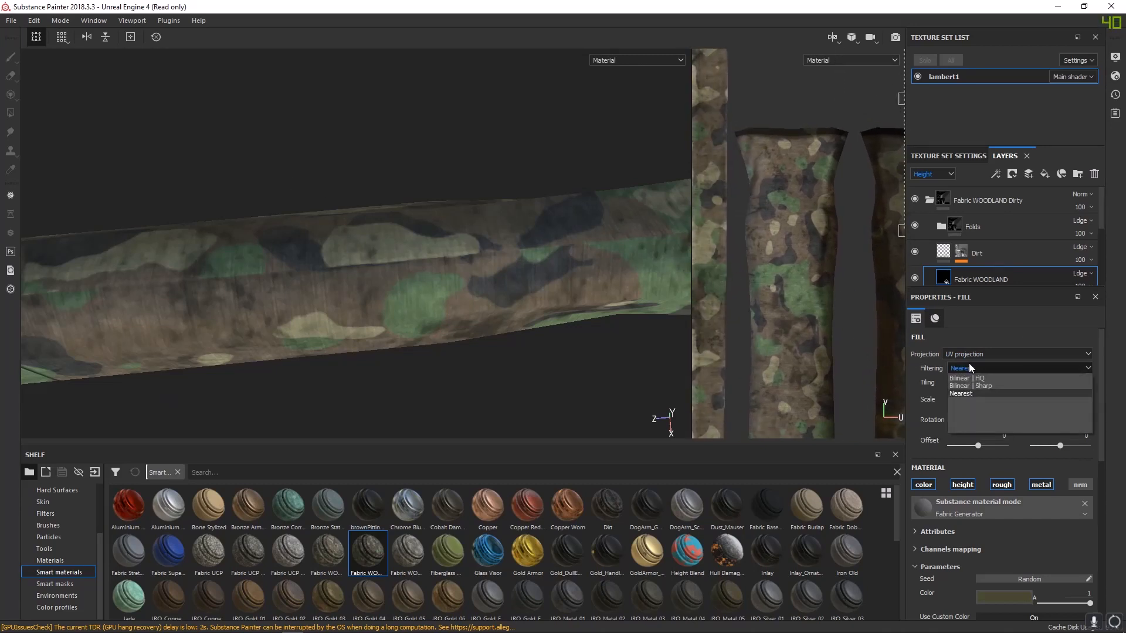
{"action": "left_click", "coordinate": [964, 354]}
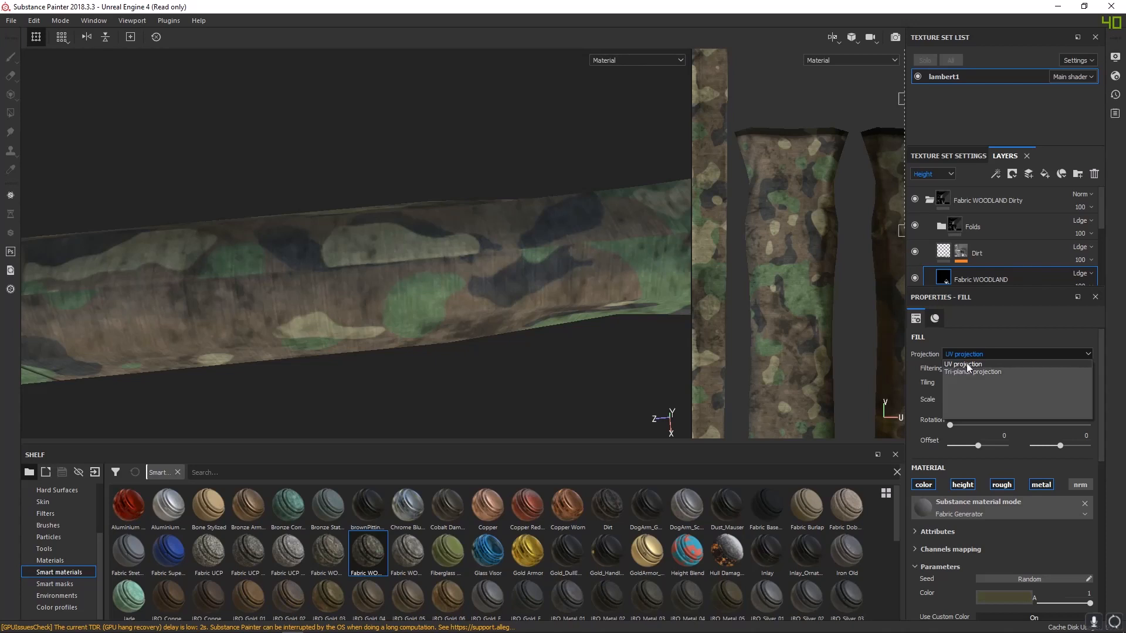
{"action": "left_click", "coordinate": [971, 371]}
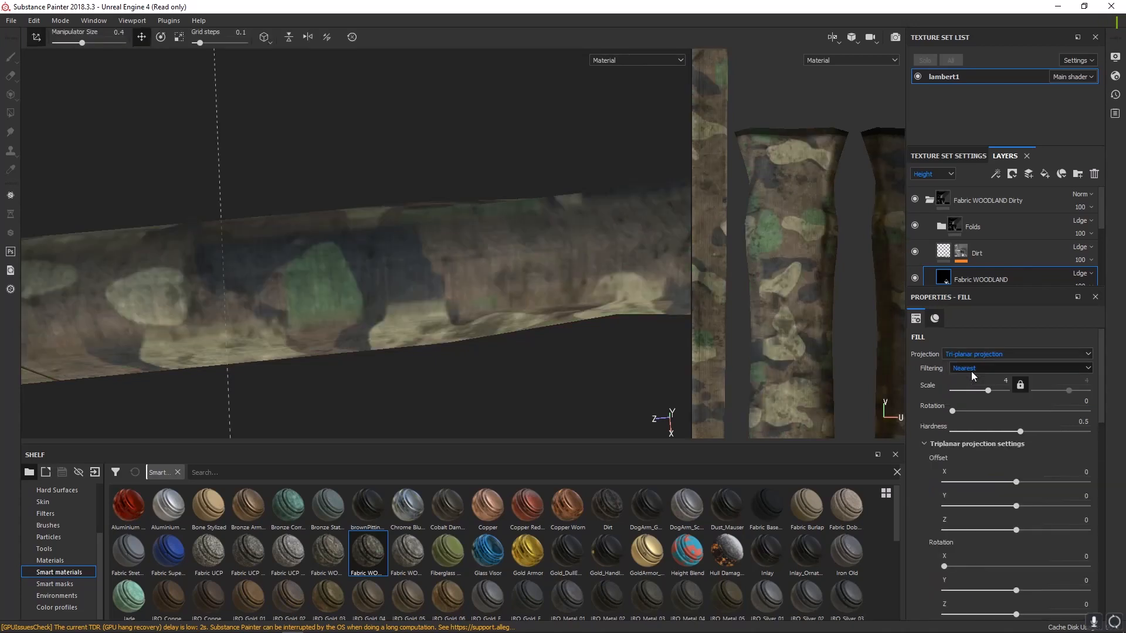
- Examine the tri-planar projection box around the whole sword and how the camouflage blends across the handle
{"action": "left_click_drag", "start_coordinate": [447, 259], "coordinate": [217, 175], "text": "alt"}
{"action": "right_click_drag", "start_coordinate": [352, 272], "coordinate": [352, 240], "text": "alt"}
{"action": "left_click_drag", "start_coordinate": [352, 240], "coordinate": [499, 250], "text": "alt"}
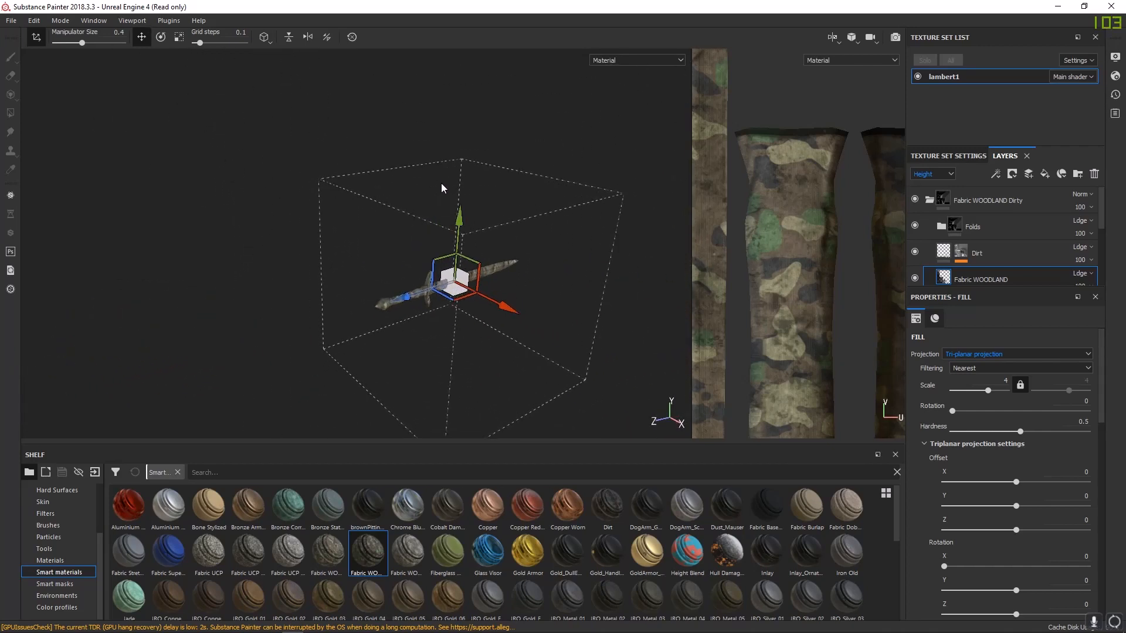
{"action": "left_click_drag", "start_coordinate": [428, 350], "coordinate": [581, 324], "text": "alt"}
{"action": "left_click_drag", "start_coordinate": [426, 283], "coordinate": [432, 327], "text": "alt"}
{"action": "right_click_drag", "start_coordinate": [432, 326], "coordinate": [1085, 380], "text": "alt"}
{"action": "right_click_drag", "start_coordinate": [469, 259], "coordinate": [995, 363], "text": "alt"}
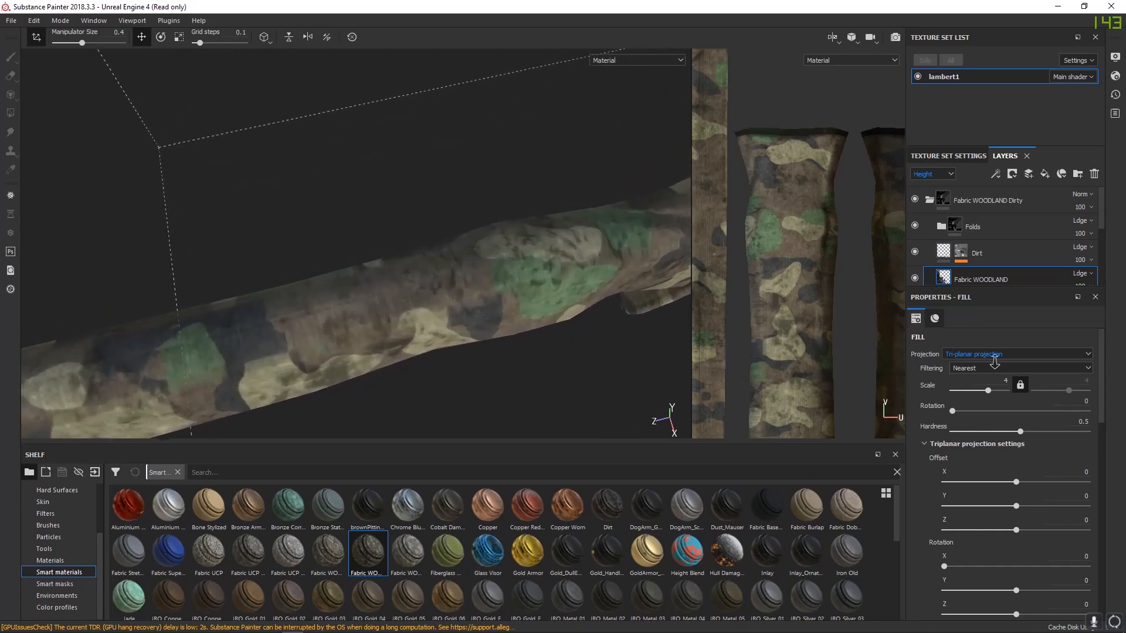
{"action": "left_click_drag", "start_coordinate": [499, 275], "coordinate": [457, 254], "text": "alt"}
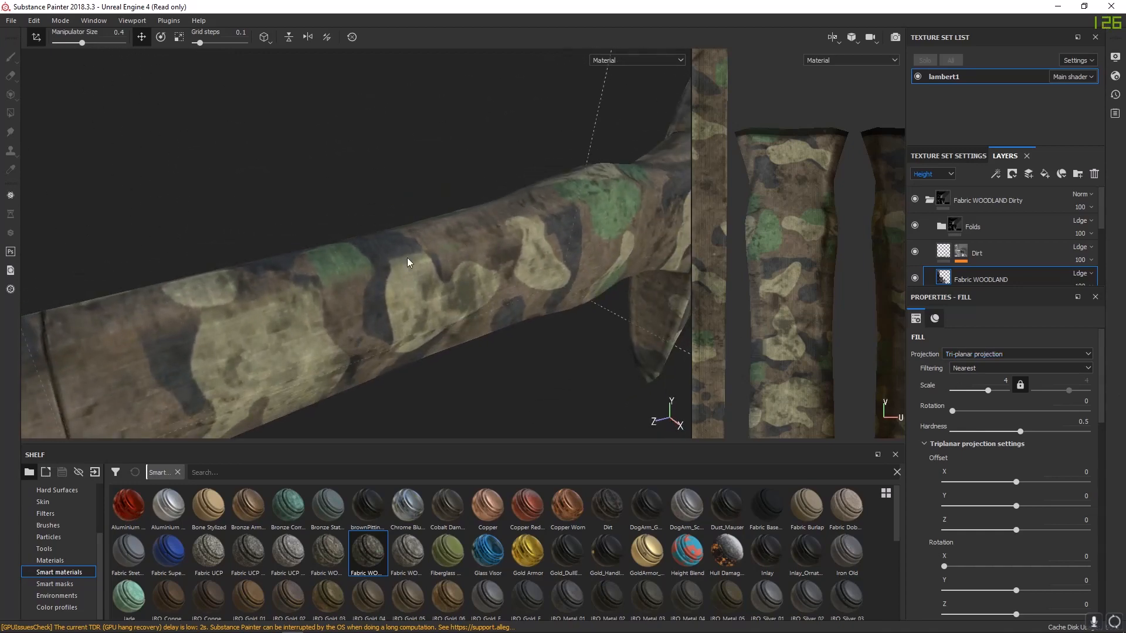
{"action": "left_click_drag", "start_coordinate": [541, 221], "coordinate": [516, 286], "text": "alt"}
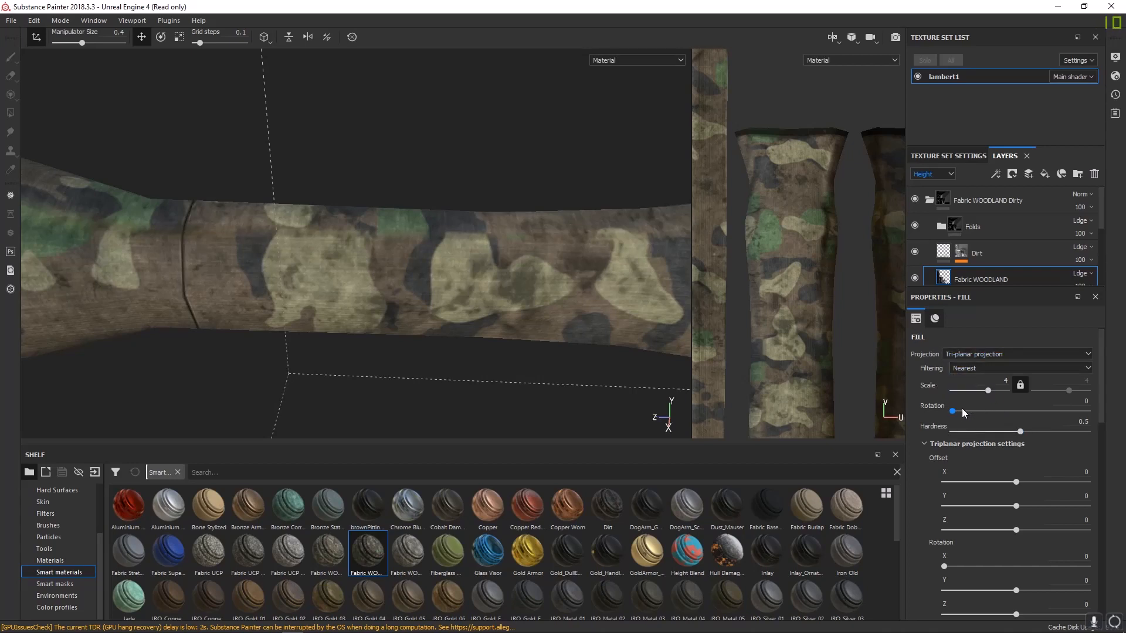
- Set the tri-planar Hardness to 1 and check the pattern transitions along the handle
{"action": "mouse_move", "coordinate": [1021, 432]}
{"action": "left_mouse_down"}
{"action": "mouse_move", "coordinate": [954, 432]}
{"action": "mouse_move", "coordinate": [1026, 433]}
{"action": "left_mouse_up"}
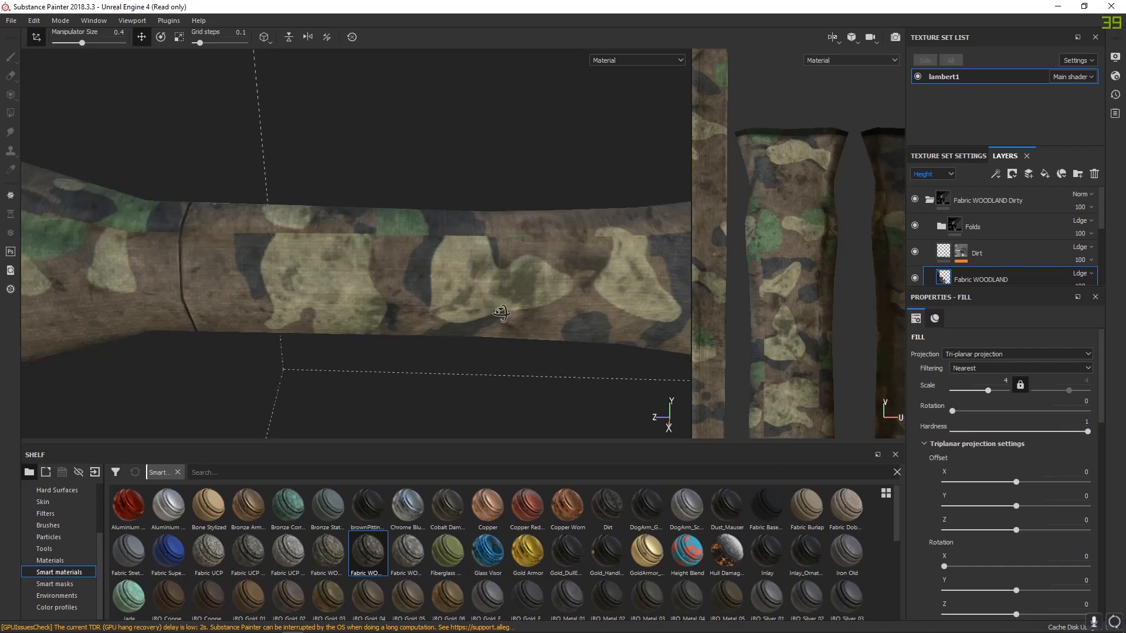
{"action": "left_click_drag", "start_coordinate": [411, 334], "coordinate": [540, 341], "text": "alt"}
{"action": "left_click_drag", "start_coordinate": [459, 276], "coordinate": [461, 258], "text": "alt"}
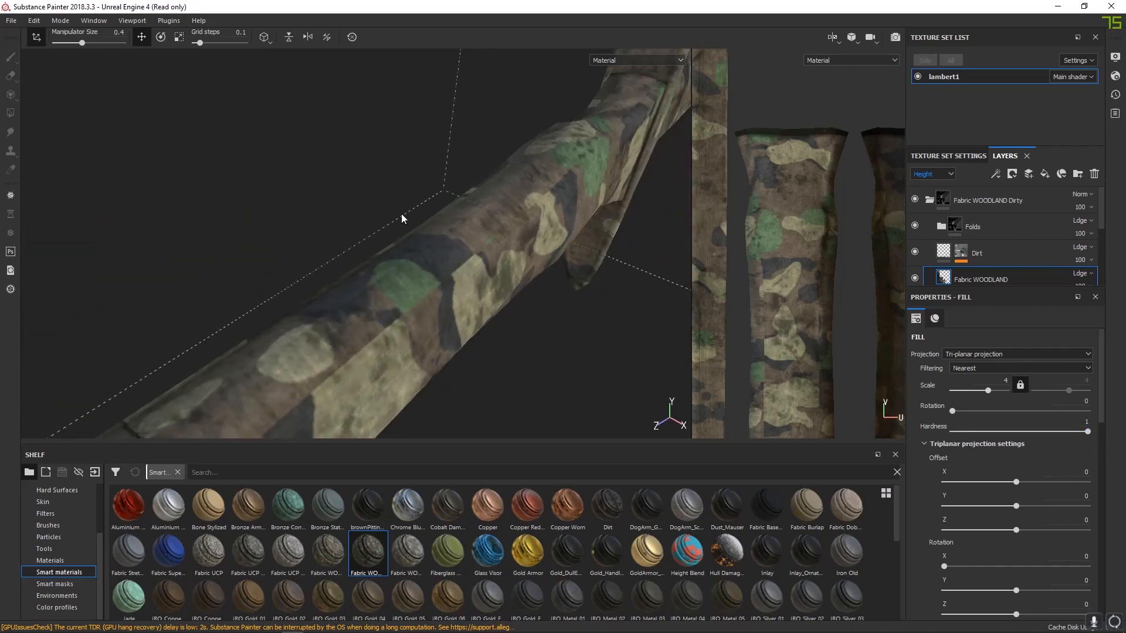
- Set the tri-planar Hardness to 0 and check the softened camouflage blending on the handle and guard
{"action": "left_click_drag", "start_coordinate": [1088, 437], "coordinate": [982, 431]}
{"action": "left_click_drag", "start_coordinate": [477, 301], "coordinate": [370, 263], "text": "alt"}
{"action": "right_click_drag", "start_coordinate": [411, 275], "coordinate": [252, 219], "text": "alt"}
{"action": "left_click_drag", "start_coordinate": [251, 219], "coordinate": [442, 289], "text": "alt"}
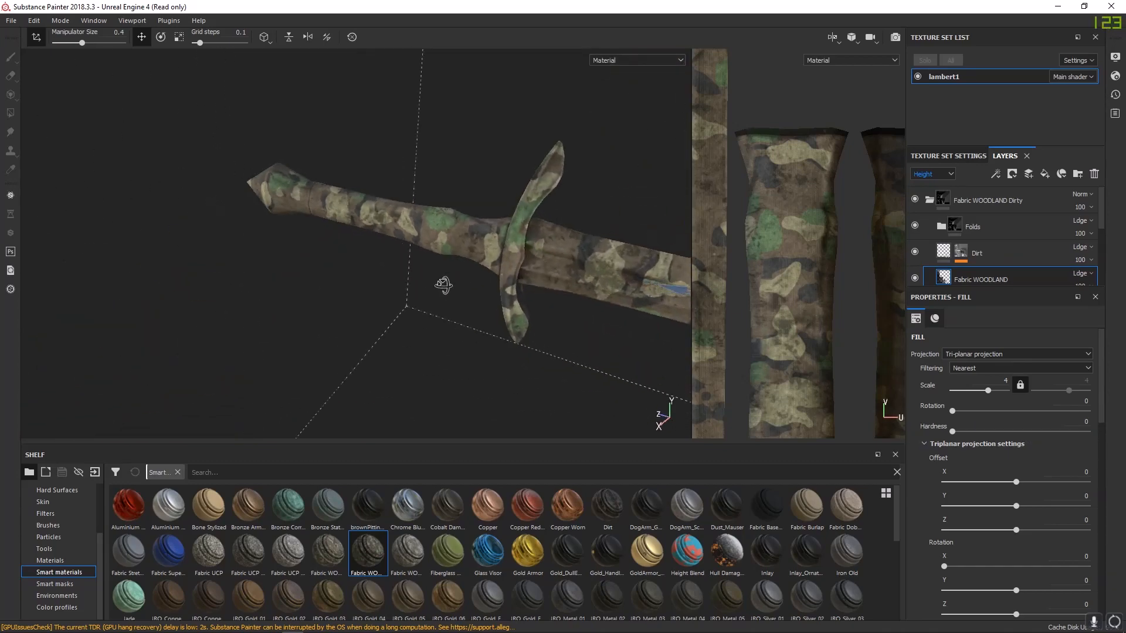
- Examine the tri-planar camouflage across the blade, its narrow edge, the pommel, handle and guard from several angles
{"action": "middle_click_drag", "start_coordinate": [442, 289], "coordinate": [241, 250], "text": "alt"}
{"action": "left_click_drag", "start_coordinate": [588, 325], "coordinate": [673, 281], "text": "alt"}
{"action": "middle_click_drag", "start_coordinate": [545, 340], "coordinate": [688, 276], "text": "alt"}
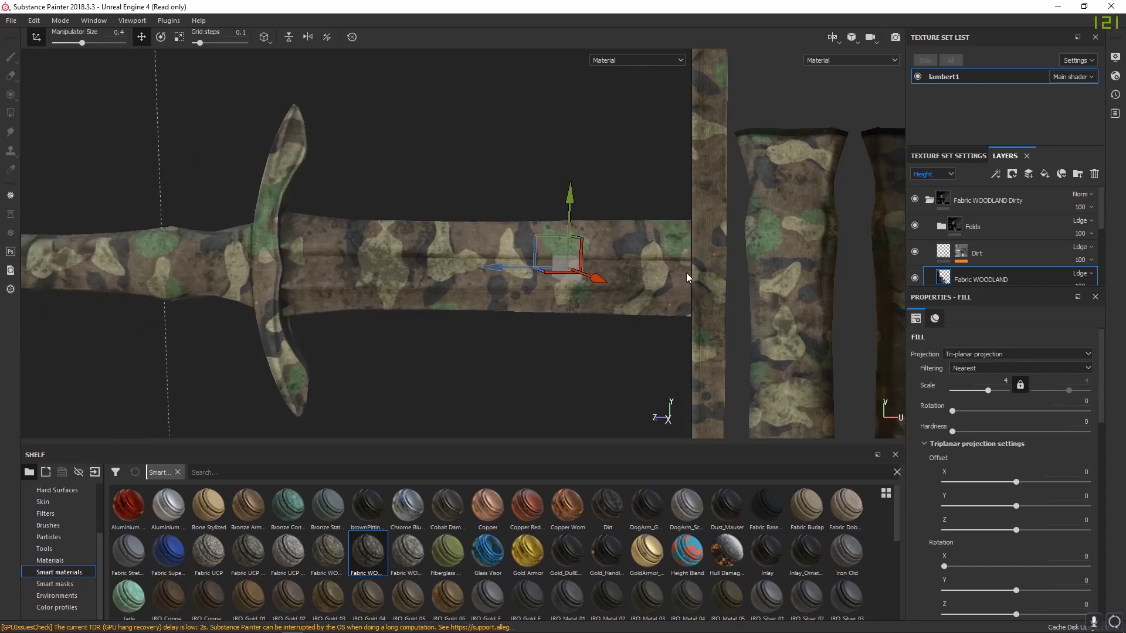
{"action": "left_click_drag", "start_coordinate": [332, 300], "coordinate": [239, 253], "text": "alt"}
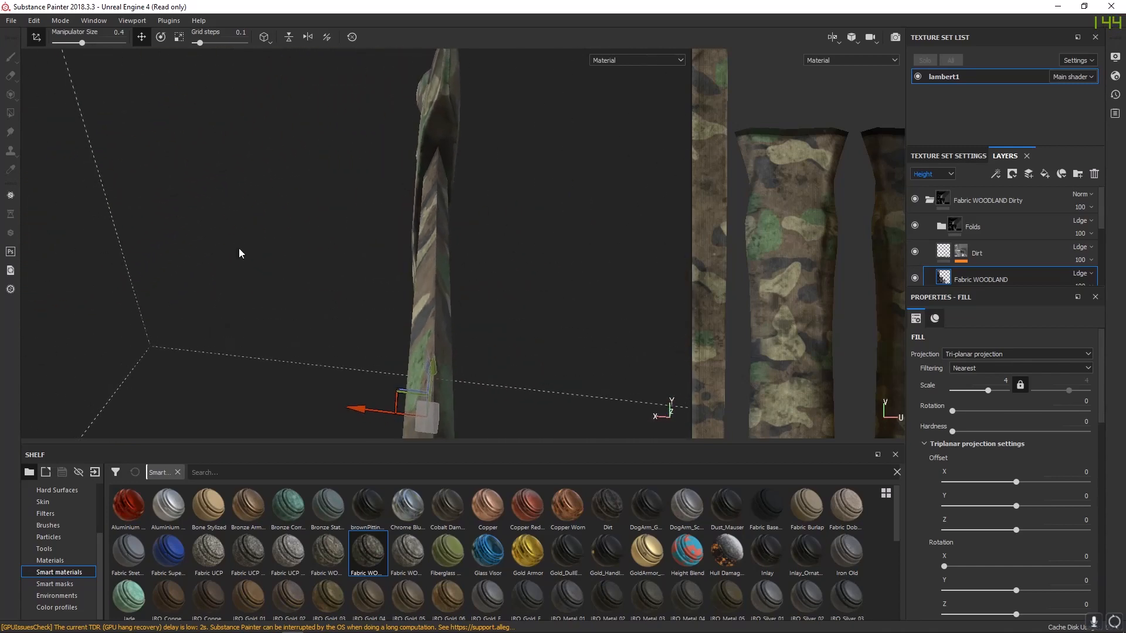
{"action": "left_click_drag", "start_coordinate": [442, 334], "coordinate": [412, 237], "text": "alt"}
{"action": "scroll", "coordinate": [412, 237], "scroll_direction": "up", "scroll_amount": 2}
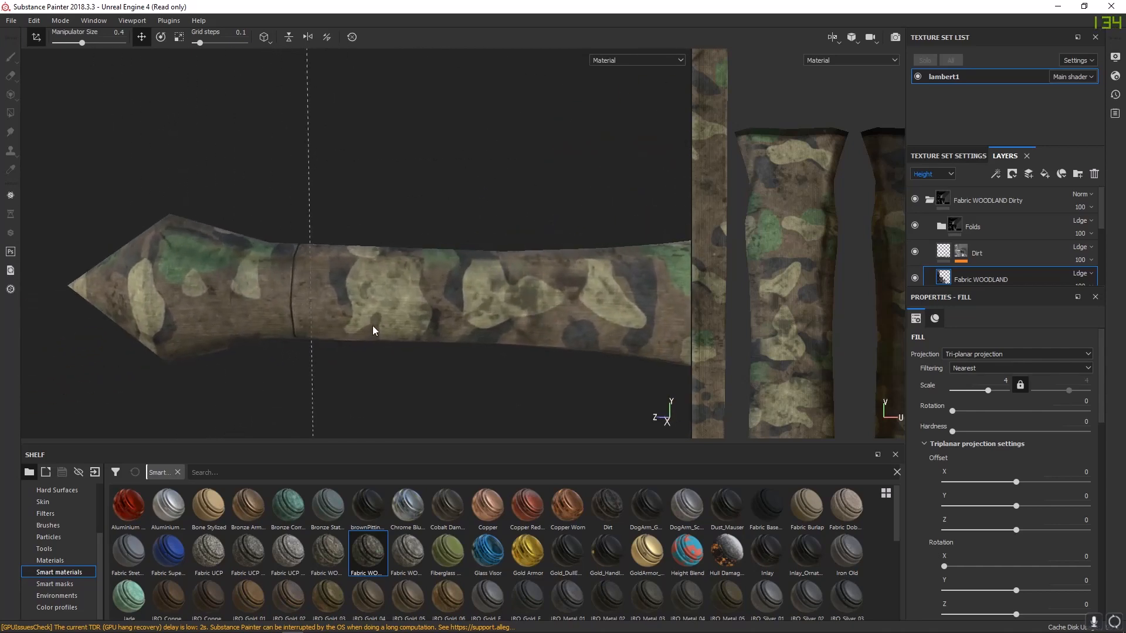
{"action": "left_click_drag", "start_coordinate": [471, 285], "coordinate": [528, 284], "text": "alt"}
{"action": "middle_click_drag", "start_coordinate": [557, 301], "coordinate": [276, 284], "text": "alt"}
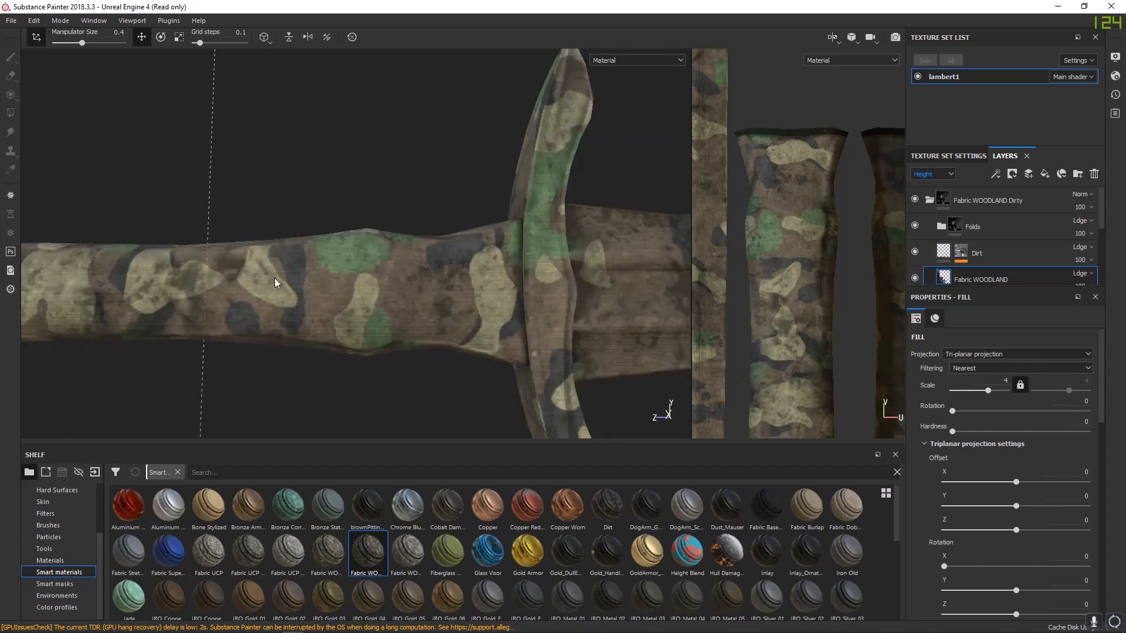
{"action": "left_click_drag", "start_coordinate": [276, 284], "coordinate": [432, 373], "text": "alt"}
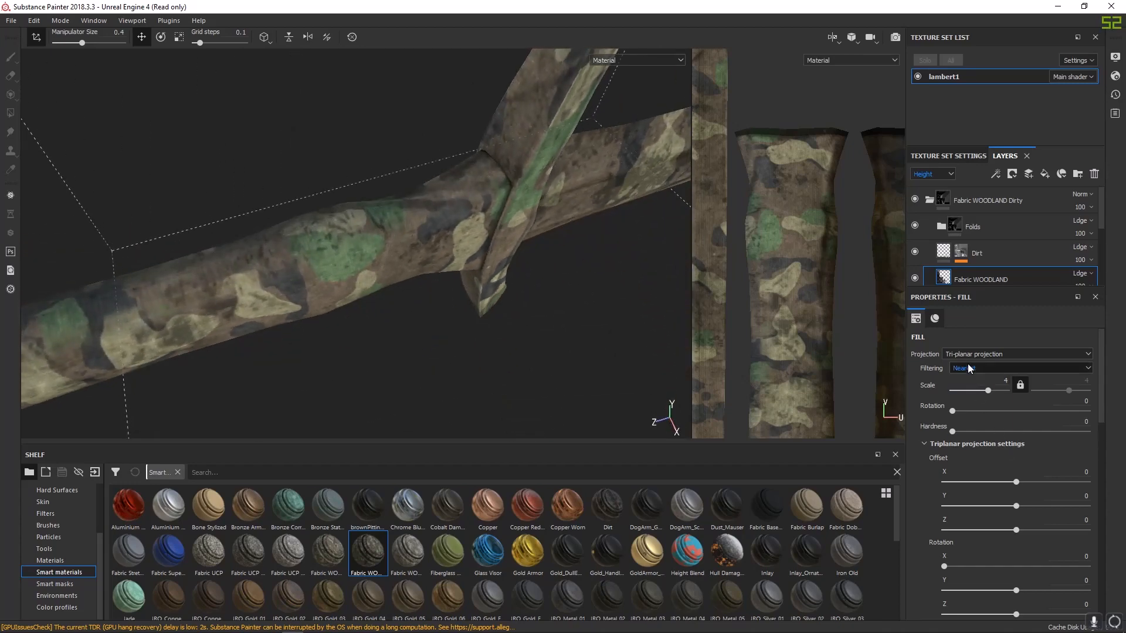
{"action": "left_click", "coordinate": [997, 368]}
{"action": "left_click", "coordinate": [972, 355]}
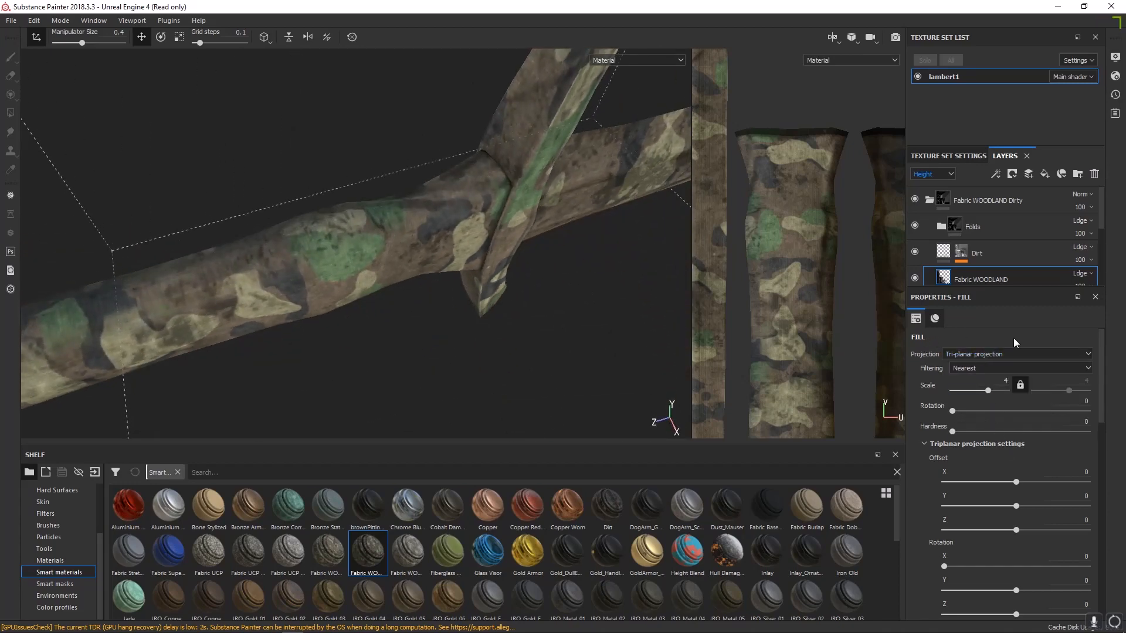
{"action": "left_click", "coordinate": [1084, 353]}
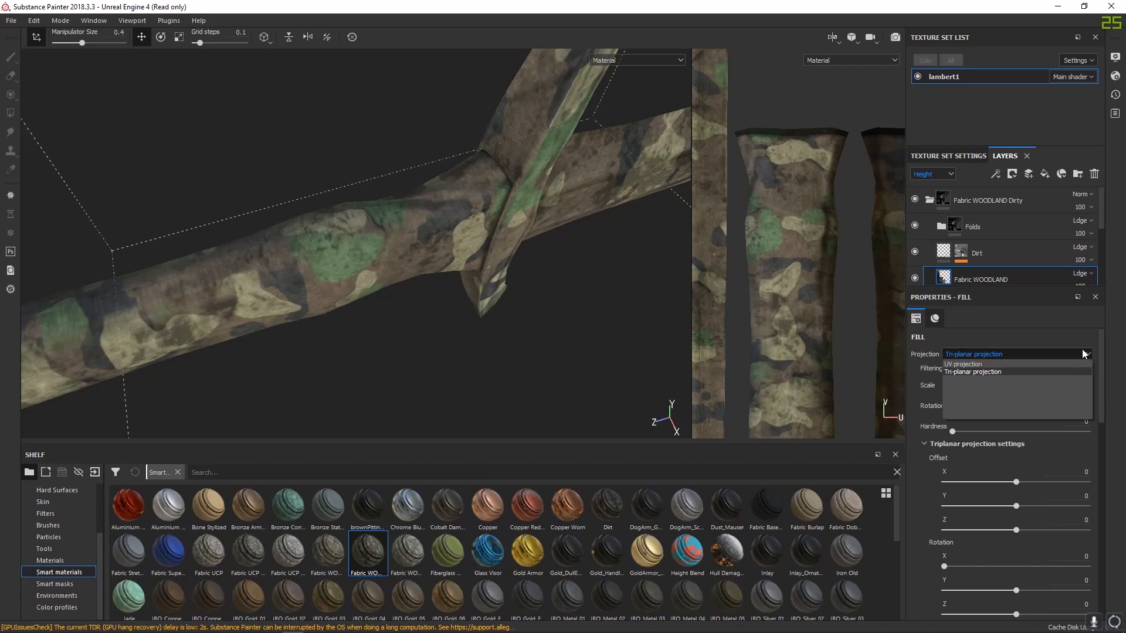
- Hide the Fabric WOODLAND Dirty folder and frame the sword's copper blade in the 3D view
{"action": "left_click", "coordinate": [977, 203]}
{"action": "left_click", "coordinate": [915, 199]}
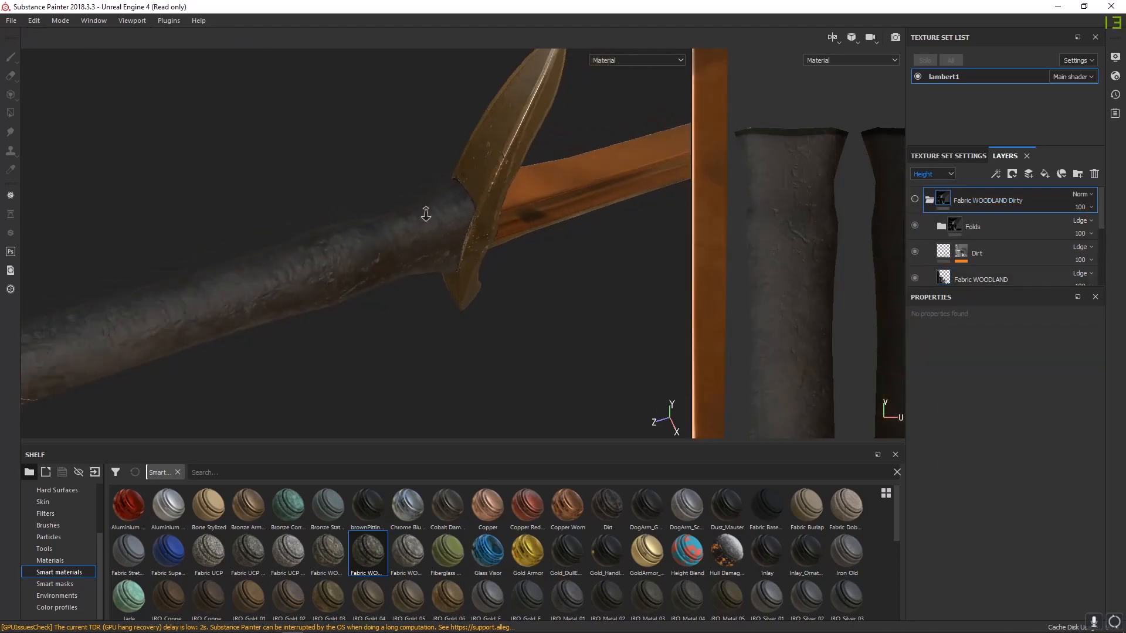
{"action": "right_click_drag", "start_coordinate": [426, 214], "coordinate": [163, 151], "text": "alt"}
{"action": "left_click_drag", "start_coordinate": [163, 150], "coordinate": [291, 170], "text": "alt"}
{"action": "middle_click_drag", "start_coordinate": [472, 264], "coordinate": [223, 255], "text": "alt"}
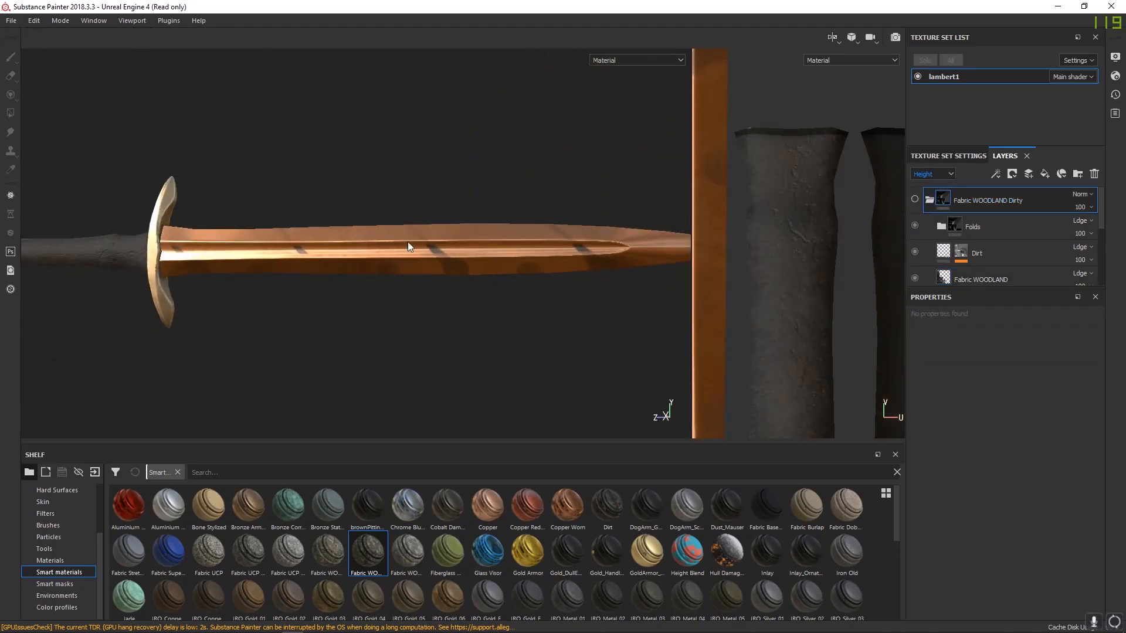
{"action": "left_click", "coordinate": [454, 251]}
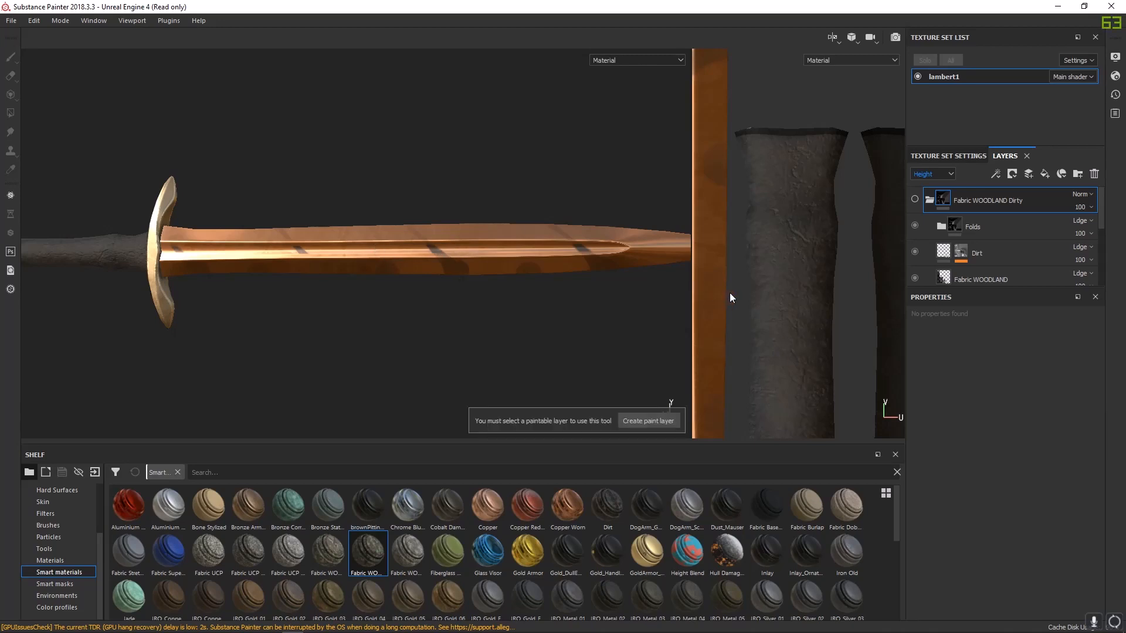
- Expand the Copper Worn folder and open the Mask Editor generator settings of its Worn Surface layer
{"action": "scroll", "coordinate": [1004, 282], "scroll_direction": "down", "scroll_amount": 5}
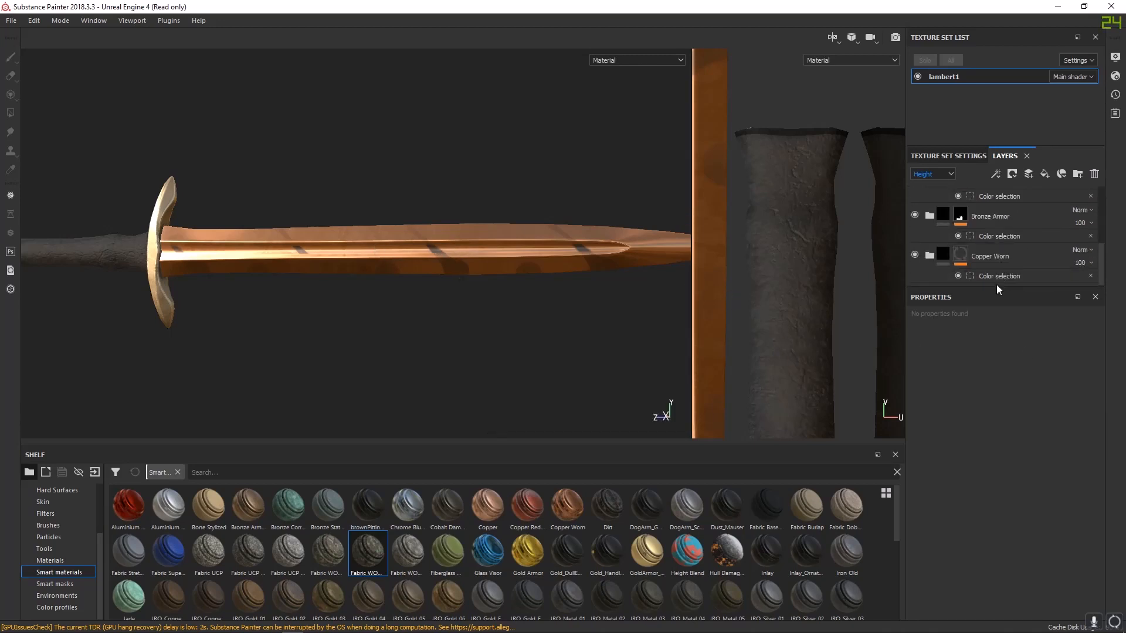
{"action": "left_click_drag", "start_coordinate": [991, 286], "coordinate": [994, 528]}
{"action": "left_click", "coordinate": [1023, 383]}
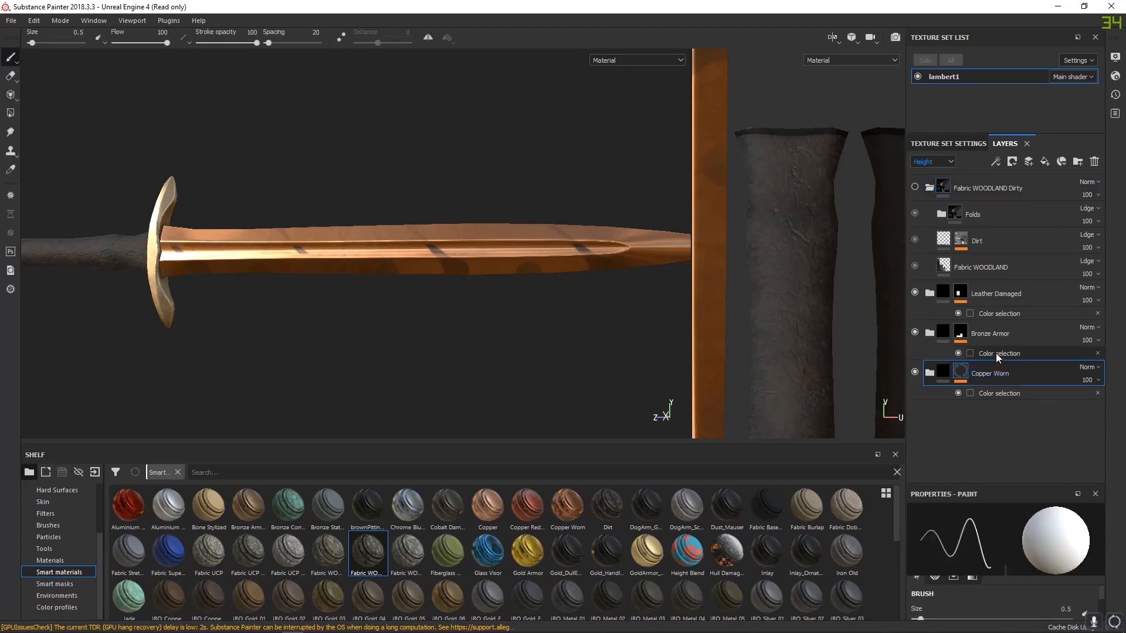
{"action": "left_click", "coordinate": [929, 373]}
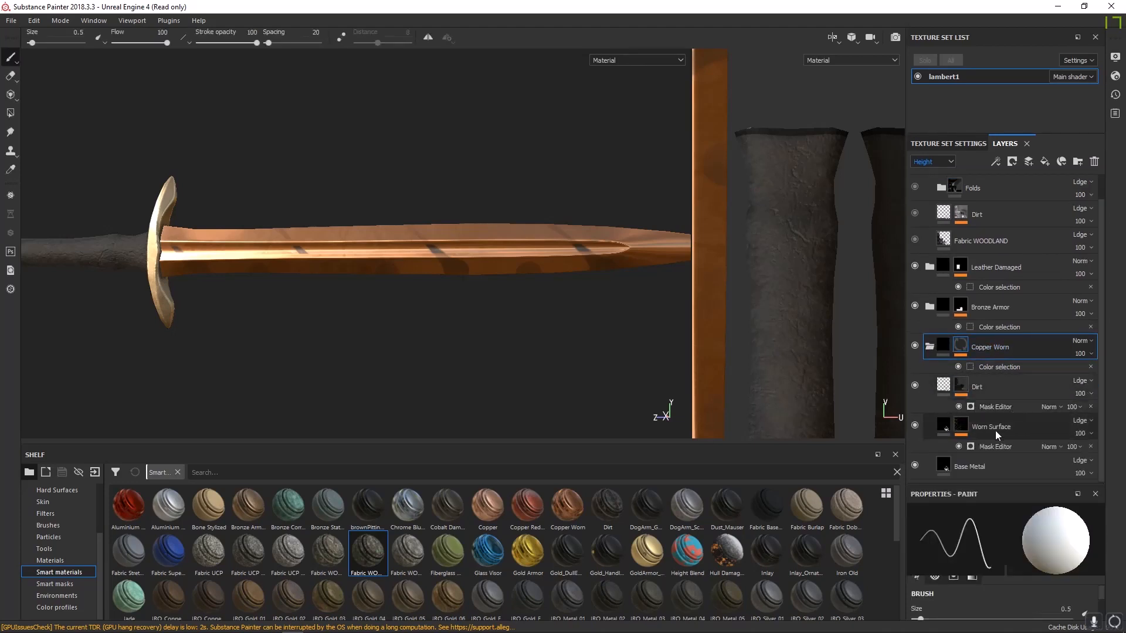
{"action": "left_click", "coordinate": [1004, 446]}
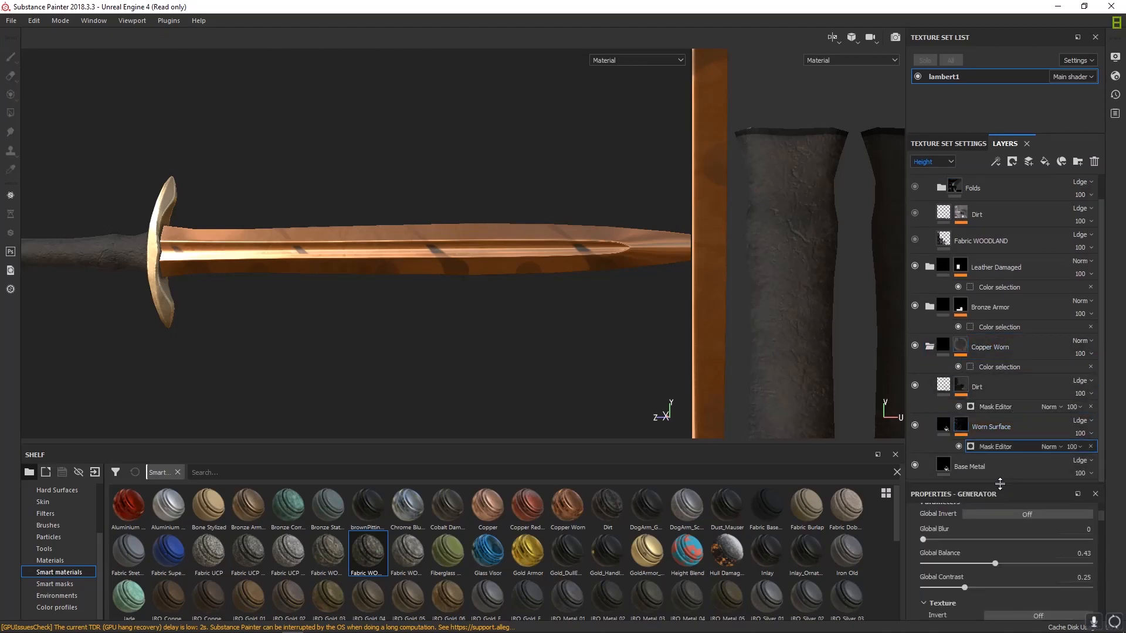
{"action": "left_click_drag", "start_coordinate": [1000, 484], "coordinate": [1000, 243]}
- Replace the Worn Surface generator's Texture image input with Grunge Stains Leaky and view the blade
{"action": "scroll", "coordinate": [1010, 417], "scroll_direction": "down", "scroll_amount": 10}
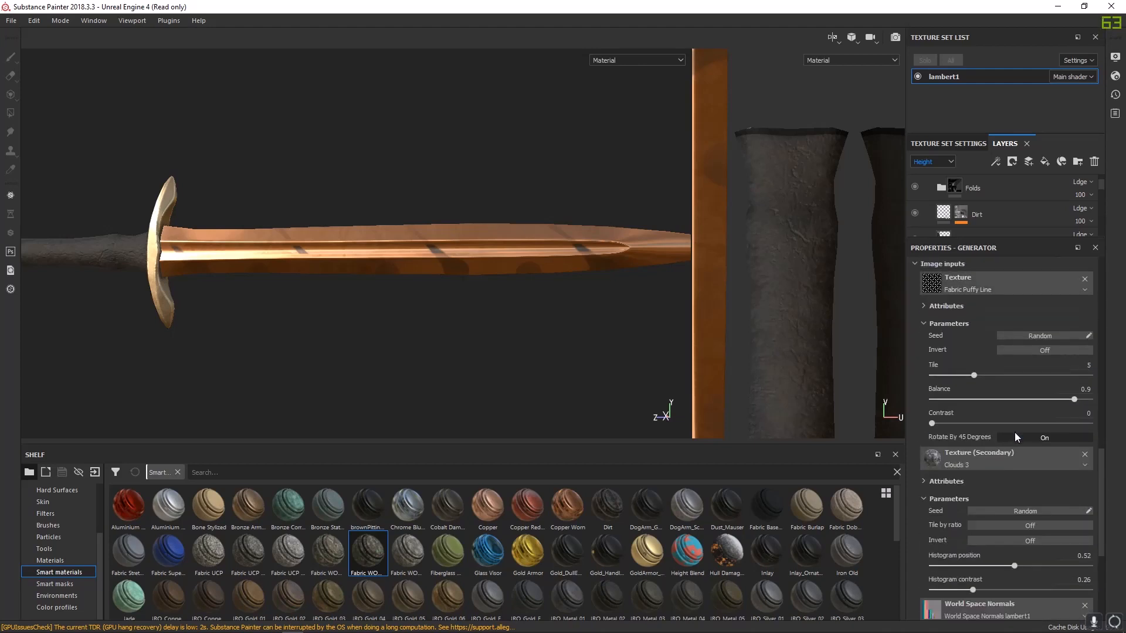
{"action": "scroll", "coordinate": [1015, 437], "scroll_direction": "up", "scroll_amount": 3}
{"action": "left_click", "coordinate": [971, 388]}
{"action": "type", "text": "leat"}
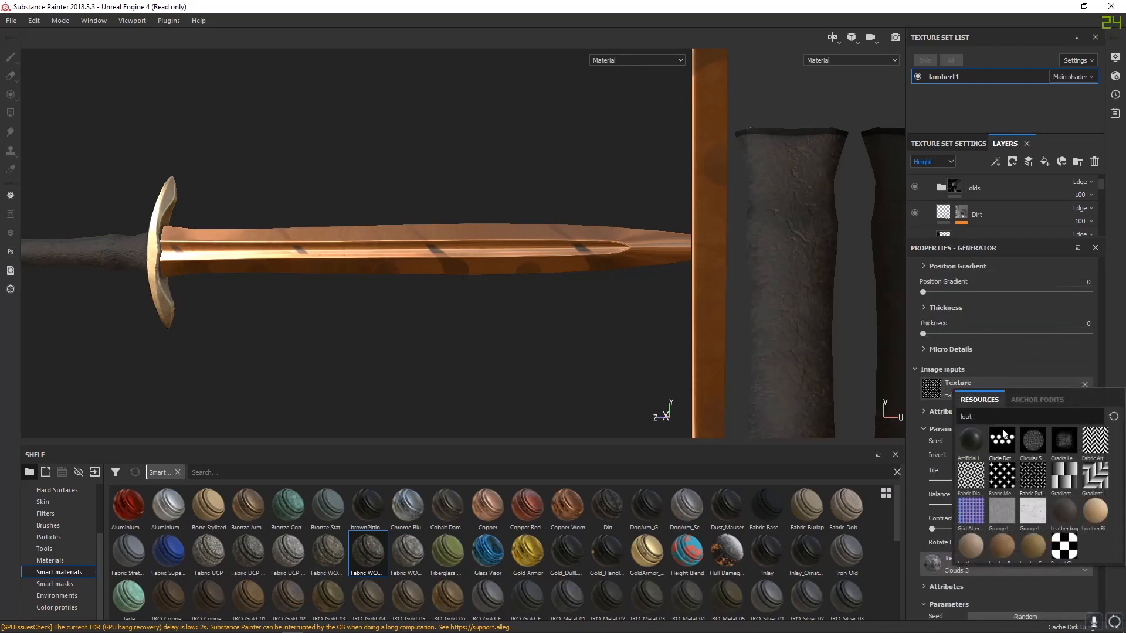
{"action": "left_click_drag", "start_coordinate": [991, 417], "coordinate": [914, 418]}
{"action": "type", "text": "grun"}
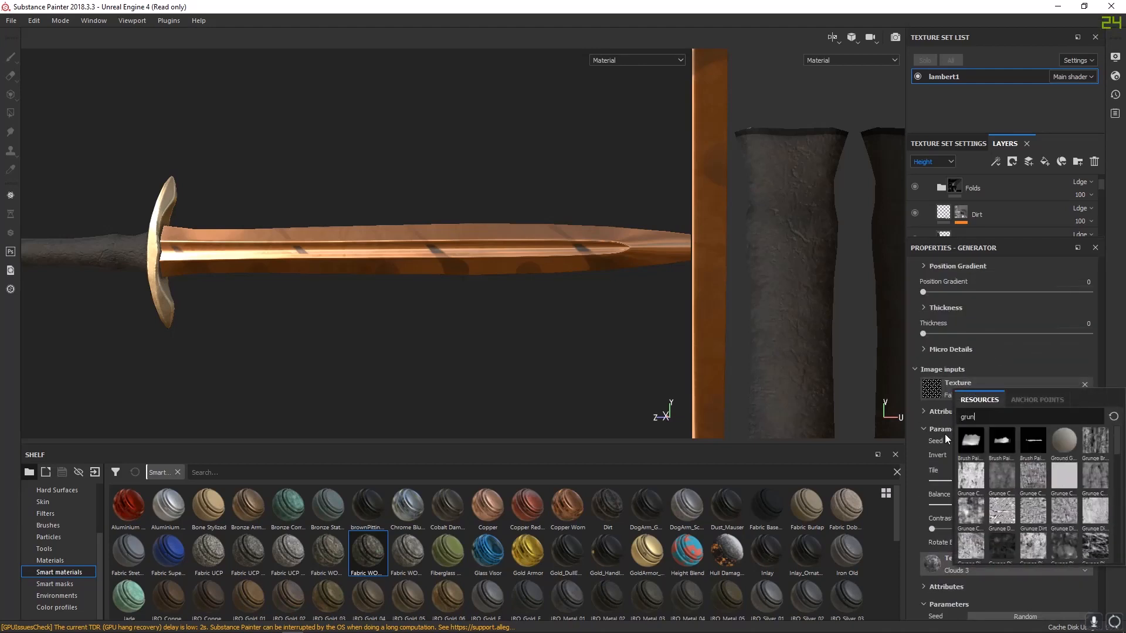
{"action": "scroll", "coordinate": [1019, 522], "scroll_direction": "down", "scroll_amount": 3}
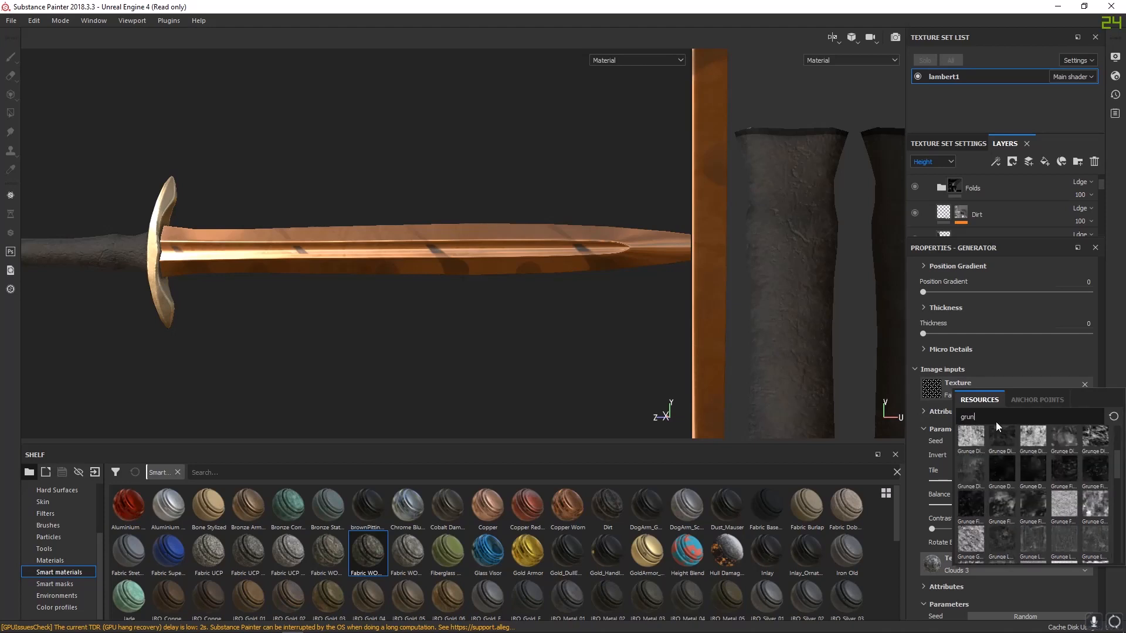
{"action": "type", "text": "ge leak"}
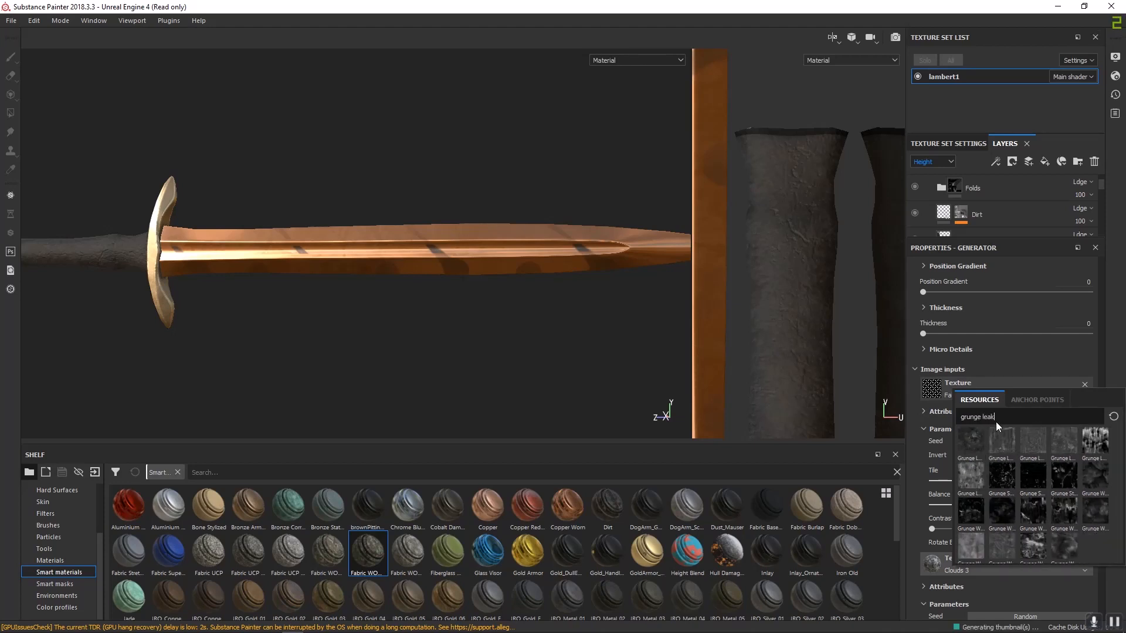
{"action": "left_click", "coordinate": [1062, 478]}
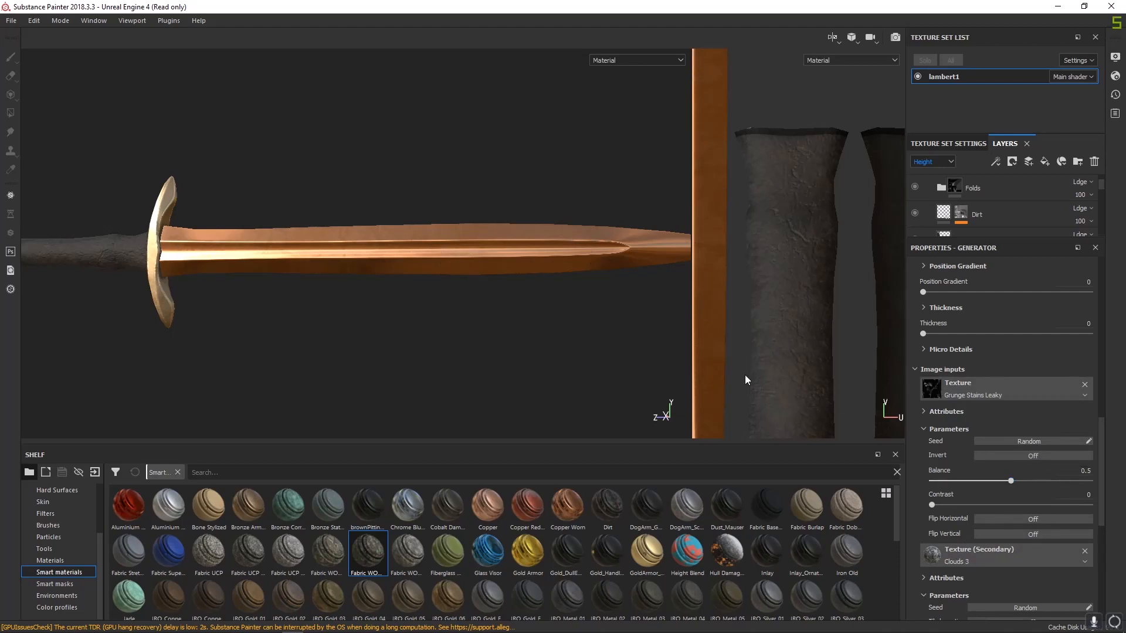
{"action": "left_click_drag", "start_coordinate": [571, 251], "coordinate": [492, 251], "text": "alt"}
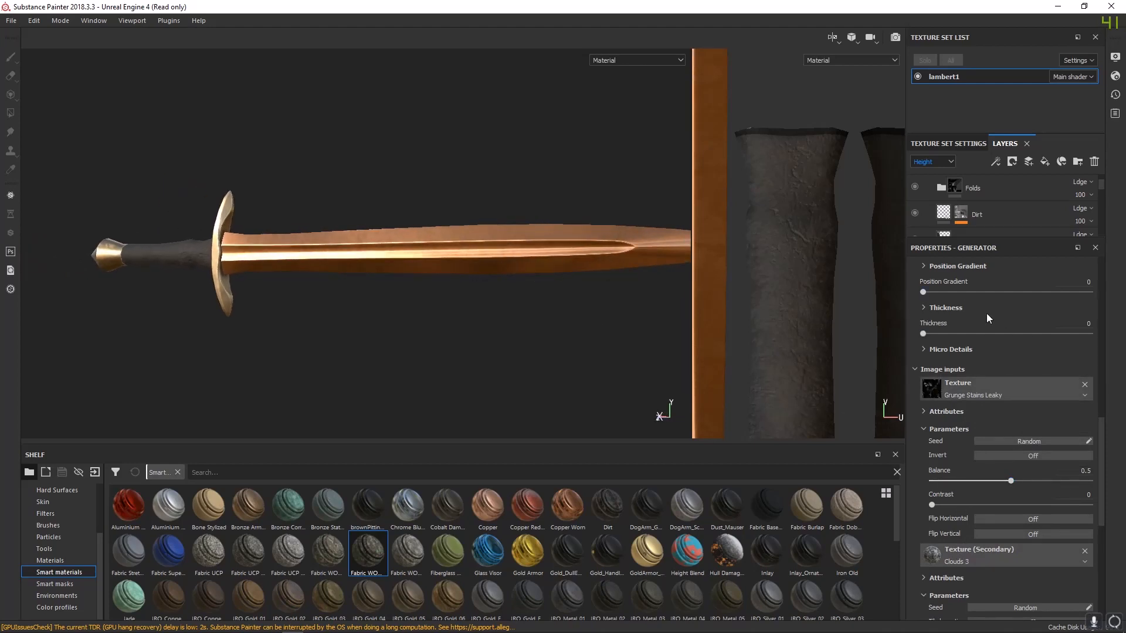
- Display the Worn Surface layer's mask on its own in the viewports
{"action": "scroll", "coordinate": [982, 294], "scroll_direction": "up", "scroll_amount": 3}
{"action": "left_click_drag", "start_coordinate": [991, 247], "coordinate": [991, 355]}
{"action": "scroll", "coordinate": [994, 280], "scroll_direction": "down", "scroll_amount": 2}
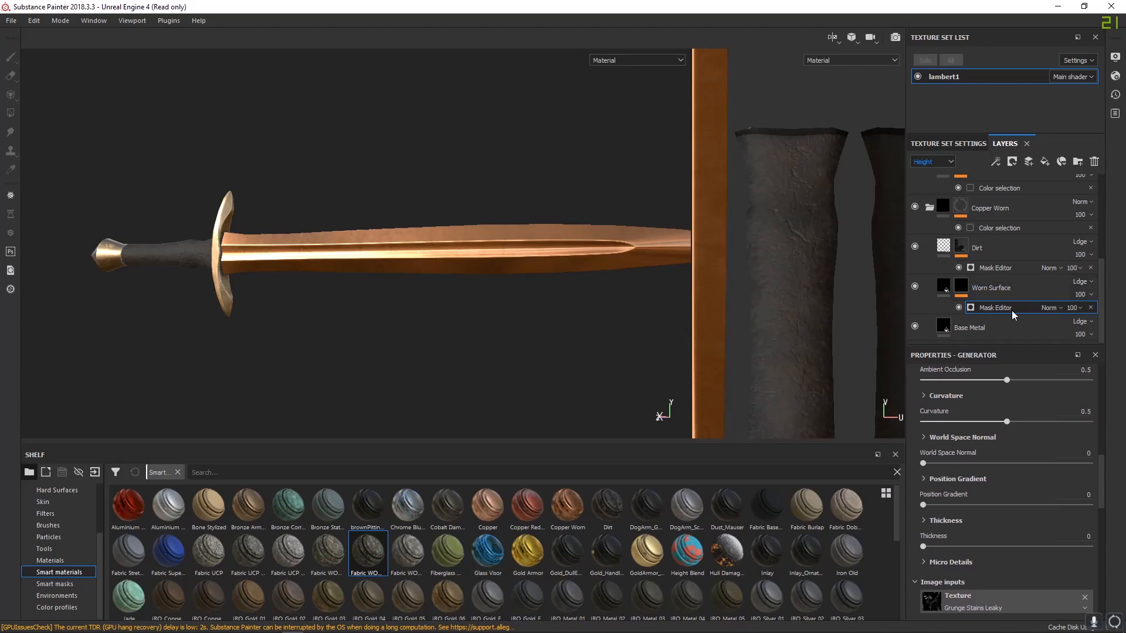
{"action": "left_click", "coordinate": [961, 287], "text": "alt"}
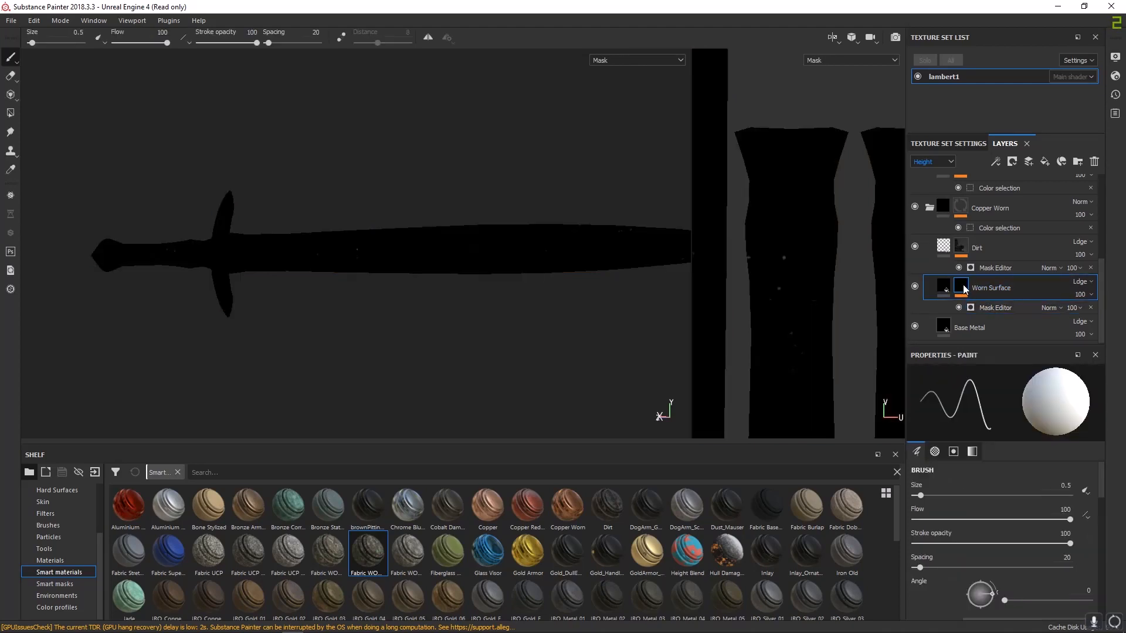
- Set the Texture Scale to 1.8 in the Worn Surface Mask Editor and check the stains on the blade mask
{"action": "left_click", "coordinate": [991, 308]}
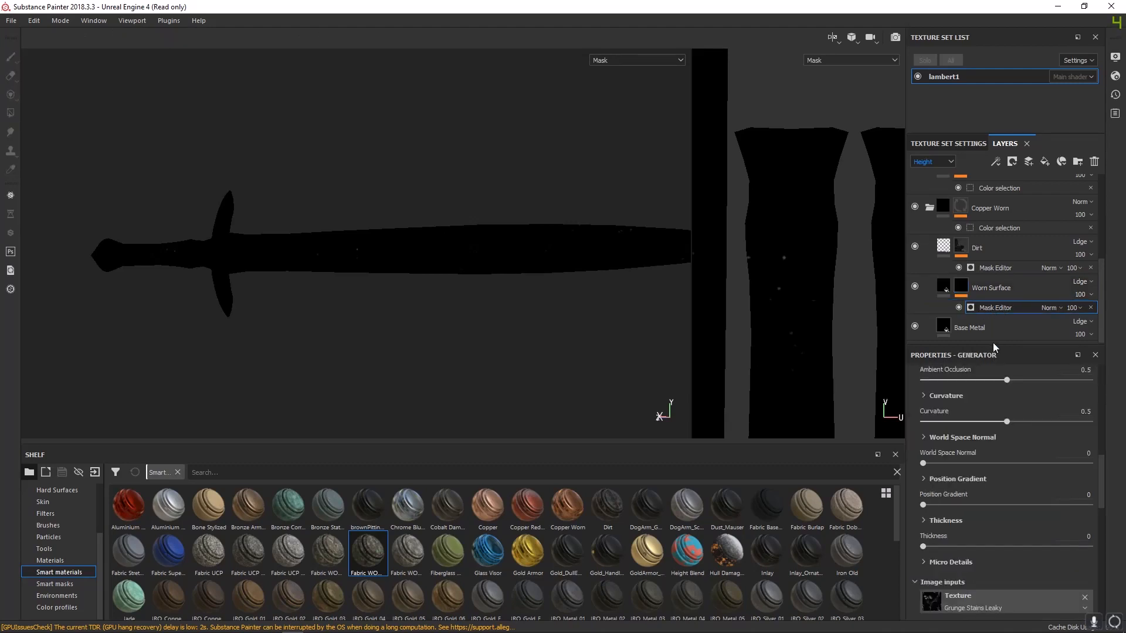
{"action": "left_click_drag", "start_coordinate": [994, 343], "coordinate": [988, 264]}
{"action": "scroll", "coordinate": [989, 464], "scroll_direction": "up", "scroll_amount": 6}
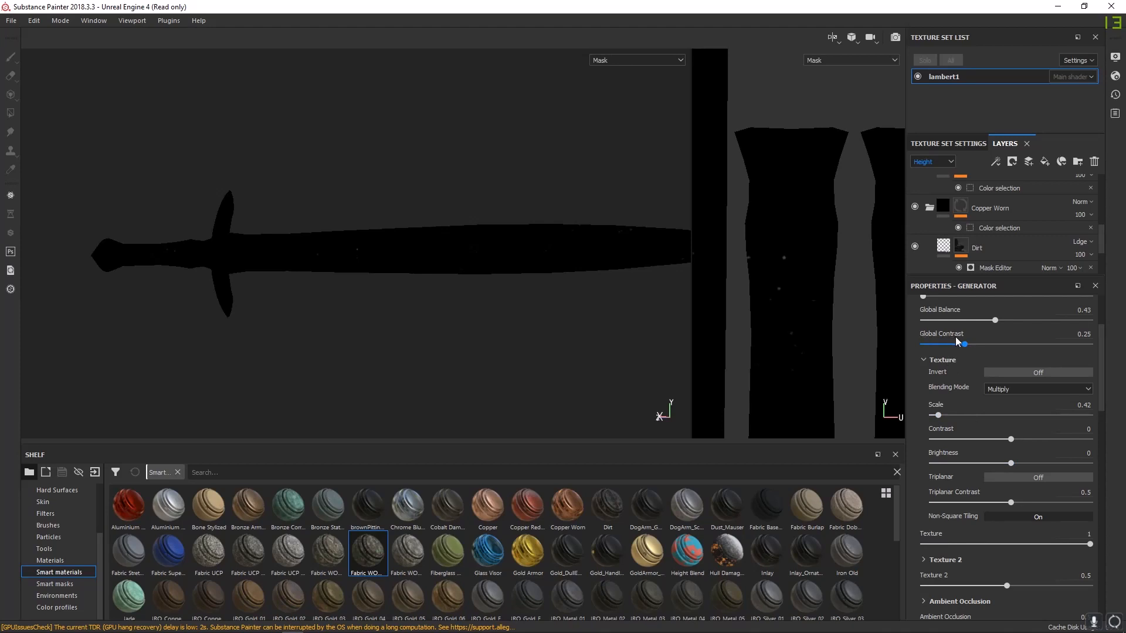
{"action": "left_click_drag", "start_coordinate": [938, 418], "coordinate": [961, 421]}
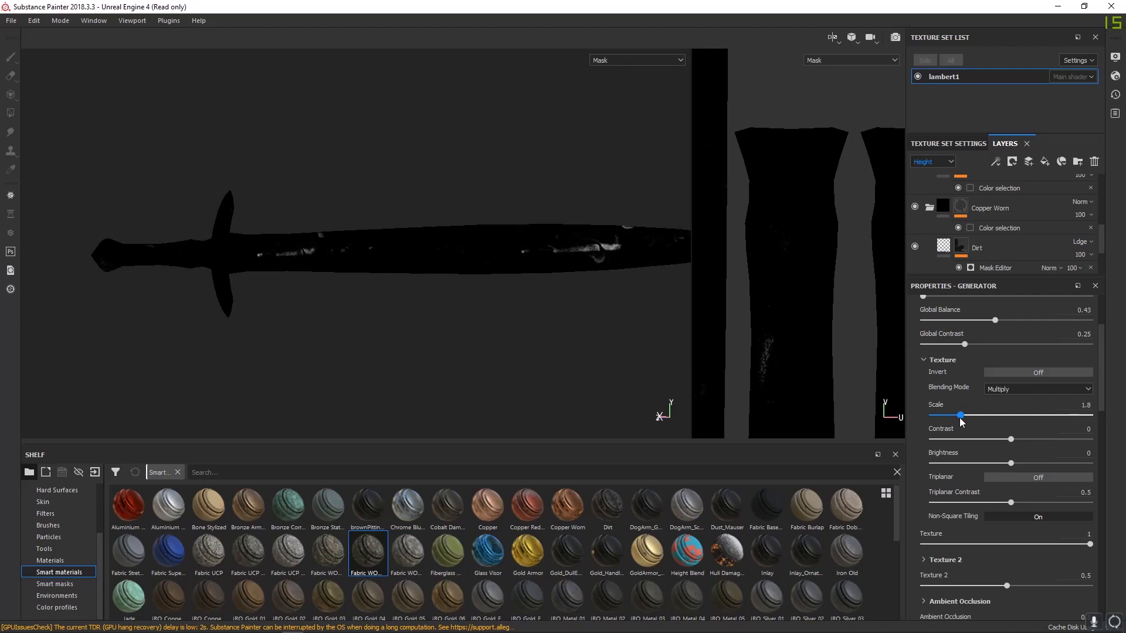
{"action": "right_click_drag", "start_coordinate": [489, 291], "coordinate": [621, 350], "text": "alt"}
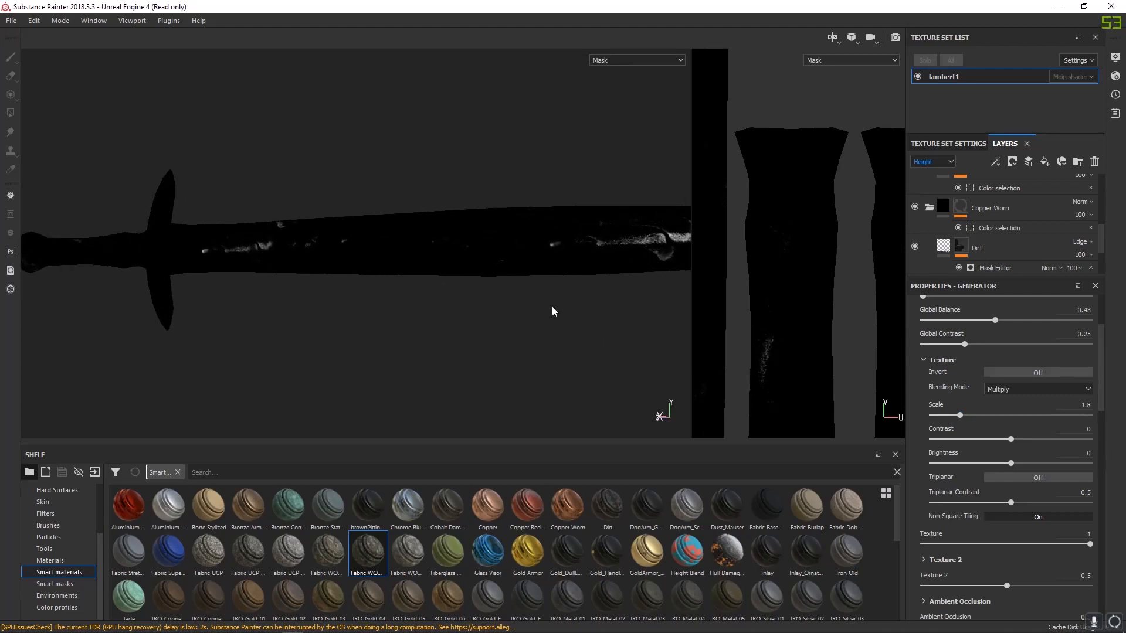
- Return to the material view and set the Worn Surface generator's Texture blending mode to Linear Dodge (Add)
{"action": "key", "text": "m"}
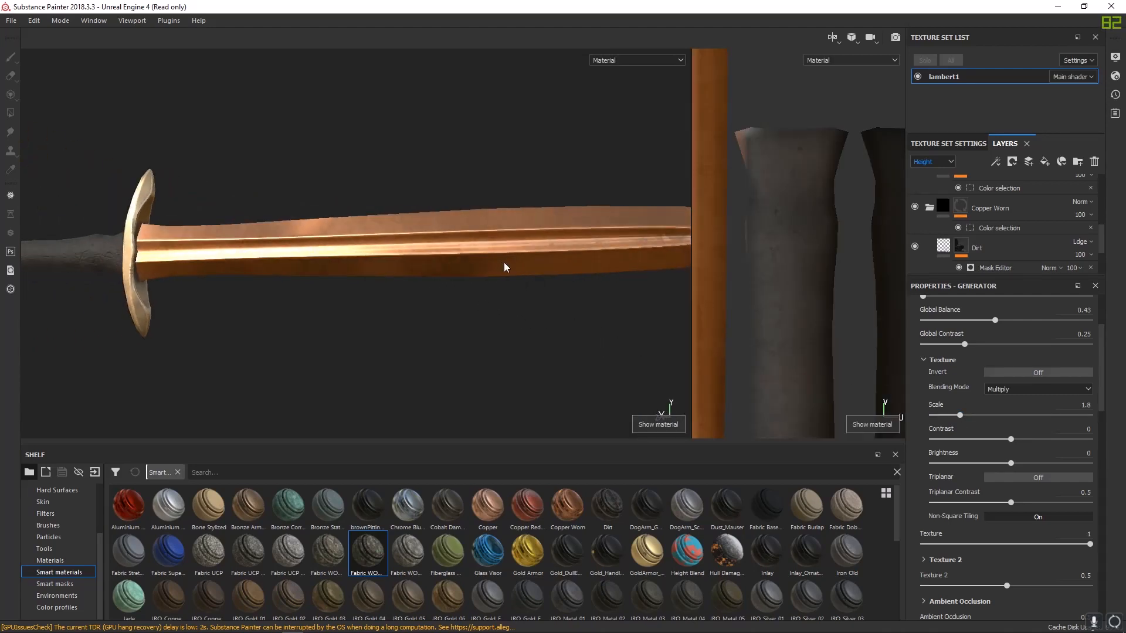
{"action": "left_click_drag", "start_coordinate": [505, 268], "coordinate": [448, 269], "text": "alt"}
{"action": "left_click_drag", "start_coordinate": [211, 281], "coordinate": [460, 266], "text": "alt"}
{"action": "left_click", "coordinate": [1005, 391]}
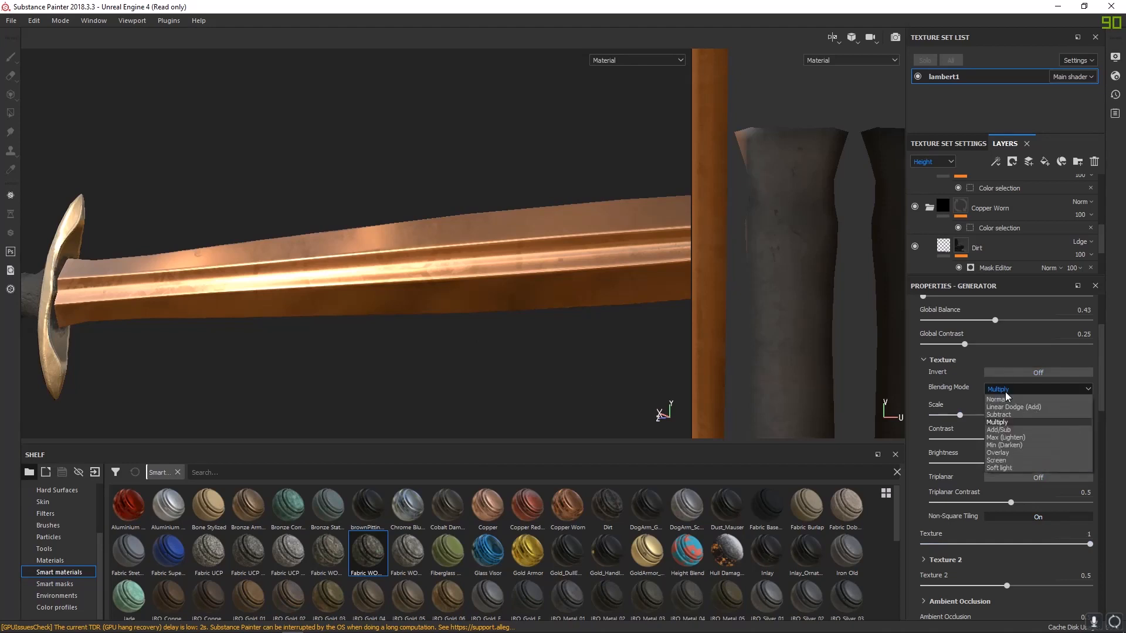
{"action": "left_click", "coordinate": [1013, 407]}
{"action": "mouse_move", "coordinate": [503, 294]}
{"action": "left_mouse_down", "text": "alt"}
{"action": "mouse_move", "coordinate": [652, 343]}
{"action": "mouse_move", "coordinate": [548, 305]}
{"action": "mouse_move", "coordinate": [767, 362]}
{"action": "left_mouse_up", "text": "alt"}
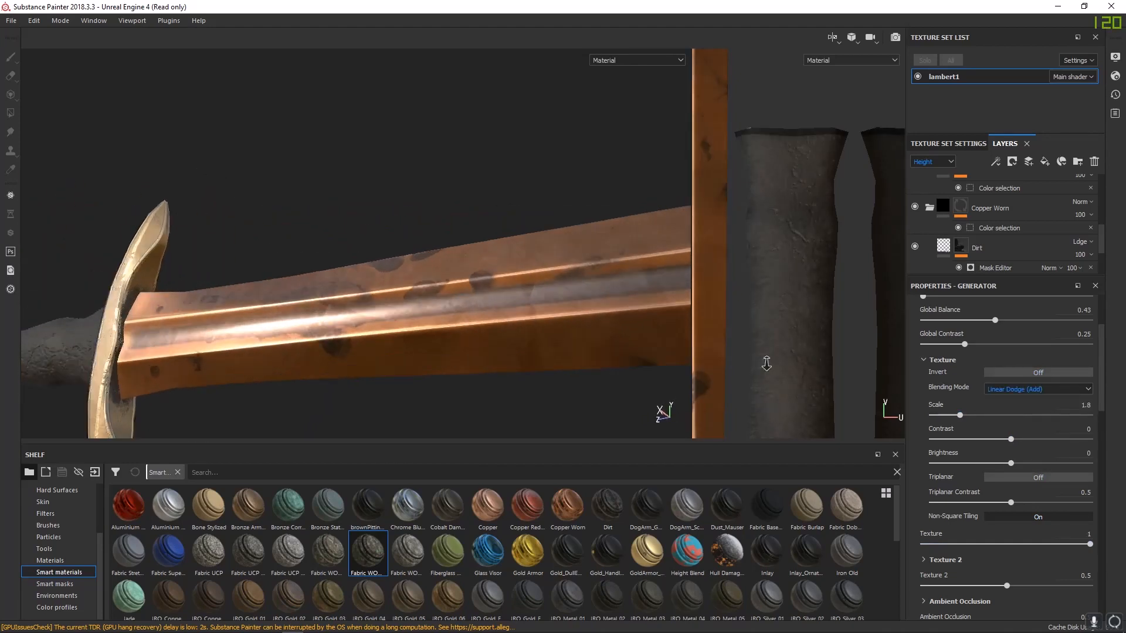
{"action": "right_click_drag", "start_coordinate": [766, 363], "coordinate": [815, 375], "text": "alt"}
{"action": "left_click_drag", "start_coordinate": [381, 298], "coordinate": [470, 308], "text": "alt"}
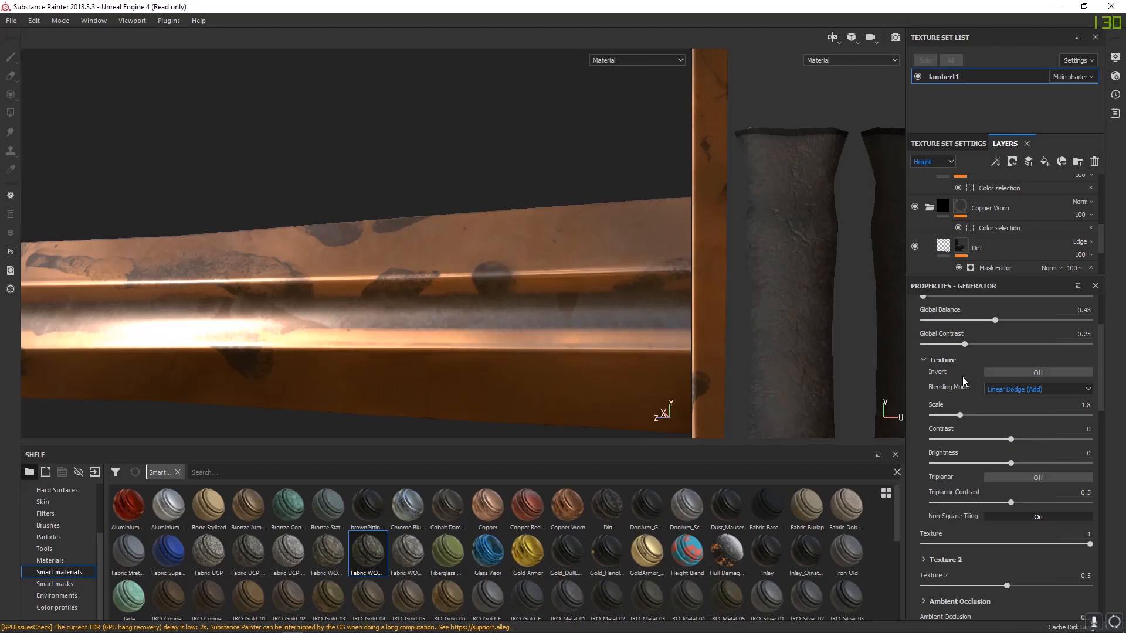
- Expand the Curvature parameters of the Worn Surface mask generator
{"action": "scroll", "coordinate": [938, 370], "scroll_direction": "up", "scroll_amount": 2}
{"action": "scroll", "coordinate": [938, 445], "scroll_direction": "down", "scroll_amount": 4}
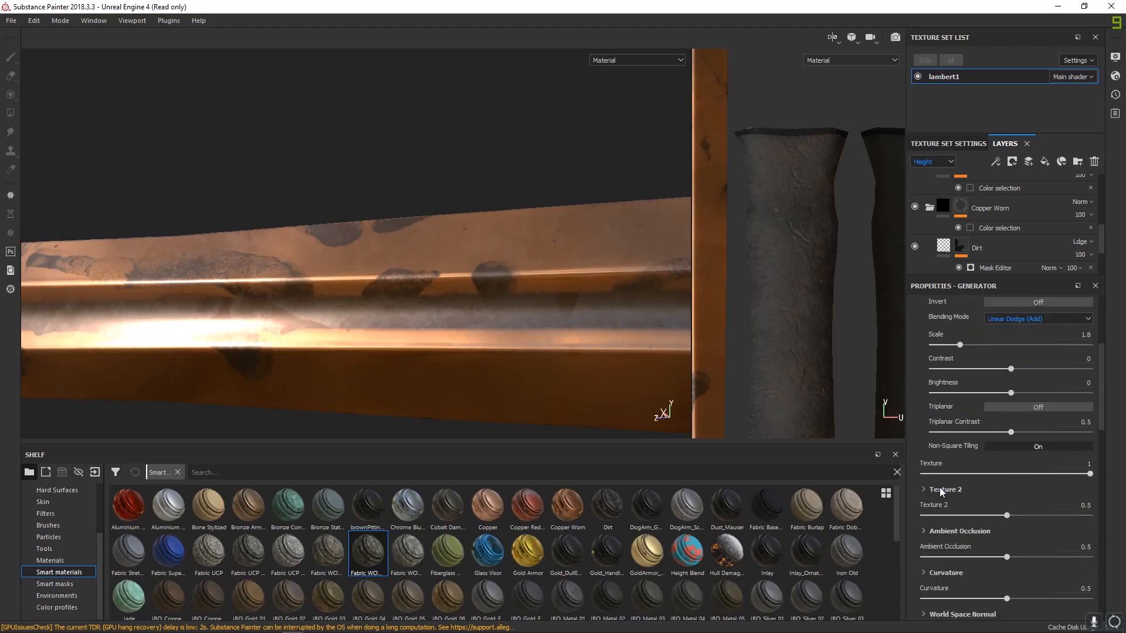
{"action": "scroll", "coordinate": [927, 419], "scroll_direction": "up", "scroll_amount": 4}
{"action": "scroll", "coordinate": [951, 453], "scroll_direction": "down", "scroll_amount": 9}
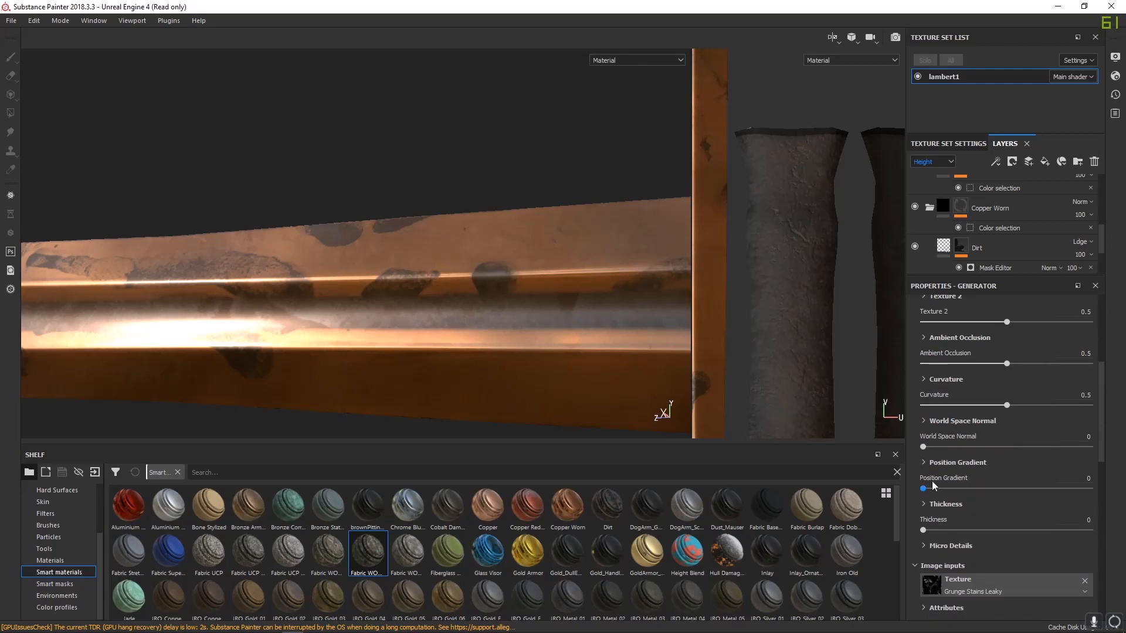
{"action": "left_click", "coordinate": [923, 379]}
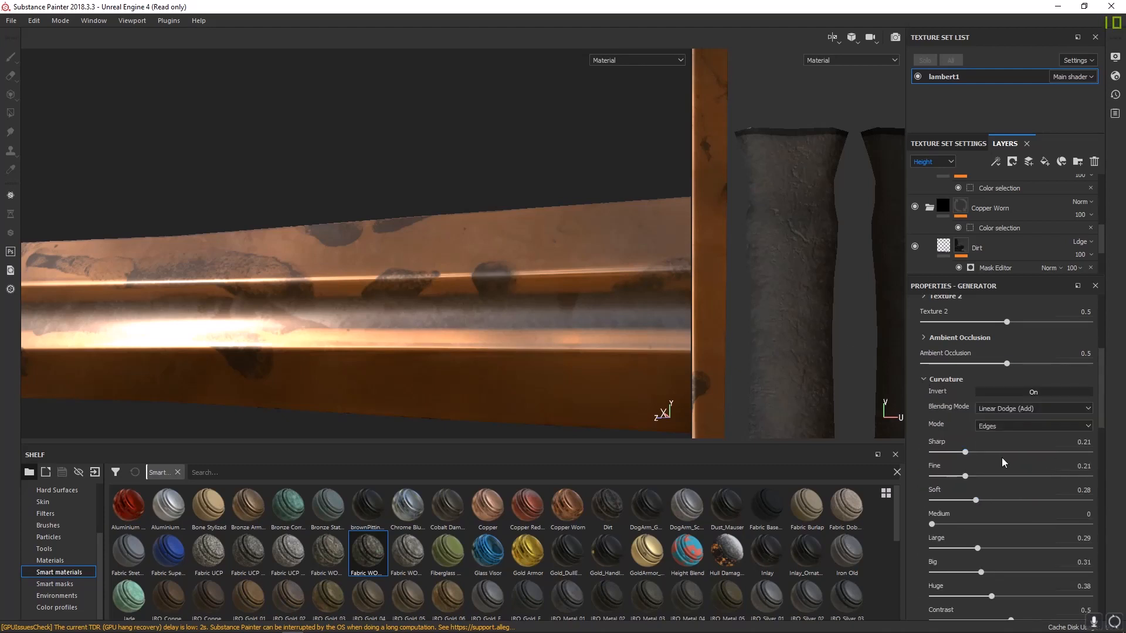
{"action": "scroll", "coordinate": [1002, 457], "scroll_direction": "down", "scroll_amount": 2}
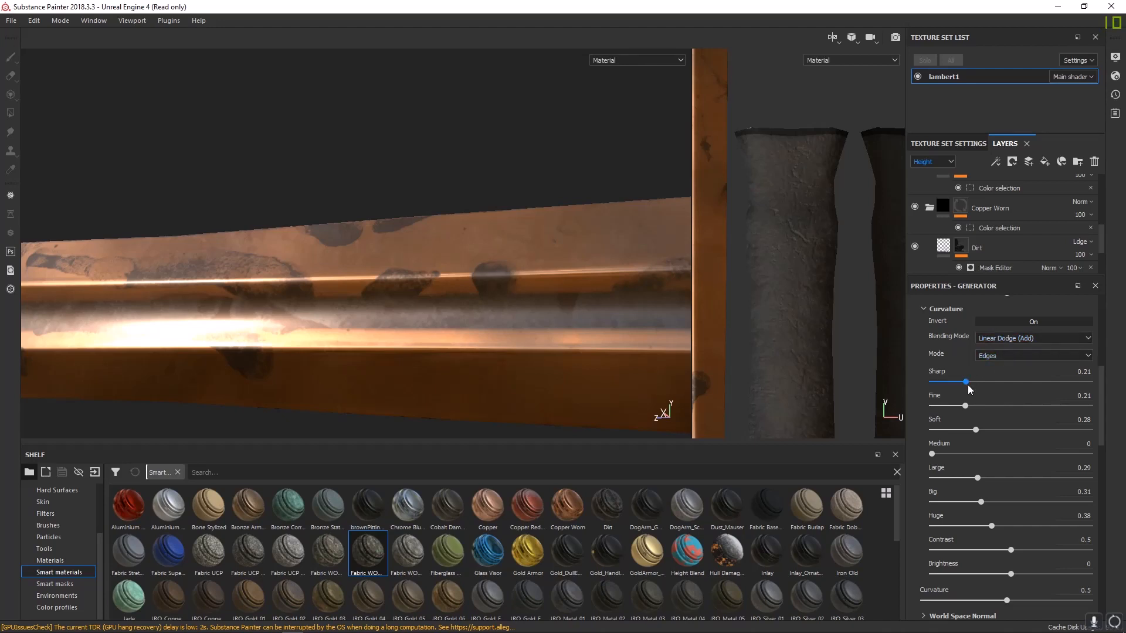
- Try the Unprocessed Curvature mode and check the wear along the blade
{"action": "left_click", "coordinate": [995, 356]}
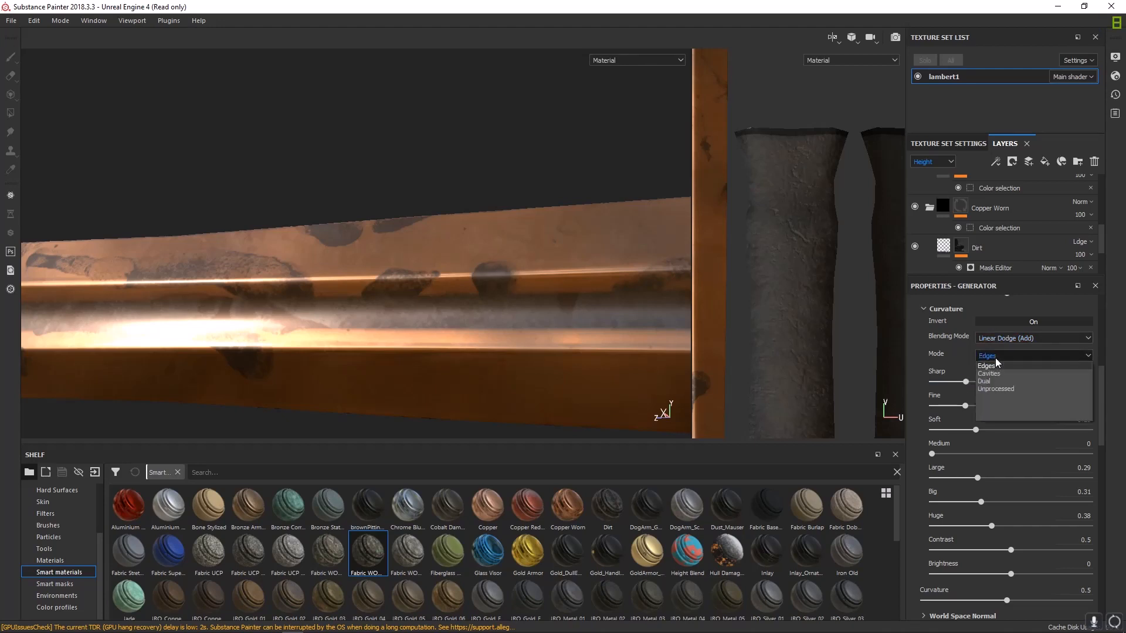
{"action": "left_click", "coordinate": [999, 390]}
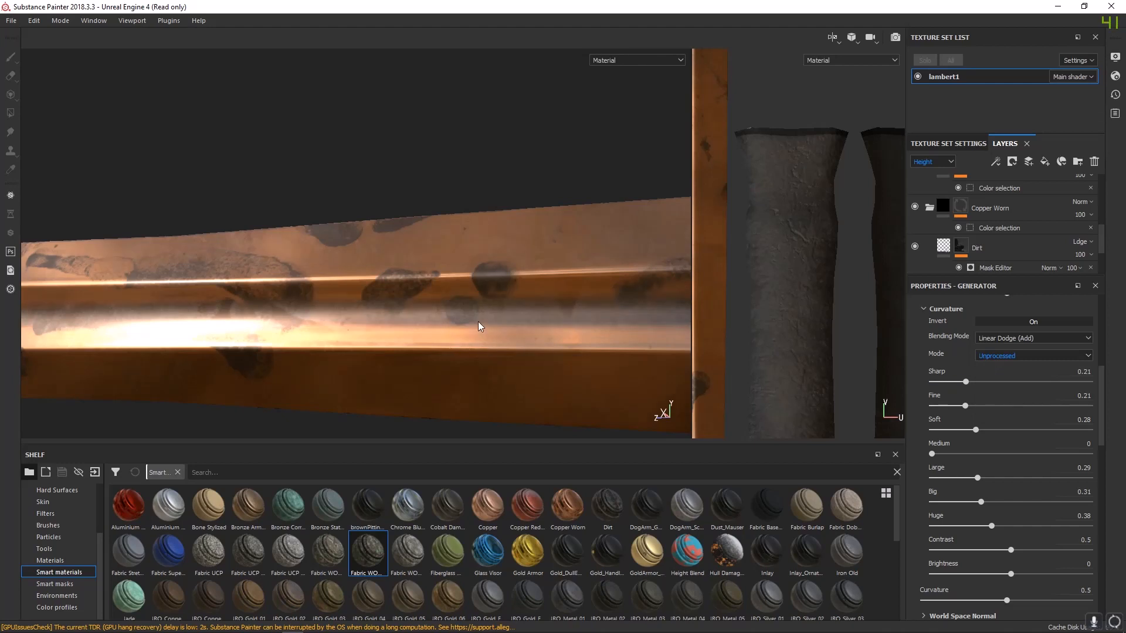
{"action": "left_click_drag", "start_coordinate": [480, 326], "coordinate": [345, 284], "text": "alt"}
{"action": "middle_click_drag", "start_coordinate": [344, 284], "coordinate": [216, 261], "text": "alt"}
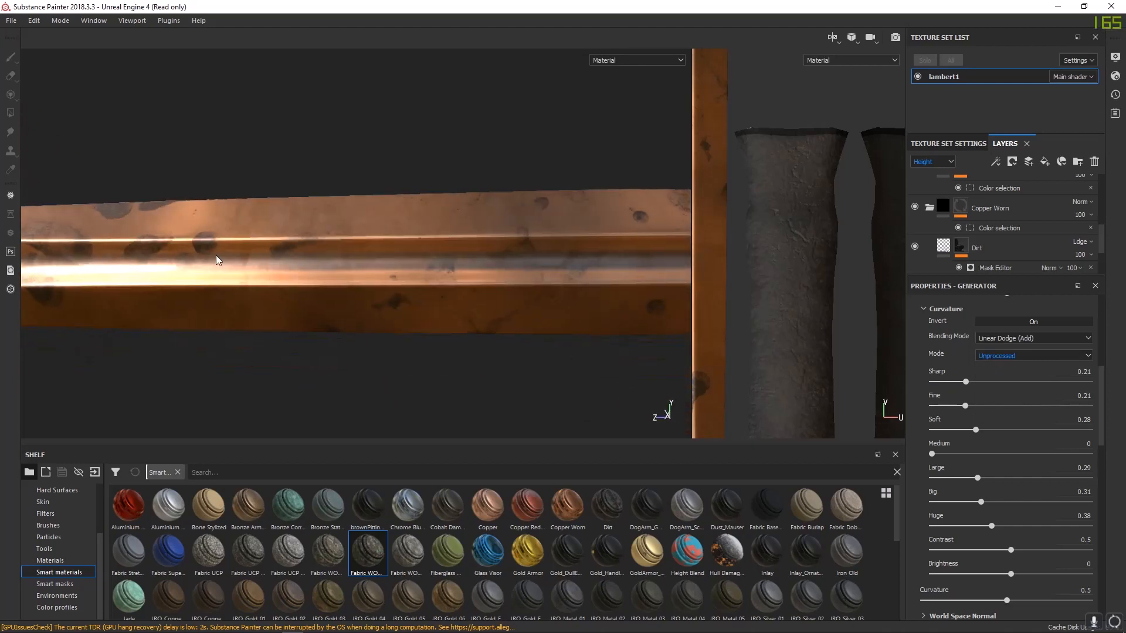
{"action": "left_click_drag", "start_coordinate": [216, 260], "coordinate": [423, 267], "text": "alt"}
- Set the Curvature mode to Cavities and its Sharp value to 0.71
{"action": "left_click", "coordinate": [987, 355]}
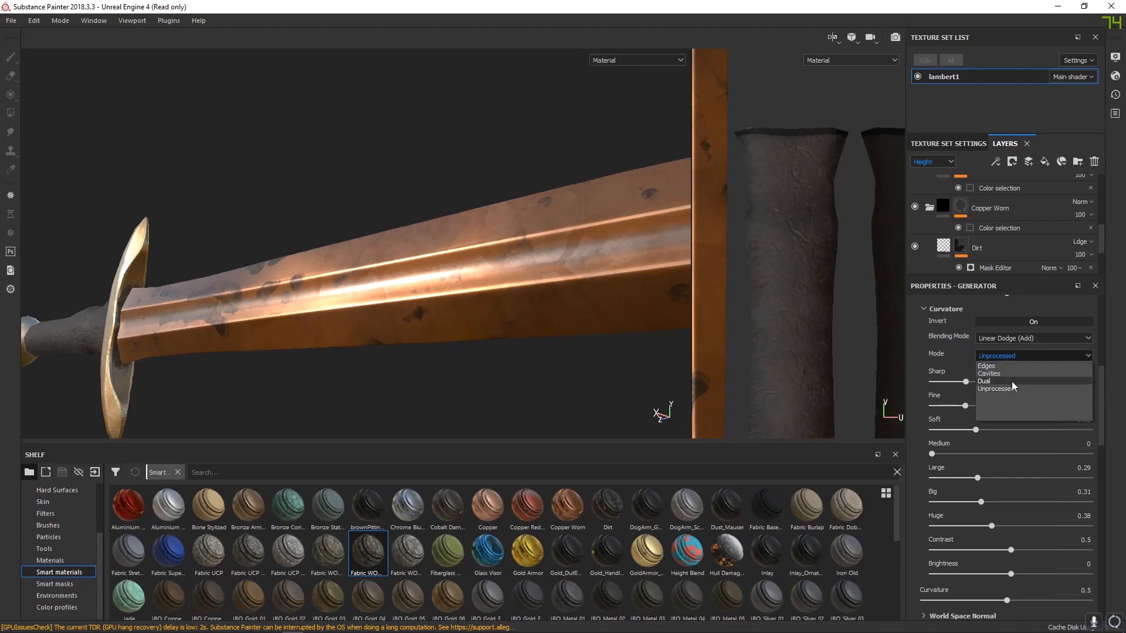
{"action": "left_click", "coordinate": [996, 377]}
{"action": "left_click_drag", "start_coordinate": [528, 282], "coordinate": [853, 380], "text": "alt"}
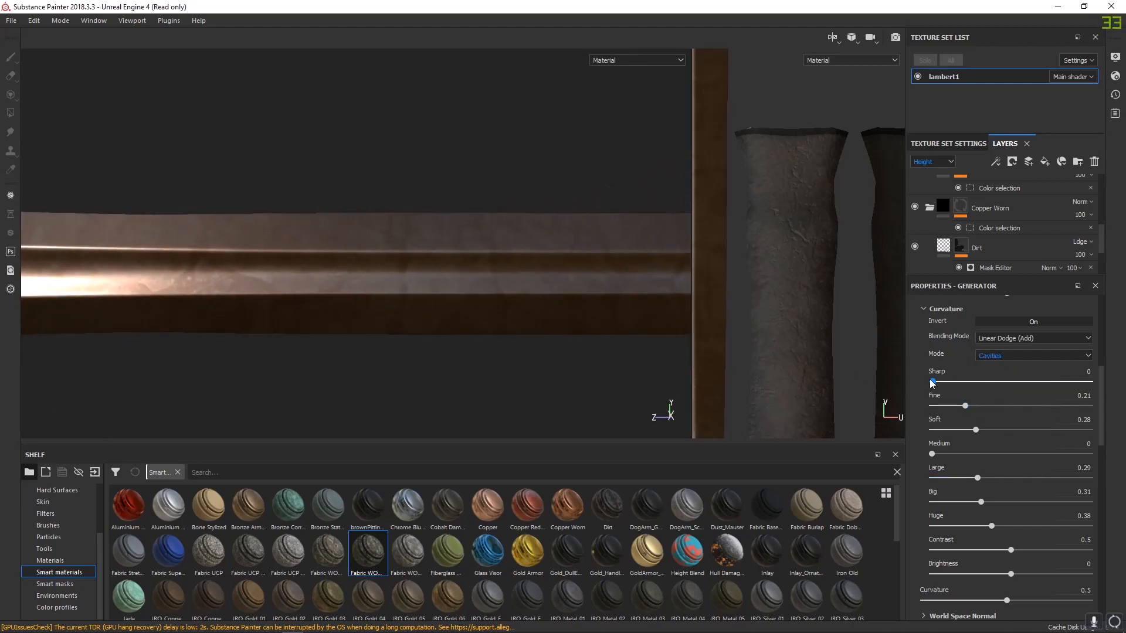
{"action": "left_click", "coordinate": [970, 382]}
{"action": "left_click", "coordinate": [1043, 391]}
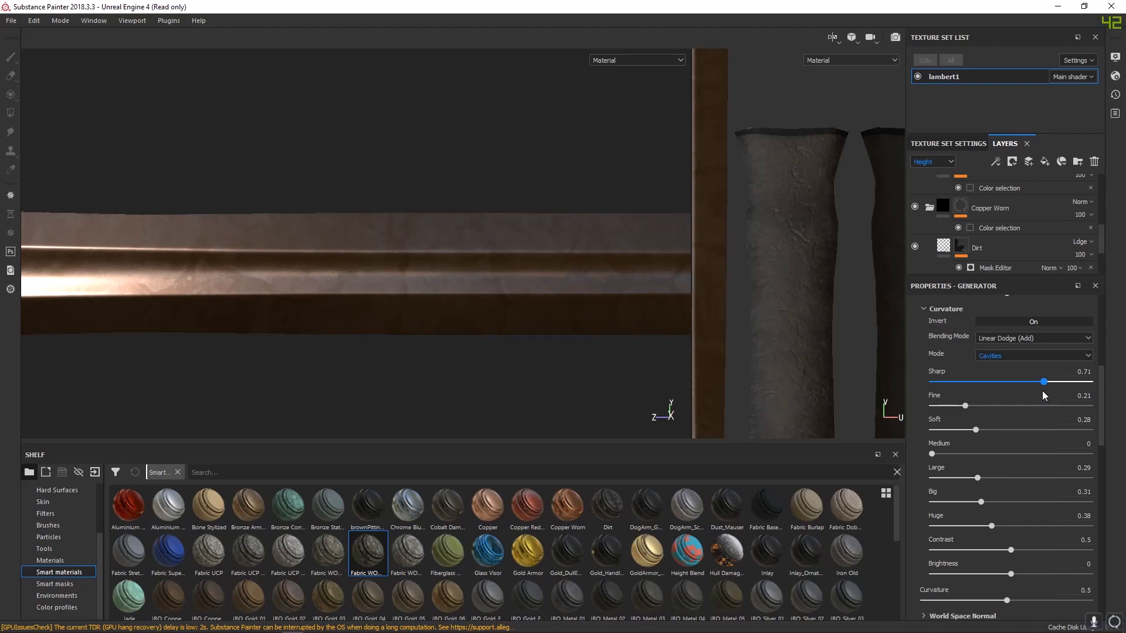
- Set the Curvature blending mode to Subtract, with Sharp at 0.1 and Fine at 0.38
{"action": "scroll", "coordinate": [1043, 389], "scroll_direction": "up", "scroll_amount": 1}
{"action": "left_click", "coordinate": [1003, 375]}
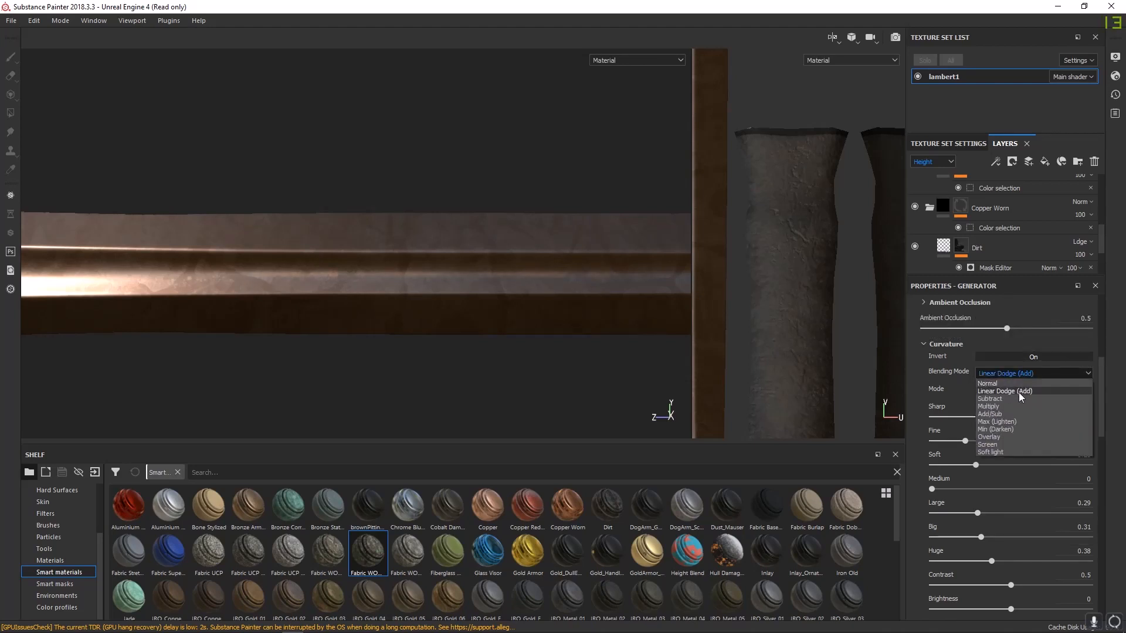
{"action": "left_click", "coordinate": [1000, 398]}
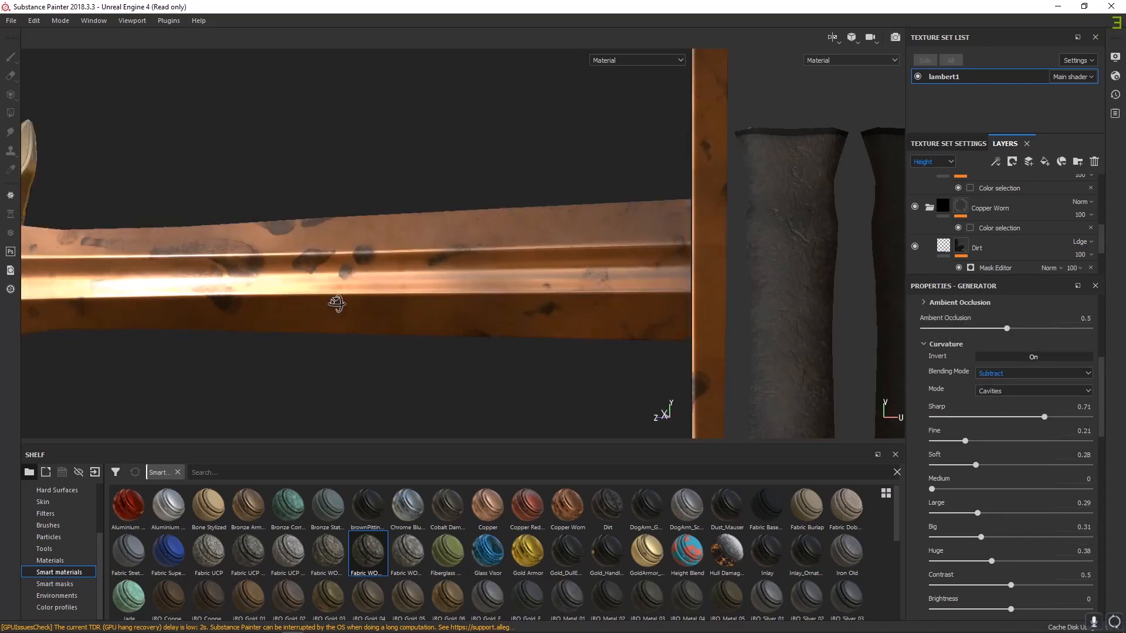
{"action": "left_click_drag", "start_coordinate": [337, 304], "coordinate": [397, 329], "text": "alt"}
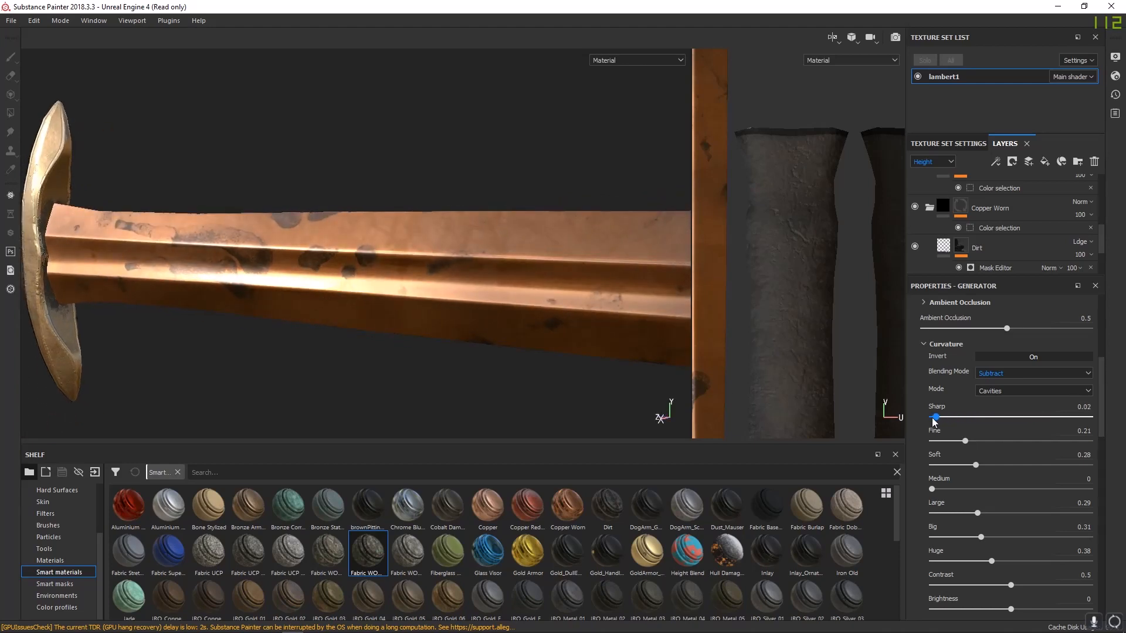
{"action": "left_click_drag", "start_coordinate": [934, 419], "coordinate": [992, 441]}
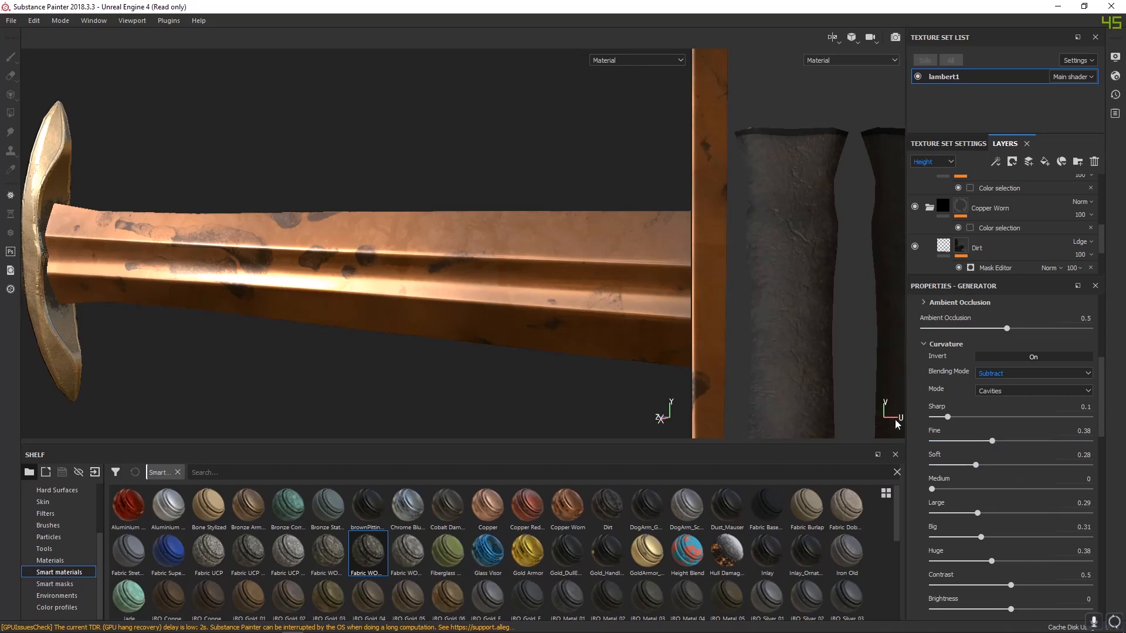
- Display the Worn Surface layer's mask in the viewport and reopen its Mask Editor generator settings
{"action": "scroll", "coordinate": [974, 251], "scroll_direction": "down", "scroll_amount": 2}
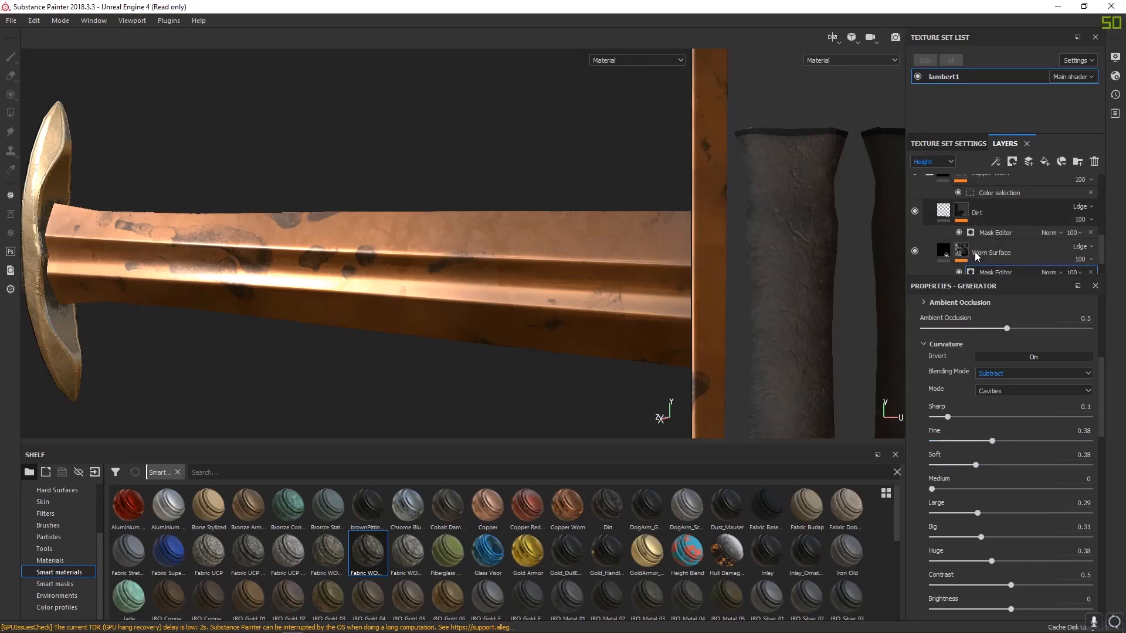
{"action": "scroll", "coordinate": [965, 215], "scroll_direction": "down", "scroll_amount": 1}
{"action": "left_click", "coordinate": [961, 218], "text": "alt"}
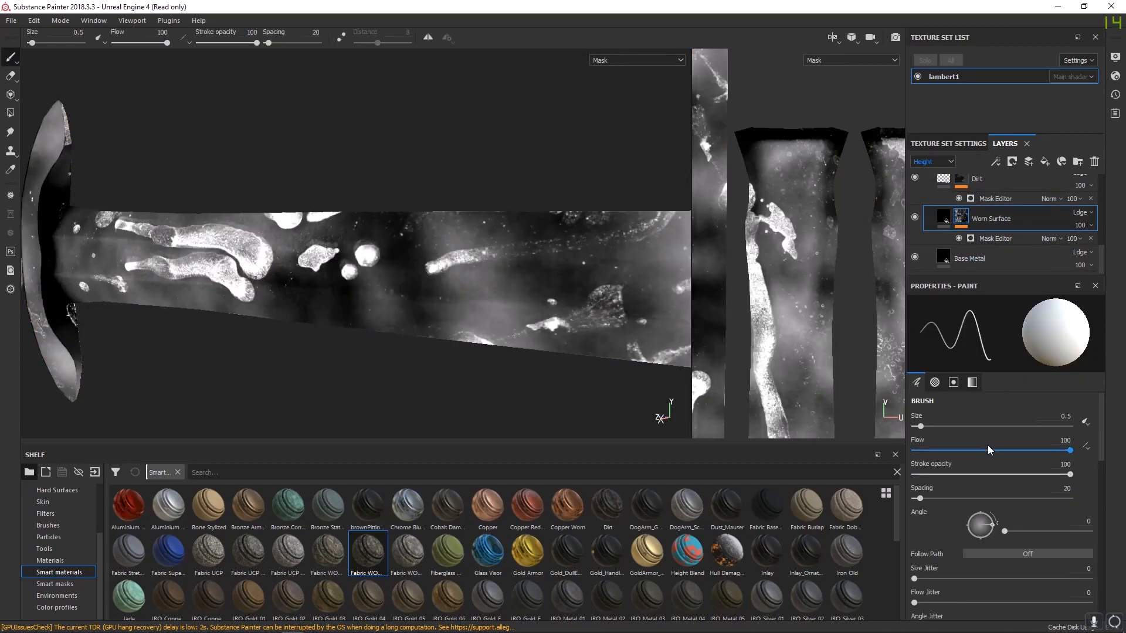
{"action": "left_click", "coordinate": [985, 238]}
- Set the generator's Curvature values to Medium 0.47, Large 0.36, Huge 0.63 and Sharp 0.42
{"action": "scroll", "coordinate": [954, 406], "scroll_direction": "down", "scroll_amount": 2}
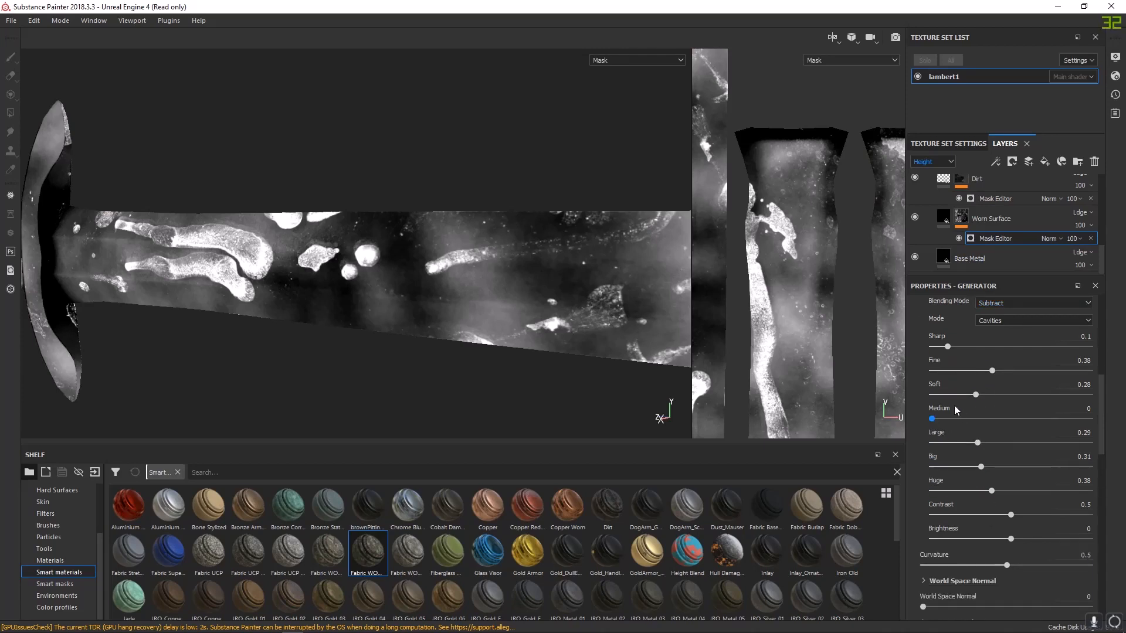
{"action": "left_click_drag", "start_coordinate": [940, 417], "coordinate": [989, 443]}
{"action": "scroll", "coordinate": [990, 508], "scroll_direction": "down", "scroll_amount": 2}
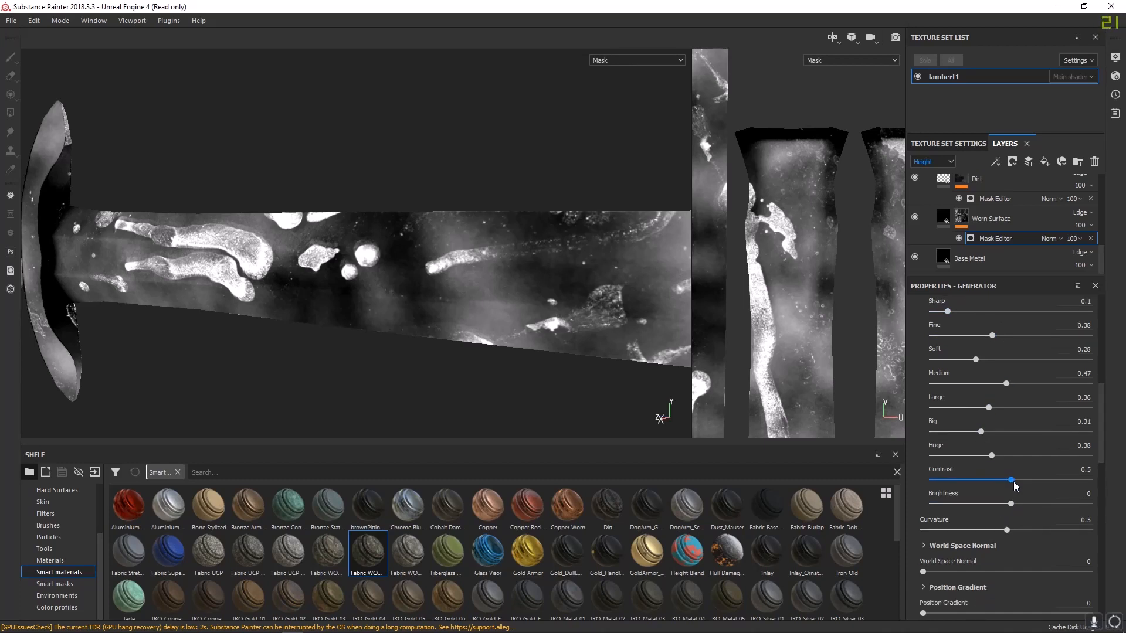
{"action": "left_click", "coordinate": [993, 456]}
{"action": "scroll", "coordinate": [1015, 446], "scroll_direction": "up", "scroll_amount": 6}
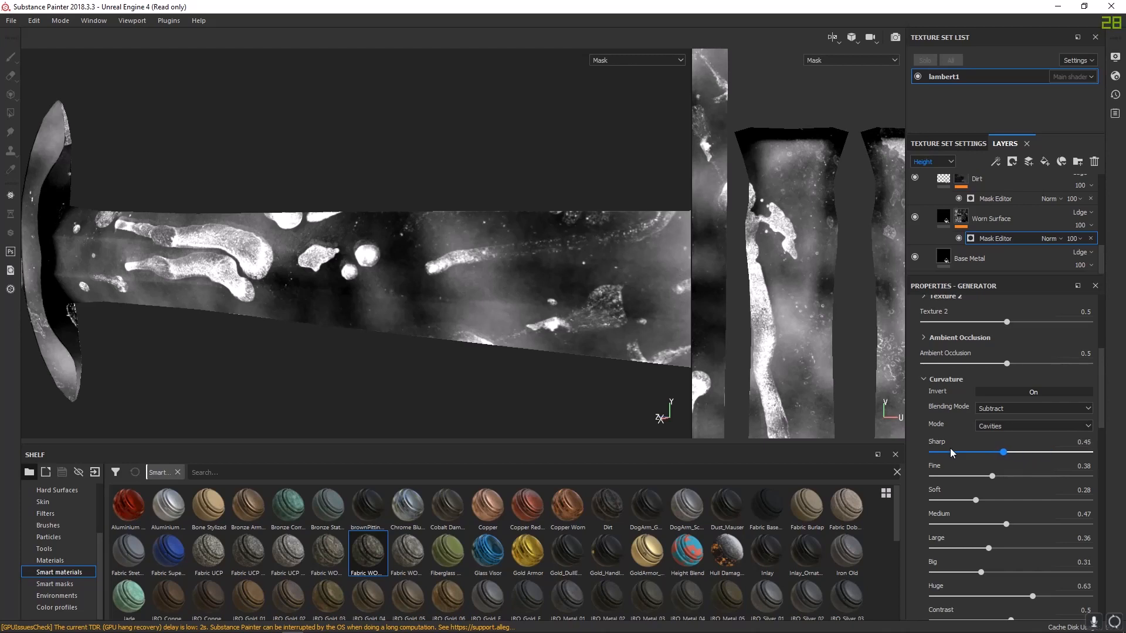
{"action": "left_click", "coordinate": [999, 452]}
- Try the Multiply blending mode for Curvature and check the mask around the guard and blade
{"action": "left_click_drag", "start_coordinate": [372, 272], "coordinate": [146, 293], "text": "alt"}
{"action": "middle_click_drag", "start_coordinate": [147, 293], "coordinate": [375, 310], "text": "alt"}
{"action": "left_click_drag", "start_coordinate": [375, 311], "coordinate": [375, 252], "text": "alt"}
{"action": "left_click", "coordinate": [1022, 410]}
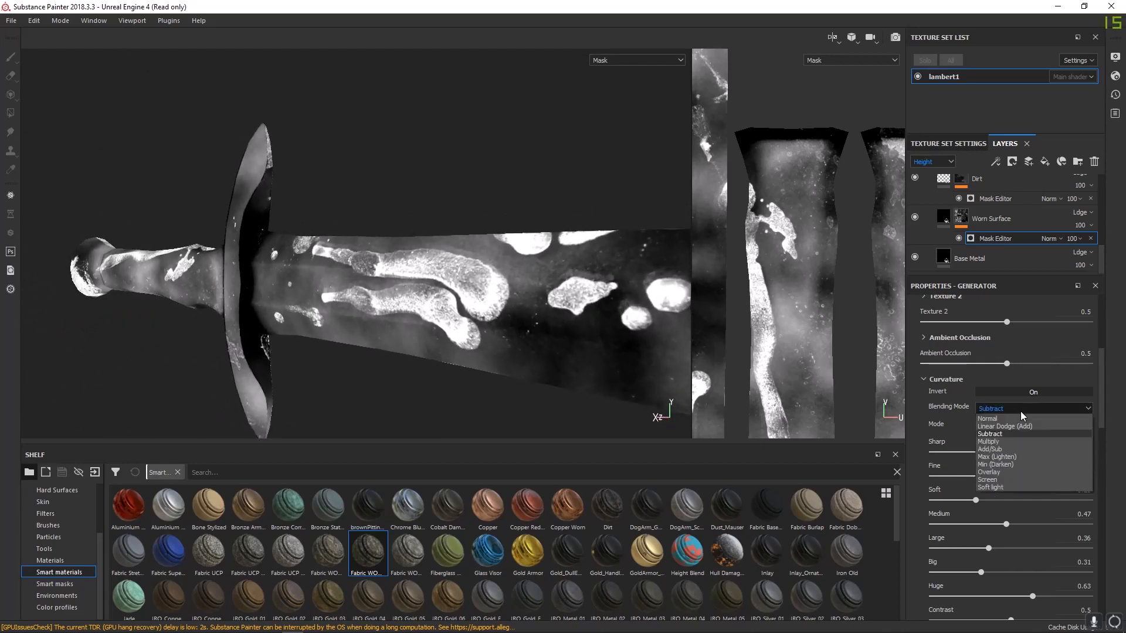
{"action": "left_click", "coordinate": [998, 443]}
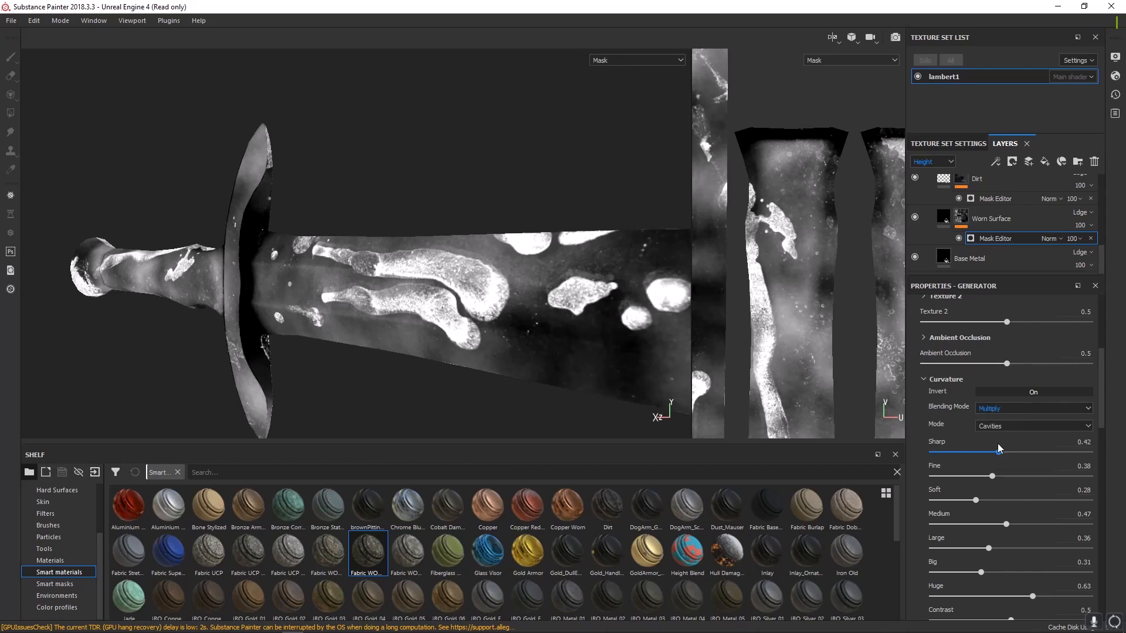
{"action": "left_click_drag", "start_coordinate": [662, 269], "coordinate": [619, 273], "text": "alt"}
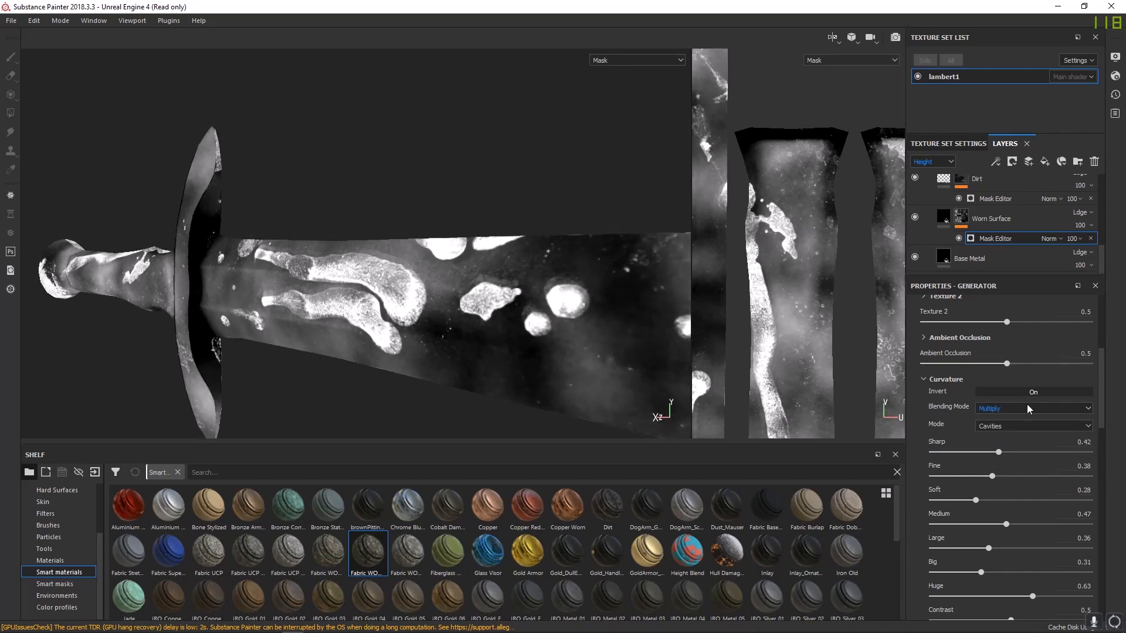
- Set the Curvature blending mode to Max (Lighten) and turn its Invert option off
{"action": "left_click", "coordinate": [1011, 407]}
{"action": "left_click", "coordinate": [1014, 456]}
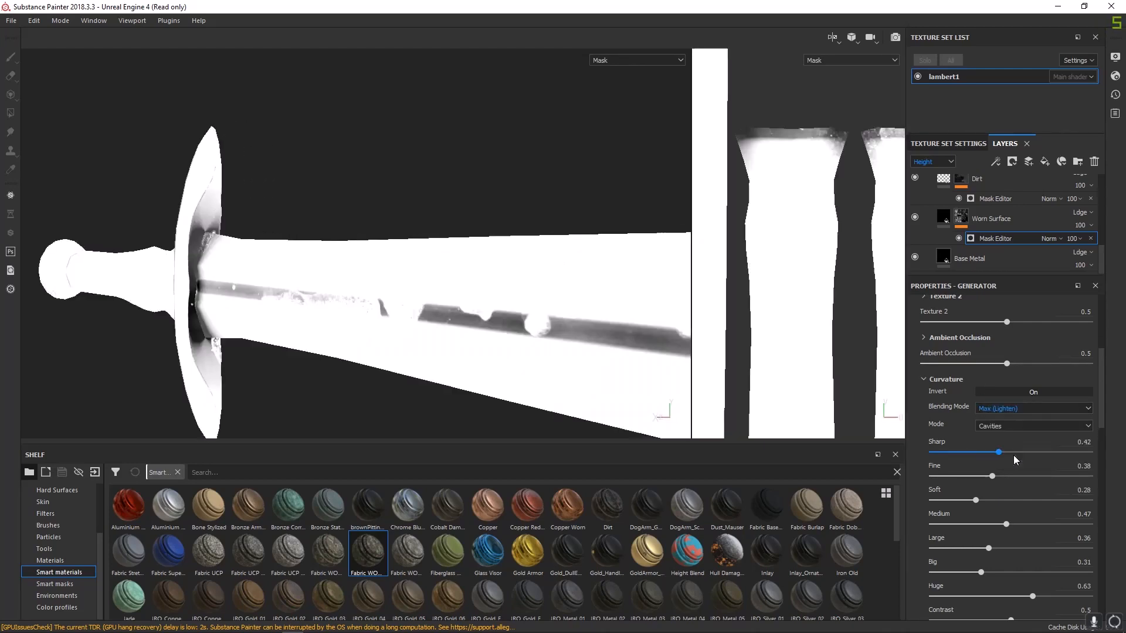
{"action": "left_click_drag", "start_coordinate": [446, 322], "coordinate": [474, 302], "text": "alt"}
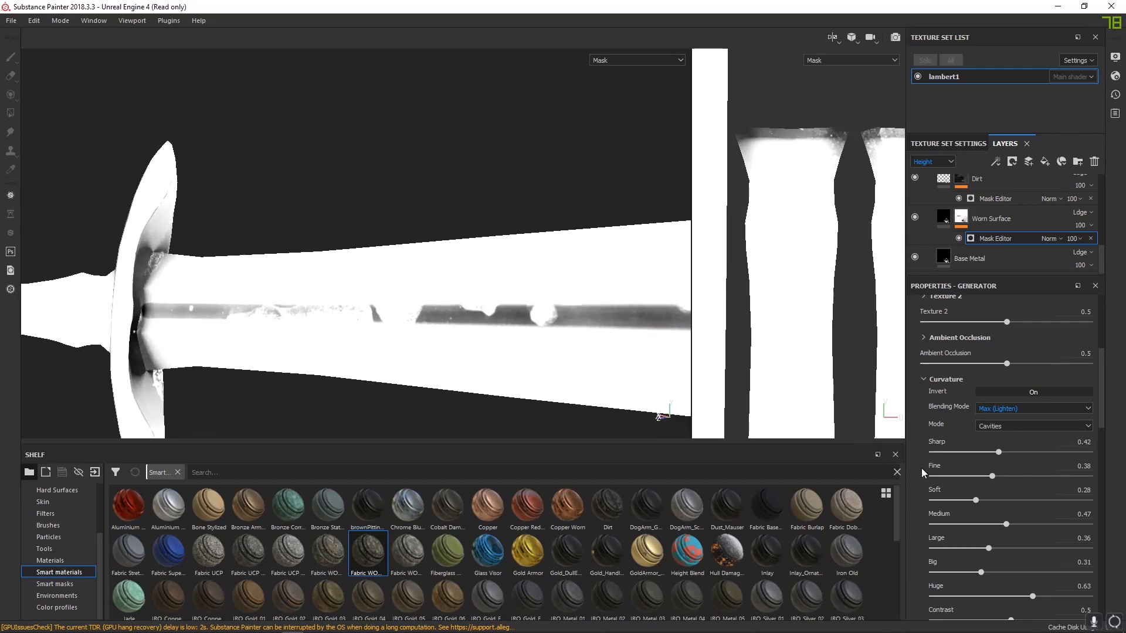
{"action": "left_click", "coordinate": [986, 390]}
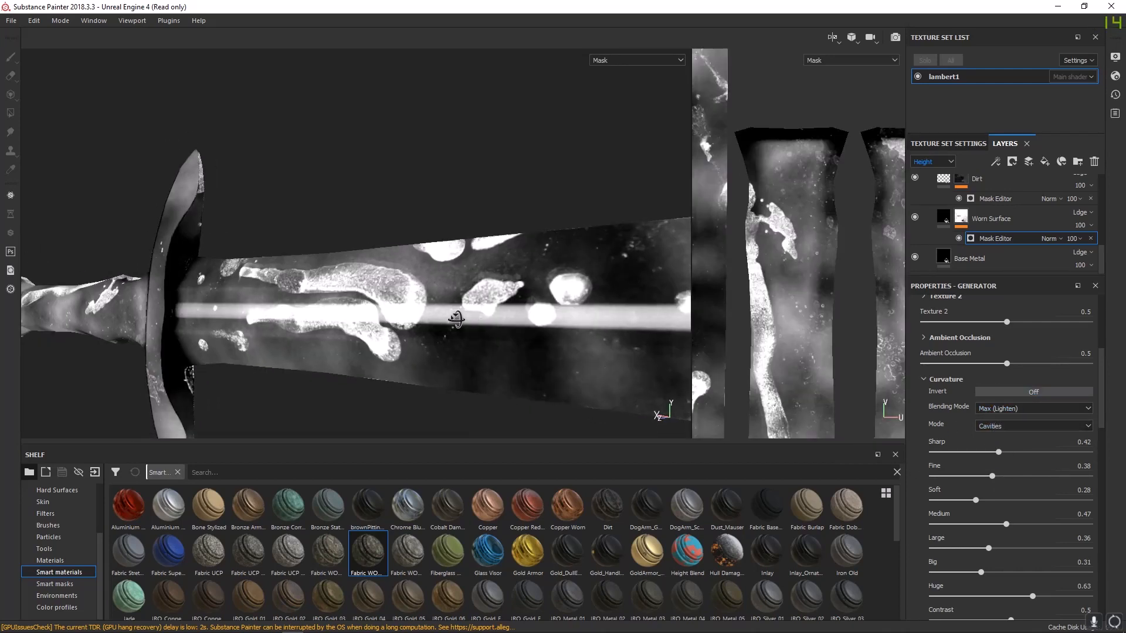
- Return to the material view and set the Curvature values to Sharp 0.57, Fine 0.18 and Medium 0.13
{"action": "key", "text": "m"}
{"action": "left_click_drag", "start_coordinate": [472, 340], "coordinate": [509, 342], "text": "alt"}
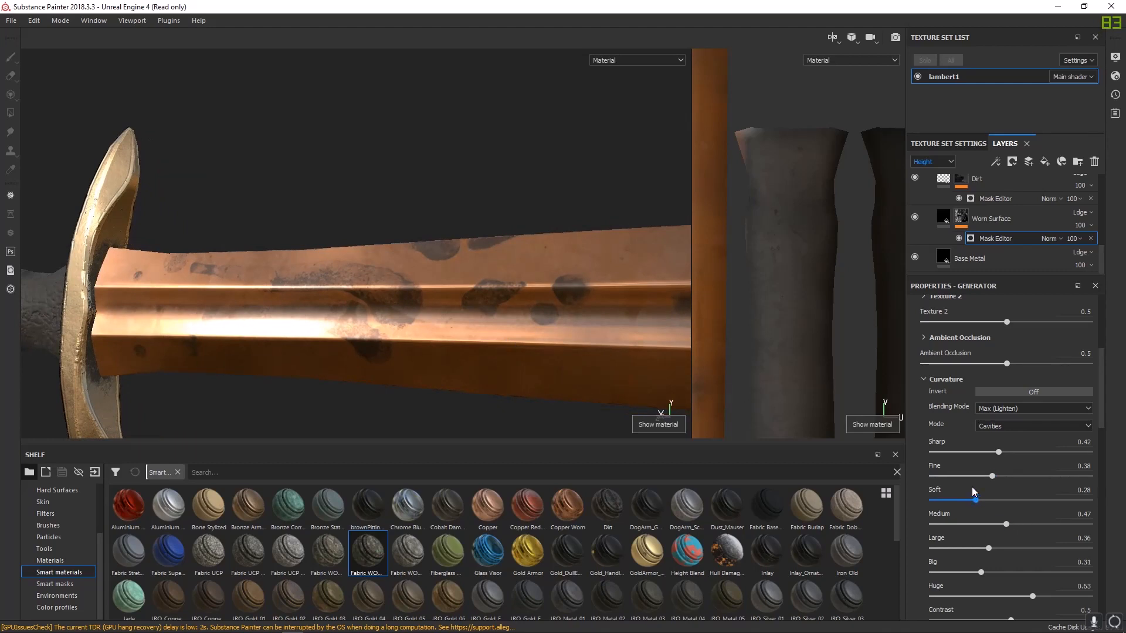
{"action": "left_click_drag", "start_coordinate": [998, 452], "coordinate": [956, 477]}
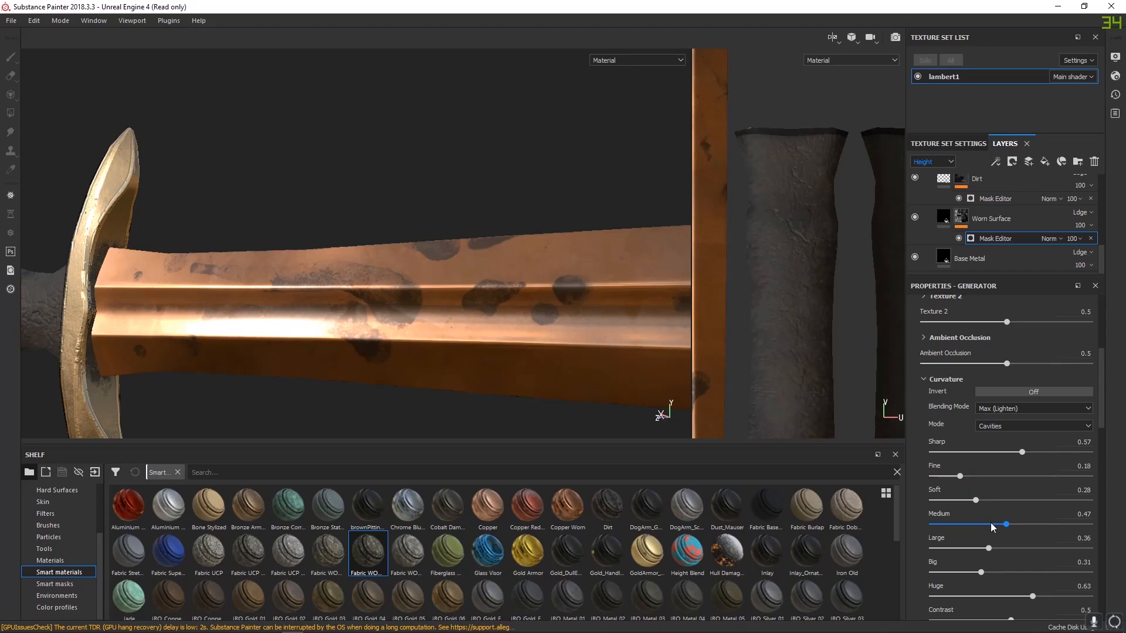
{"action": "left_click_drag", "start_coordinate": [992, 527], "coordinate": [952, 525]}
- Examine the worn copper blade, bronze guard and pommel, and leather grip from both sides of the sword
{"action": "right_click_drag", "start_coordinate": [457, 290], "coordinate": [35, 129], "text": "alt"}
{"action": "middle_click_drag", "start_coordinate": [451, 239], "coordinate": [260, 224], "text": "alt"}
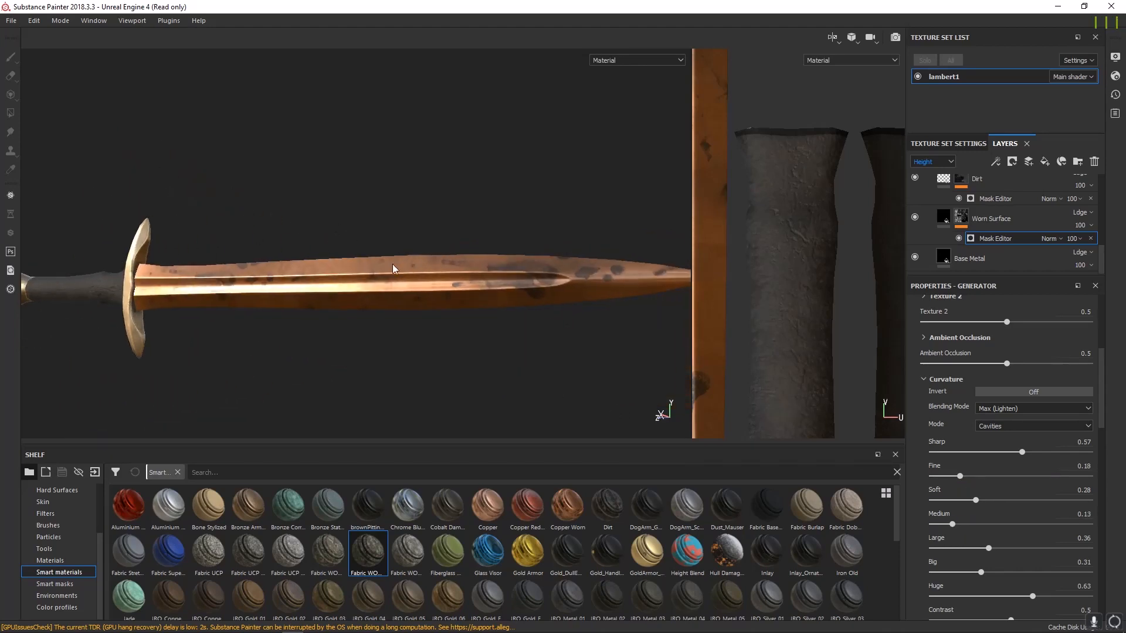
{"action": "left_click_drag", "start_coordinate": [393, 269], "coordinate": [372, 287], "text": "alt"}
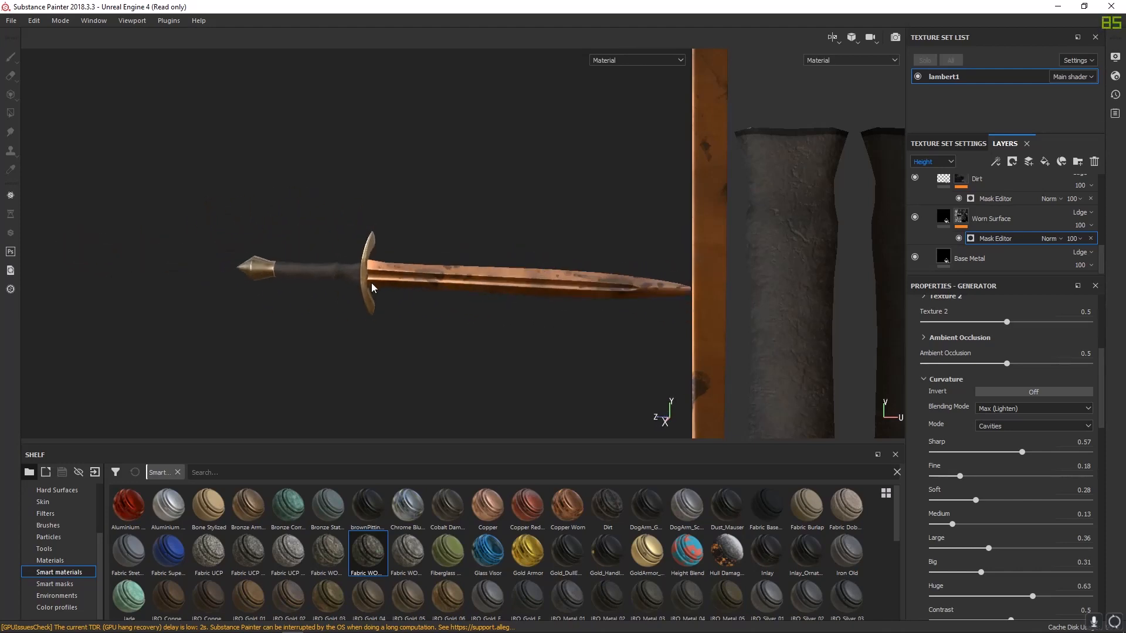
{"action": "scroll", "coordinate": [371, 288], "scroll_direction": "up", "scroll_amount": 3}
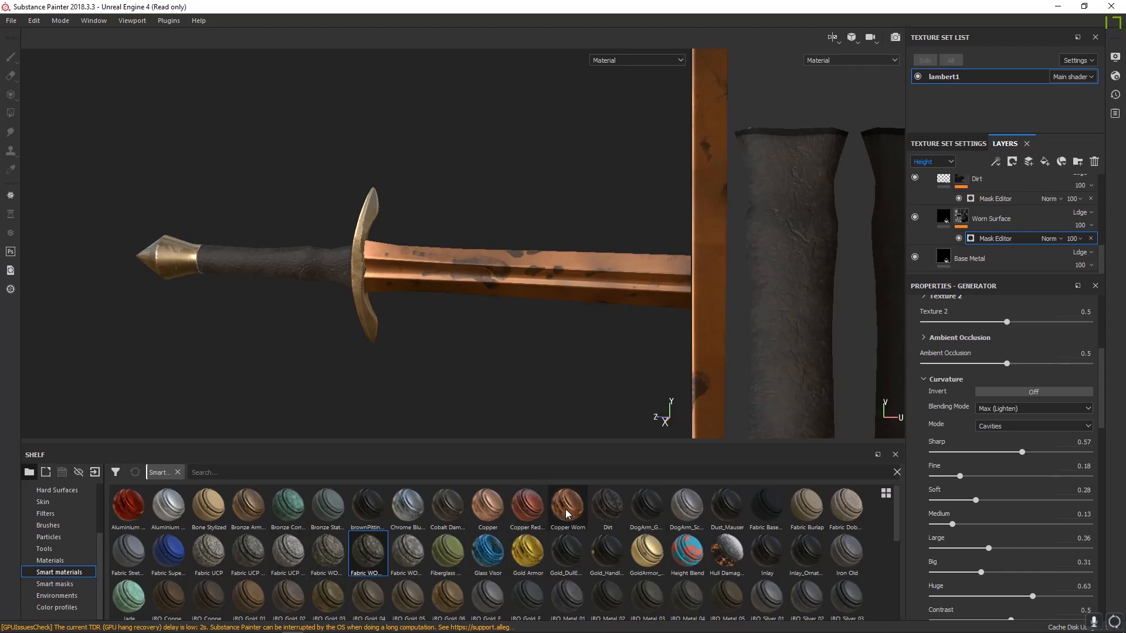
{"action": "left_click_drag", "start_coordinate": [398, 258], "coordinate": [361, 317], "text": "alt"}
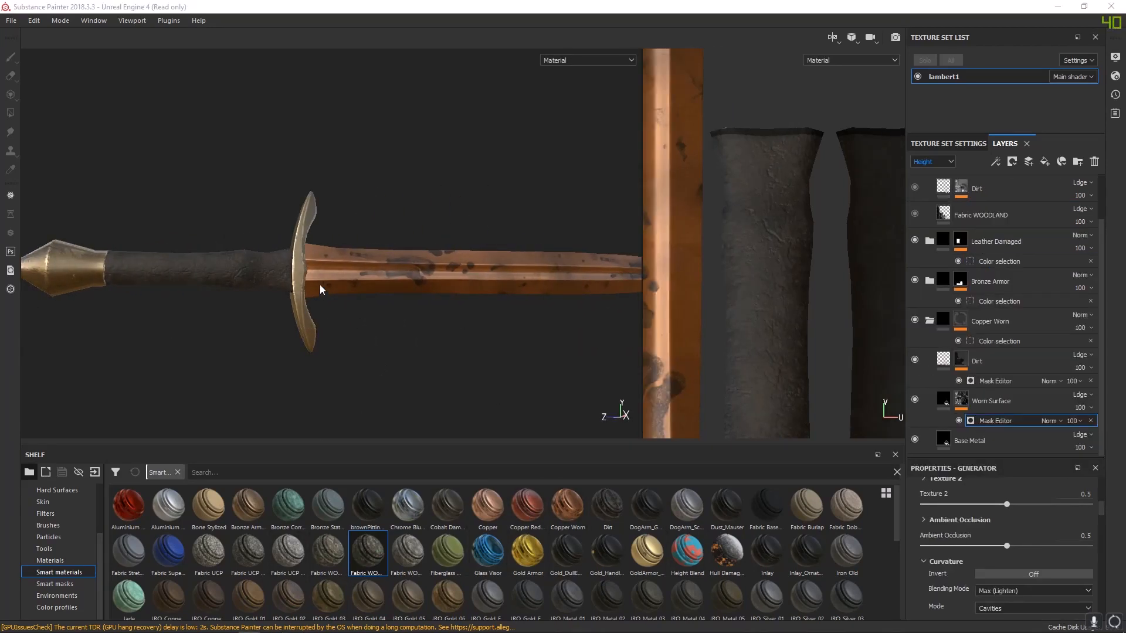
{"action": "left_click_drag", "start_coordinate": [320, 290], "coordinate": [176, 358], "text": "alt"}
{"action": "right_click_drag", "start_coordinate": [527, 375], "coordinate": [764, 378], "text": "alt"}
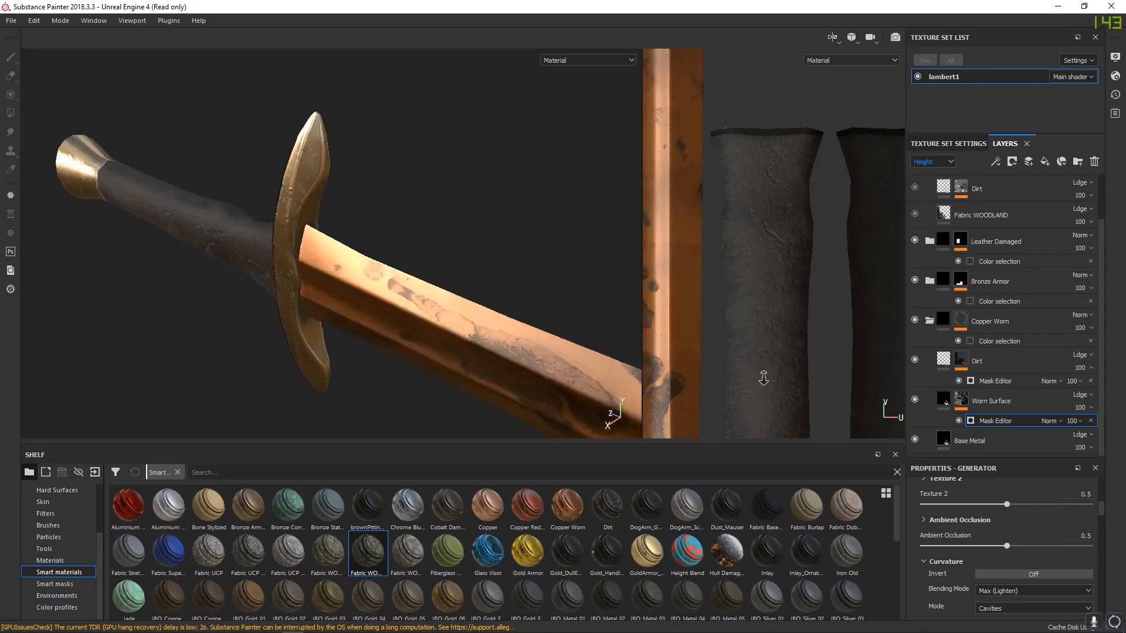
{"action": "left_click_drag", "start_coordinate": [637, 387], "coordinate": [382, 311], "text": "alt"}
{"action": "right_click_drag", "start_coordinate": [381, 317], "coordinate": [469, 331], "text": "shift"}
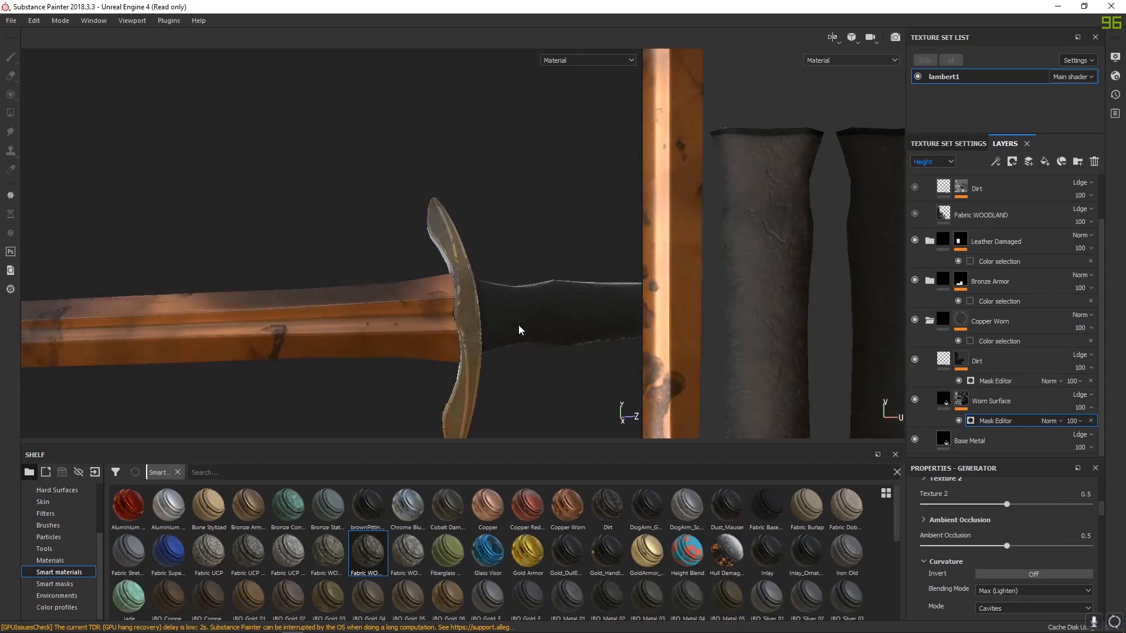
{"action": "middle_click_drag", "start_coordinate": [519, 326], "coordinate": [371, 314], "text": "alt"}
{"action": "mouse_move", "coordinate": [371, 314]}
{"action": "left_mouse_down", "text": "alt"}
{"action": "mouse_move", "coordinate": [276, 352]}
{"action": "mouse_move", "coordinate": [381, 327]}
{"action": "left_mouse_up", "text": "alt"}
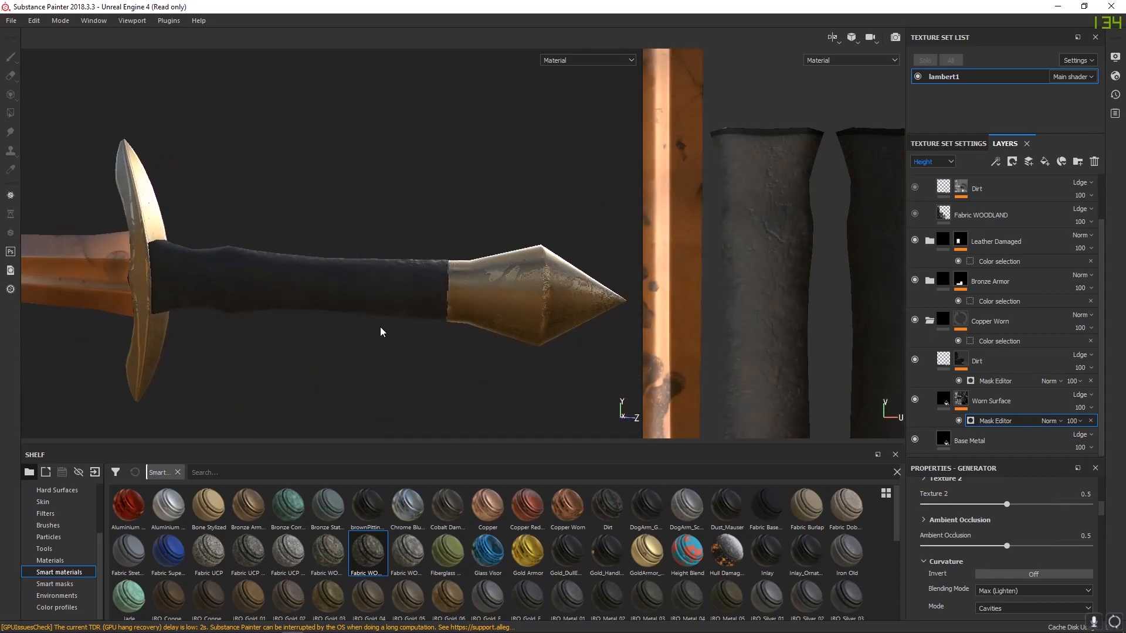
{"action": "right_click_drag", "start_coordinate": [381, 332], "coordinate": [268, 278], "text": "alt"}
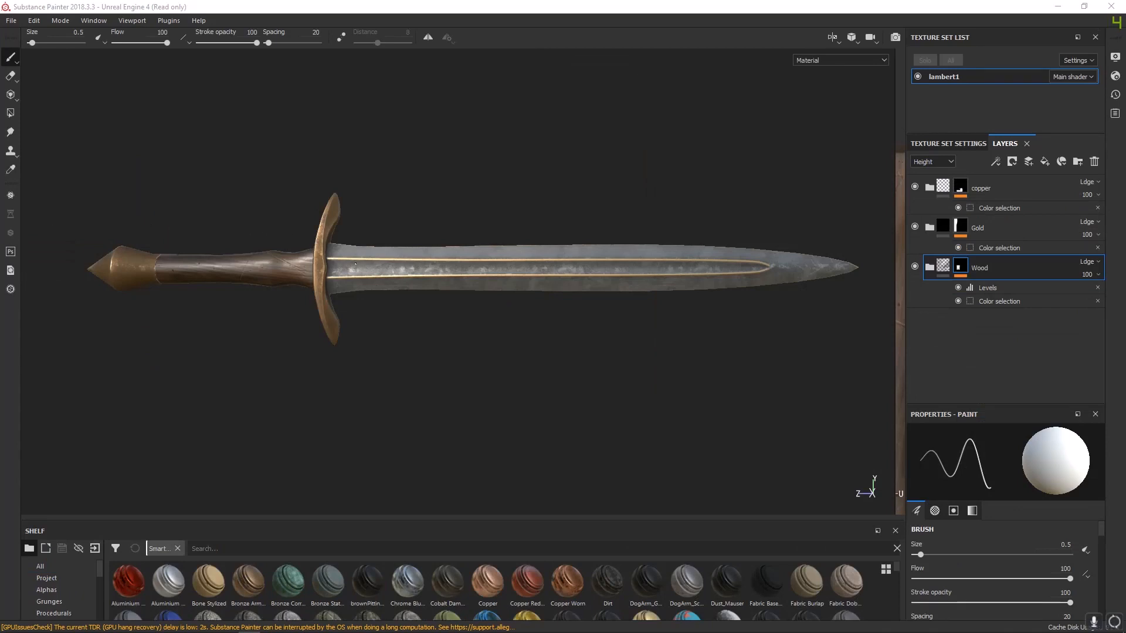
- Open the texture export settings for the sword with the wood grip and gold blade inlay
{"action": "left_click_drag", "start_coordinate": [407, 302], "coordinate": [425, 264], "text": "alt"}
{"action": "middle_click_drag", "start_coordinate": [424, 264], "coordinate": [434, 275], "text": "alt"}
{"action": "left_click_drag", "start_coordinate": [434, 274], "coordinate": [428, 287], "text": "alt"}
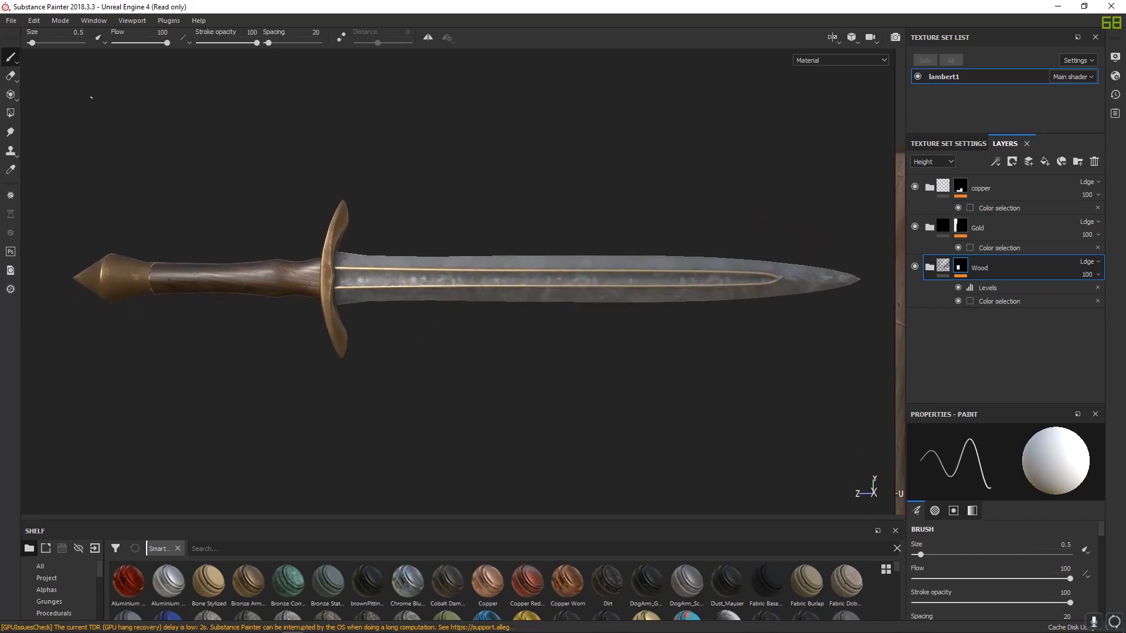
{"action": "left_click", "coordinate": [11, 21]}
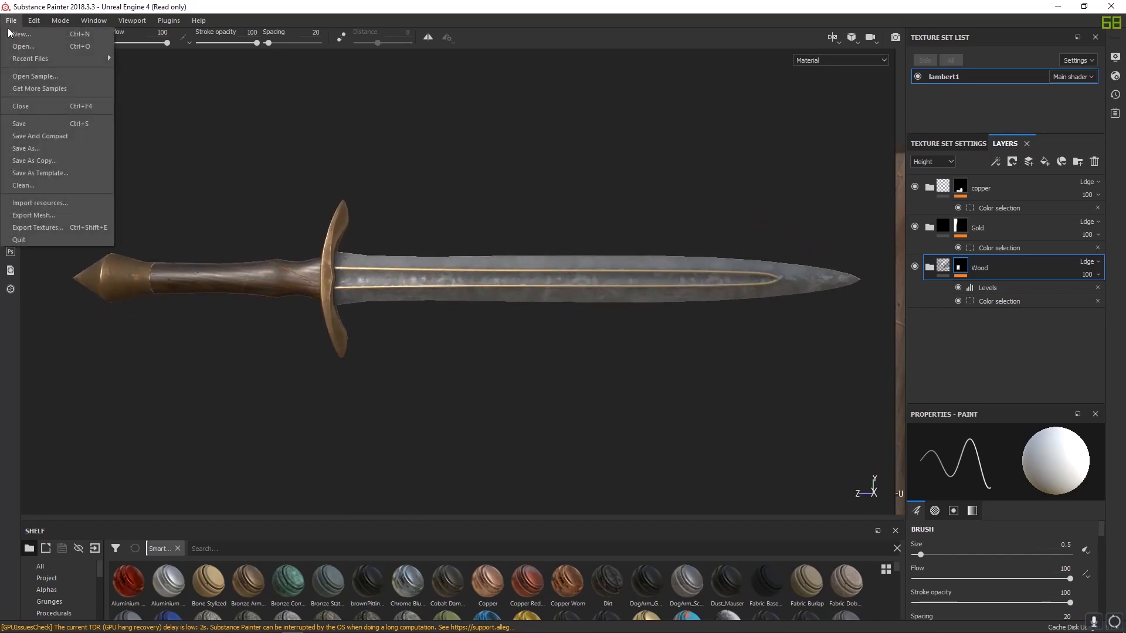
{"action": "left_click", "coordinate": [40, 228]}
{"action": "left_click_drag", "start_coordinate": [424, 112], "coordinate": [381, 104]}
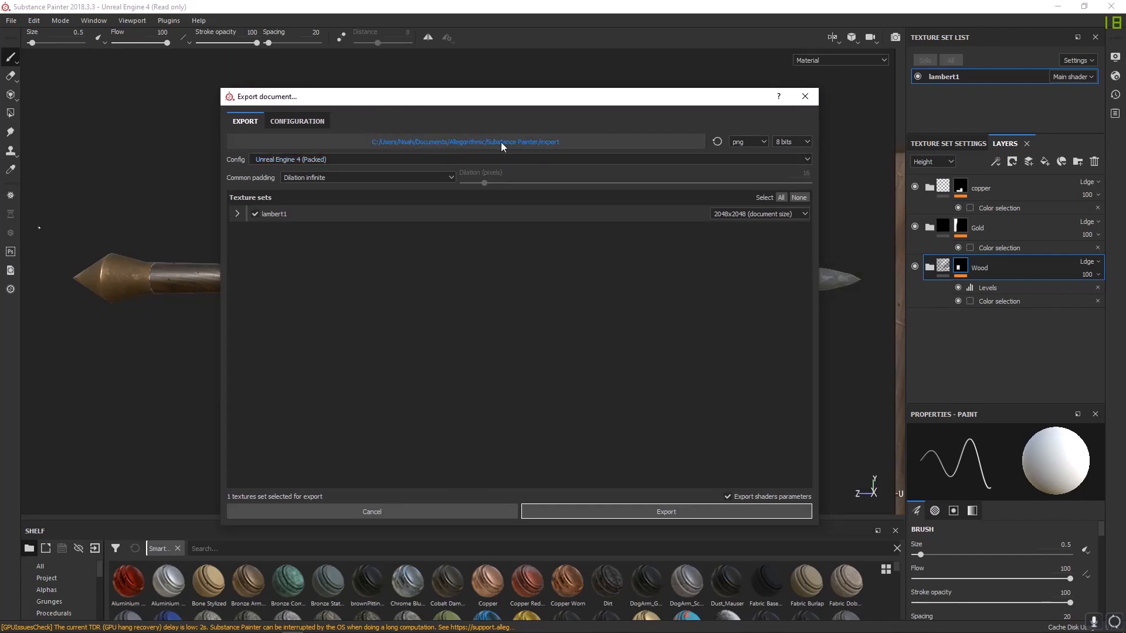
- Browse for the export destination to the TutorialVideo folder inside Class on the D: drive
{"action": "left_click", "coordinate": [437, 141]}
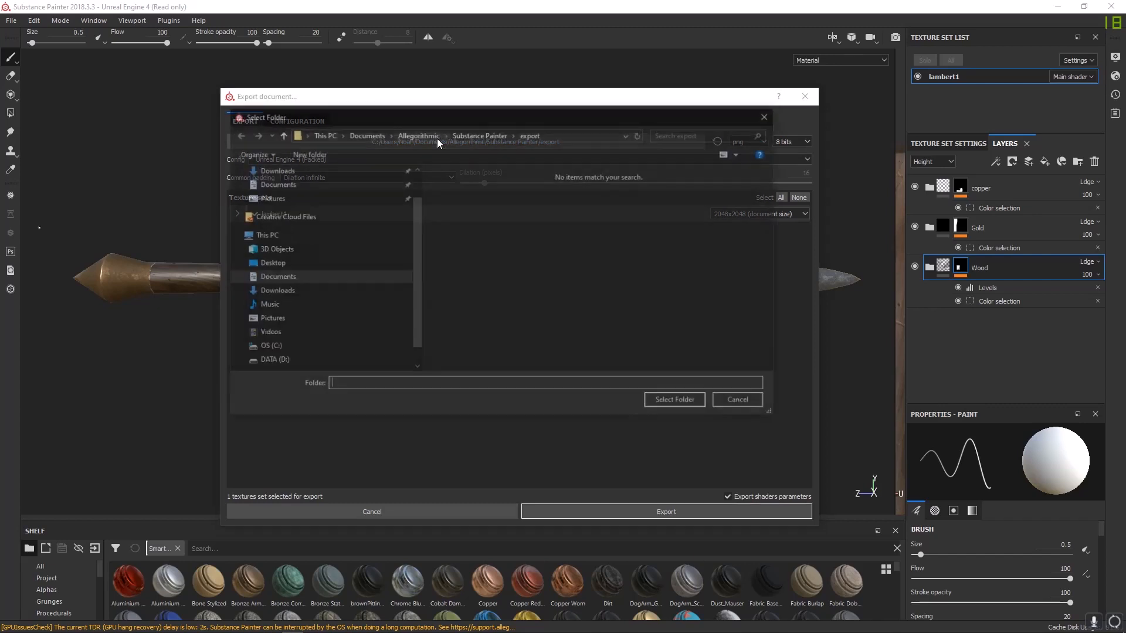
{"action": "left_click", "coordinate": [287, 363]}
{"action": "double_click", "coordinate": [469, 241]}
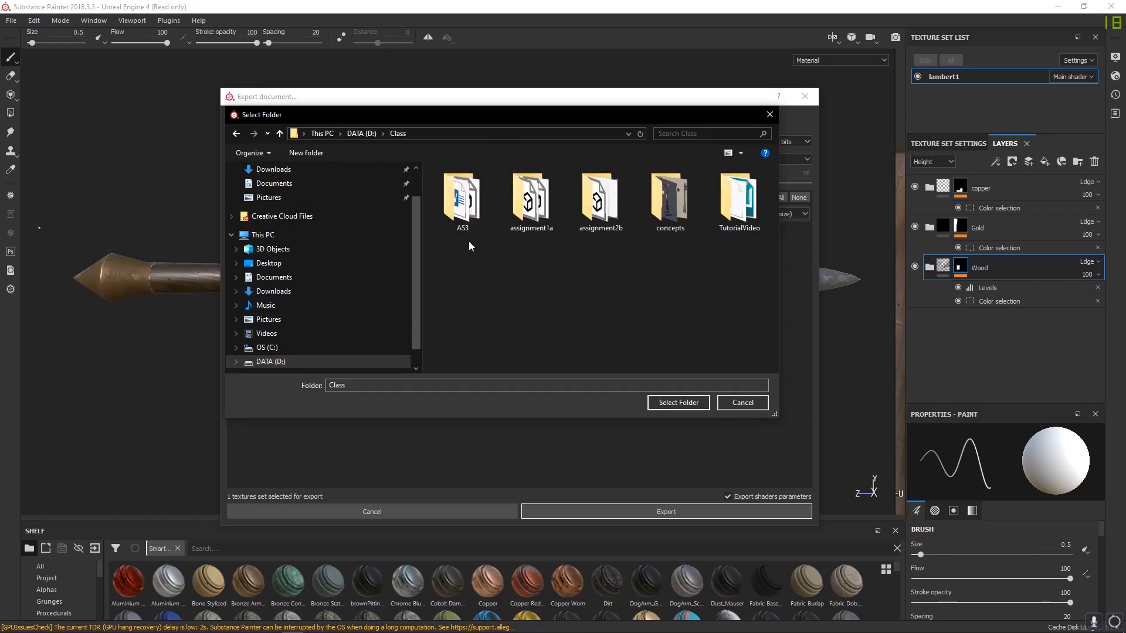
{"action": "double_click", "coordinate": [733, 205]}
- Create a folder named "textures" inside TutorialVideo and choose it as the export destination
{"action": "right_click", "coordinate": [575, 268]}
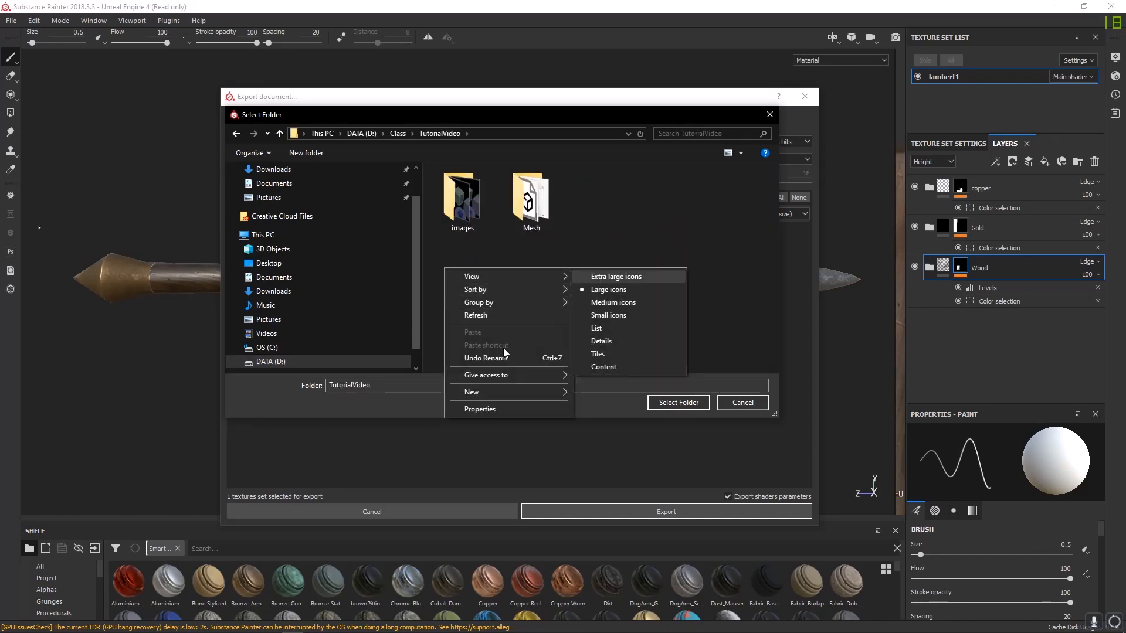
{"action": "mouse_move", "coordinate": [543, 393]}
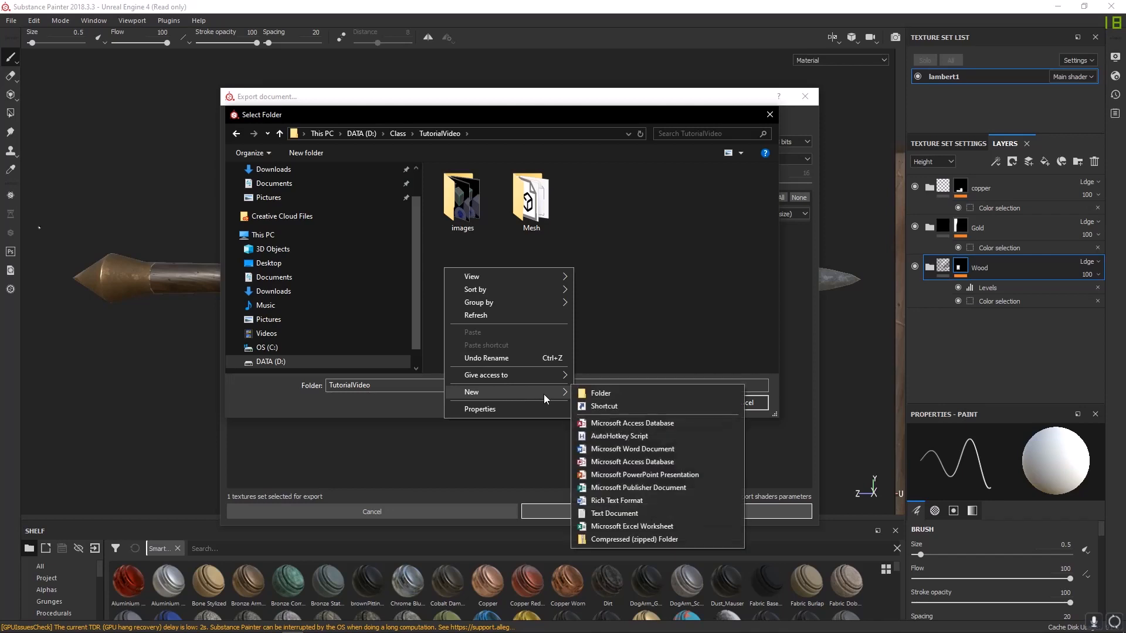
{"action": "left_click", "coordinate": [604, 392]}
{"action": "type", "text": "te"}
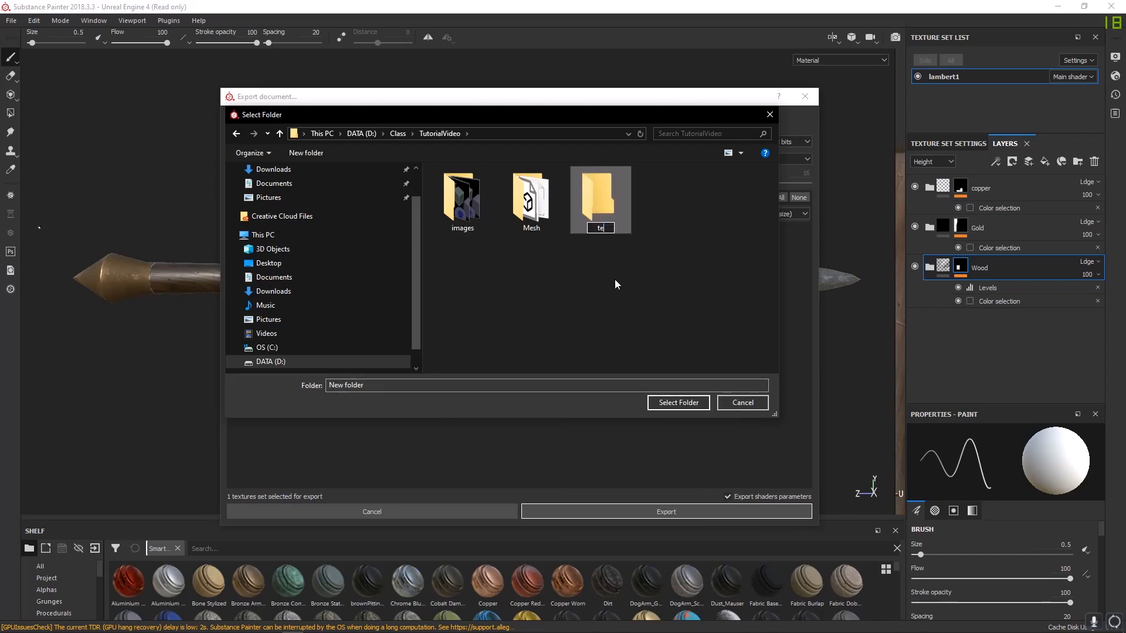
{"action": "type", "text": "xtures"}
{"action": "key", "text": "Return"}
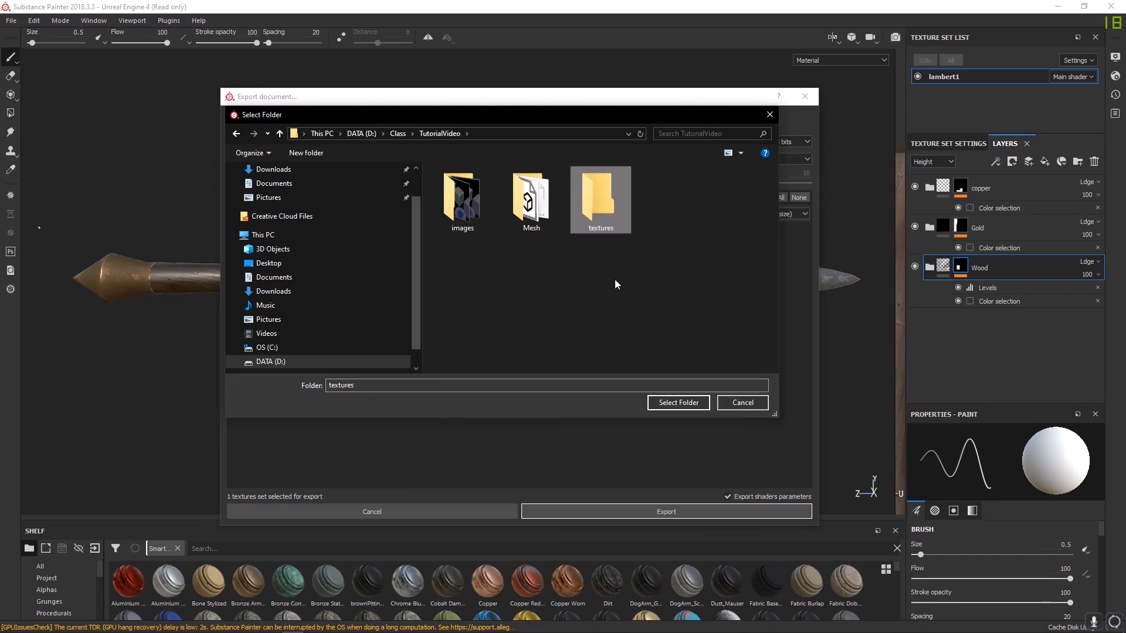
{"action": "double_click", "coordinate": [597, 191]}
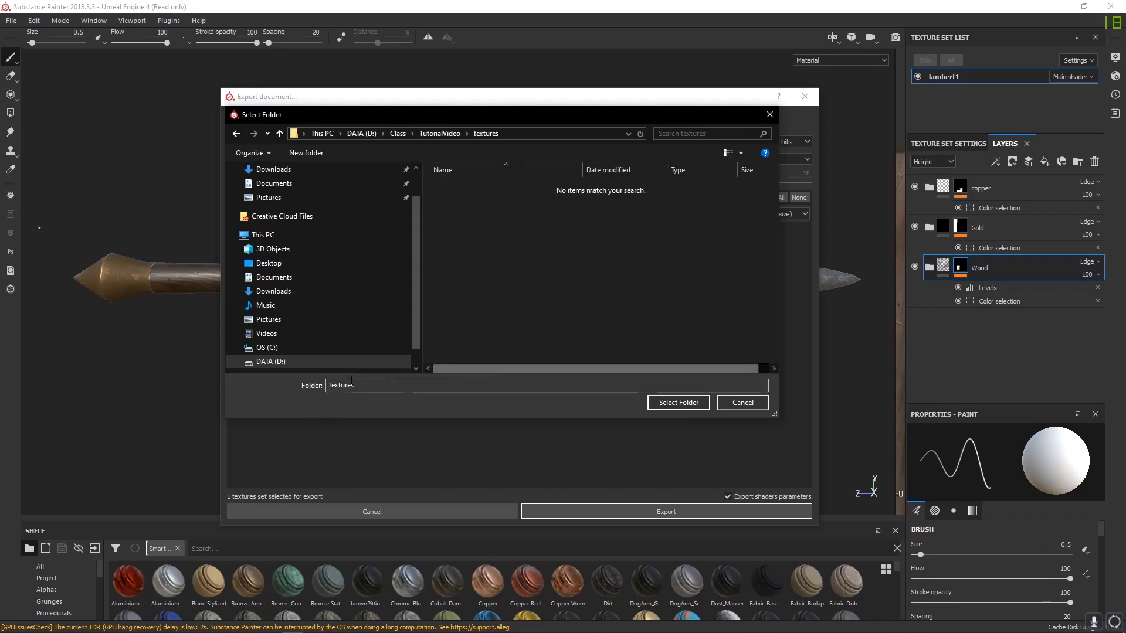
{"action": "left_click", "coordinate": [680, 403]}
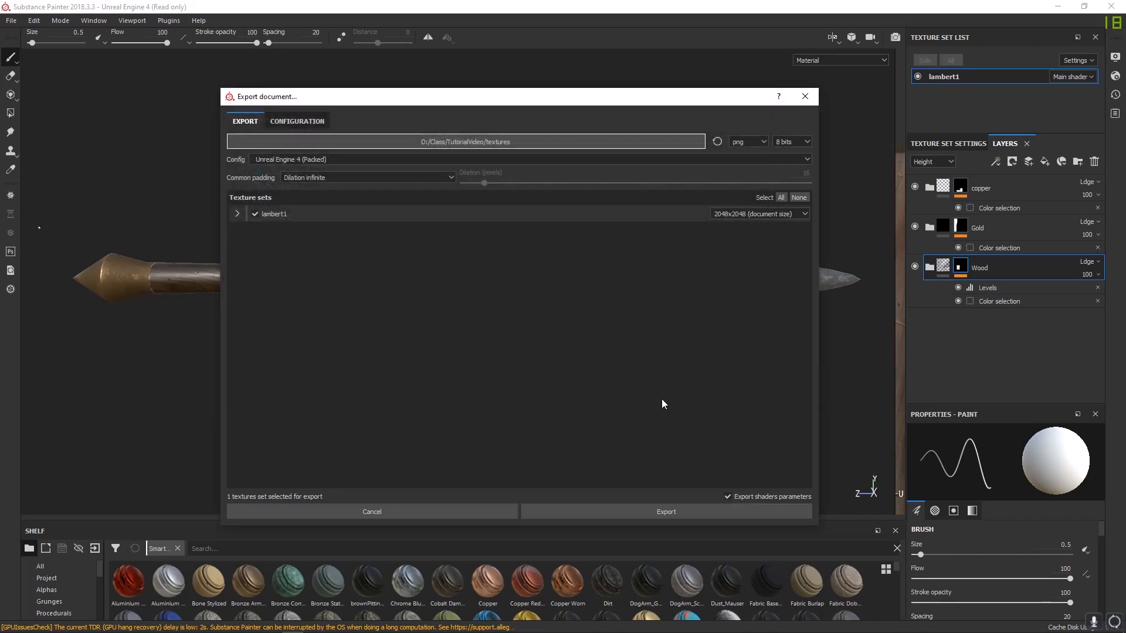
- Set the texture export format to targa and keep the Unreal Engine 4 (Packed) configuration
{"action": "left_click", "coordinate": [740, 142]}
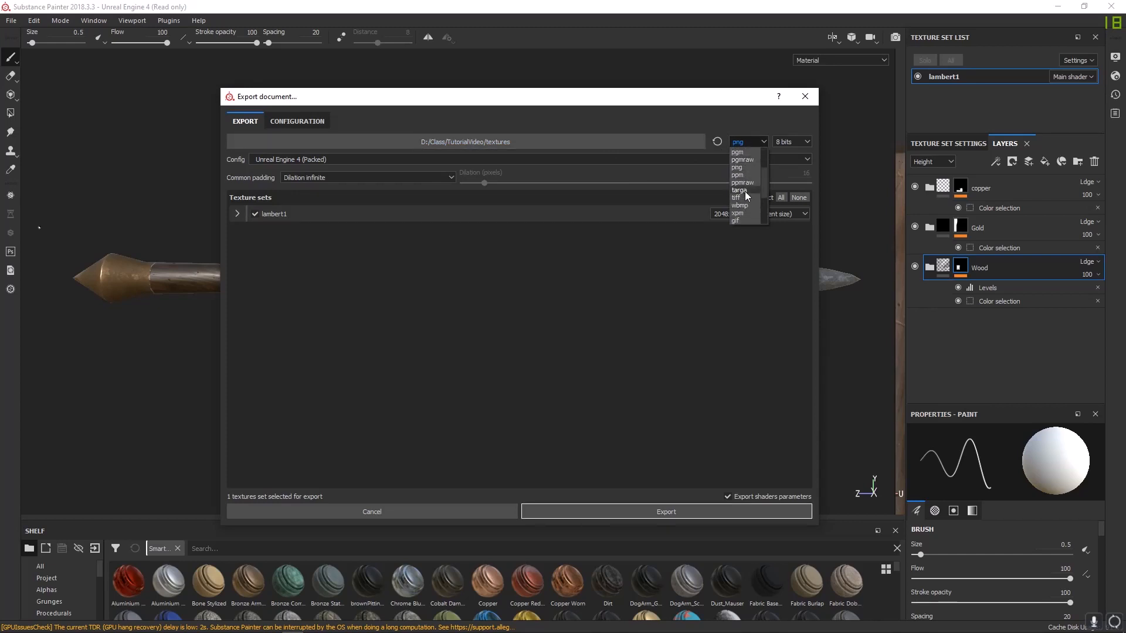
{"action": "left_click", "coordinate": [744, 190]}
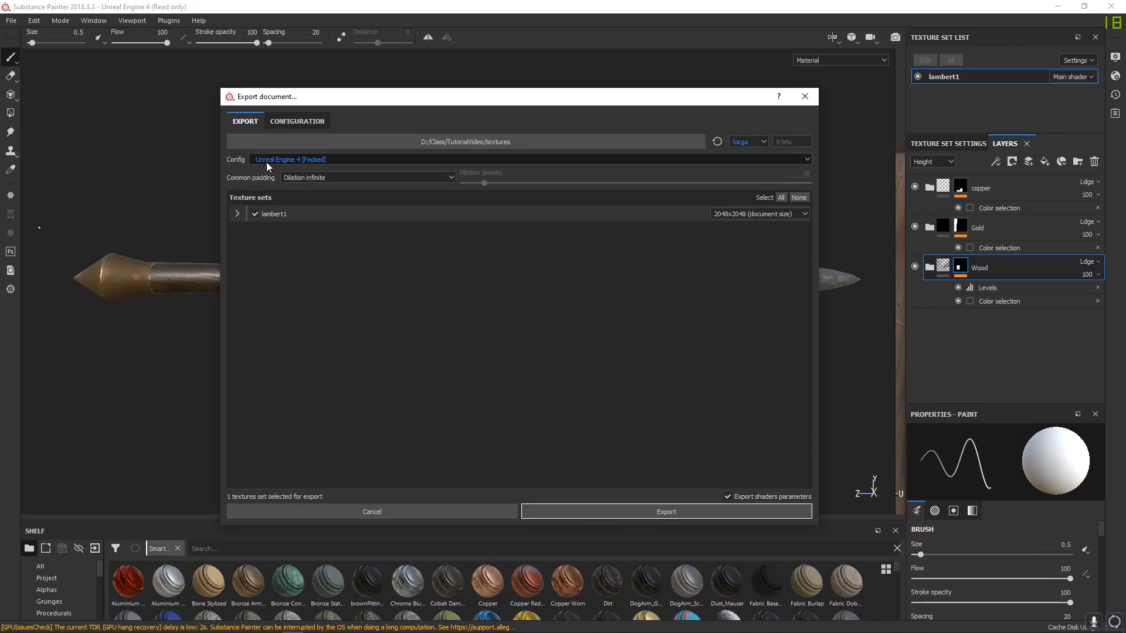
{"action": "left_click", "coordinate": [310, 161]}
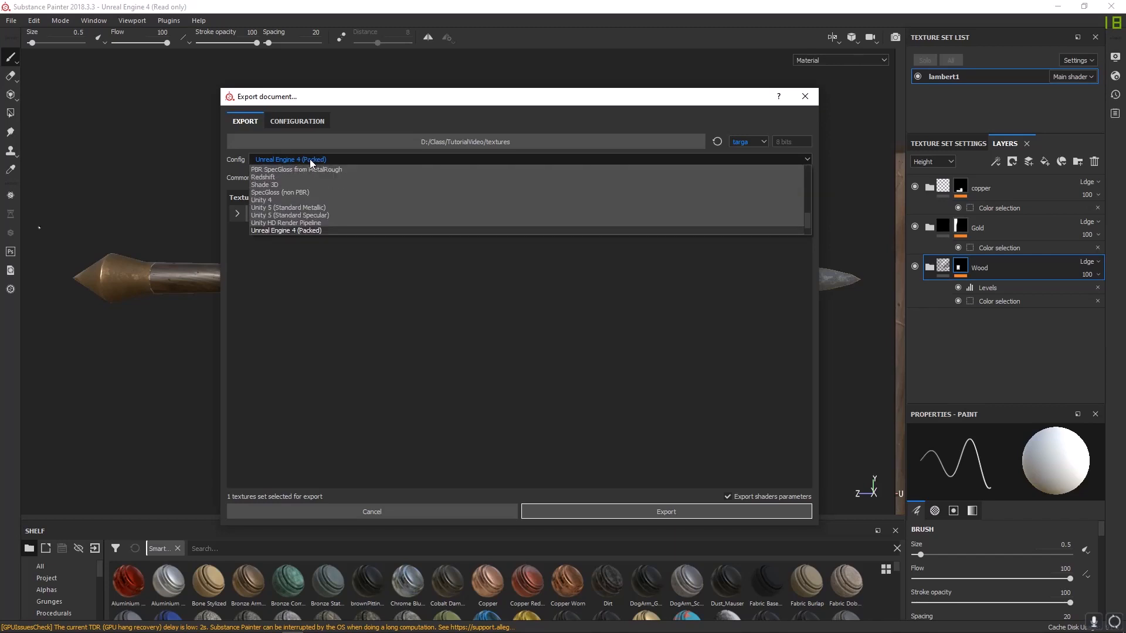
{"action": "scroll", "coordinate": [317, 192], "scroll_direction": "down", "scroll_amount": 1}
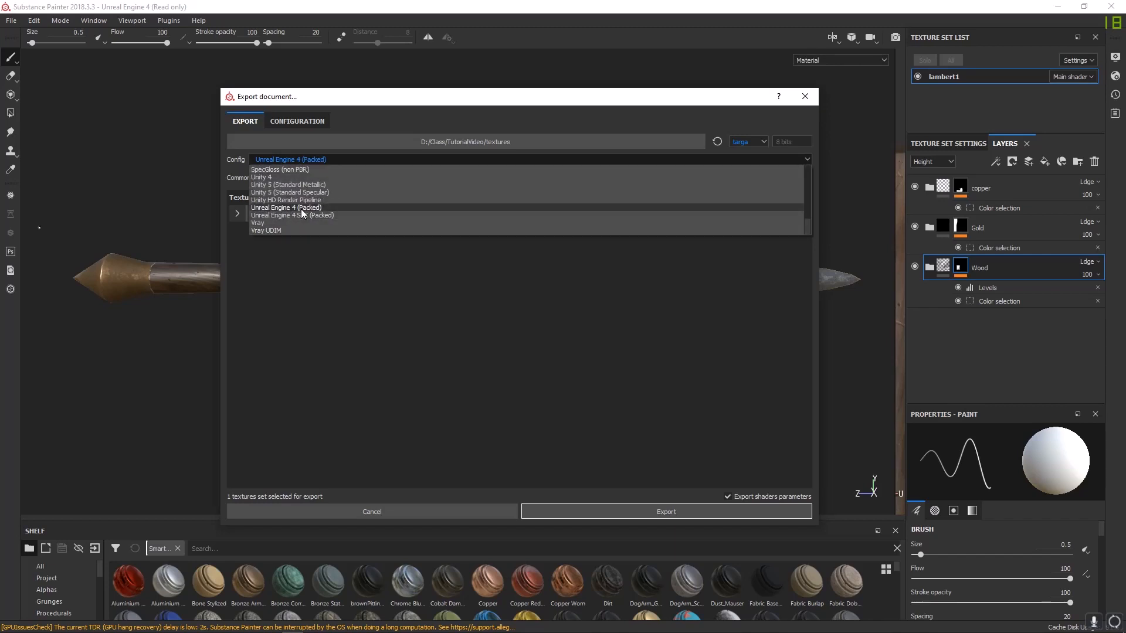
{"action": "left_click", "coordinate": [301, 209]}
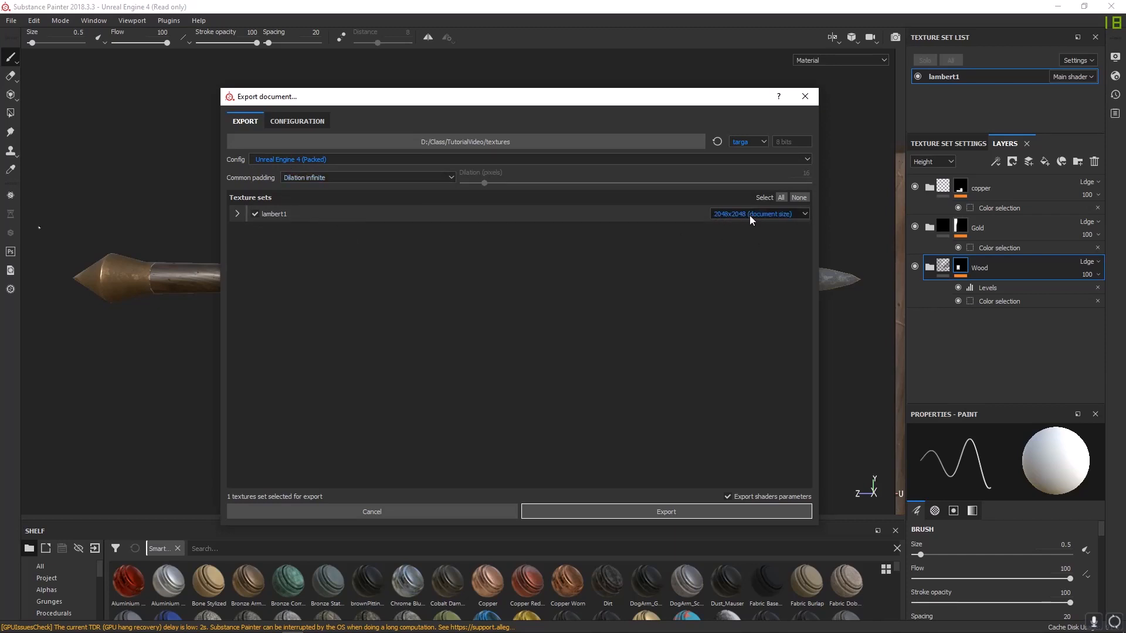
- Export the lambert1 texture set at the 2048x2048 document size and check the exported files in the textures folder
{"action": "left_click", "coordinate": [607, 511]}
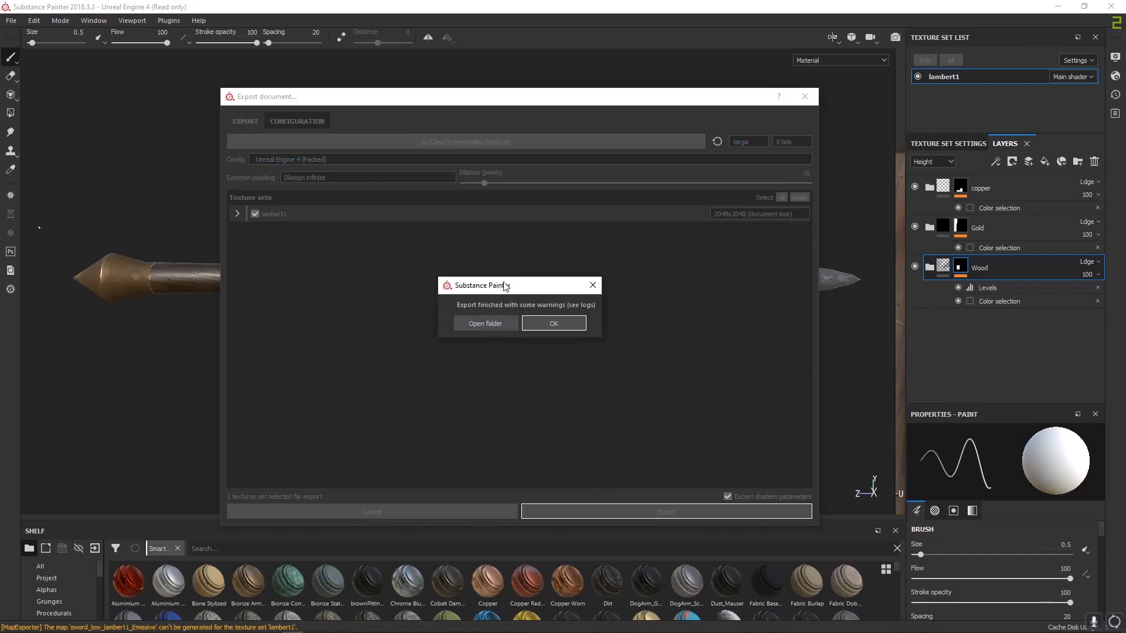
{"action": "left_click_drag", "start_coordinate": [504, 286], "coordinate": [498, 269]}
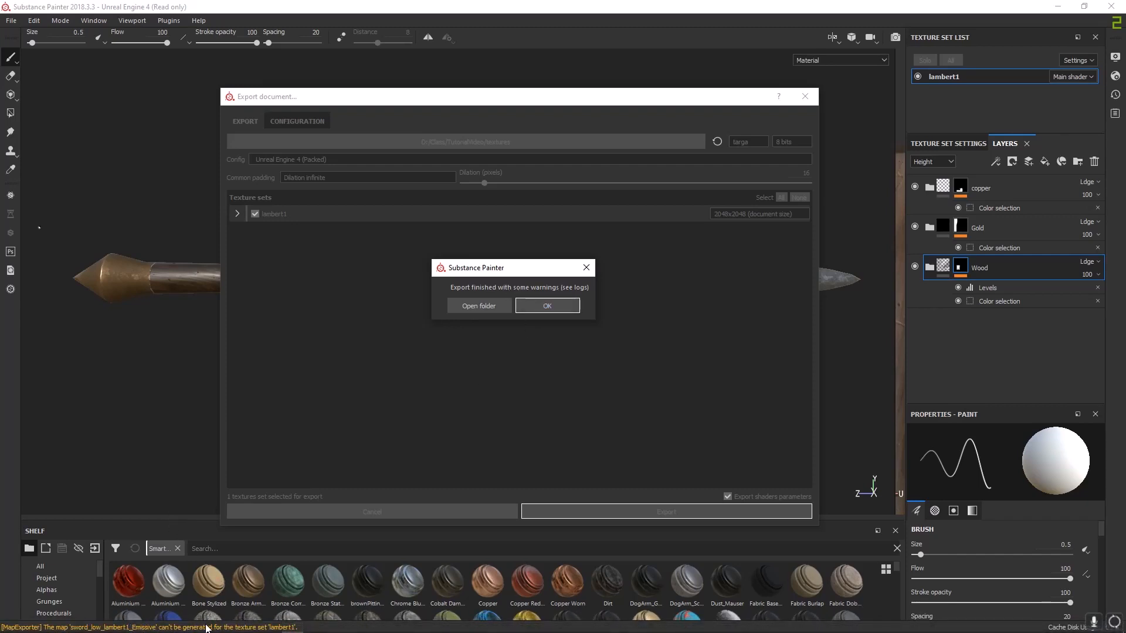
{"action": "mouse_move", "coordinate": [165, 629]}
{"action": "left_click", "coordinate": [487, 306]}
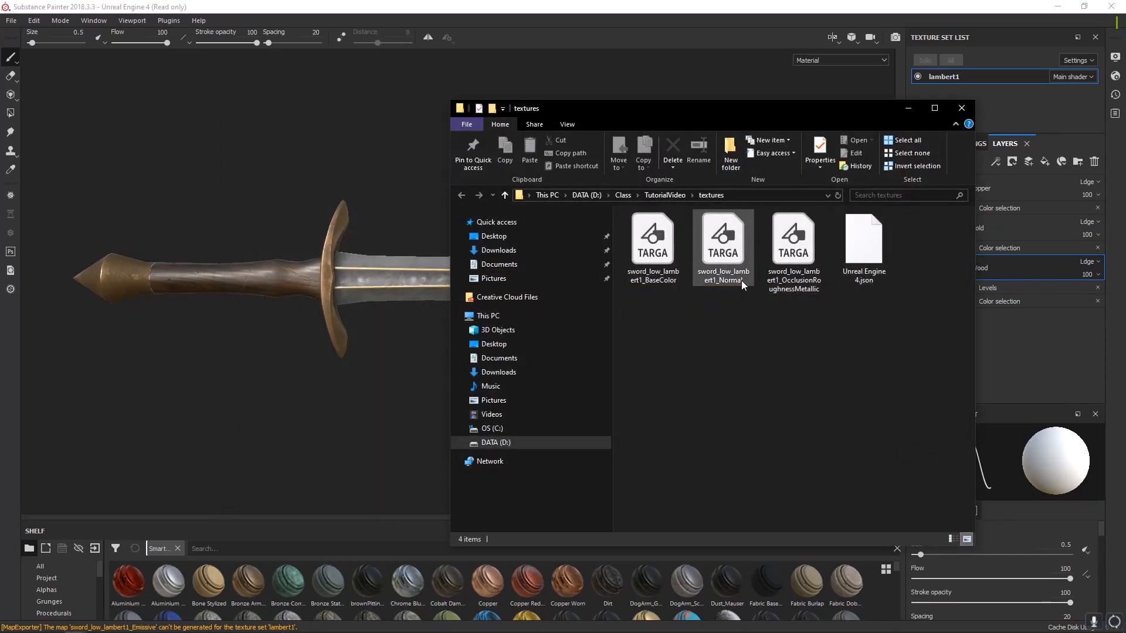
{"action": "left_click", "coordinate": [955, 108]}
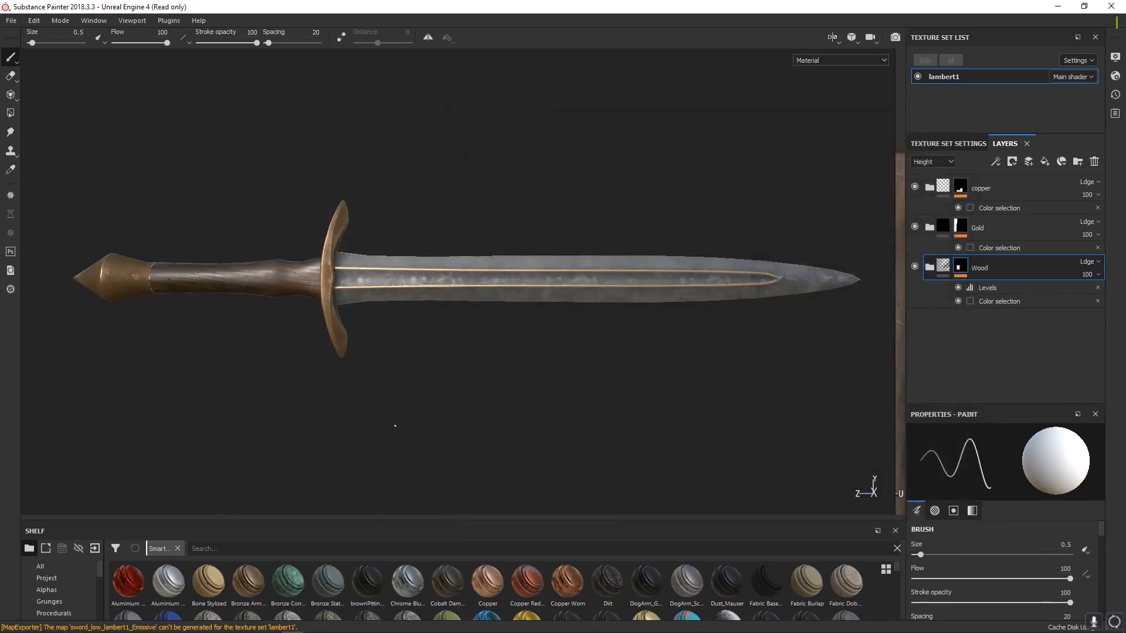
{"action": "right_click_drag", "start_coordinate": [394, 293], "coordinate": [393, 257], "text": "alt"}
{"action": "left_click_drag", "start_coordinate": [393, 256], "coordinate": [358, 267], "text": "alt"}
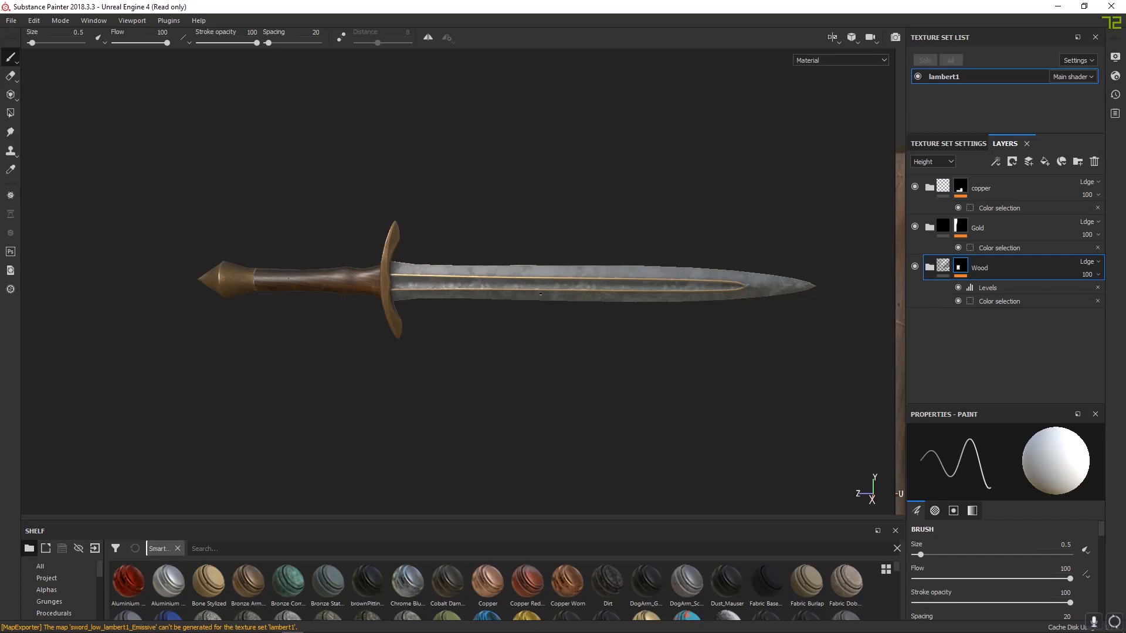
{"action": "left_click_drag", "start_coordinate": [627, 277], "coordinate": [550, 231], "text": "alt"}
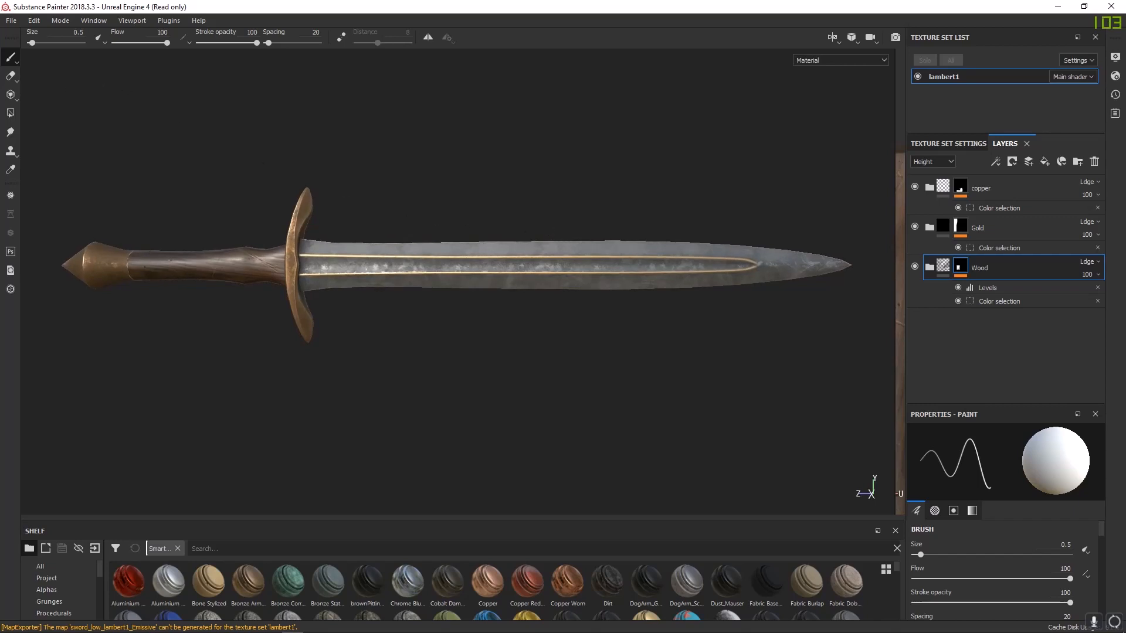